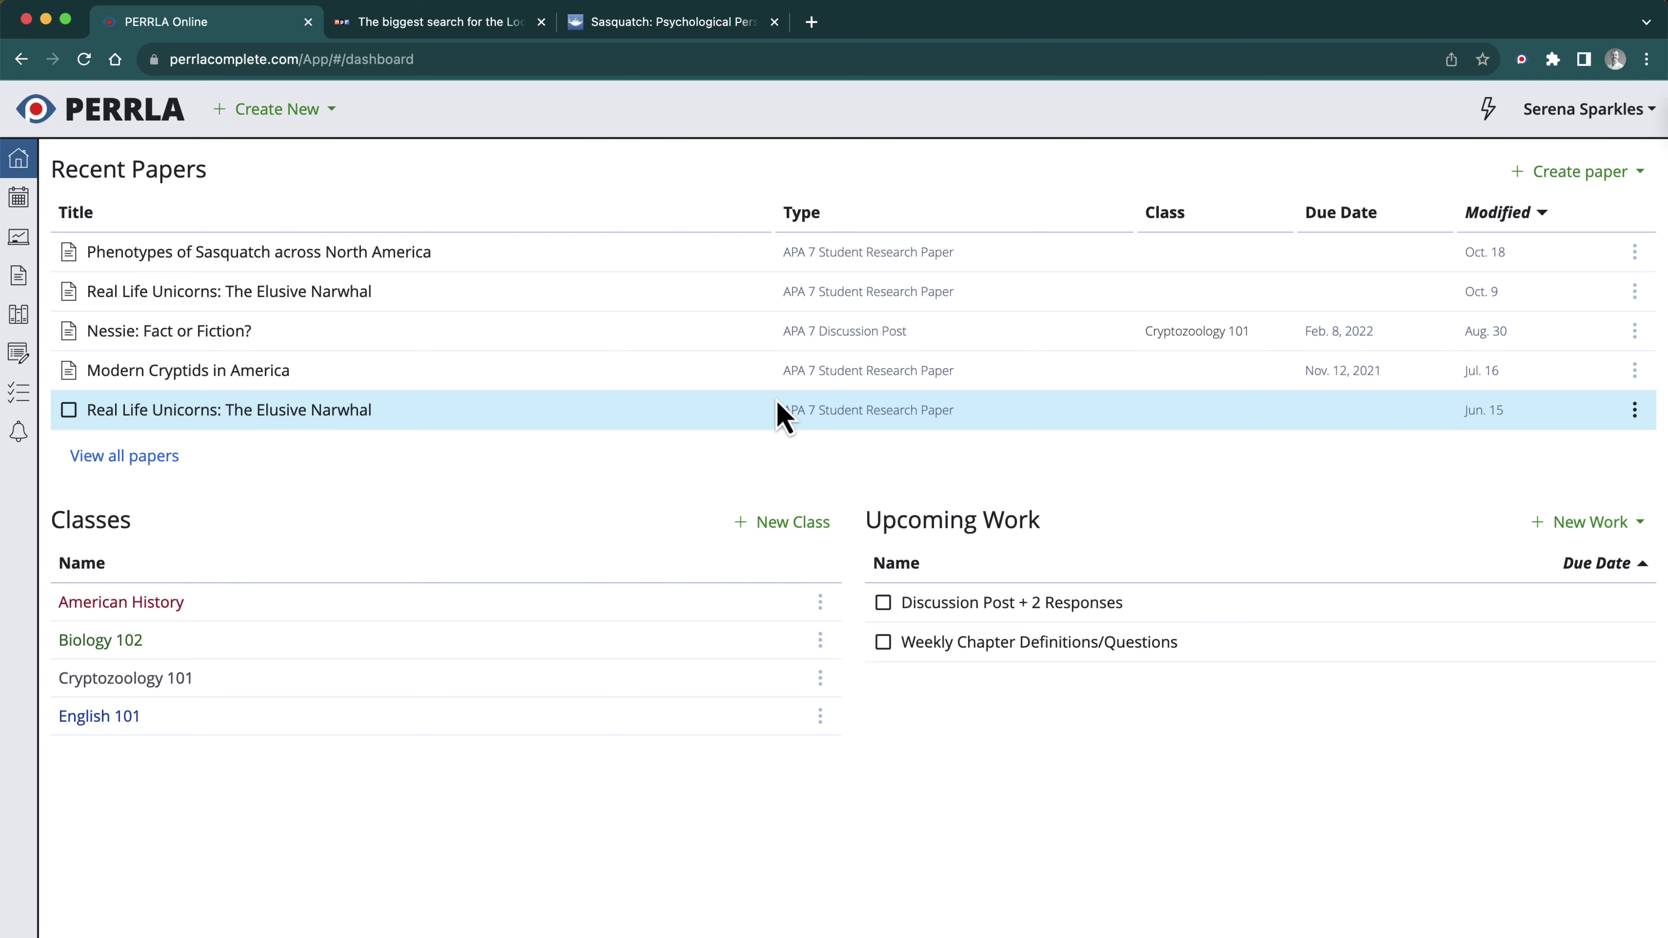
Open the help site at perrla.com/help in a separate browser tab
key("super+t")
type("perrla.com/help")
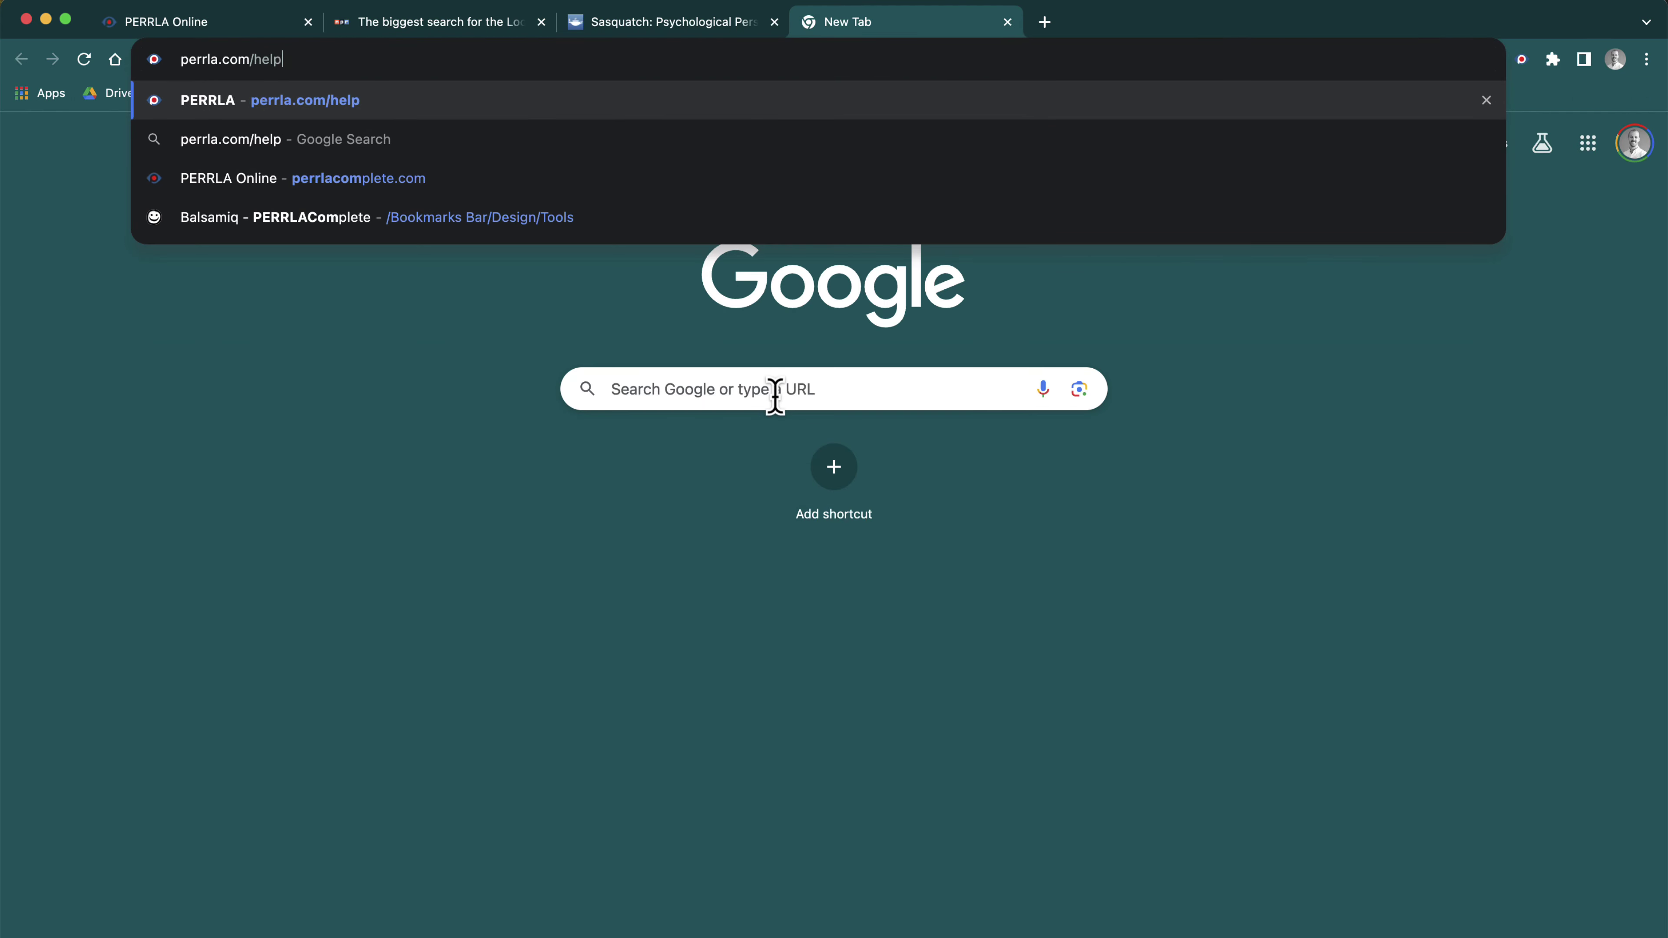
key("Return")
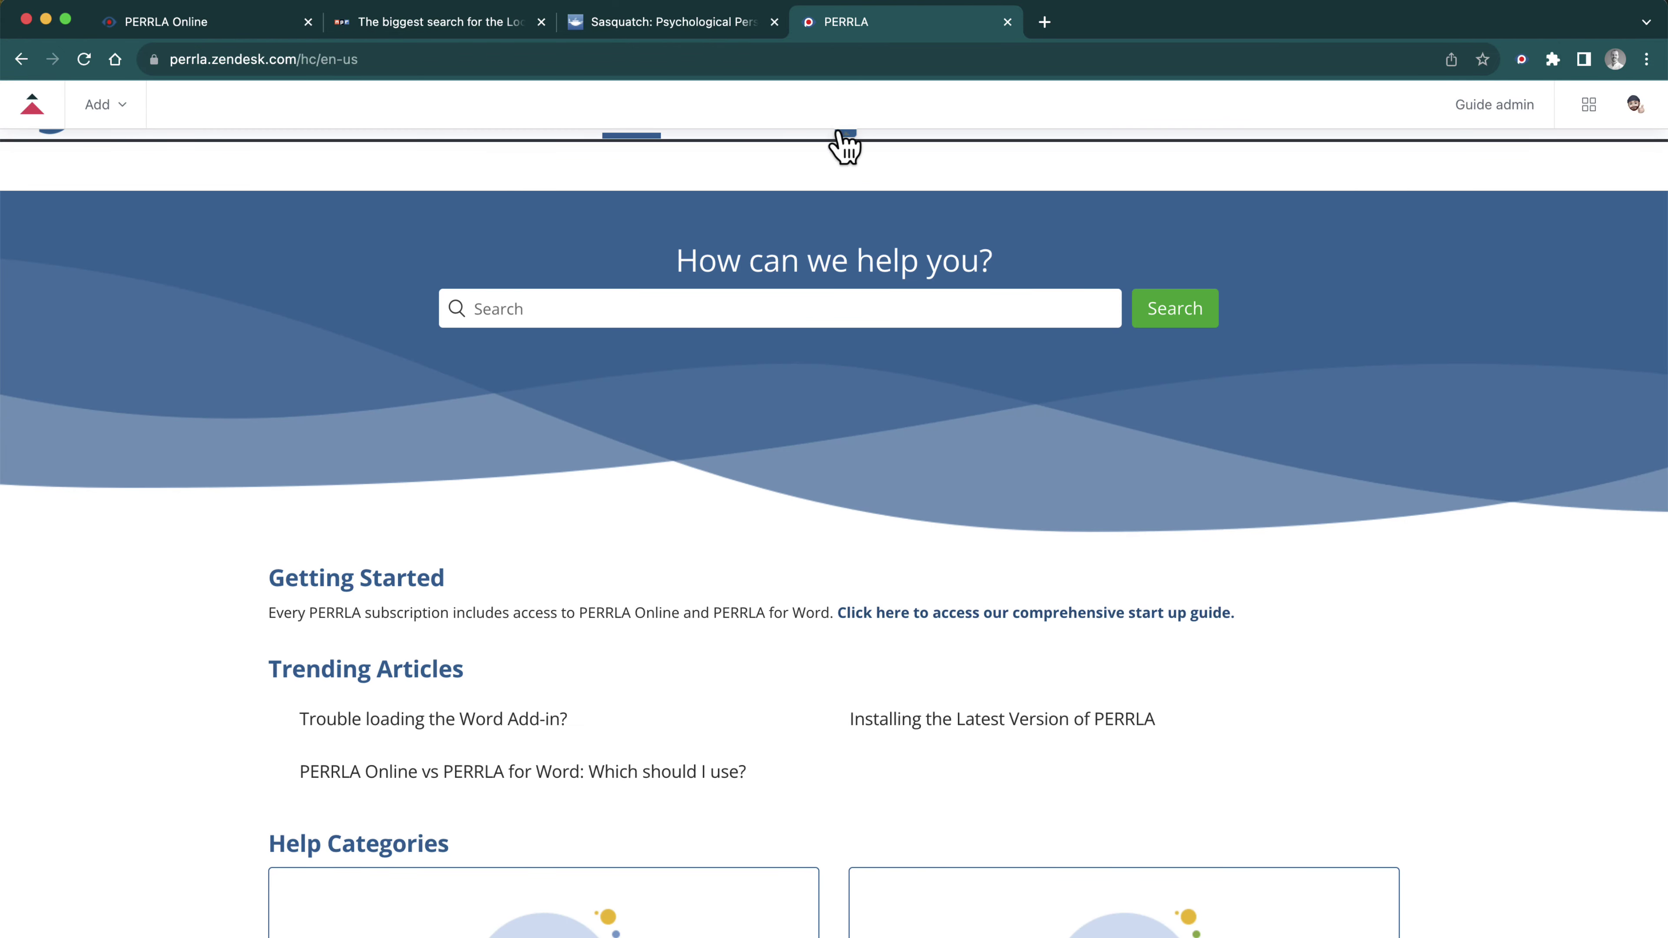
View all Getting Started help articles for the PERRLA Chrome Browser Extension, and close the help site
scroll(1433, 506, "down", 10)
scroll(1433, 510, "up", 3)
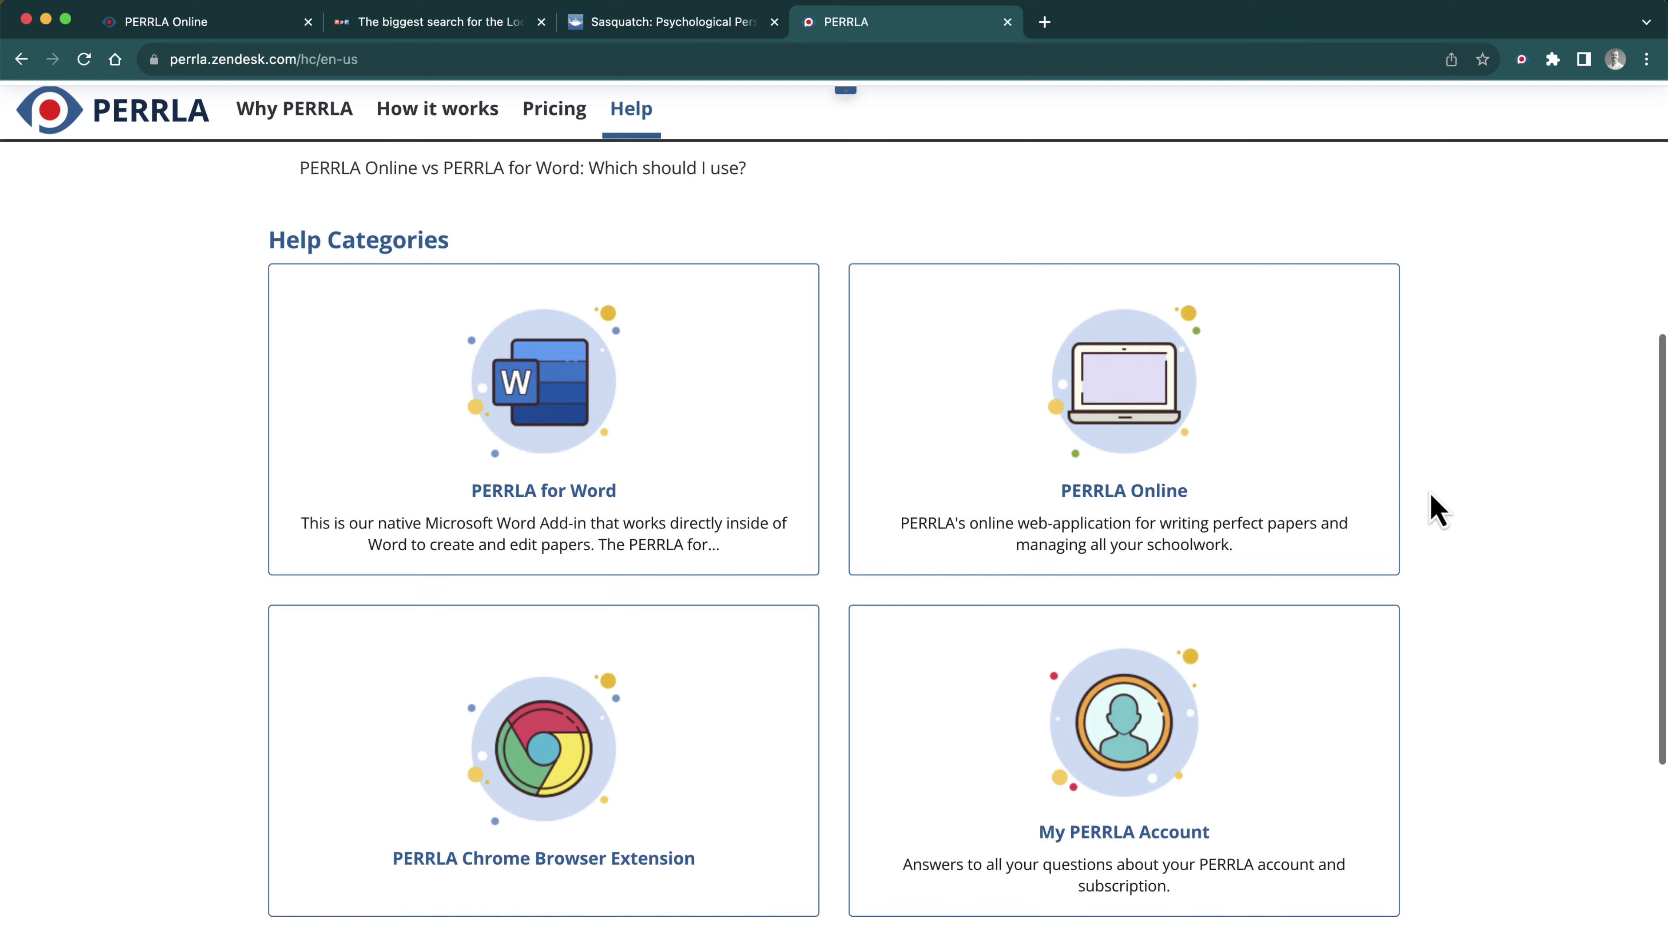
left_click(600, 842)
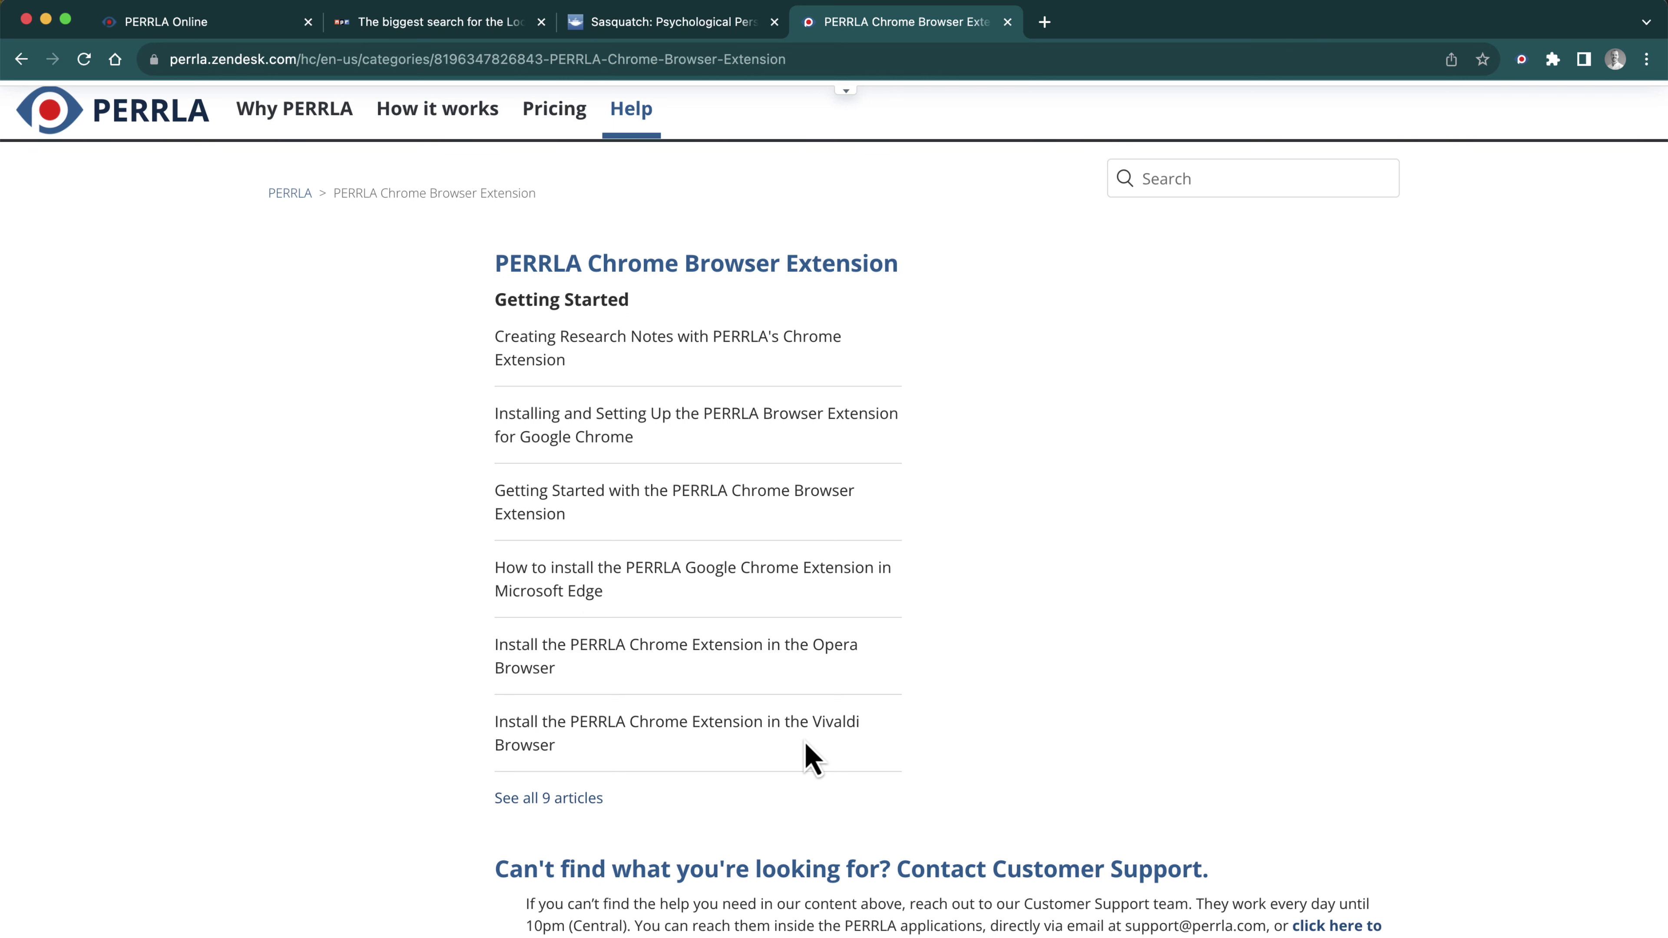
left_click(566, 804)
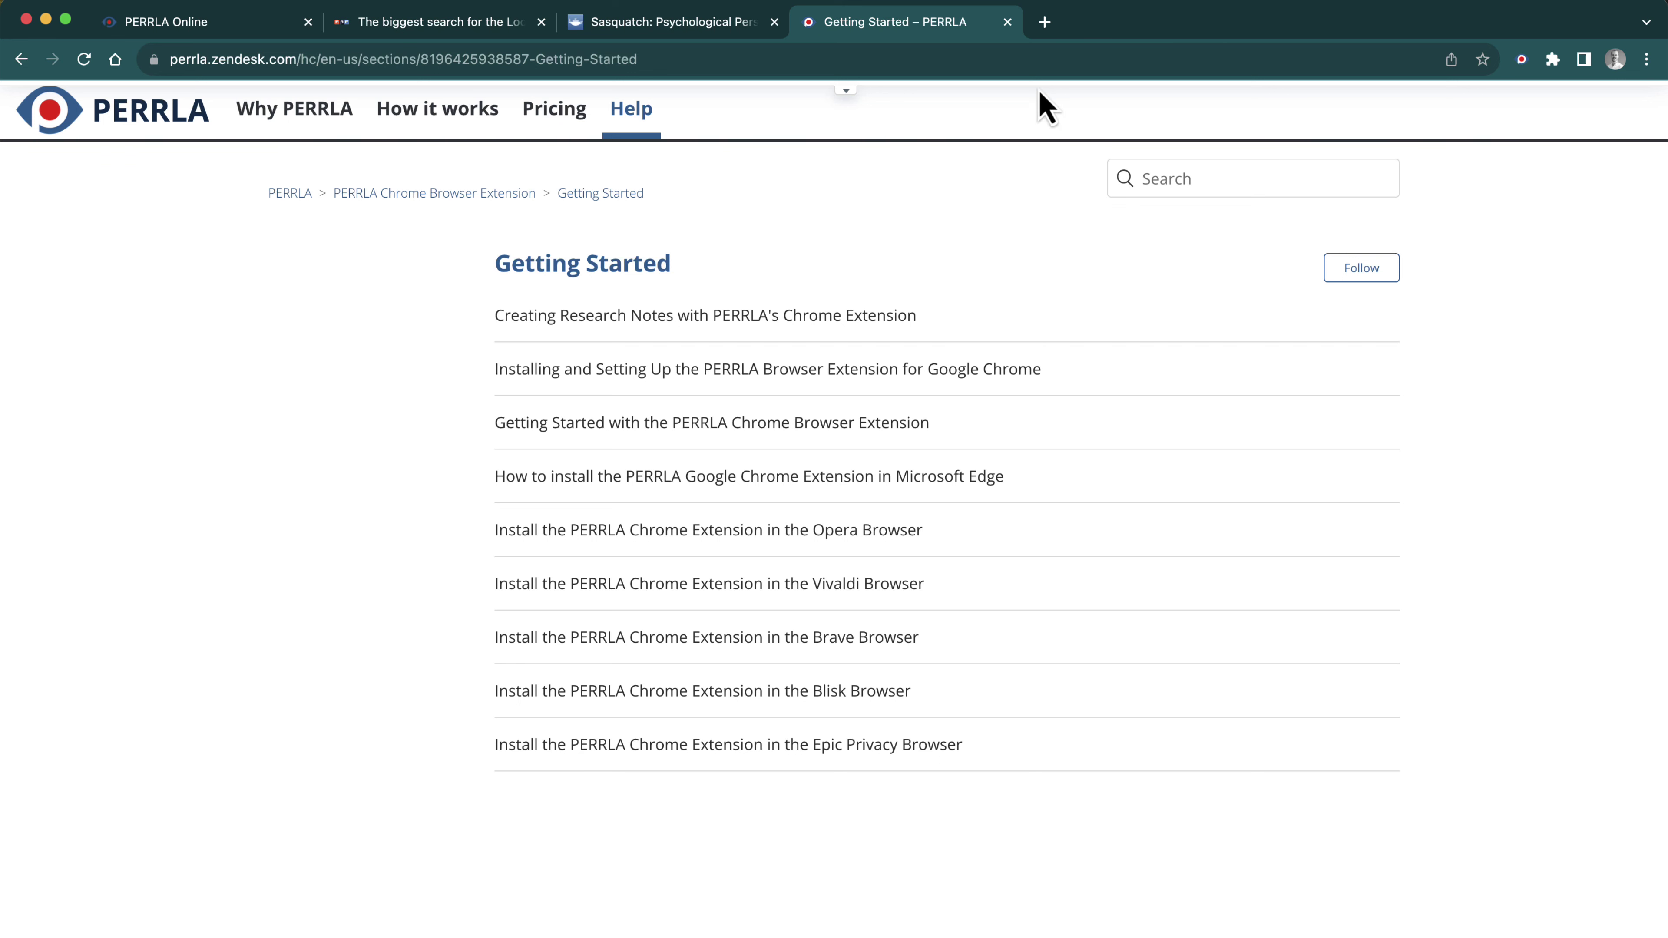
left_click(1007, 23)
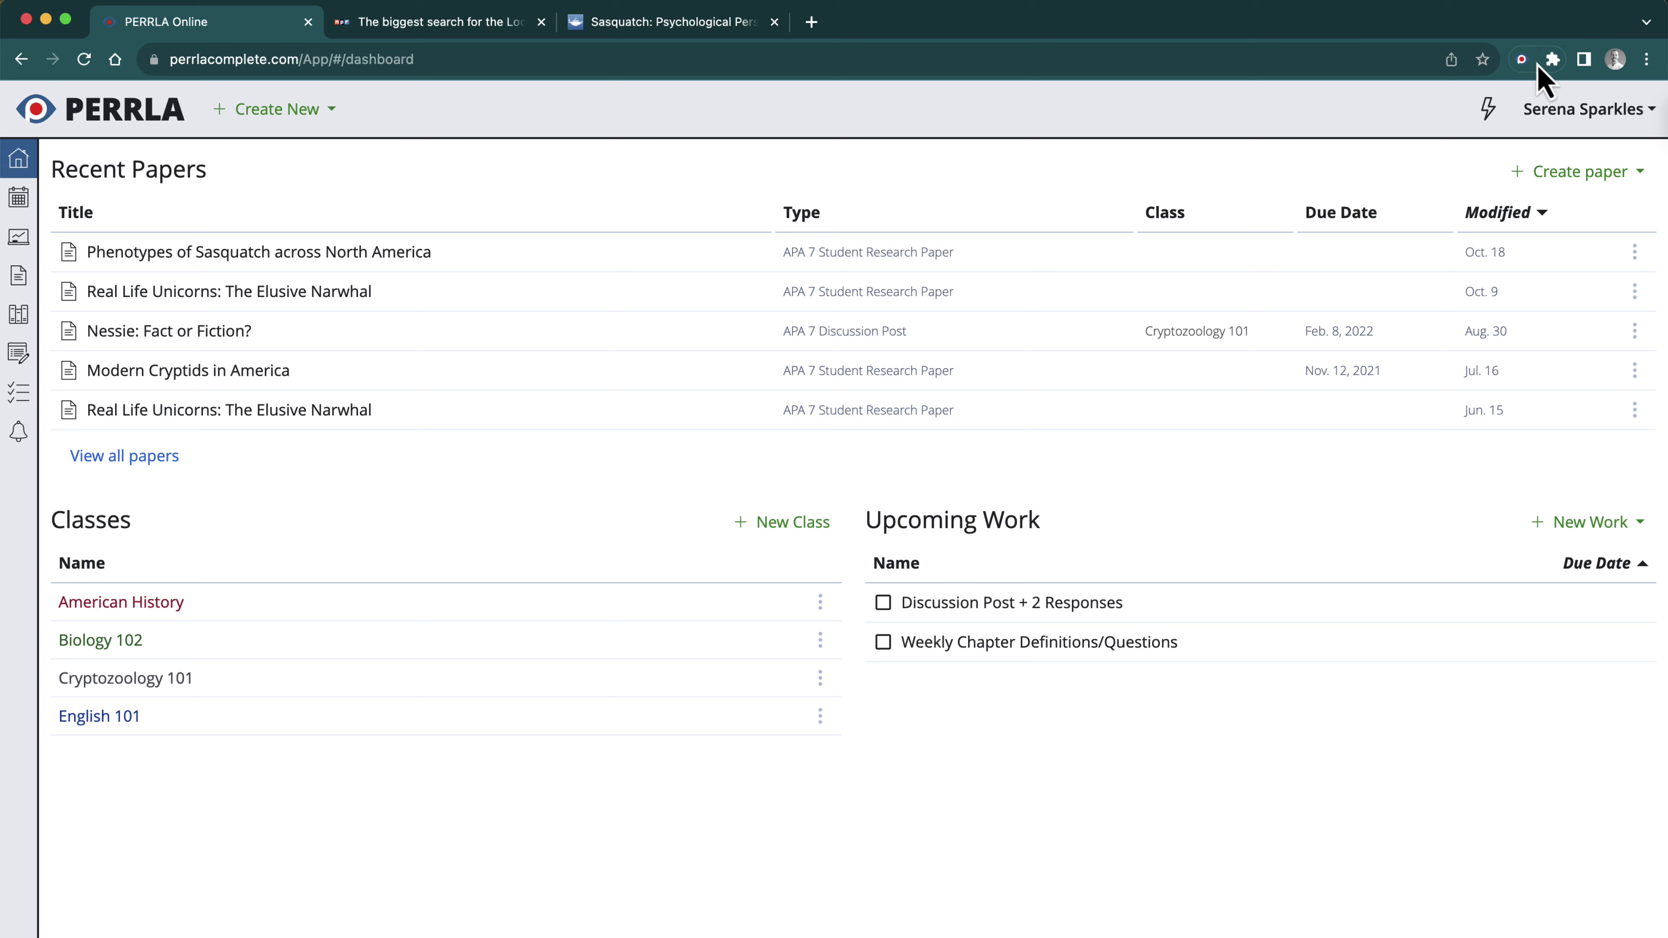
Examine the PERRLA extension's reference popup and its pinned entry among the installed browser extensions
left_click(1521, 61)
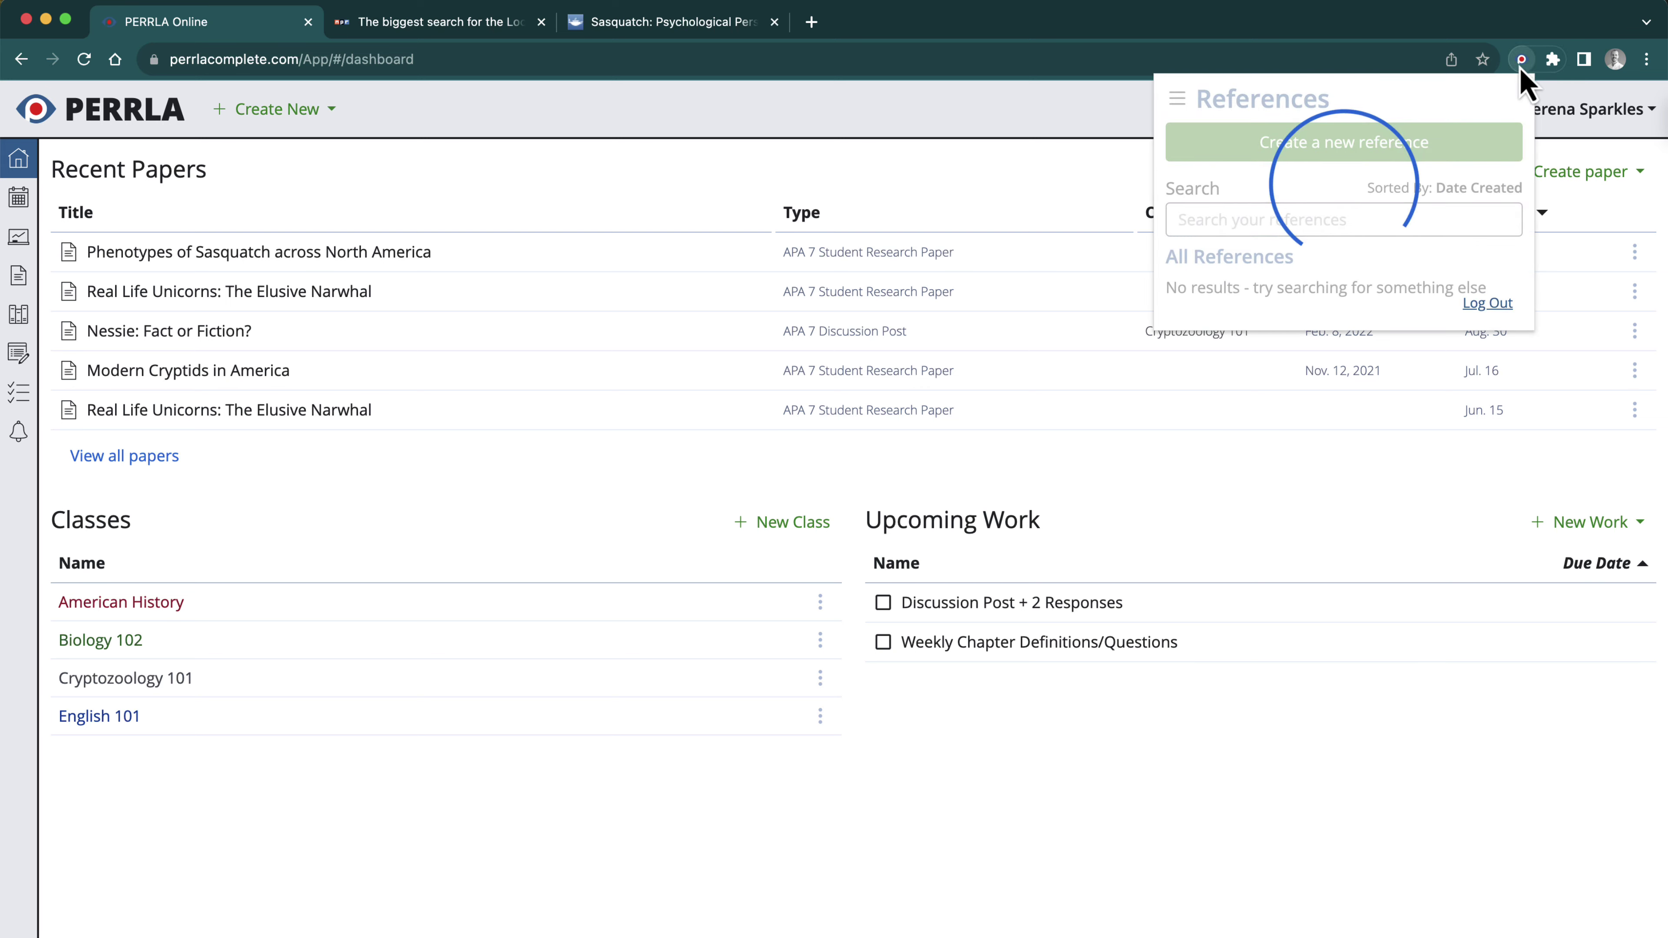
left_click(1554, 64)
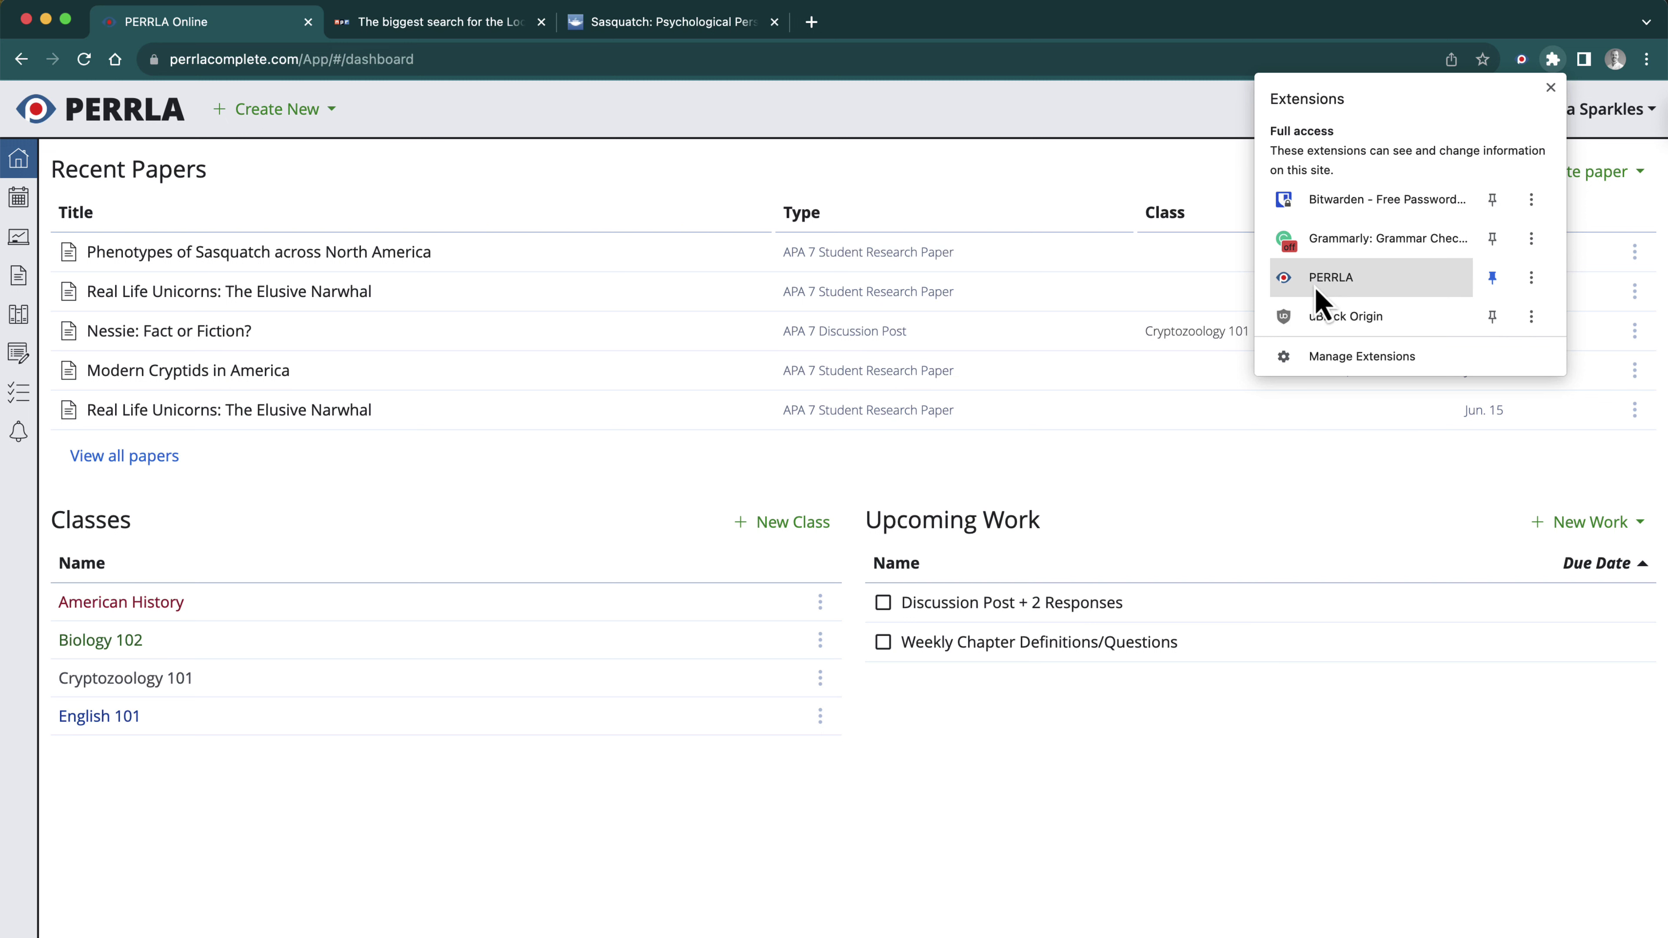
left_click(1551, 60)
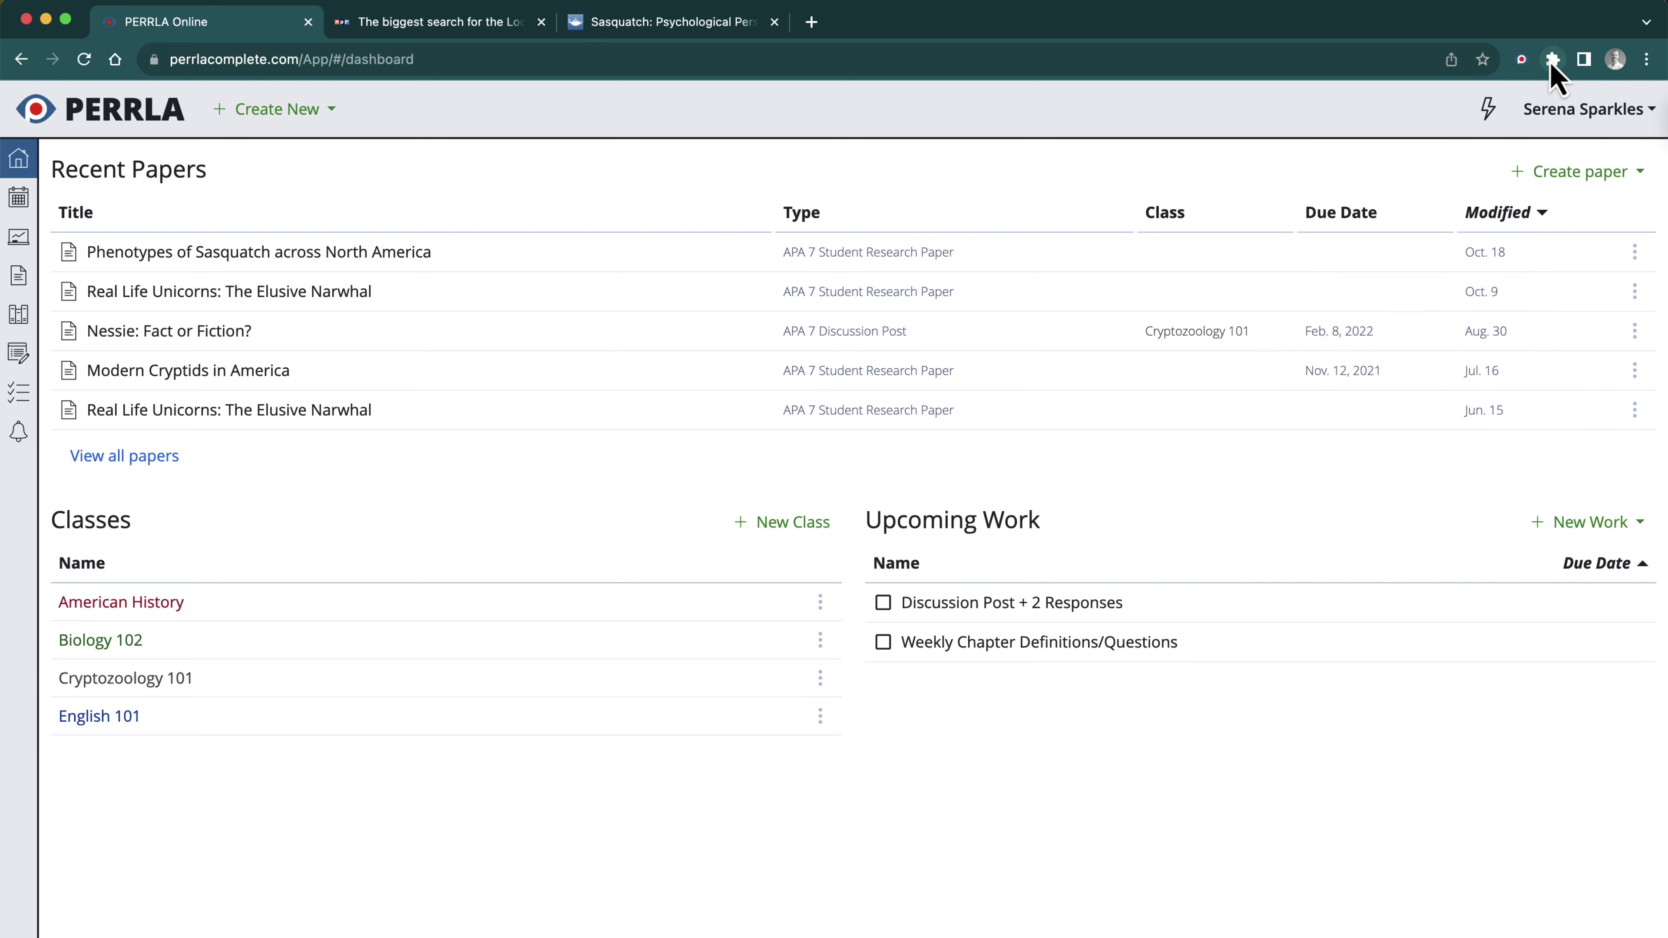
left_click(1520, 68)
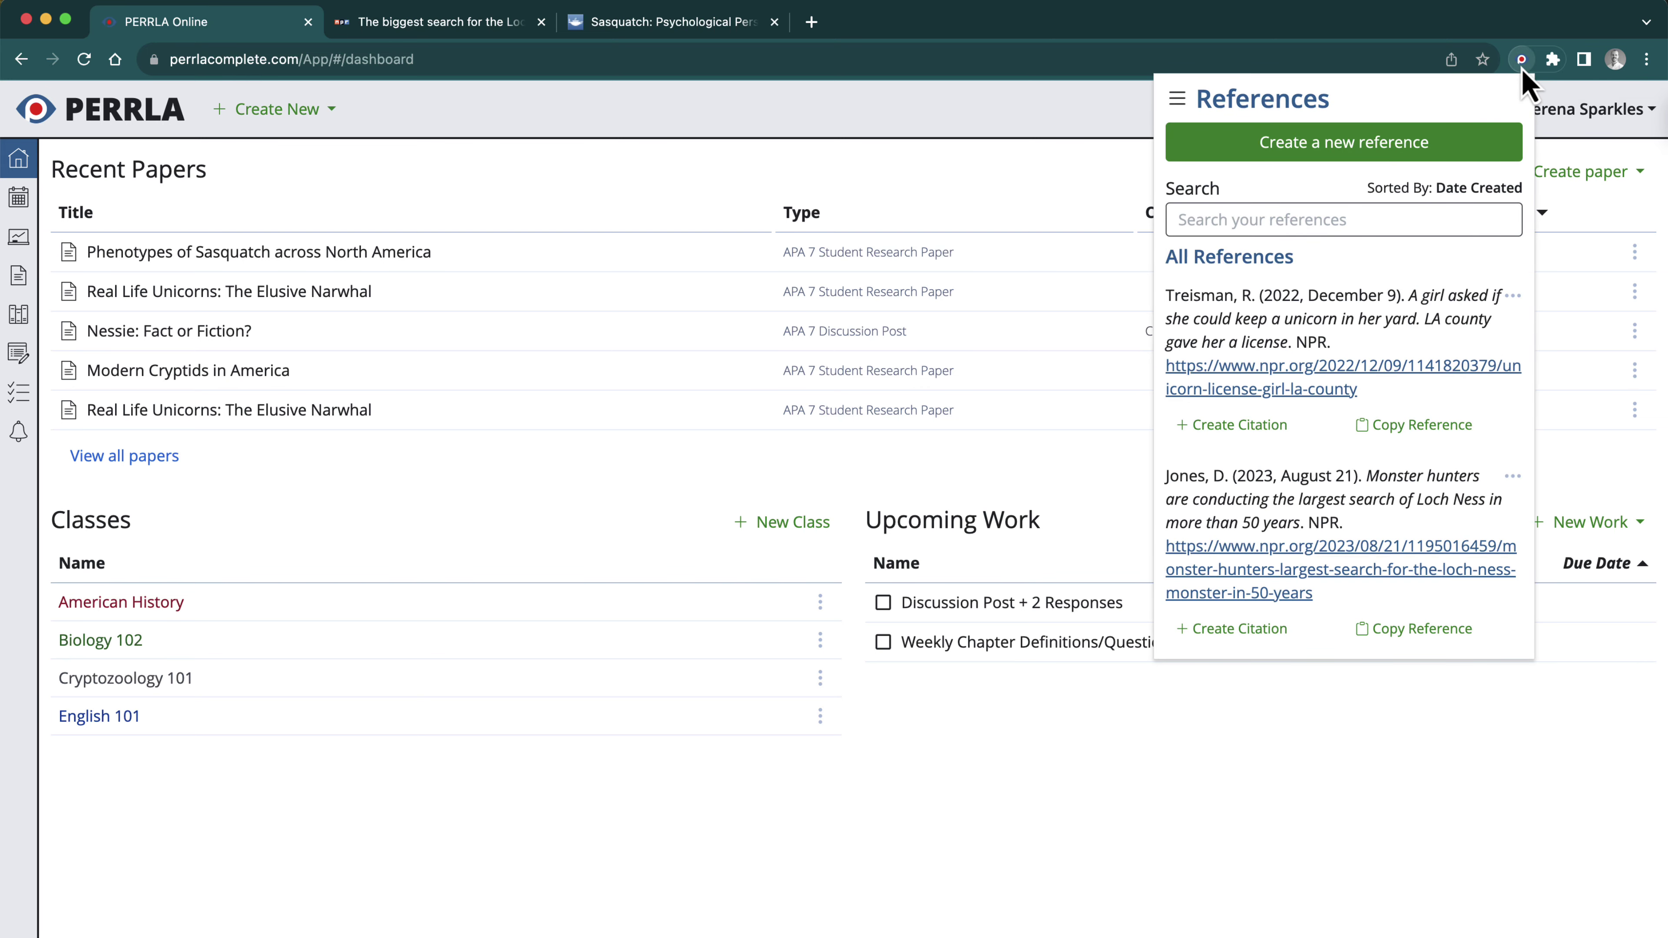
left_click(1551, 60)
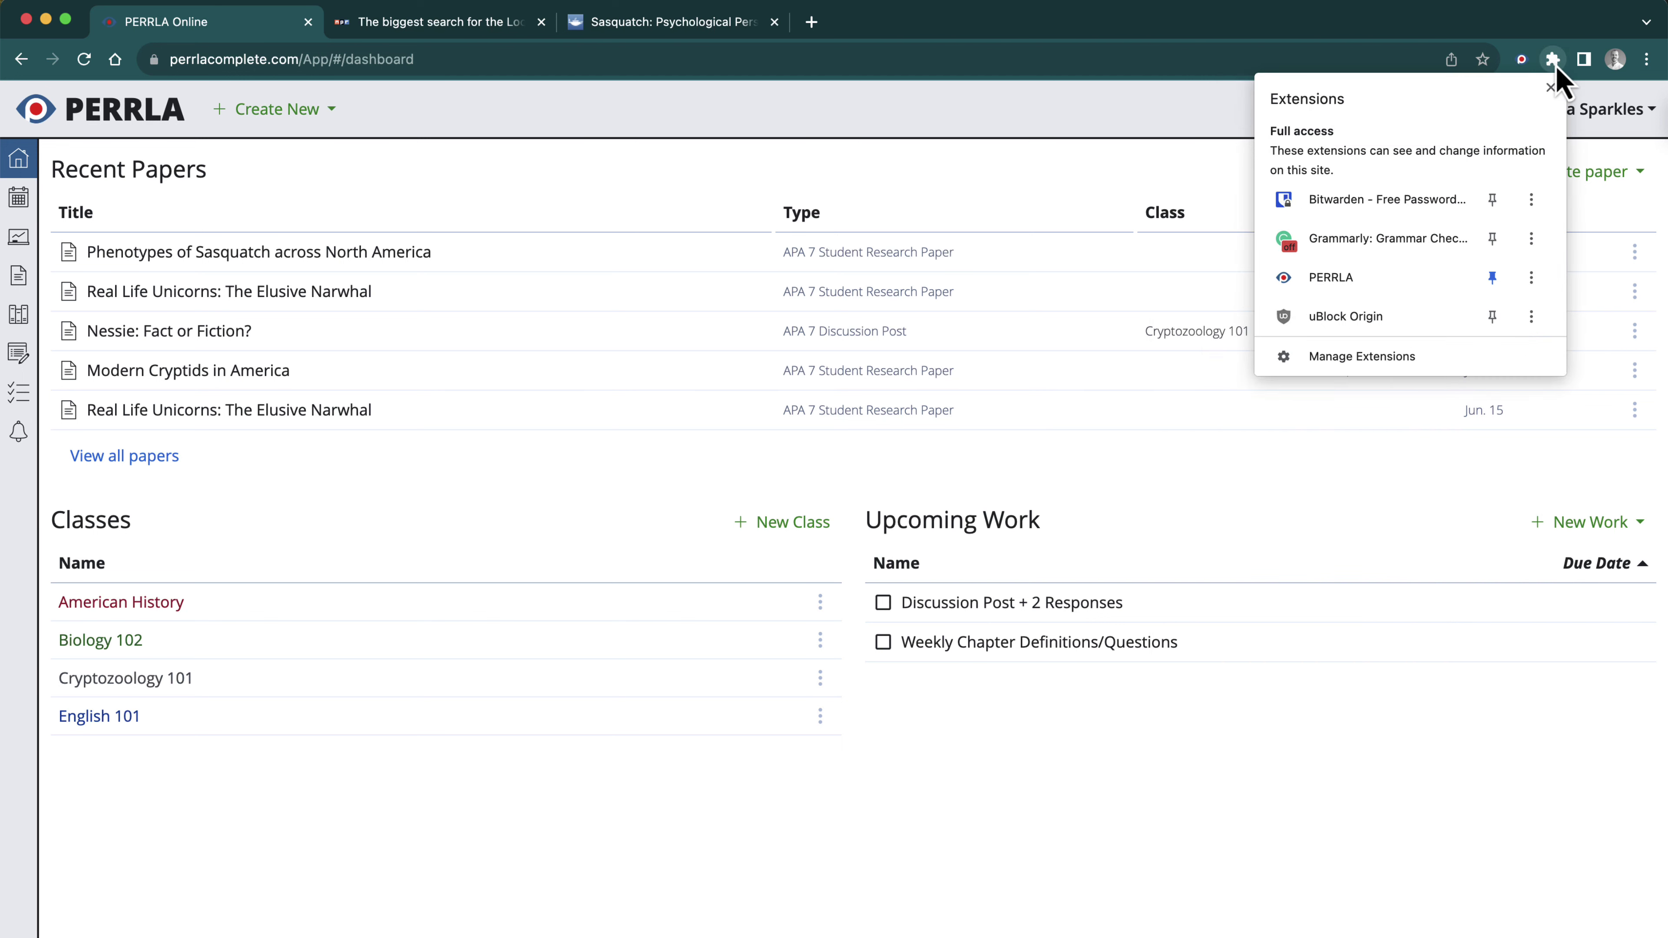
left_click(1391, 292)
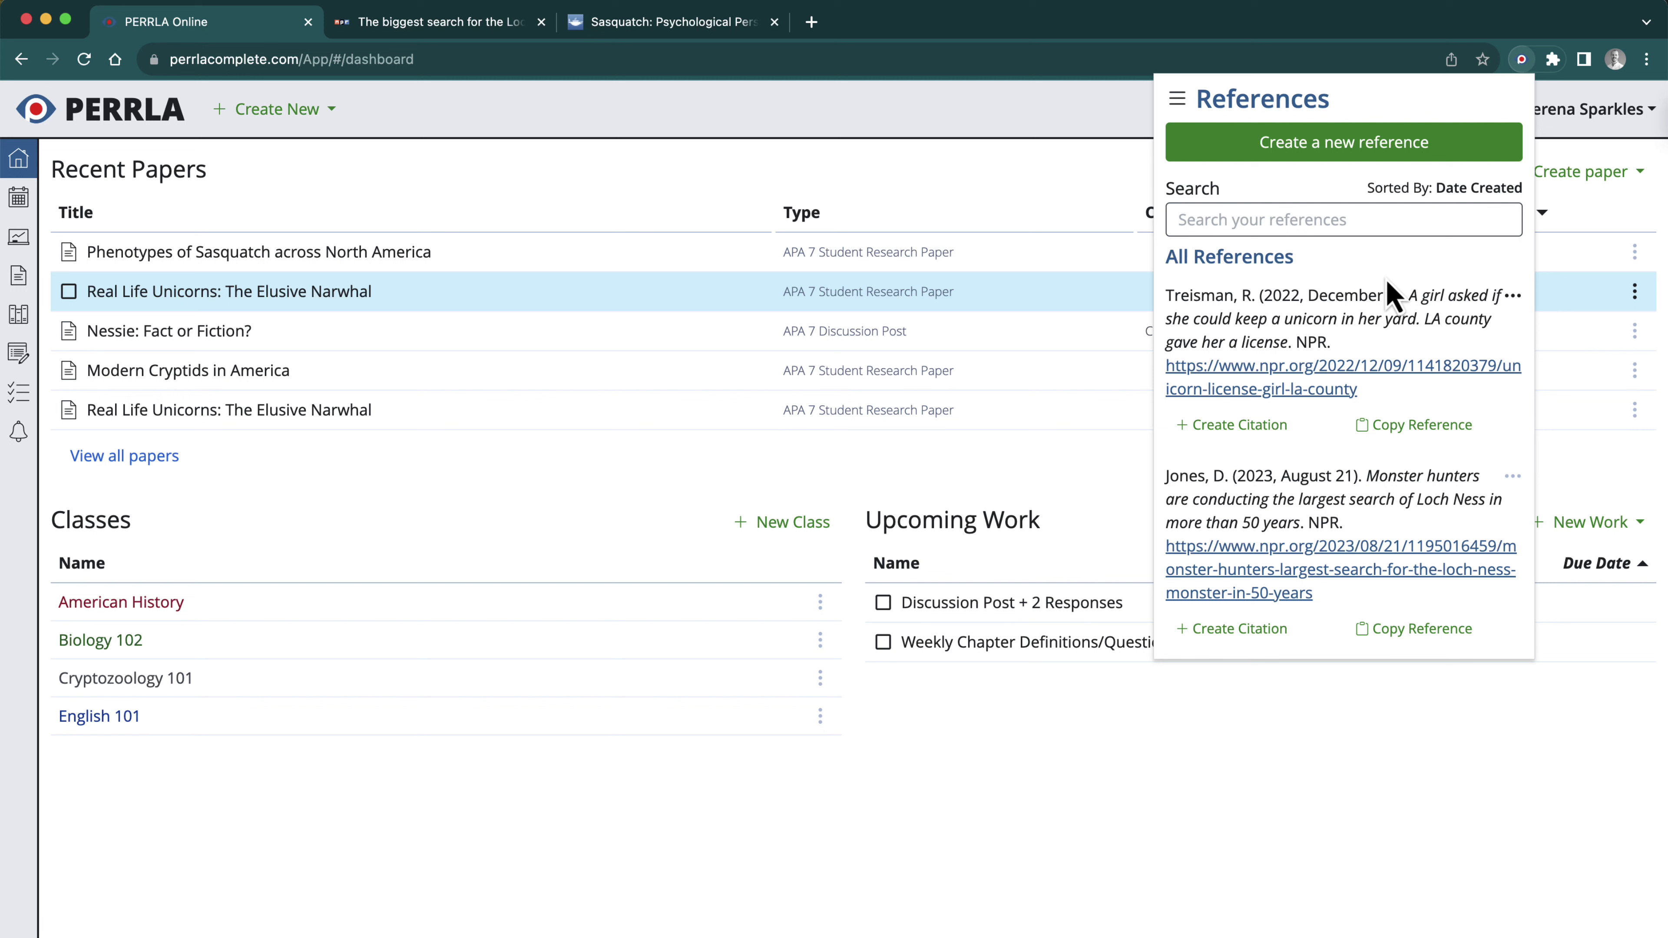
left_click(1550, 64)
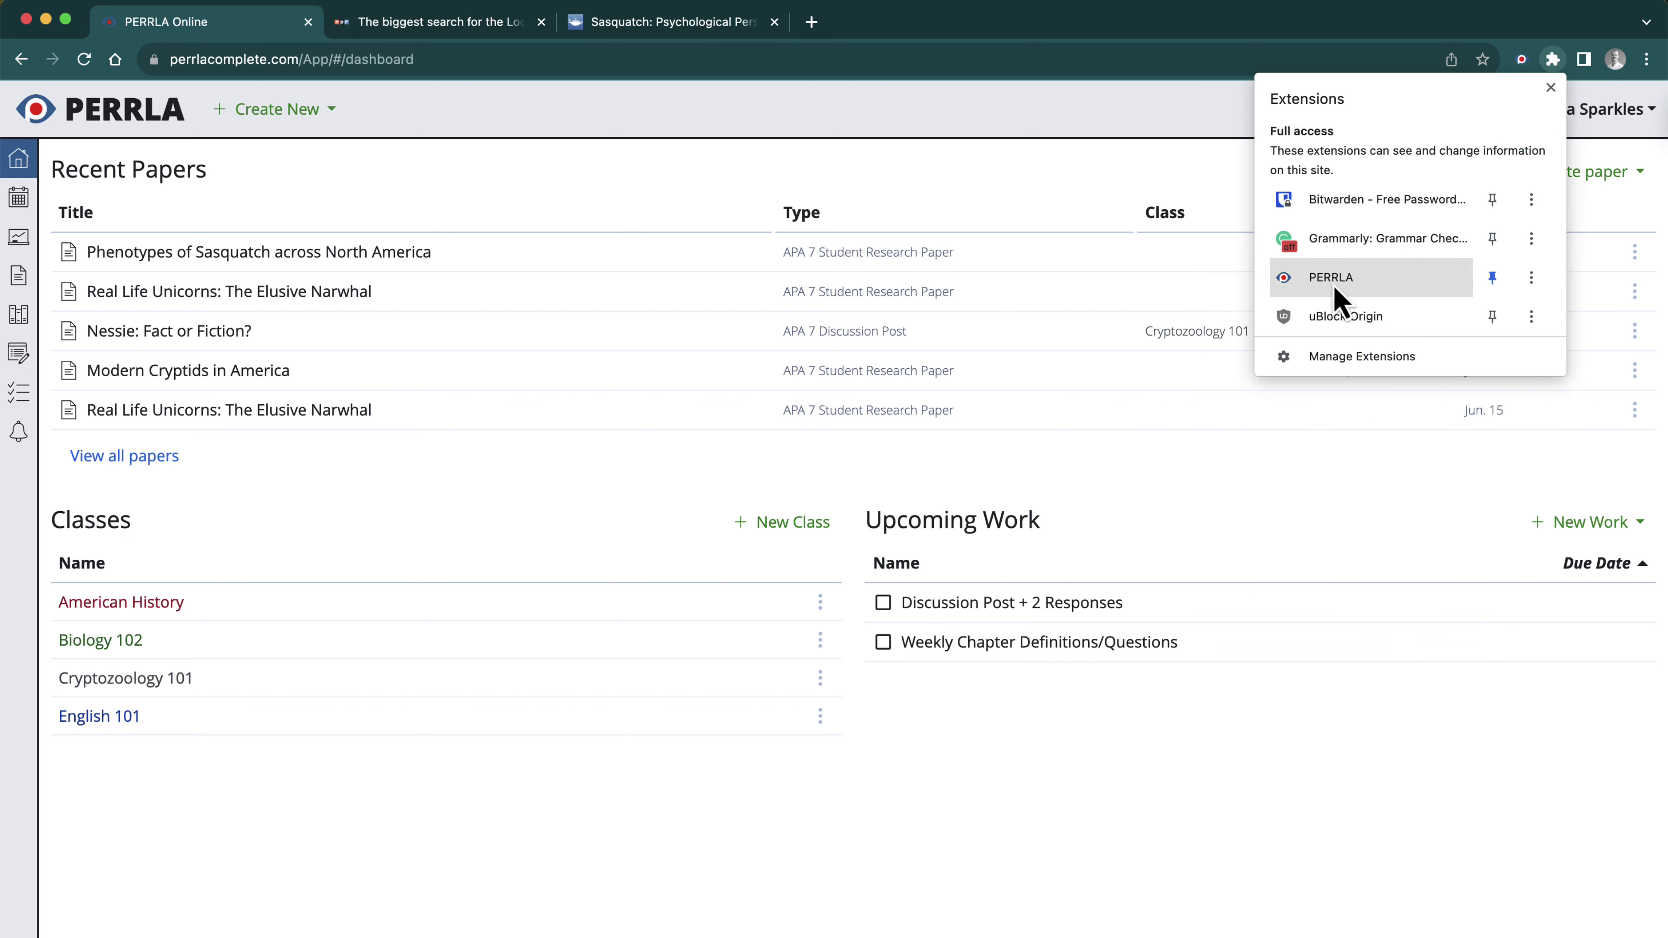
left_click(1552, 60)
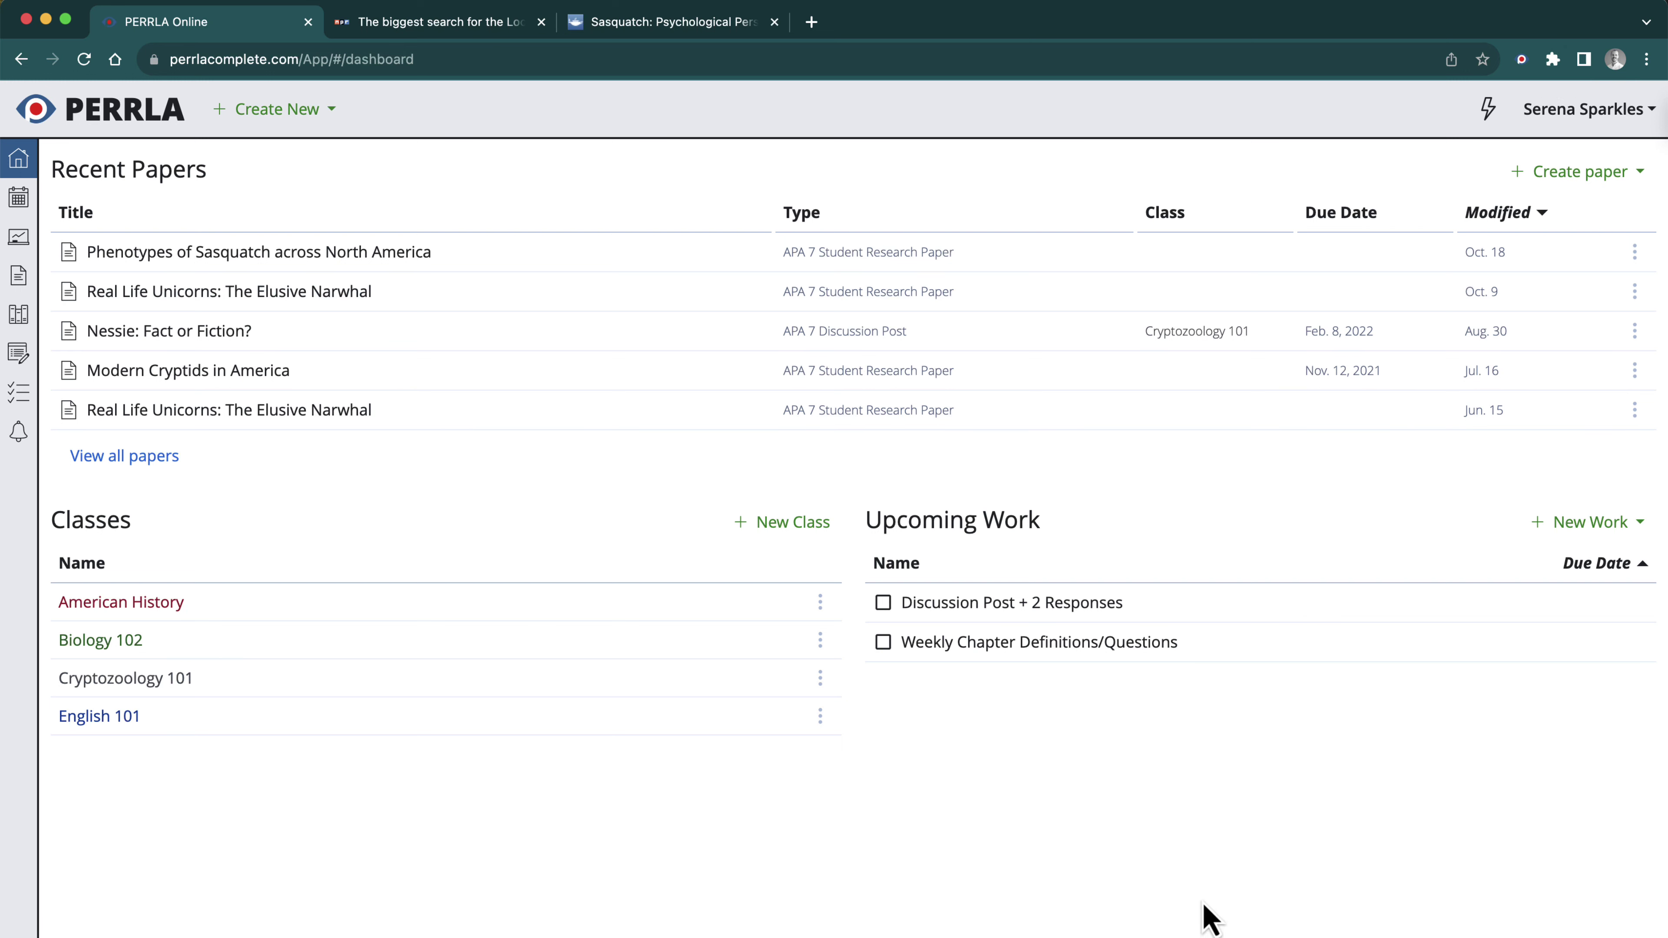
left_click(1522, 60)
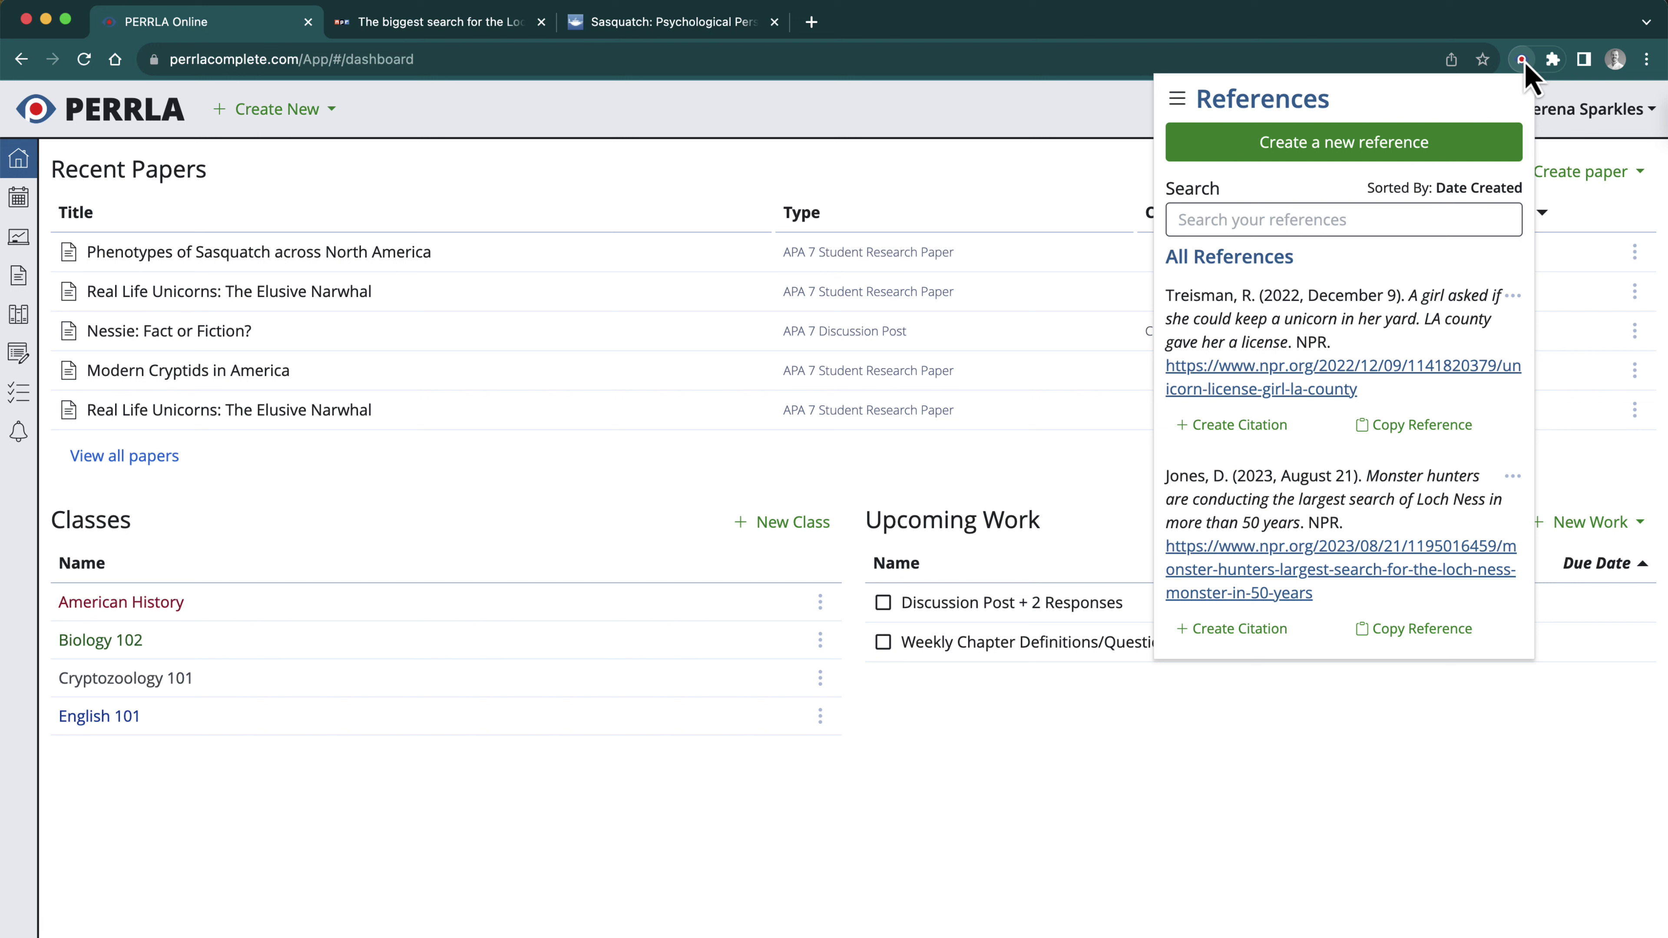
left_click(1393, 46)
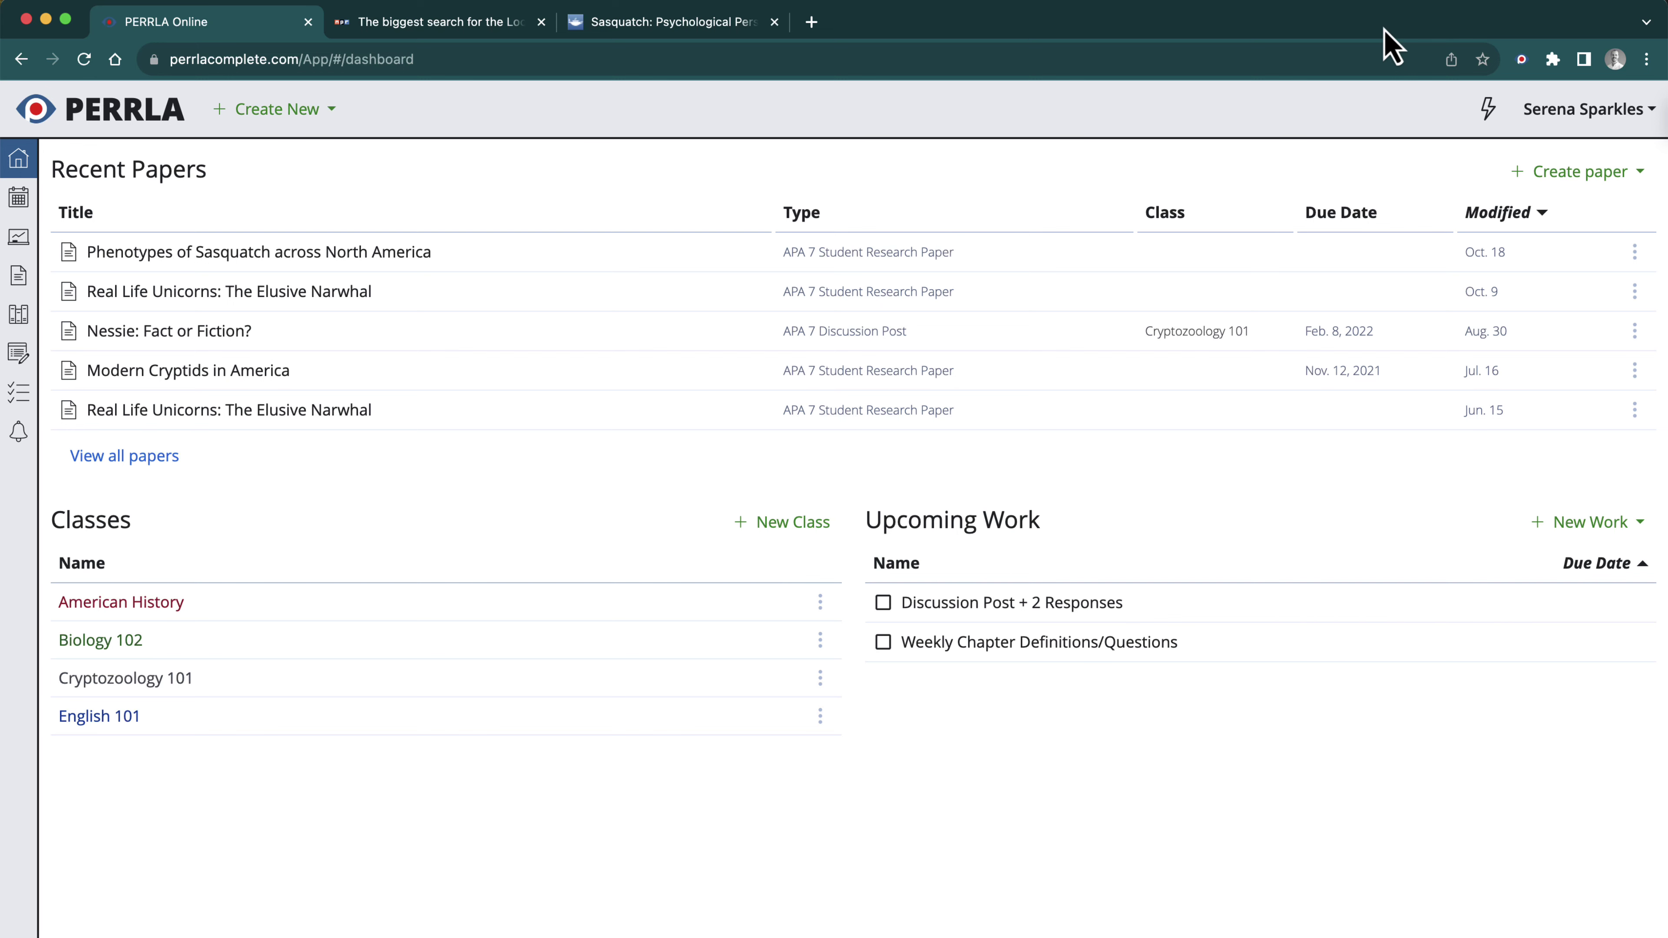
Start a reference in the PERRLA extension from the current page, the NPR article about the Loch Ness search
left_click(494, 25)
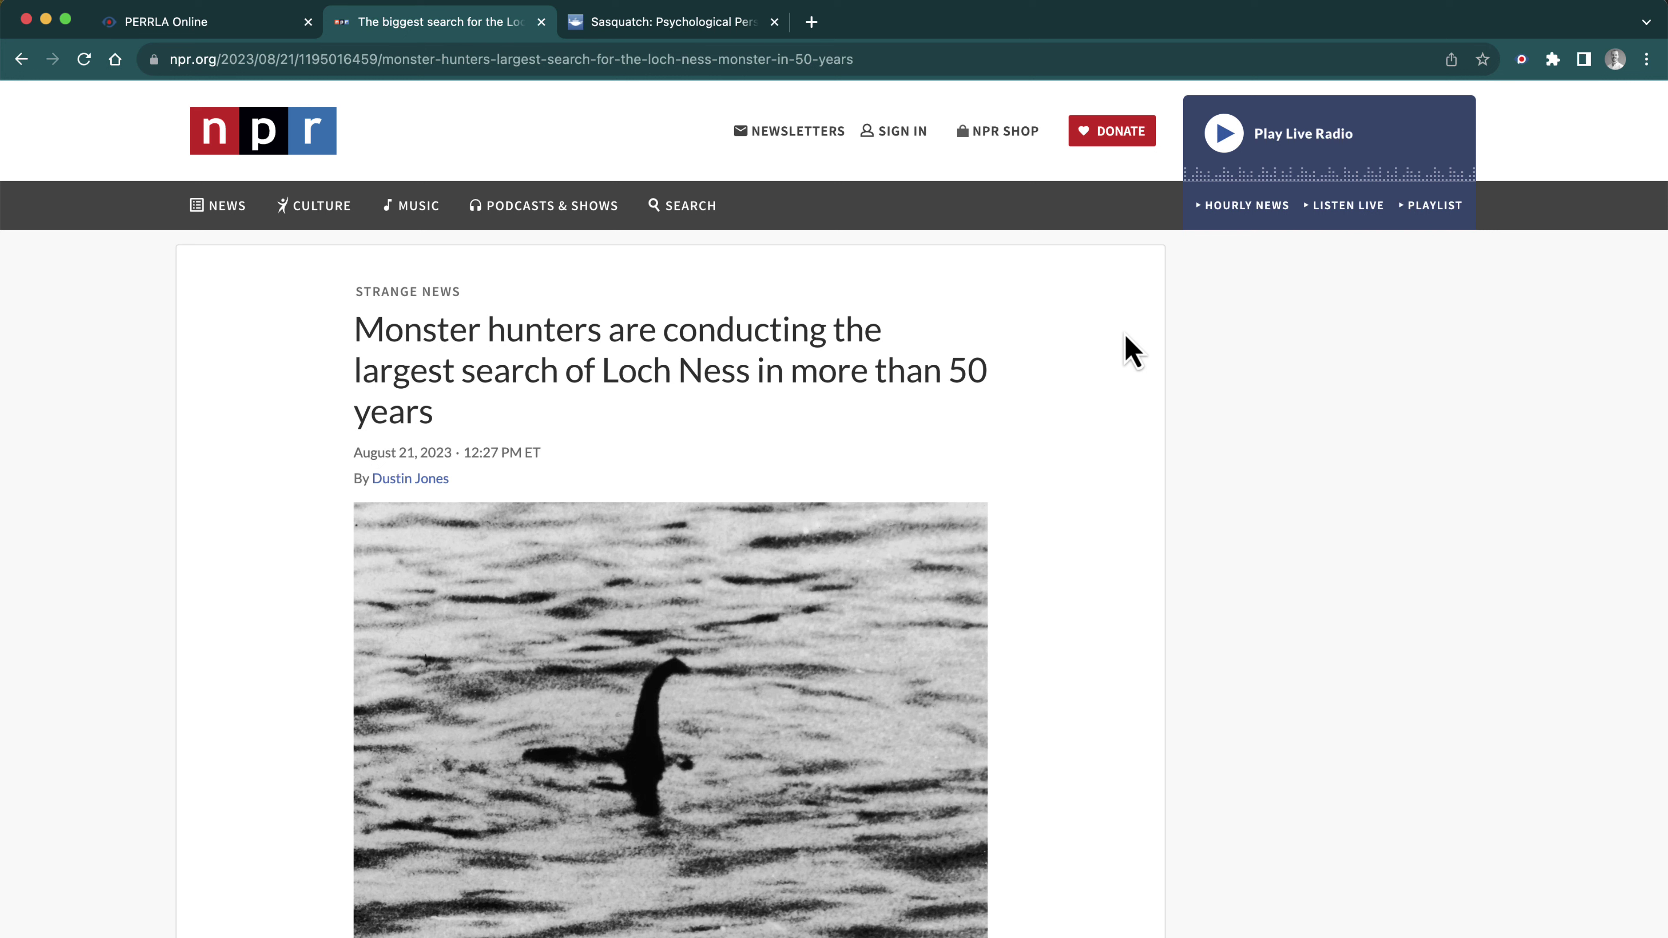
left_click(1521, 60)
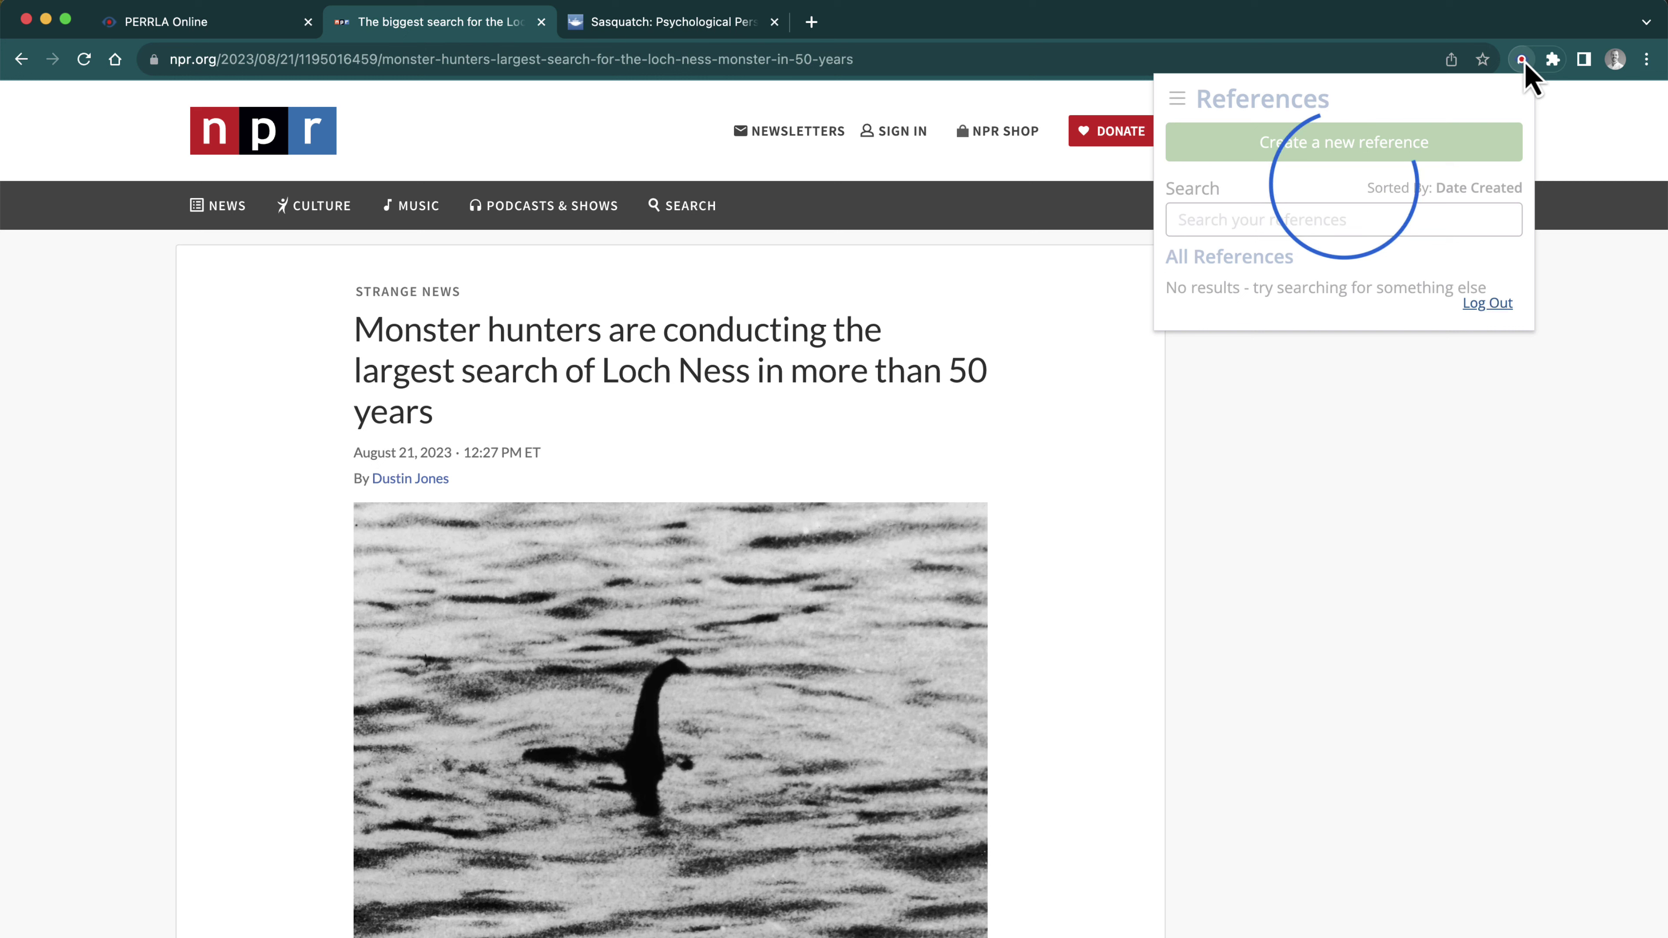
left_click(1337, 169)
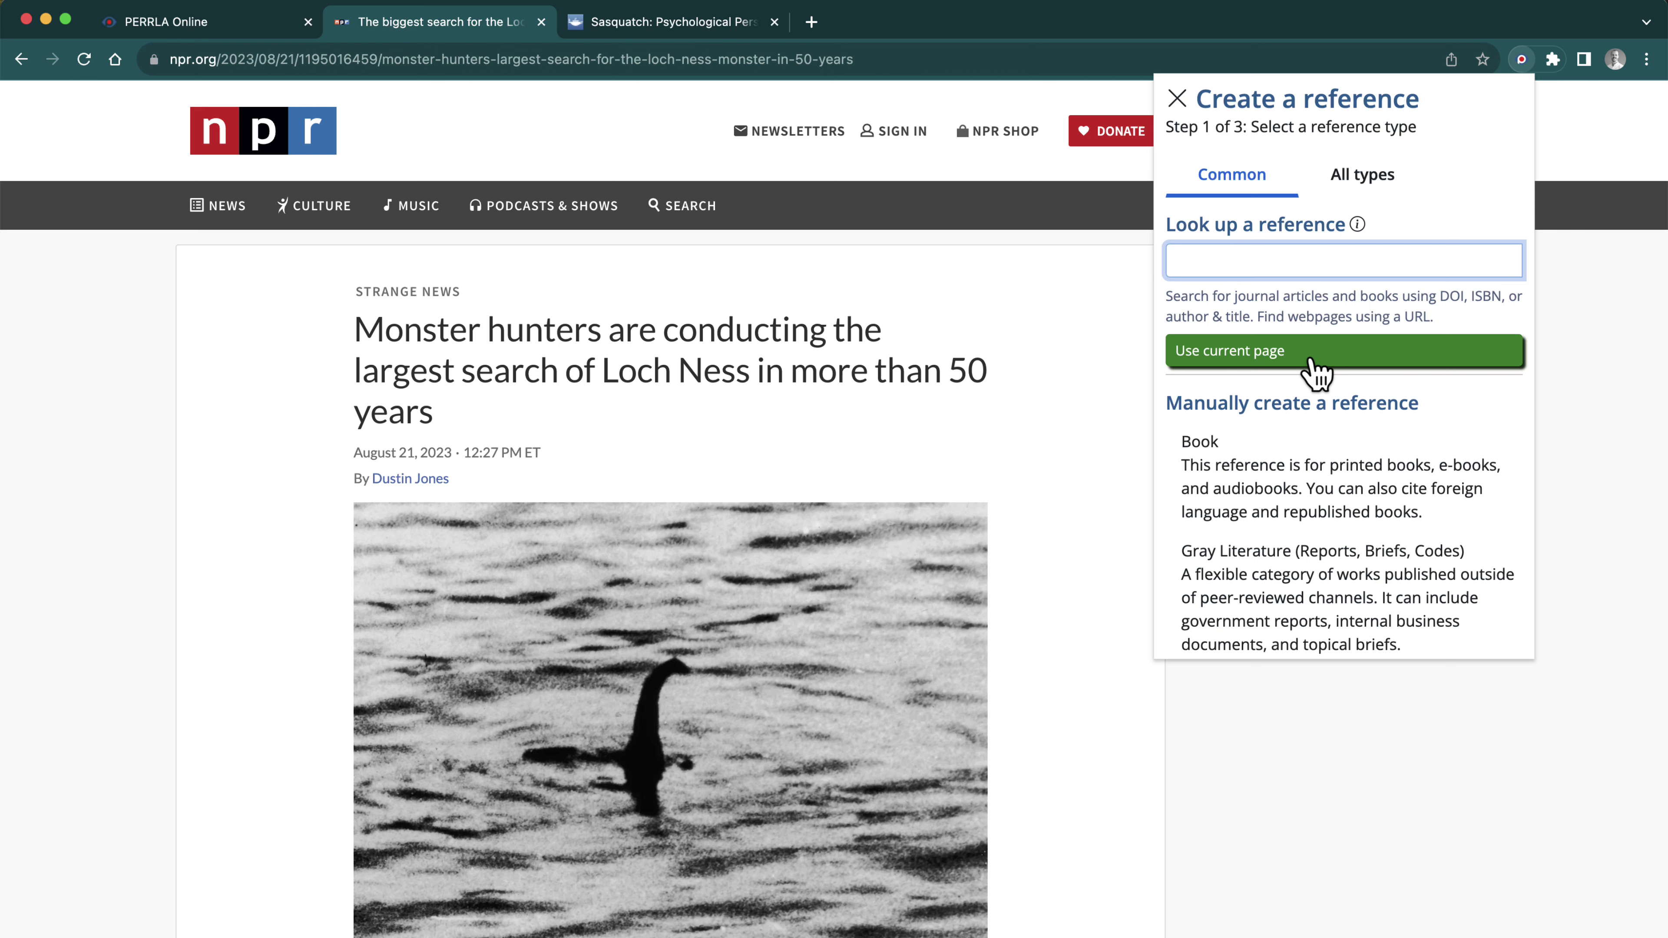
left_click(1316, 371)
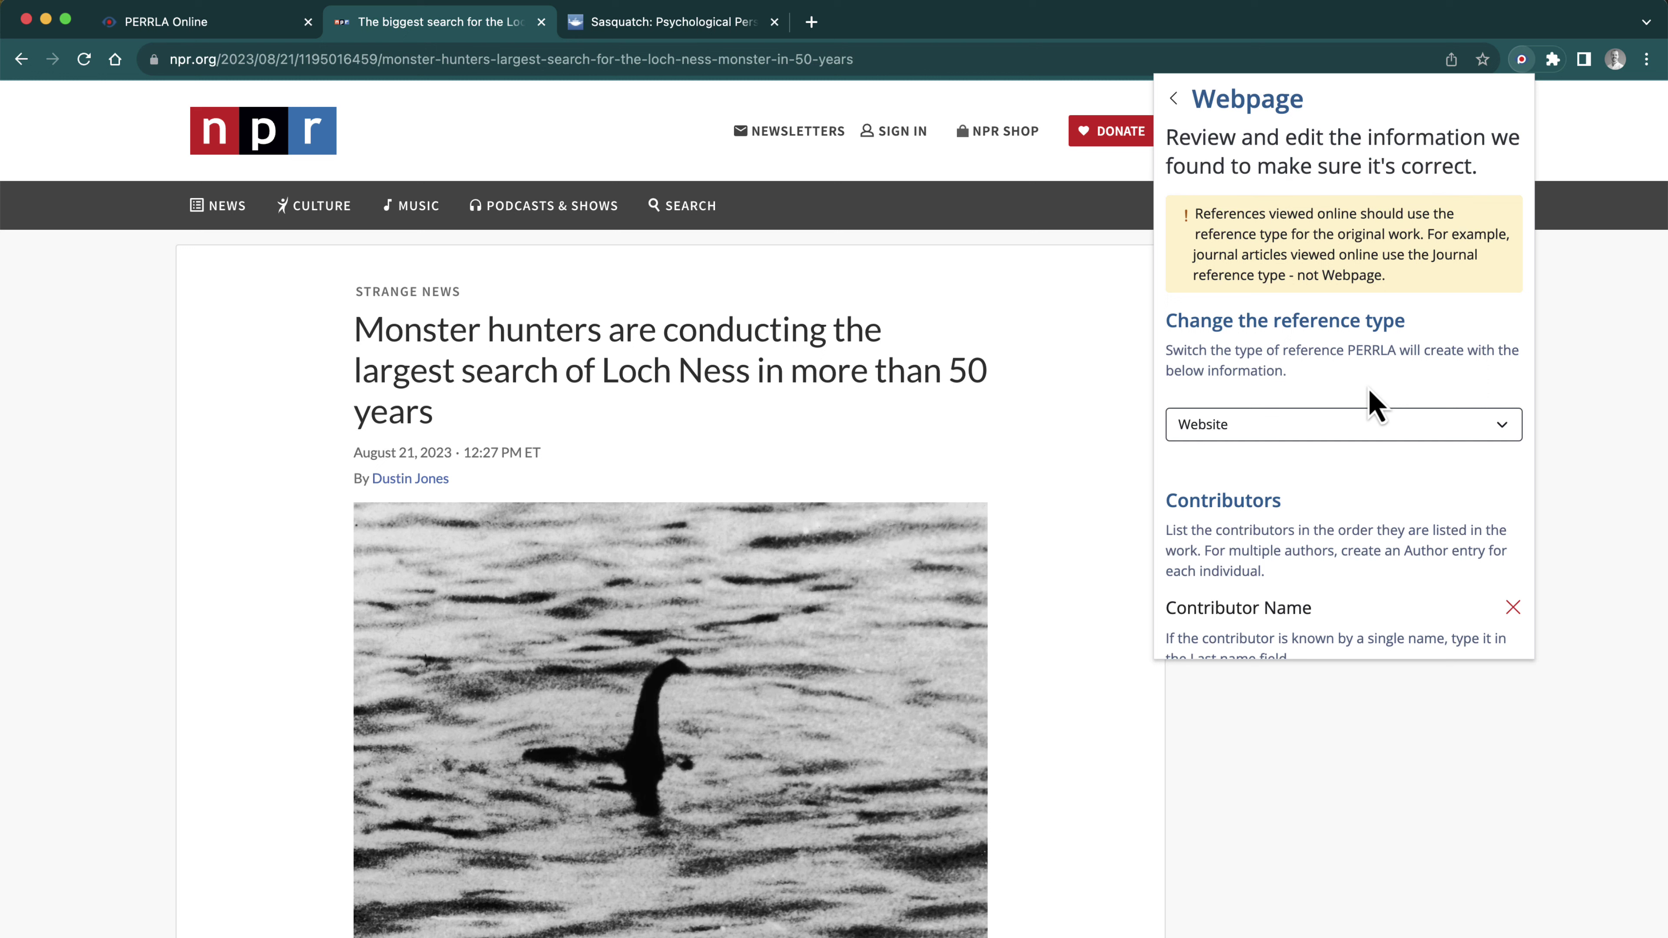
Check the contributor details against the article and capitalize "Loch Ness" in the reference's page title
scroll(1374, 404, "down", 7)
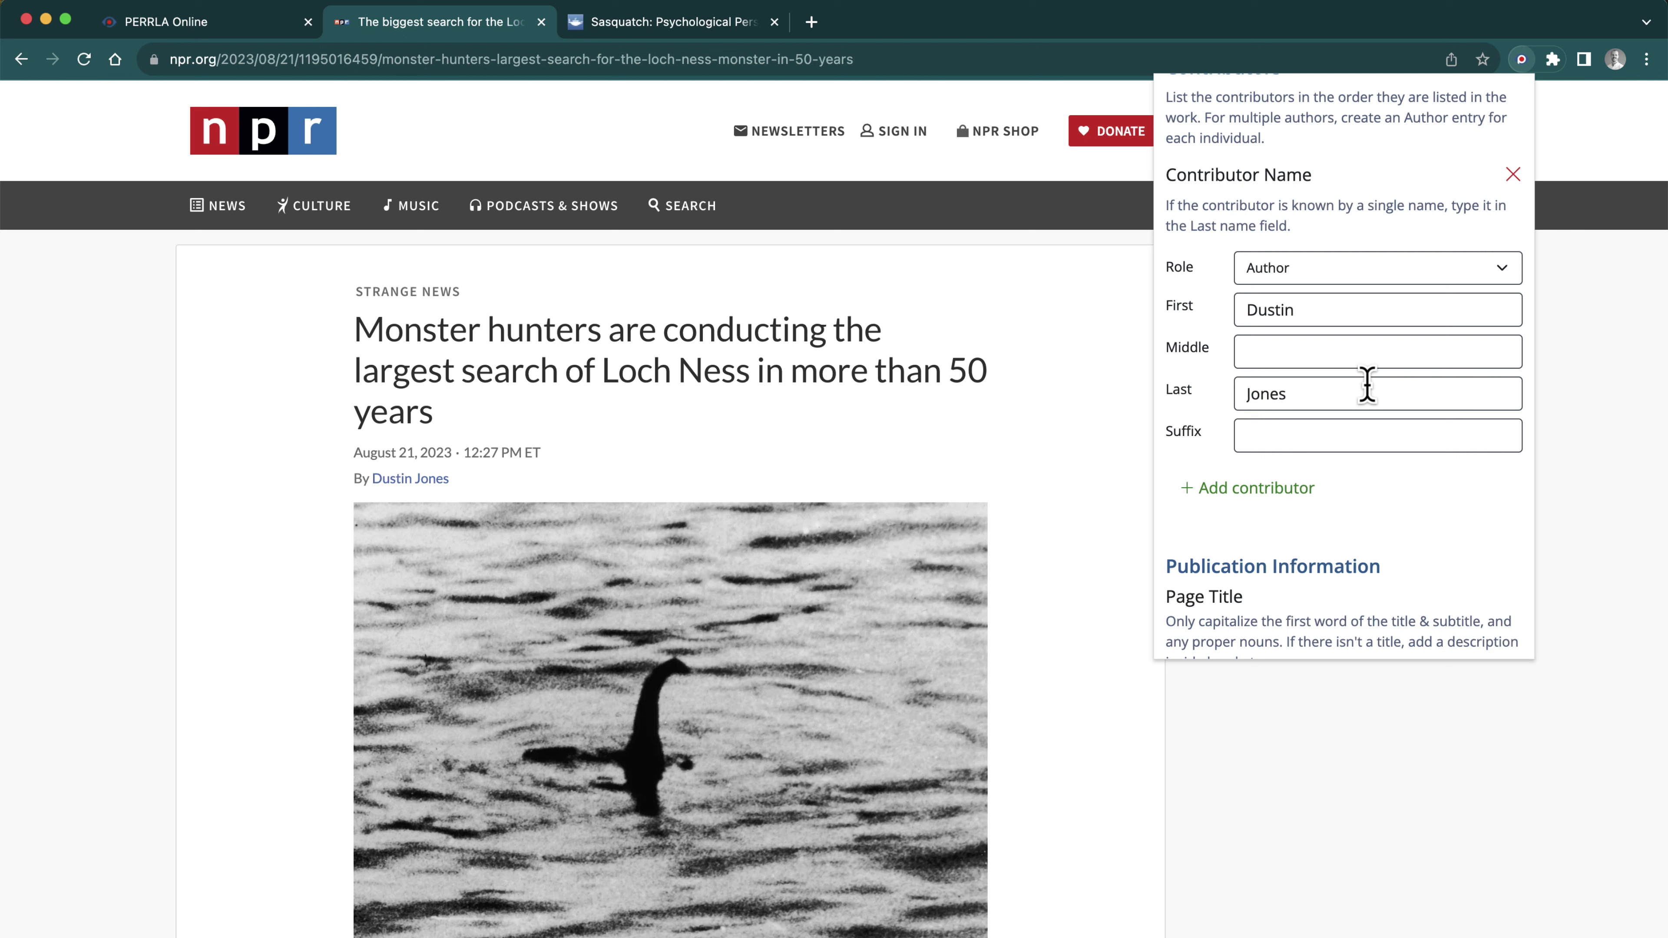
scroll(1367, 384, "down", 5)
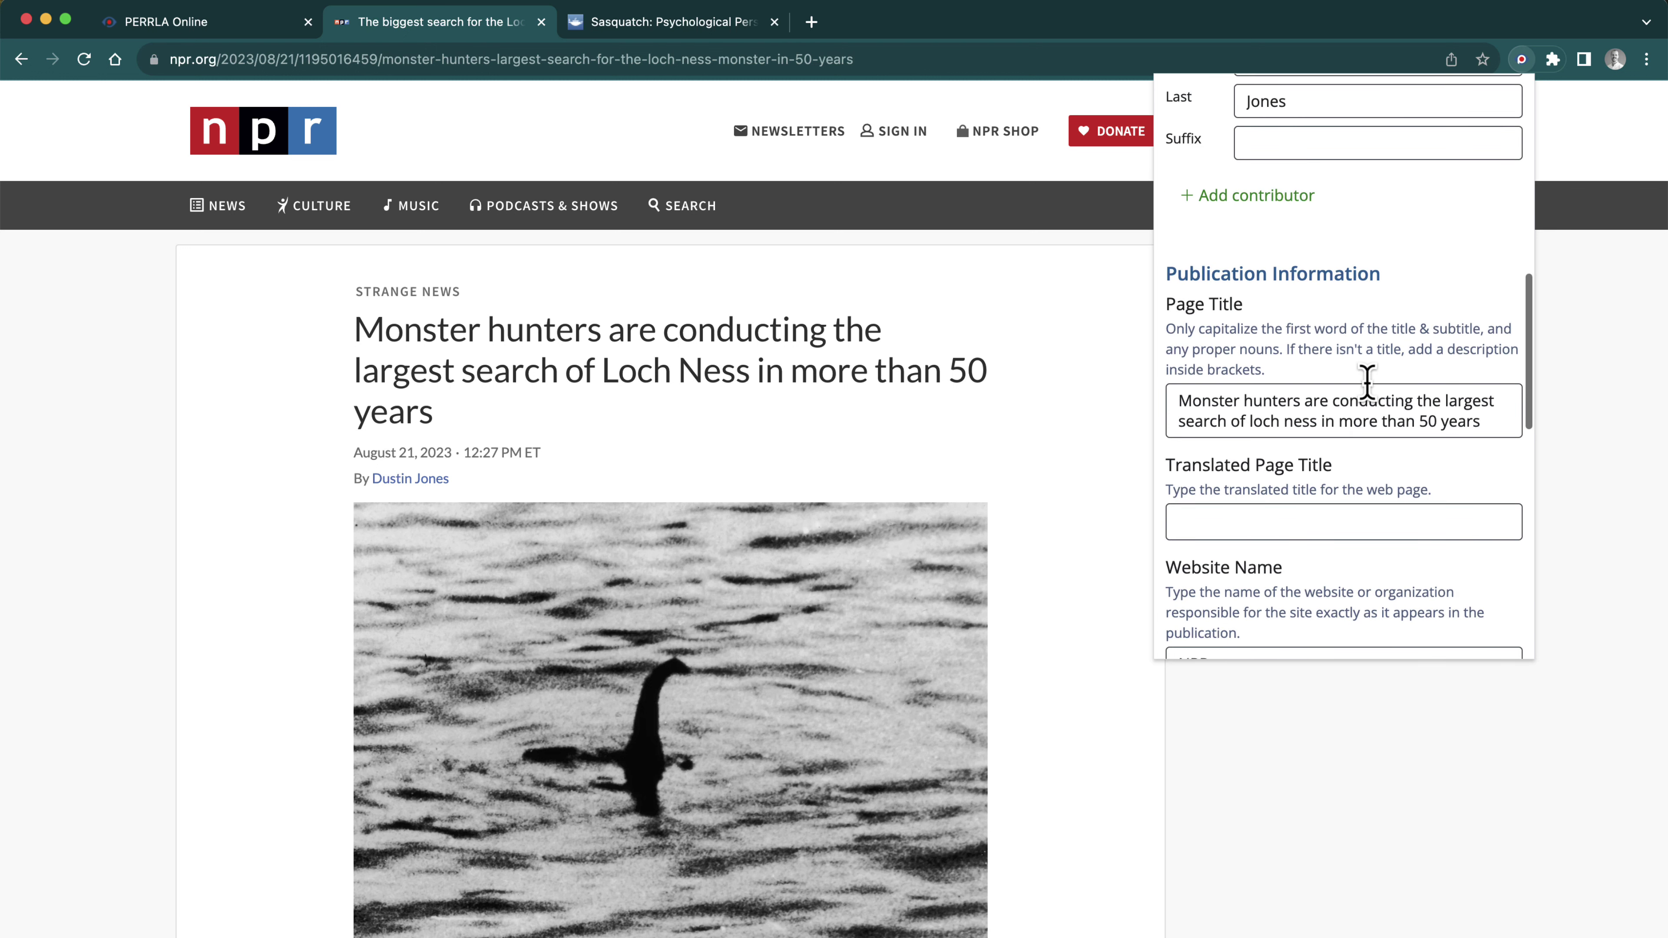
scroll(1368, 385, "up", 3)
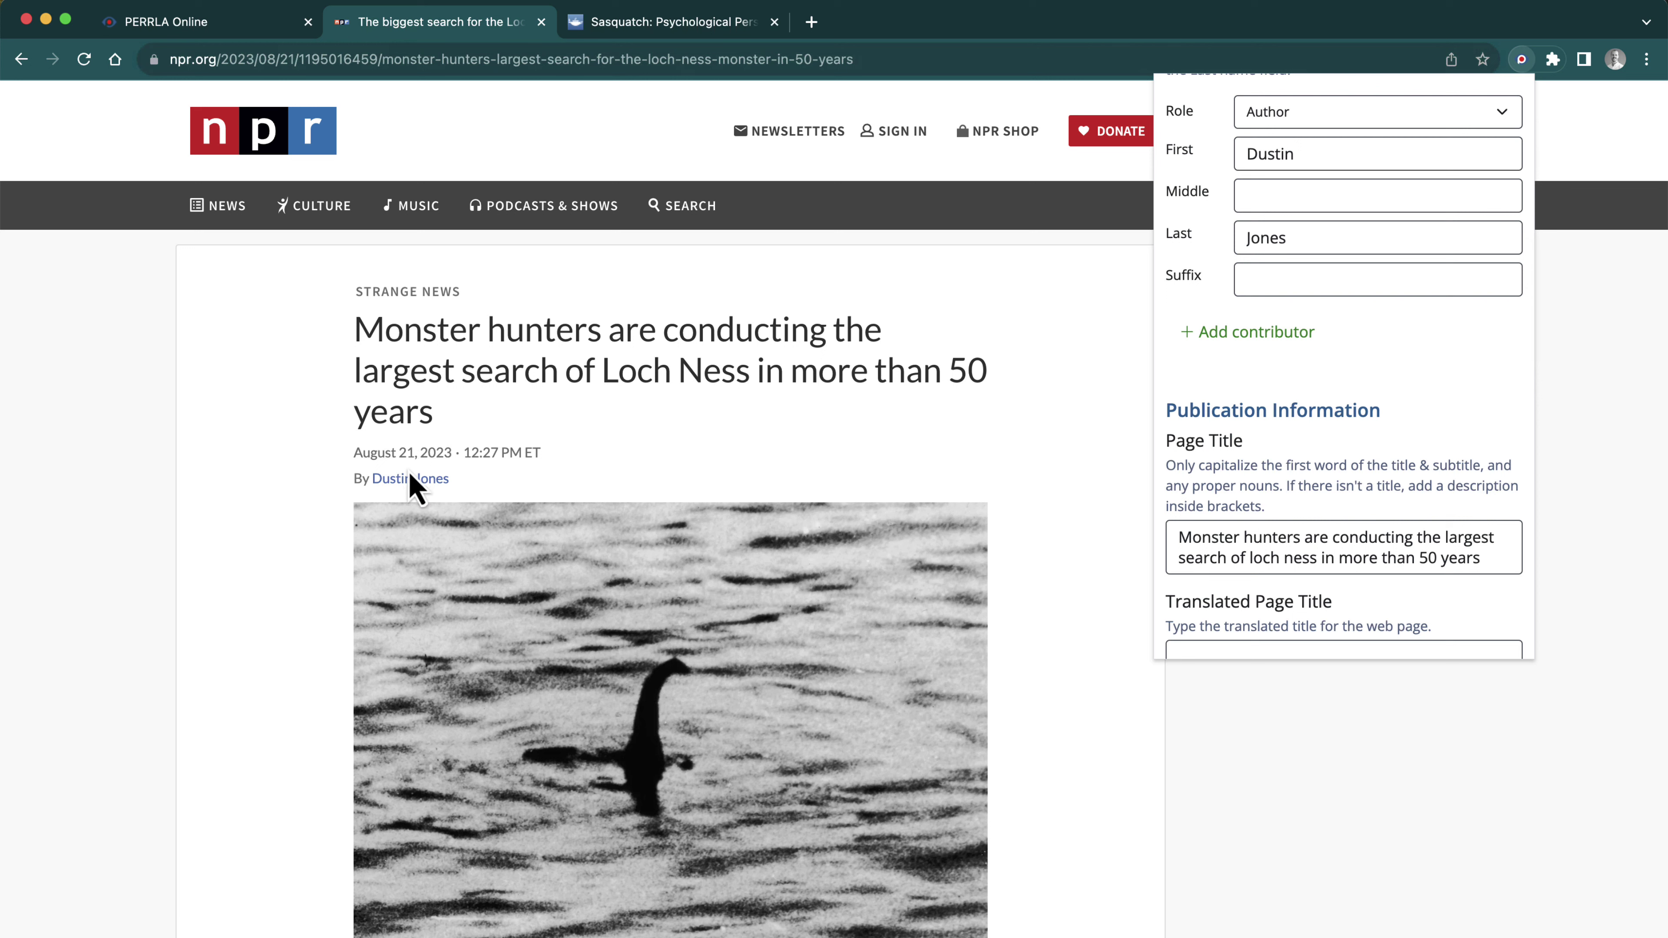
scroll(1233, 373, "down", 3)
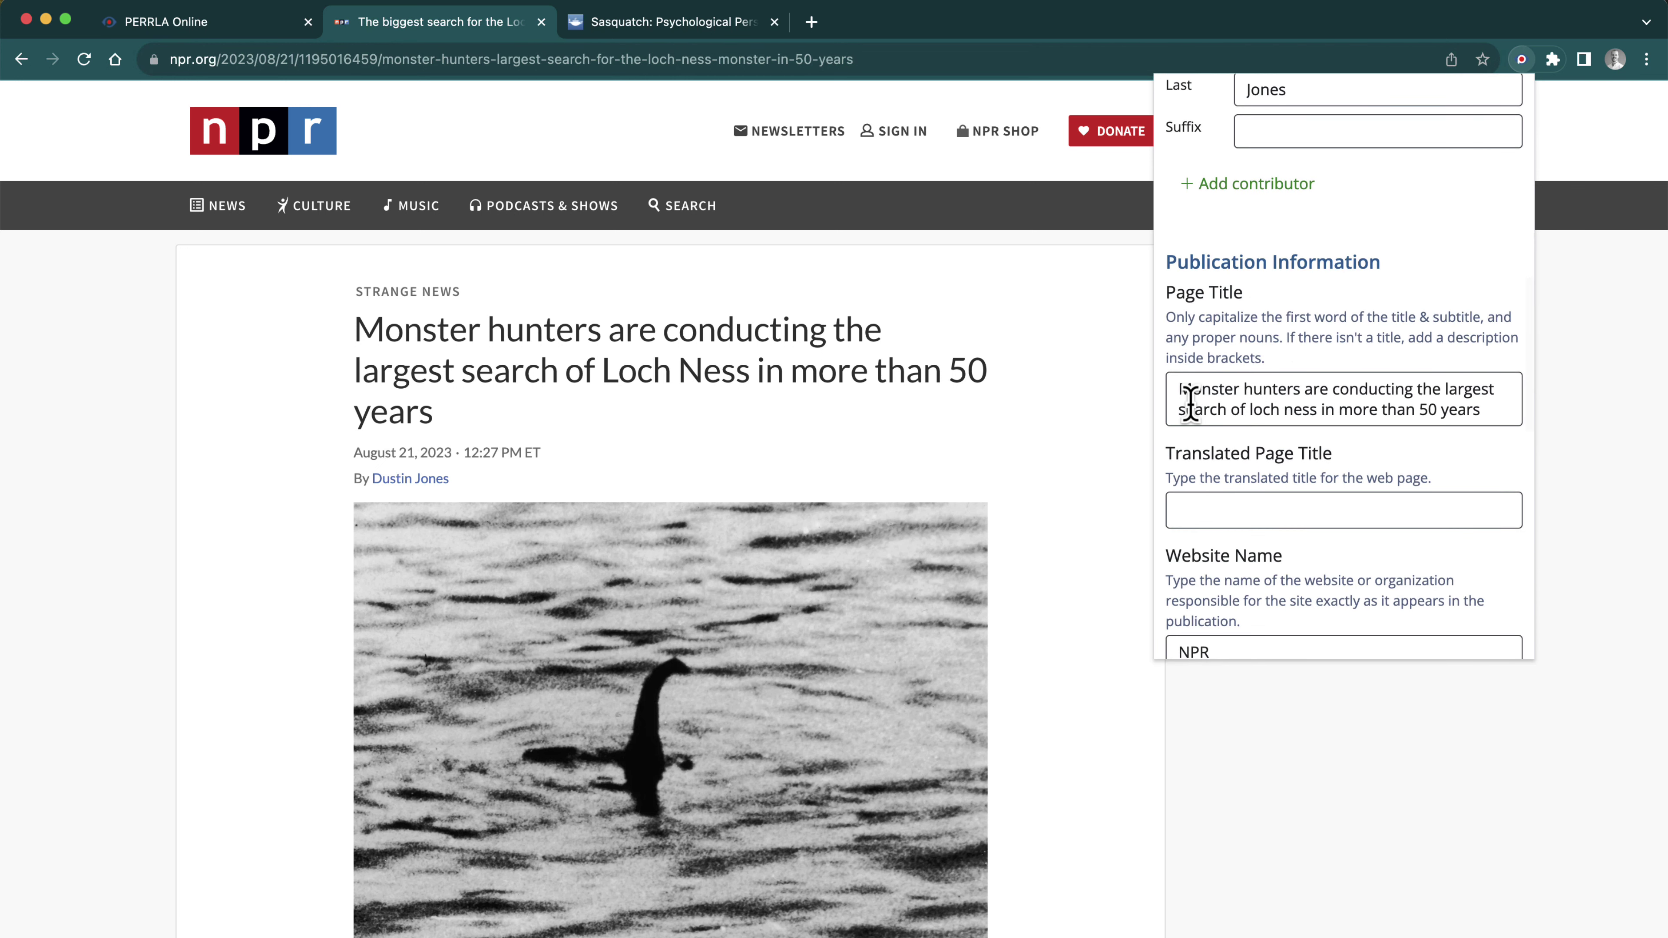
left_click(1252, 411)
type("Lo")
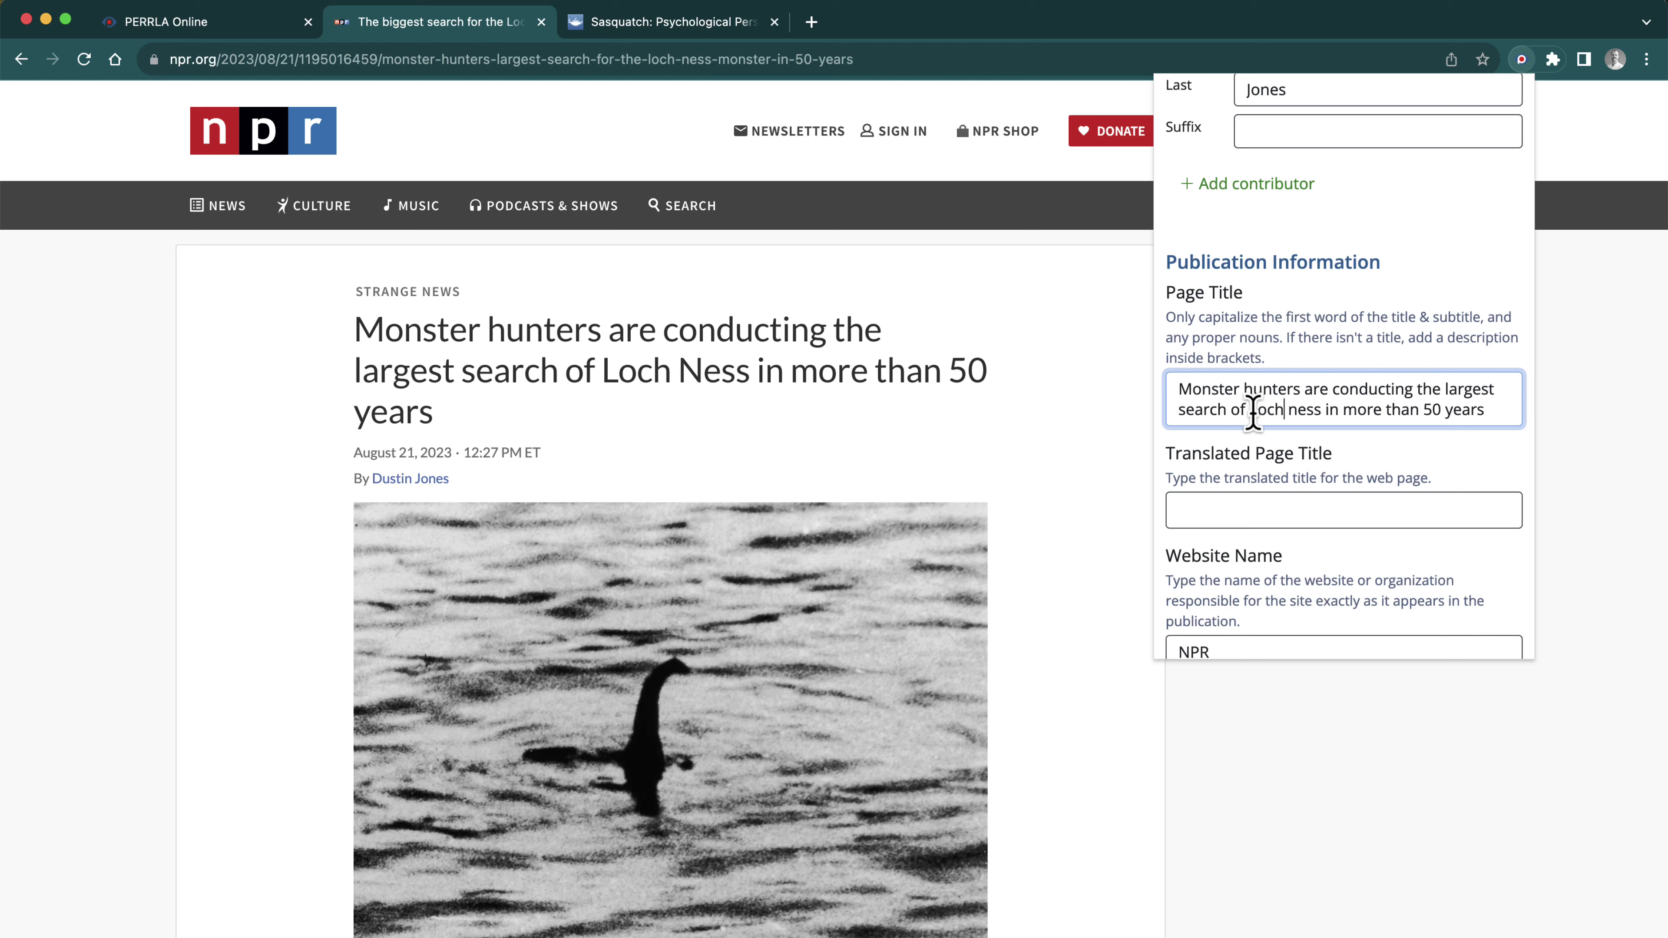
key("Right")
key("Delete")
type("N")
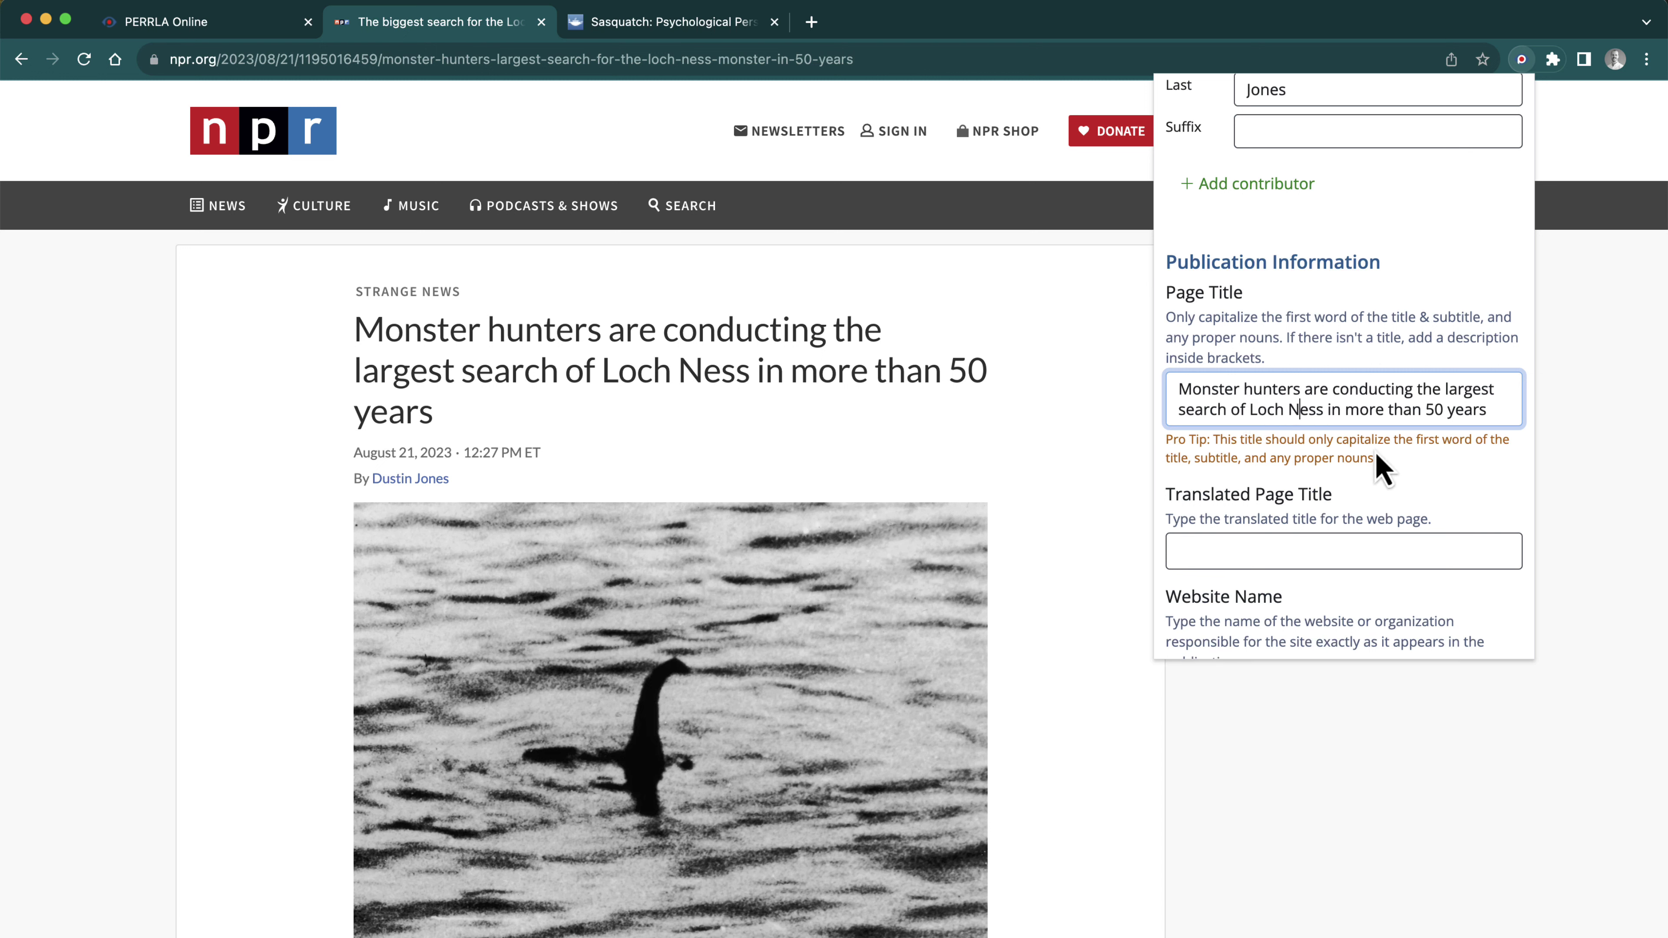
left_click(1380, 468)
Review the publication and digital information and create the webpage reference without a description or tags
scroll(1379, 468, "down", 5)
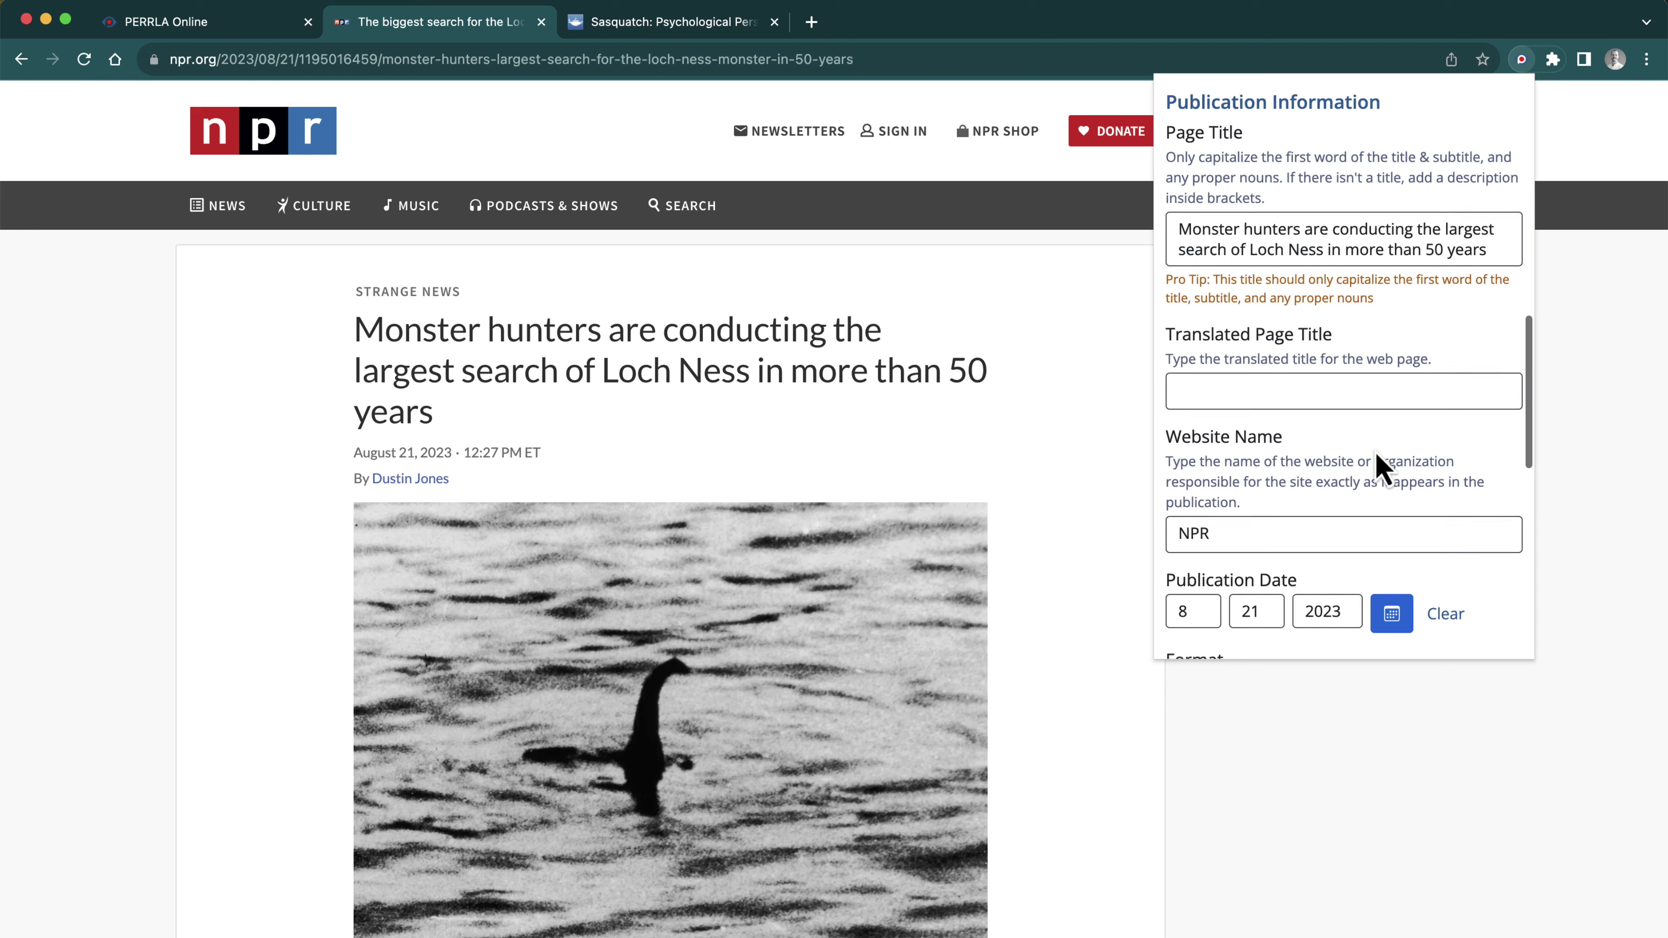
scroll(1248, 388, "down", 2)
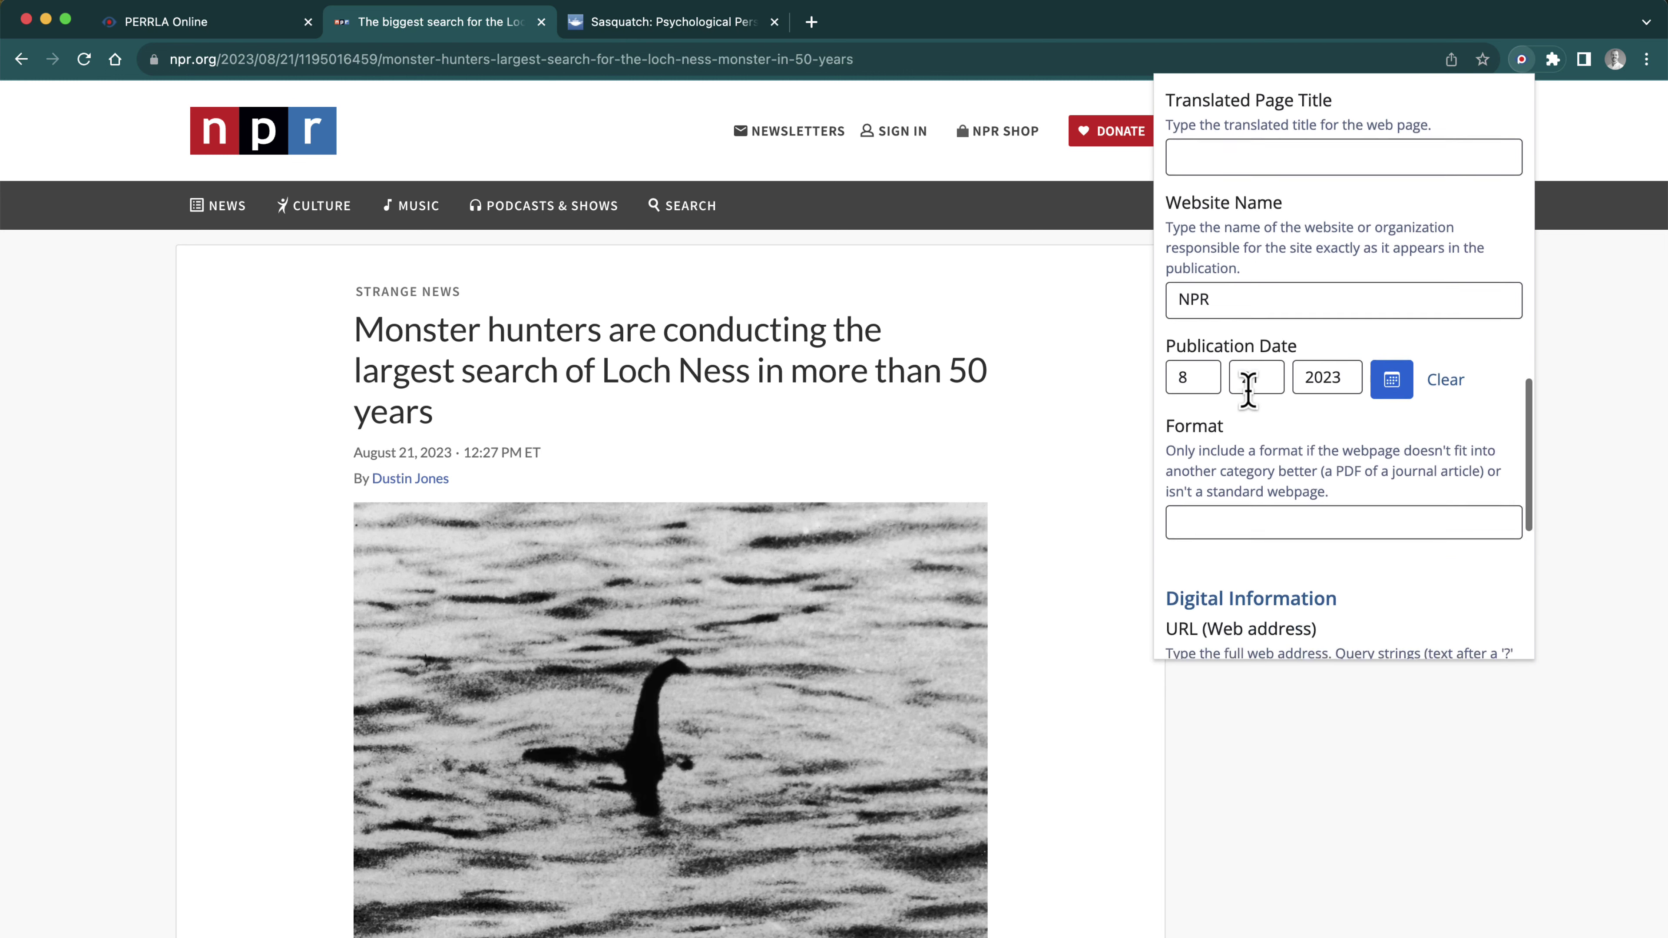
scroll(1423, 424, "down", 5)
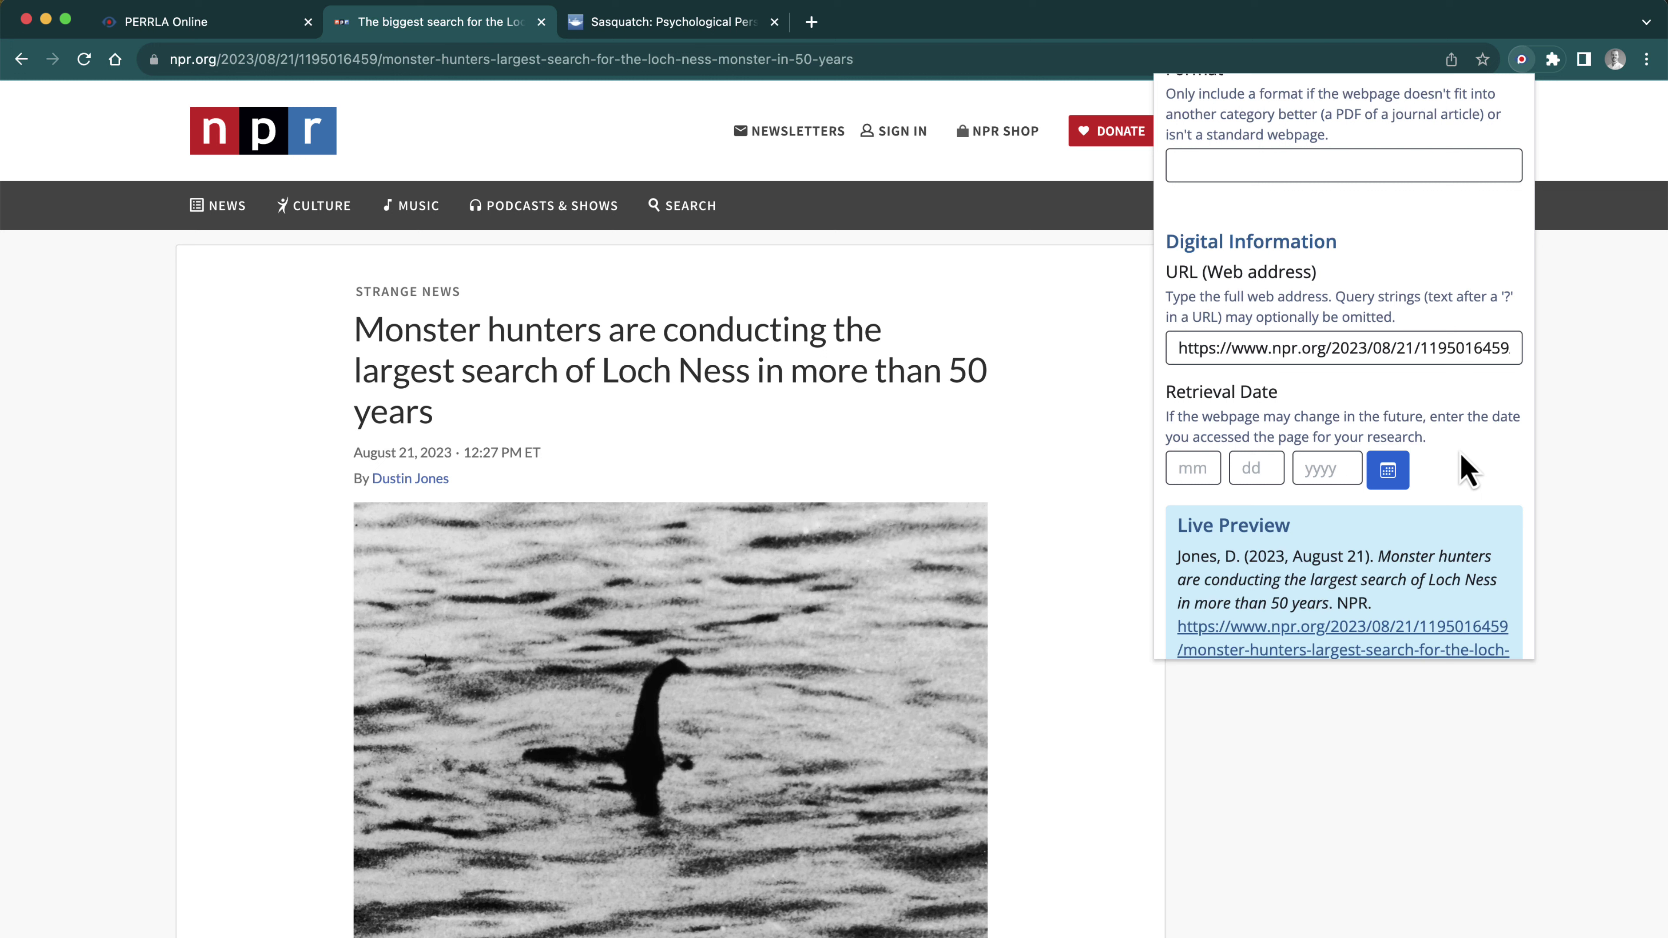
scroll(1464, 470, "down", 3)
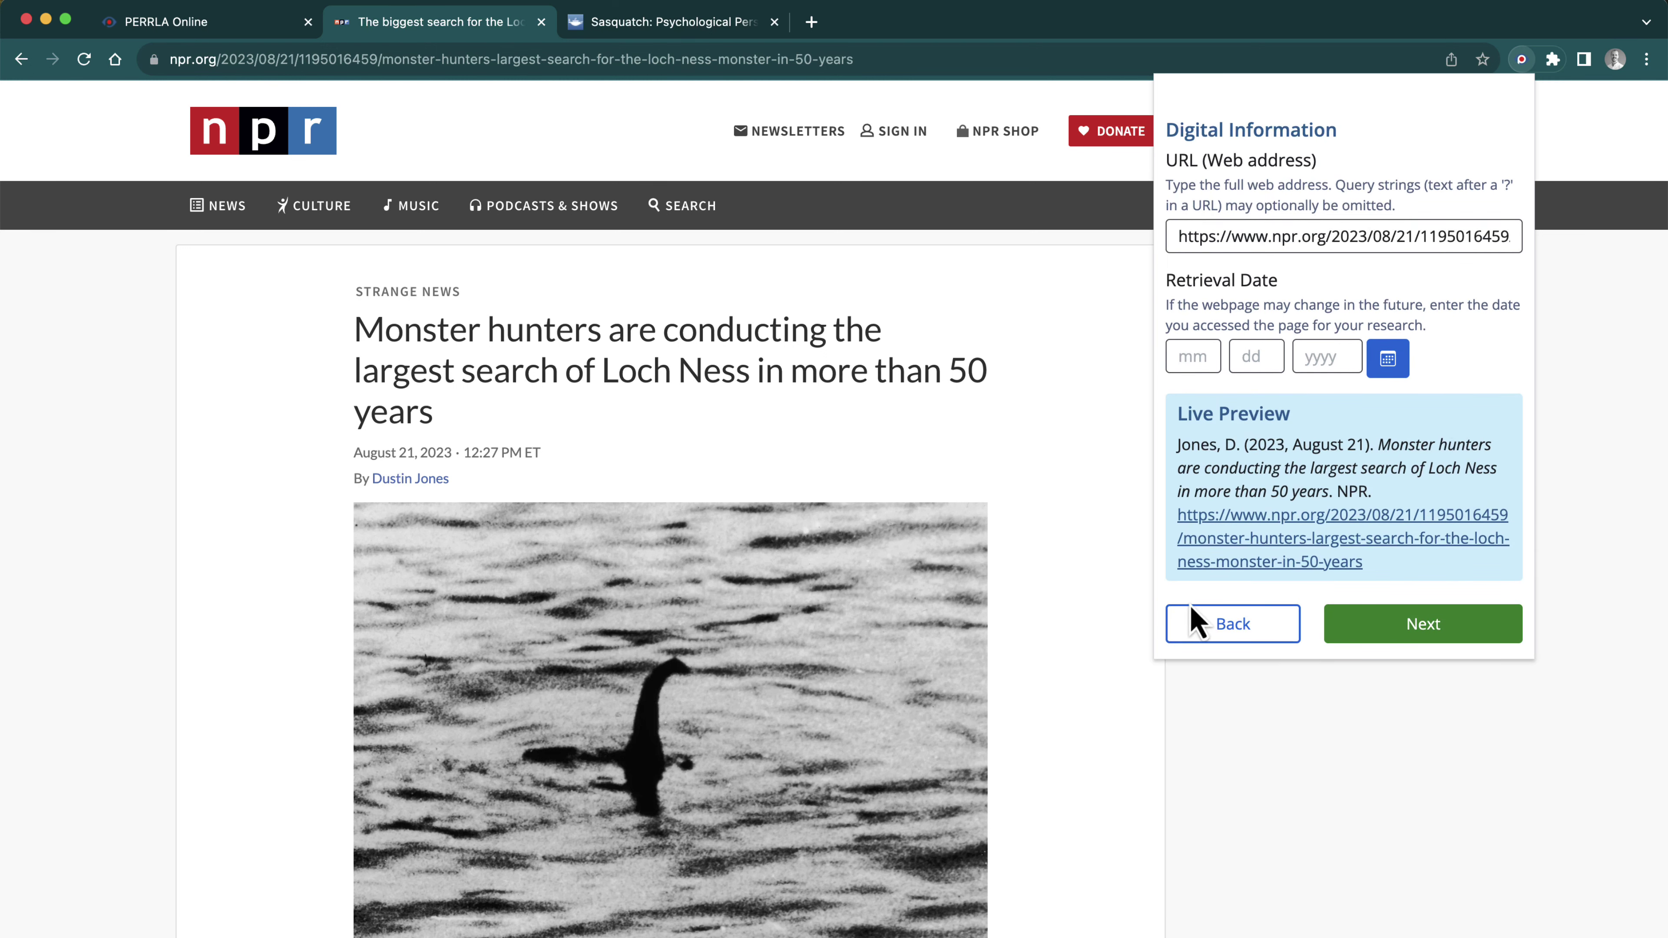
left_click(1415, 625)
scroll(1411, 614, "down", 2)
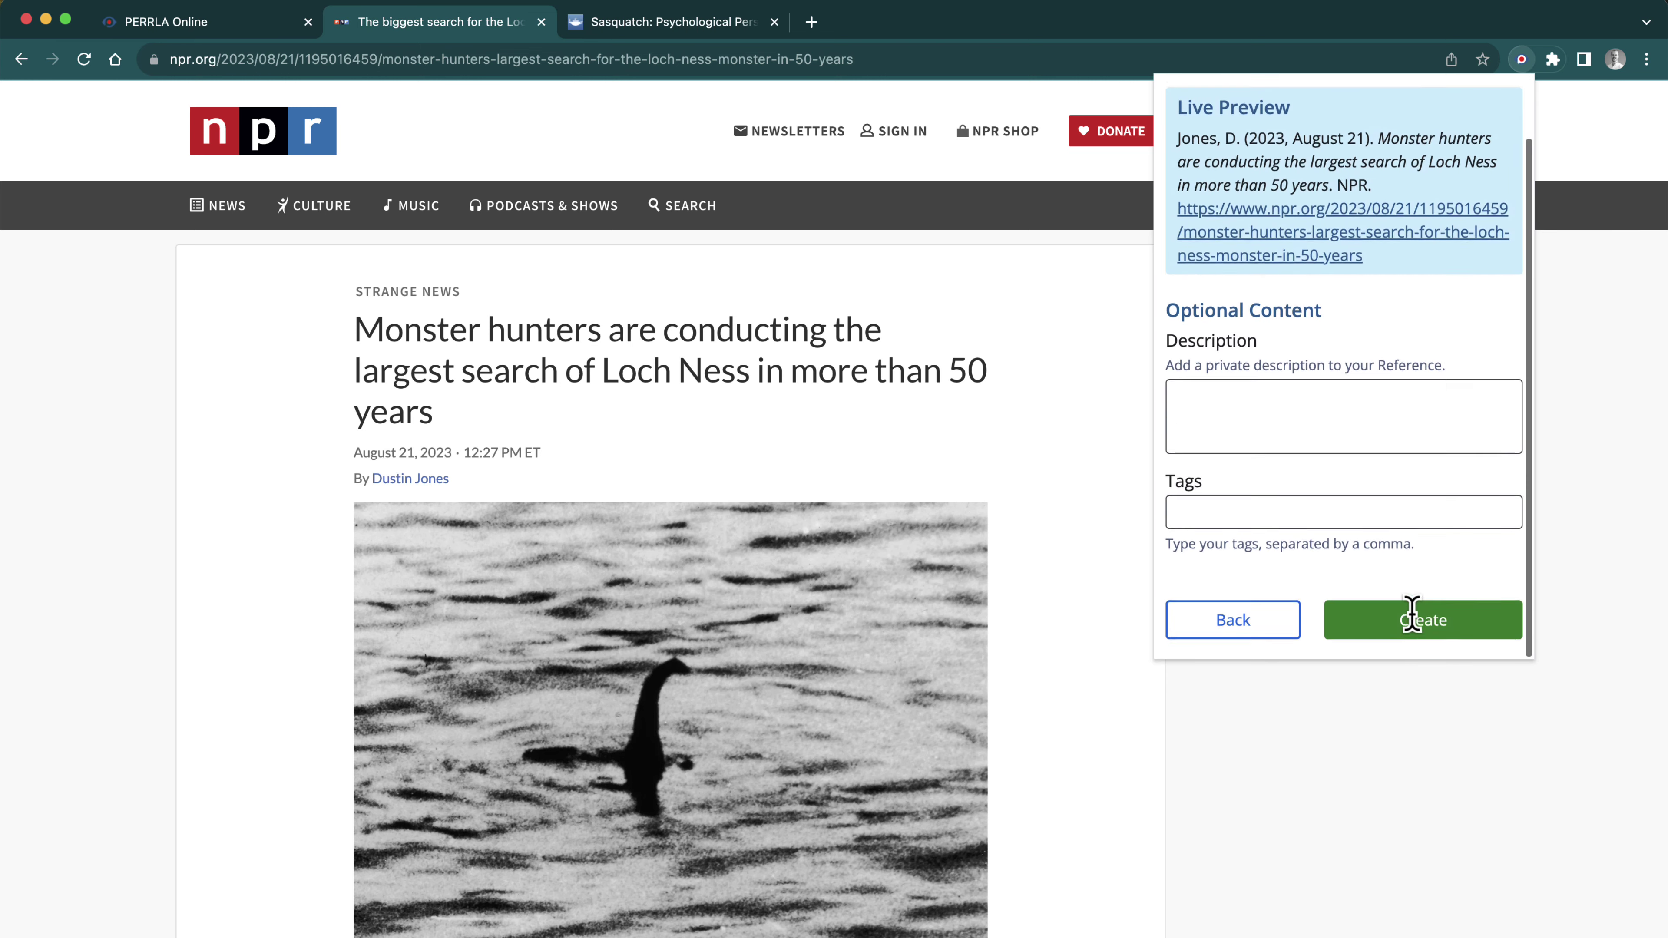
left_click(1368, 636)
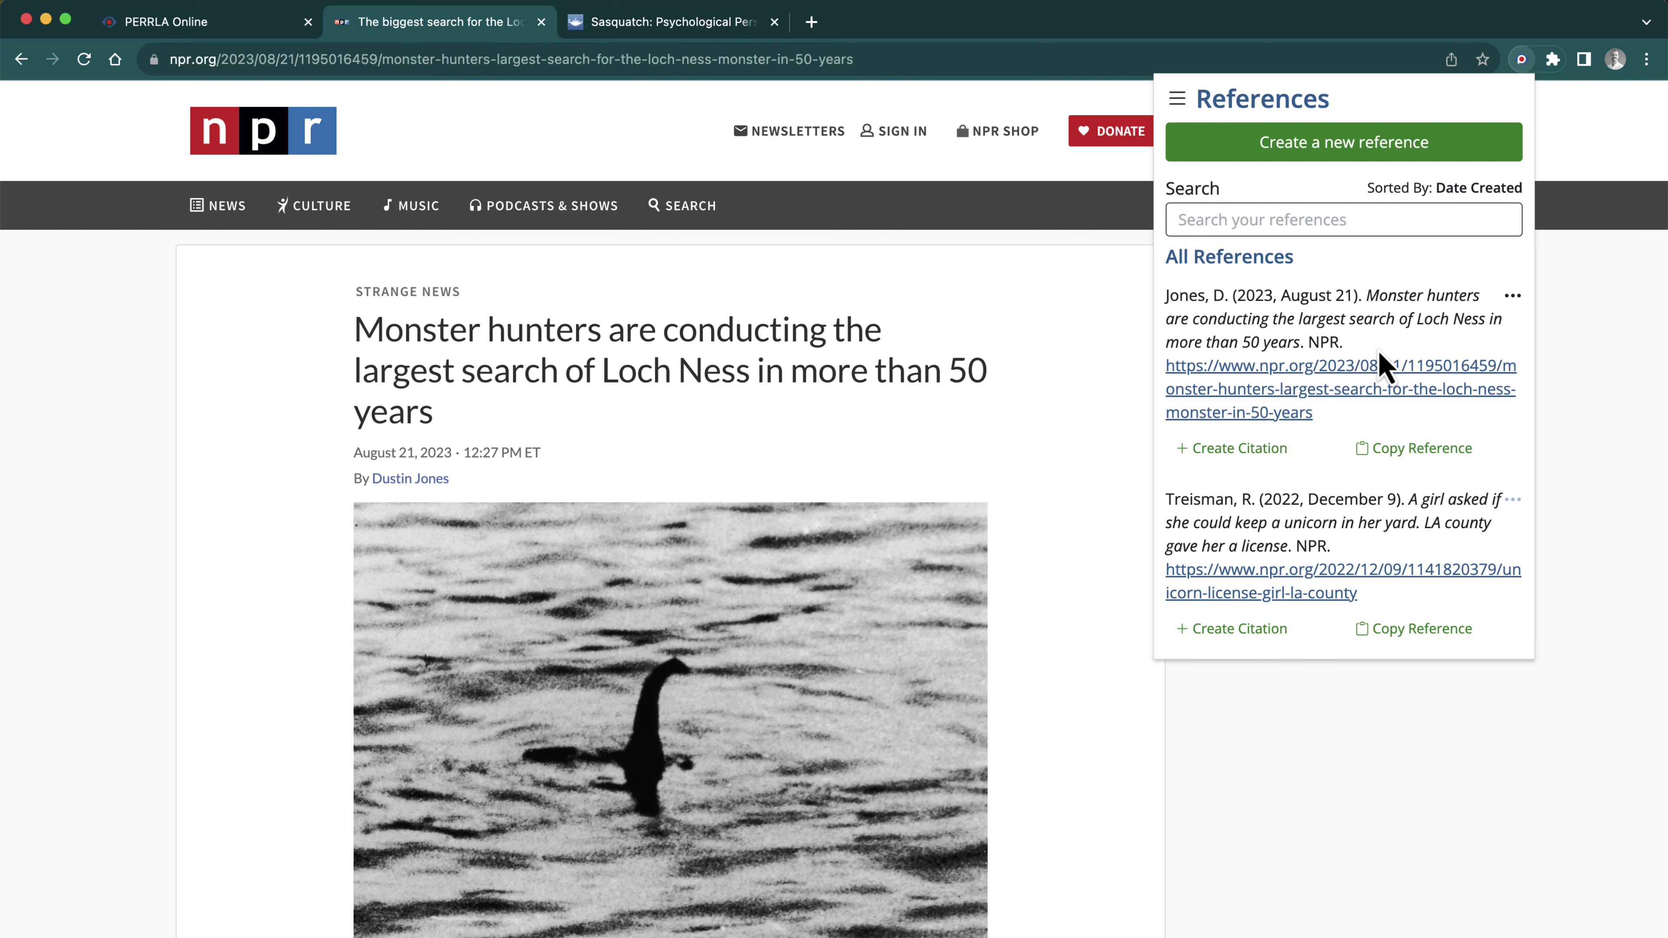
Close the extension popup and open the References list in PERRLA Online
left_click(1059, 302)
left_click(259, 26)
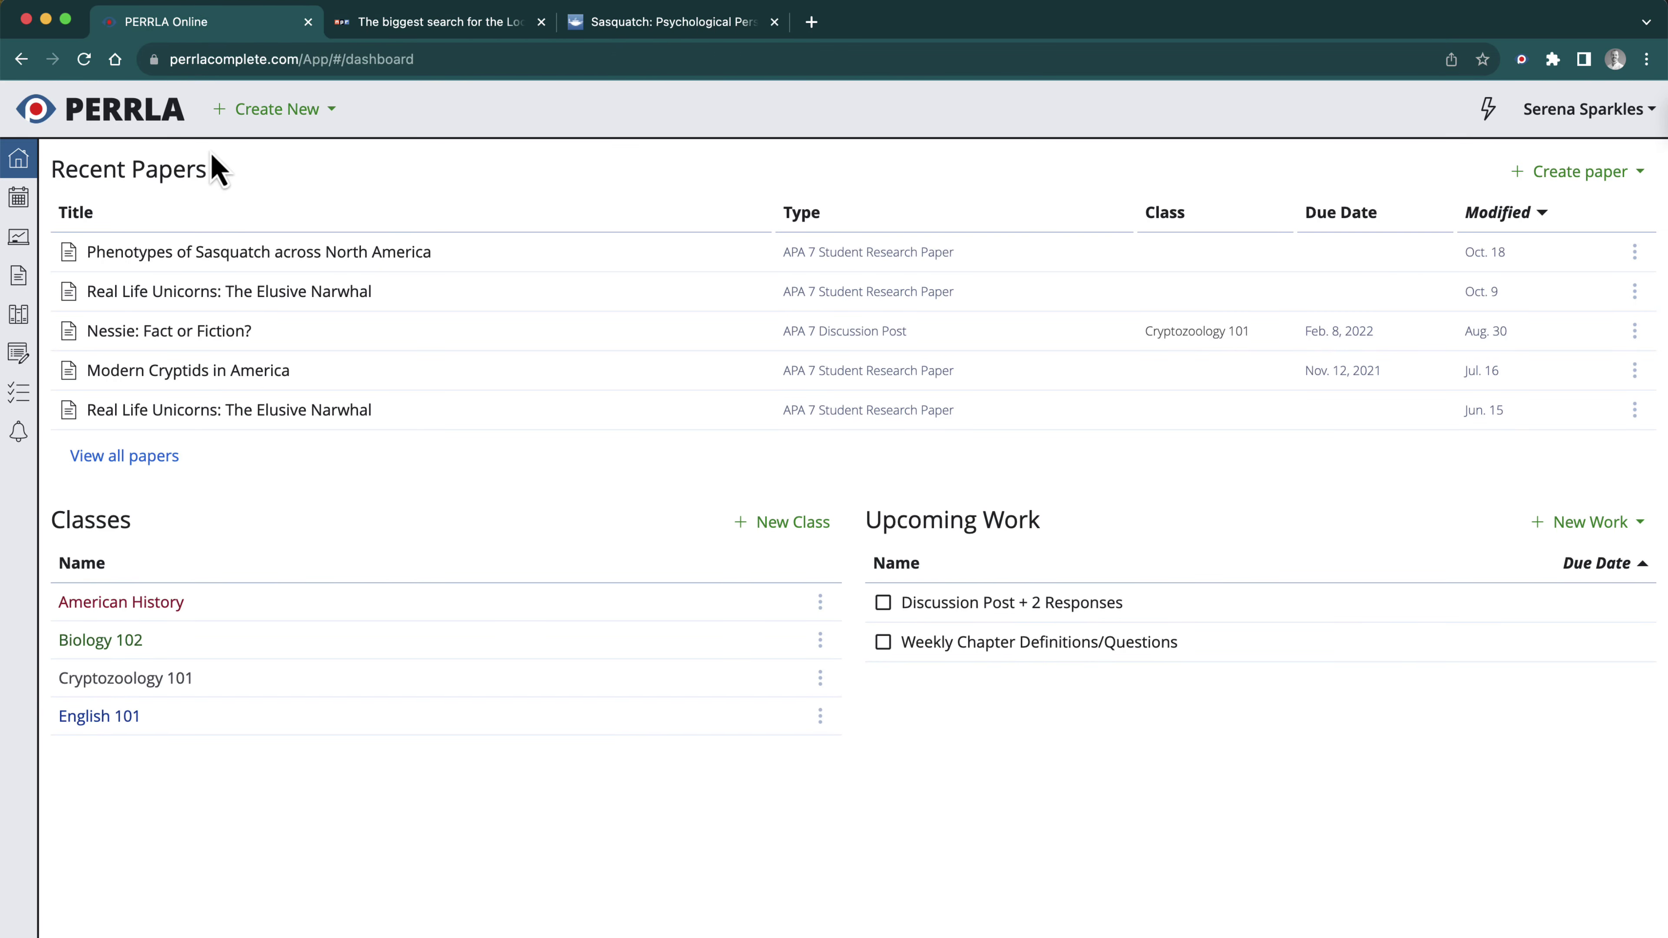
mouse_move(26, 261)
left_click(83, 321)
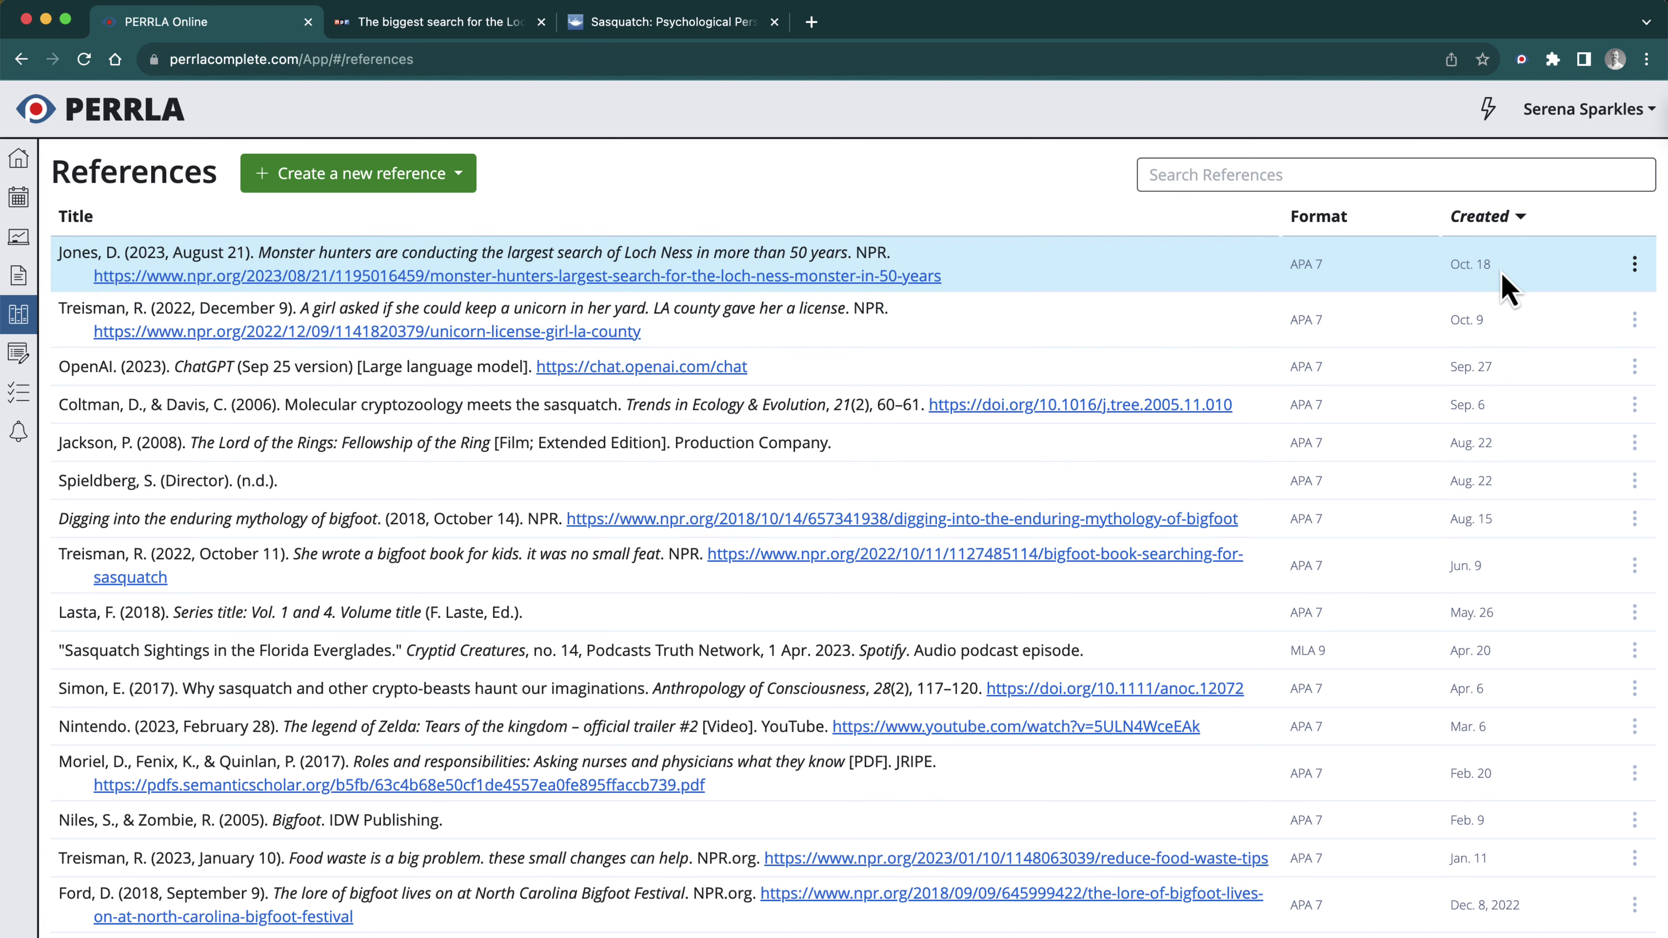
Go to the PERRLA Online home page and start creating a new research paper
mouse_move(71, 244)
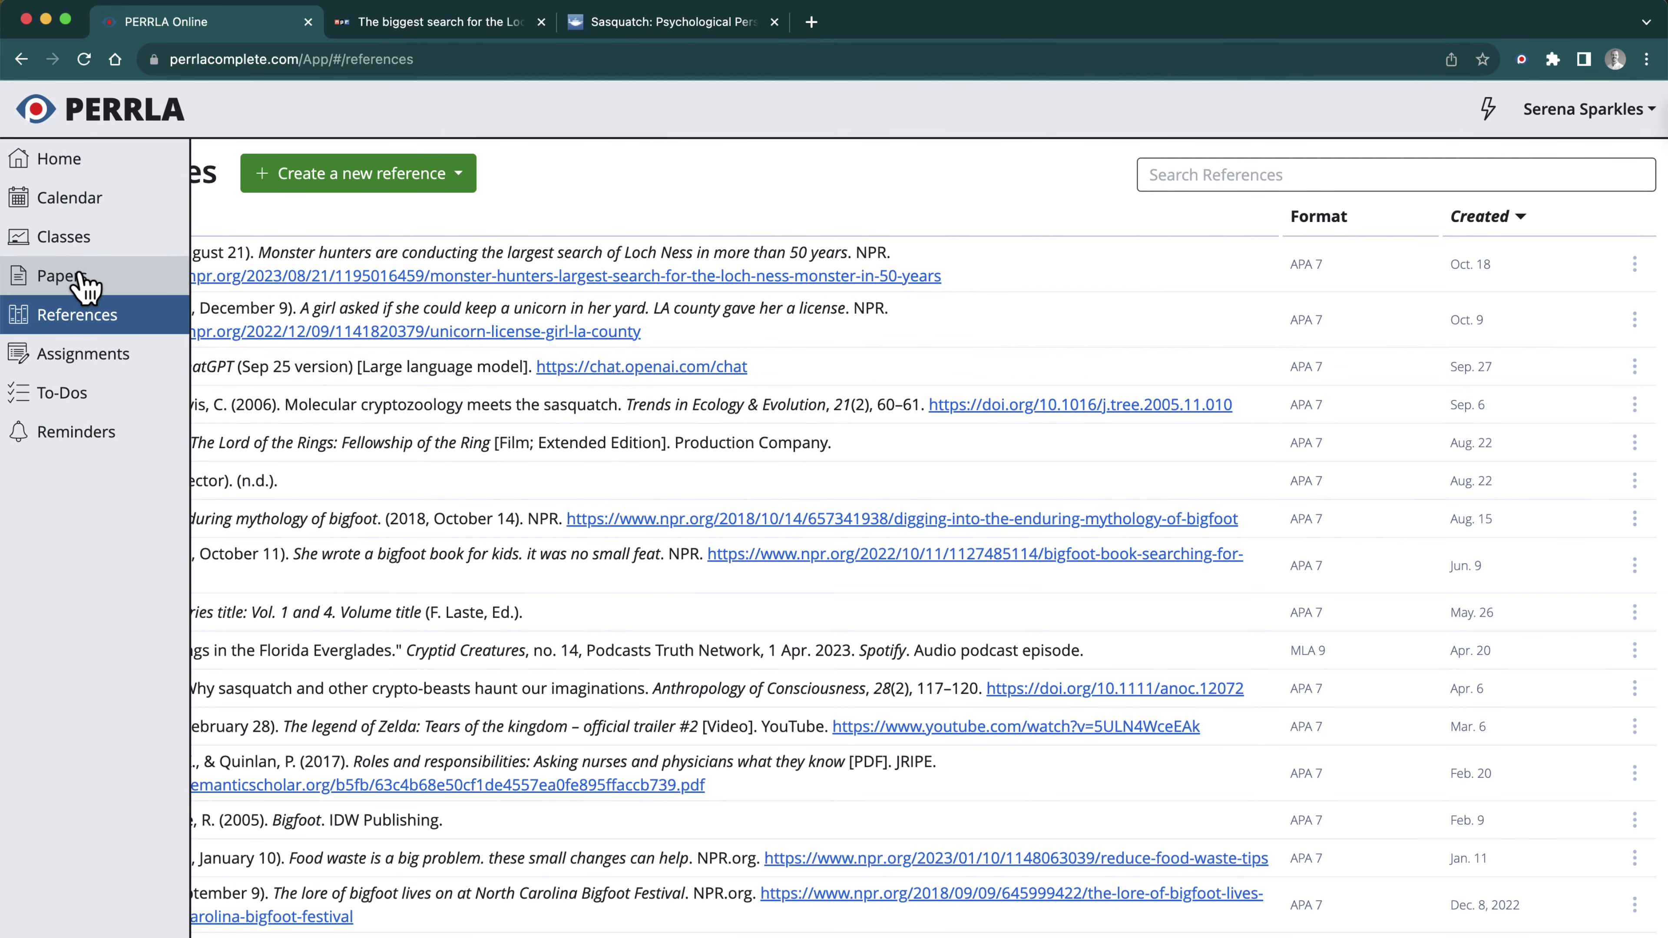
left_click(86, 177)
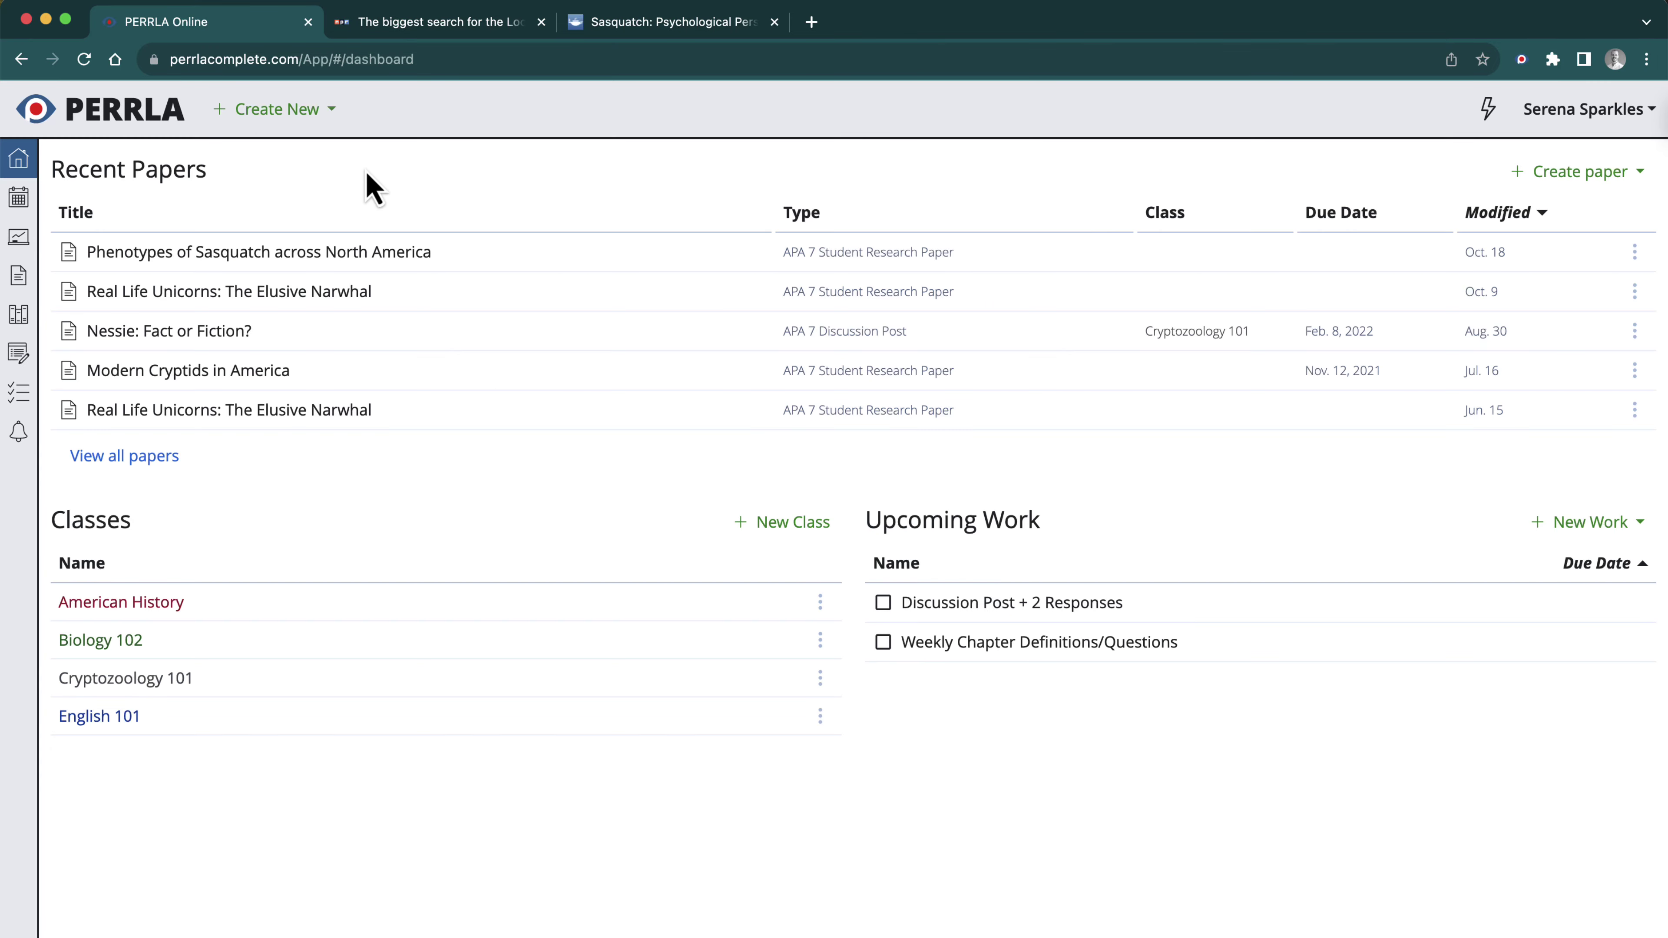
left_click(331, 110)
mouse_move(342, 153)
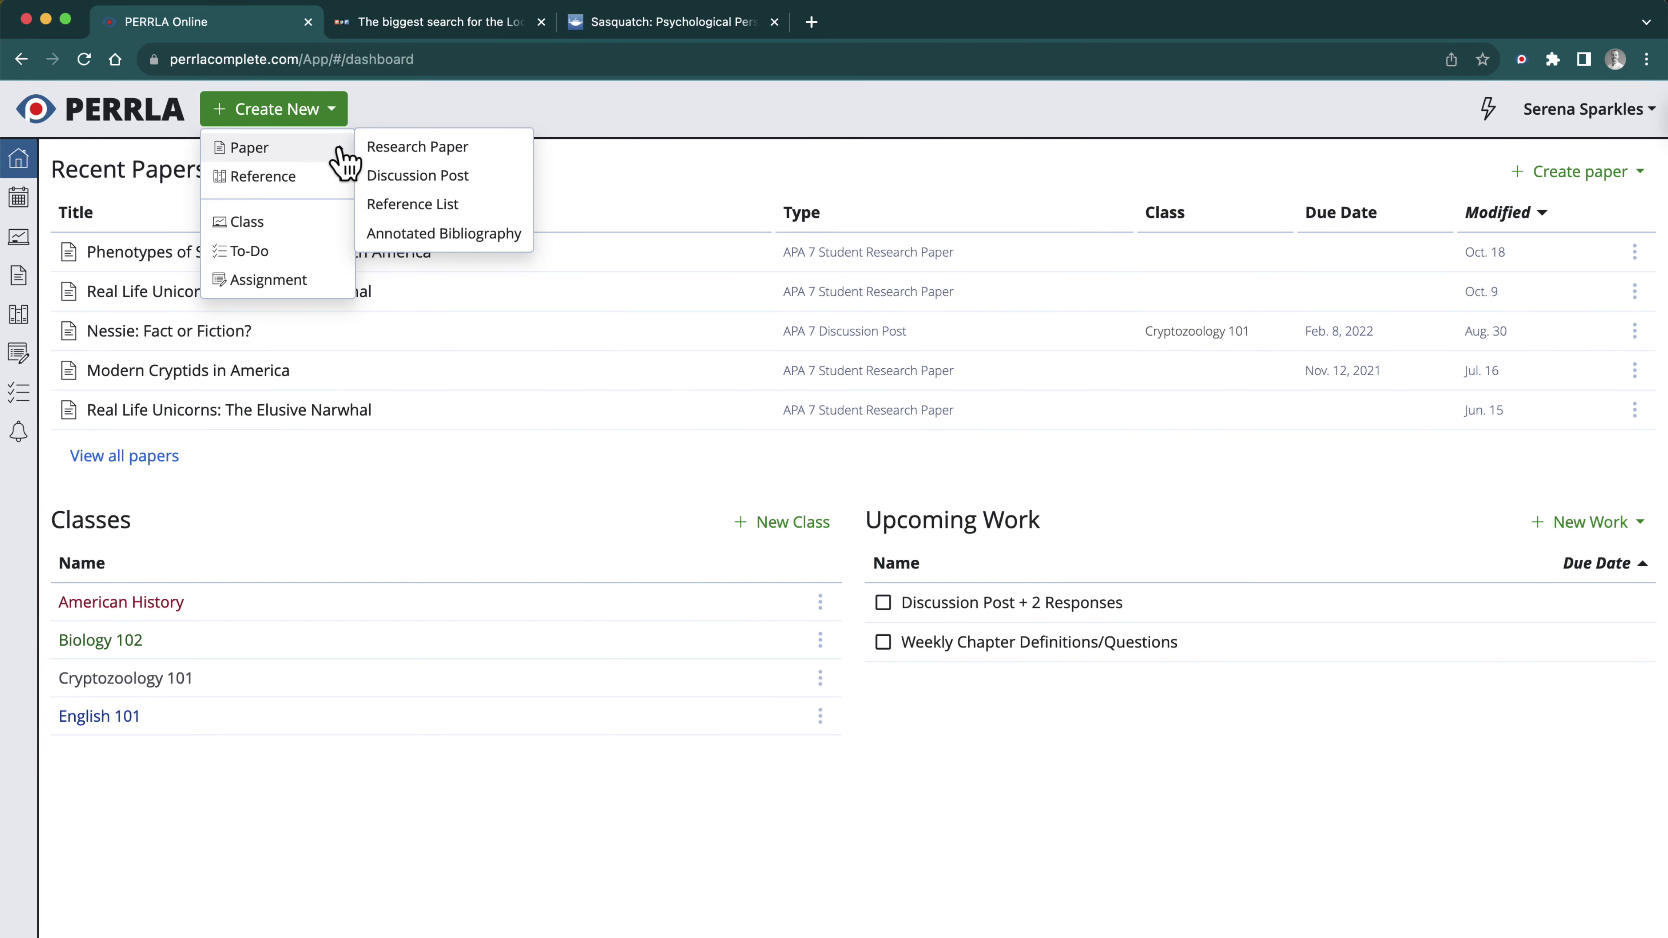
left_click(401, 146)
Title the APA 7th Edition student paper "Sasquatch: The Truth Revealed", set its due date to 10/18/2023, and create it
left_click(540, 428)
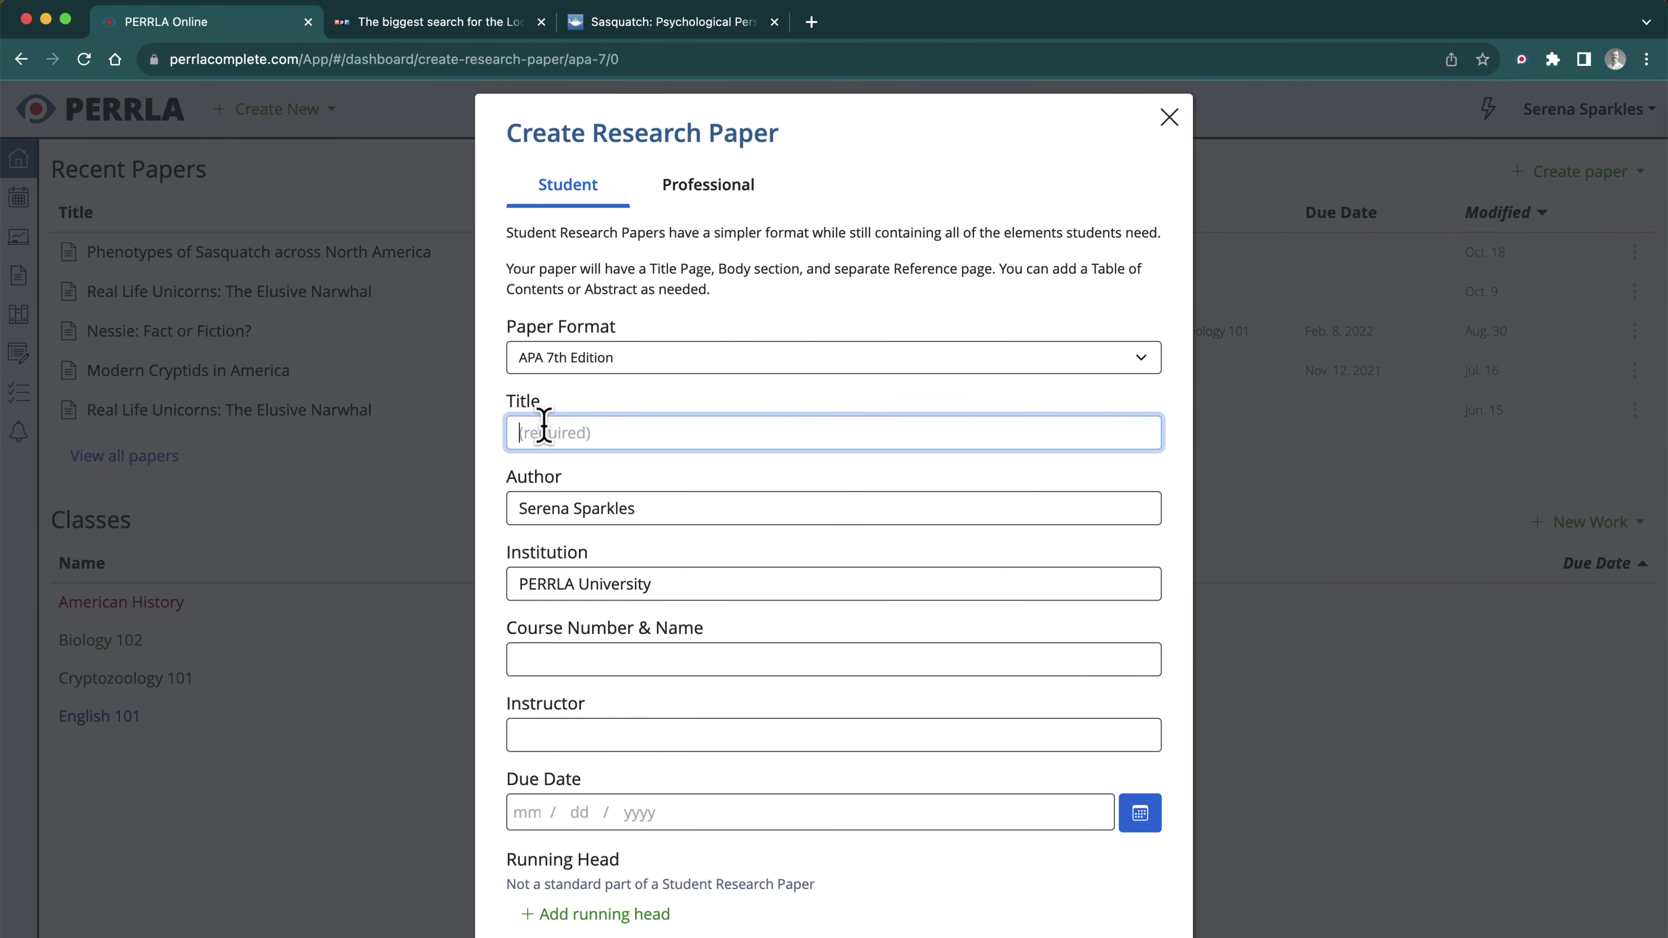
type("Sasquatch: The Truth Reveal")
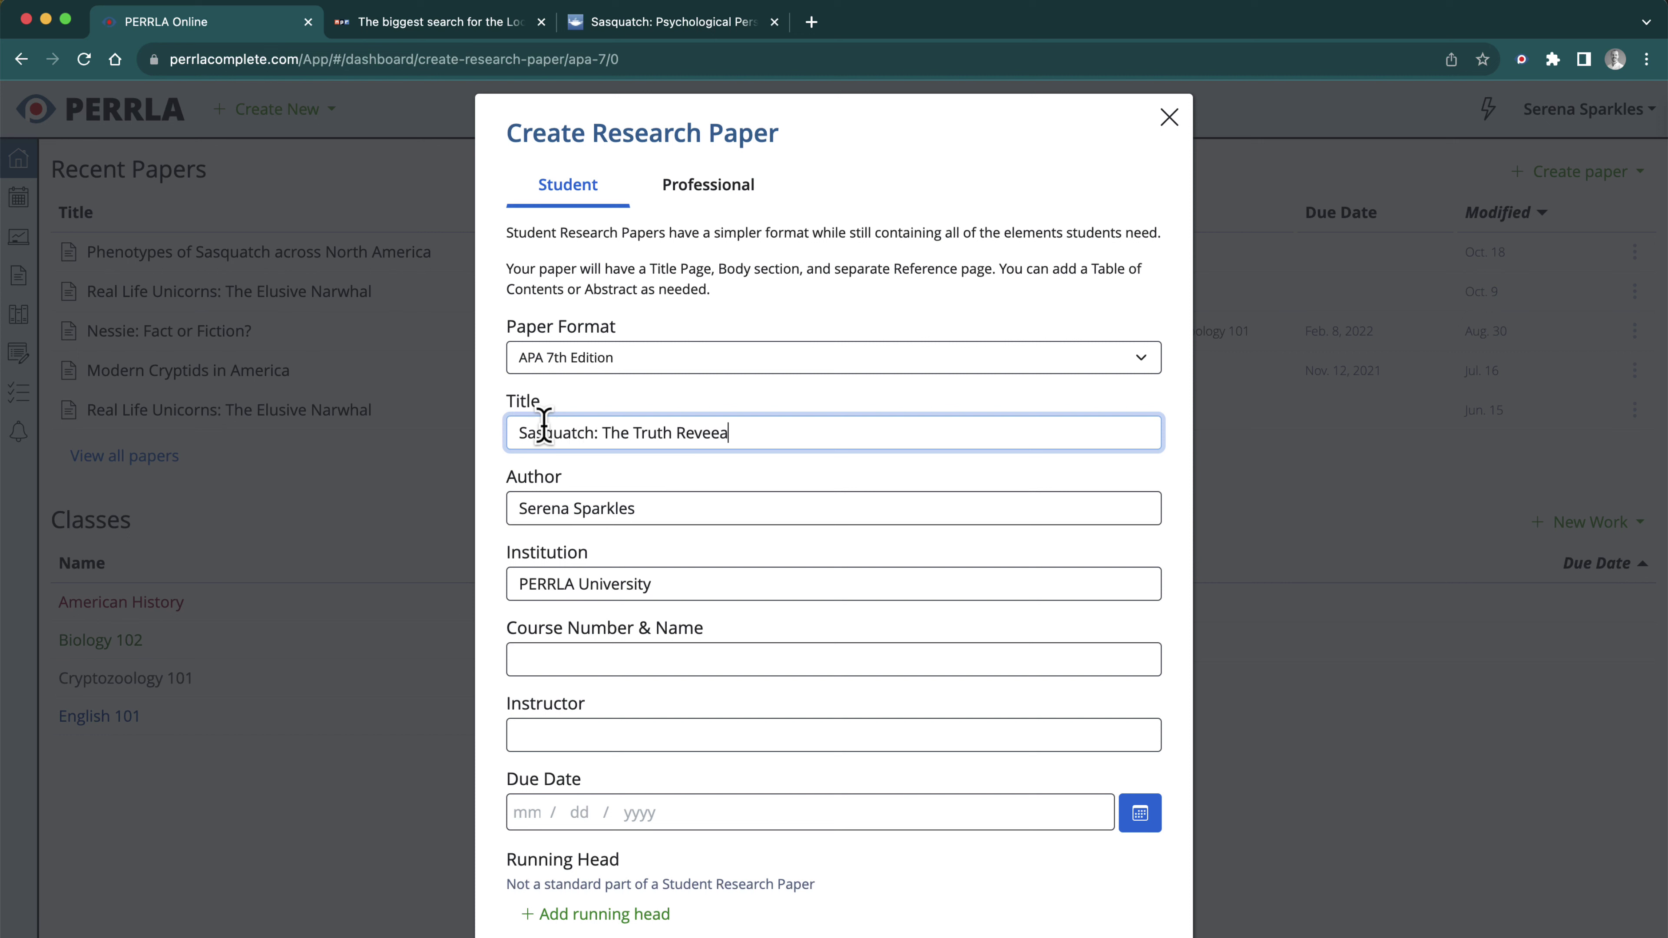
type("ed")
left_click(1141, 815)
scroll(1061, 782, "down", 2)
left_click(966, 930)
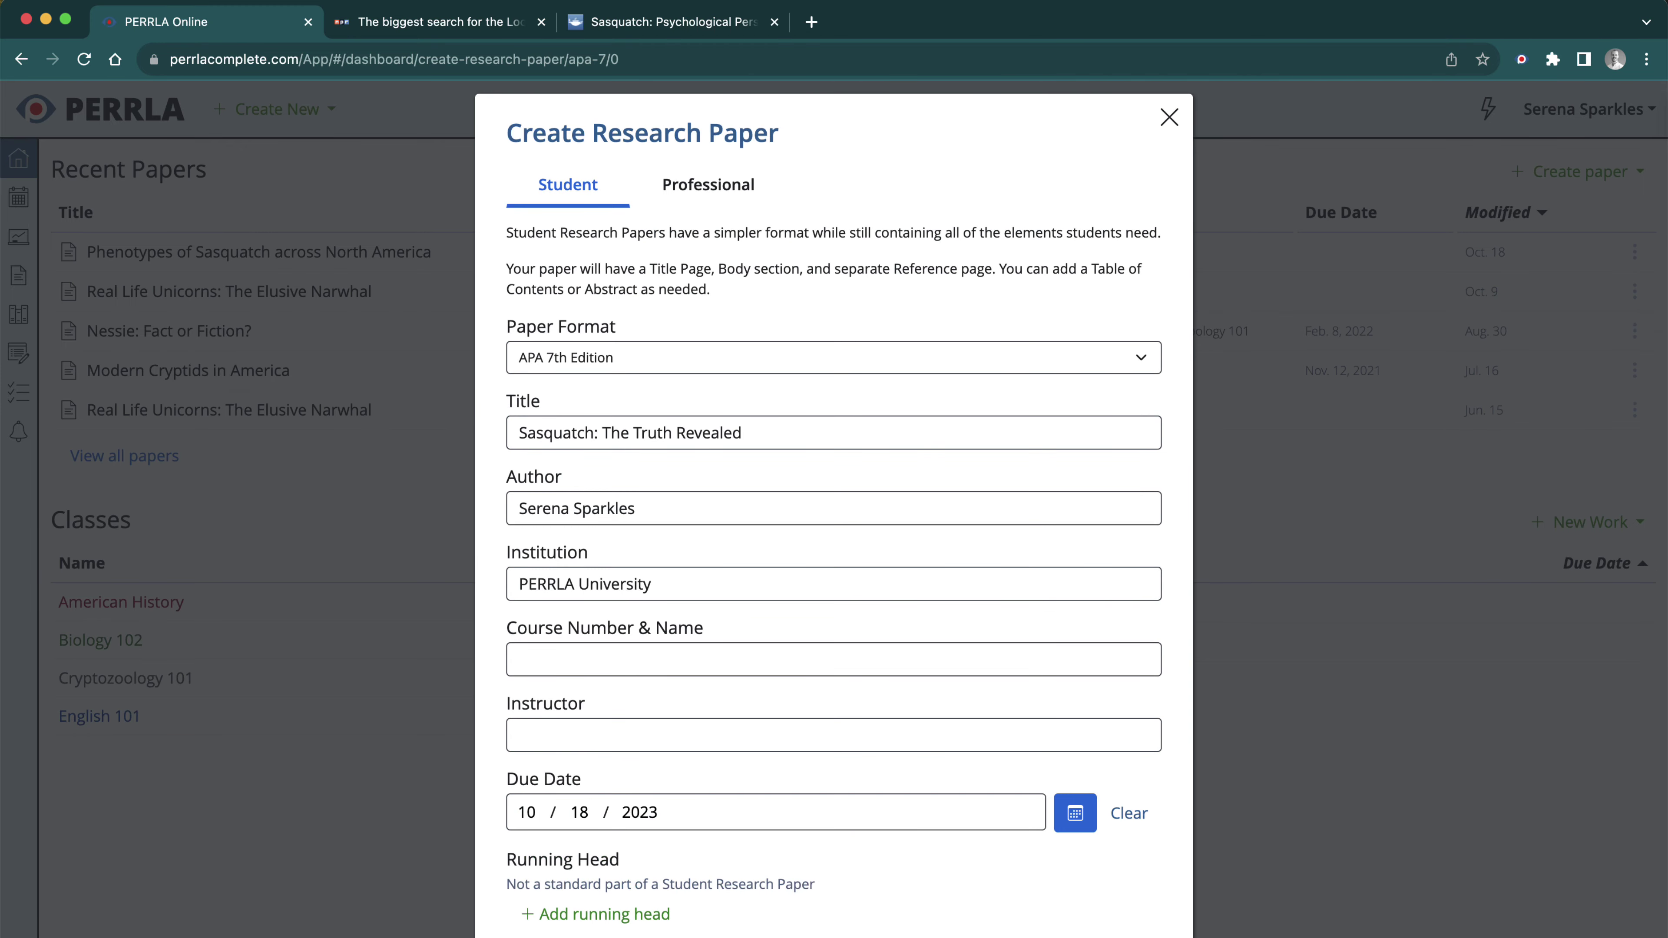
left_click(1077, 937)
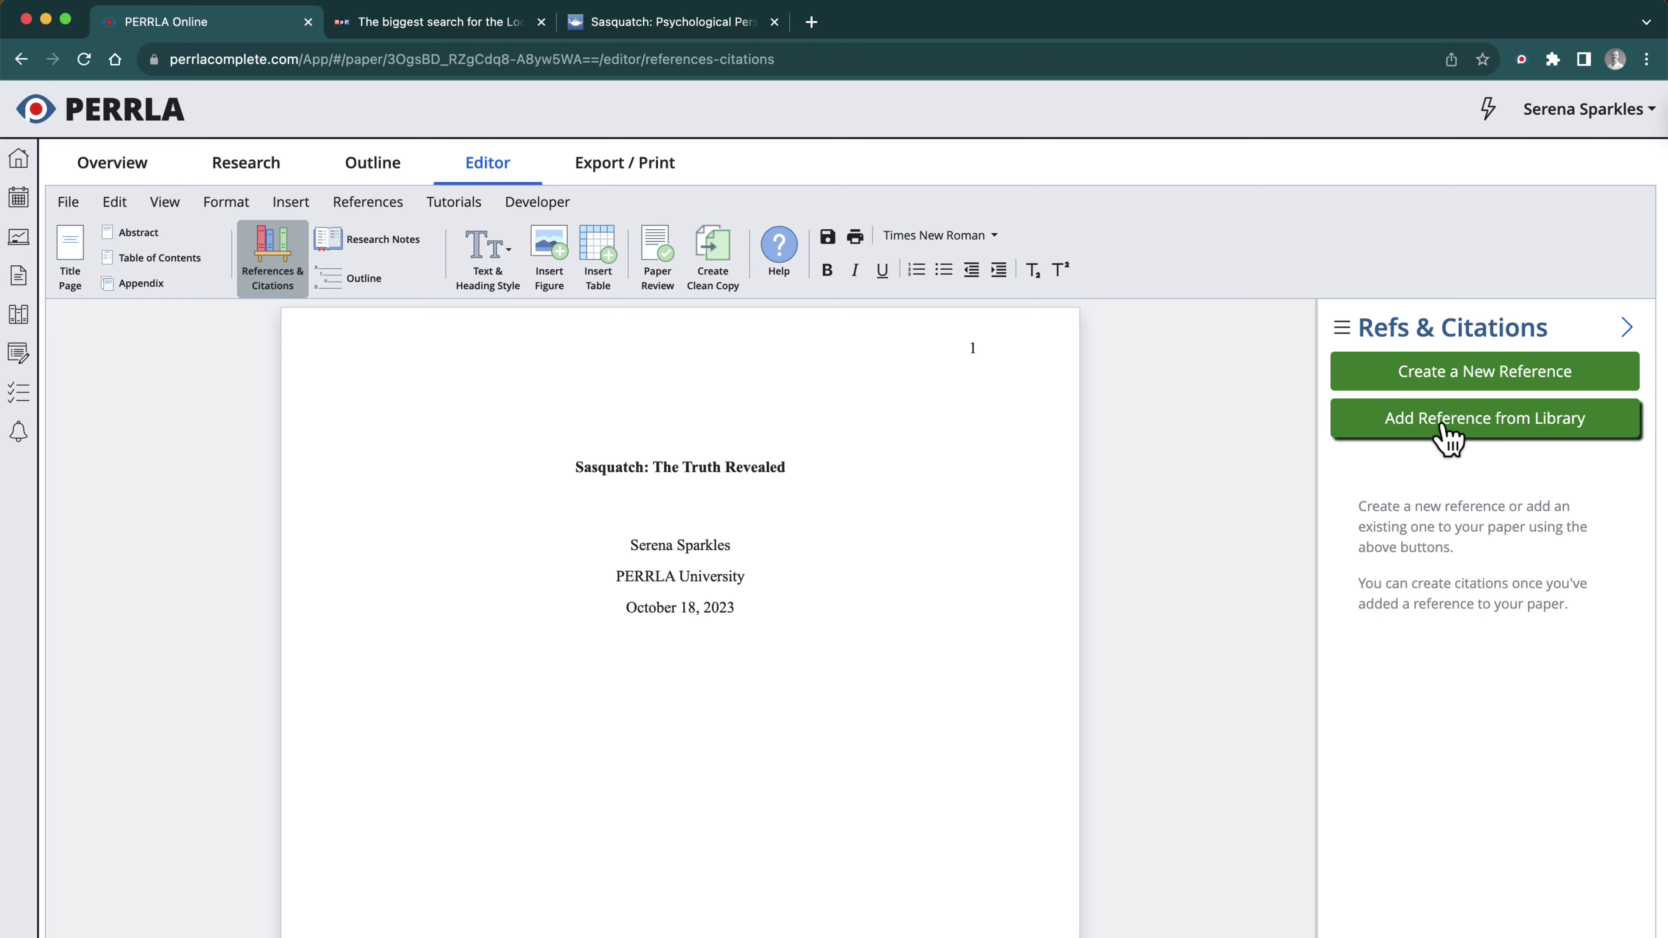
Add the NPR Loch Ness search reference from the library to the paper and view it on the References page
left_click(1466, 424)
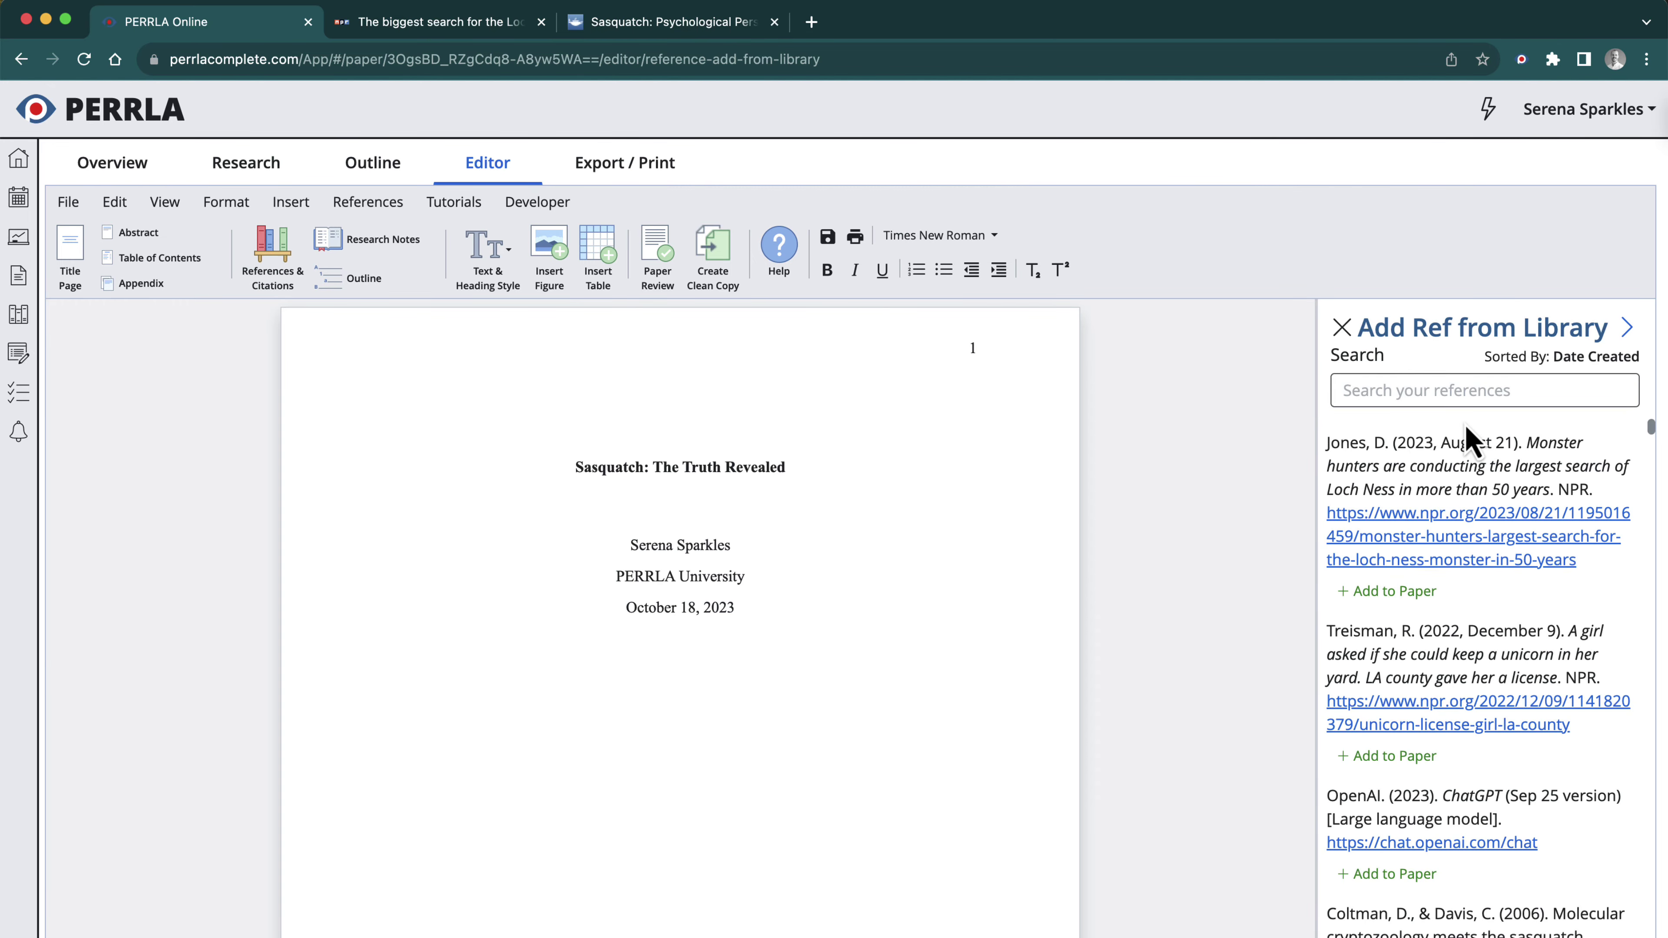
left_click(1408, 595)
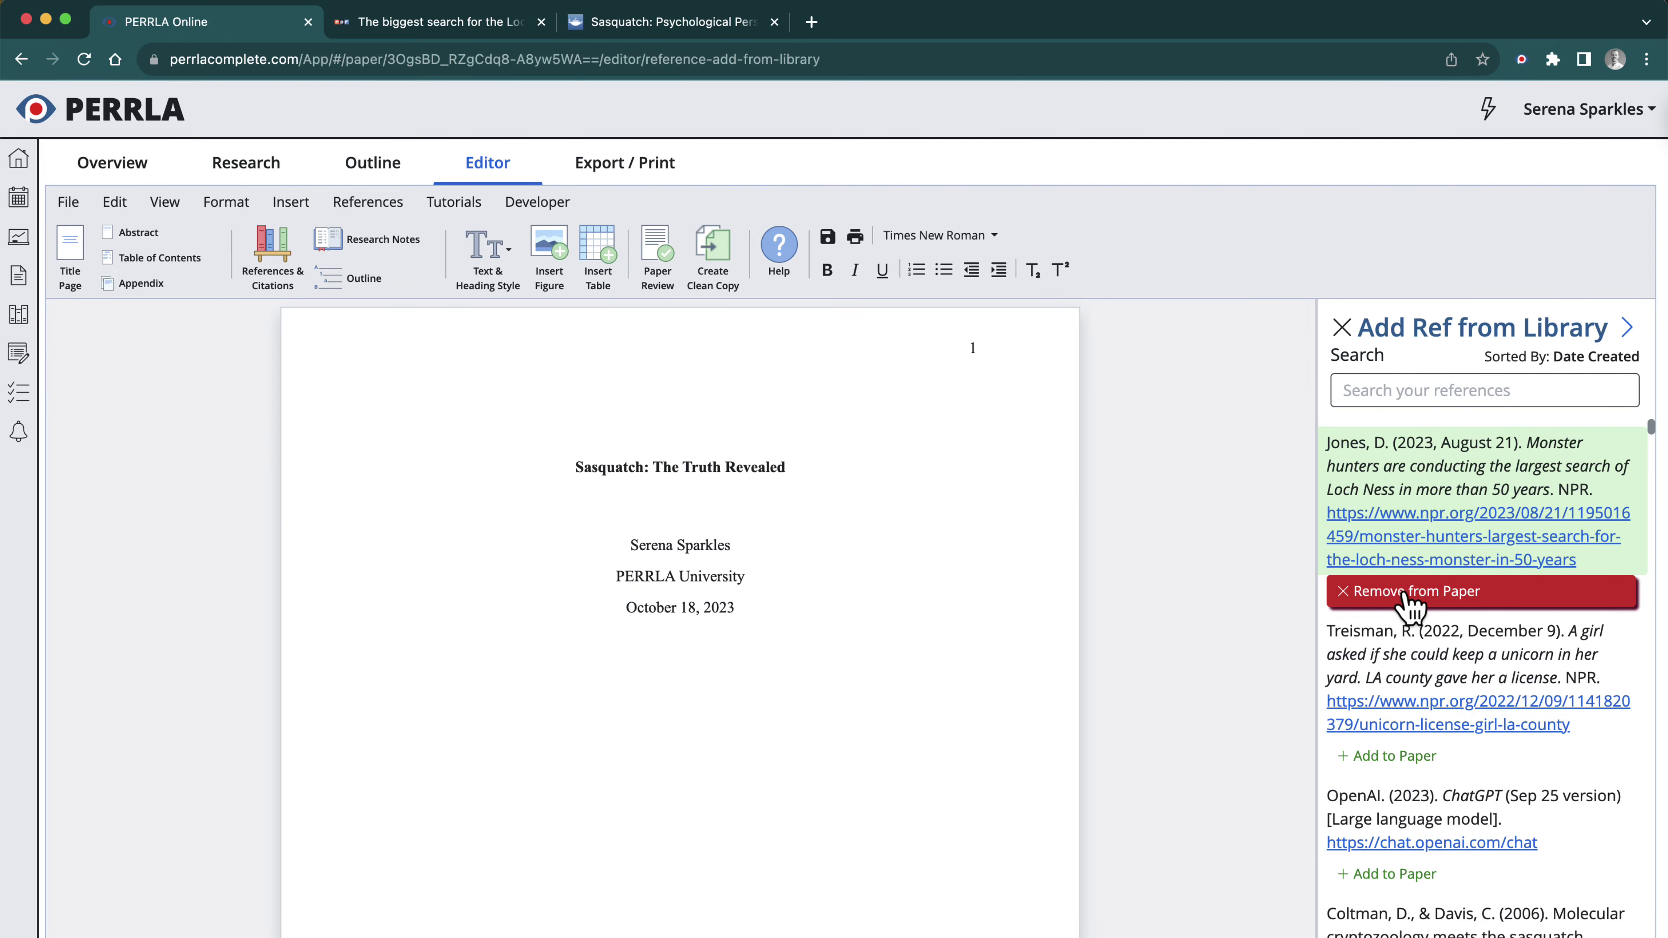
left_click(1343, 331)
scroll(1077, 598, "down", 10)
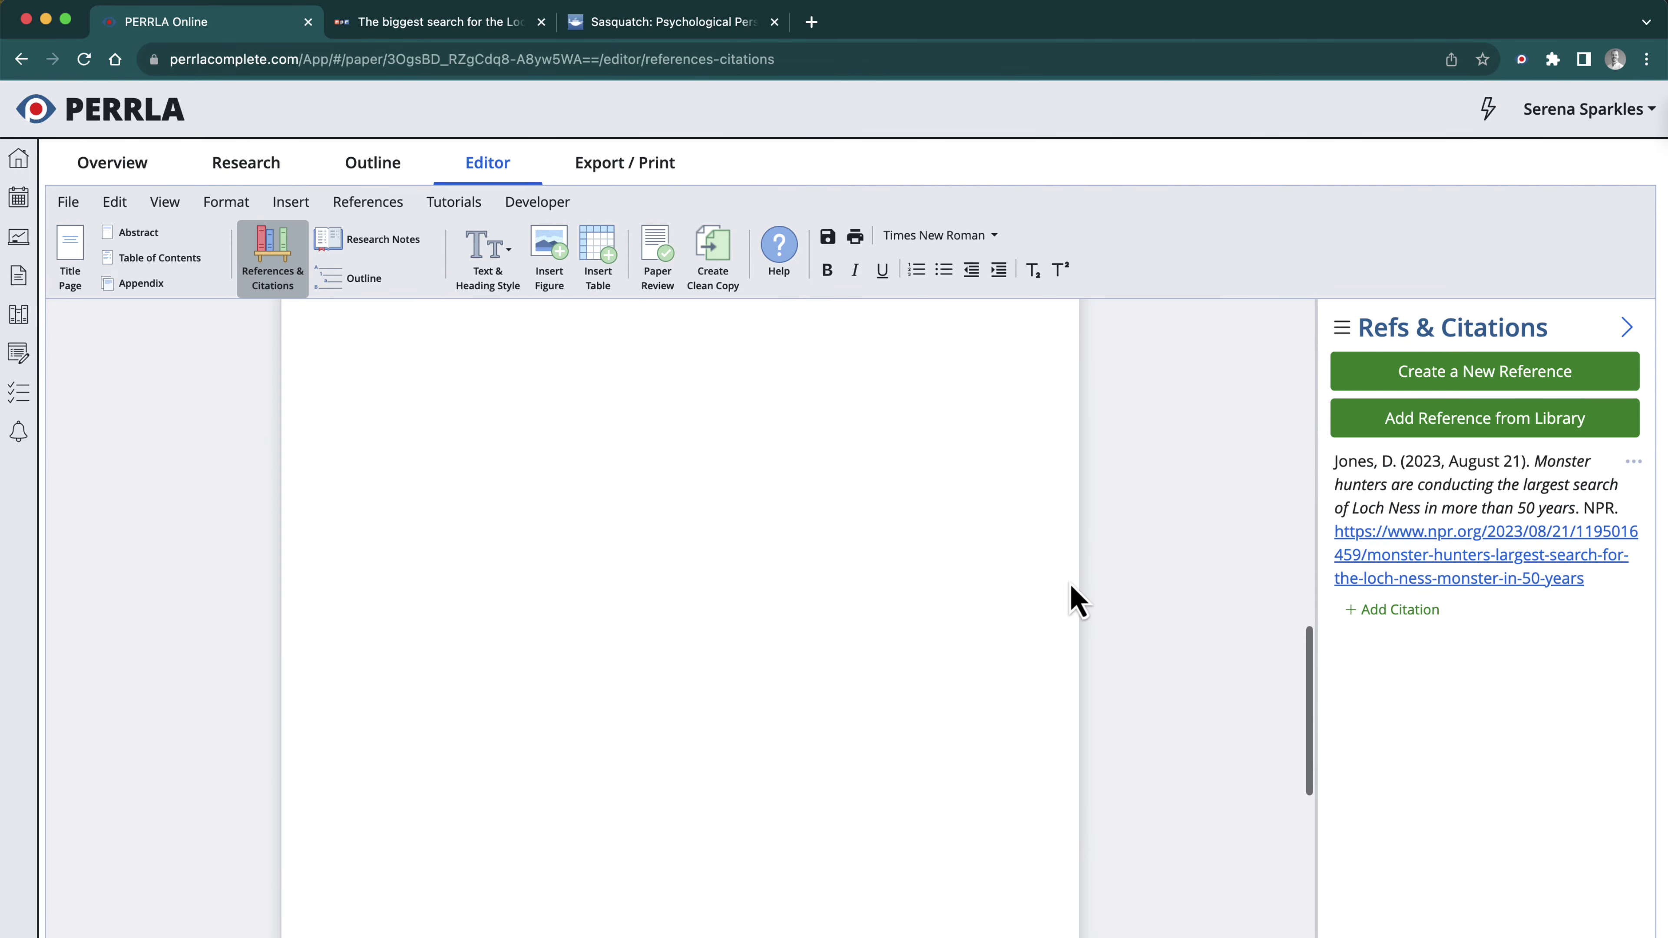
scroll(1077, 597, "down", 5)
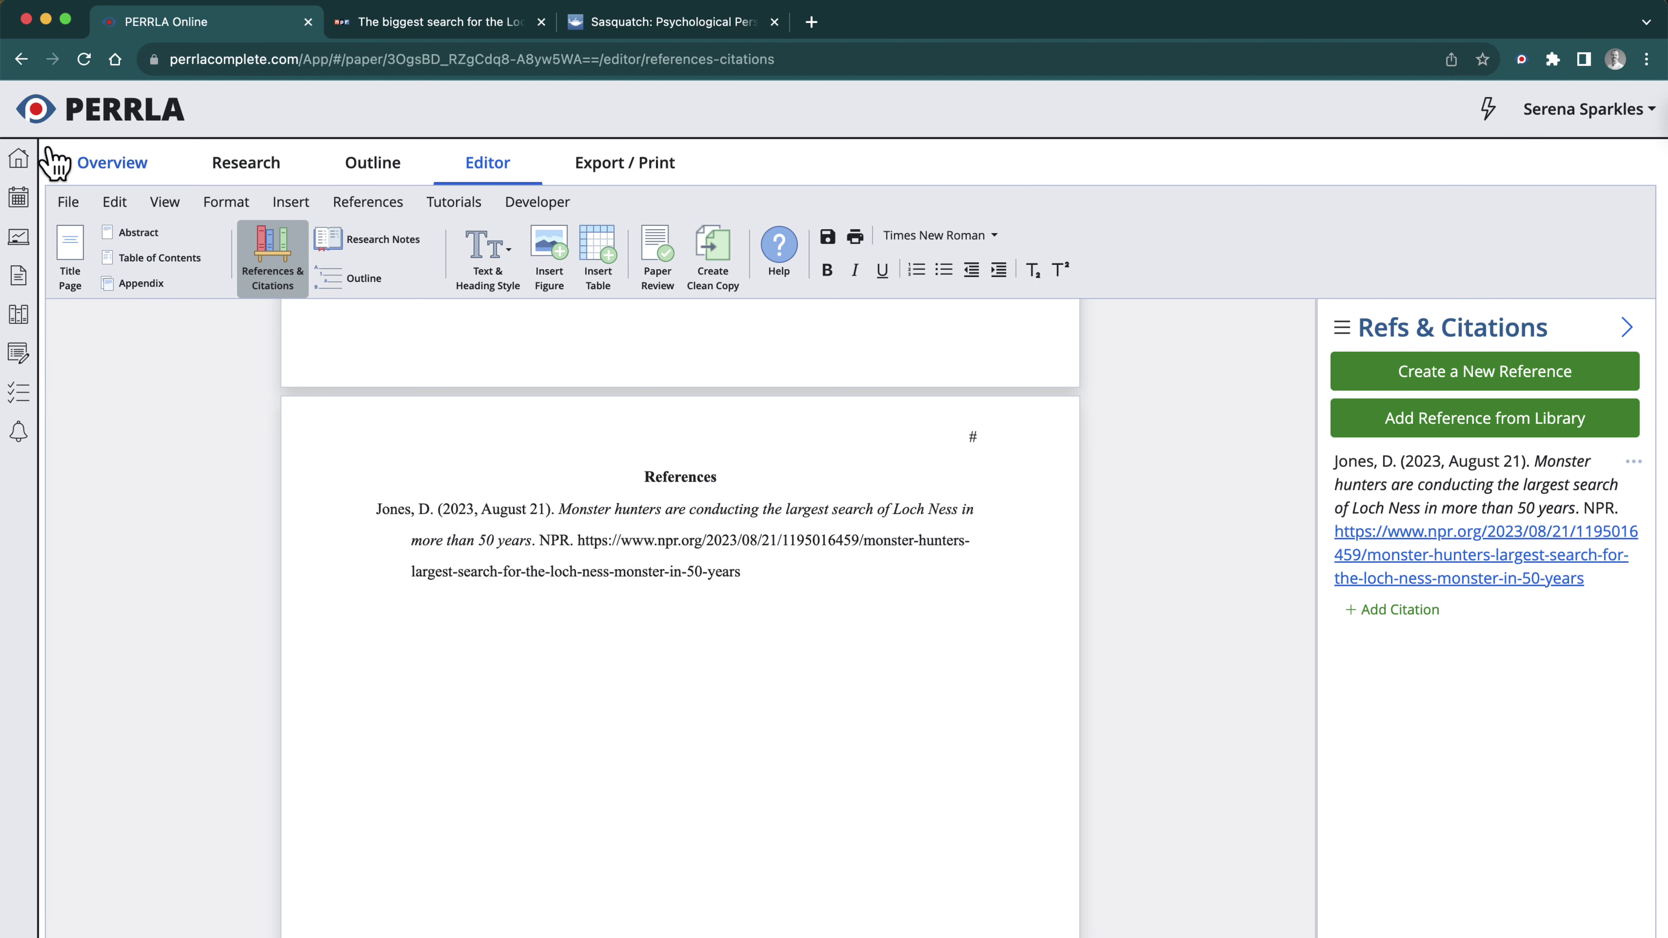
Return to the NPR article and look through the suggested references in the PERRLA extension's Research Notes
left_click(65, 158)
left_click(450, 27)
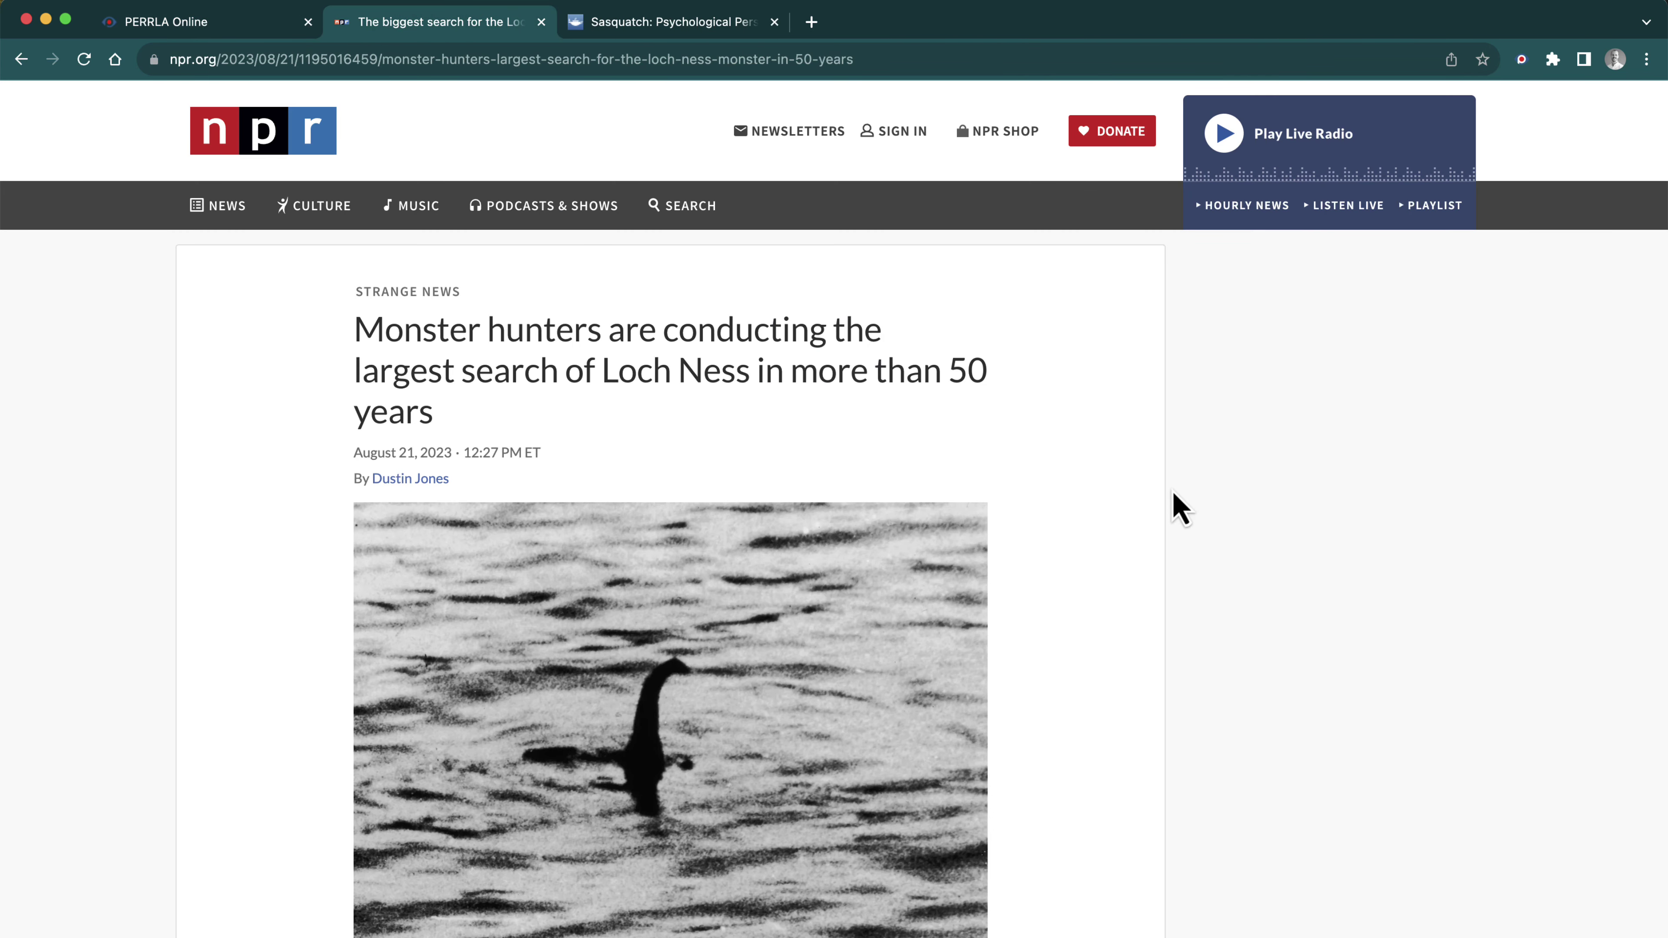
left_click(1524, 64)
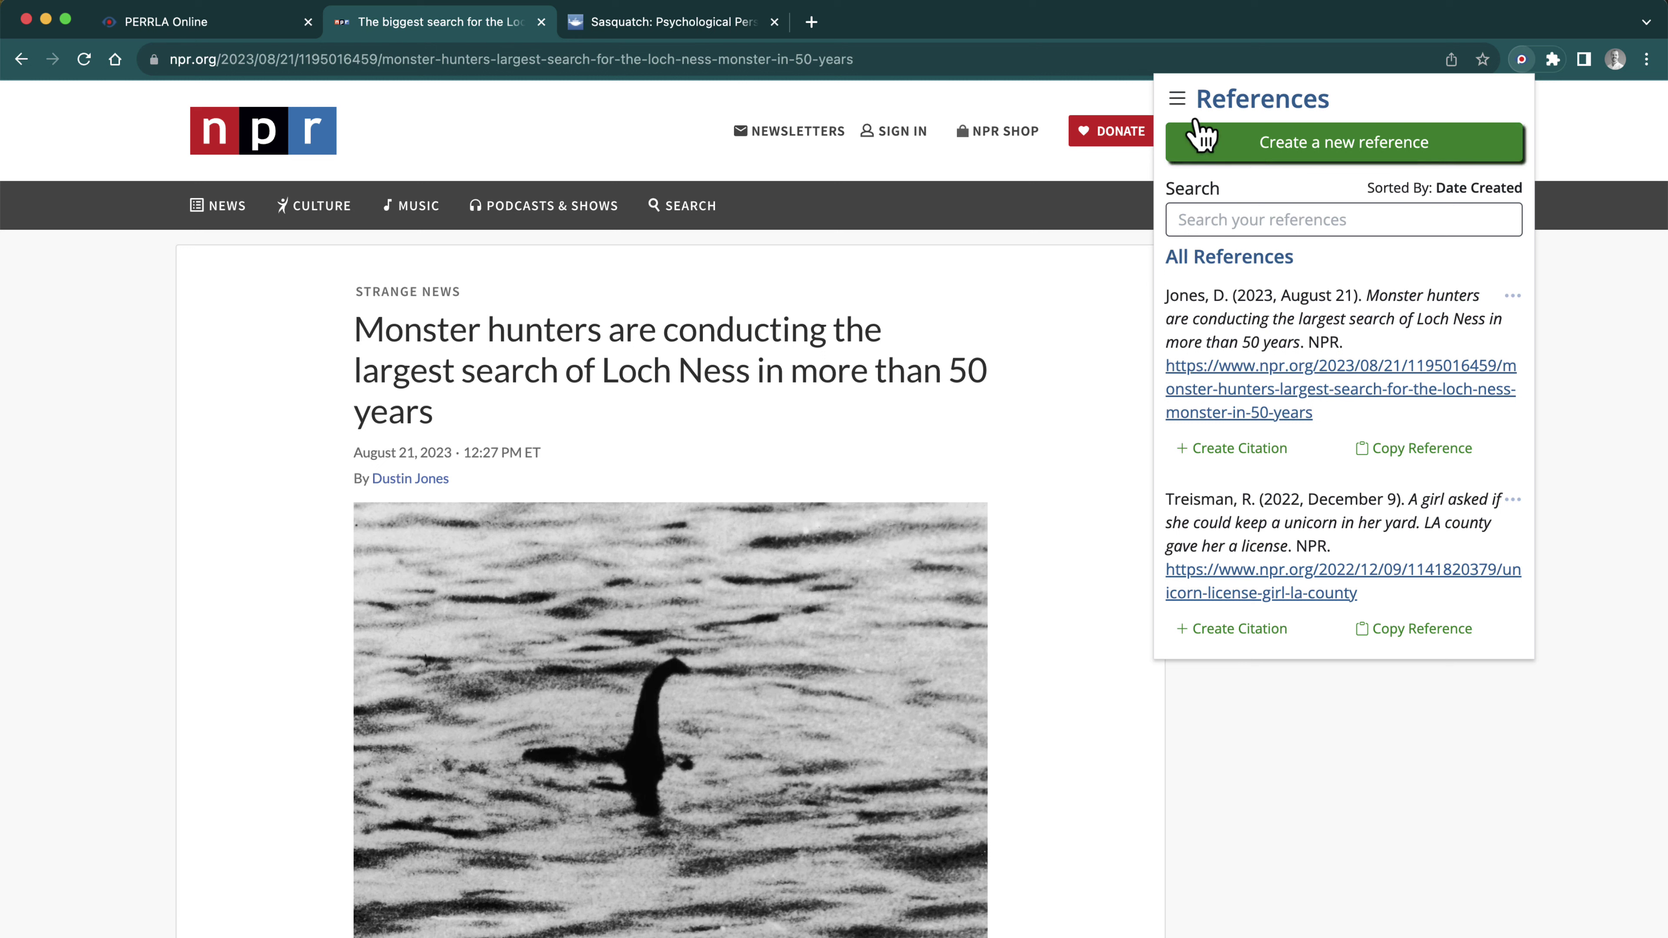
left_click(1179, 100)
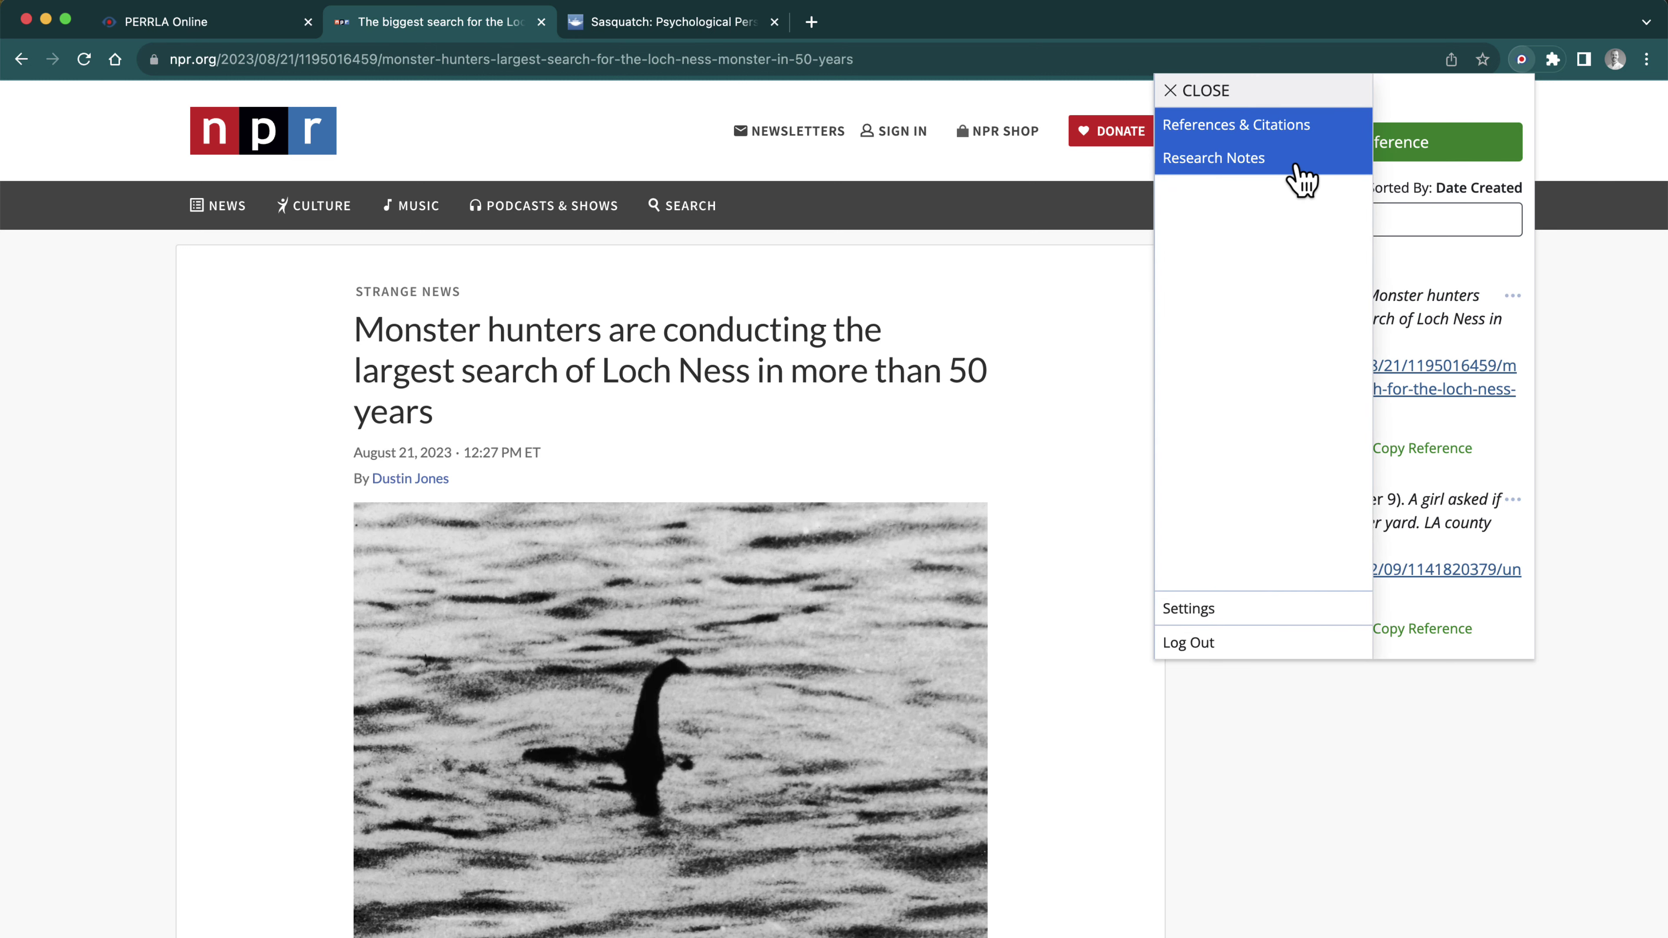
left_click(1301, 179)
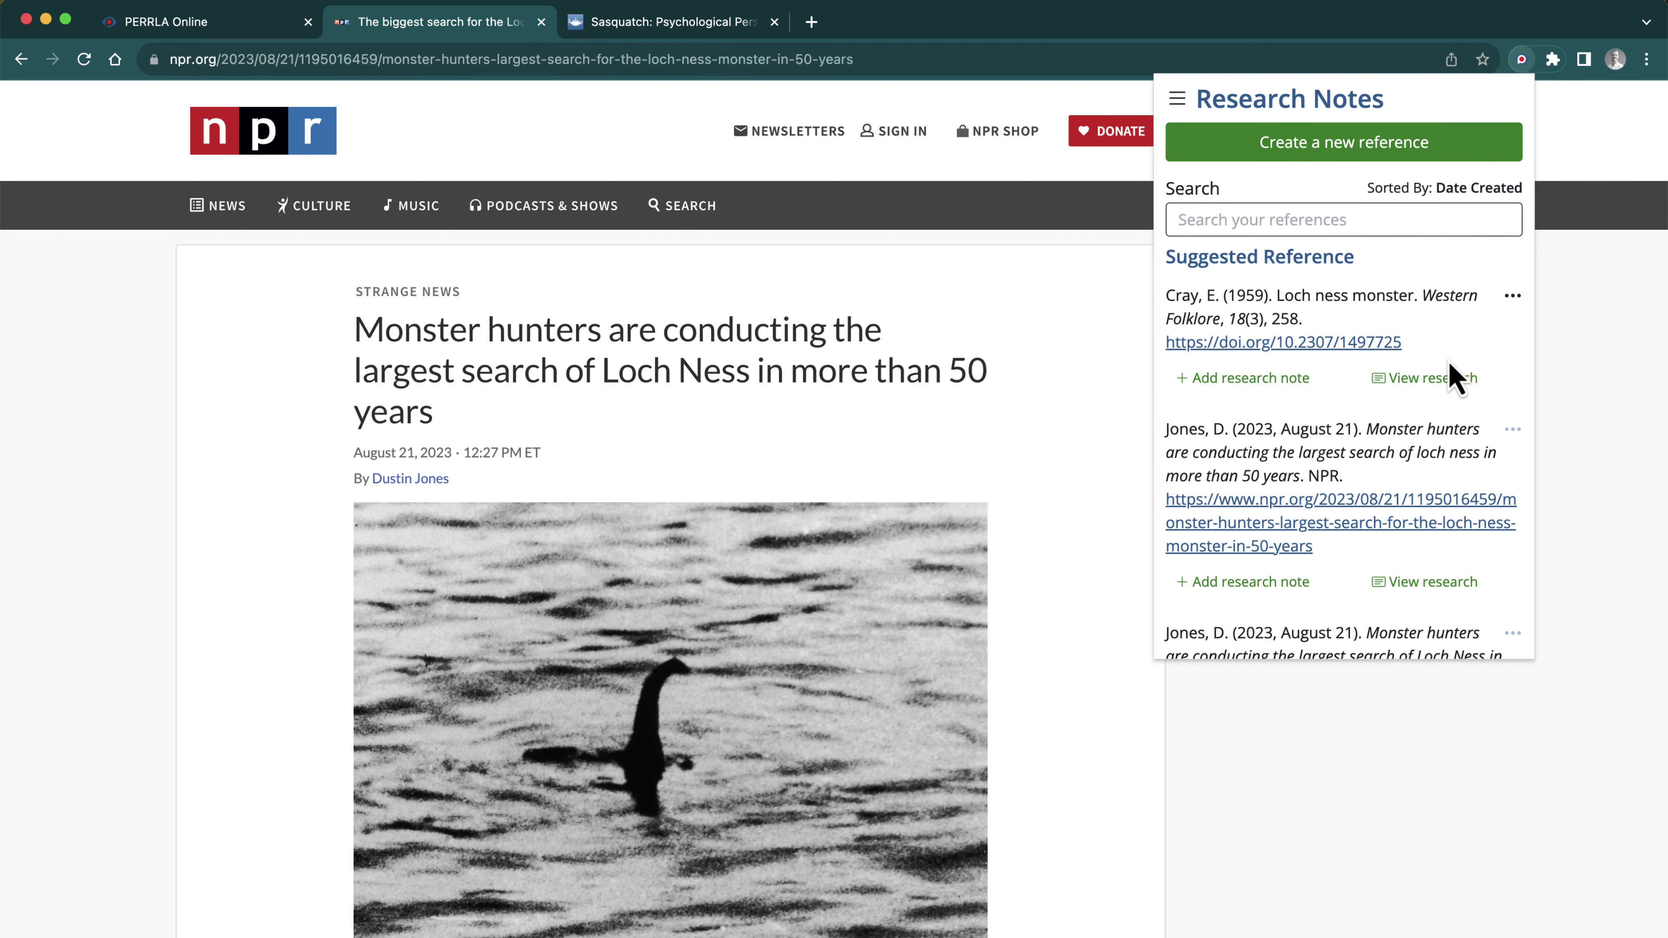
scroll(1318, 460, "down", 2)
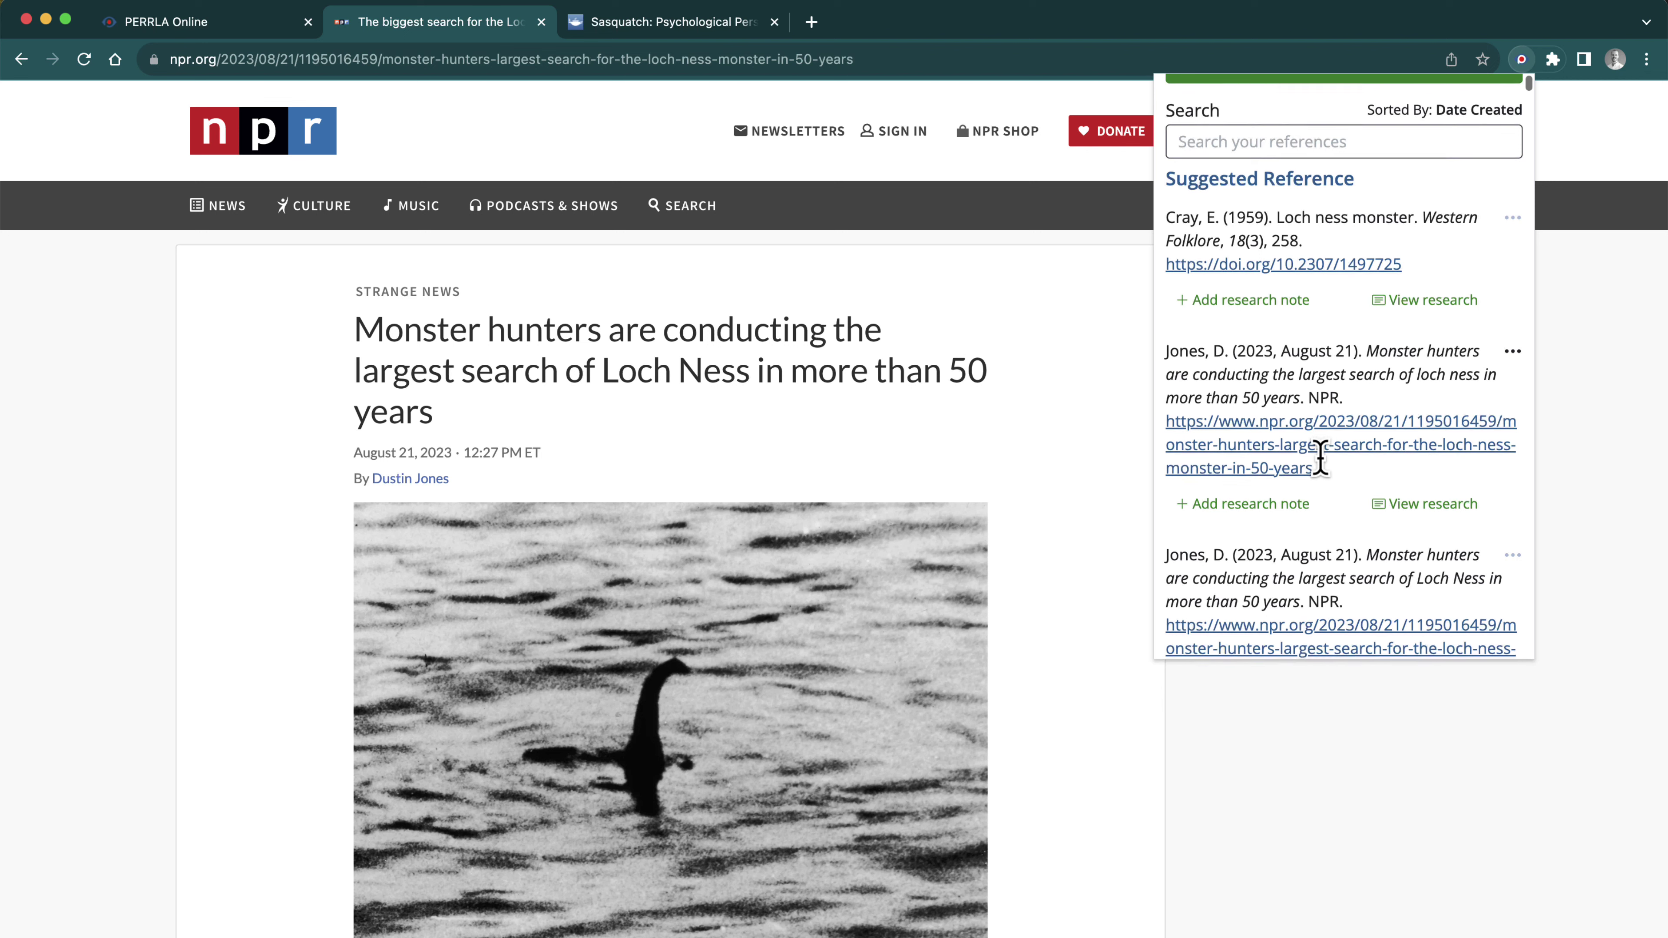
scroll(1329, 473, "up", 2)
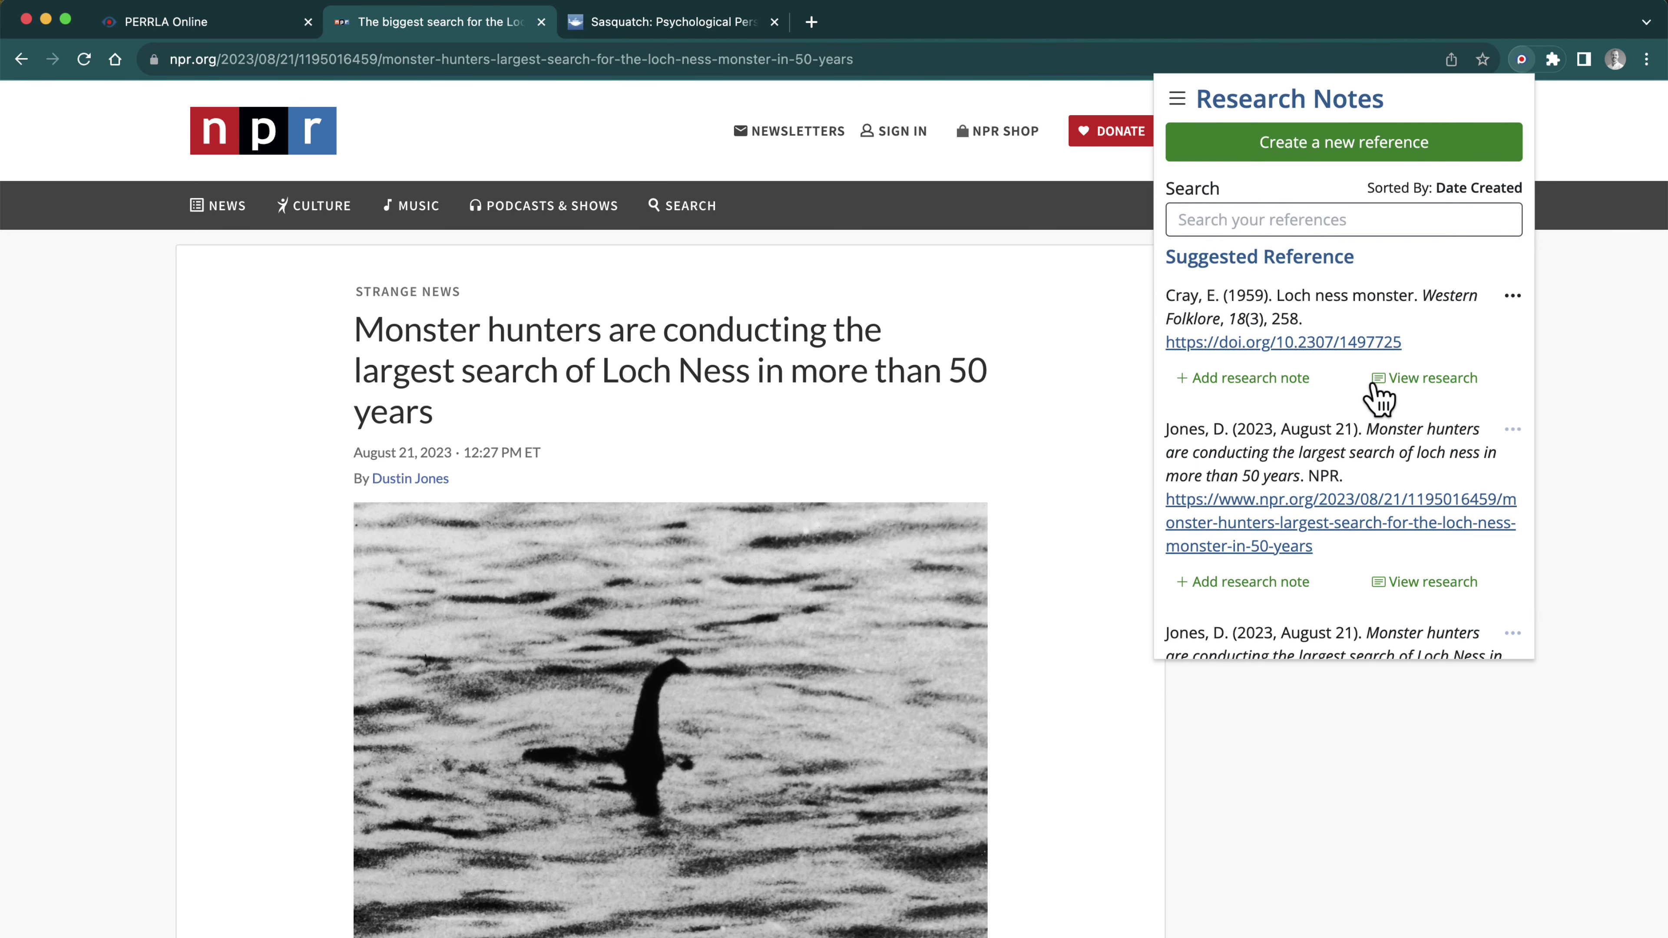
Go back to the extension's References & Citations view, examine the options for the NPR Loch Ness reference, and close the extension
left_click(1176, 99)
left_click(1205, 139)
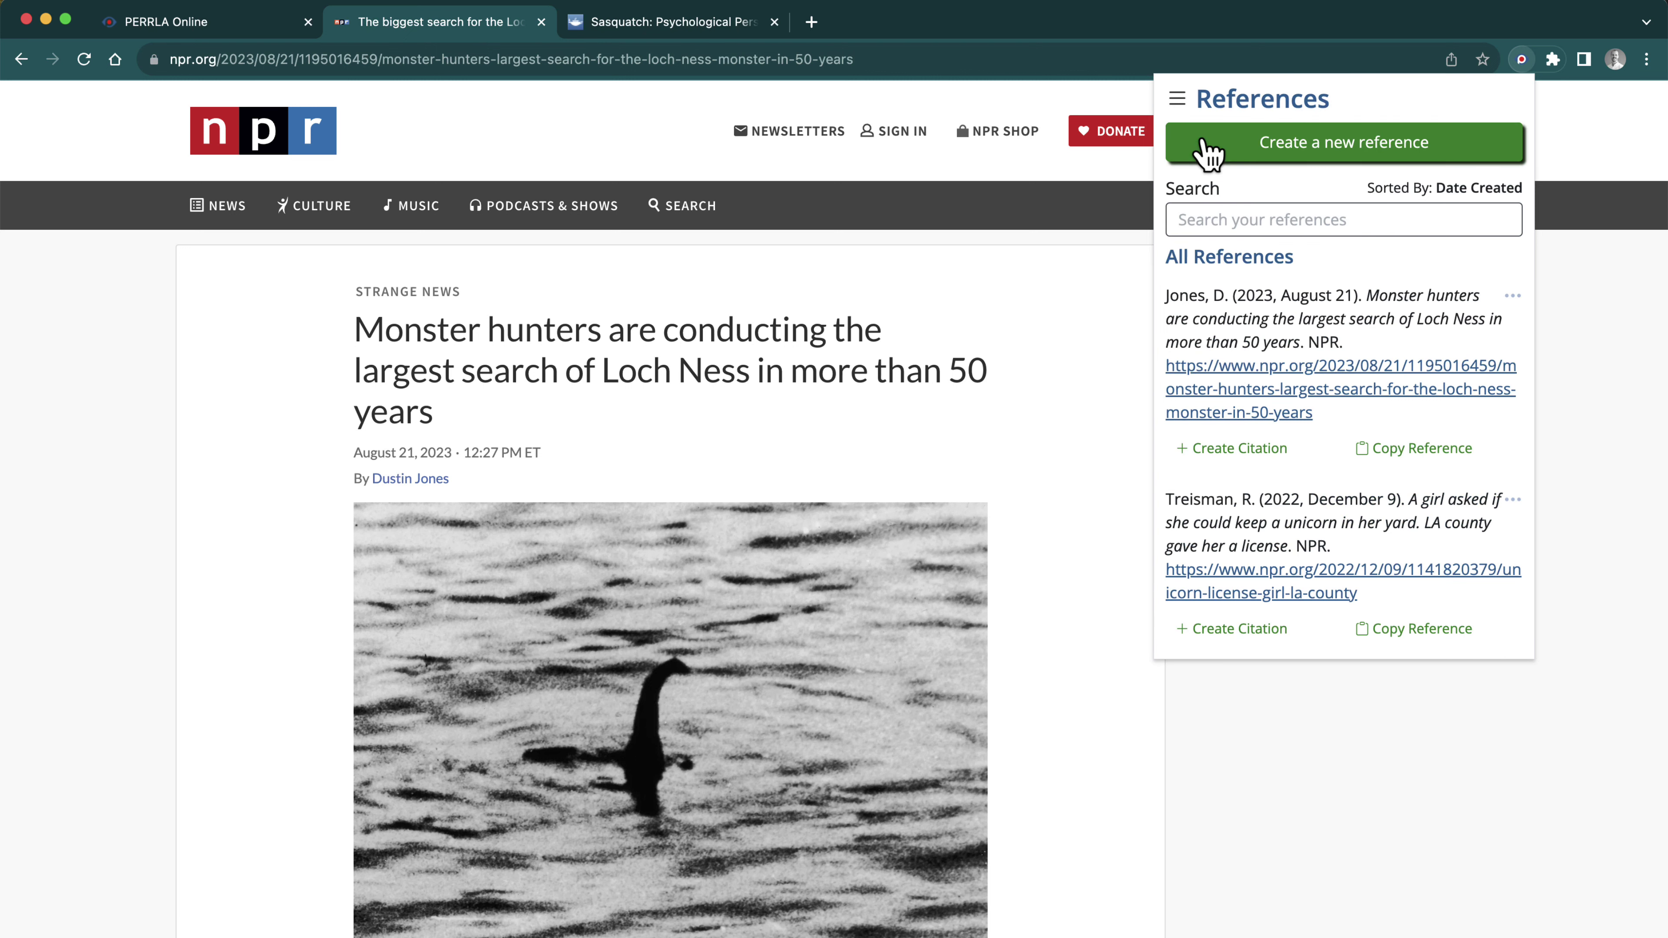
left_click(1513, 297)
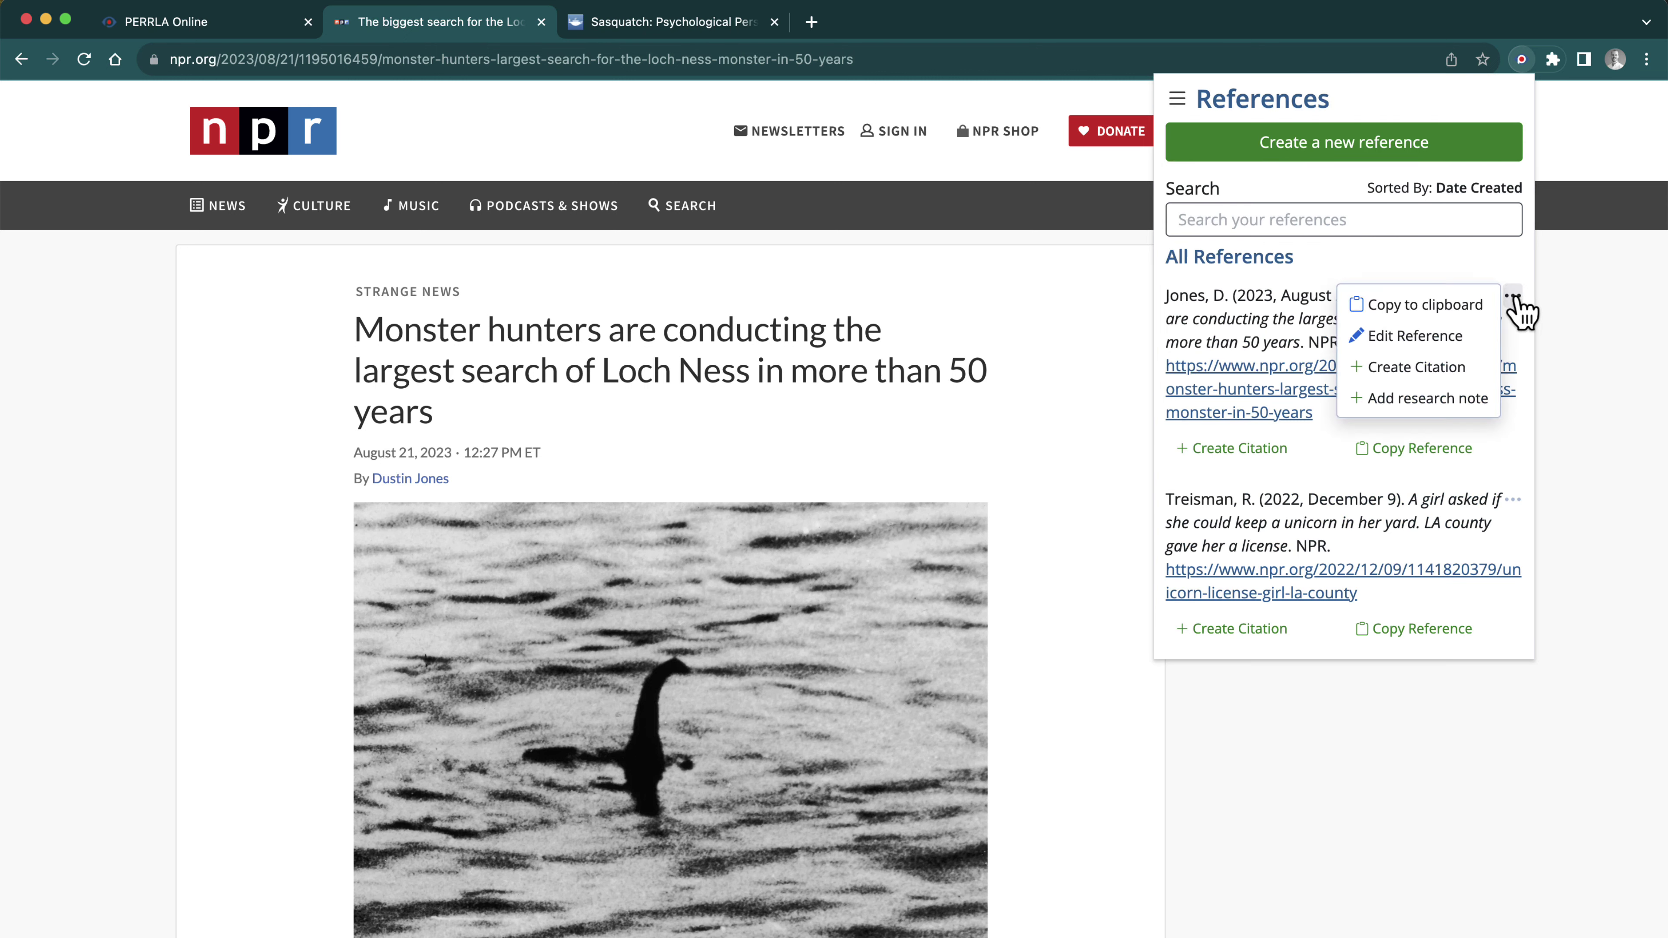
left_click(1513, 297)
left_click(1177, 98)
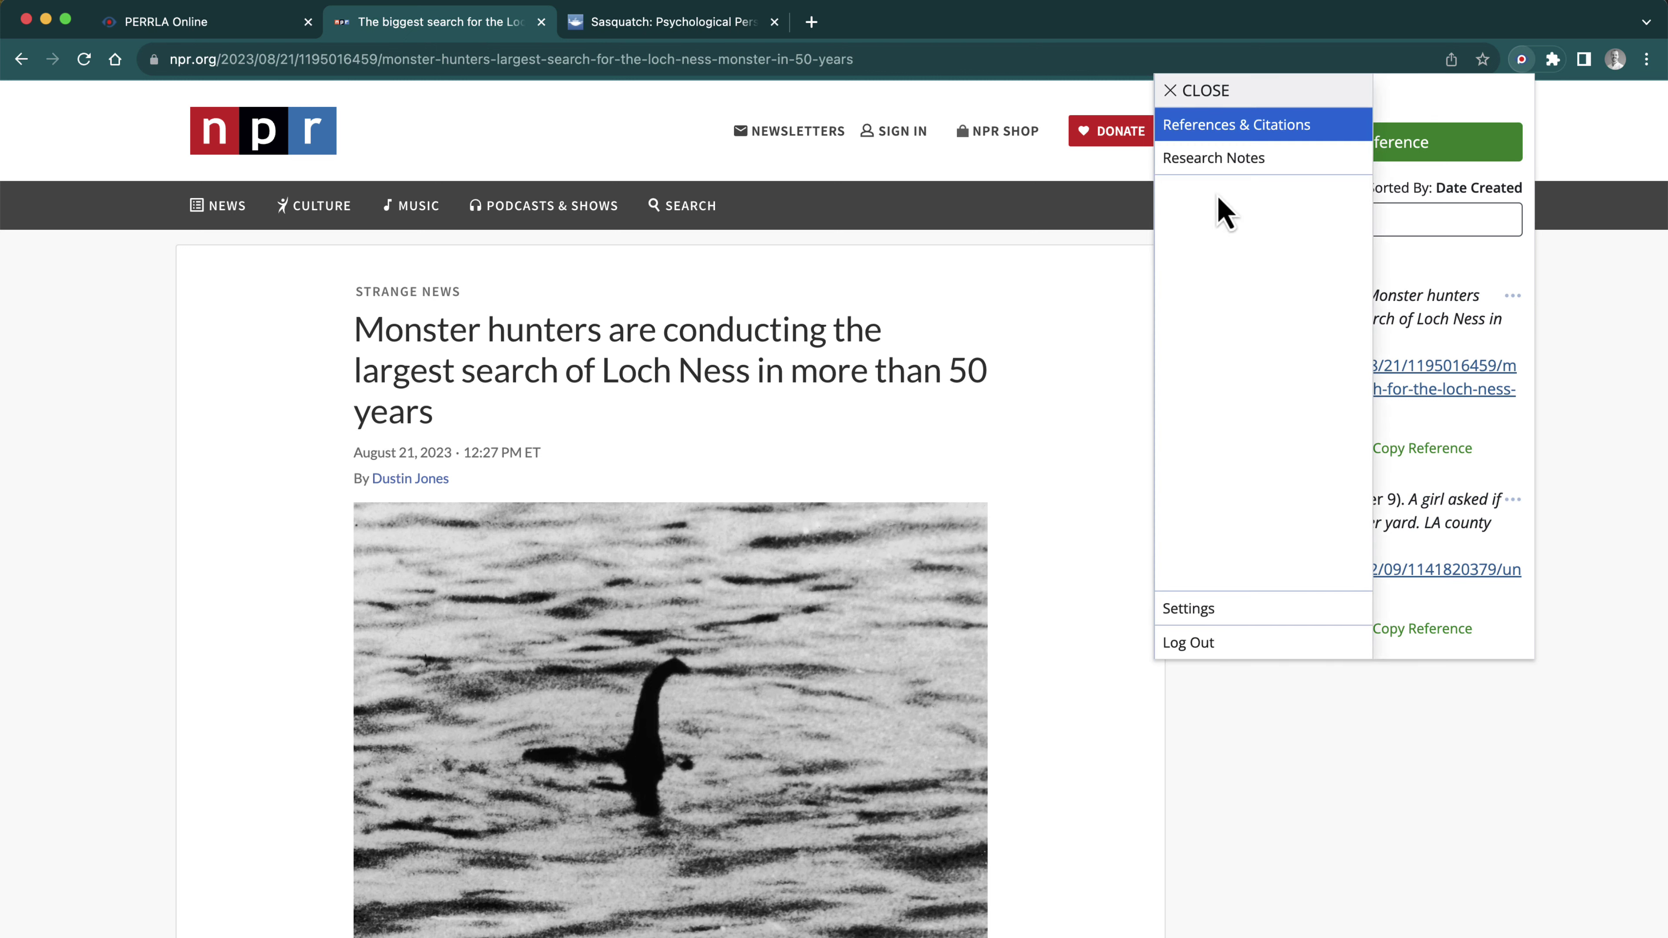
left_click(1199, 95)
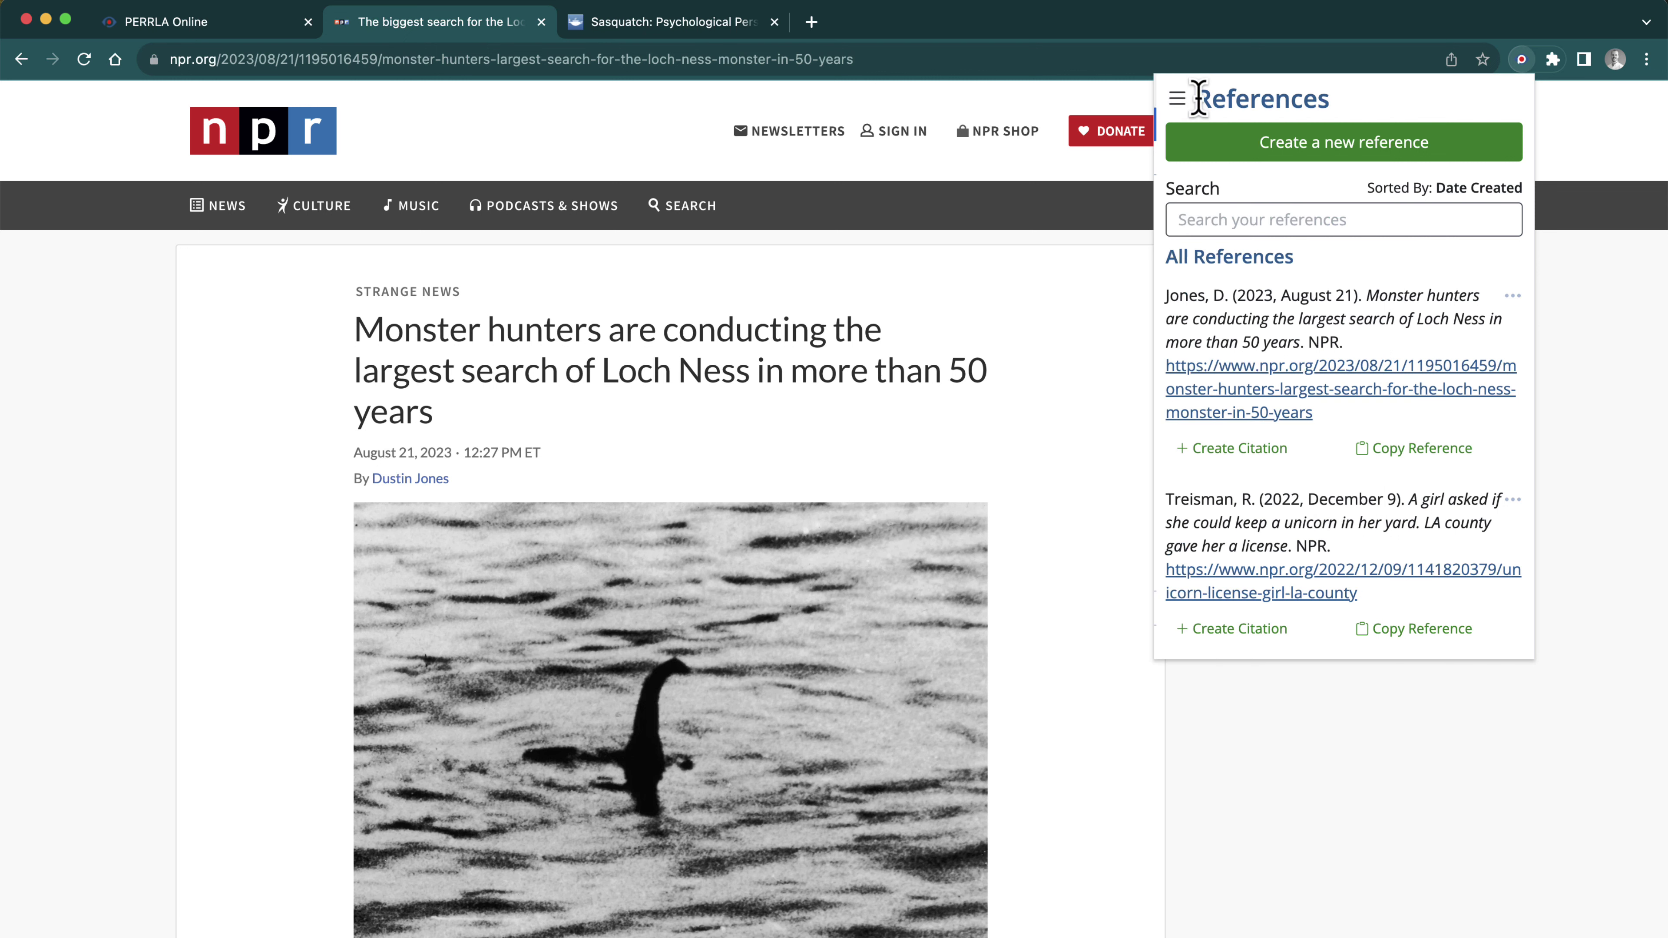
left_click(1513, 297)
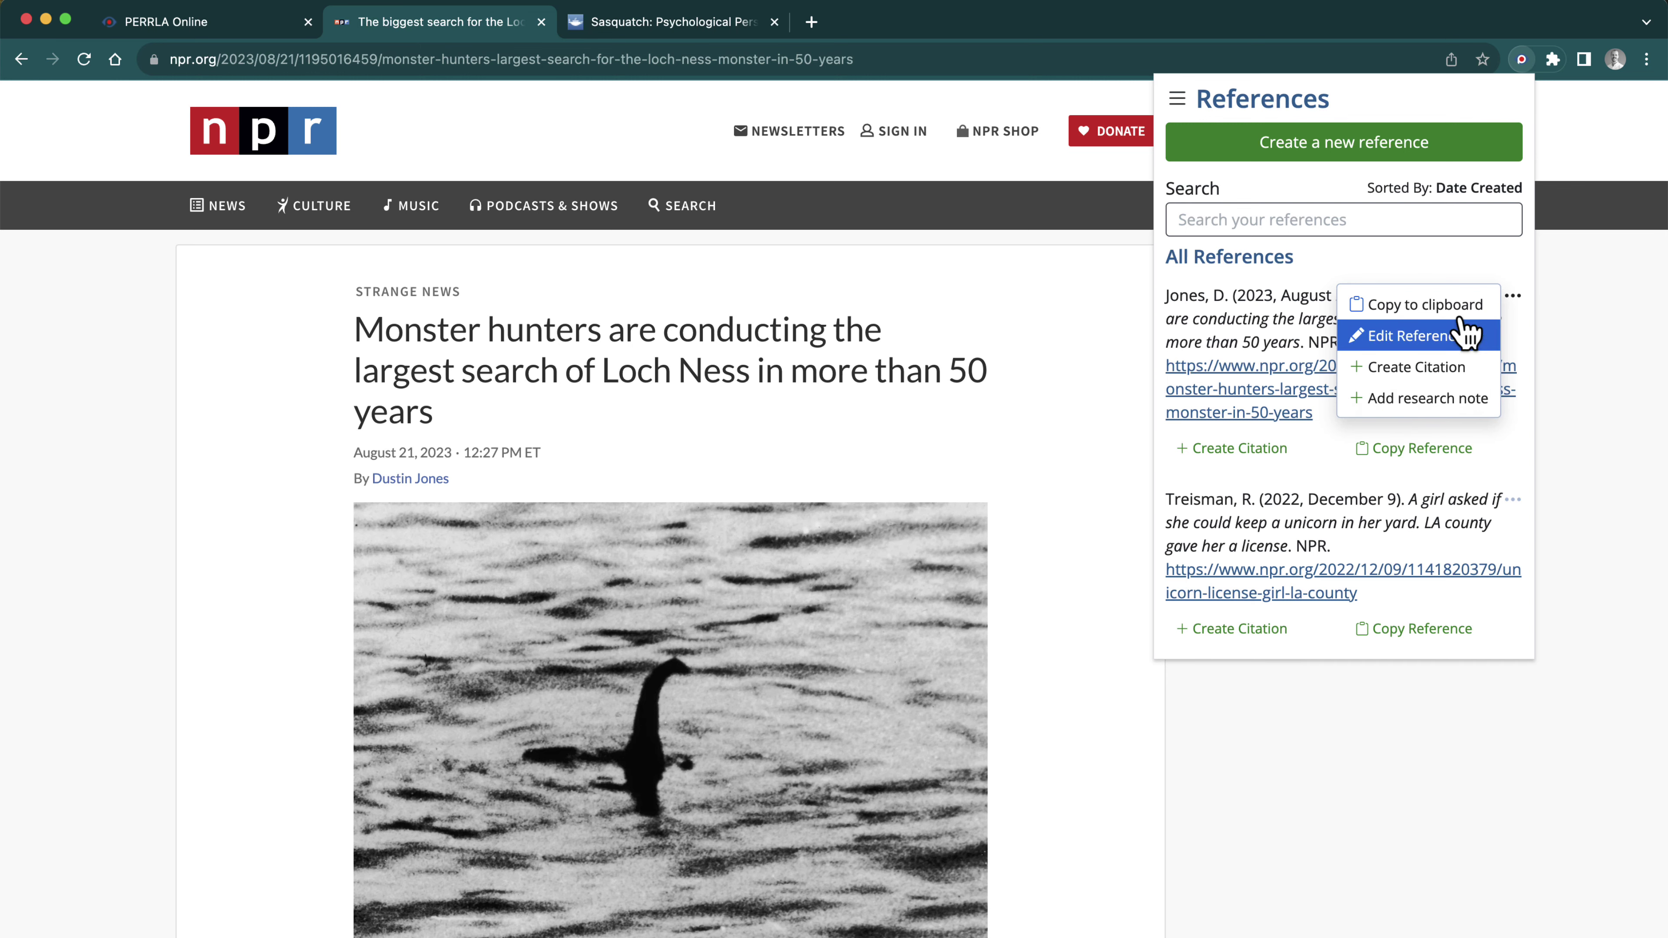
left_click(1091, 436)
Select the article sentence running from "The Loch Ness Centre and the research group" to "the biggest search since 1972."
scroll(1093, 437, "down", 10)
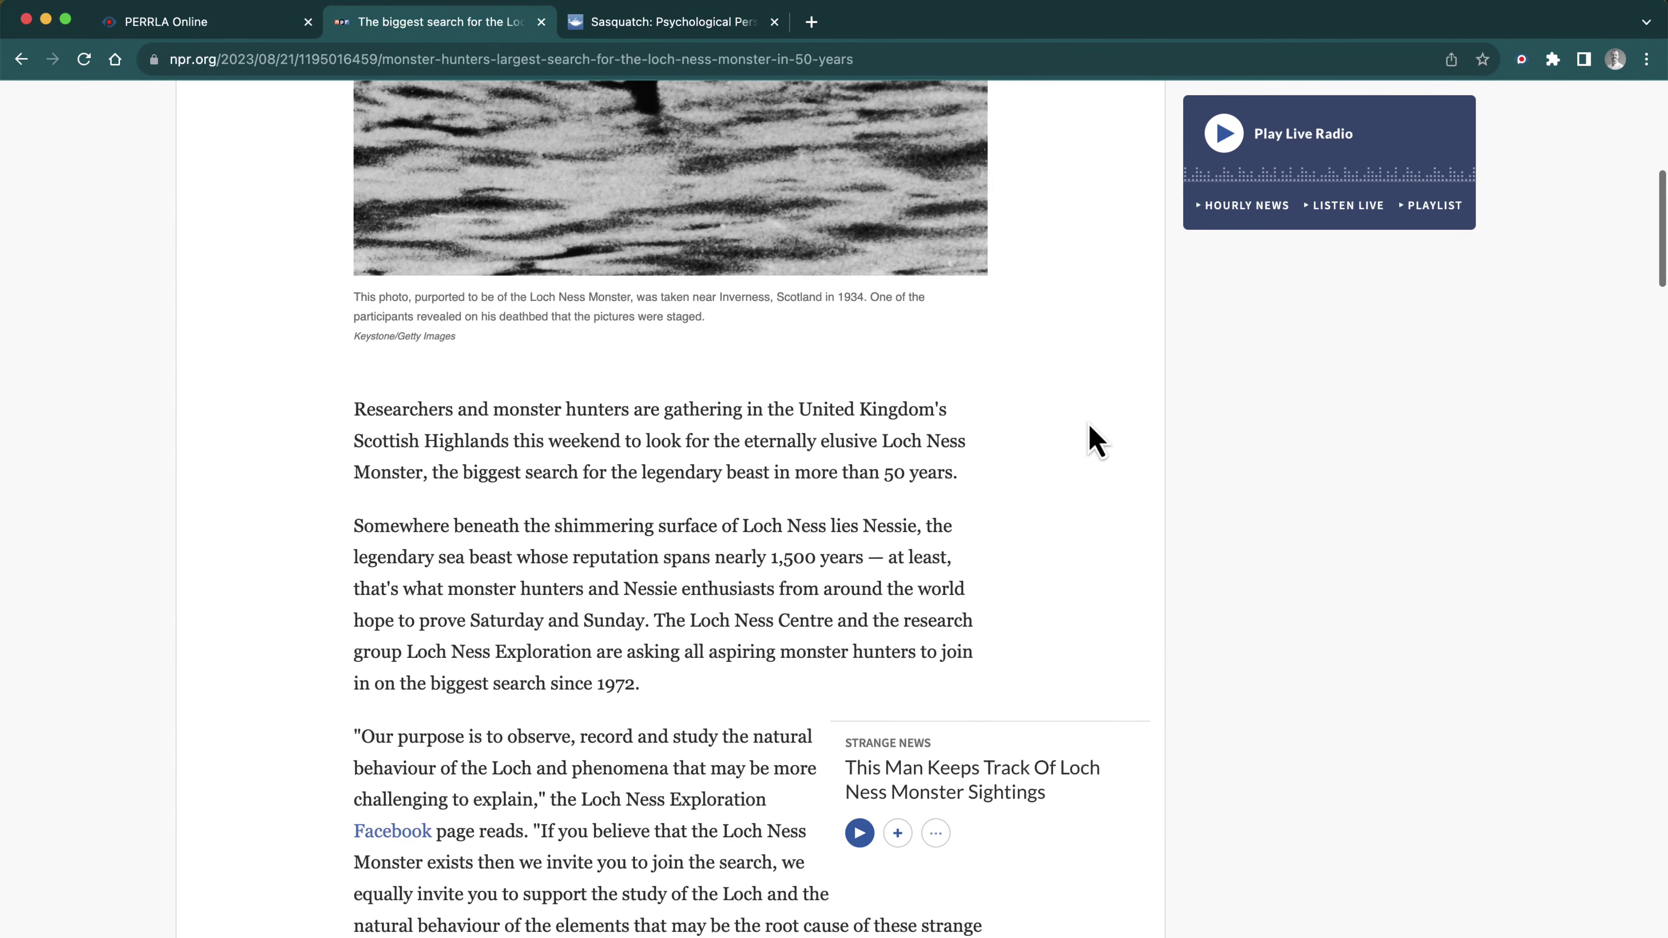
scroll(494, 469, "down", 2)
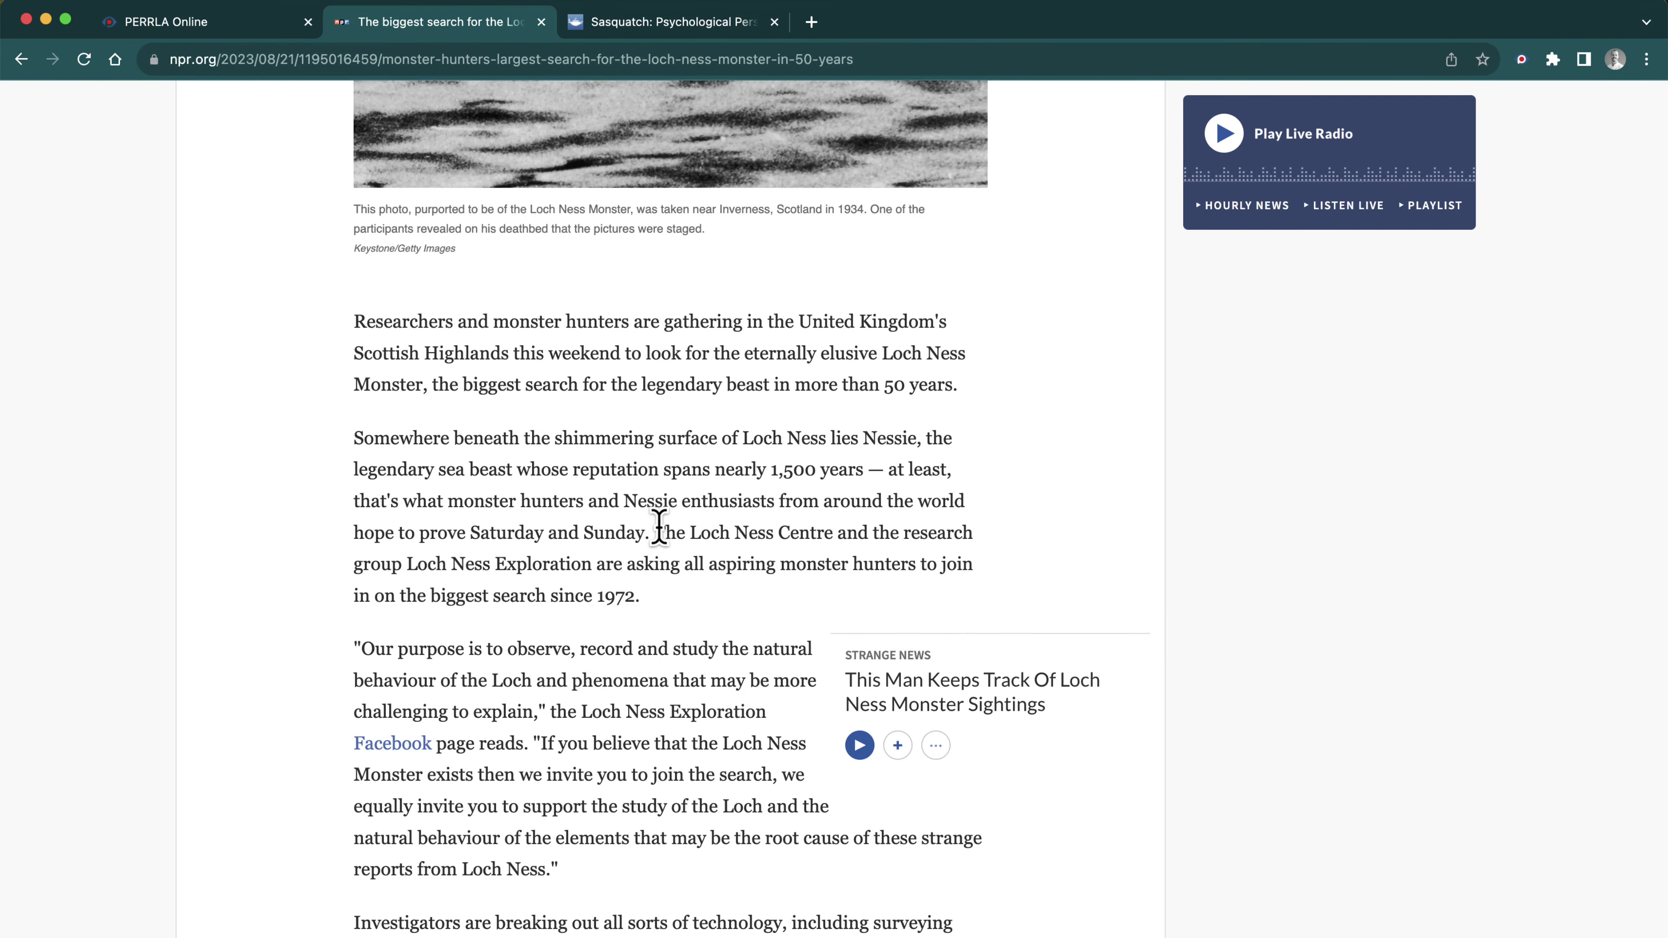
left_click_drag(654, 532, 662, 605)
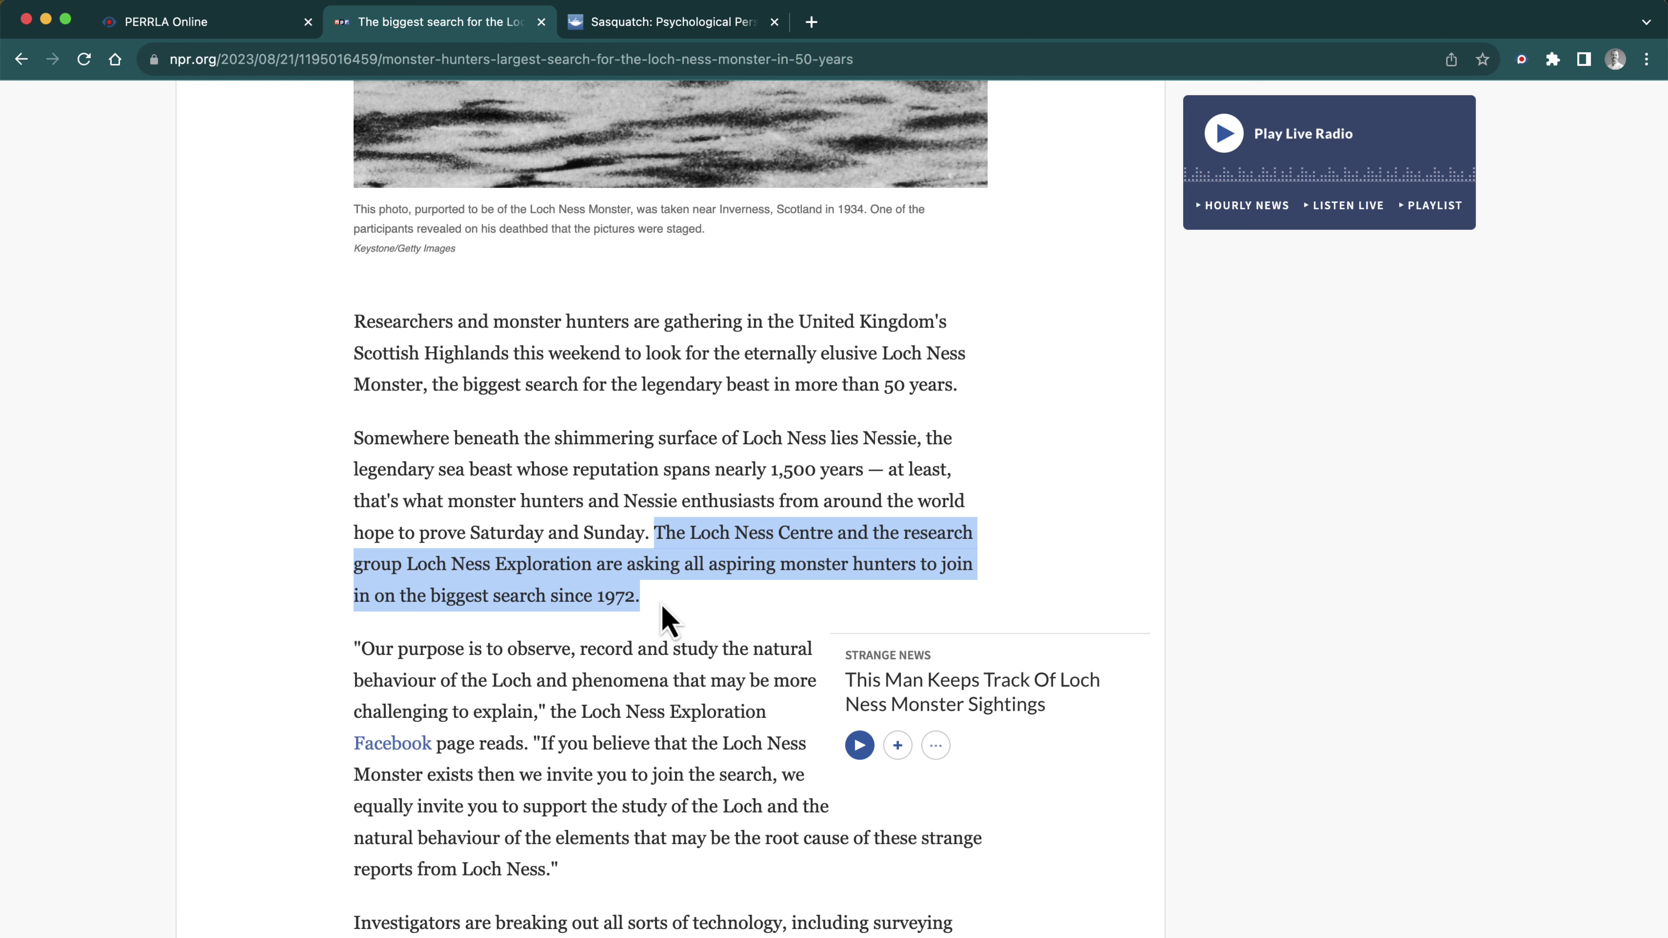
scroll(662, 606, "up", 15)
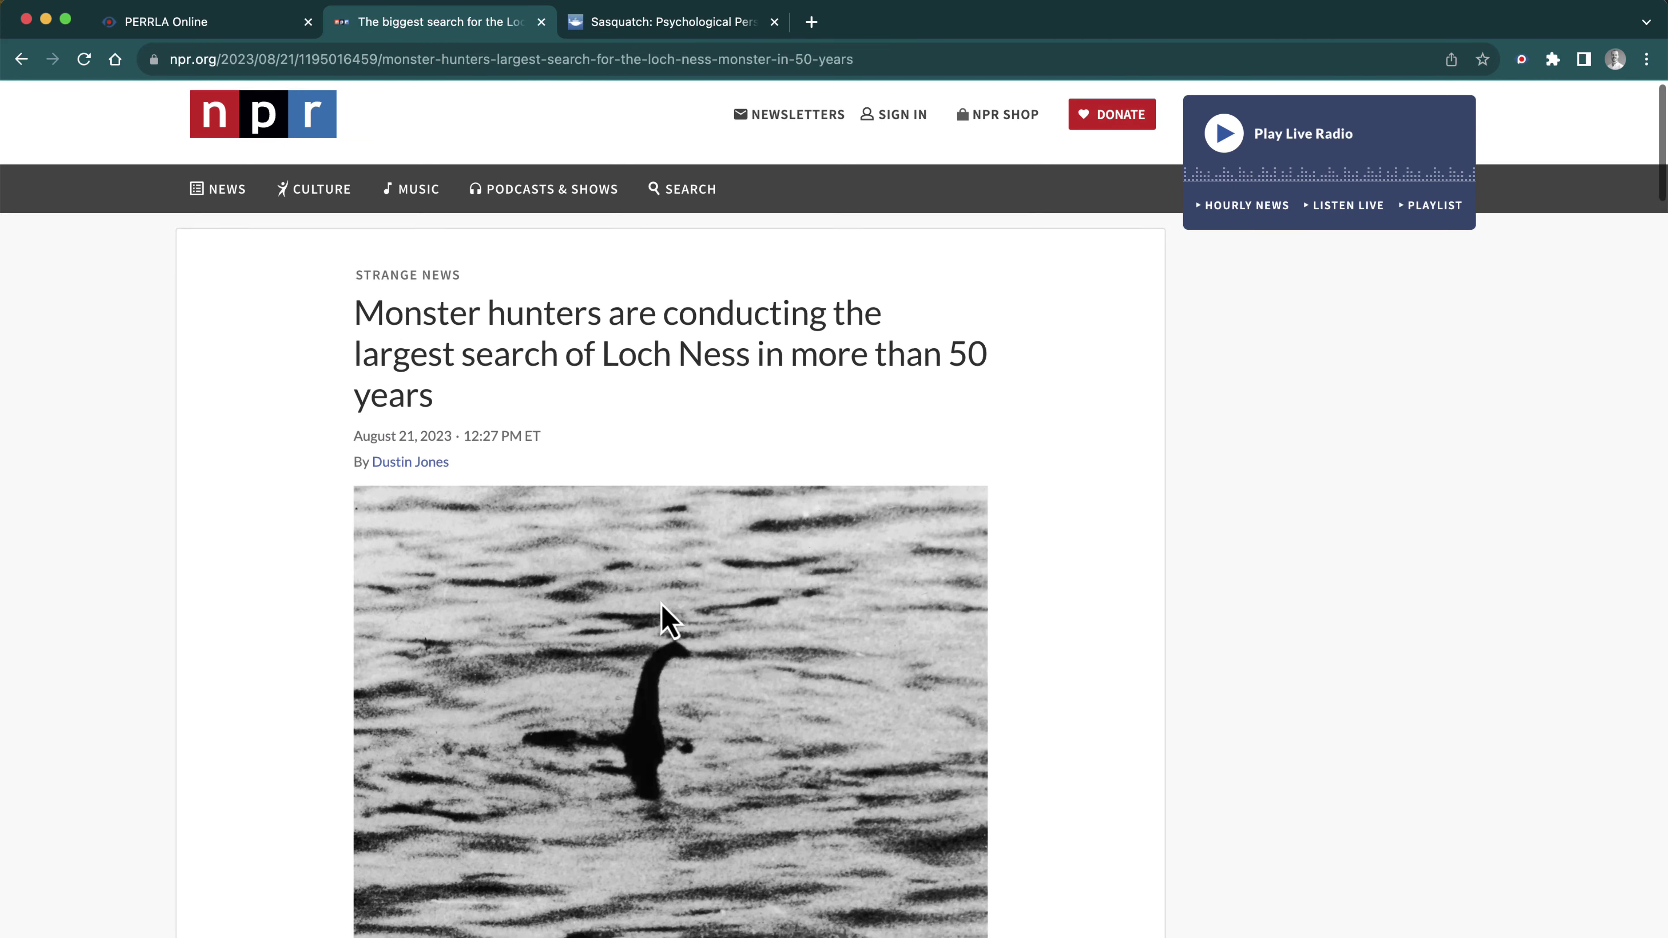
scroll(662, 605, "down", 10)
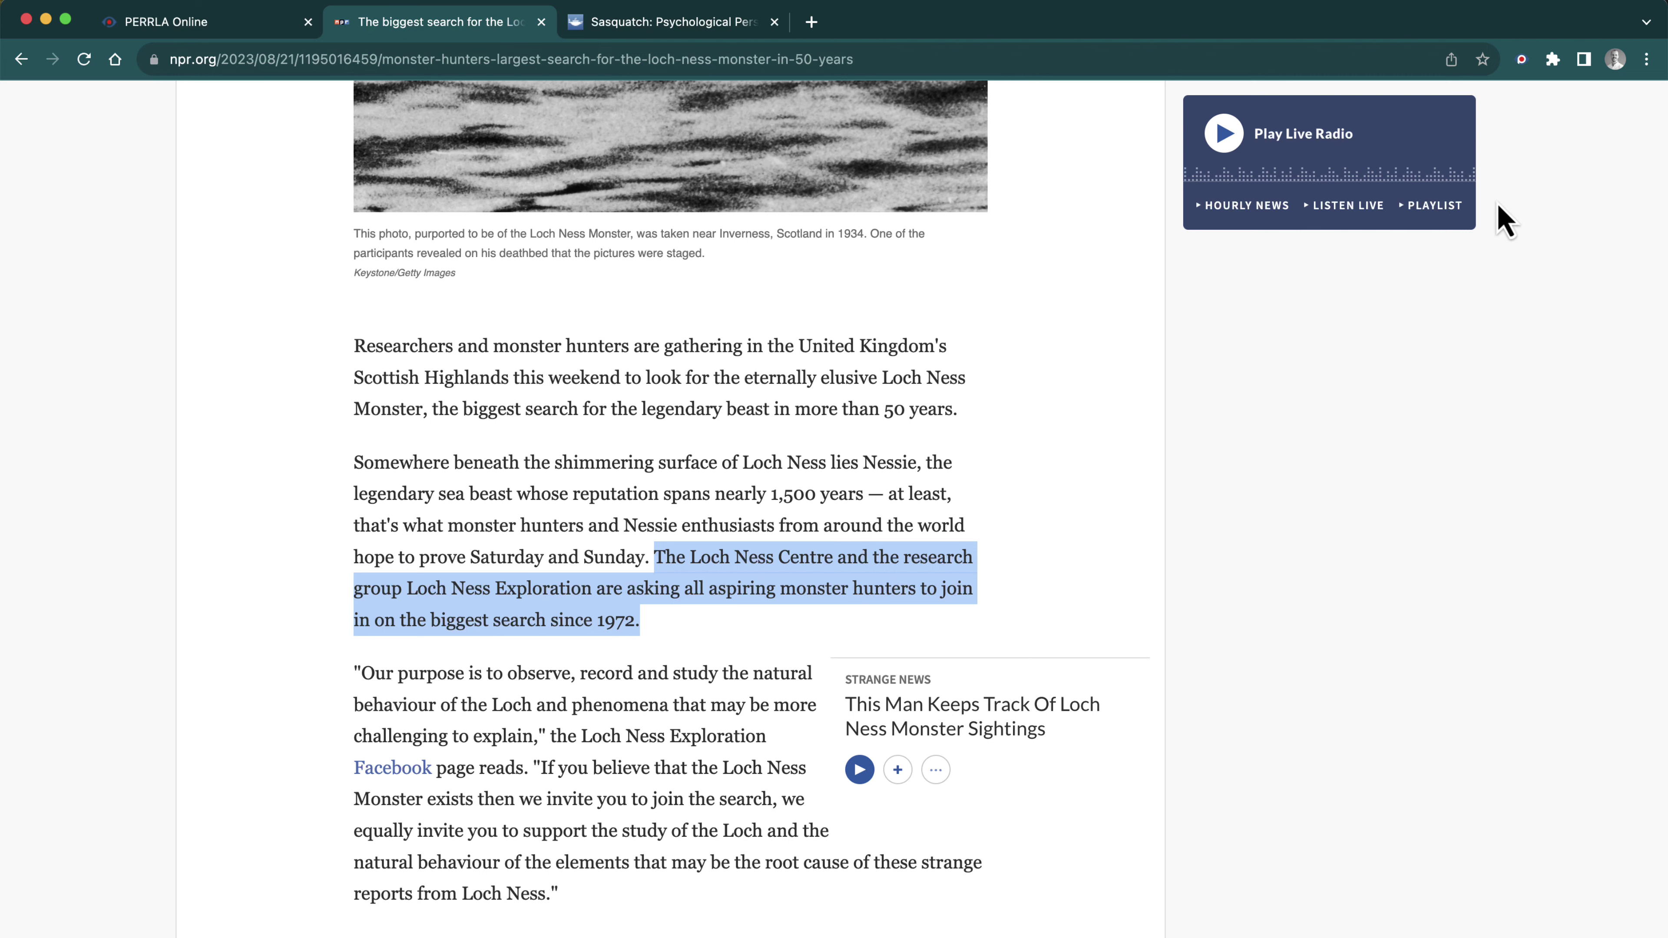
Save the selected sentence in quotation marks as a research note on the NPR Loch Ness reference and attach a "Not a direct quote" citation
left_click(1522, 60)
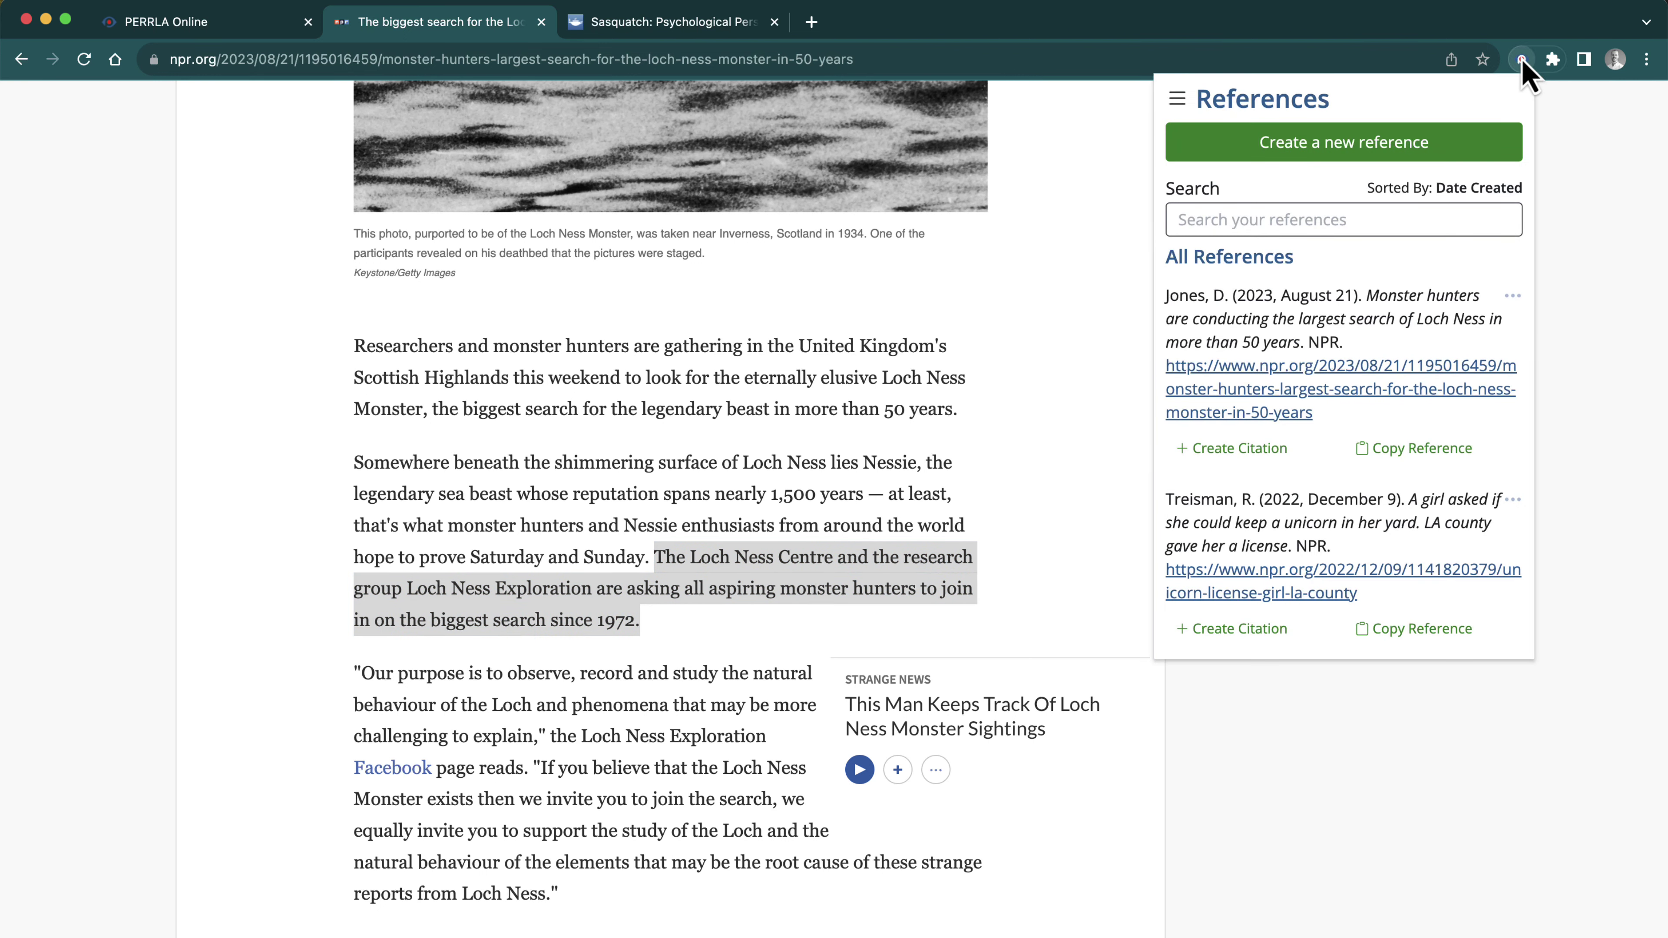
left_click(1513, 297)
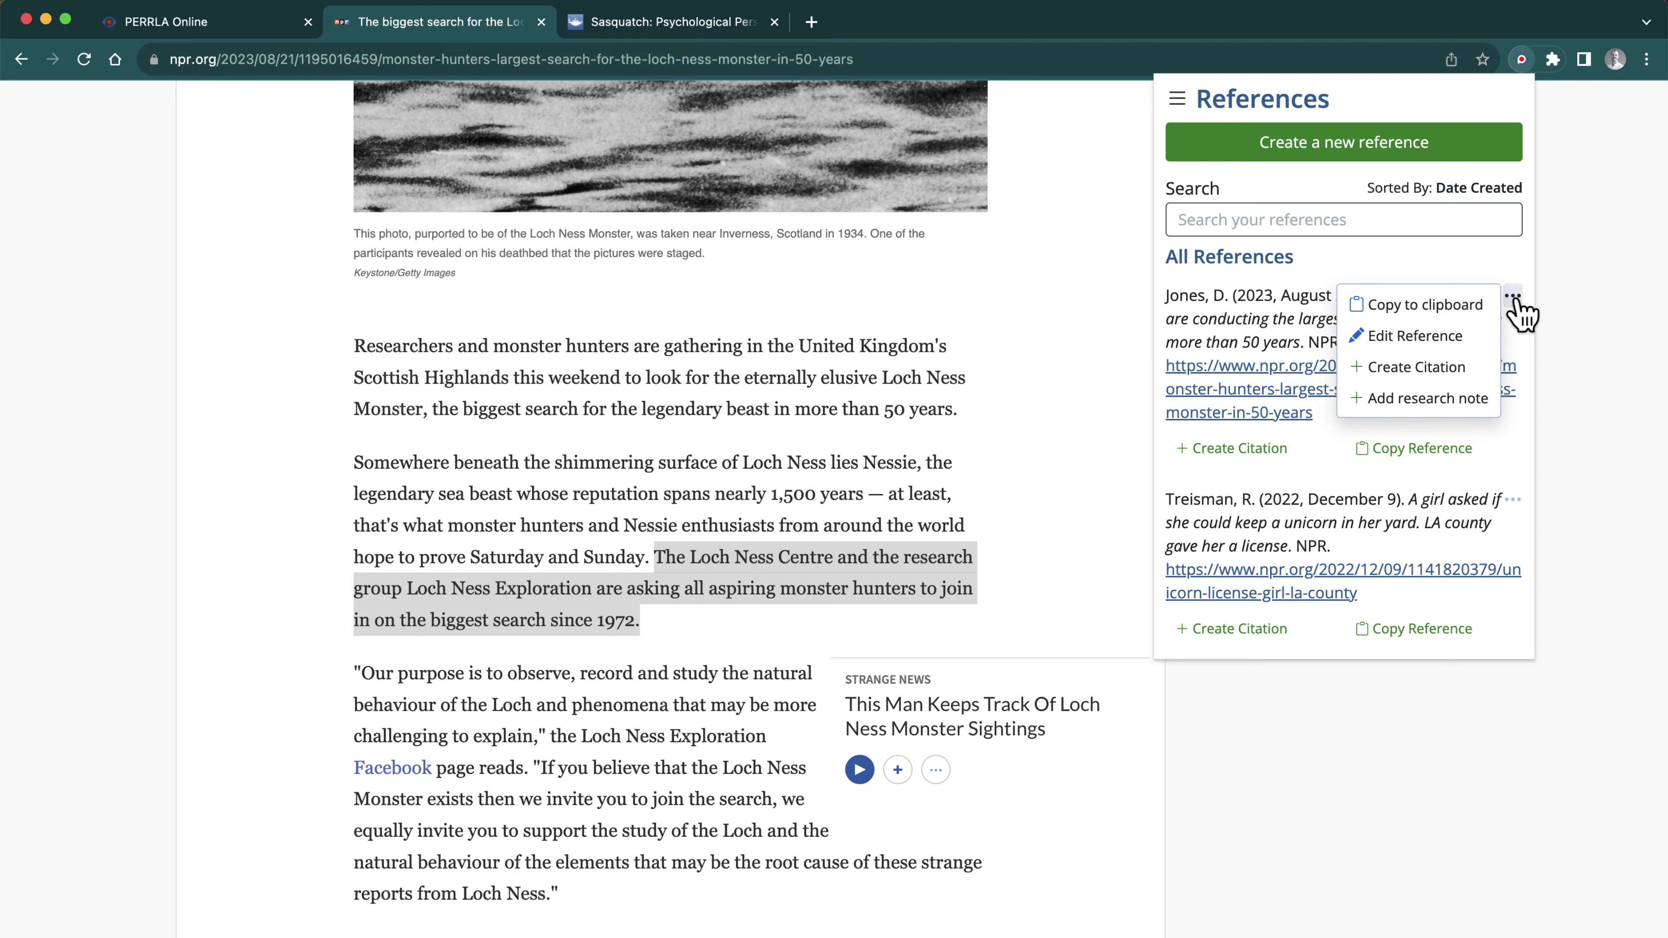
left_click(1449, 412)
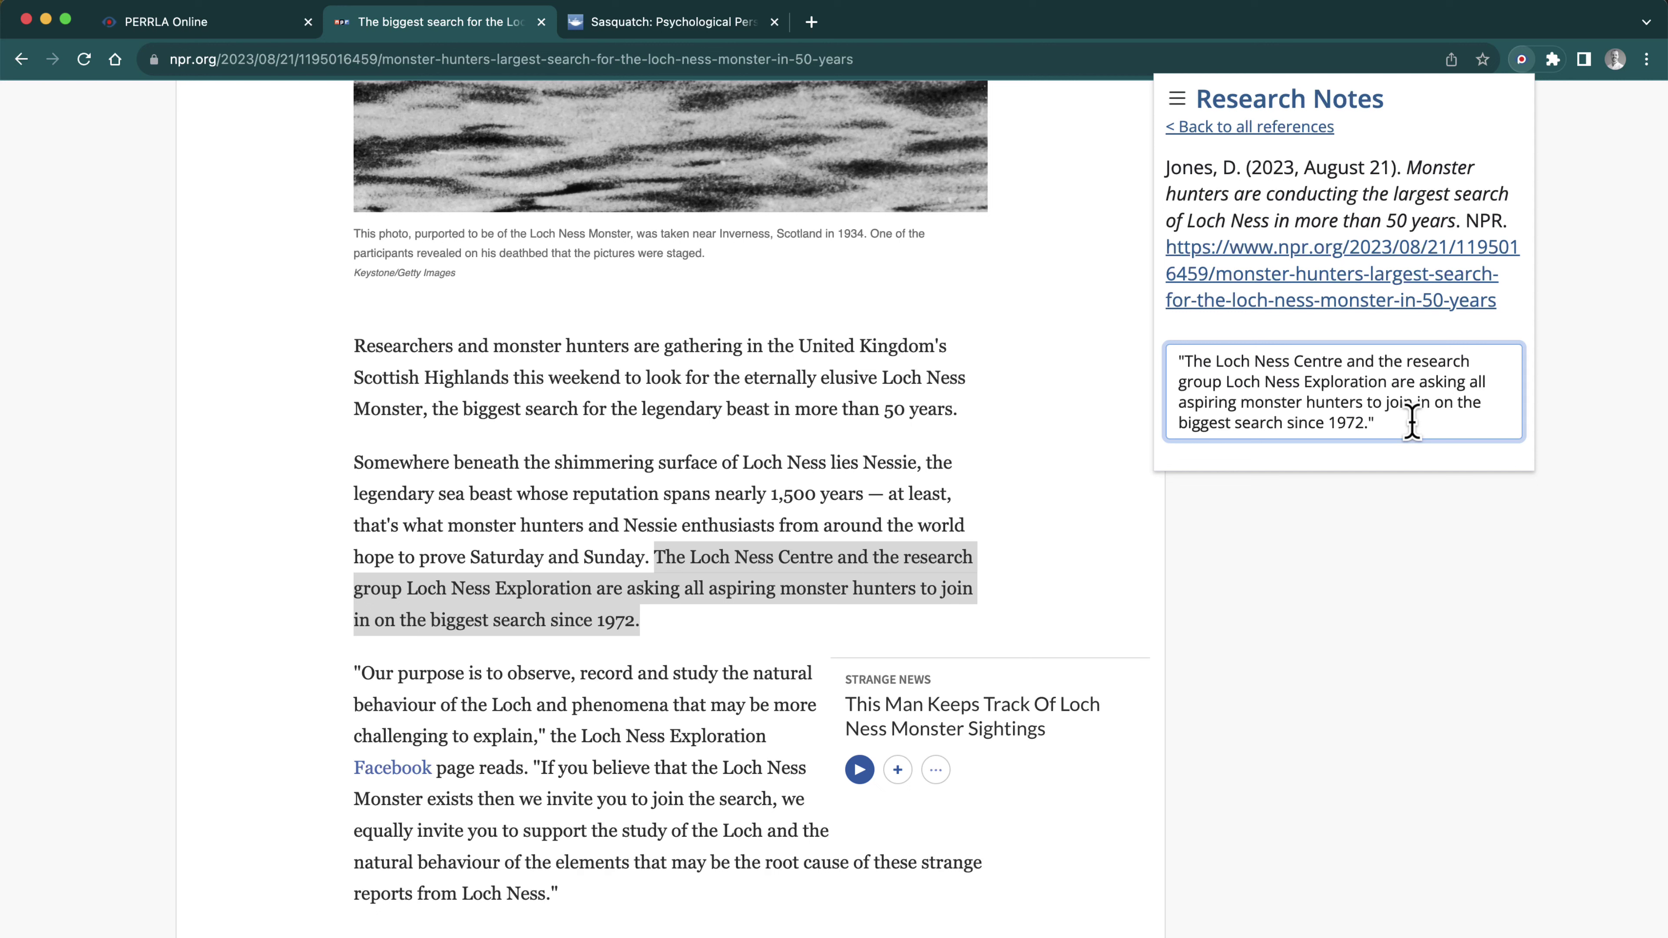
key("Return")
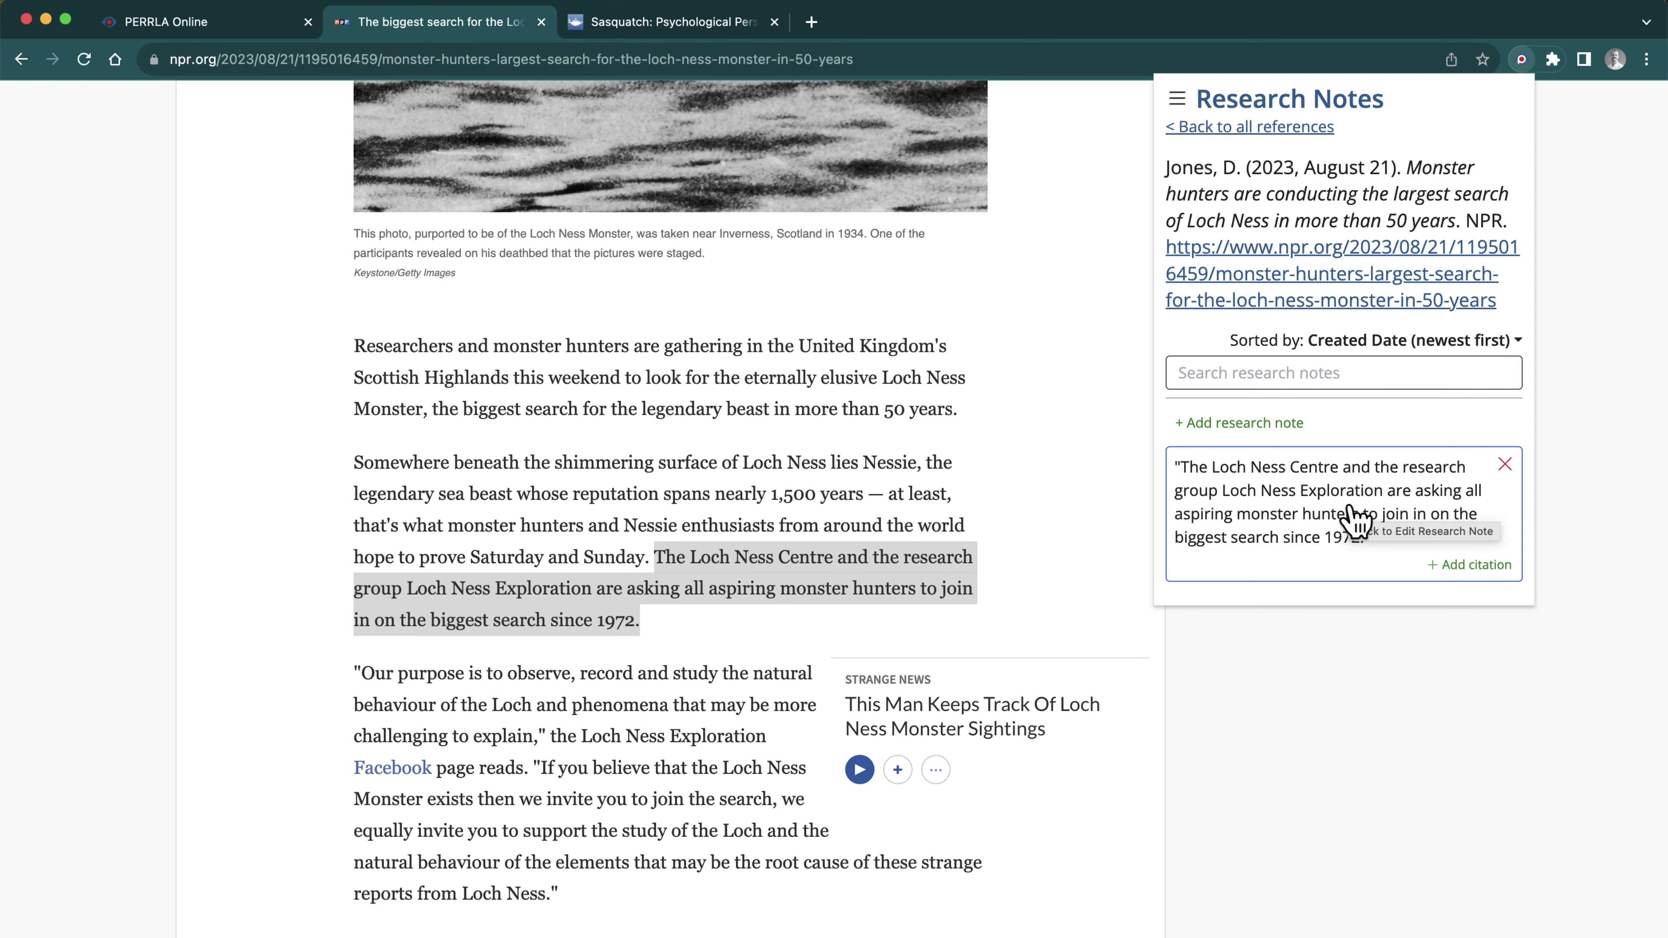
left_click(1470, 567)
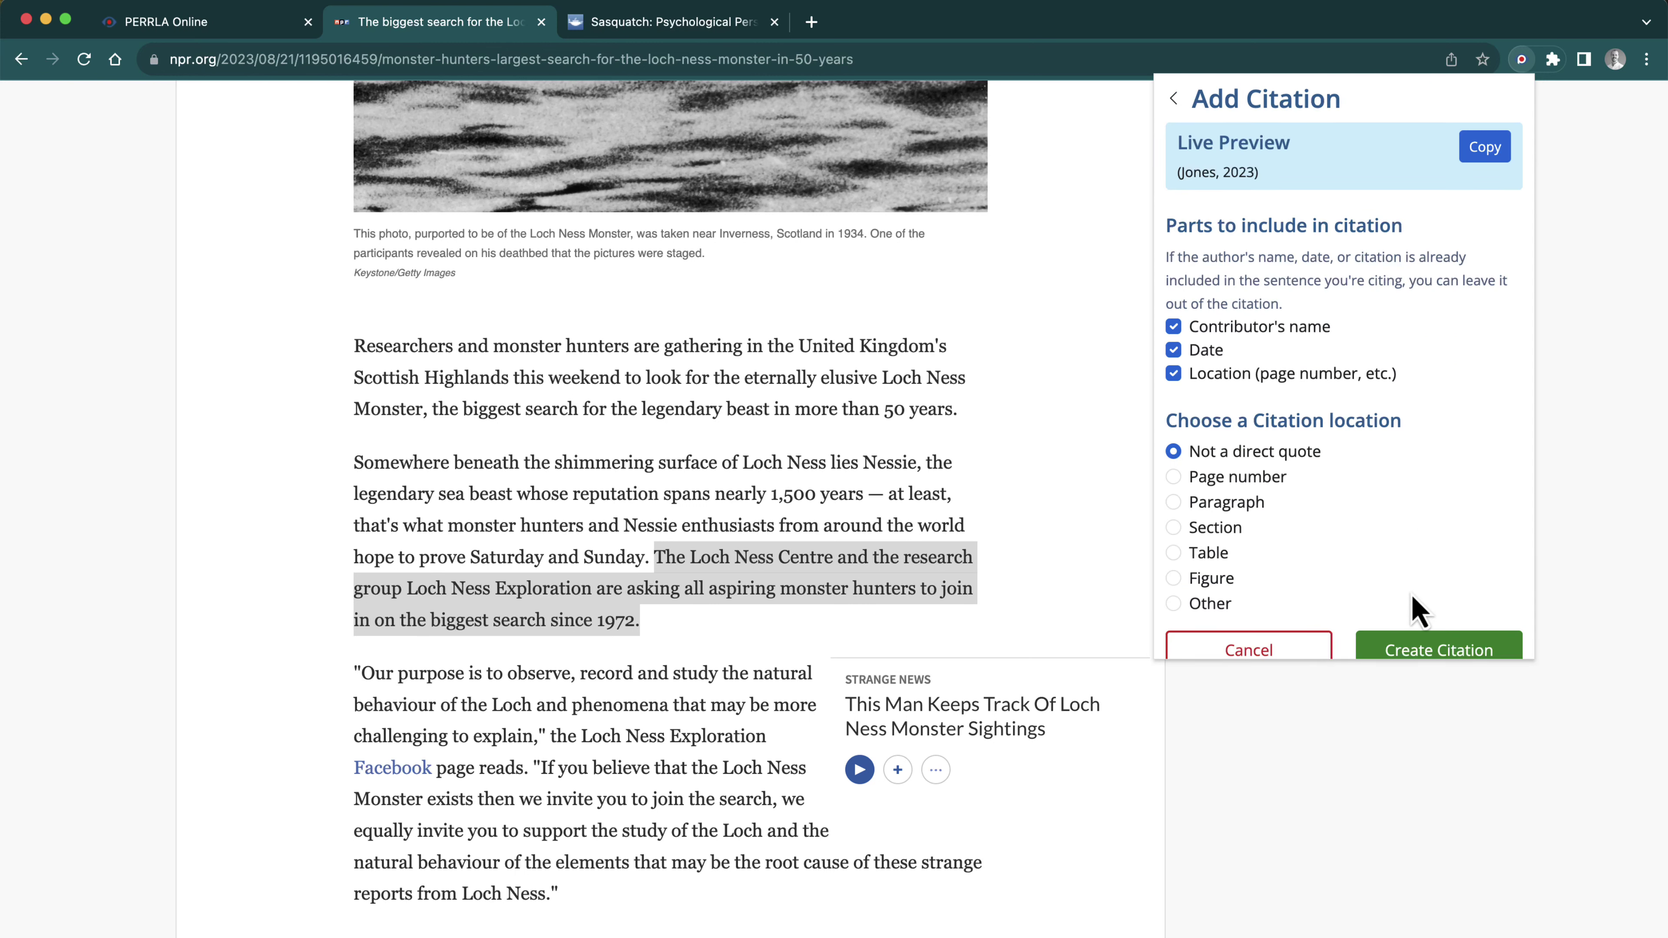
left_click(1431, 645)
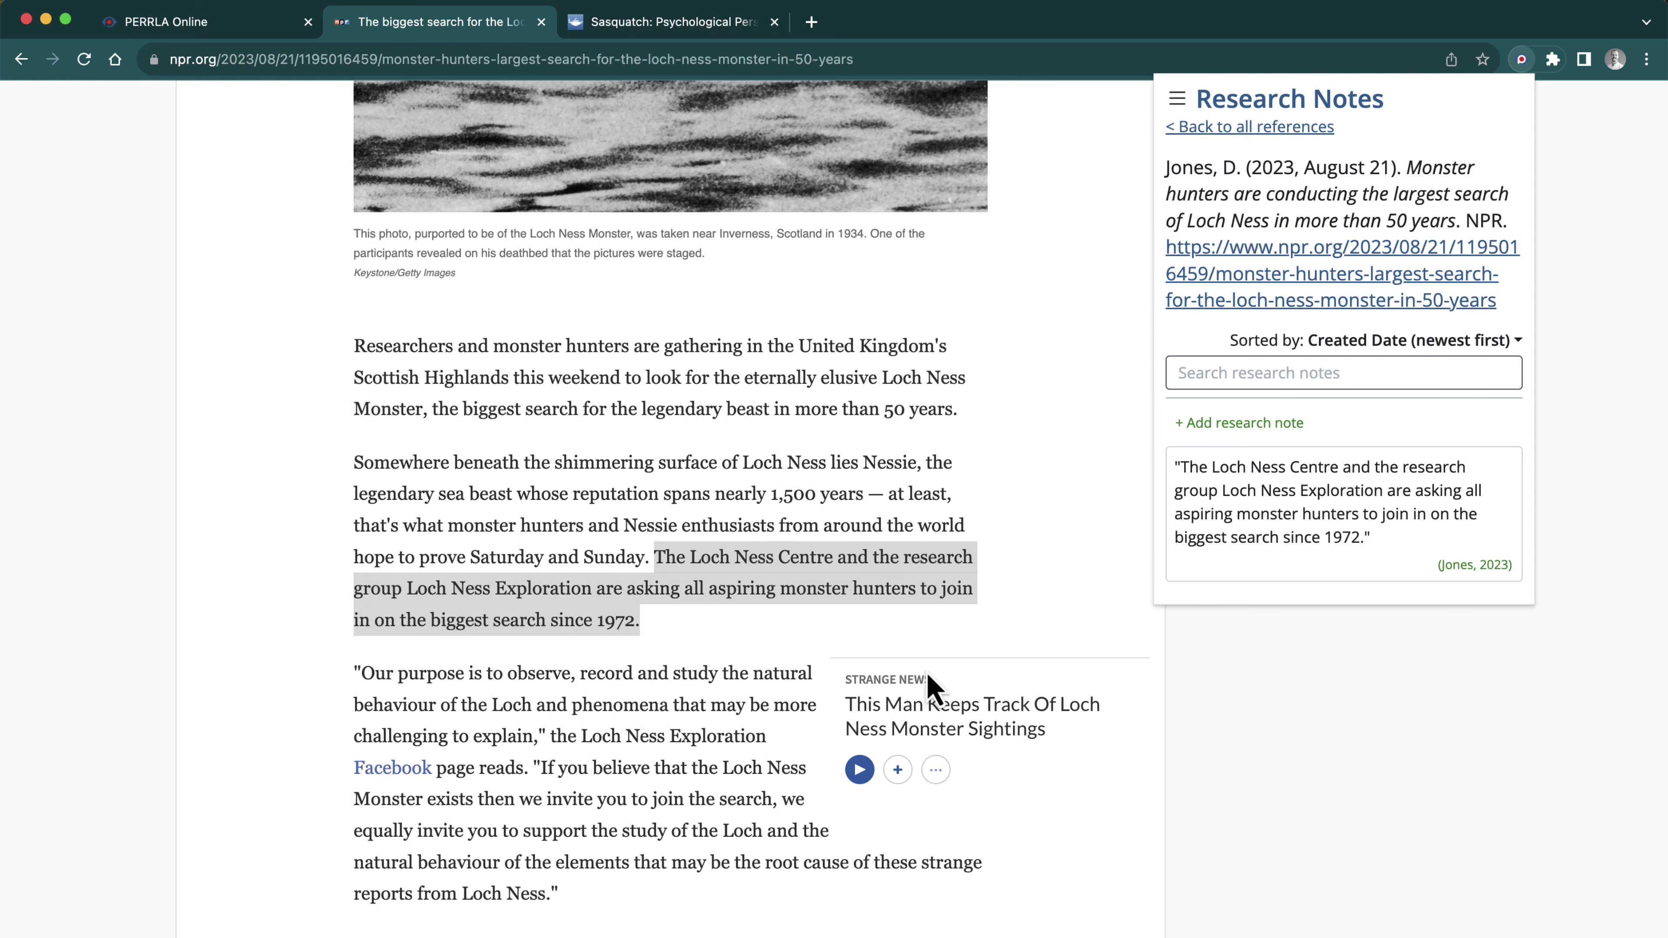
Close the extension and select the article sentence running from "Our purpose is to observe" to "Facebook page reads."
left_click(834, 641)
scroll(559, 547, "down", 3)
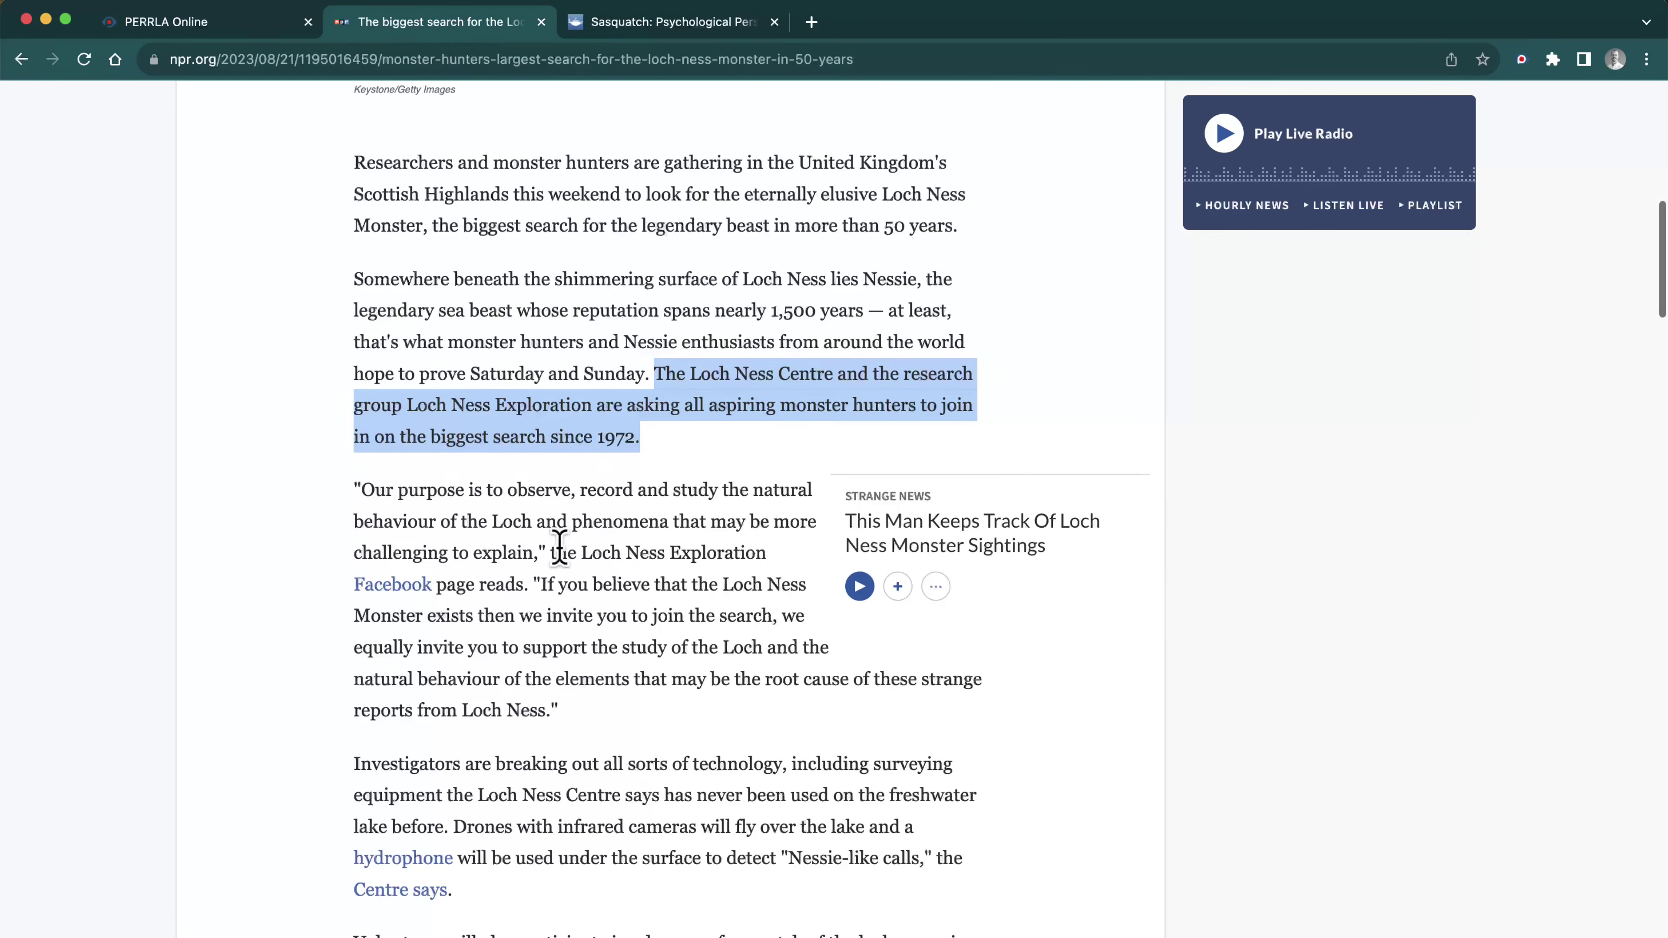
left_click(352, 487)
left_click_drag(398, 513, 534, 583)
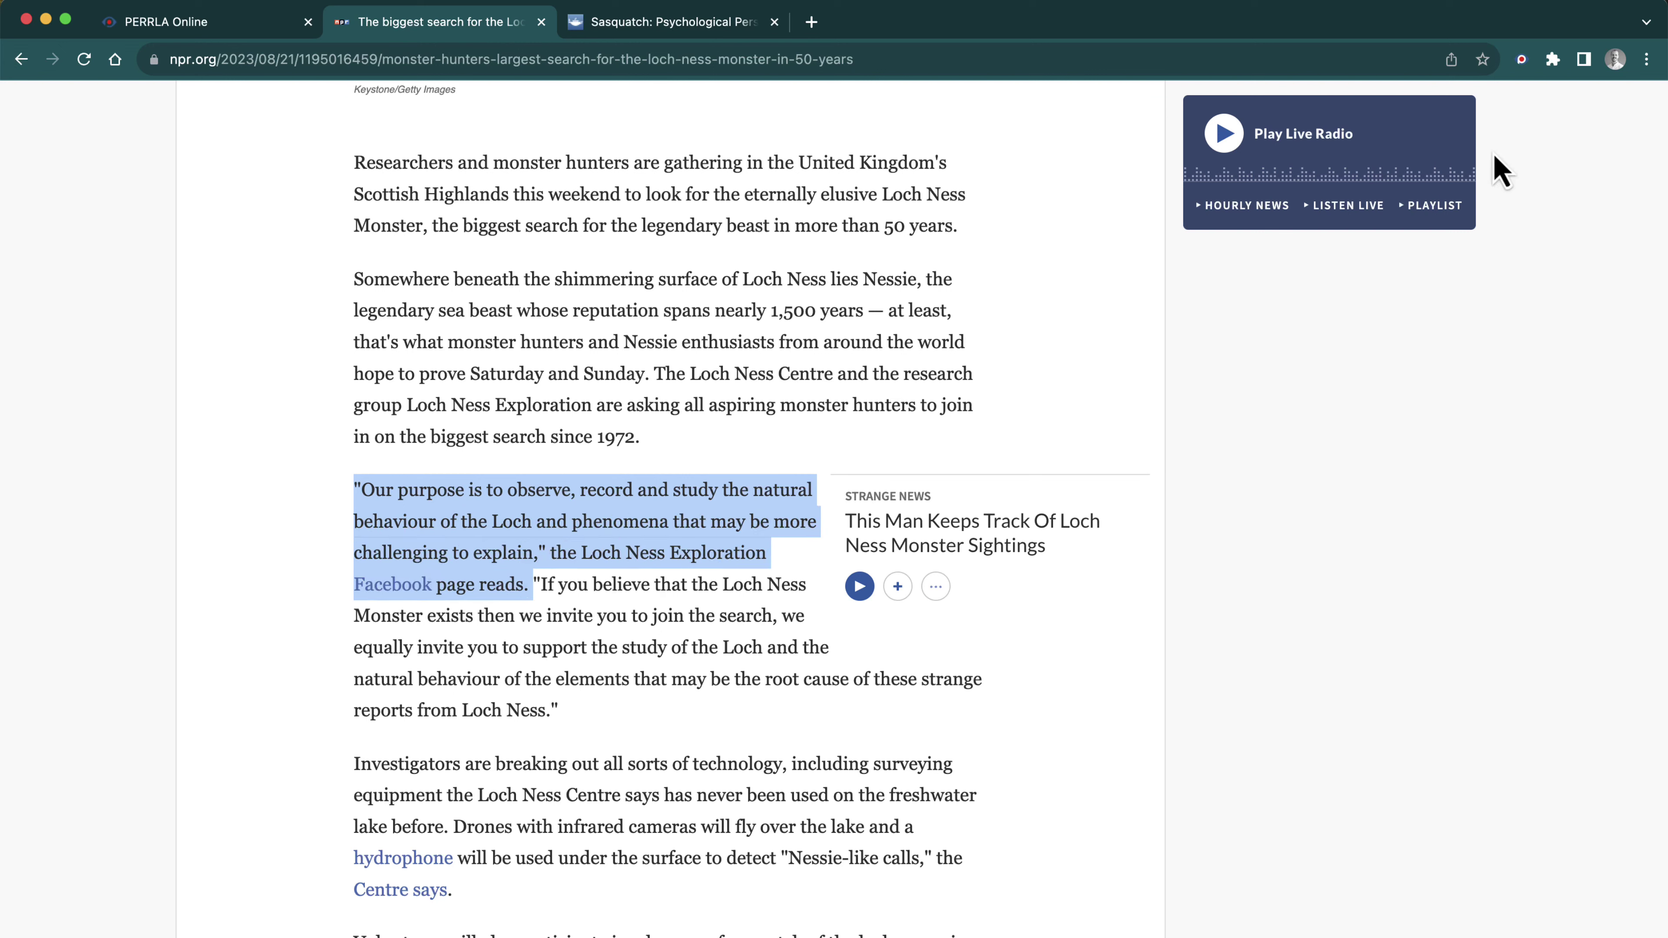
Save the selected Facebook-page sentence as a quoted research note with single inner quotation marks, and attach a "Not a direct quote" citation
left_click(1521, 60)
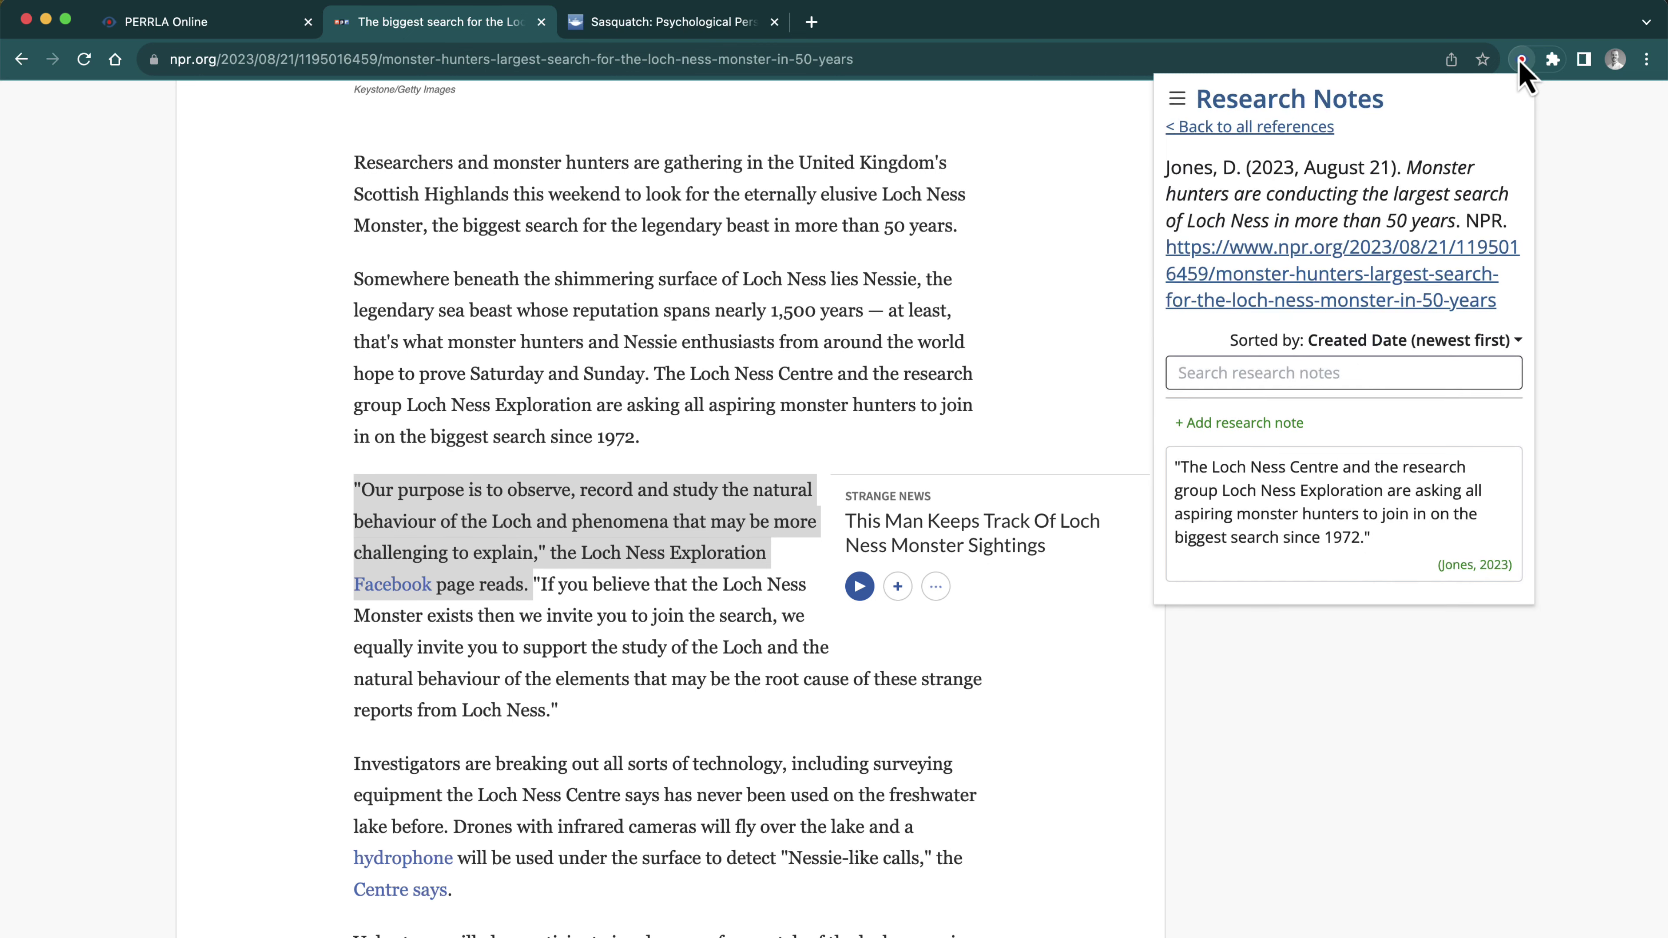
left_click(1225, 424)
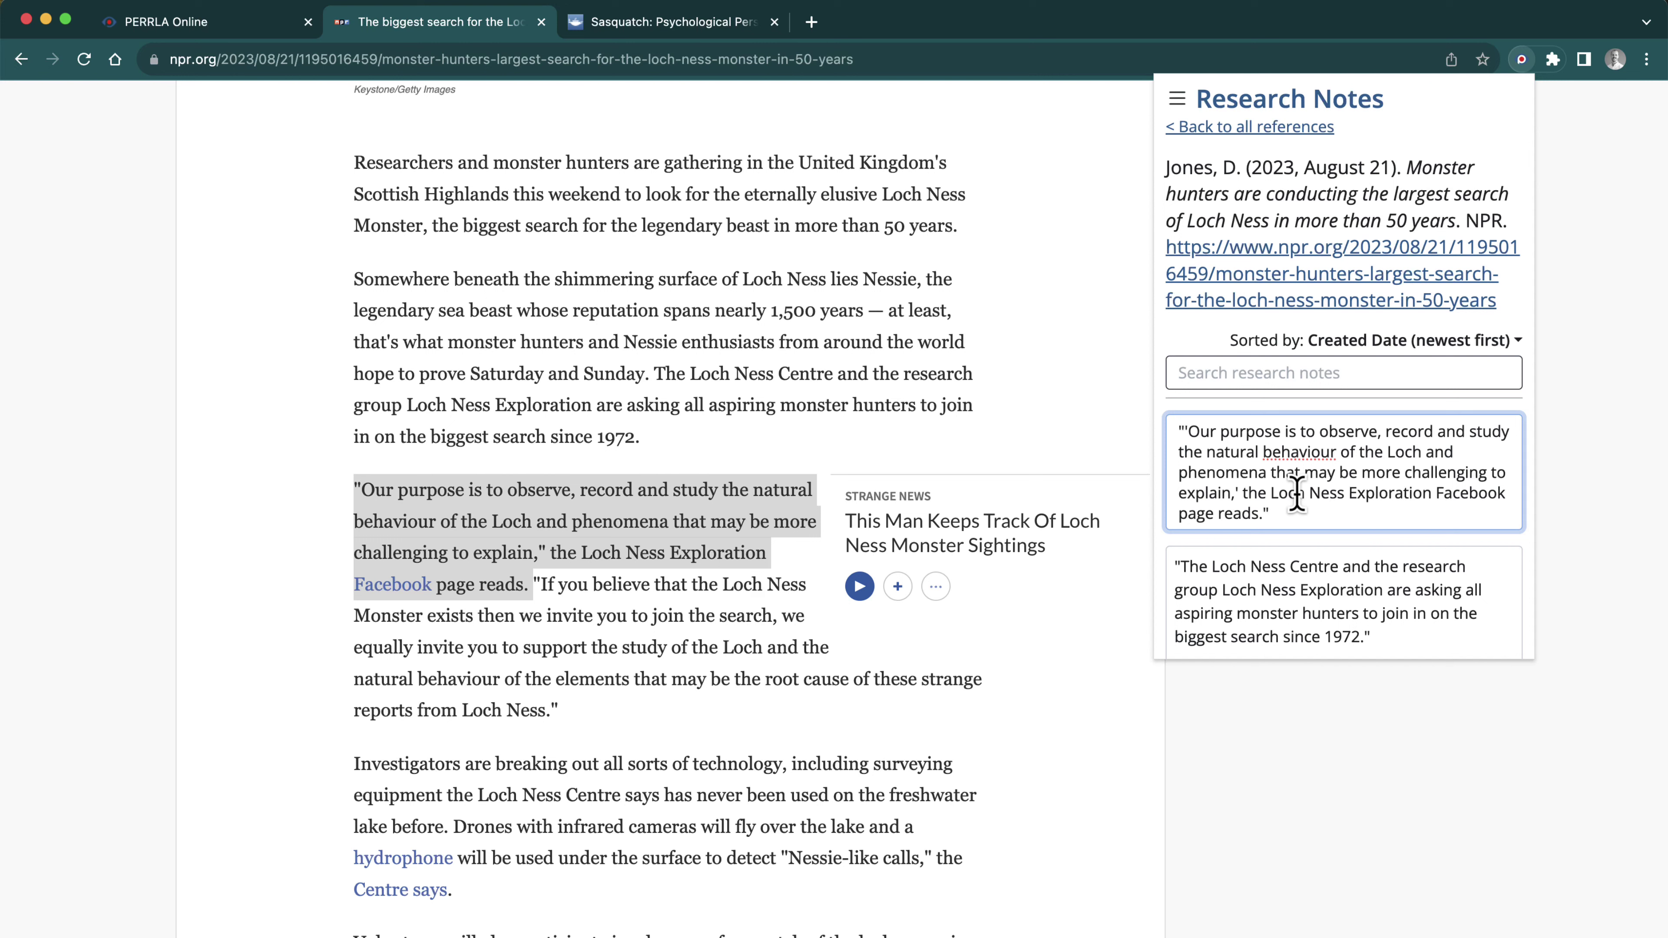
key("Return")
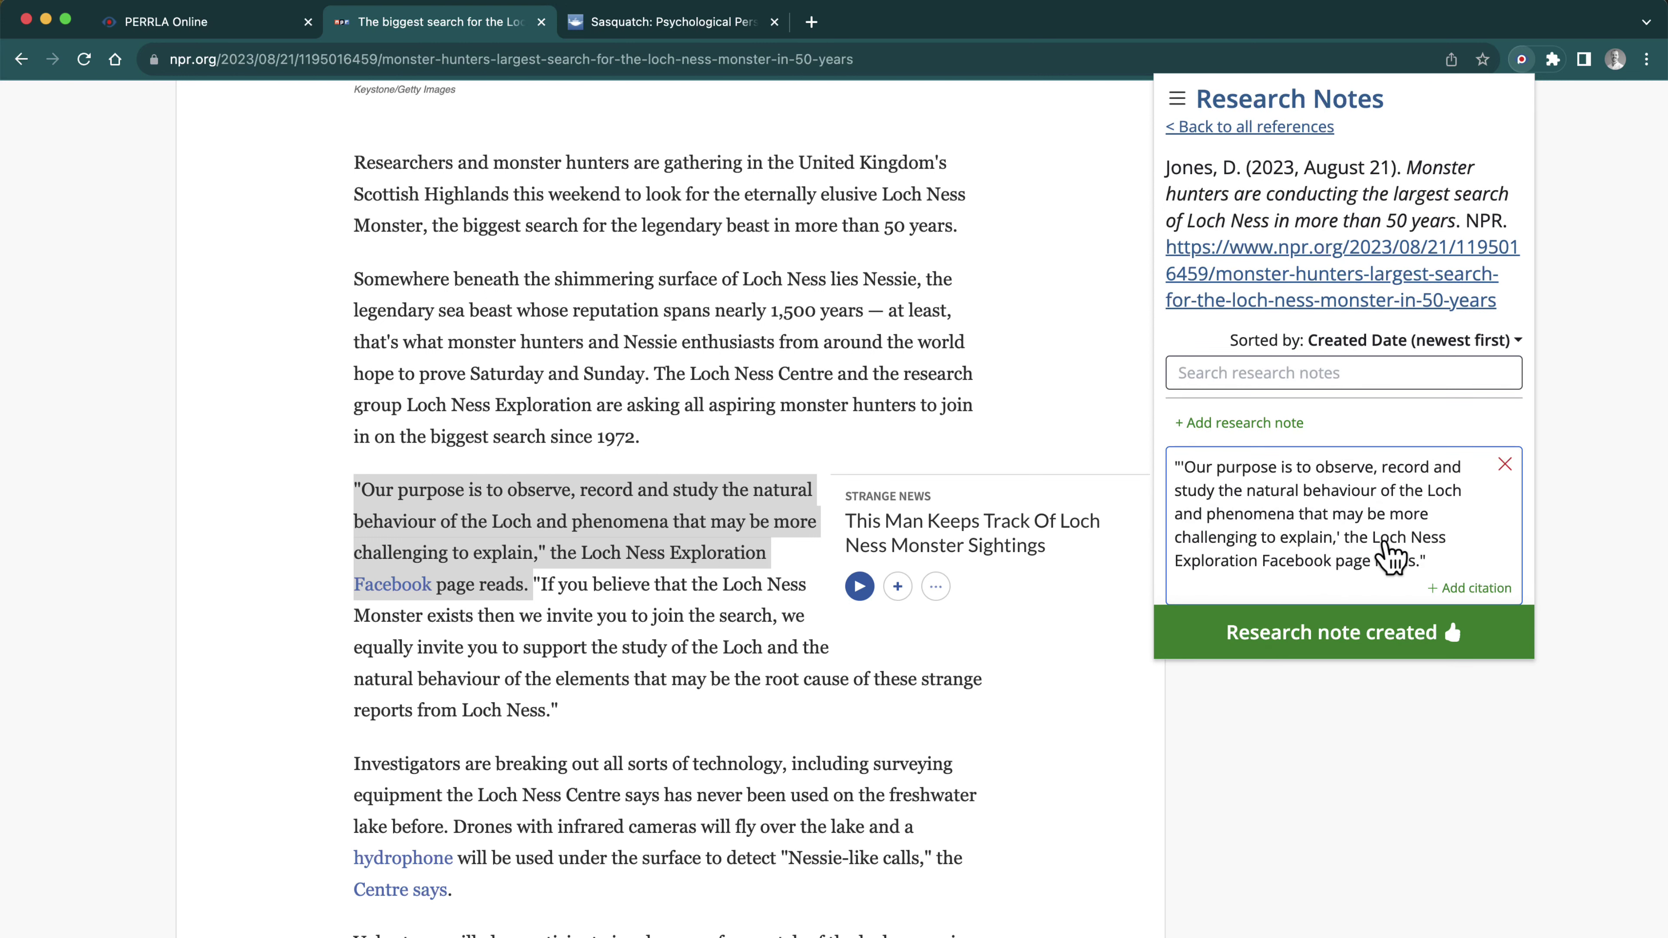
left_click(1474, 587)
scroll(1458, 612, "down", 2)
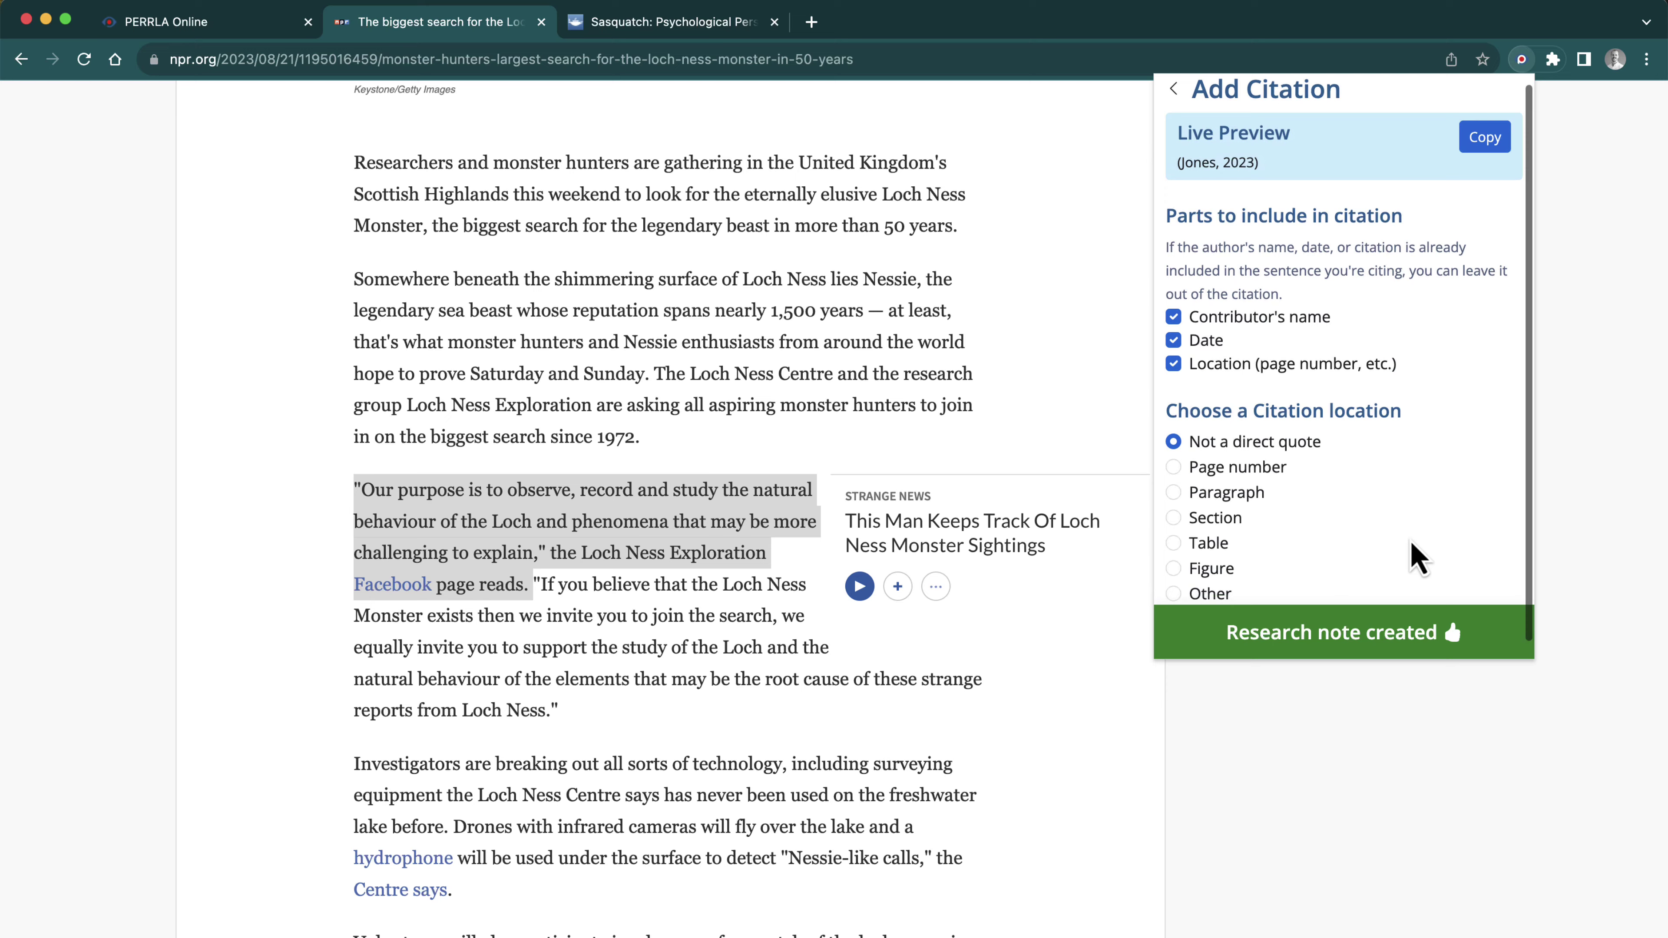
left_click(1431, 618)
scroll(1431, 618, "down", 3)
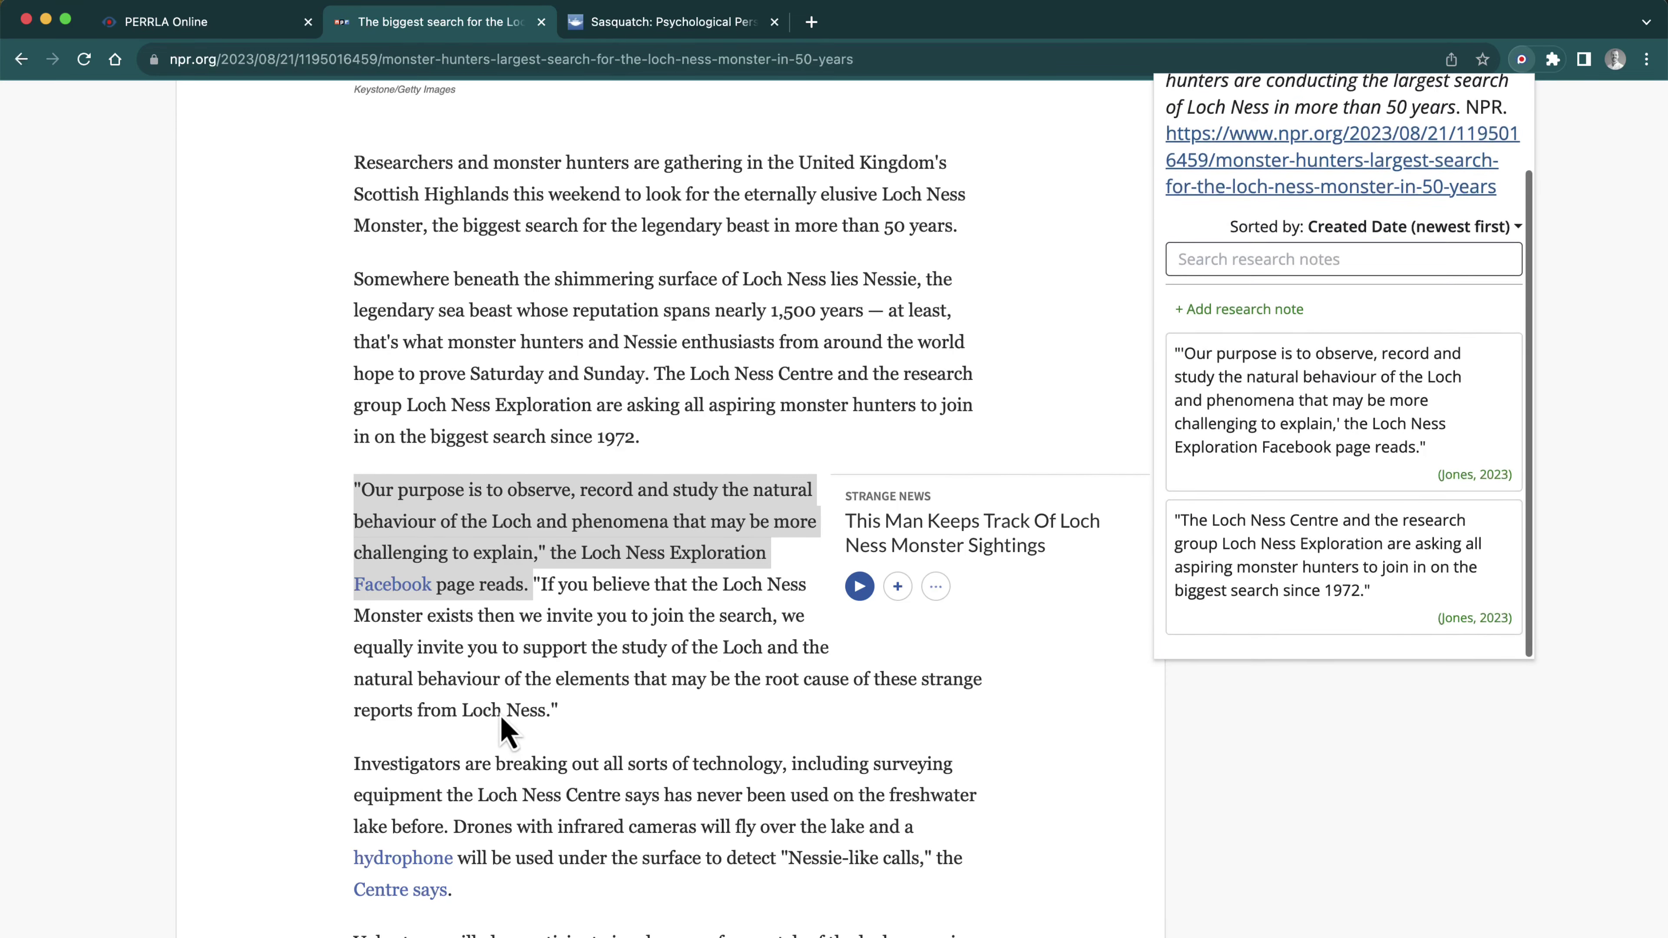
Save the article paragraph beginning "However, due to an" as a quoted research note with single inner quotation marks and a "Not a direct quote" citation
scroll(500, 715, "down", 4)
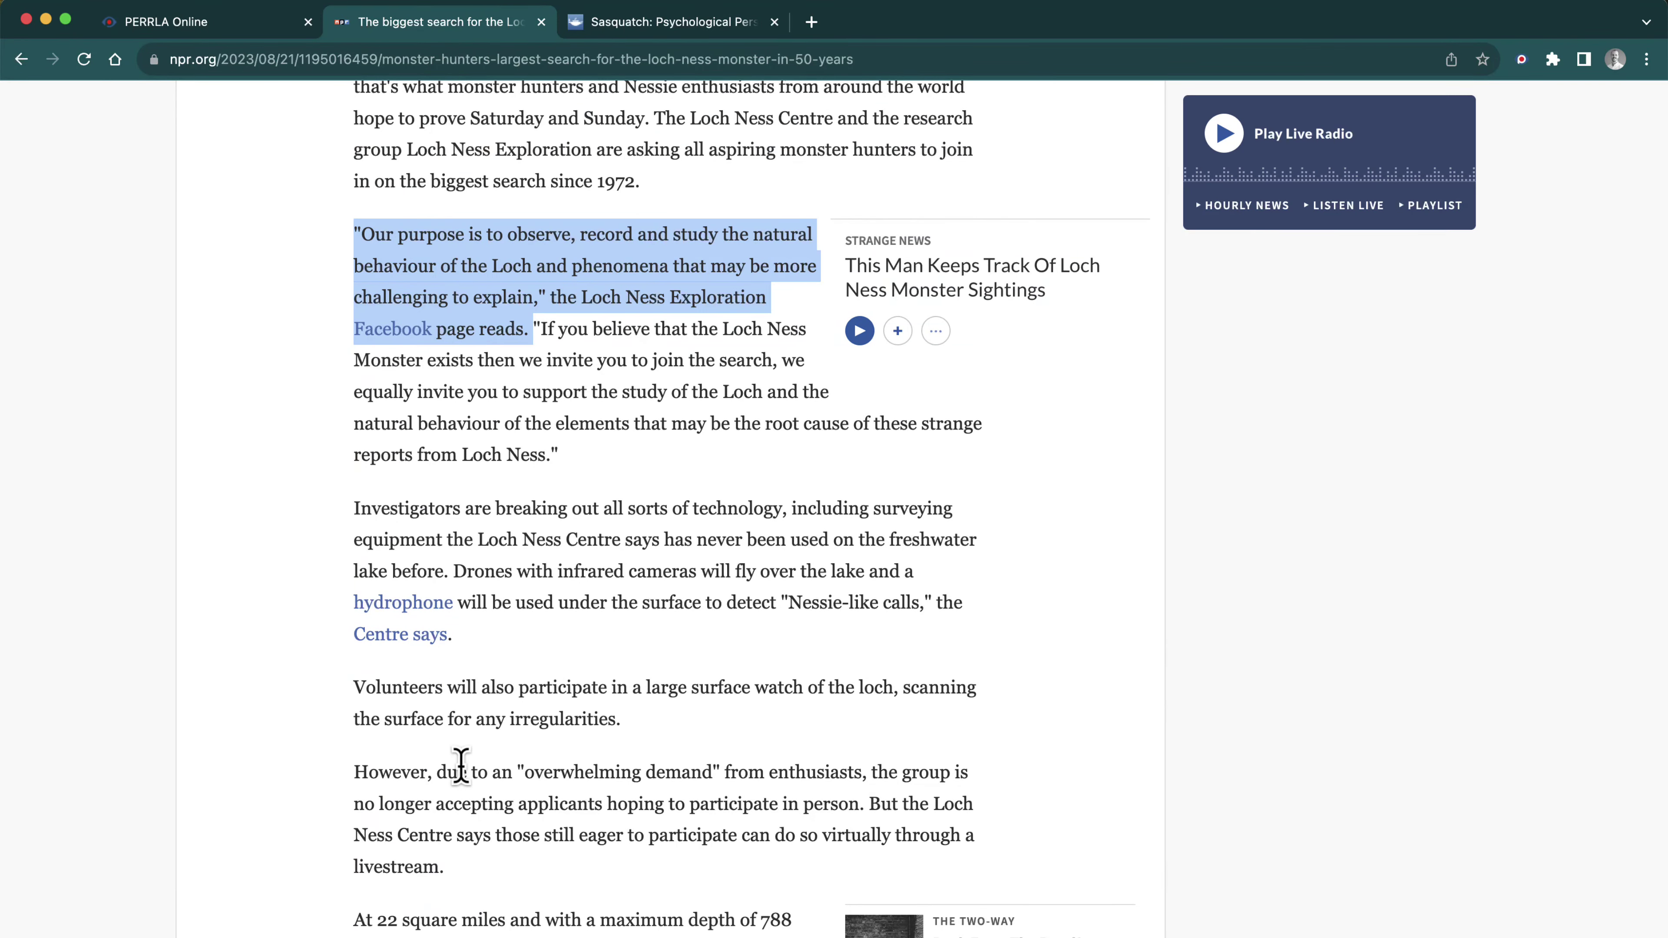
scroll(486, 773, "down", 2)
triple_click(379, 667)
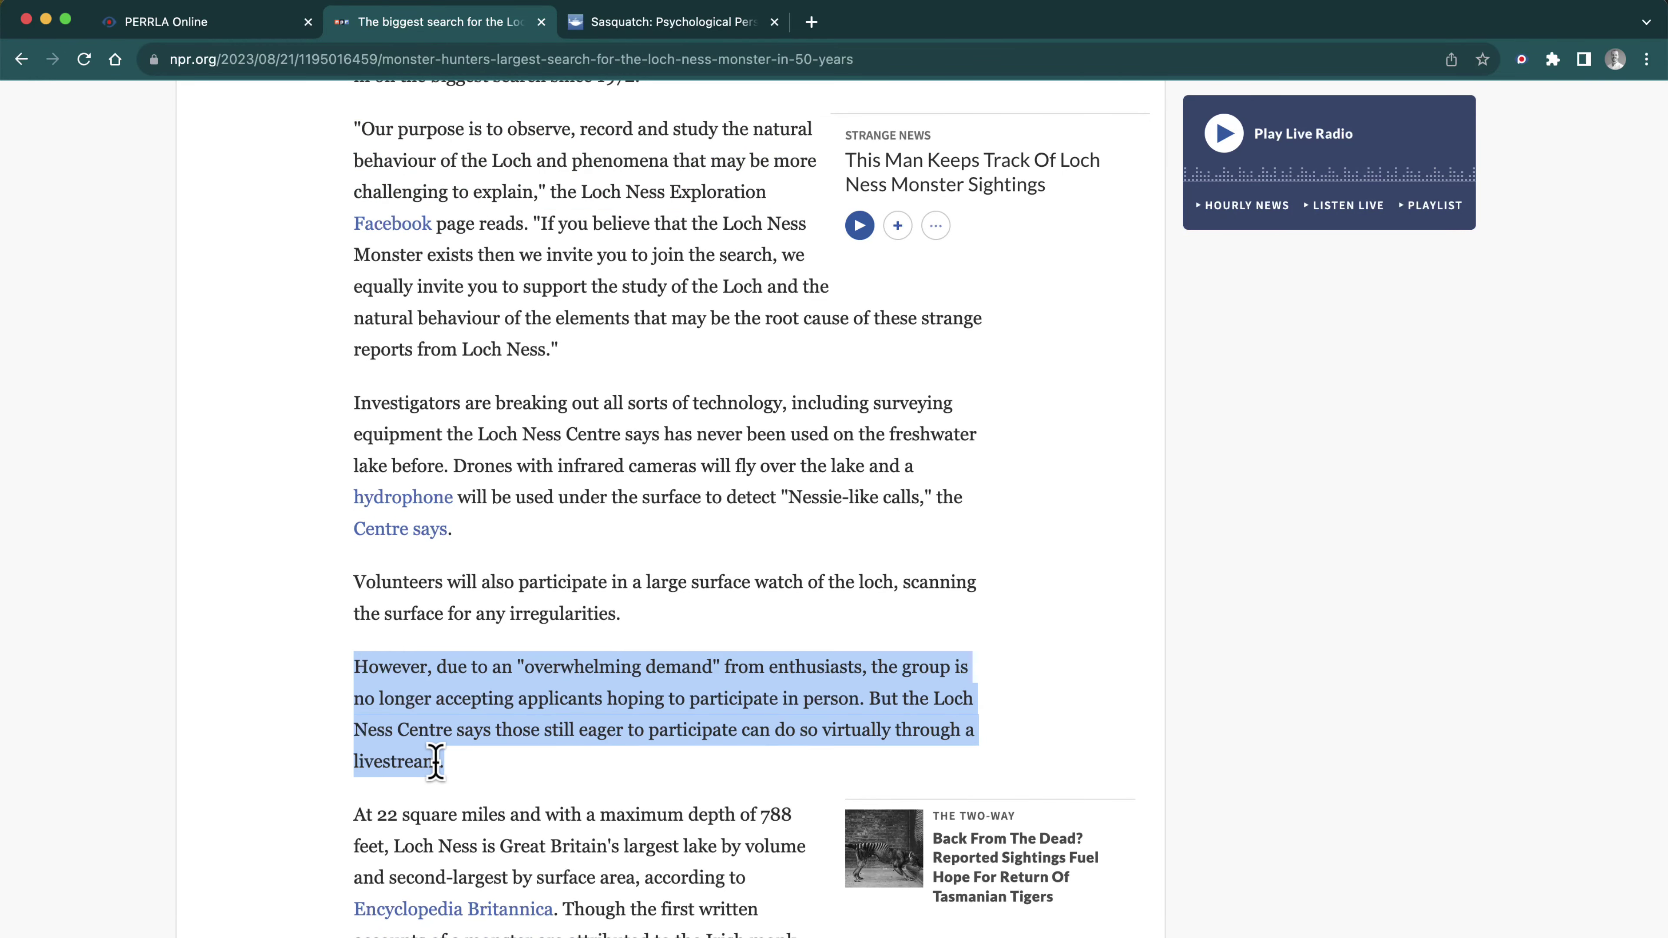
left_click(1521, 59)
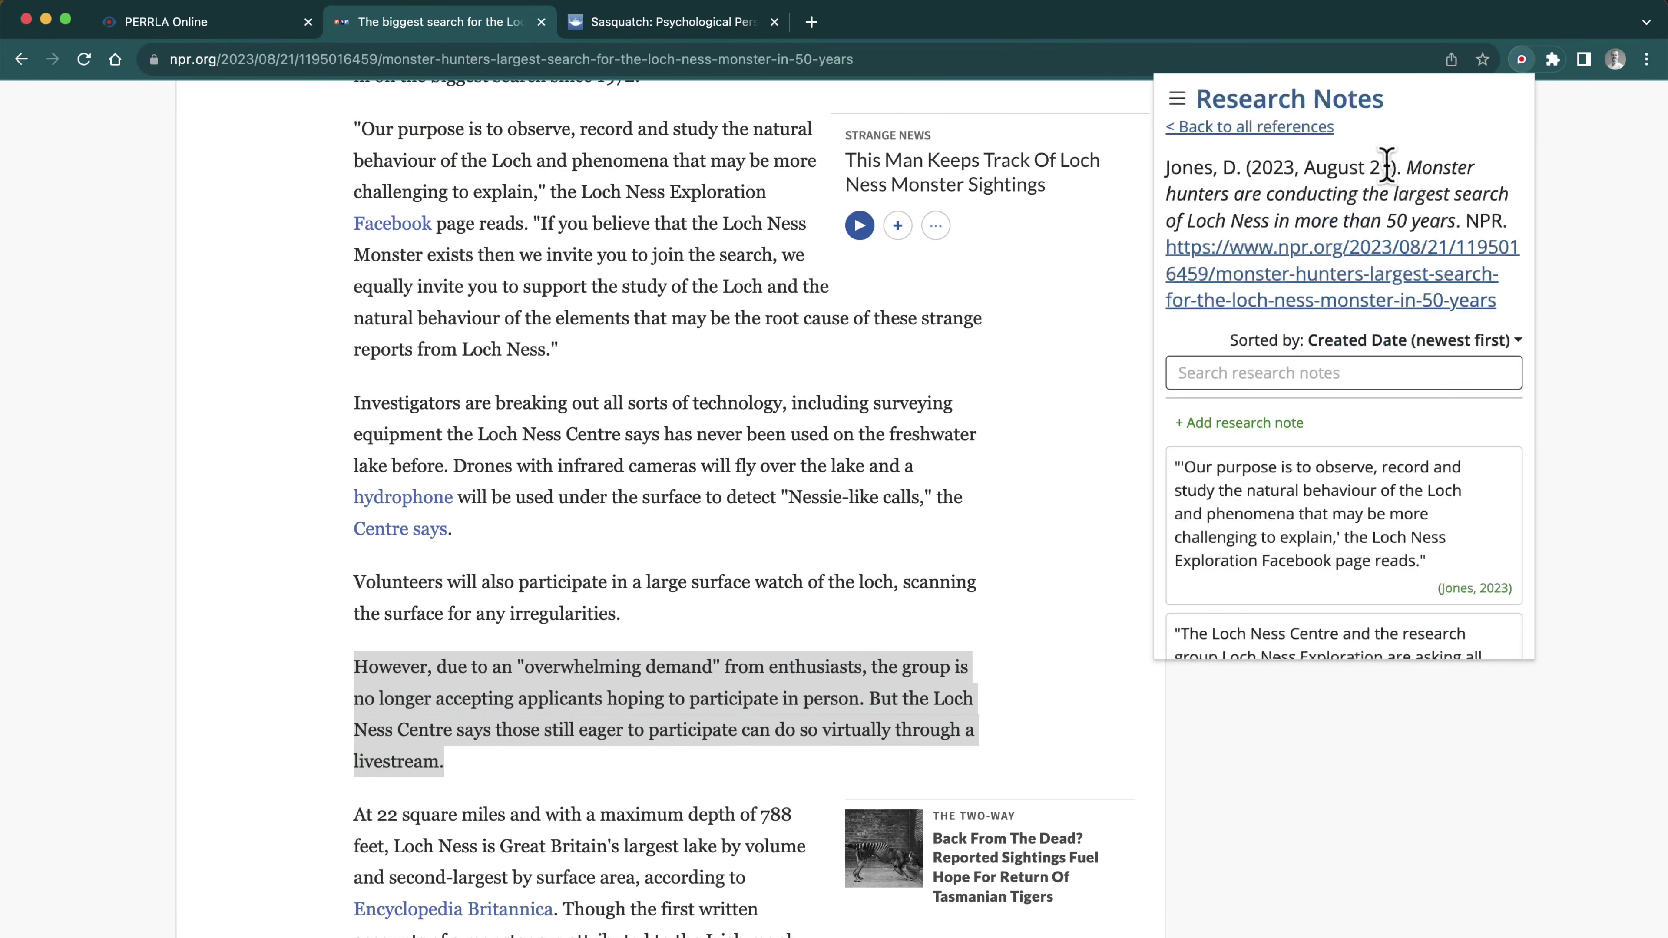
left_click(1309, 426)
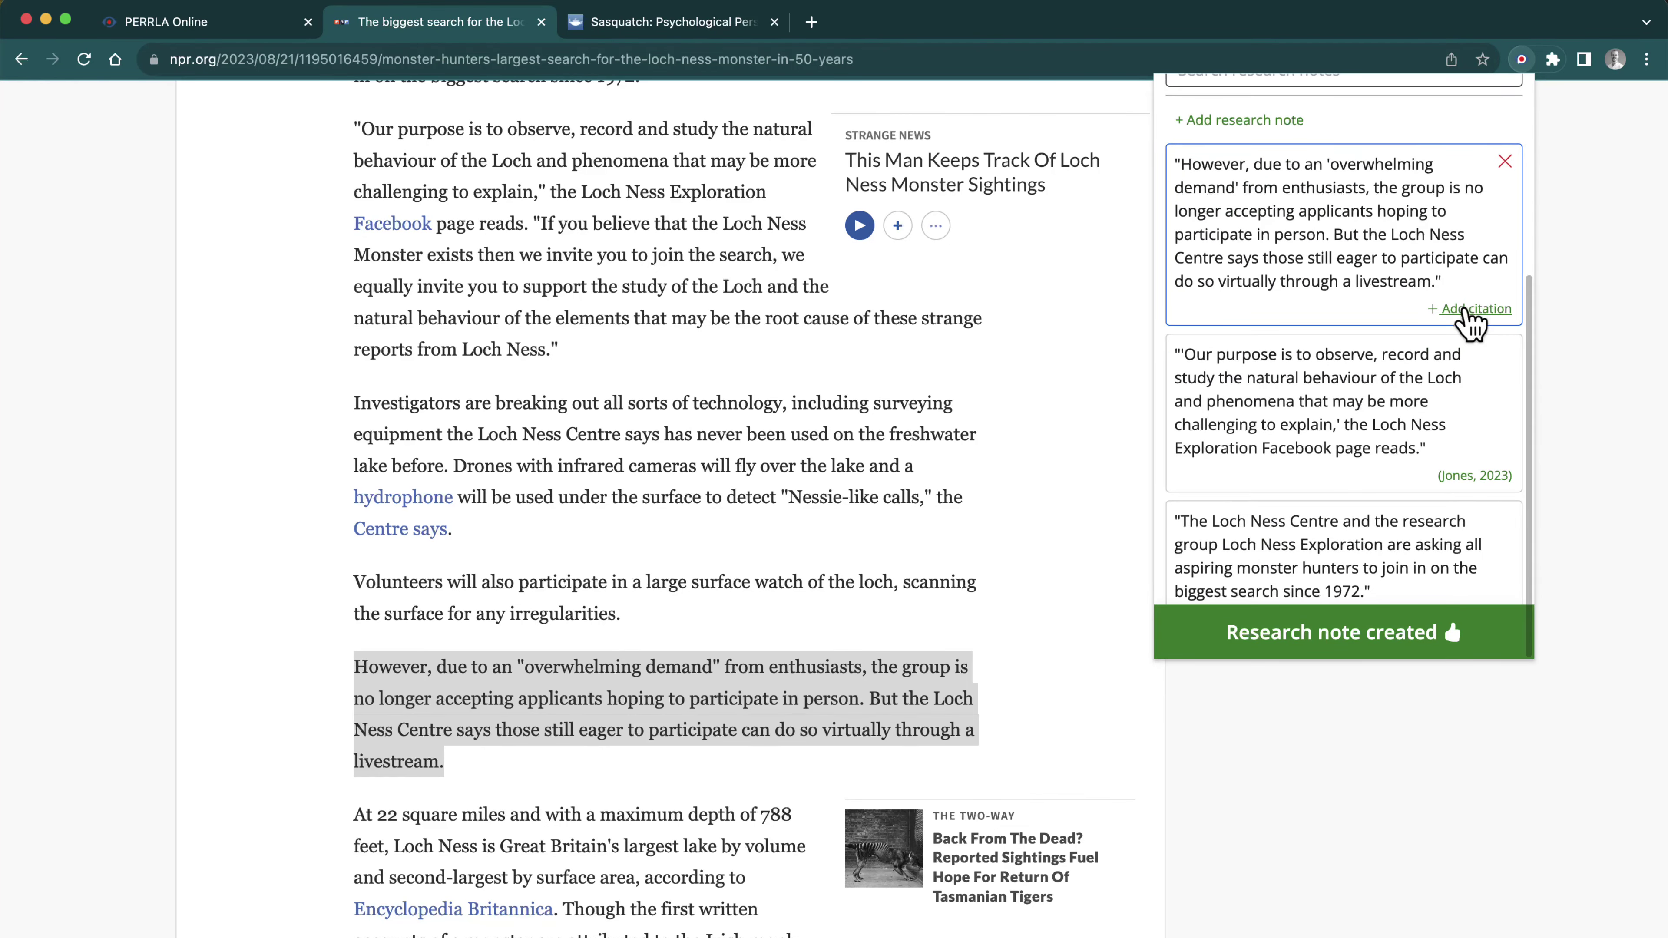
left_click(1469, 320)
left_click(1440, 648)
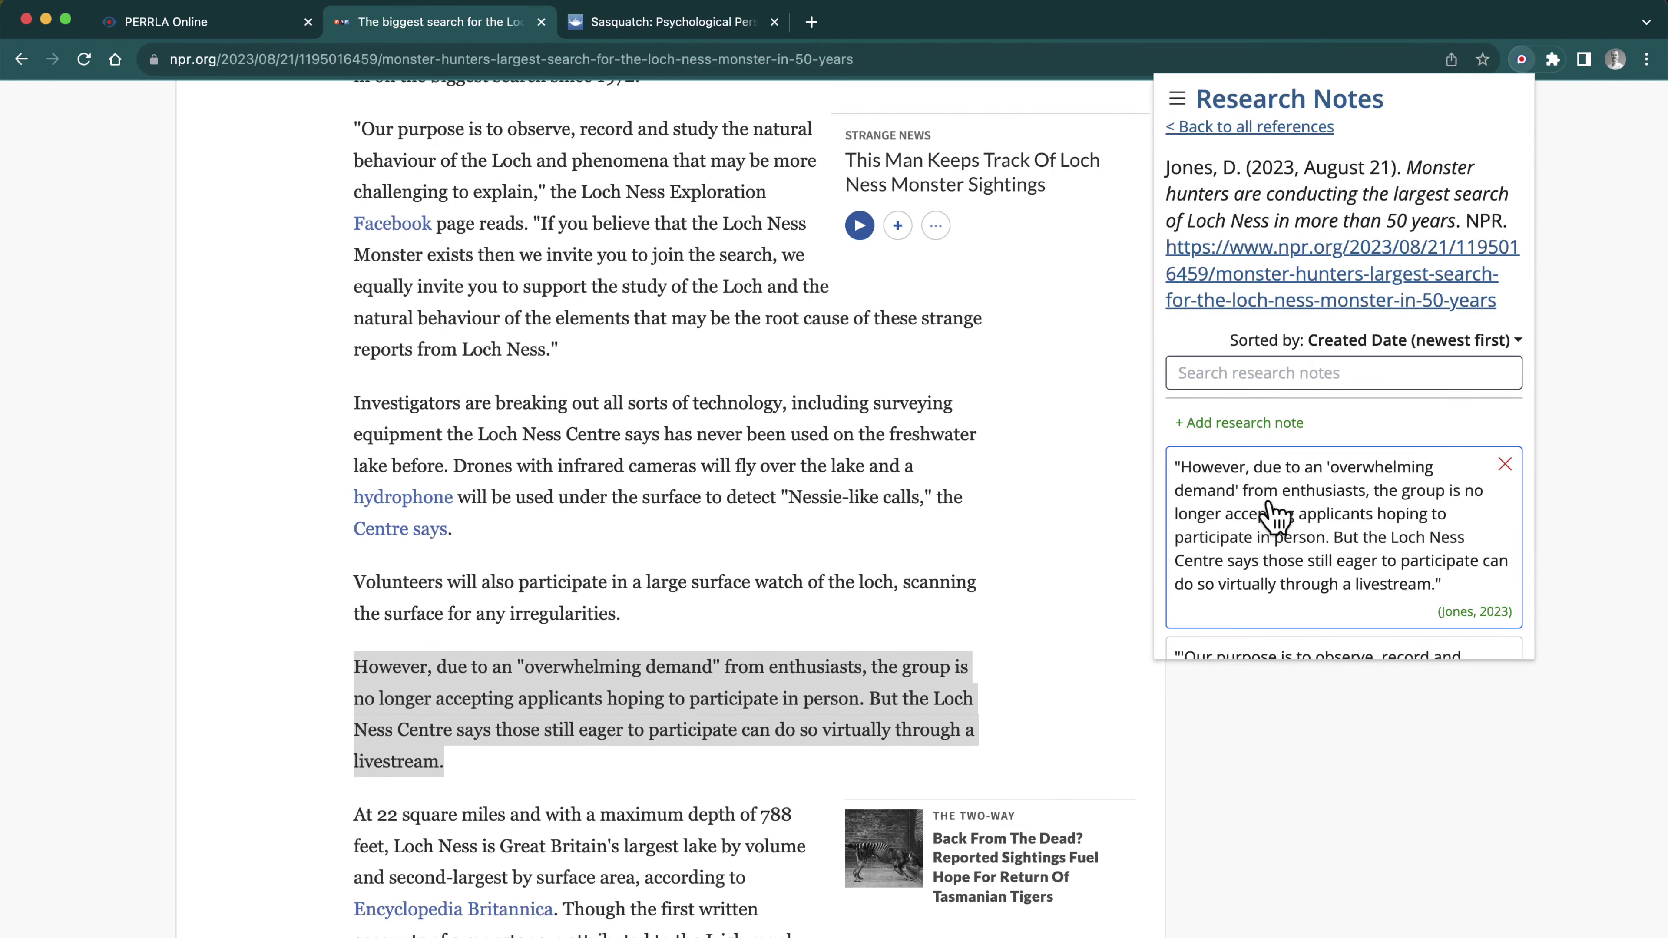
Select the article sentence running from "At 22 square miles" to "according to Encyclopedia Britannica."
scroll(605, 582, "down", 8)
scroll(605, 582, "down", 2)
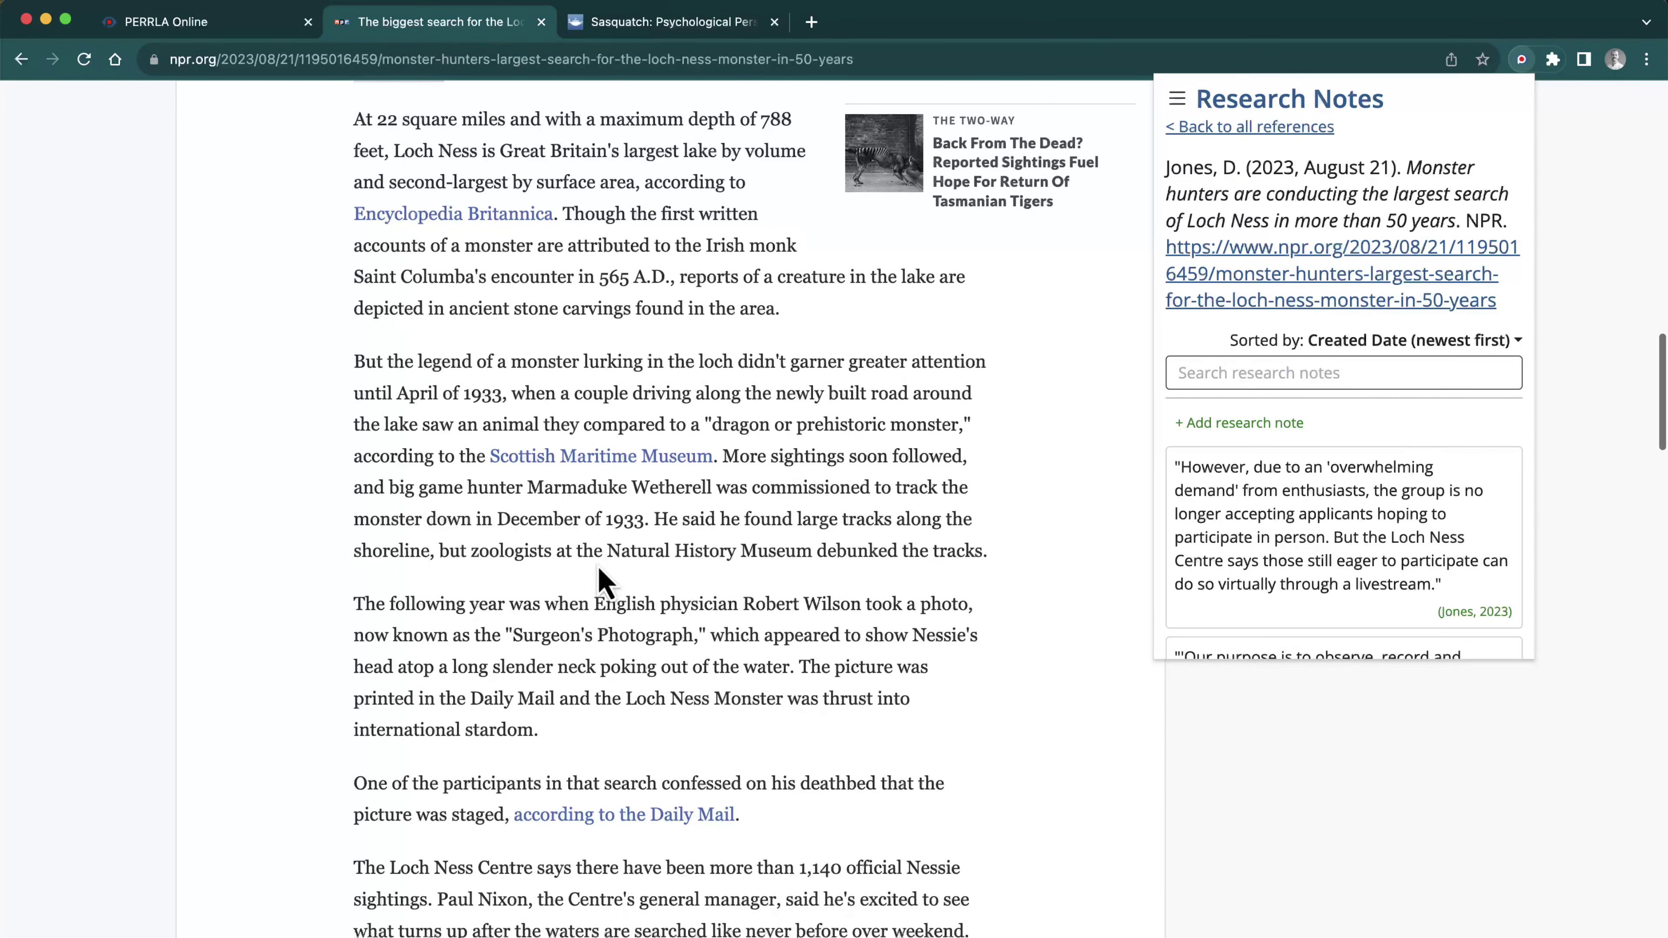
left_click_drag(356, 160, 562, 255)
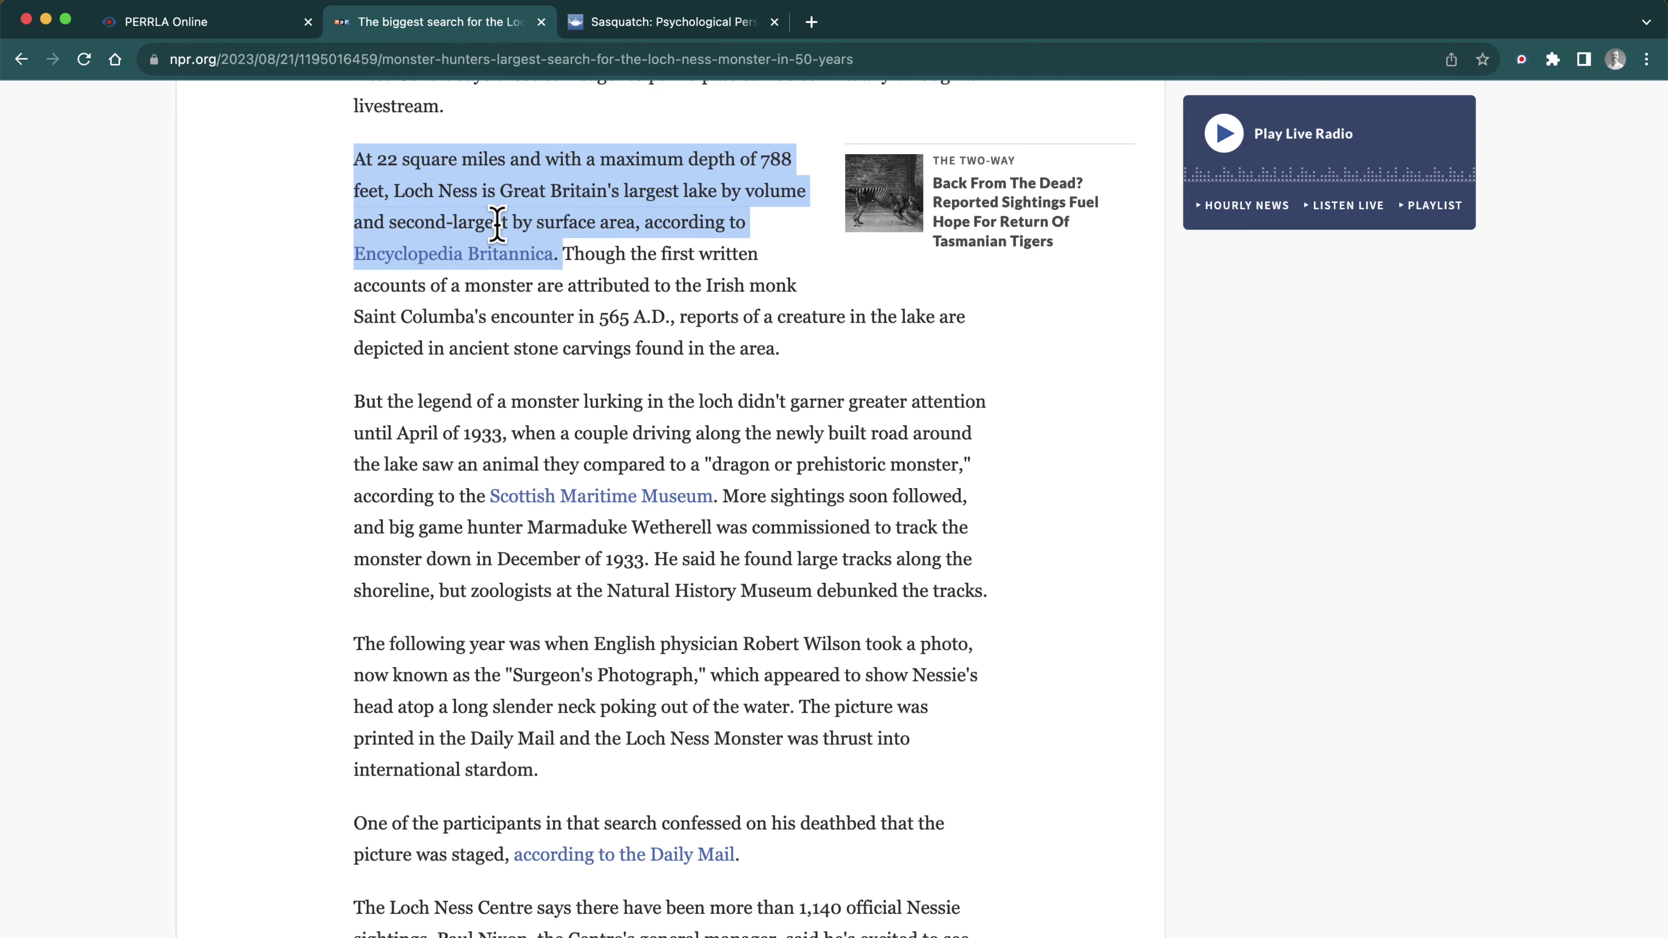
left_click(399, 196)
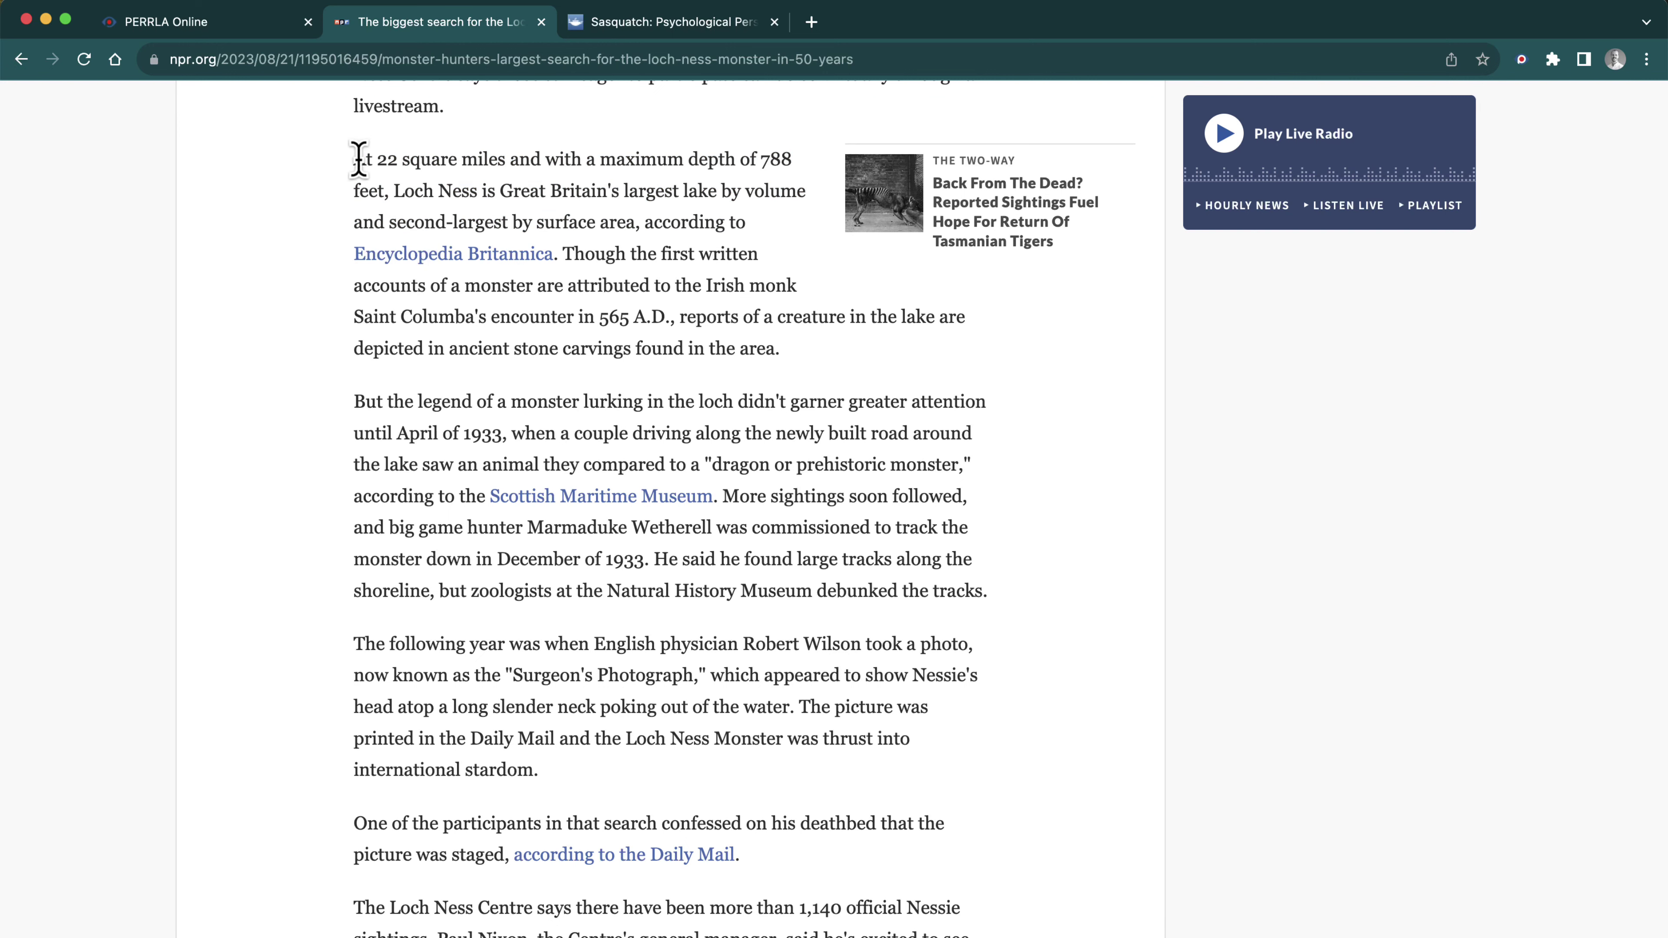
left_click_drag(358, 159, 555, 254)
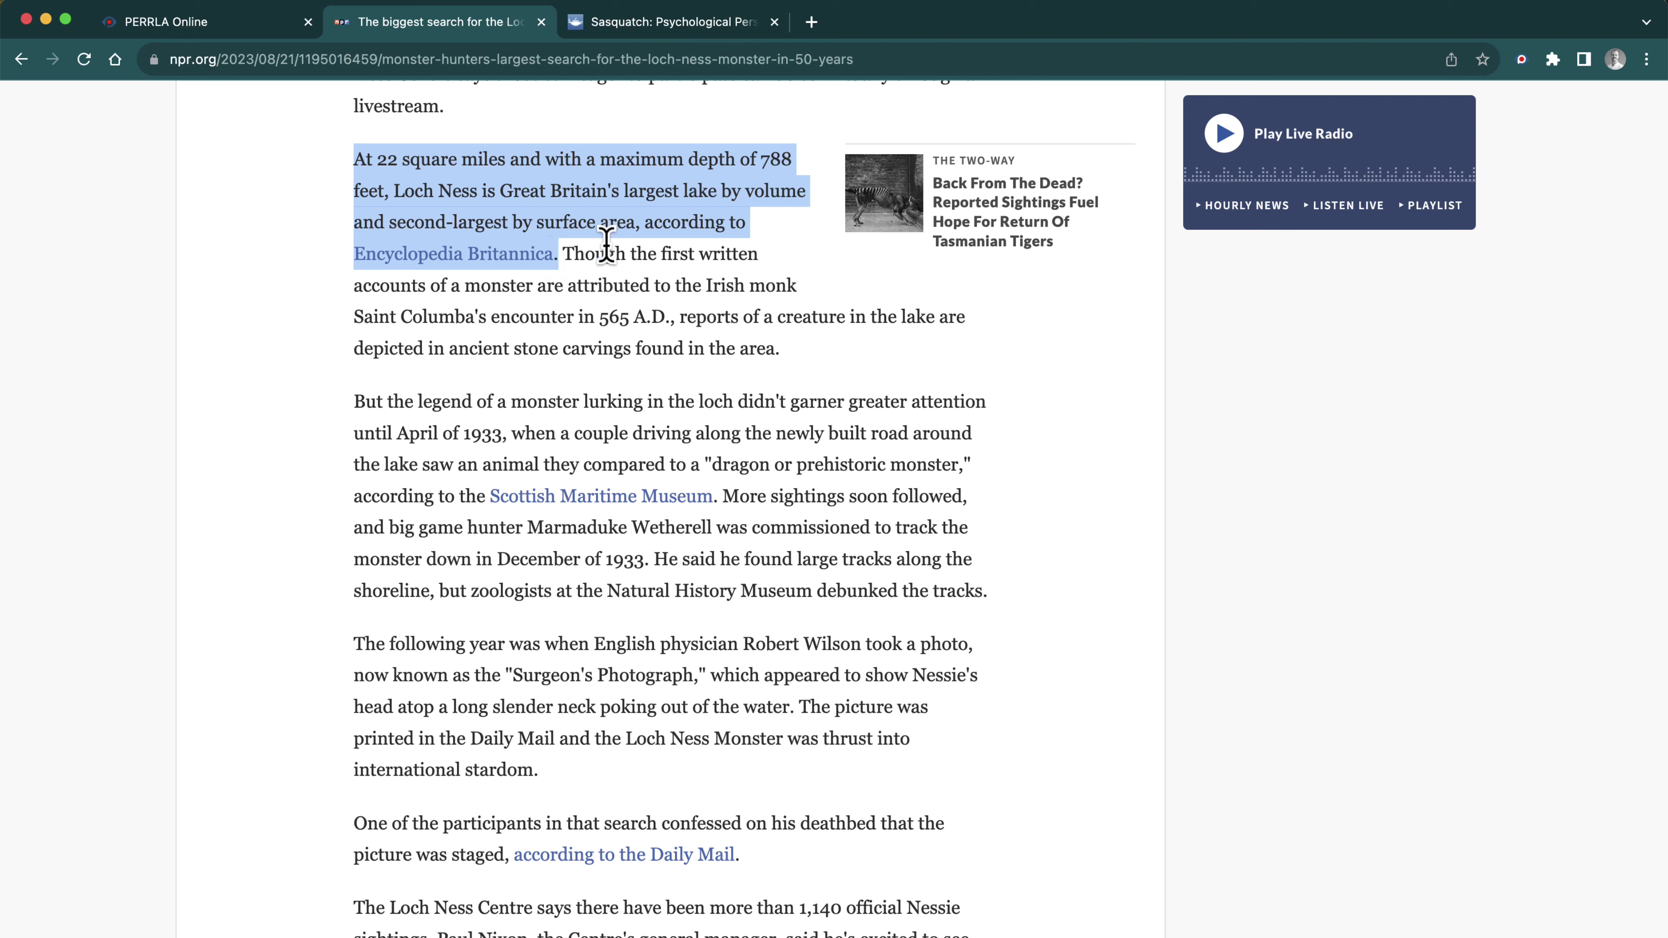
Save the selected Encyclopedia Britannica sentence in quotation marks as a research note and attach a "Not a direct quote" citation
left_click(1521, 59)
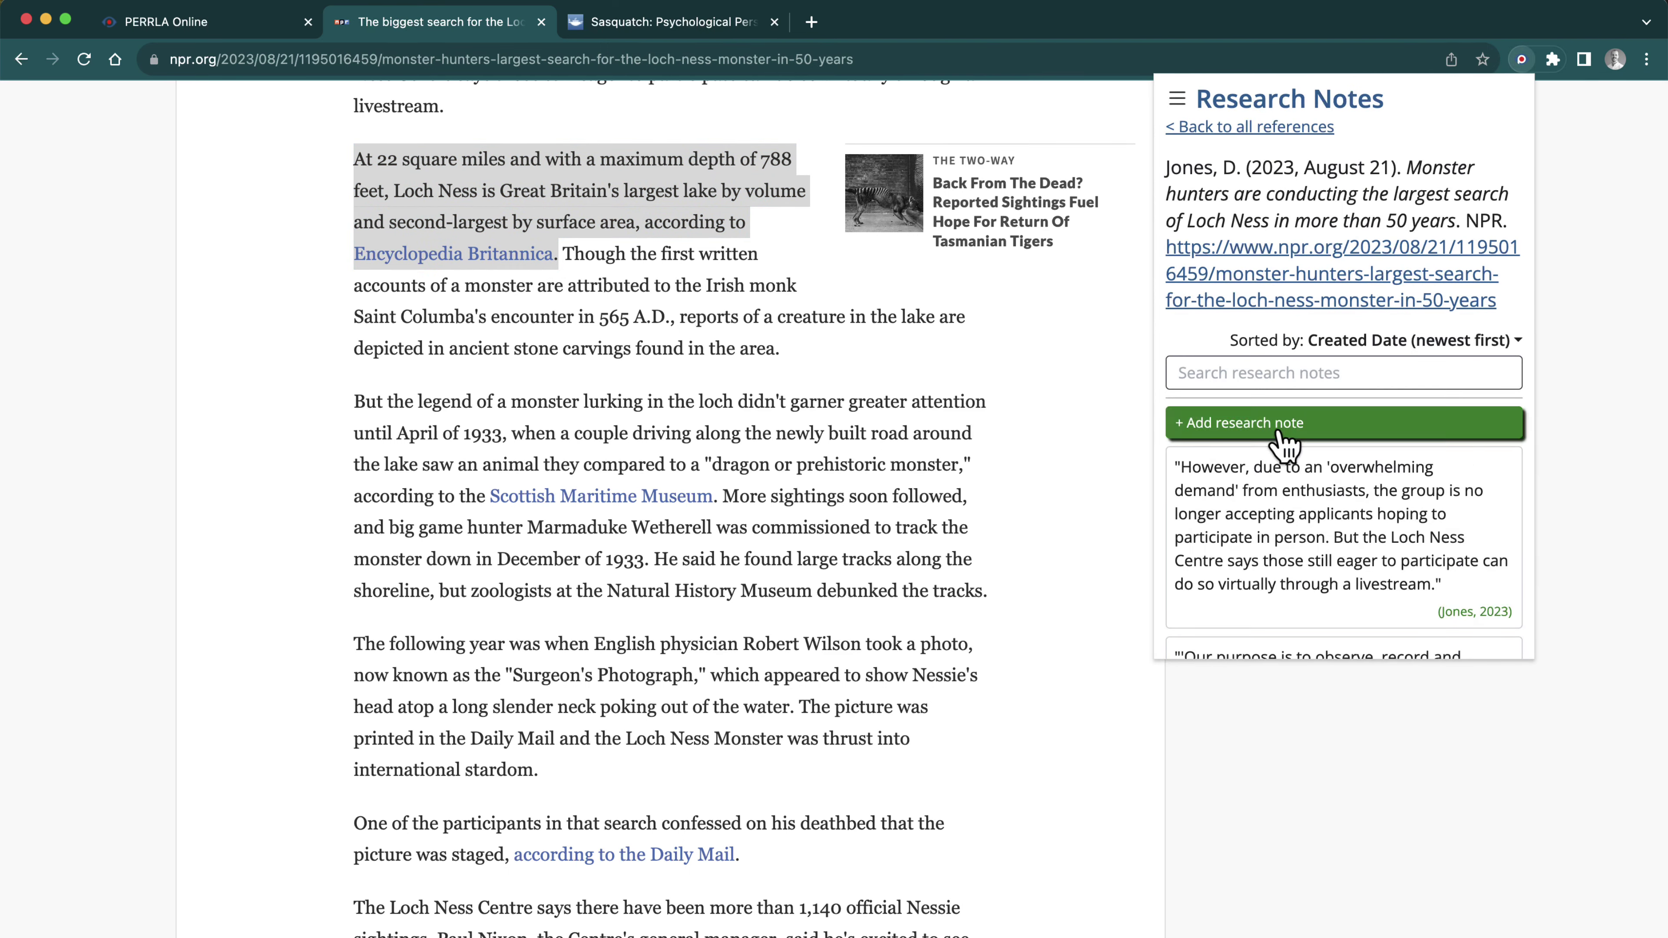
left_click(1281, 434)
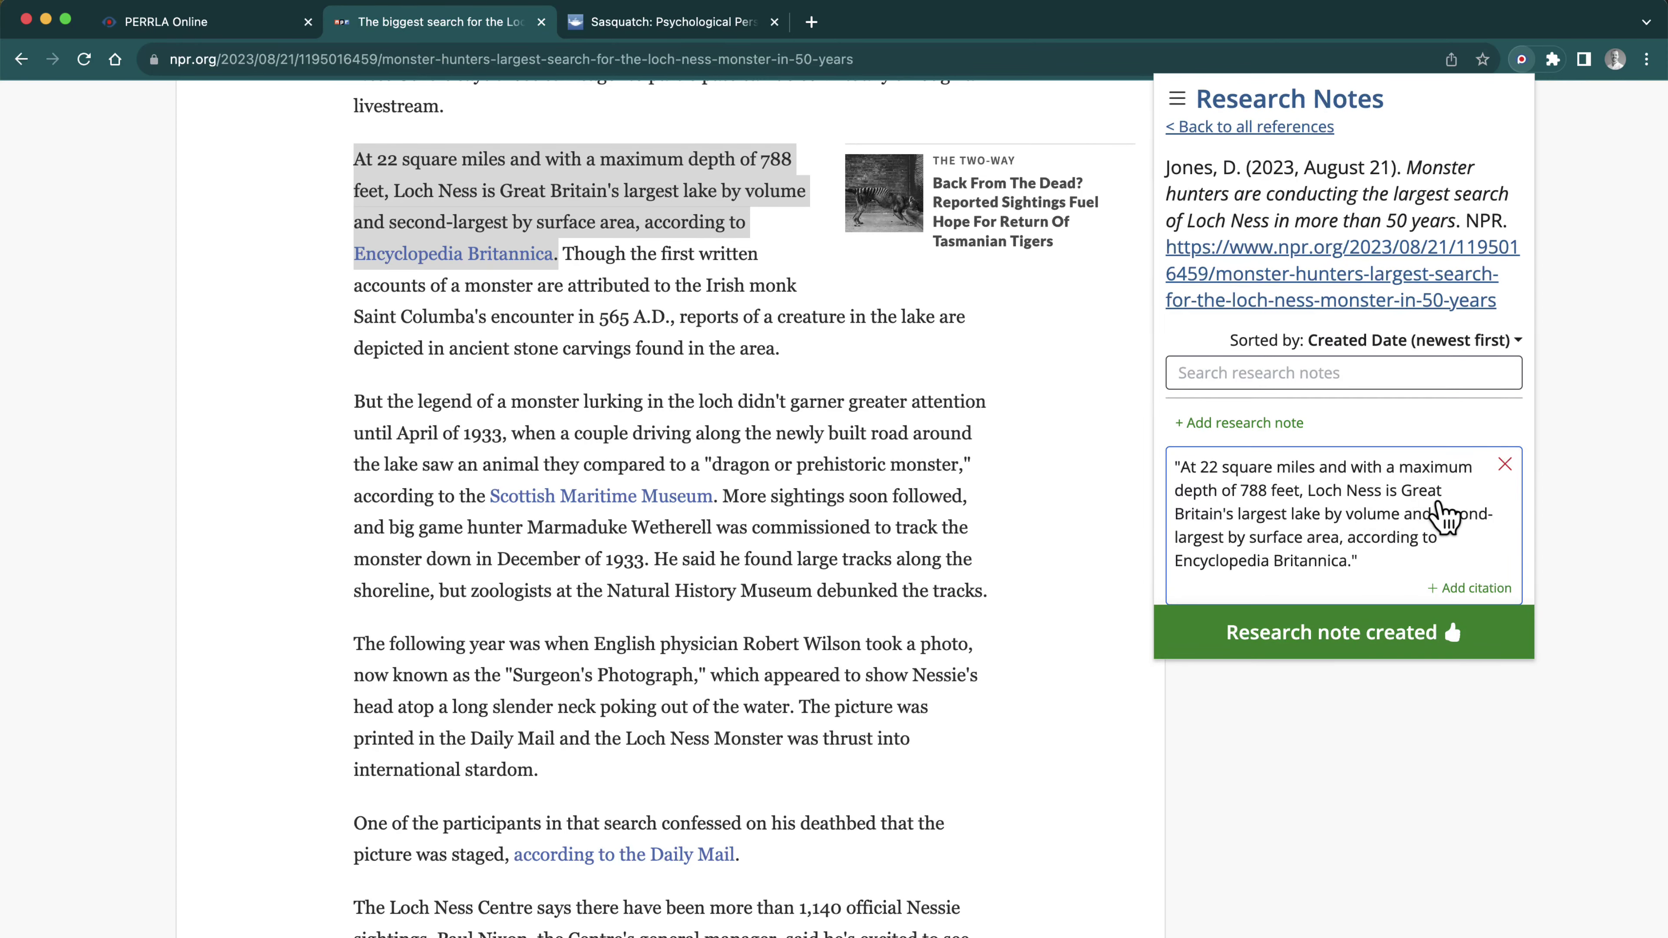
scroll(1445, 515, "down", 3)
left_click(1471, 491)
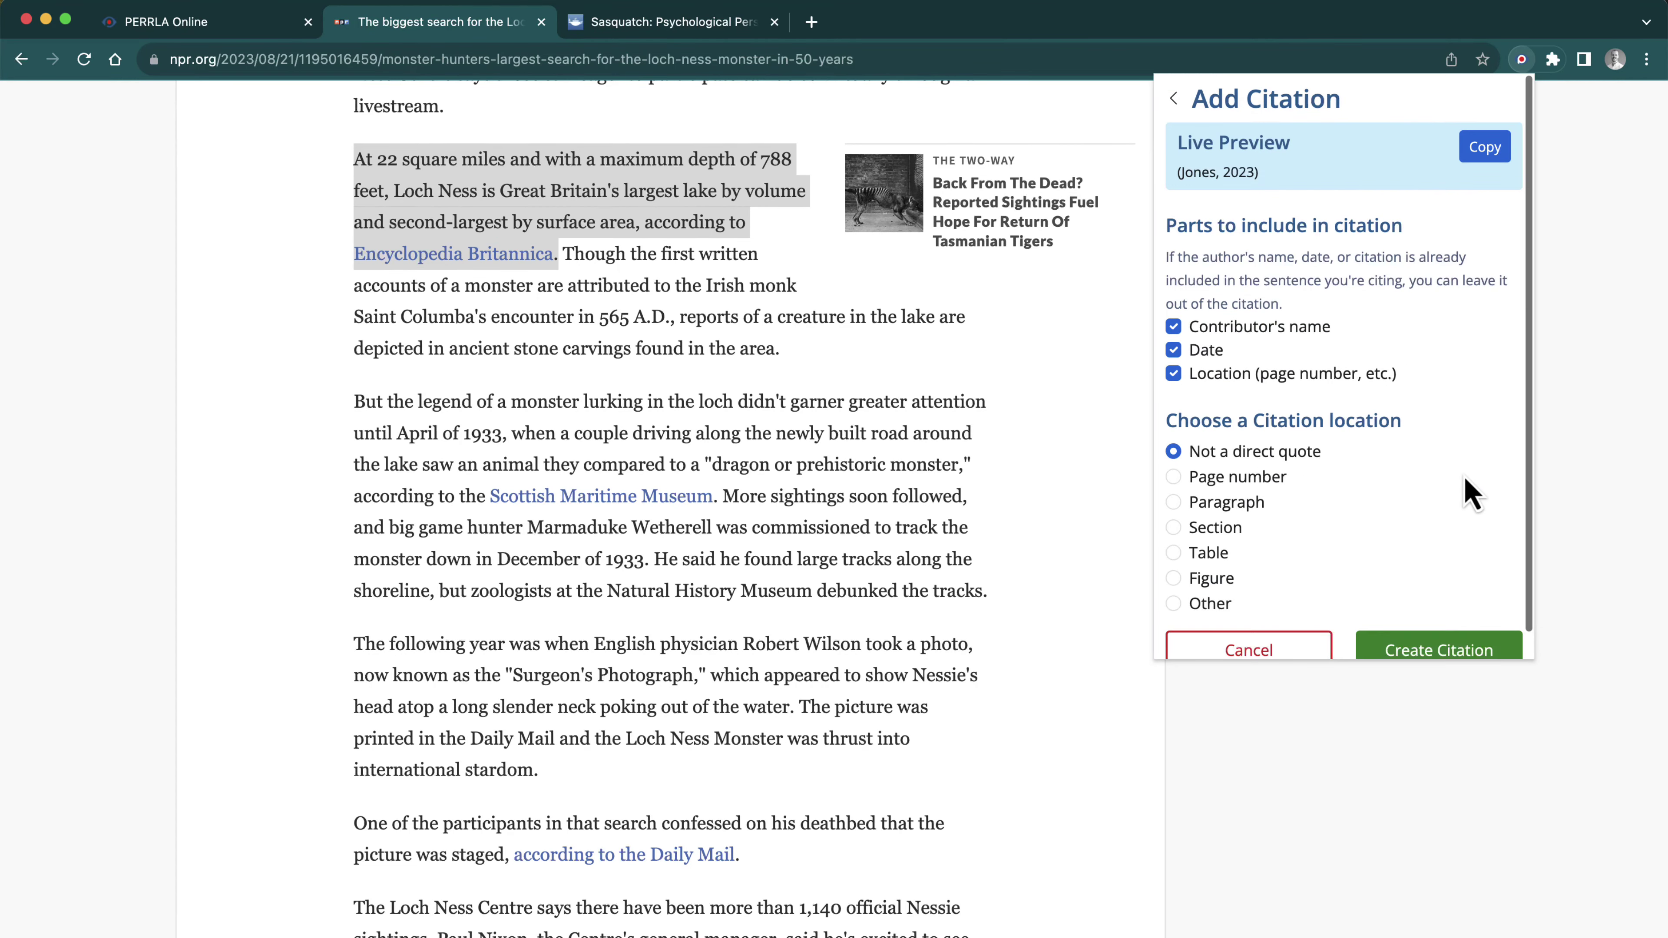
scroll(1464, 525, "down", 1)
left_click(1438, 631)
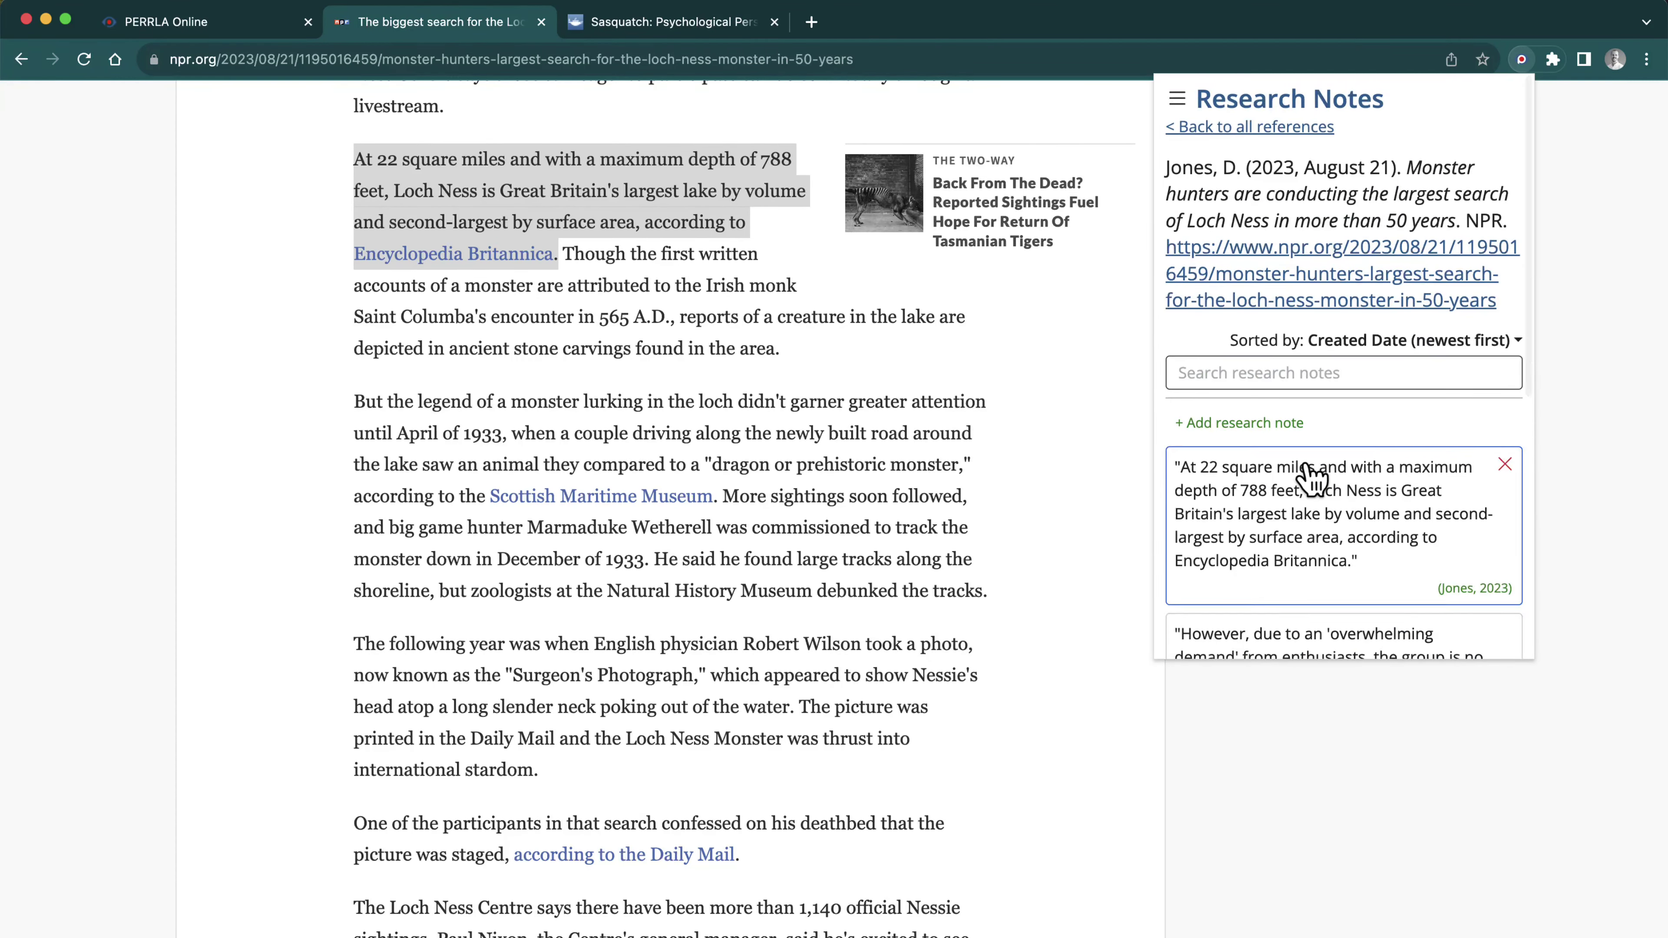
Look through the research notes saved for the NPR Loch Ness reference and close the extension
scroll(1311, 476, "down", 4)
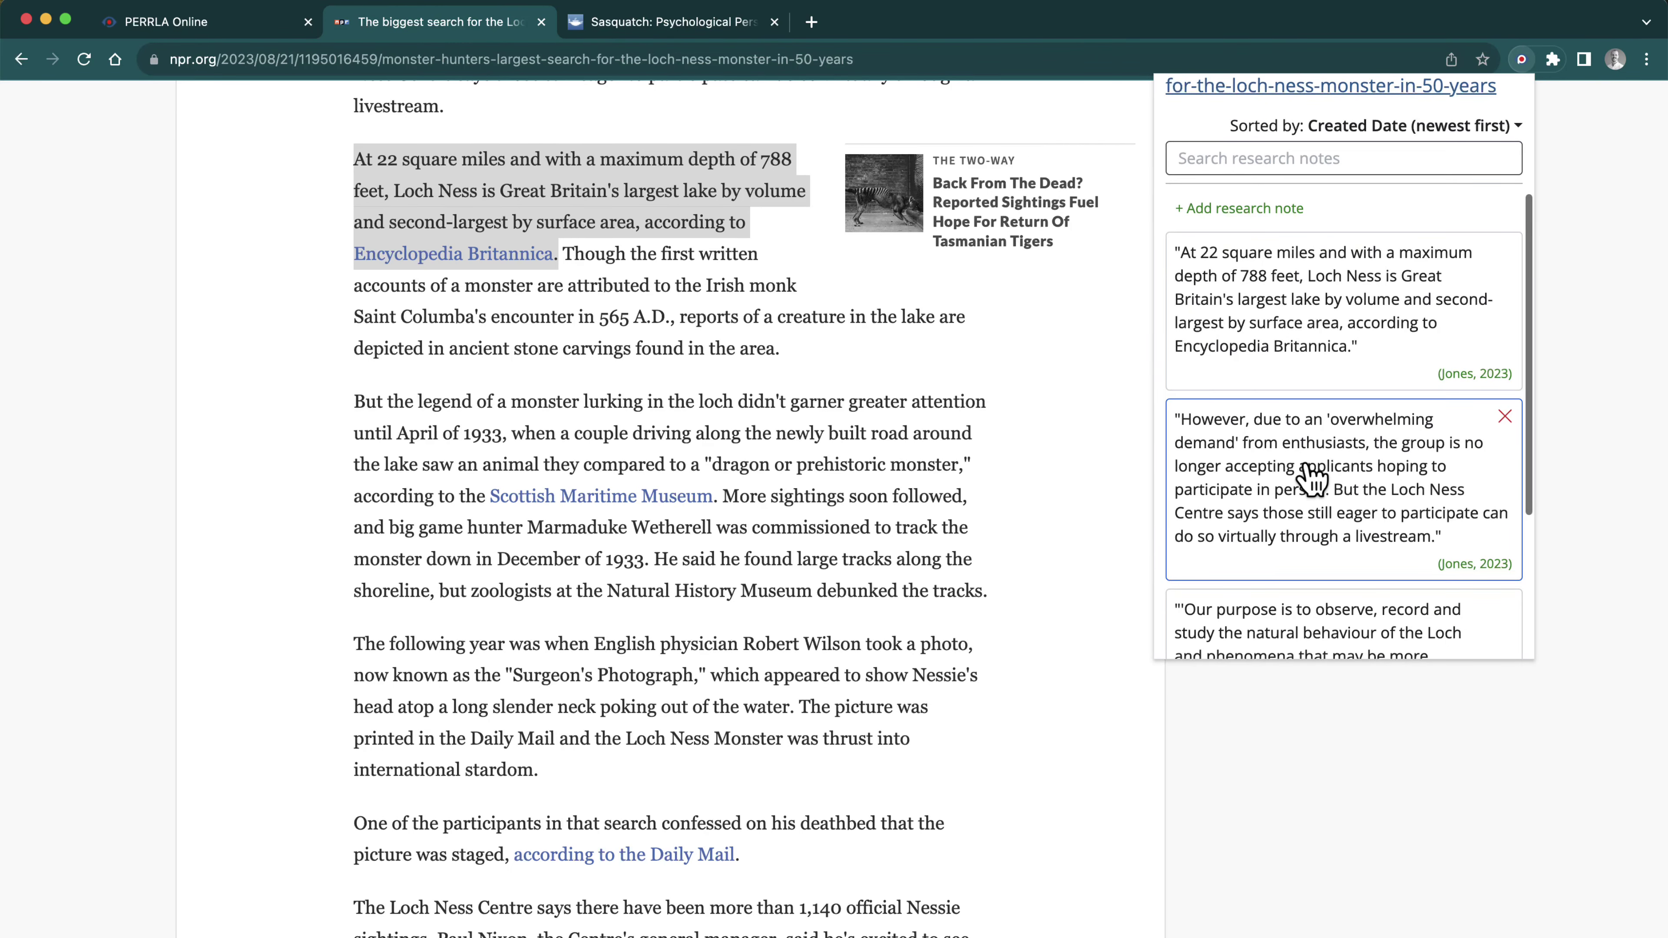
scroll(1310, 476, "down", 3)
scroll(1310, 476, "up", 5)
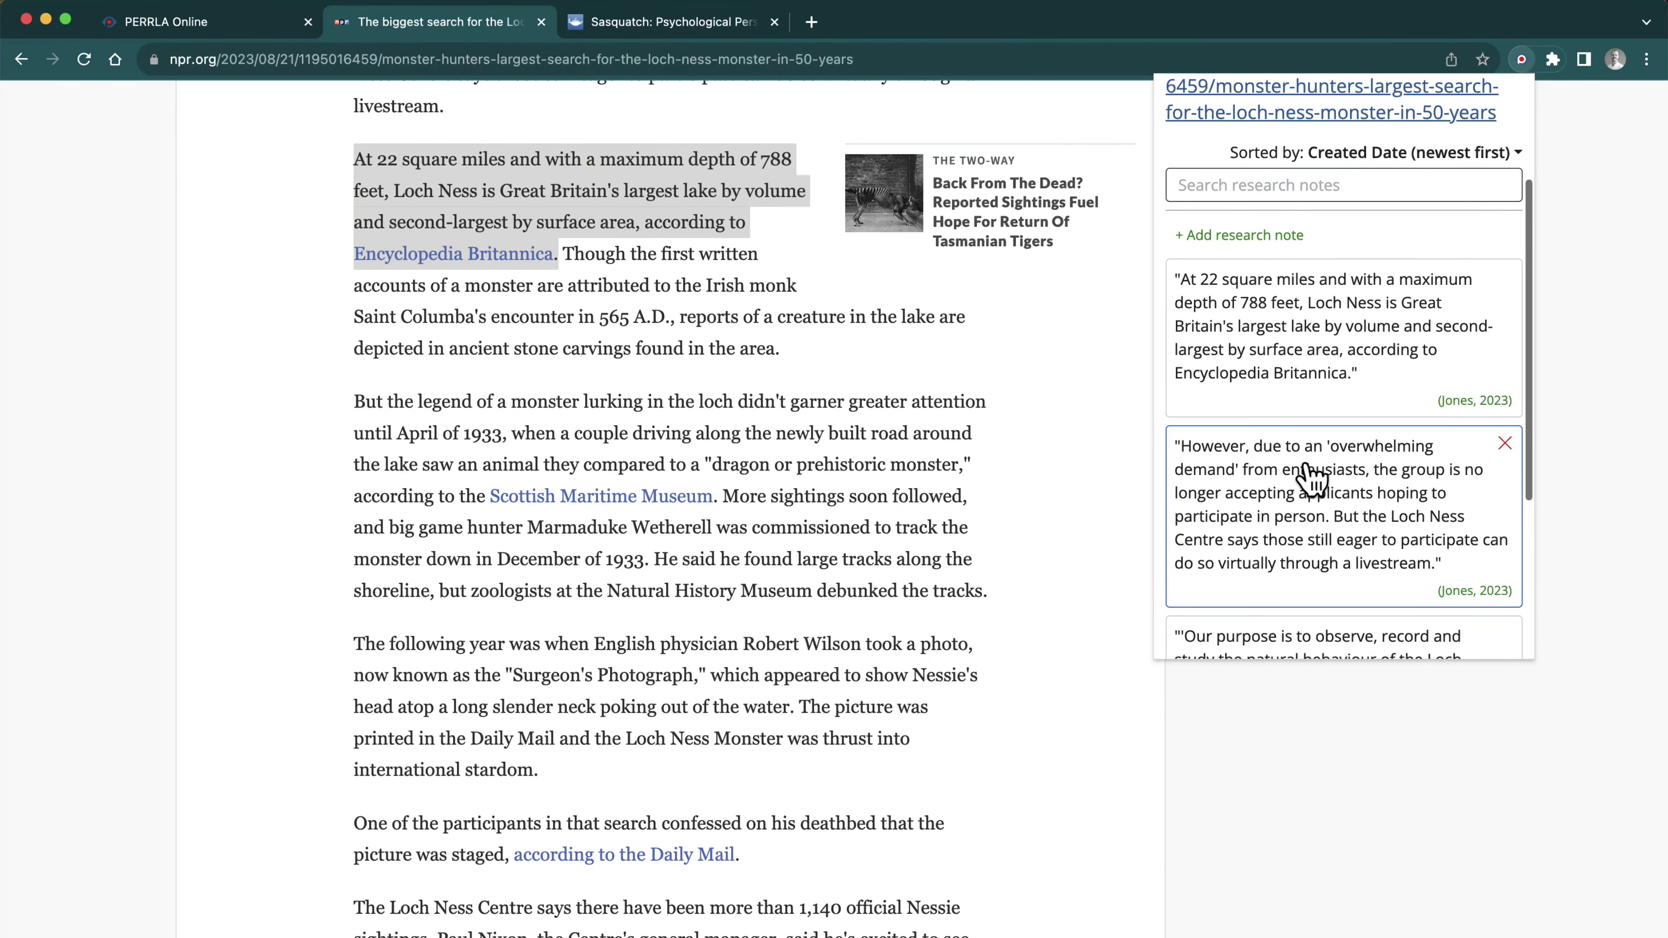
scroll(1310, 477, "down", 5)
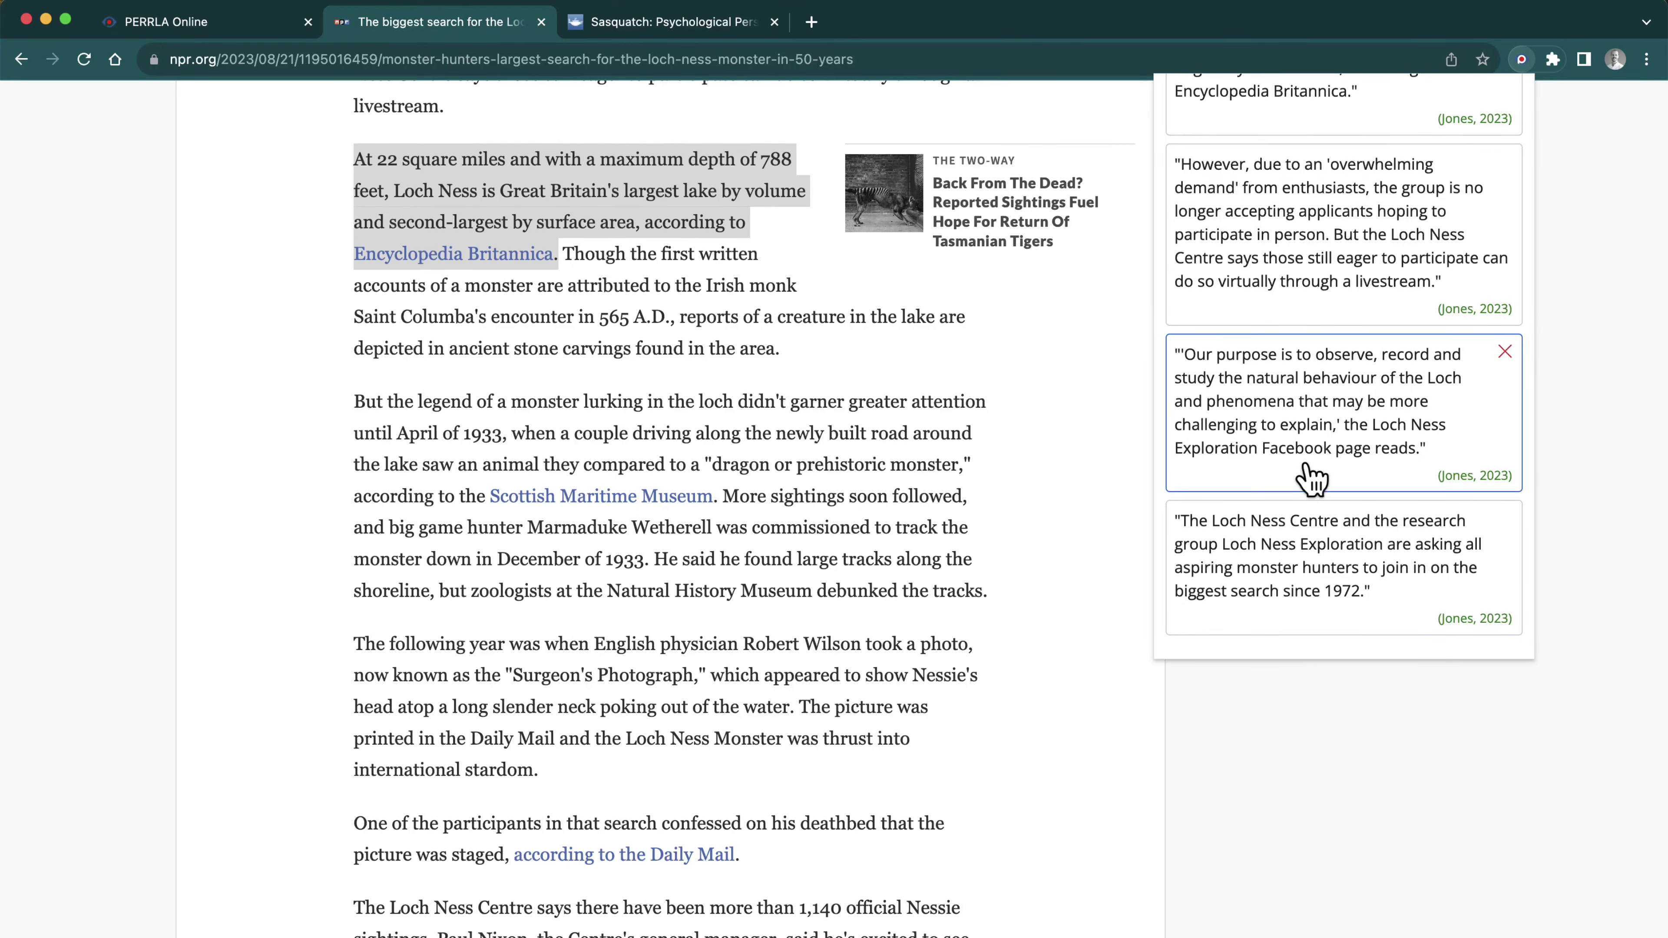
scroll(1247, 500, "up", 8)
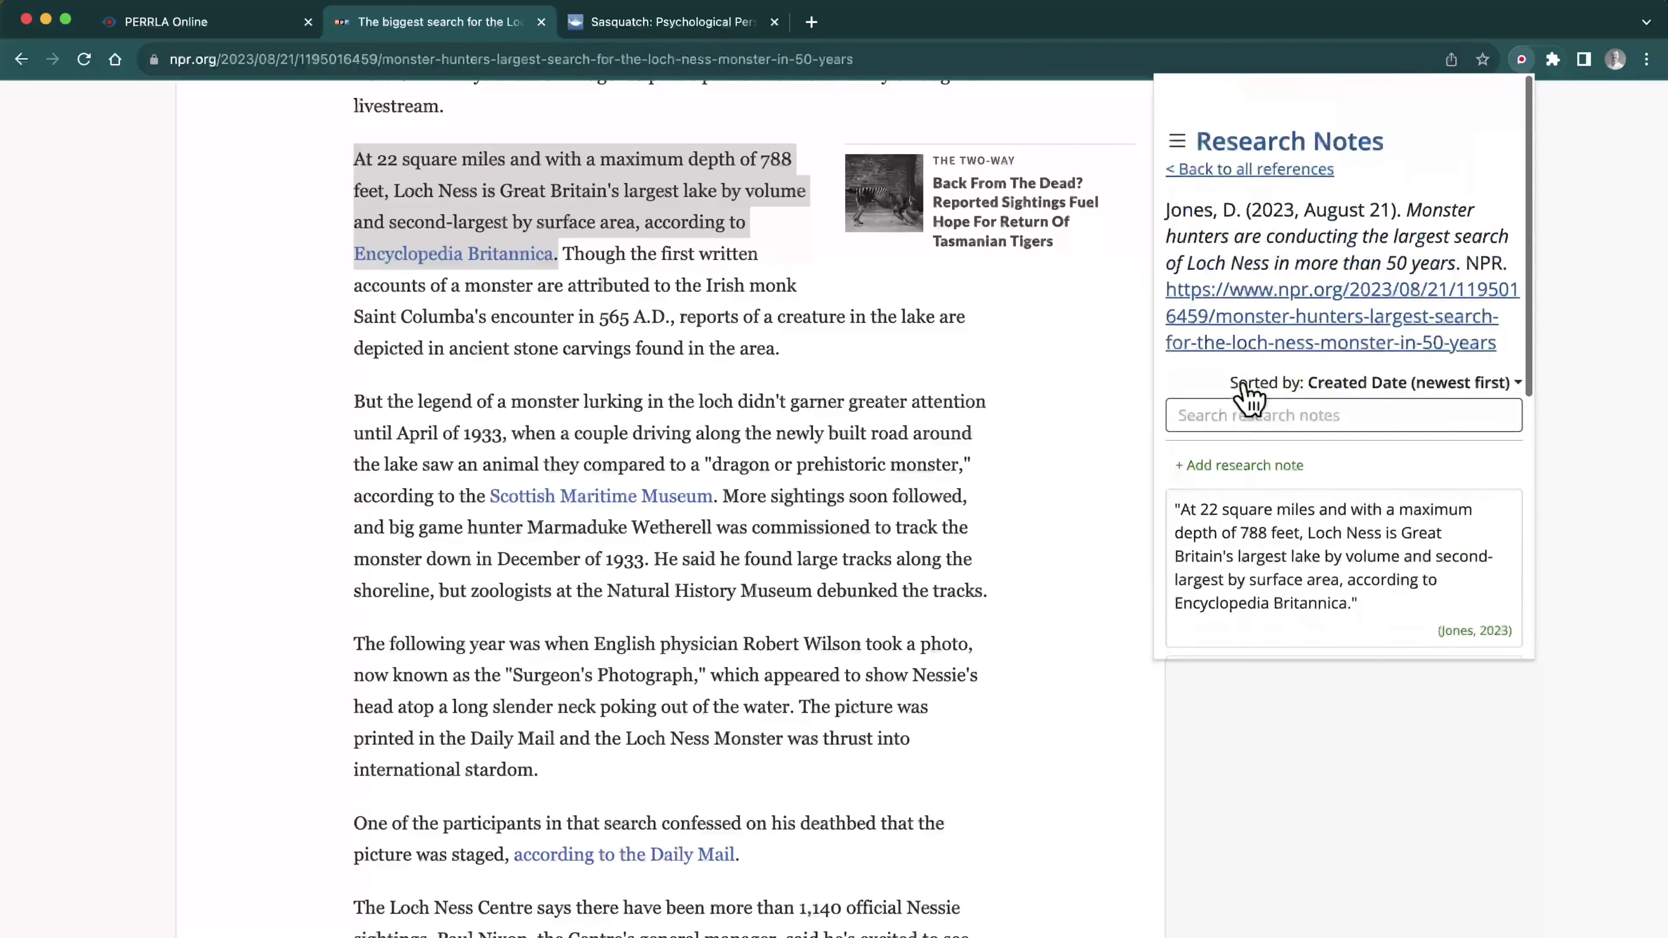
left_click(1097, 355)
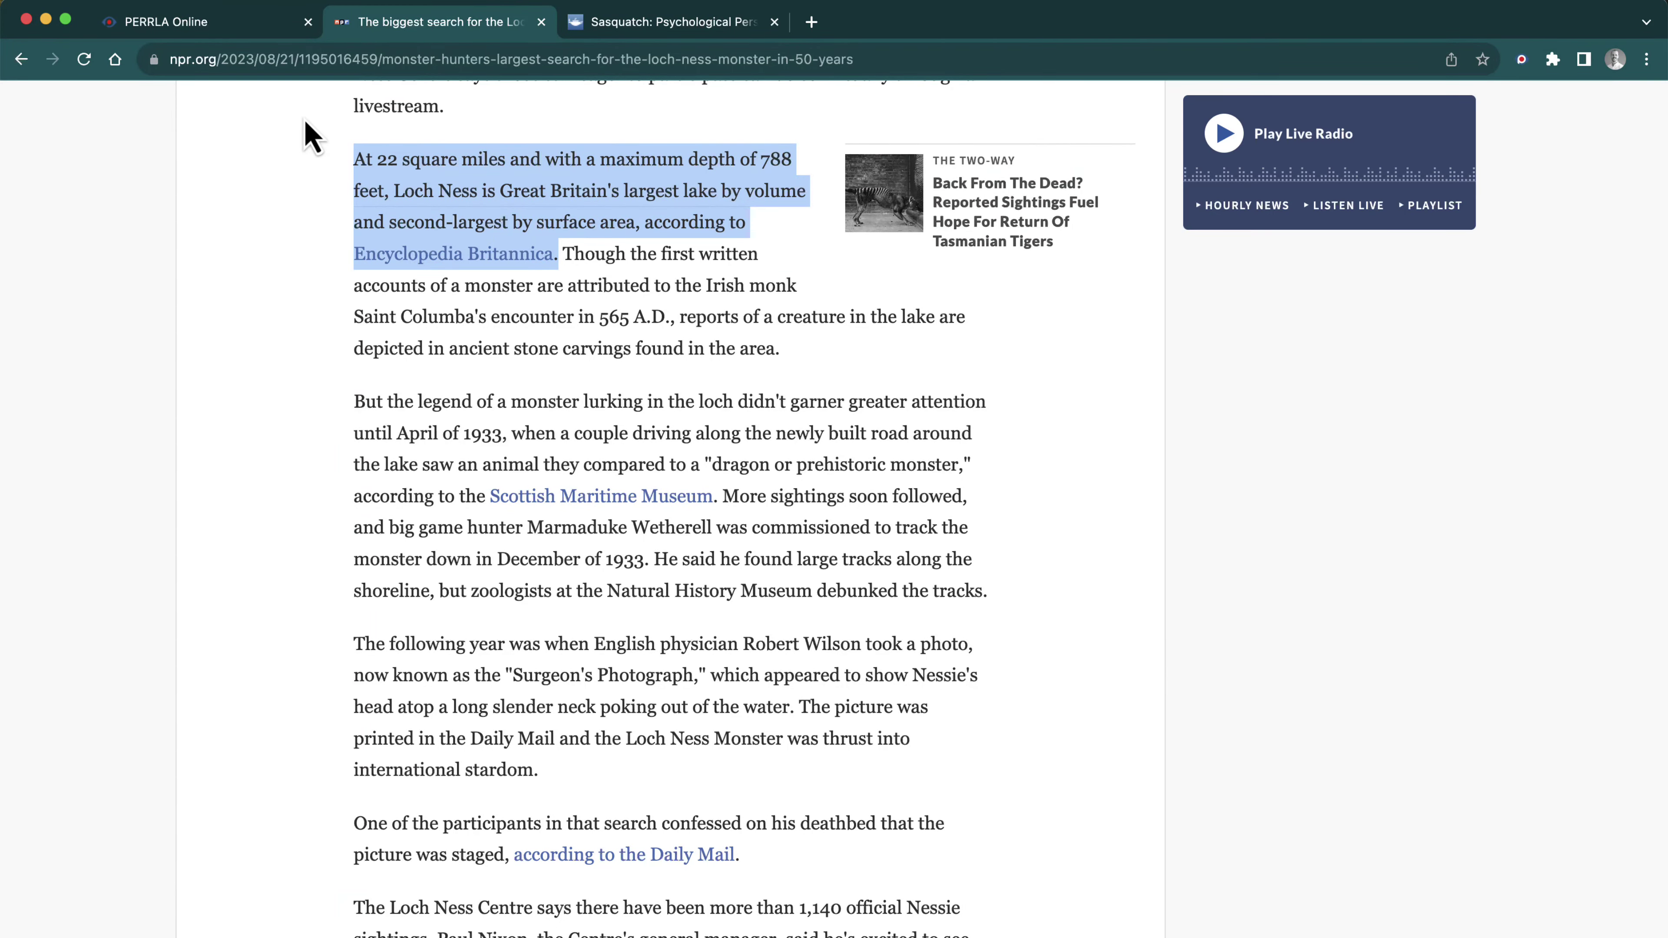
Switch to PERRLA Online, open the paper "Sasquatch: The Truth Revealed" and place the cursor at the start of its body
left_click(198, 21)
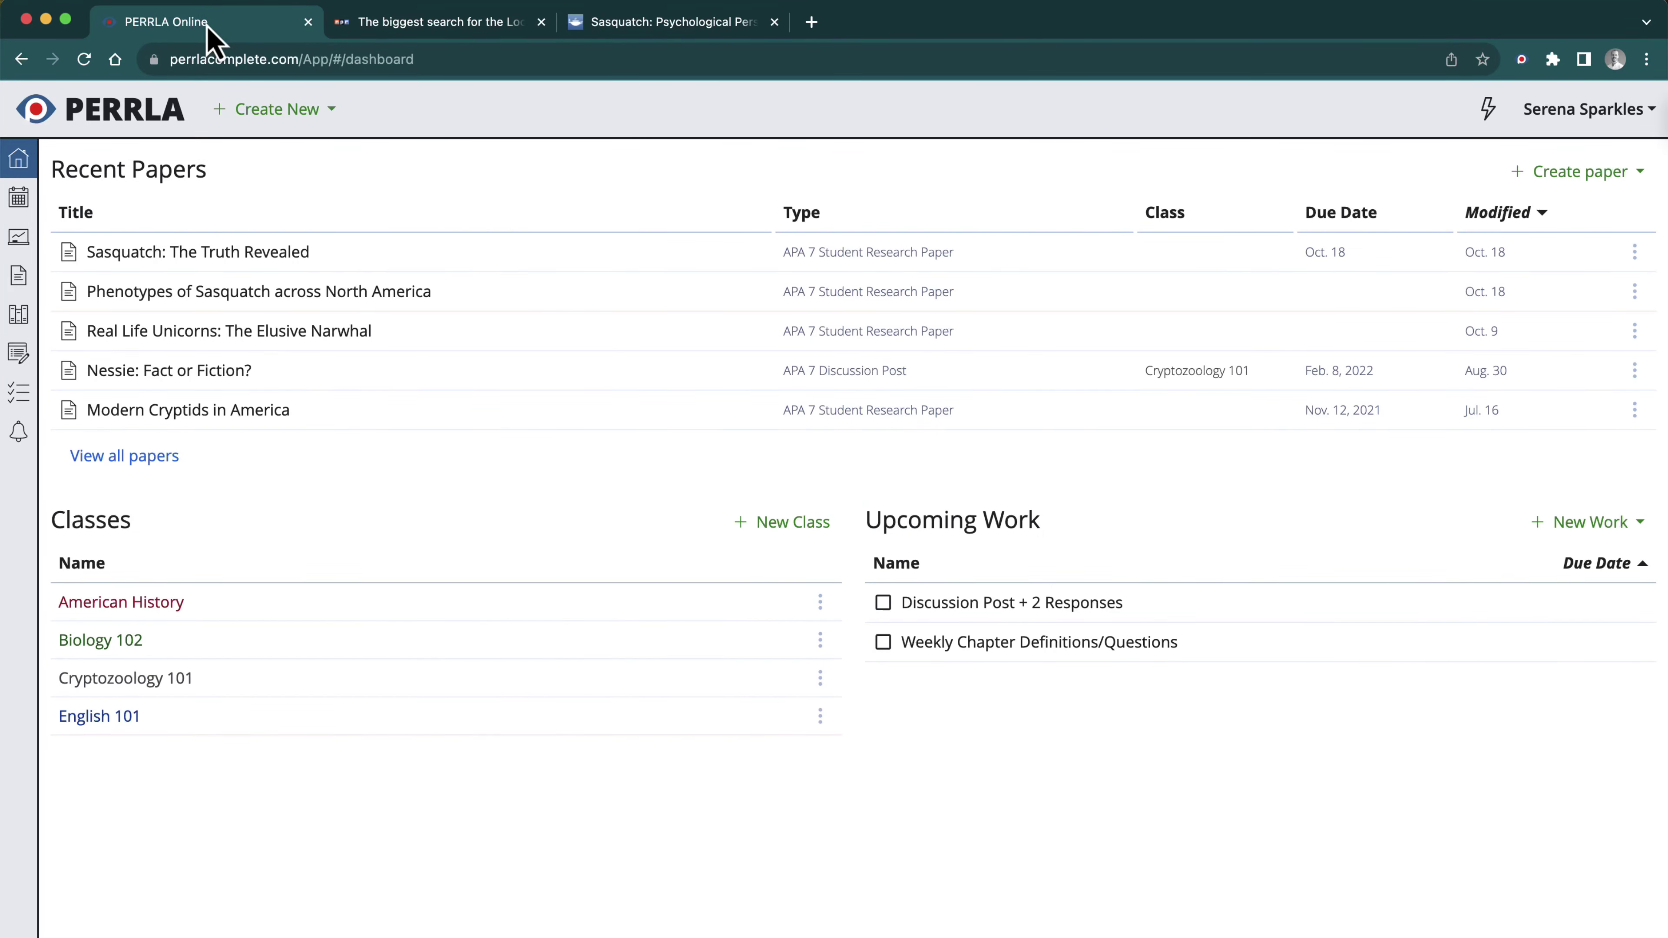
left_click(239, 258)
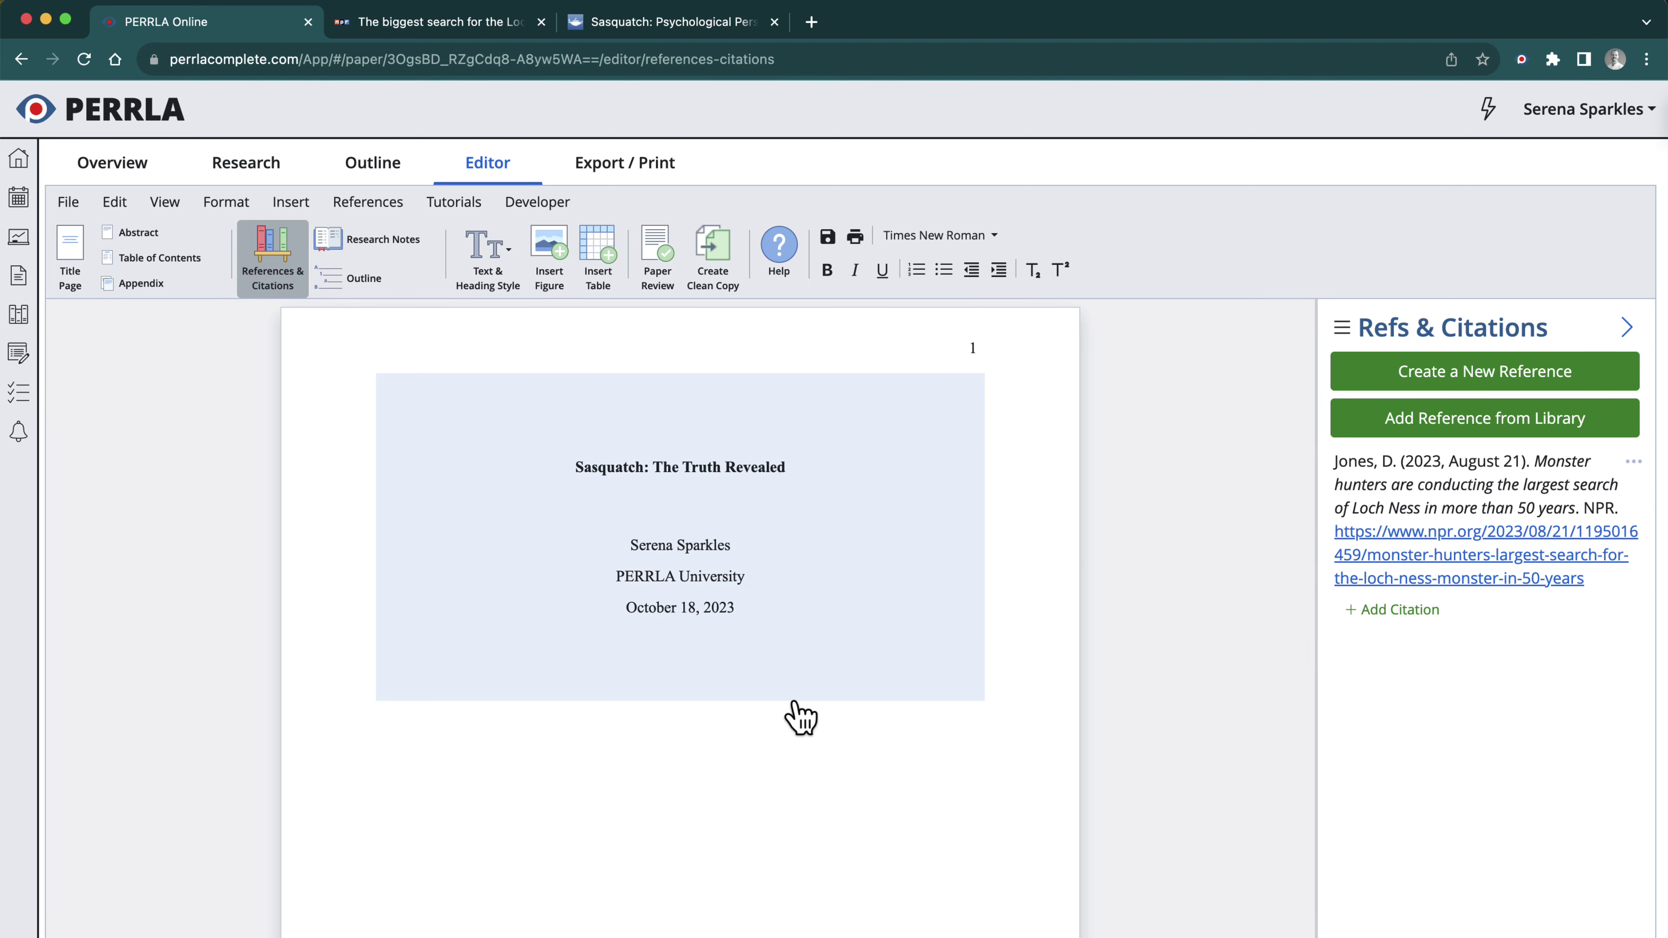
scroll(794, 719, "down", 5)
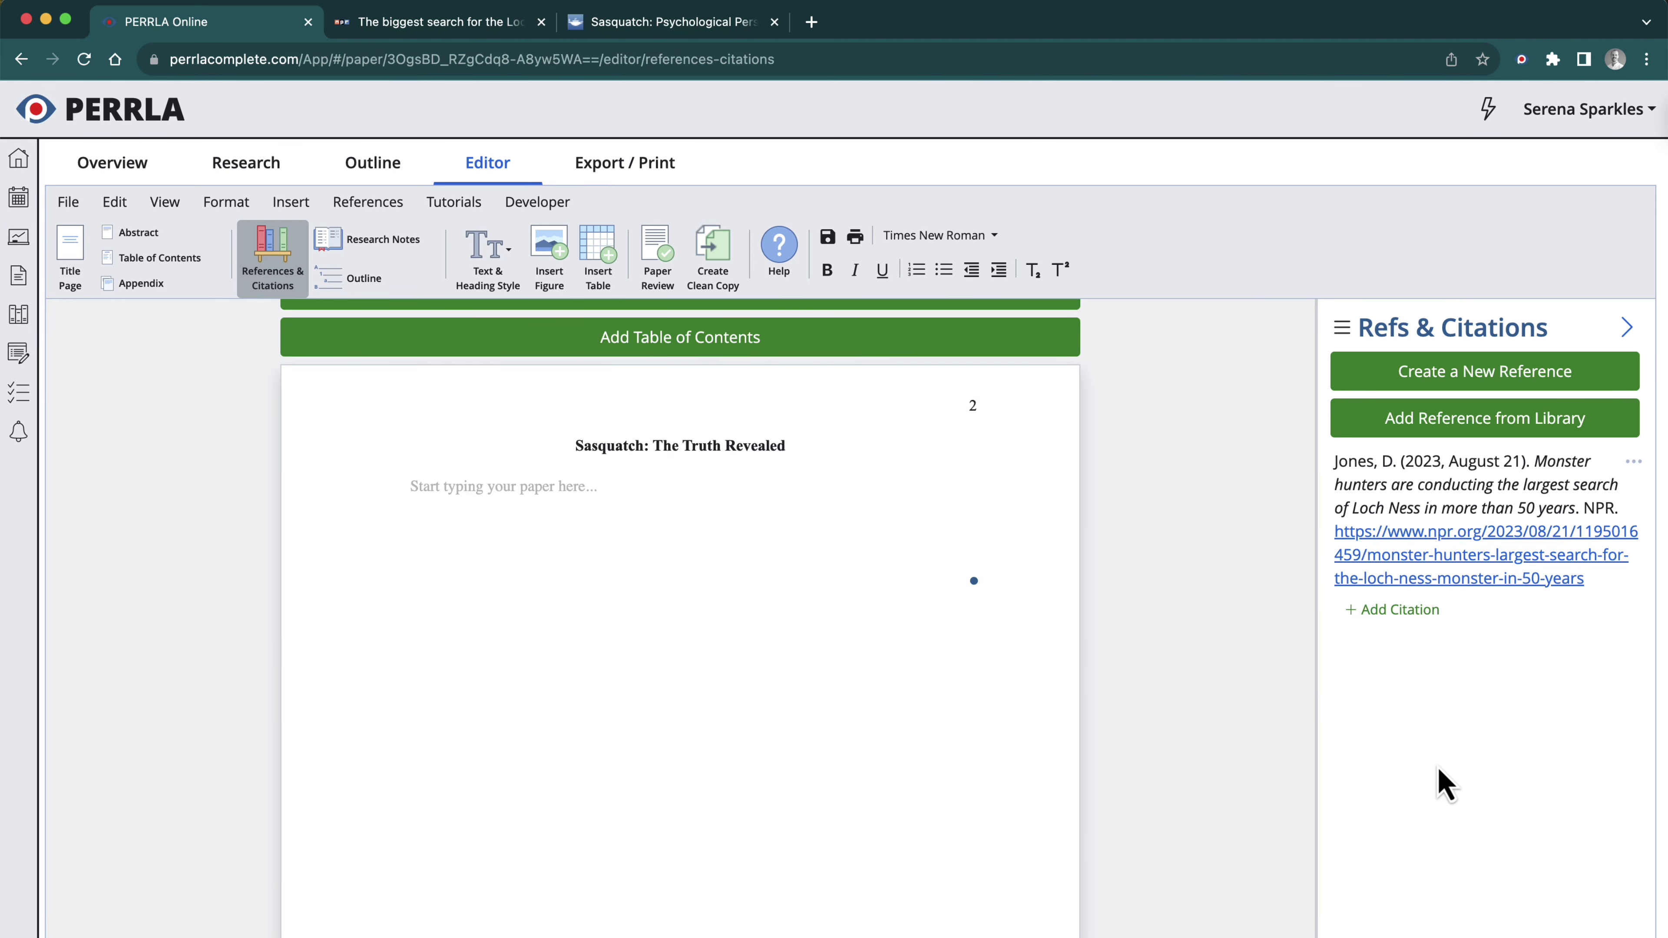
left_click(511, 523)
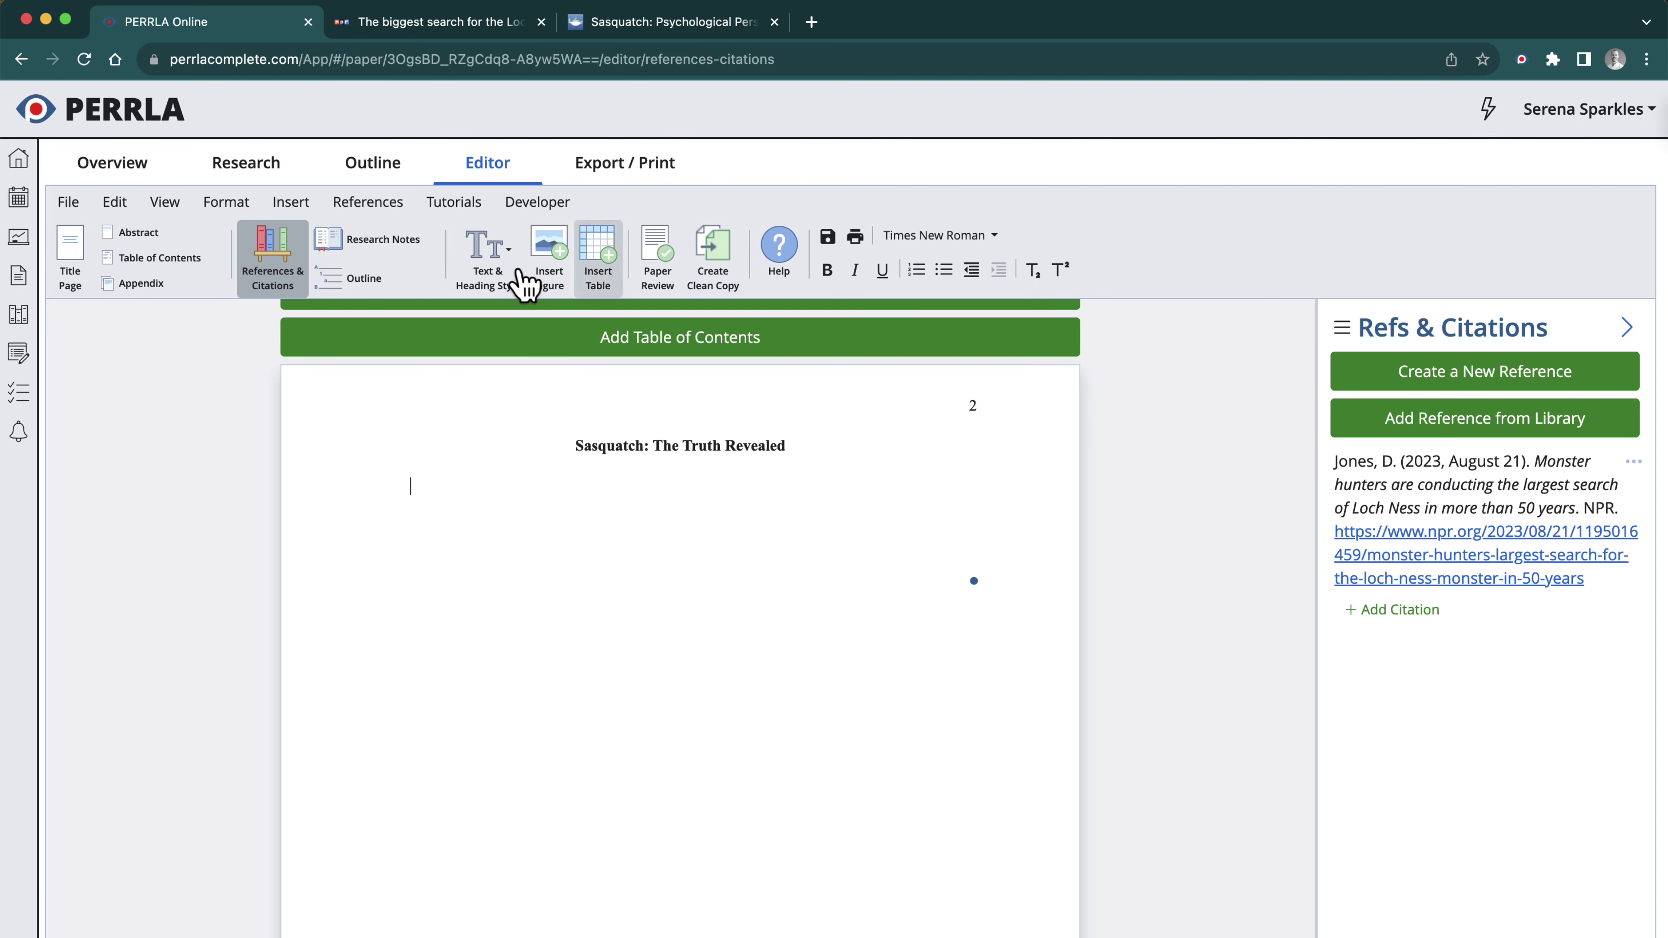
Show the NPR Loch Ness reference's research notes beside the paper and look through the saved quotes
left_click(415, 253)
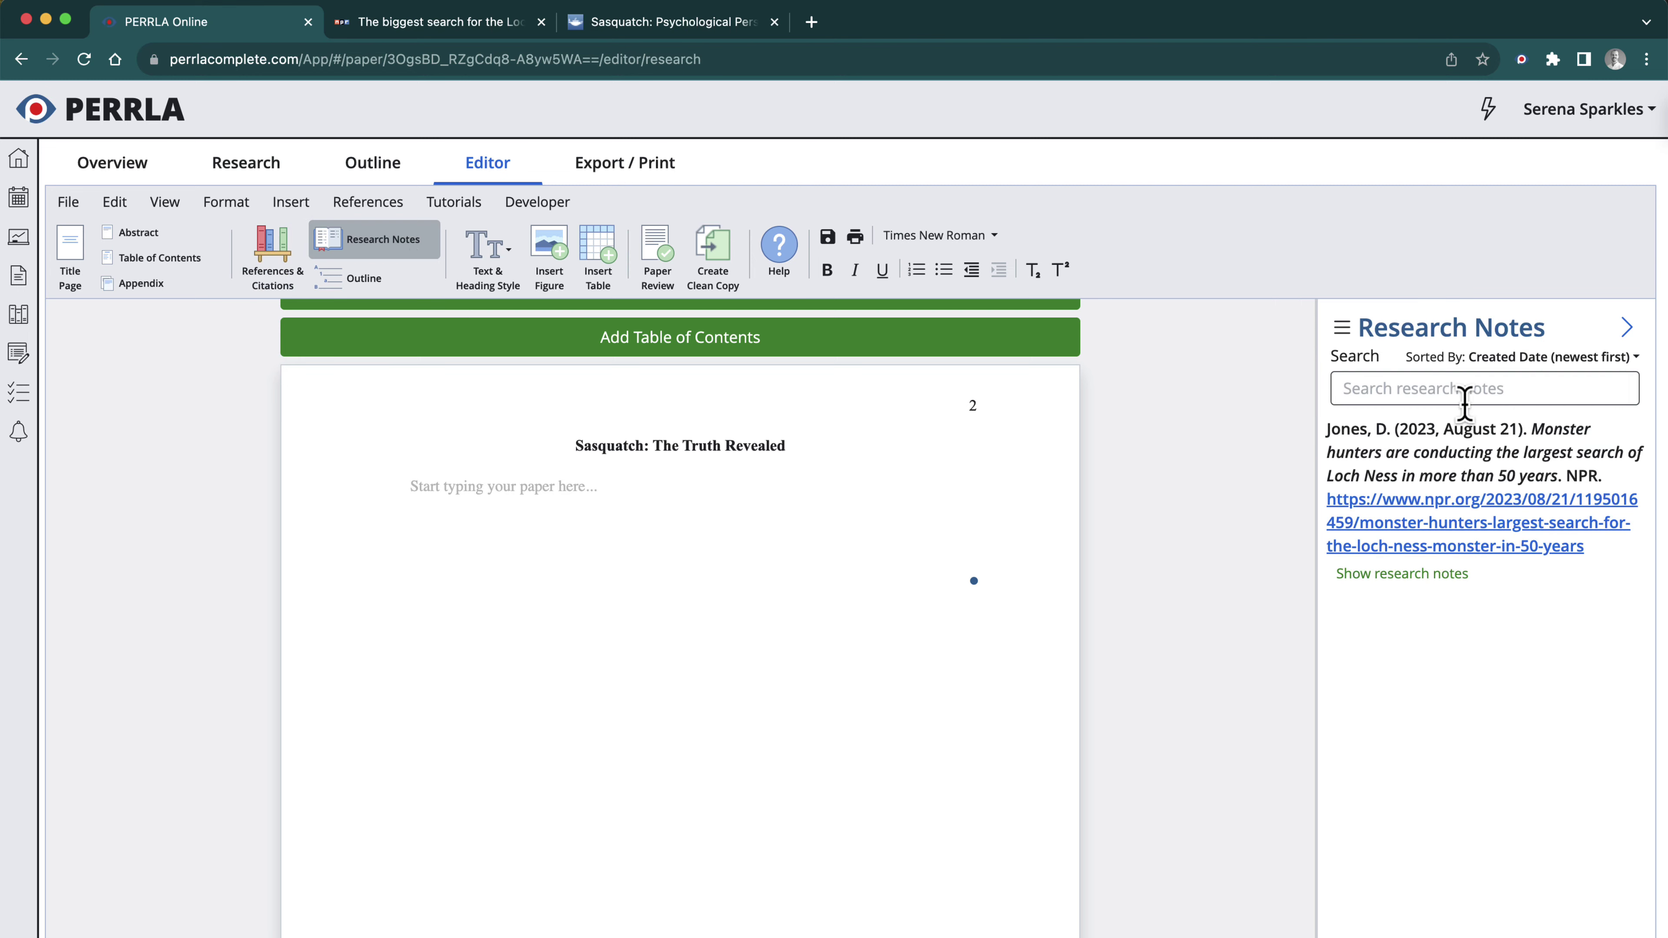
left_click(1399, 585)
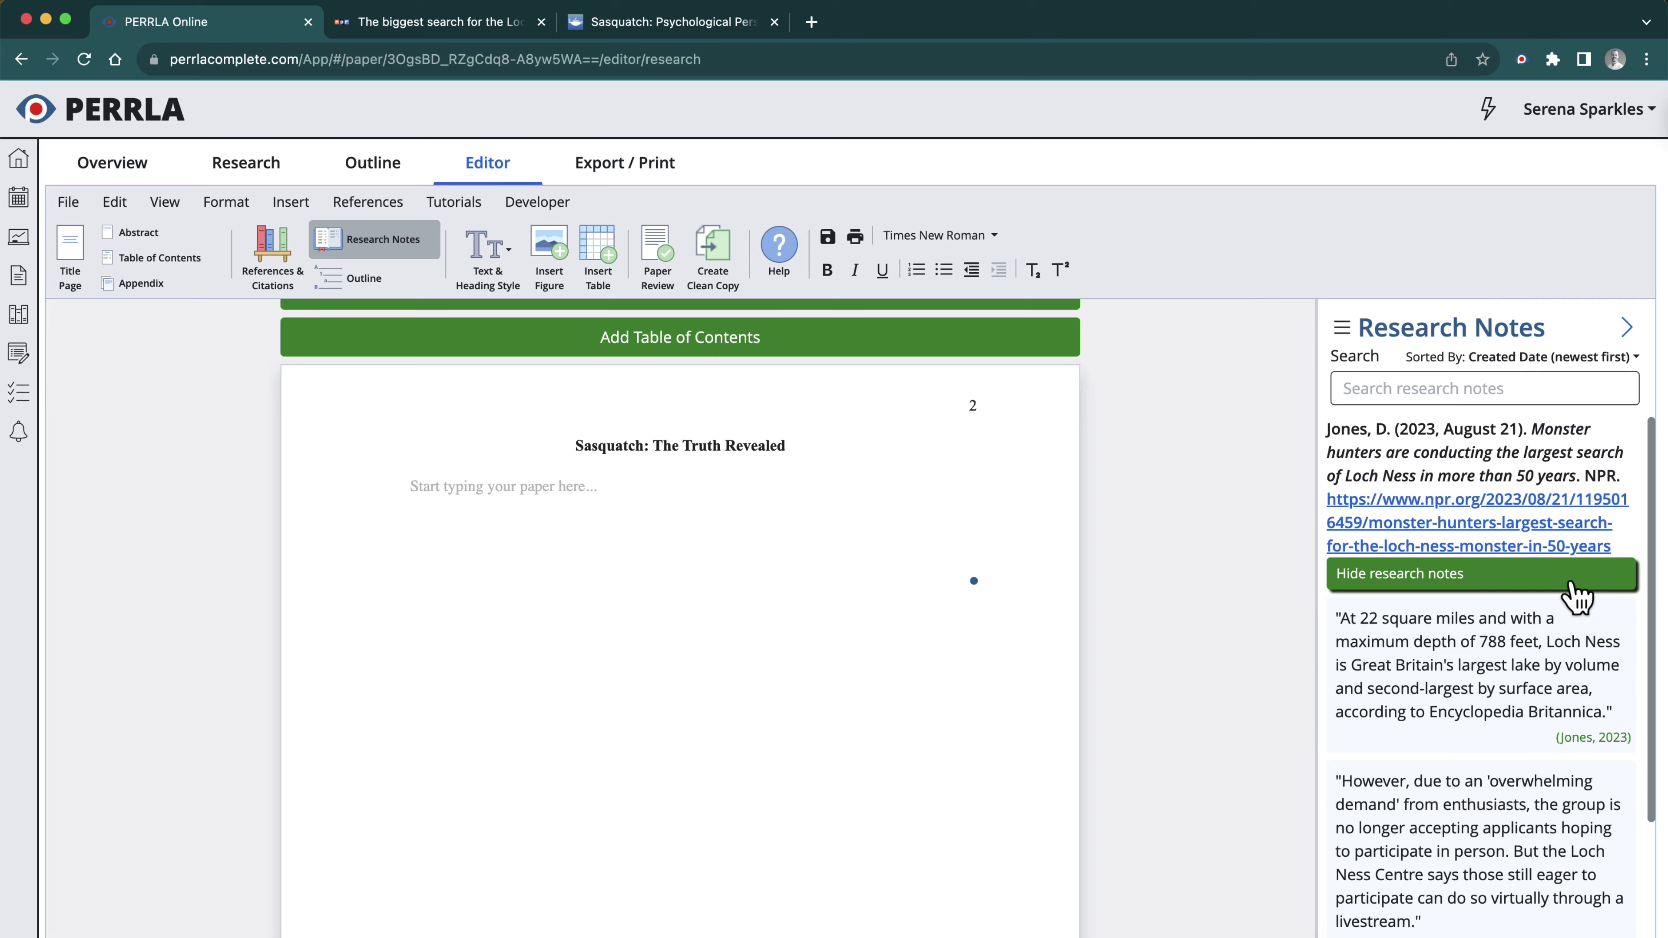
scroll(1576, 595, "down", 5)
scroll(1572, 584, "up", 5)
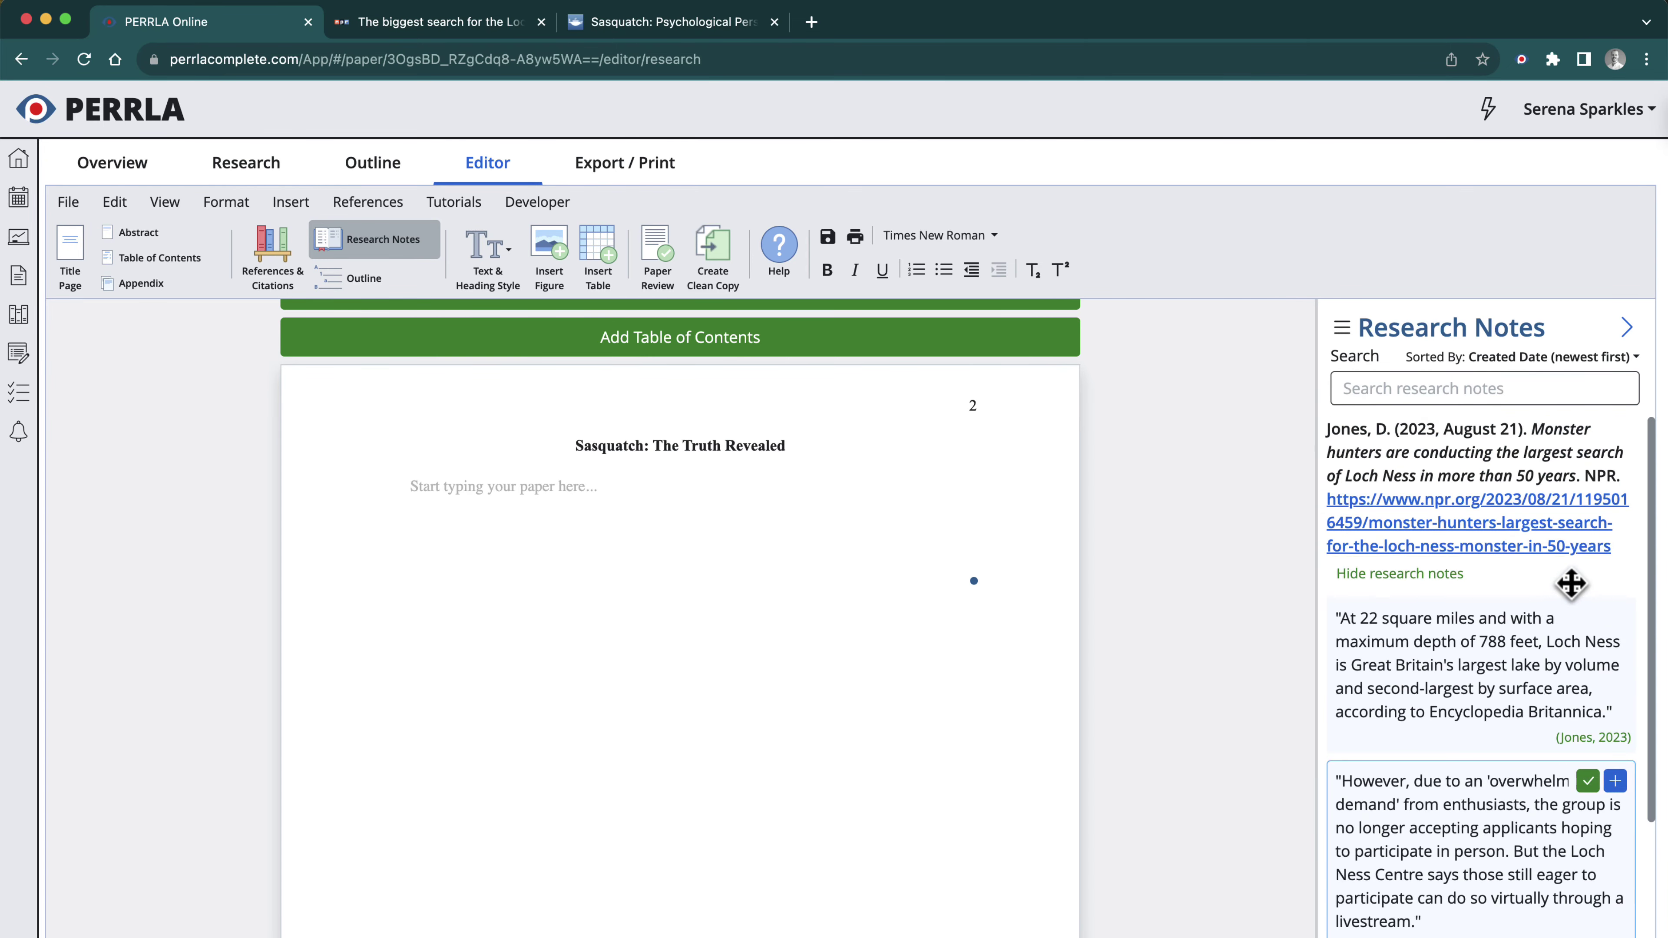
scroll(1510, 608, "down", 5)
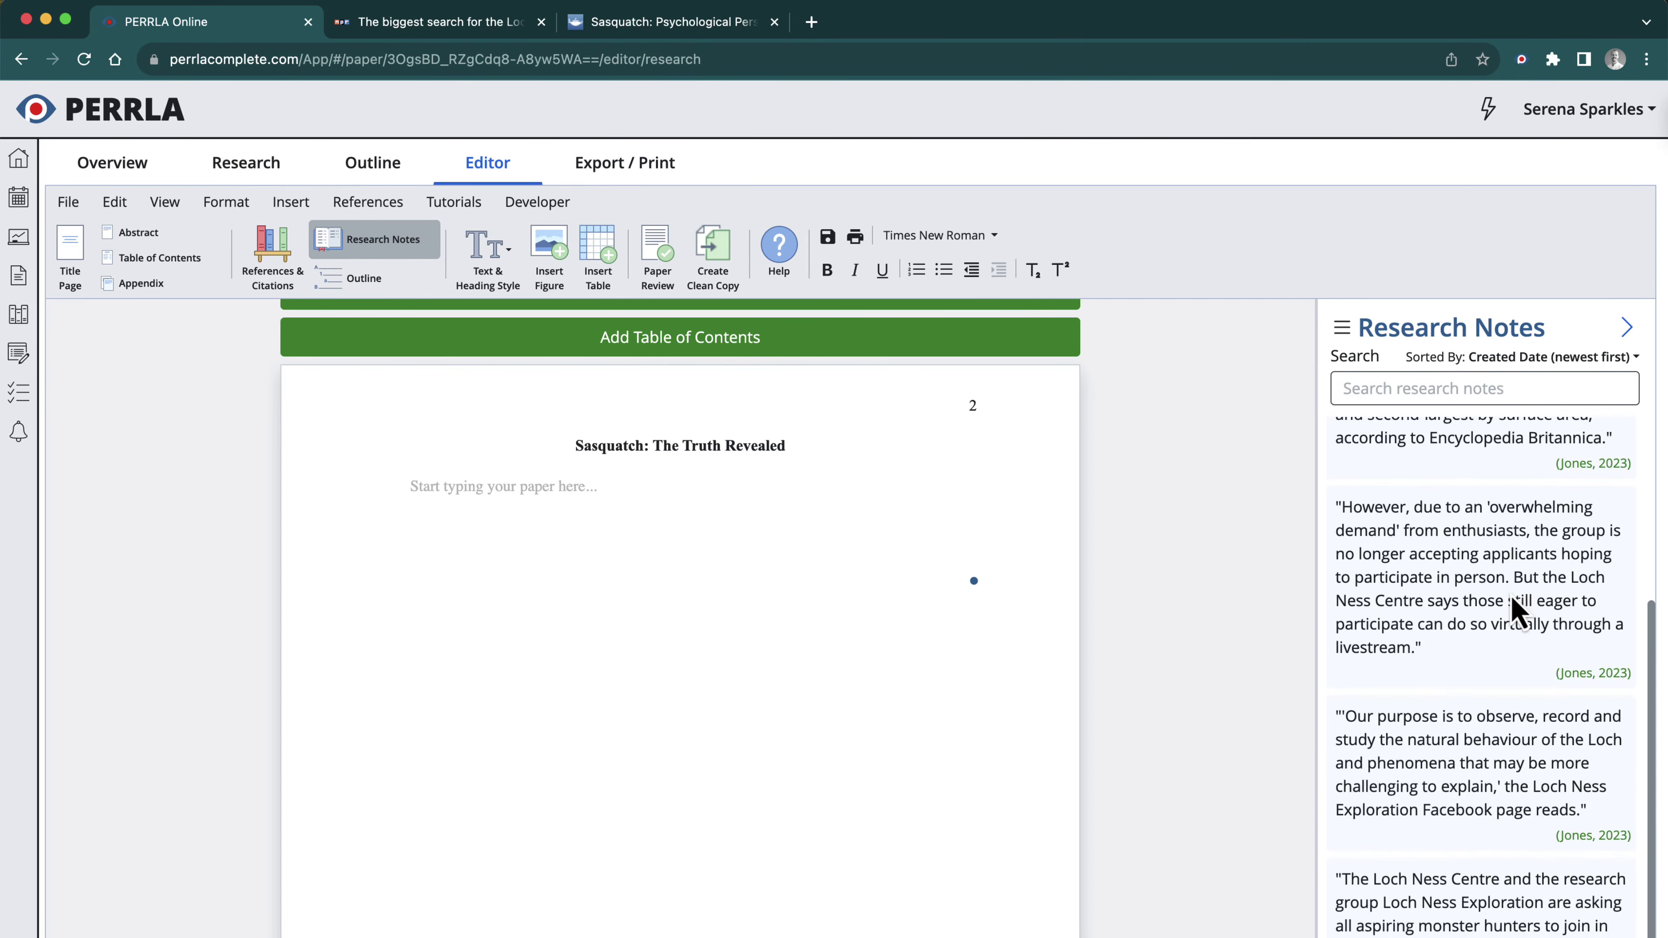
scroll(1510, 595, "down", 1)
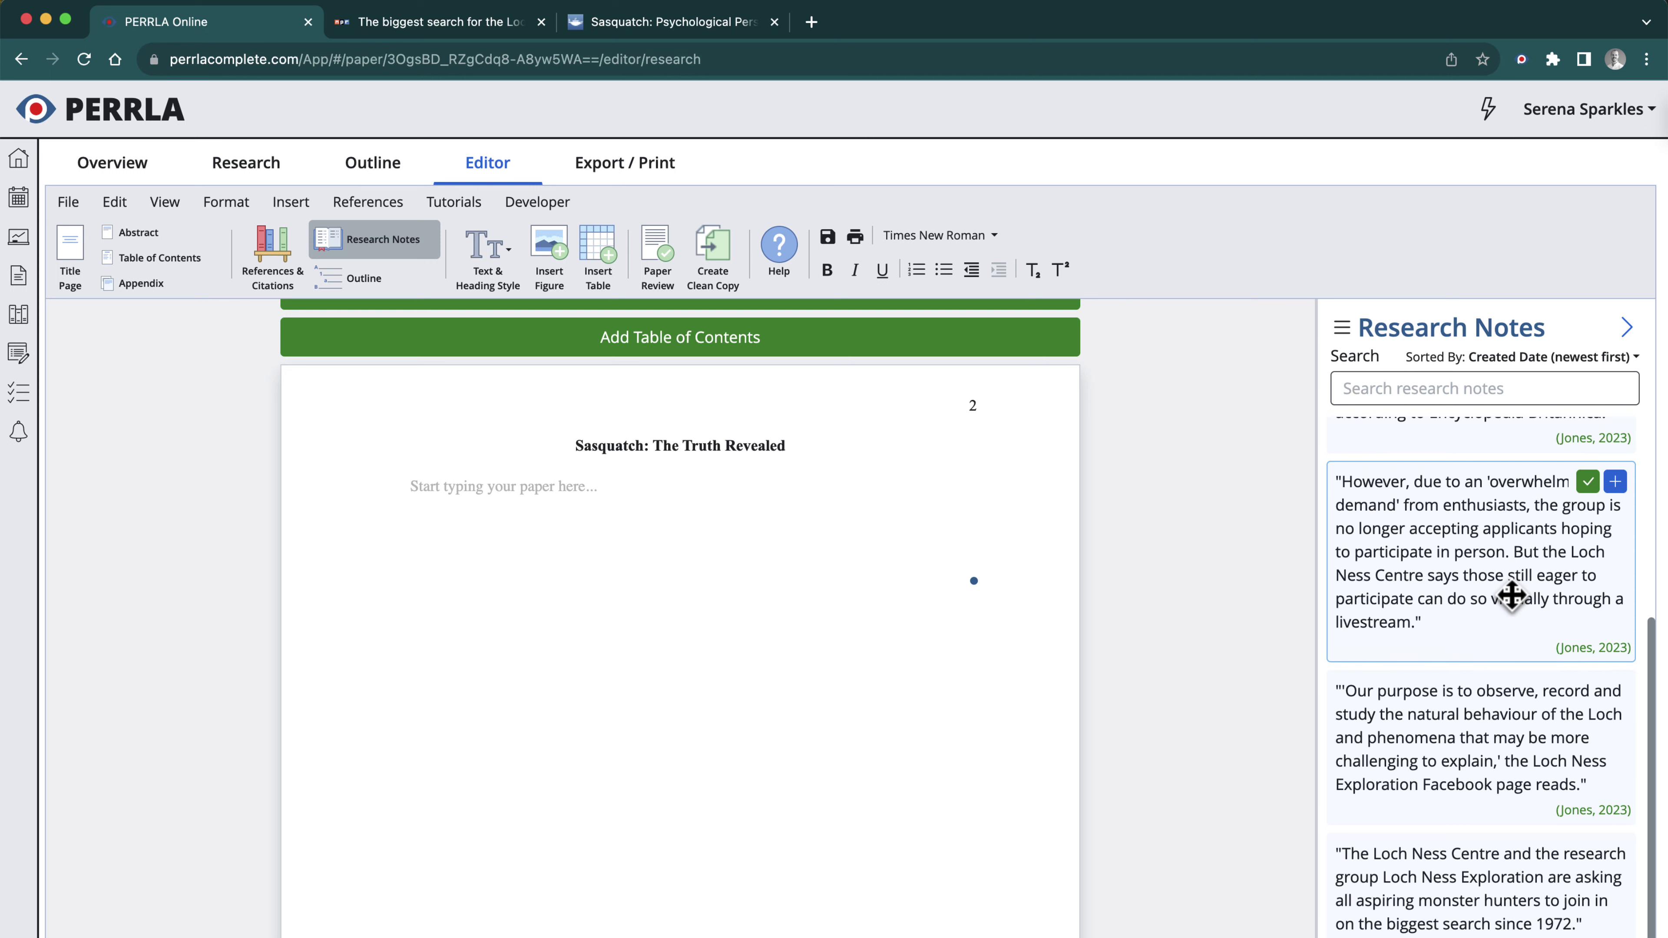
scroll(1444, 551, "up", 2)
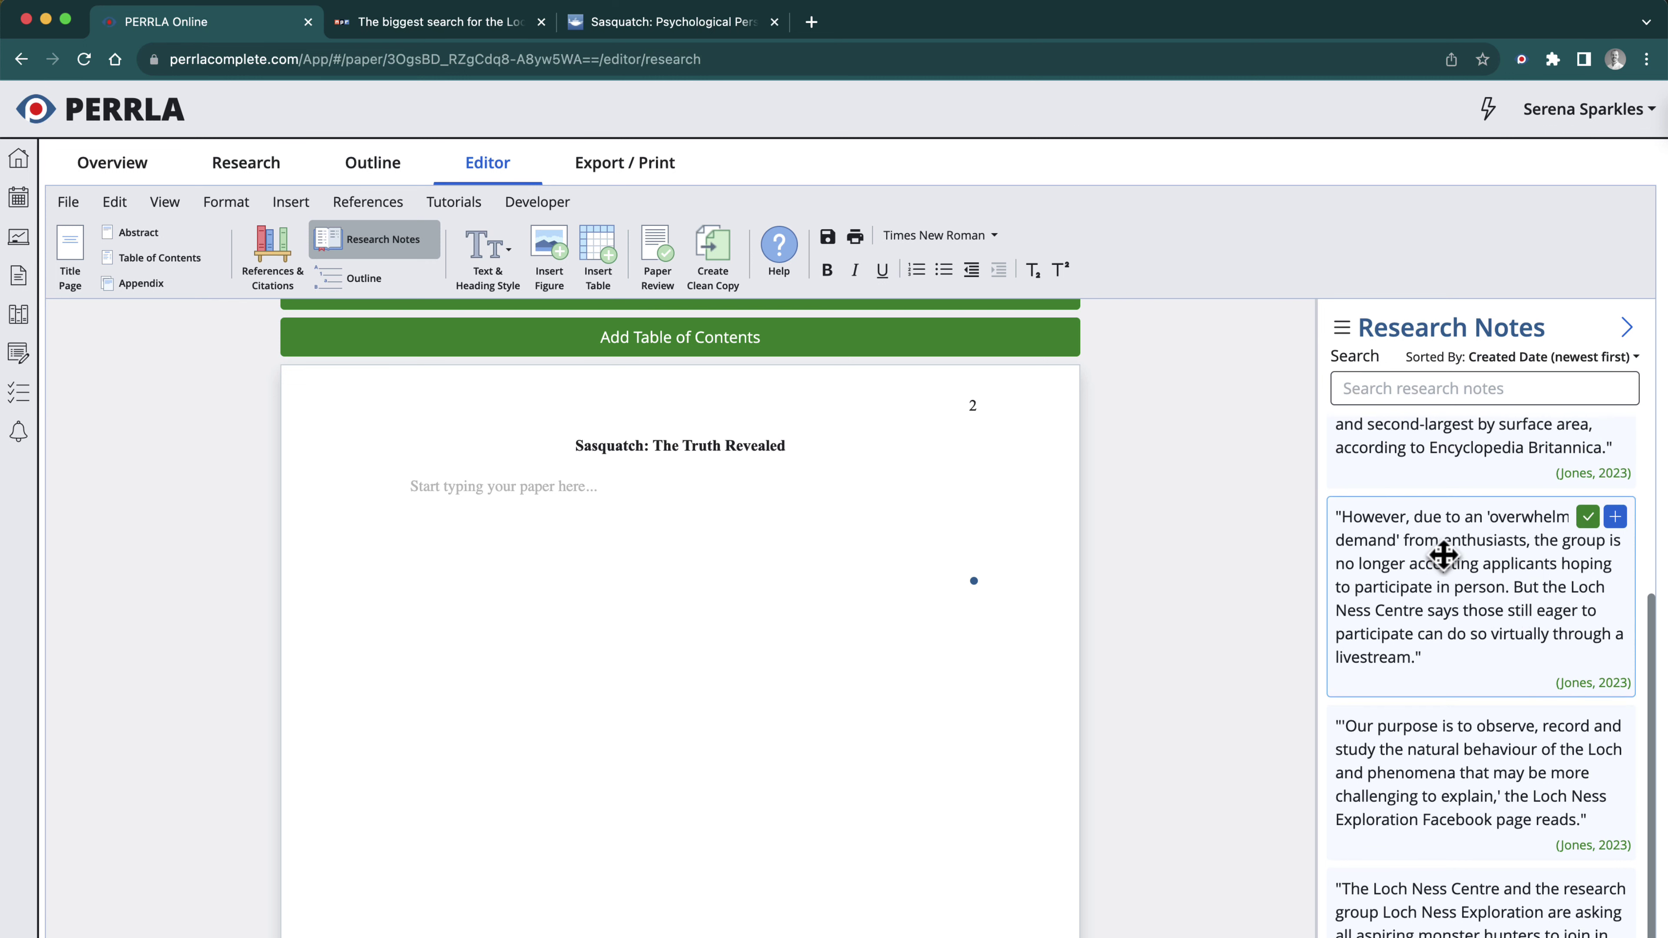
Insert the Encyclopedia Britannica research note at the start of the paper's body and move its period to after the citation
left_click(511, 500)
scroll(1466, 585, "up", 5)
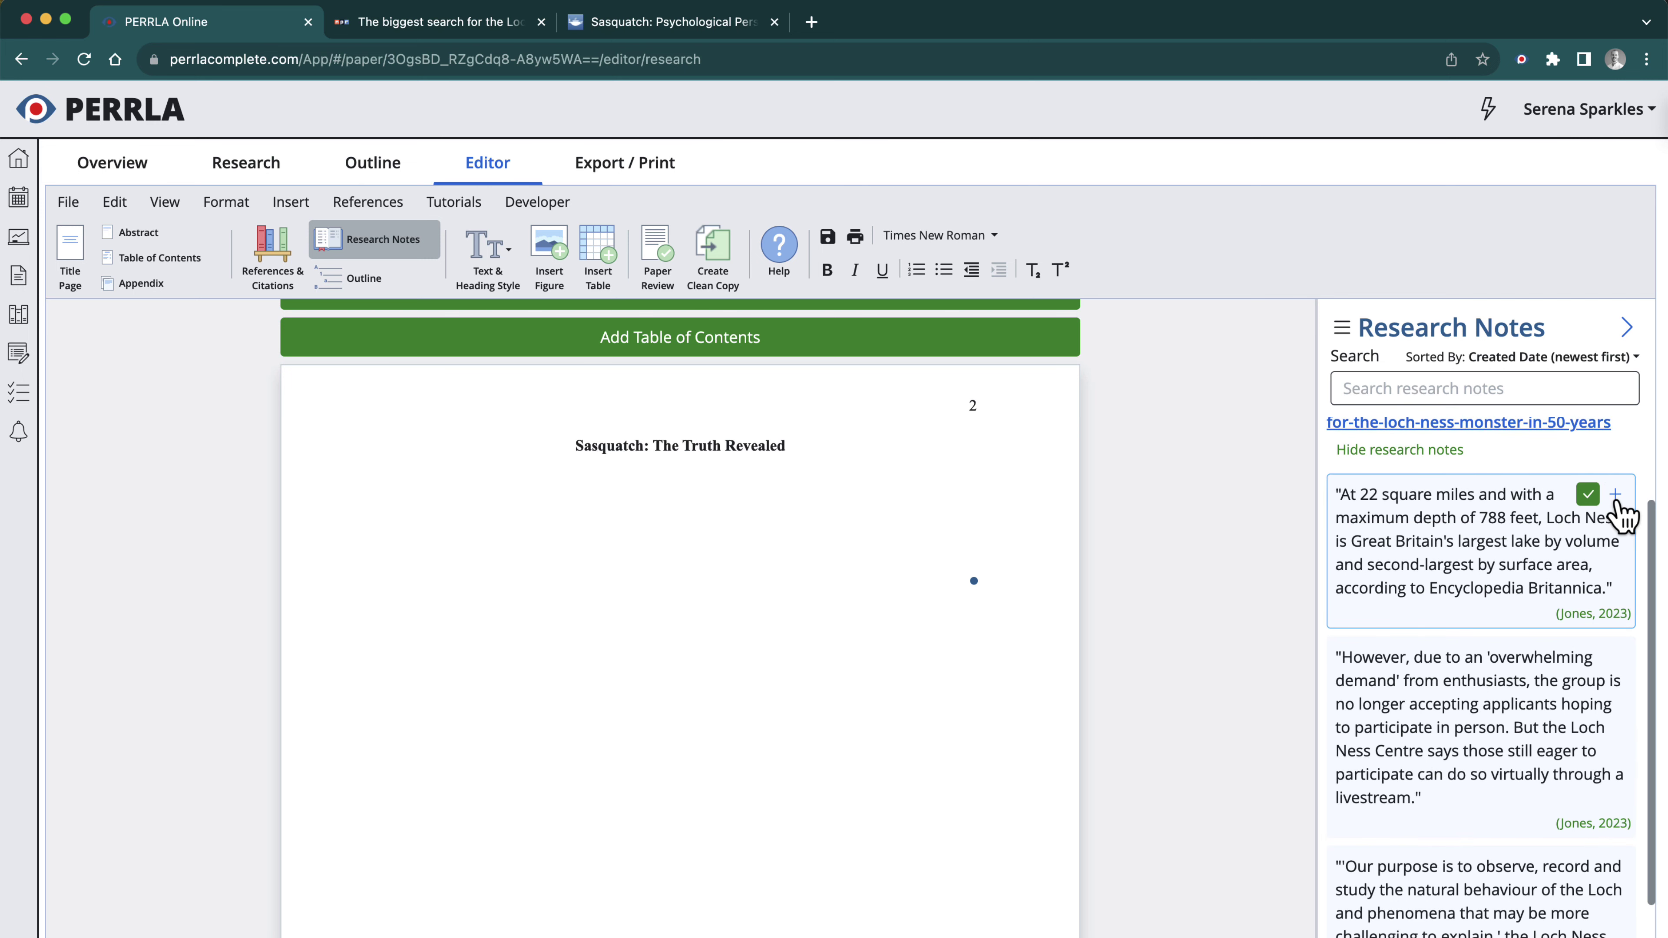
left_click(1616, 497)
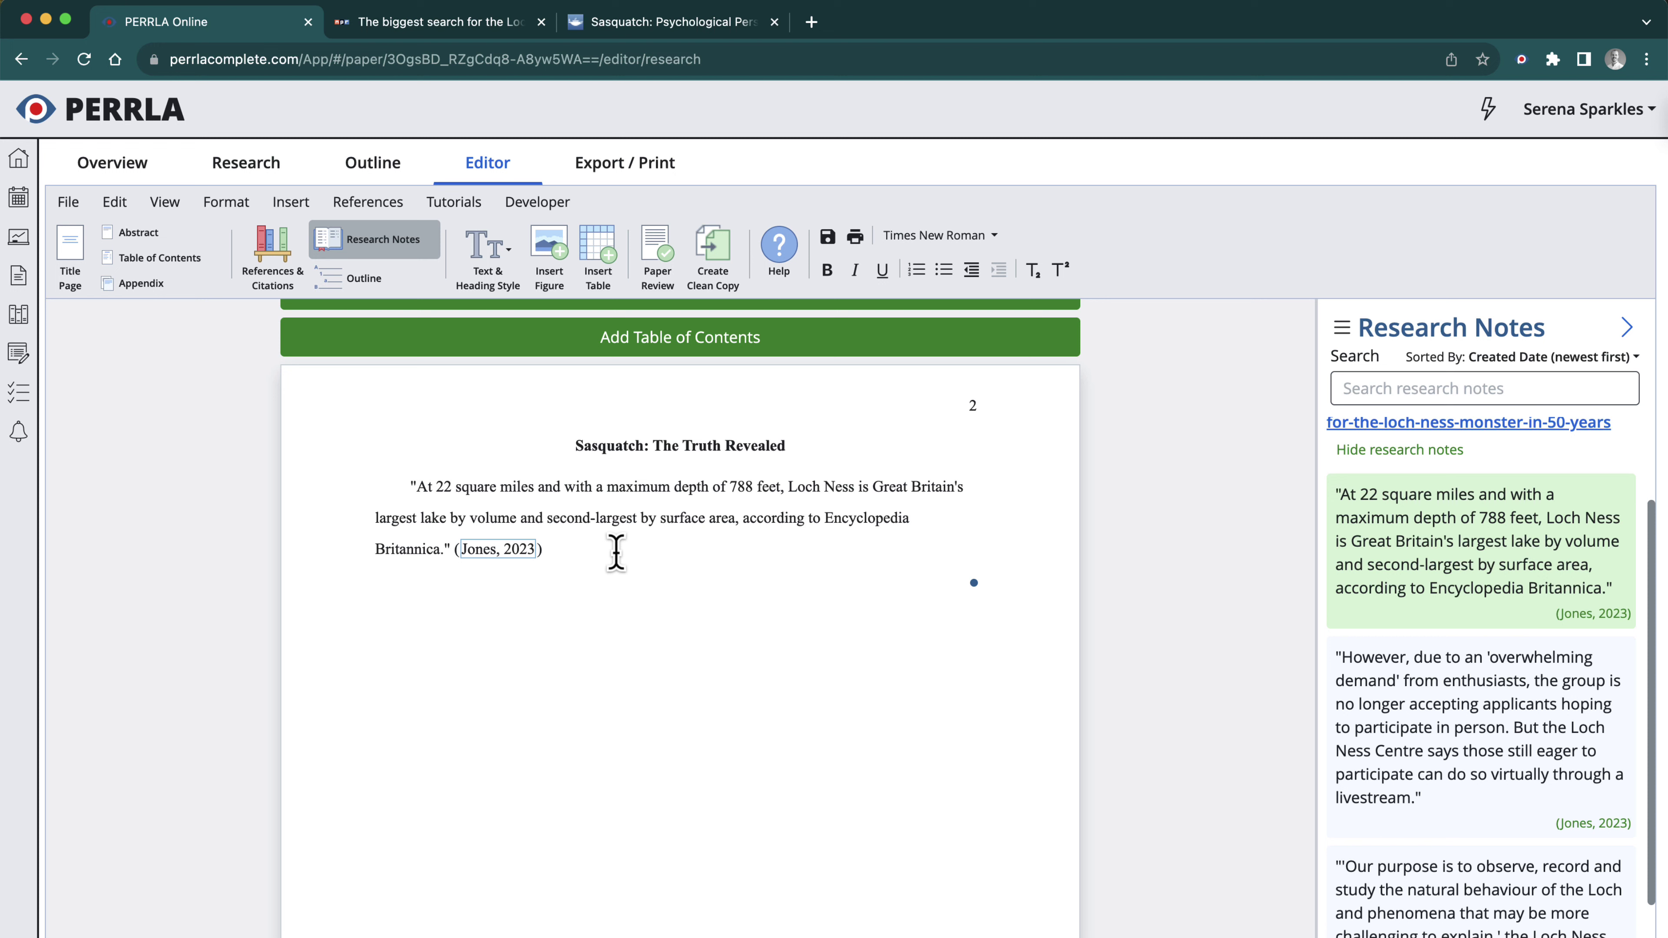
left_click(557, 559)
type(".")
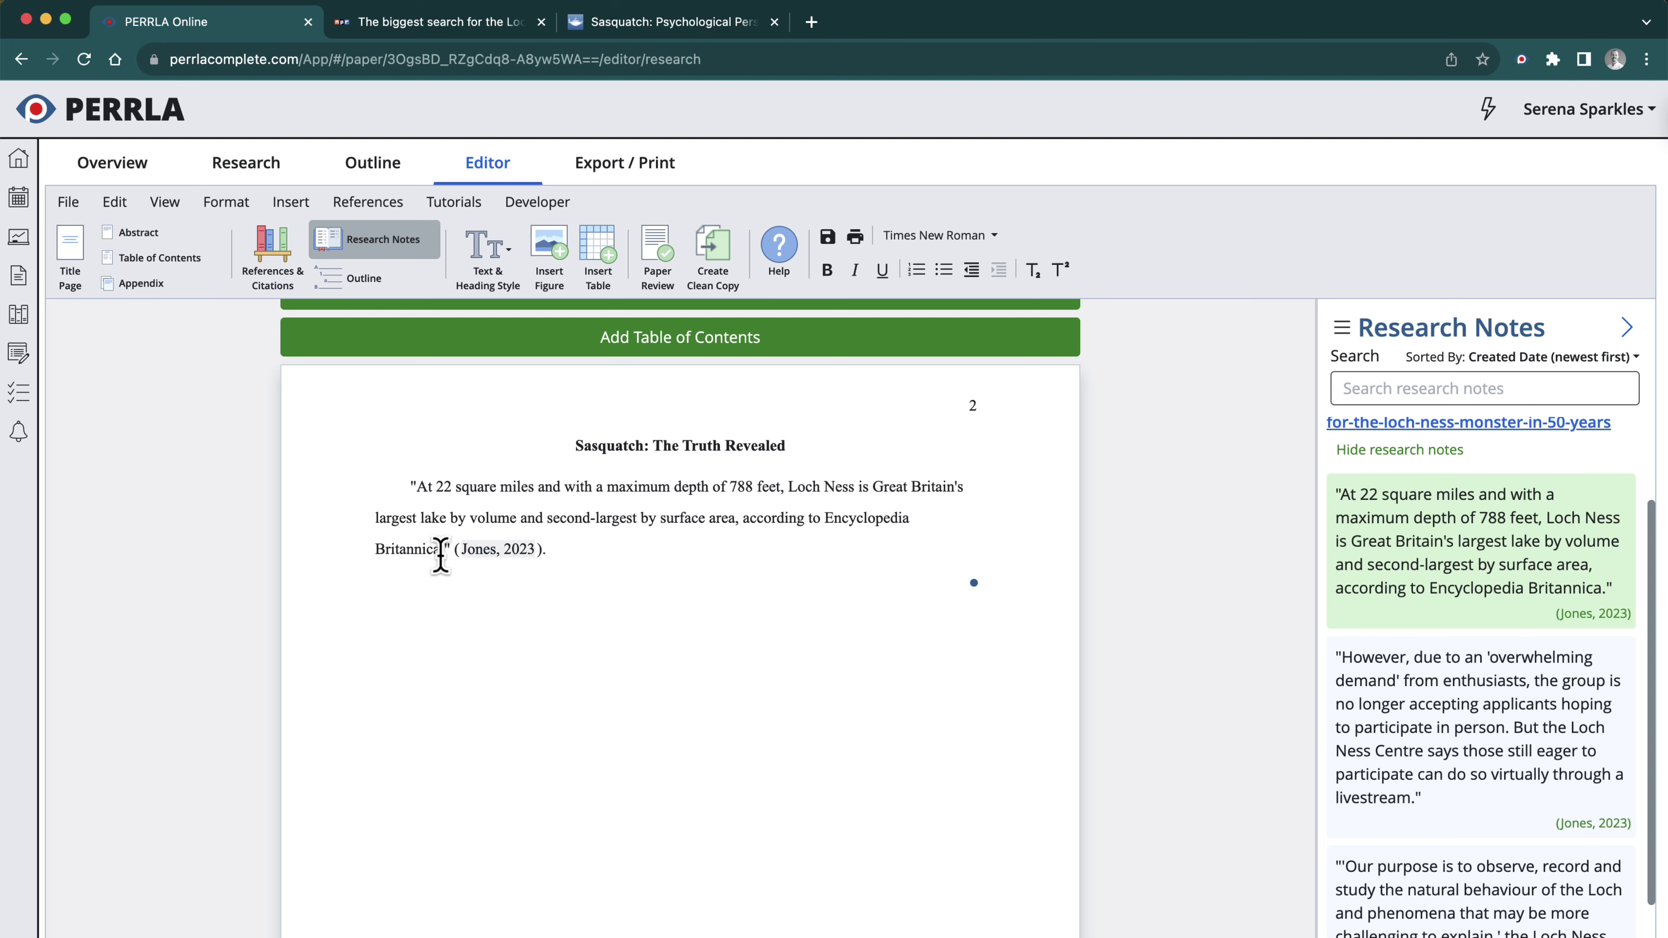
left_click(440, 552)
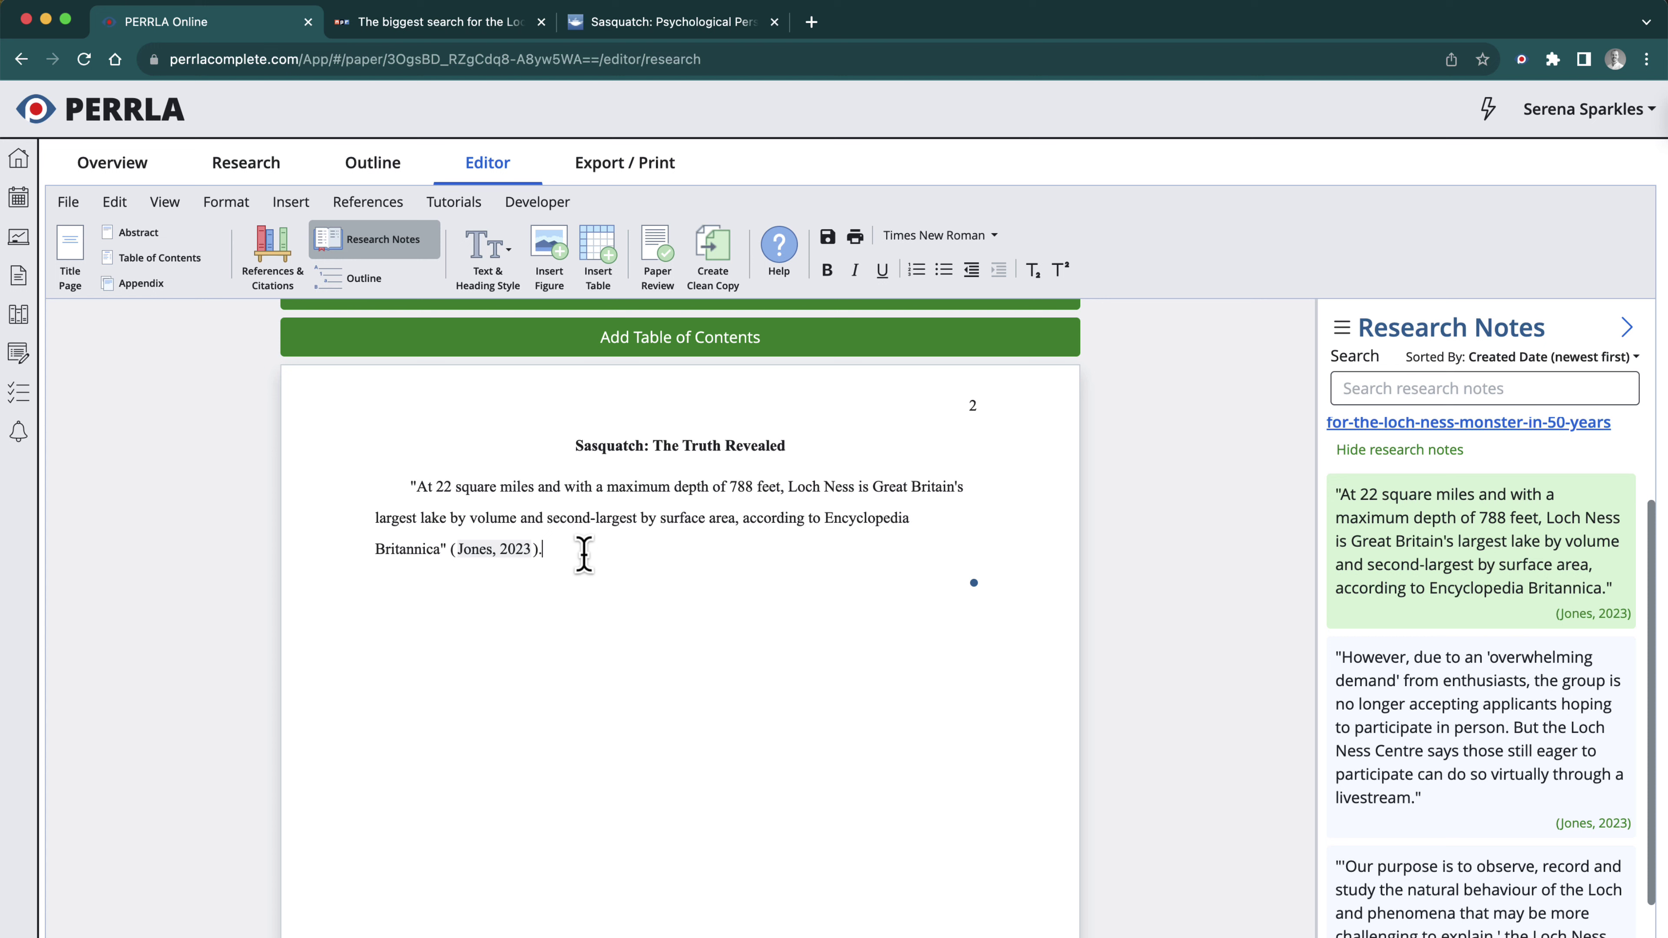
Unmark the Encyclopedia Britannica research note as used and mark it as used again
mouse_move(1619, 566)
left_click(1589, 494)
left_click(1591, 496)
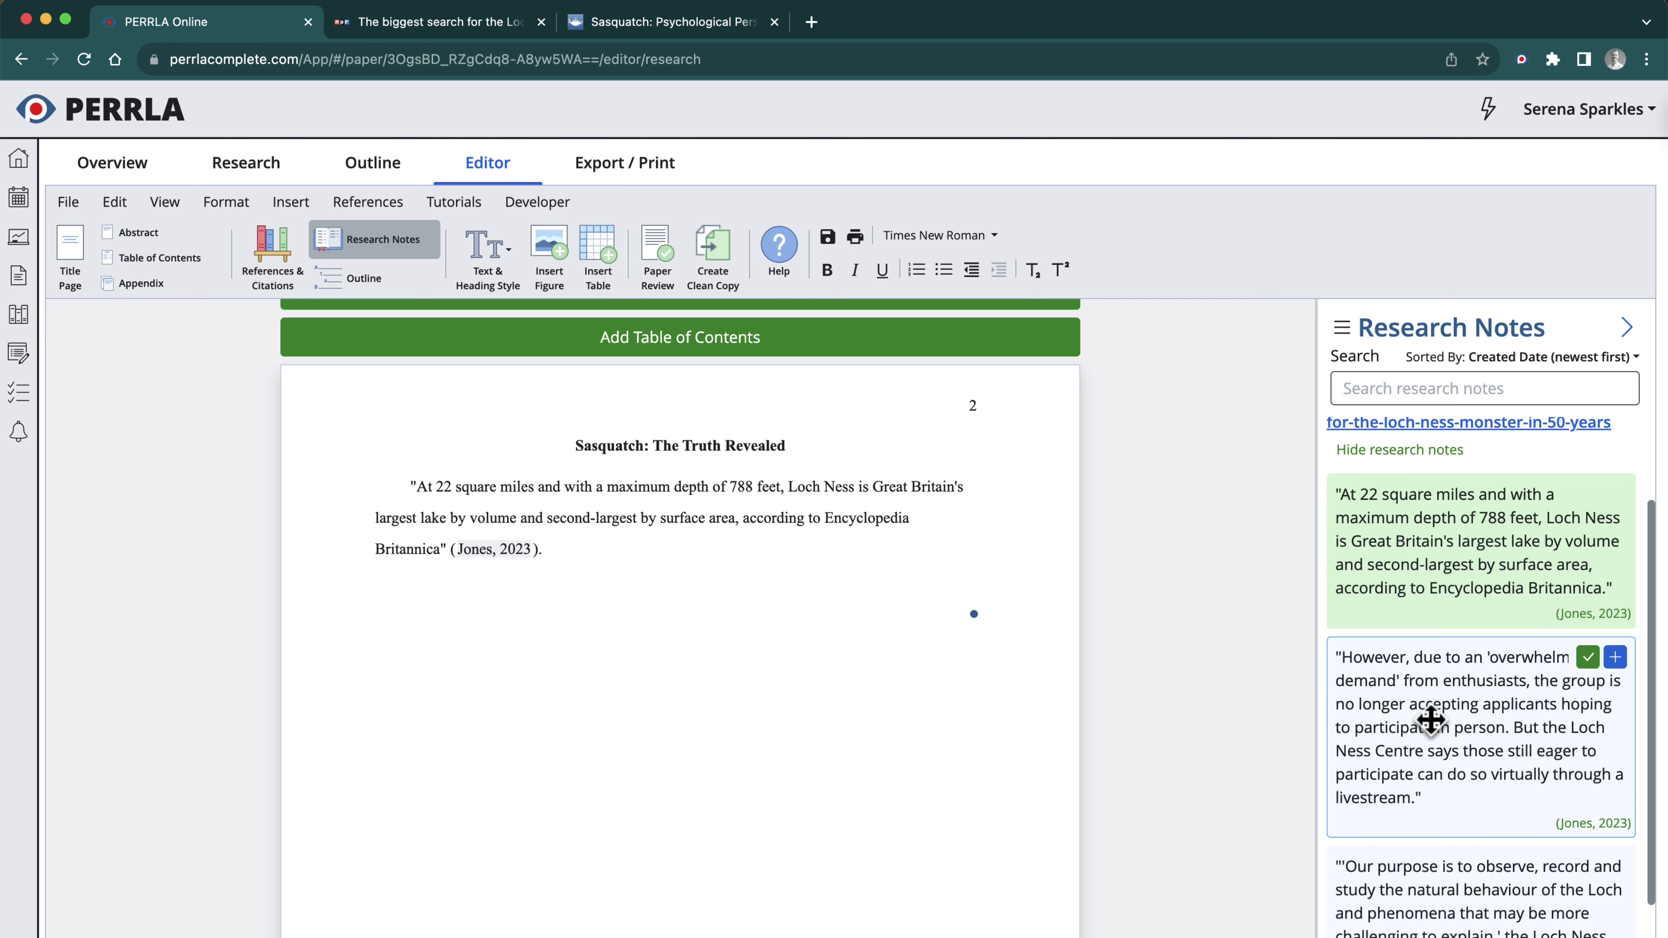
Insert the "overwhelming demand" research note as the second paragraph and move its period to after the citation
left_click_drag(1427, 715, 453, 614)
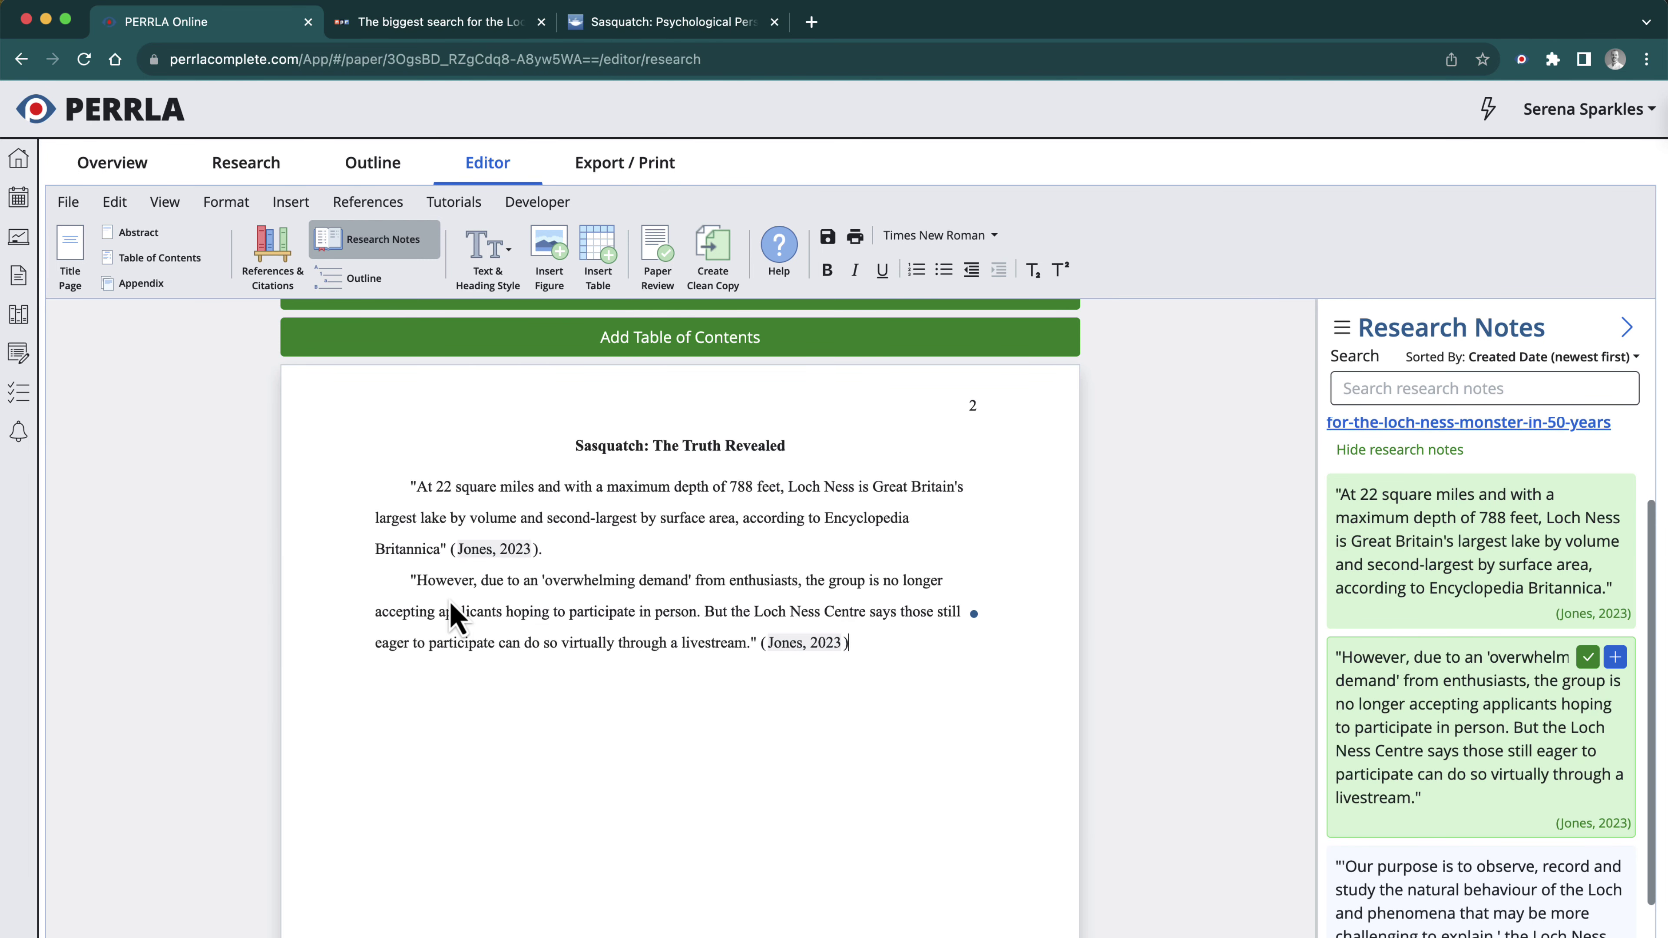
type(".")
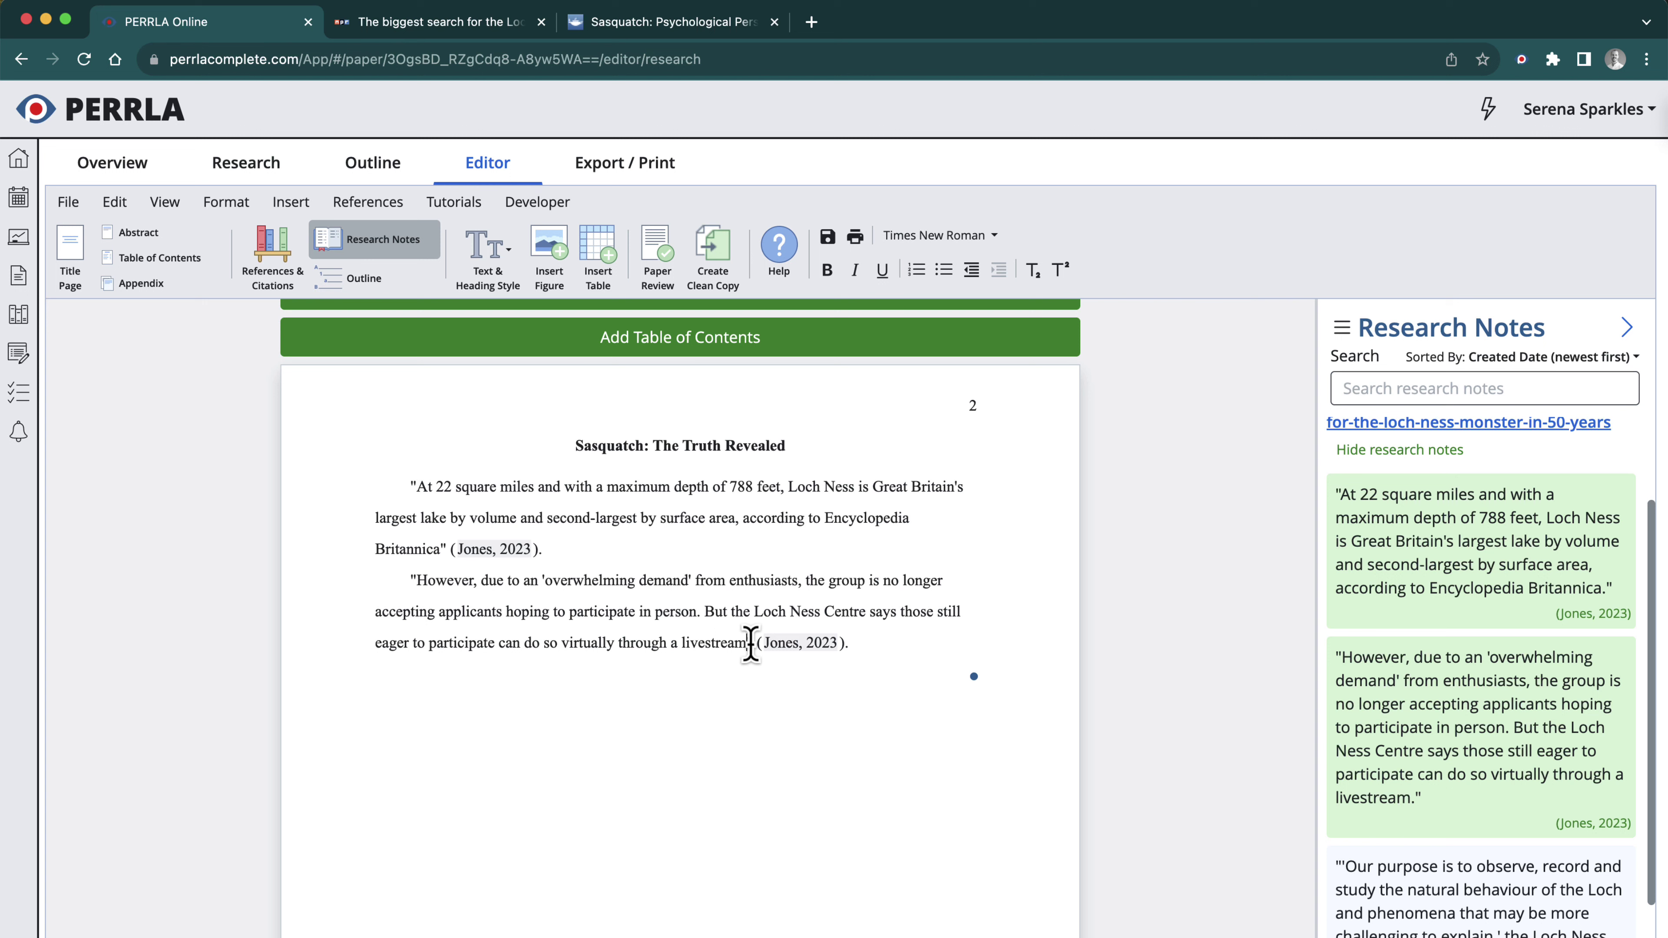
scroll(1481, 723, "down", 3)
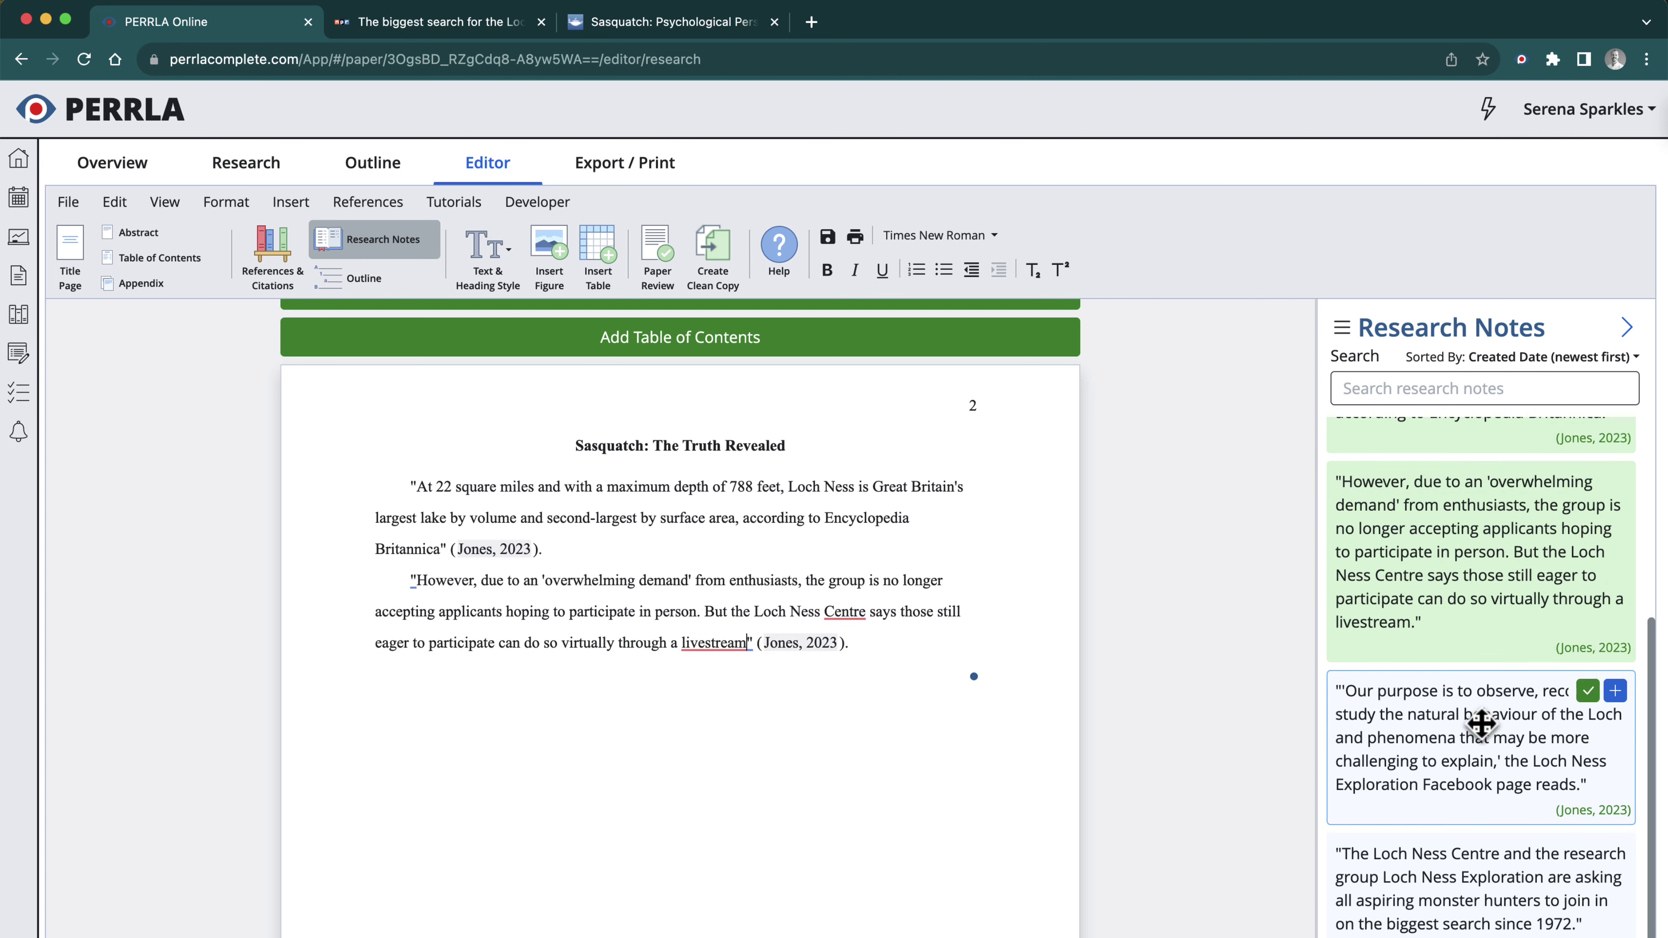
Collapse the NPR reference's research notes in the editor and show them beside the paper's outline instead
scroll(1481, 723, "up", 5)
mouse_move(1481, 723)
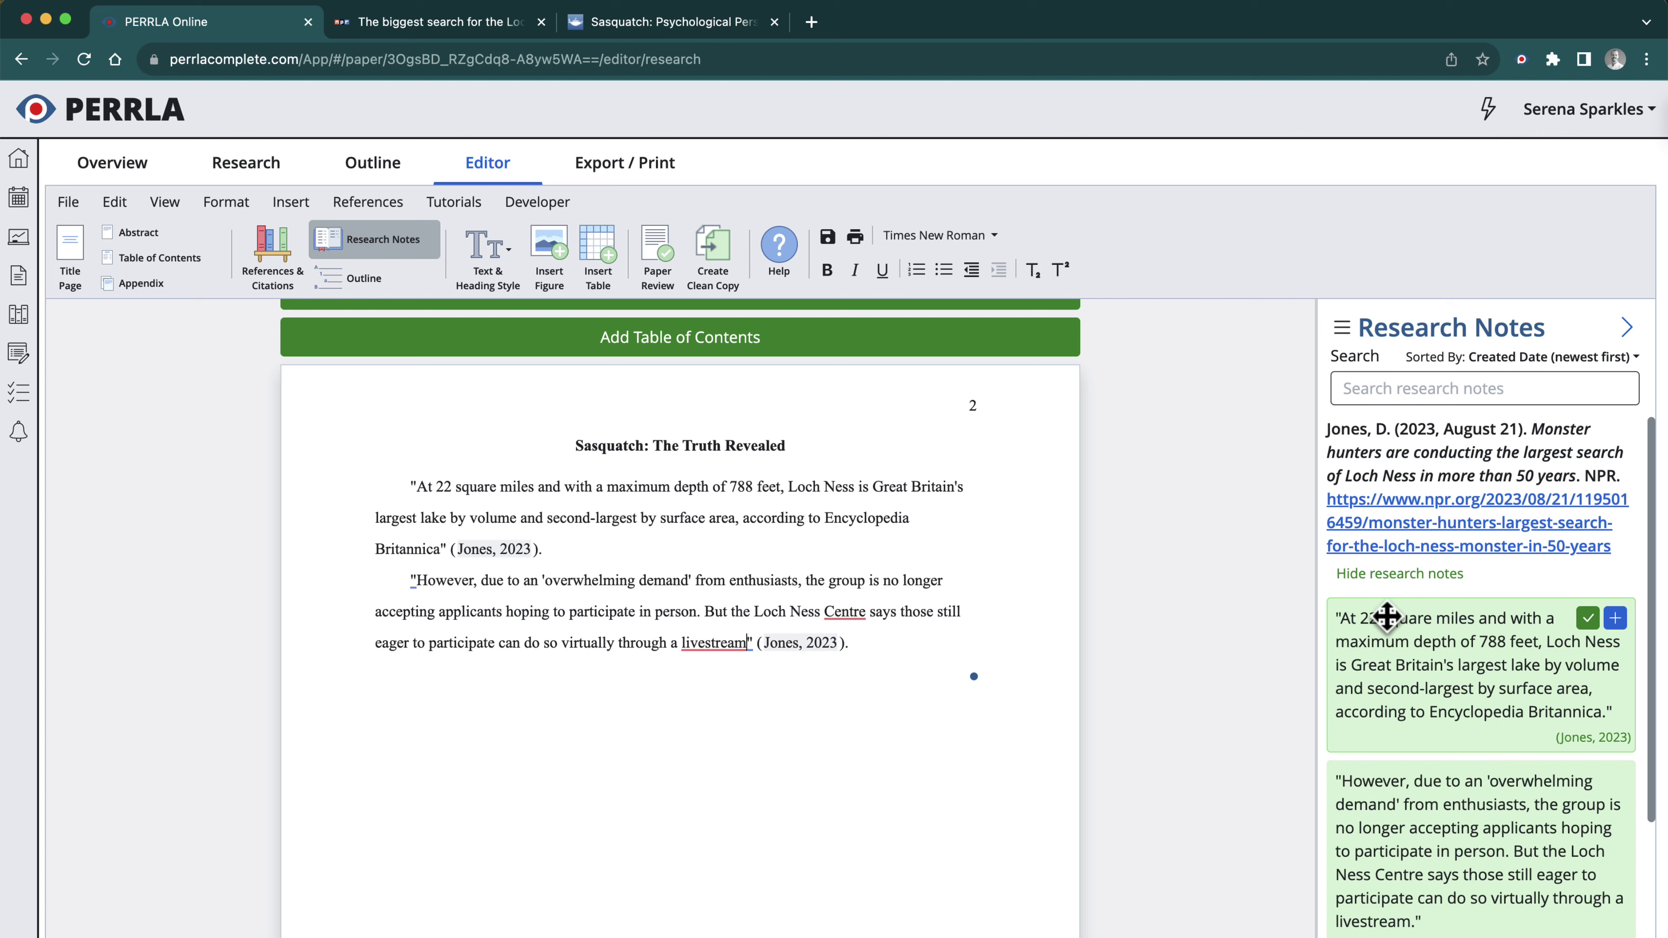
left_click(1401, 574)
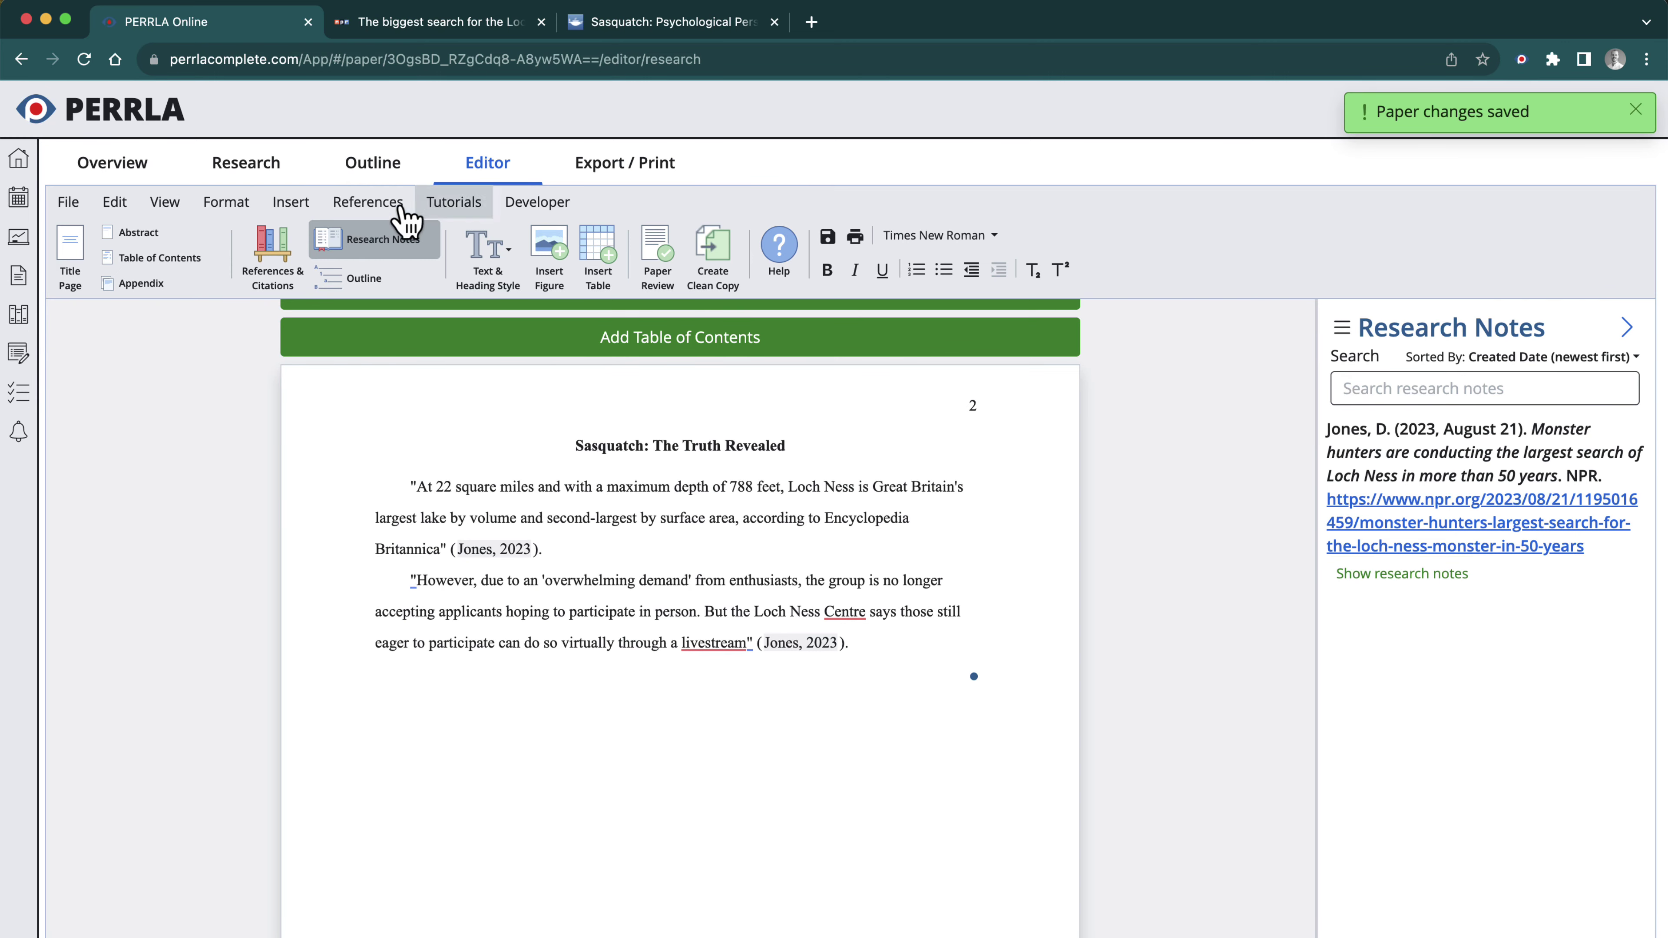
left_click(368, 172)
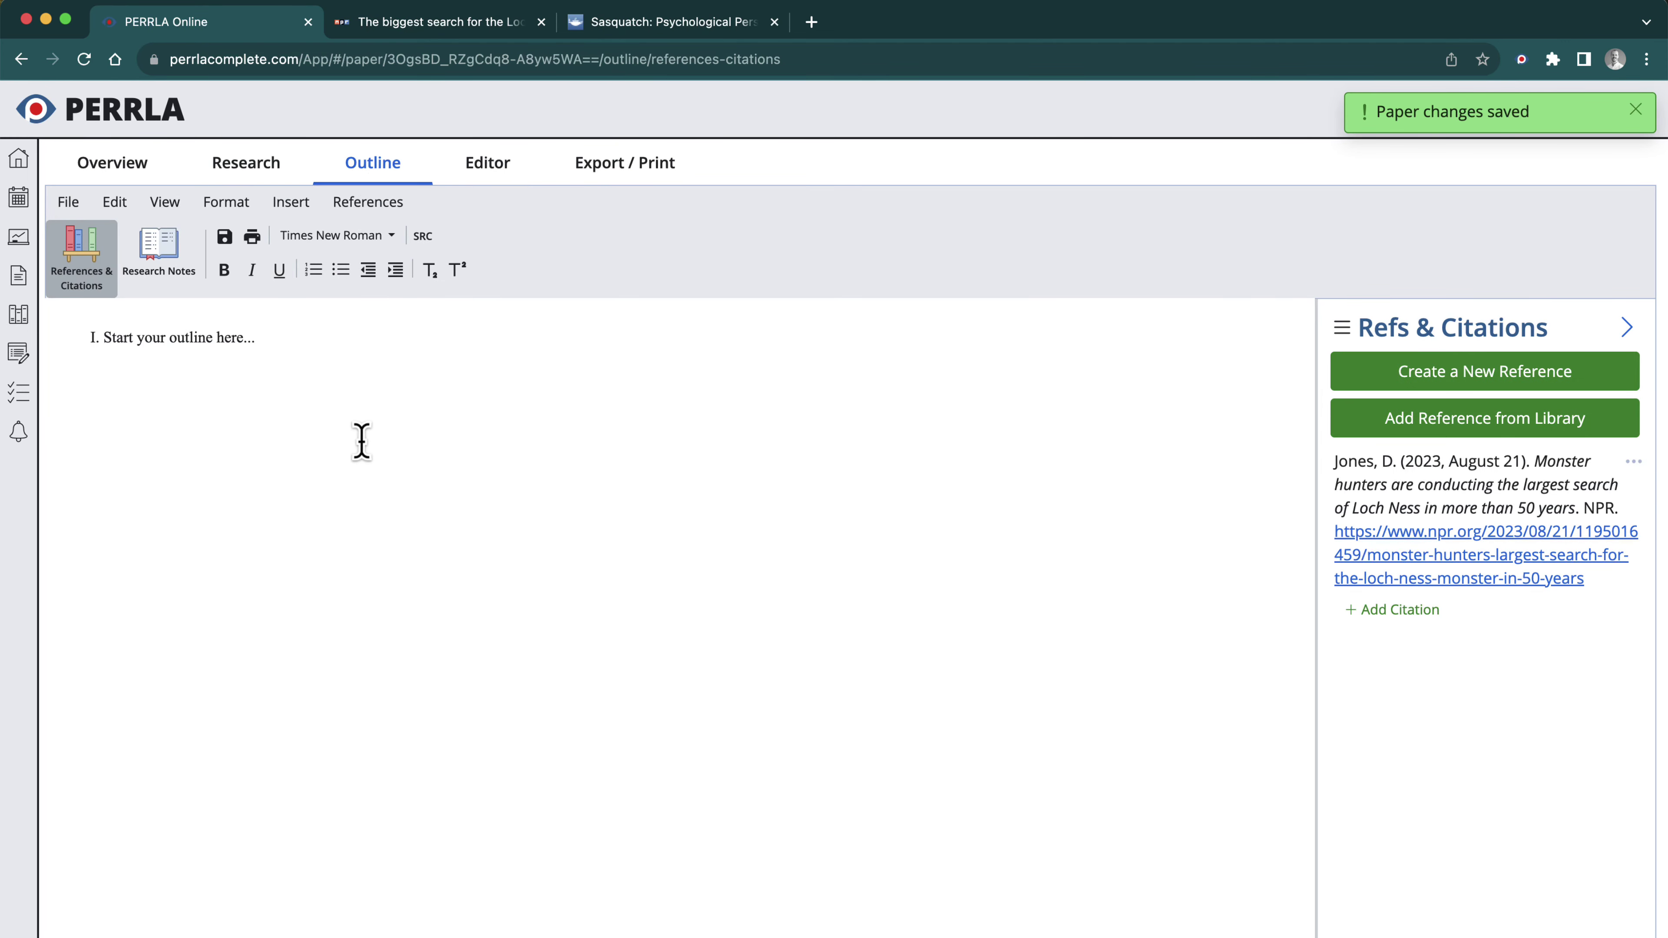
left_click(156, 253)
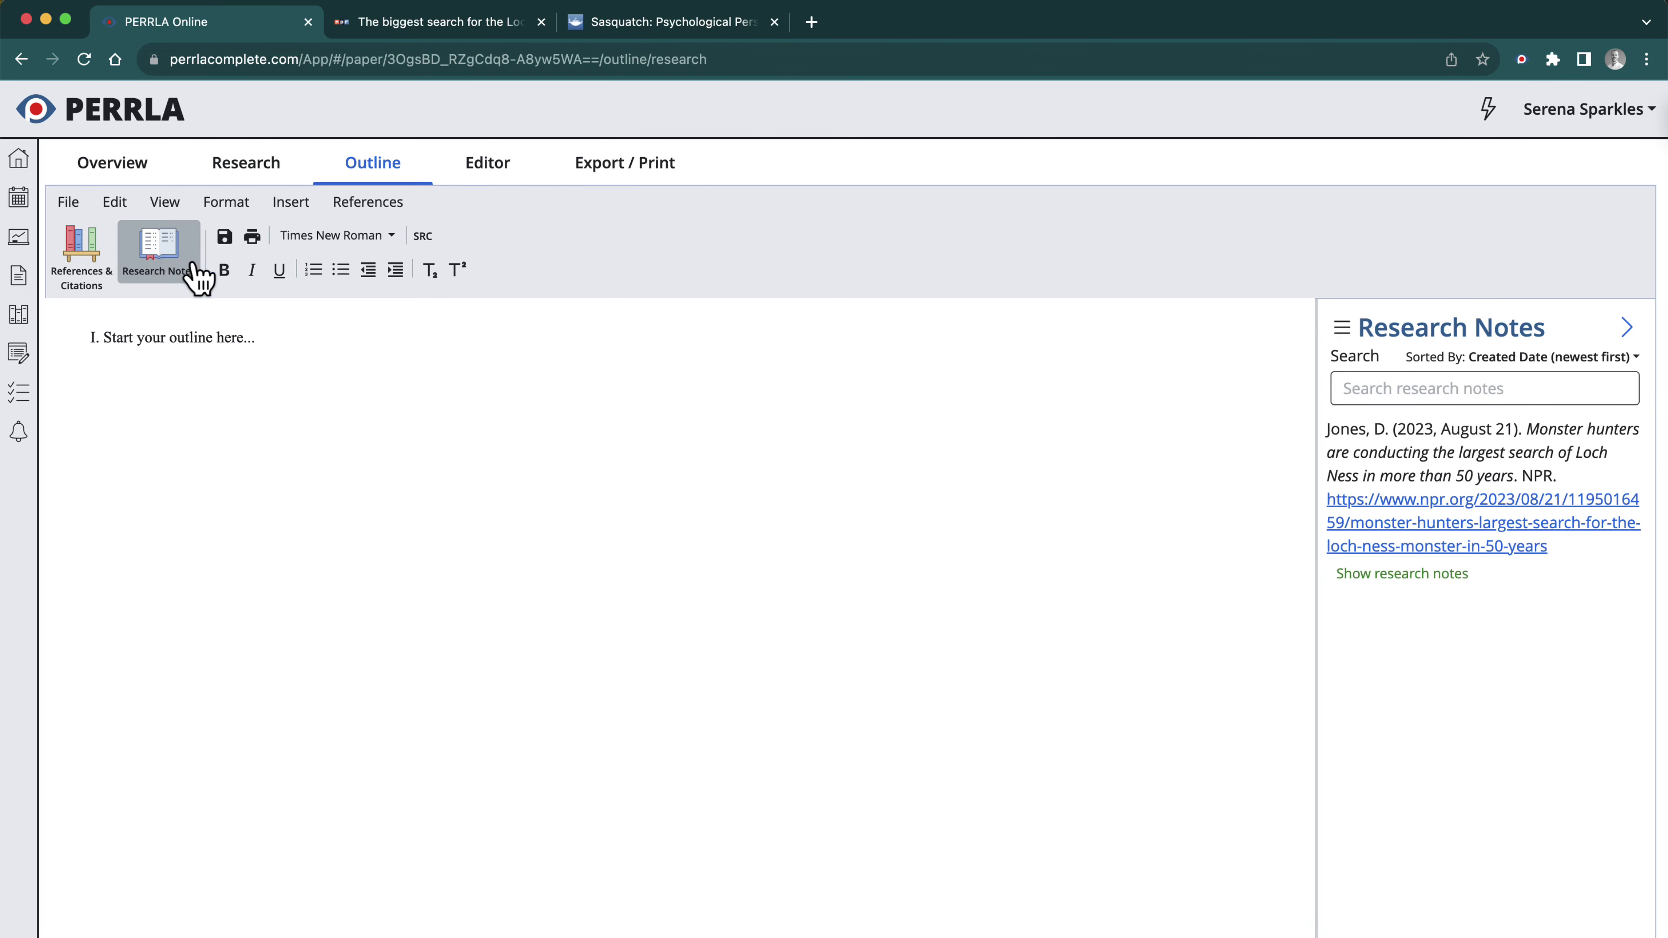
left_click(1373, 574)
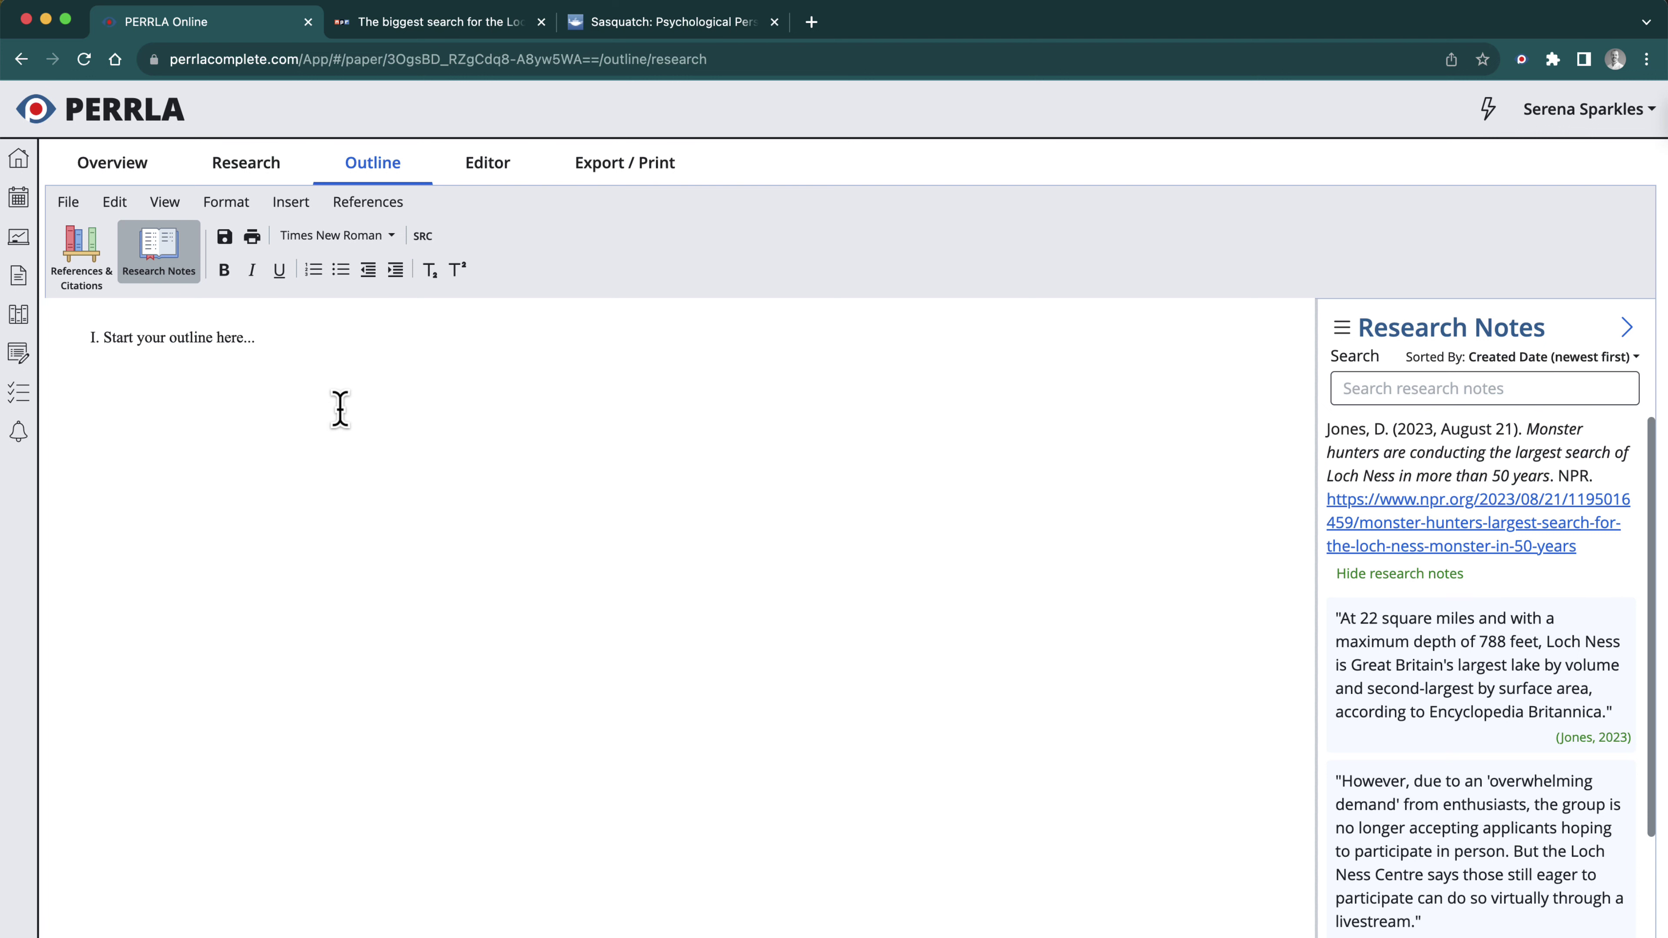
Return to the paper editor, view the outline beside the paper, and bring back the NPR reference's research notes
left_click(484, 168)
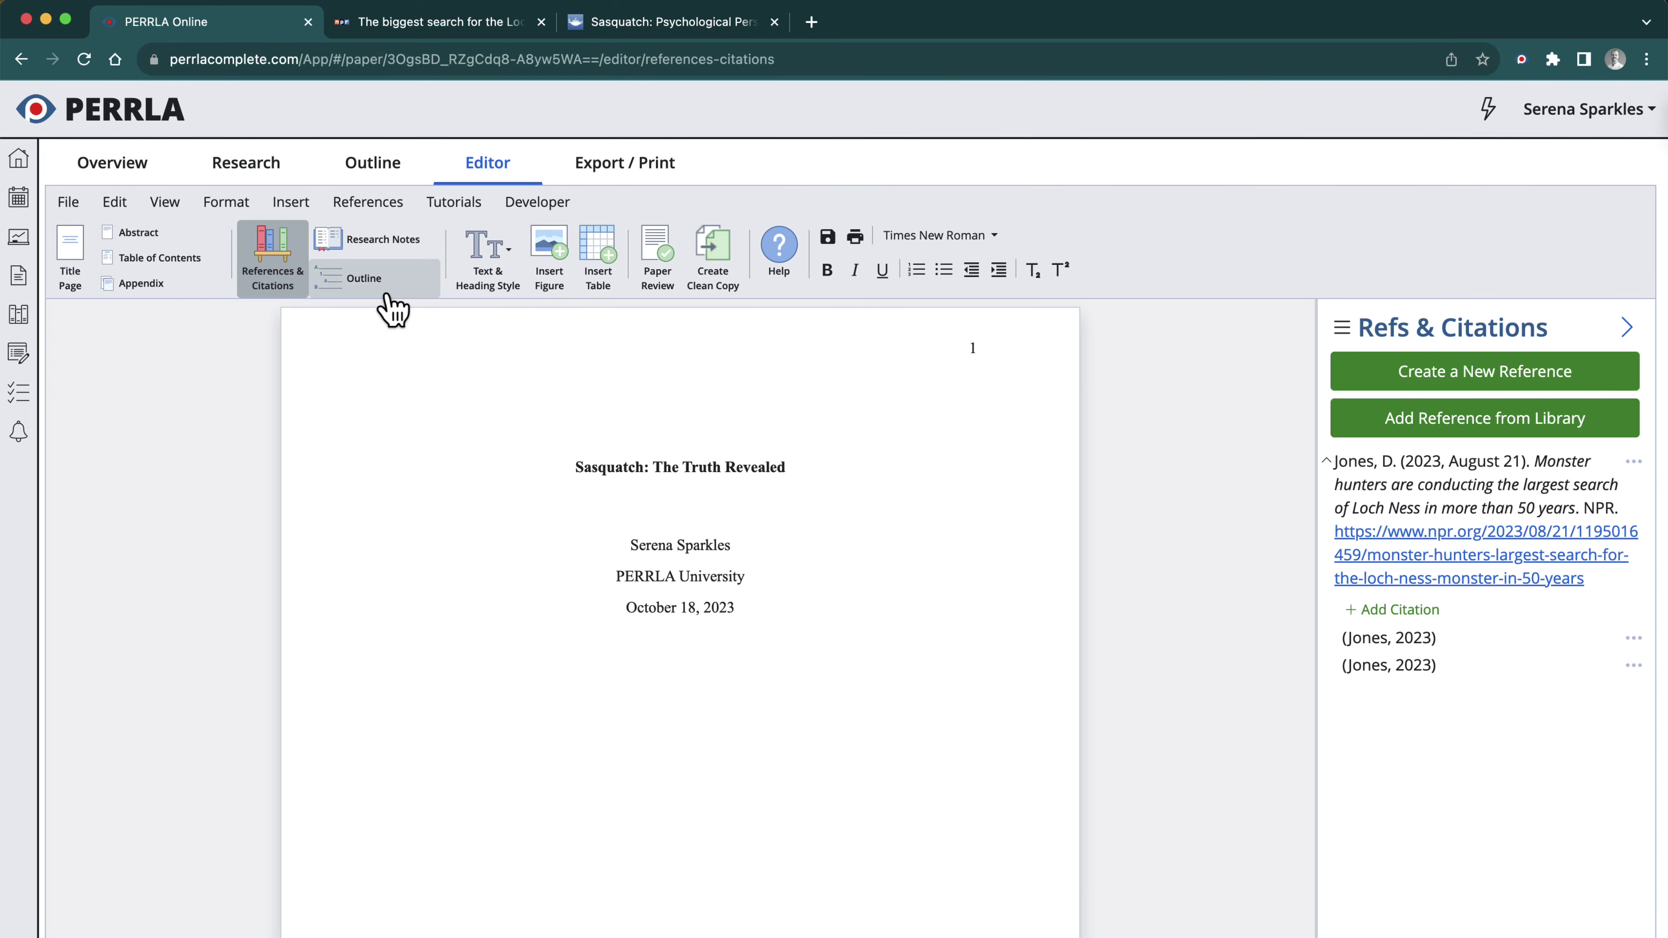
left_click(361, 281)
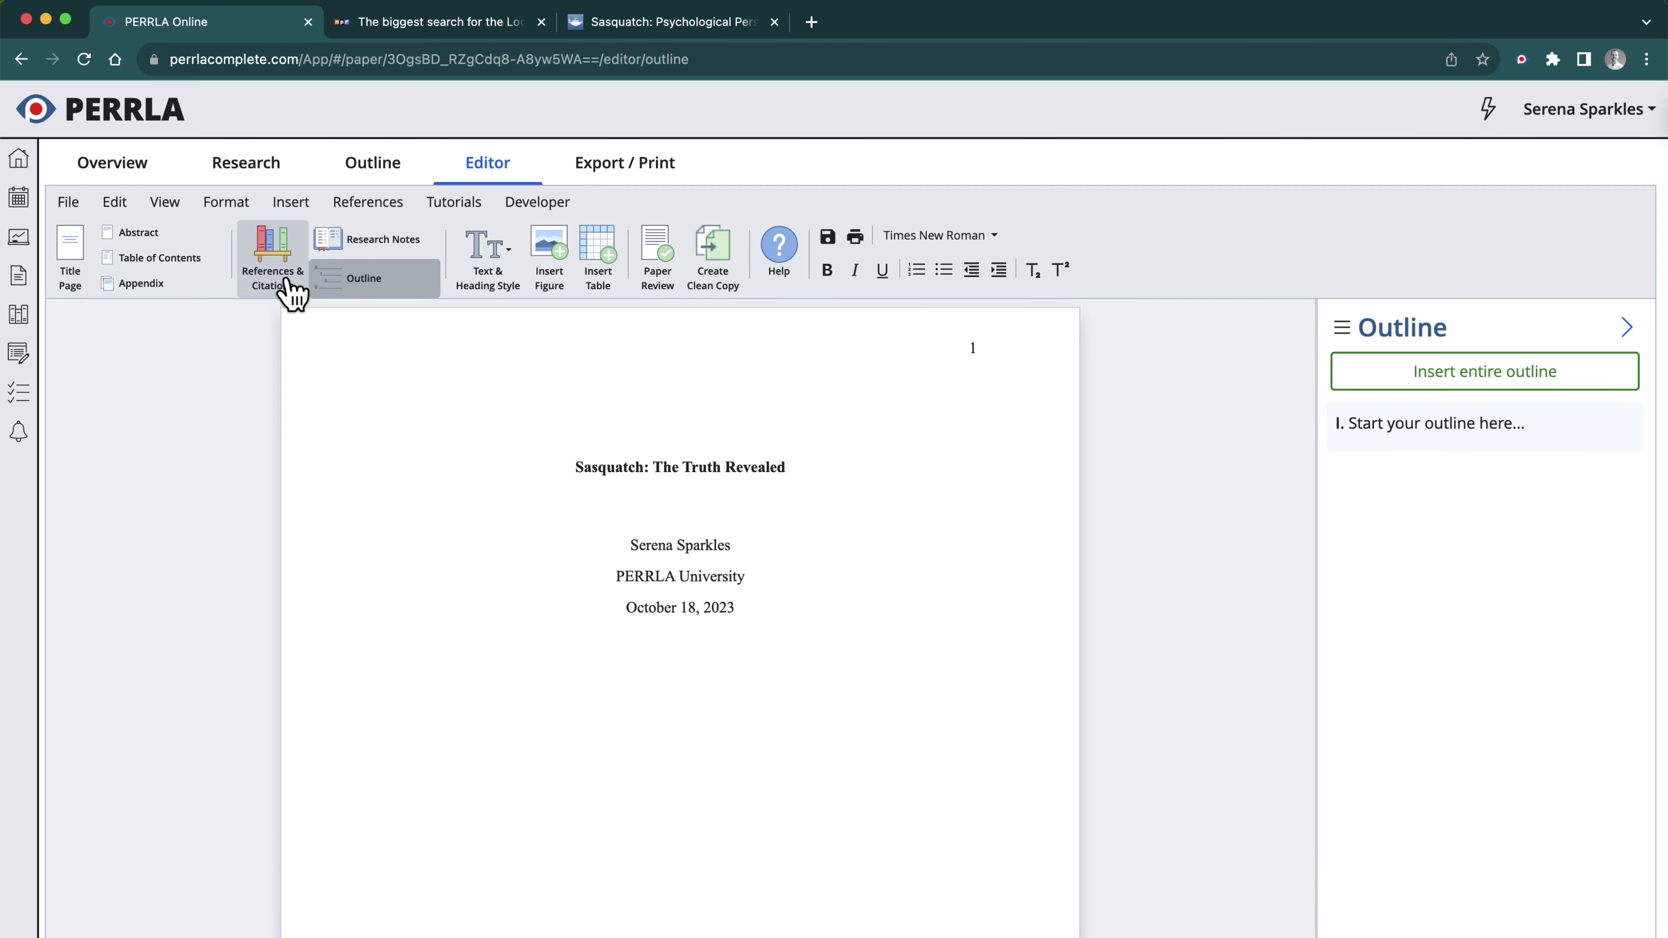
left_click(368, 242)
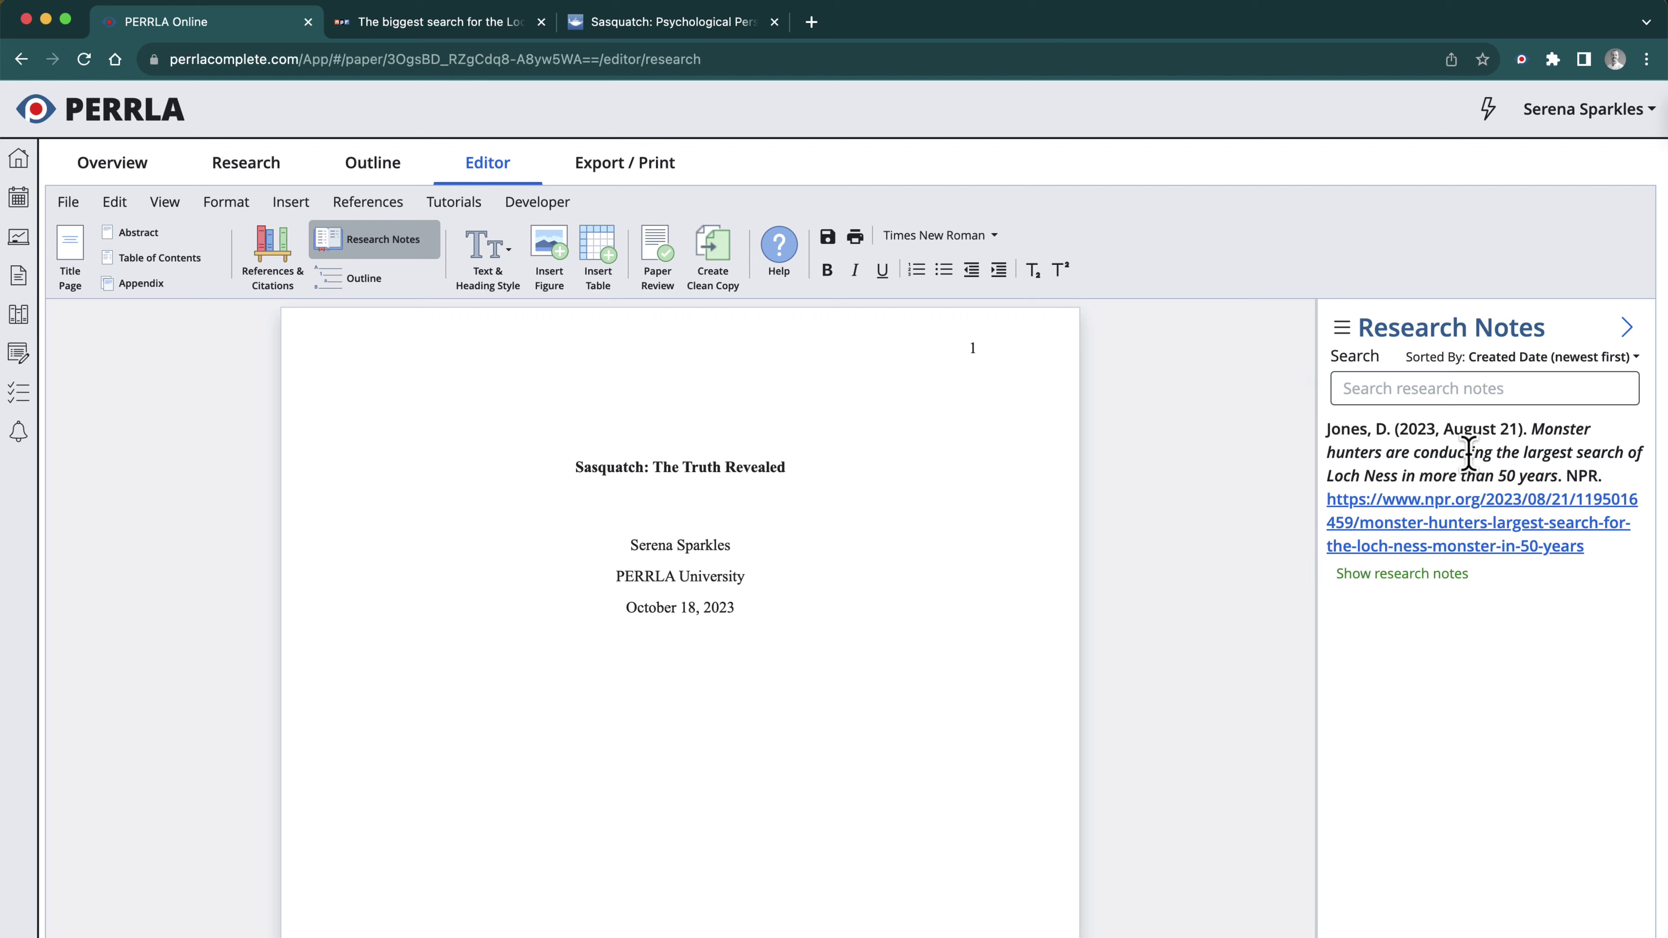
left_click(1417, 575)
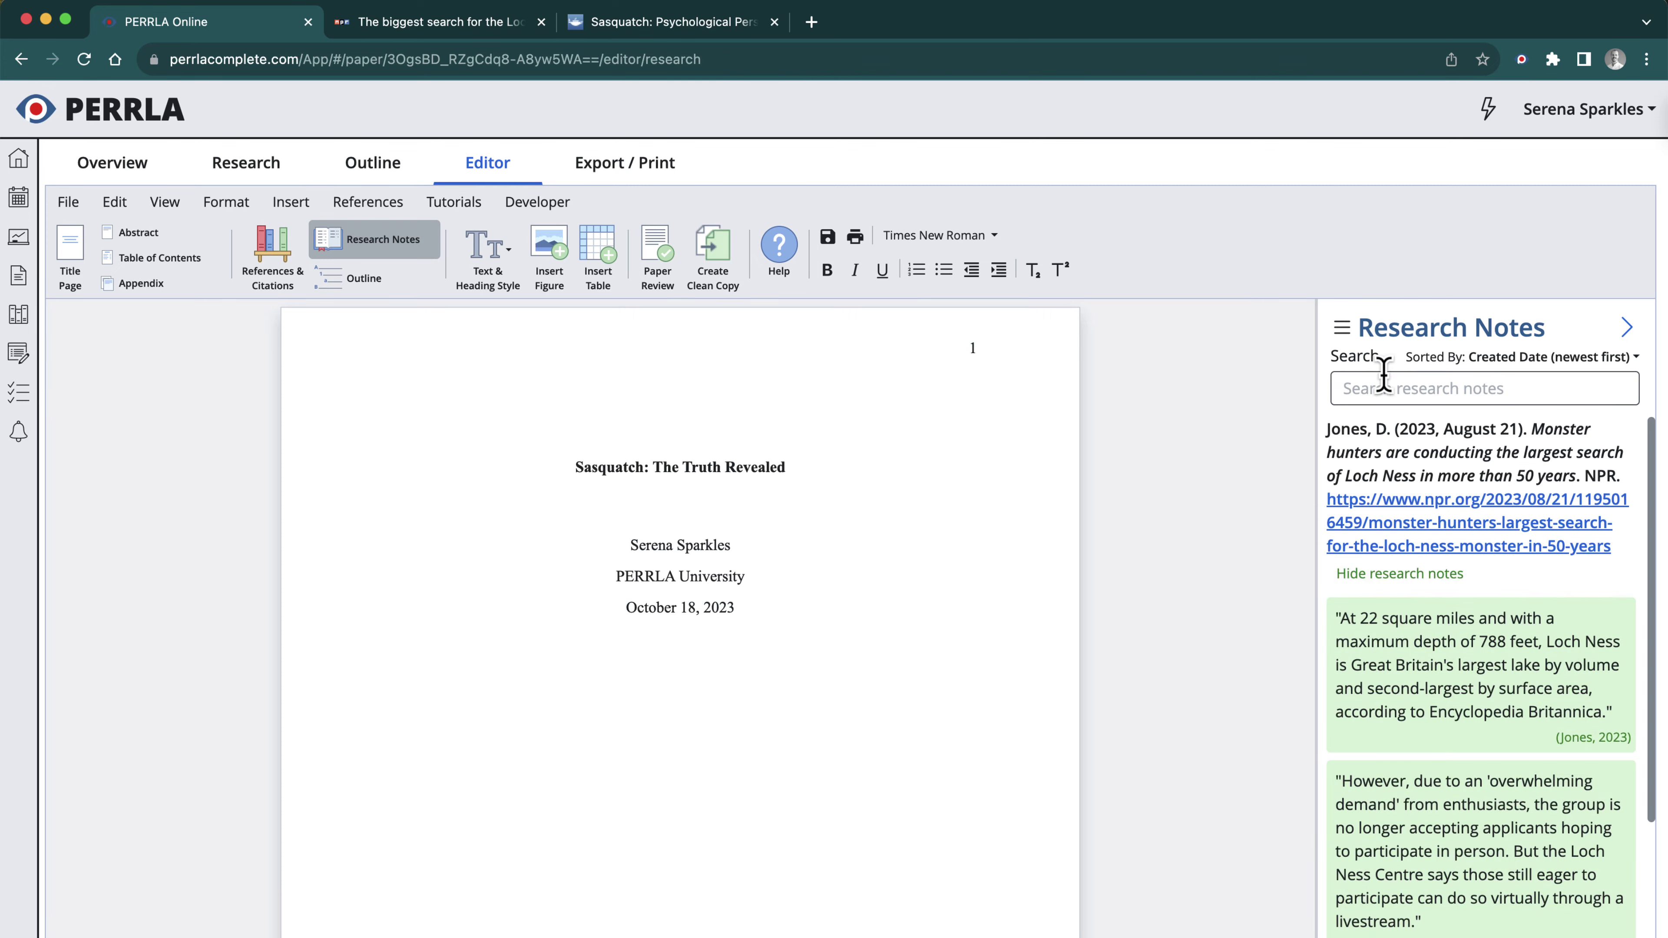
Collapse the NPR reference's notes, search the research notes for "22" and clear the search
left_click(1405, 573)
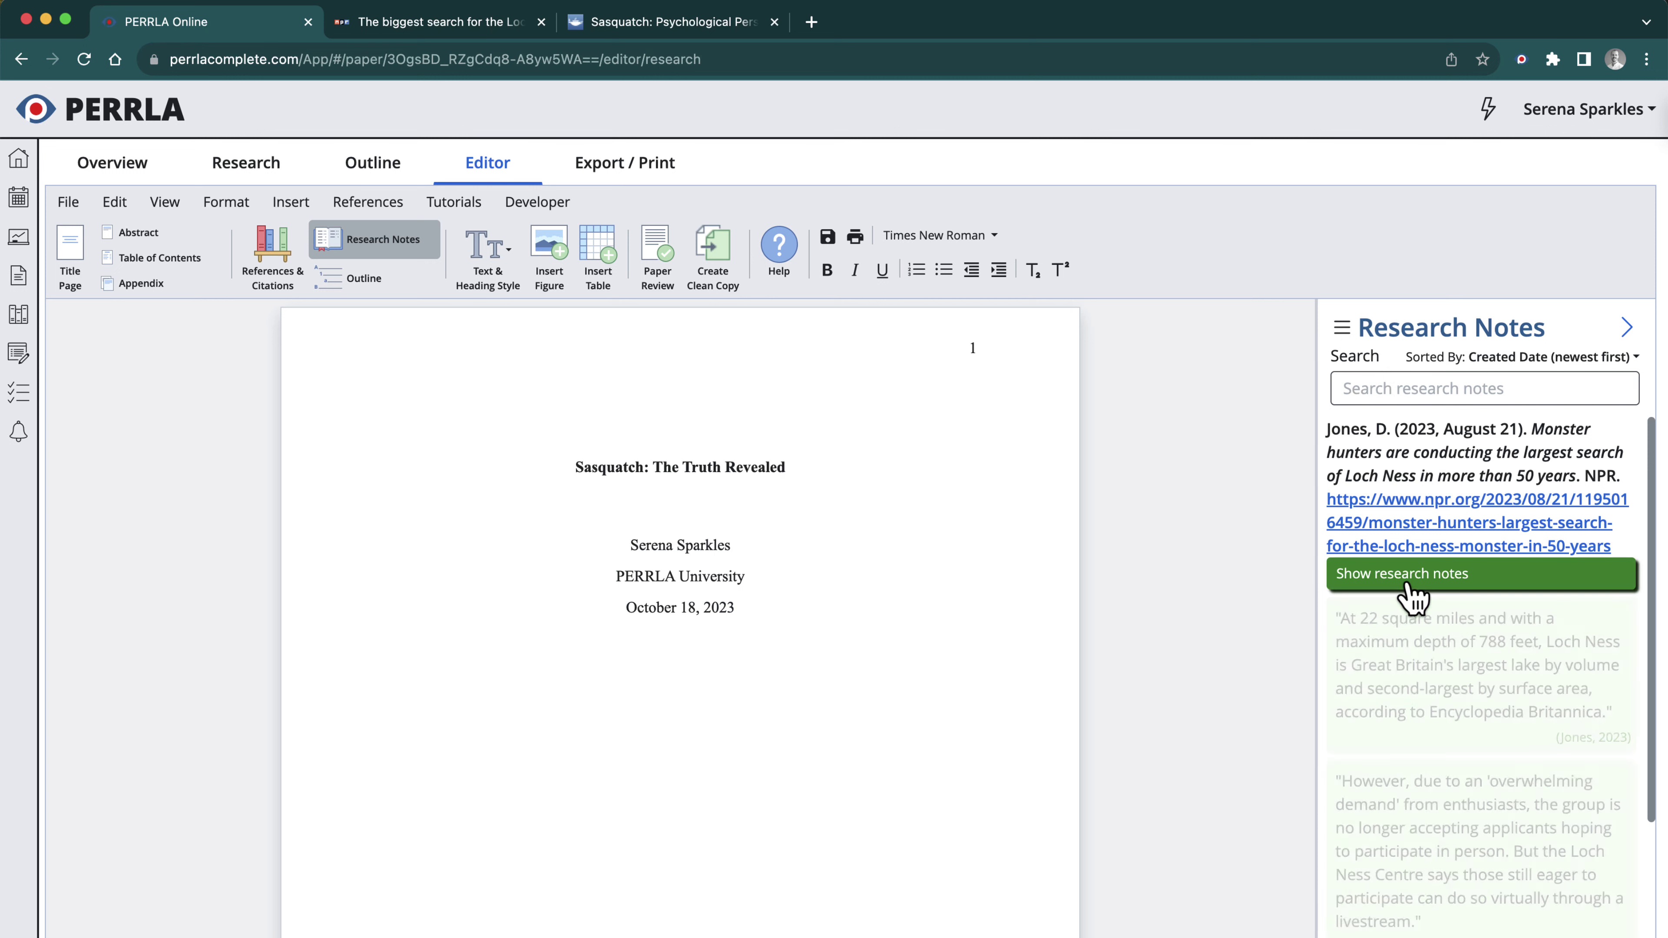
left_click(1369, 388)
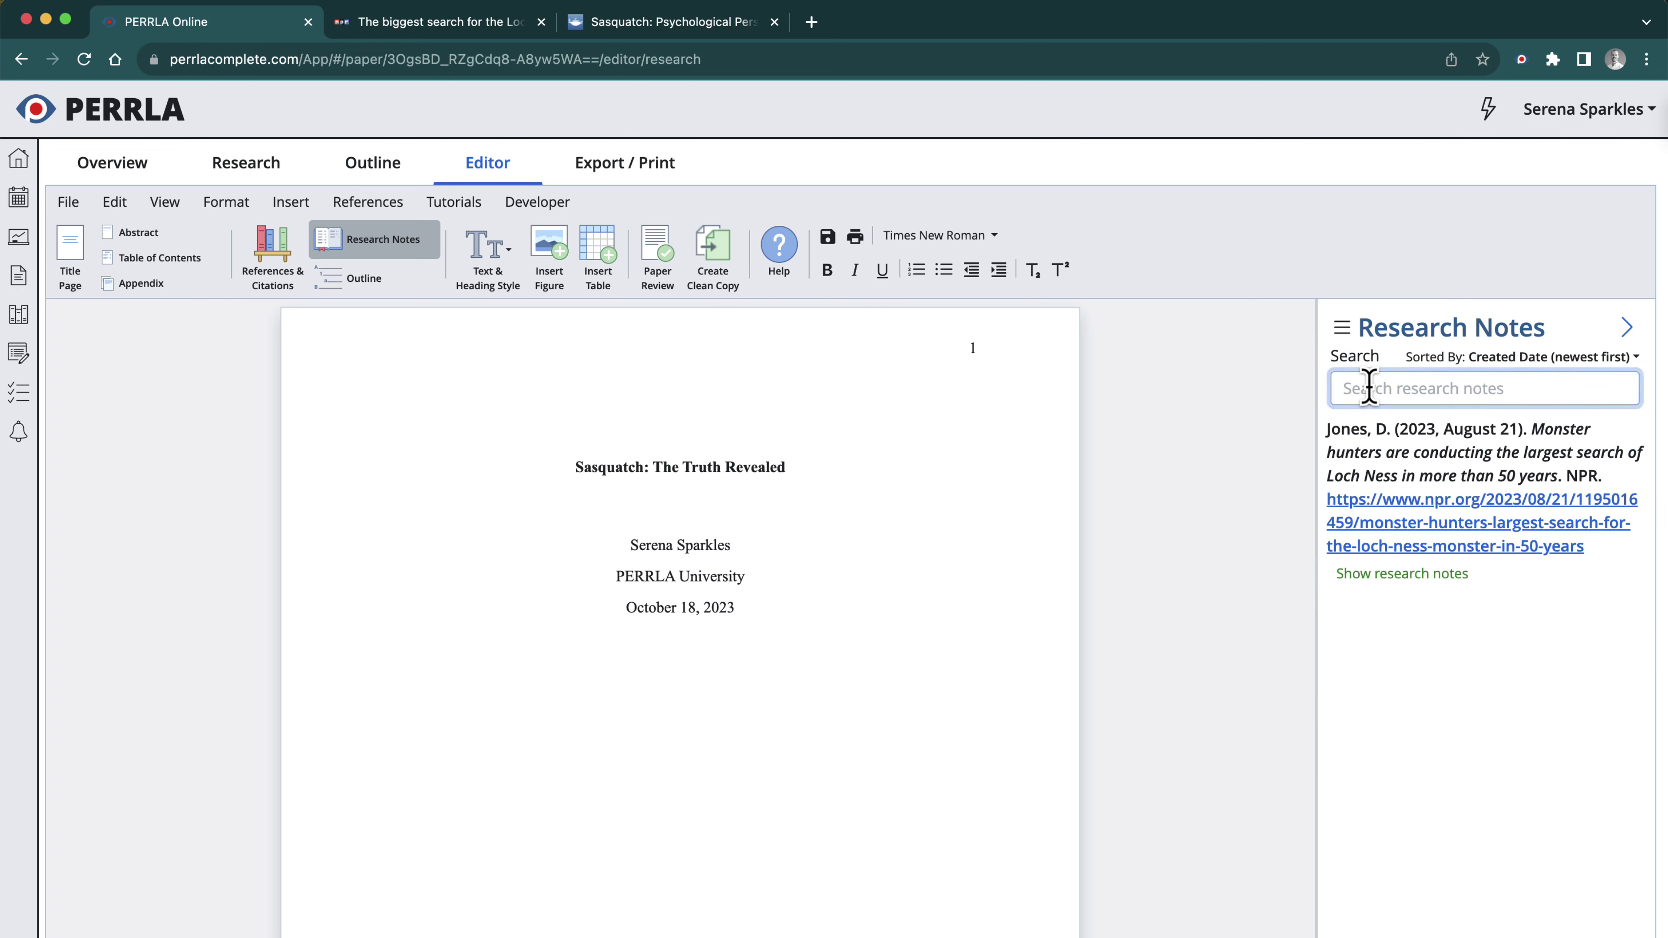
type("22")
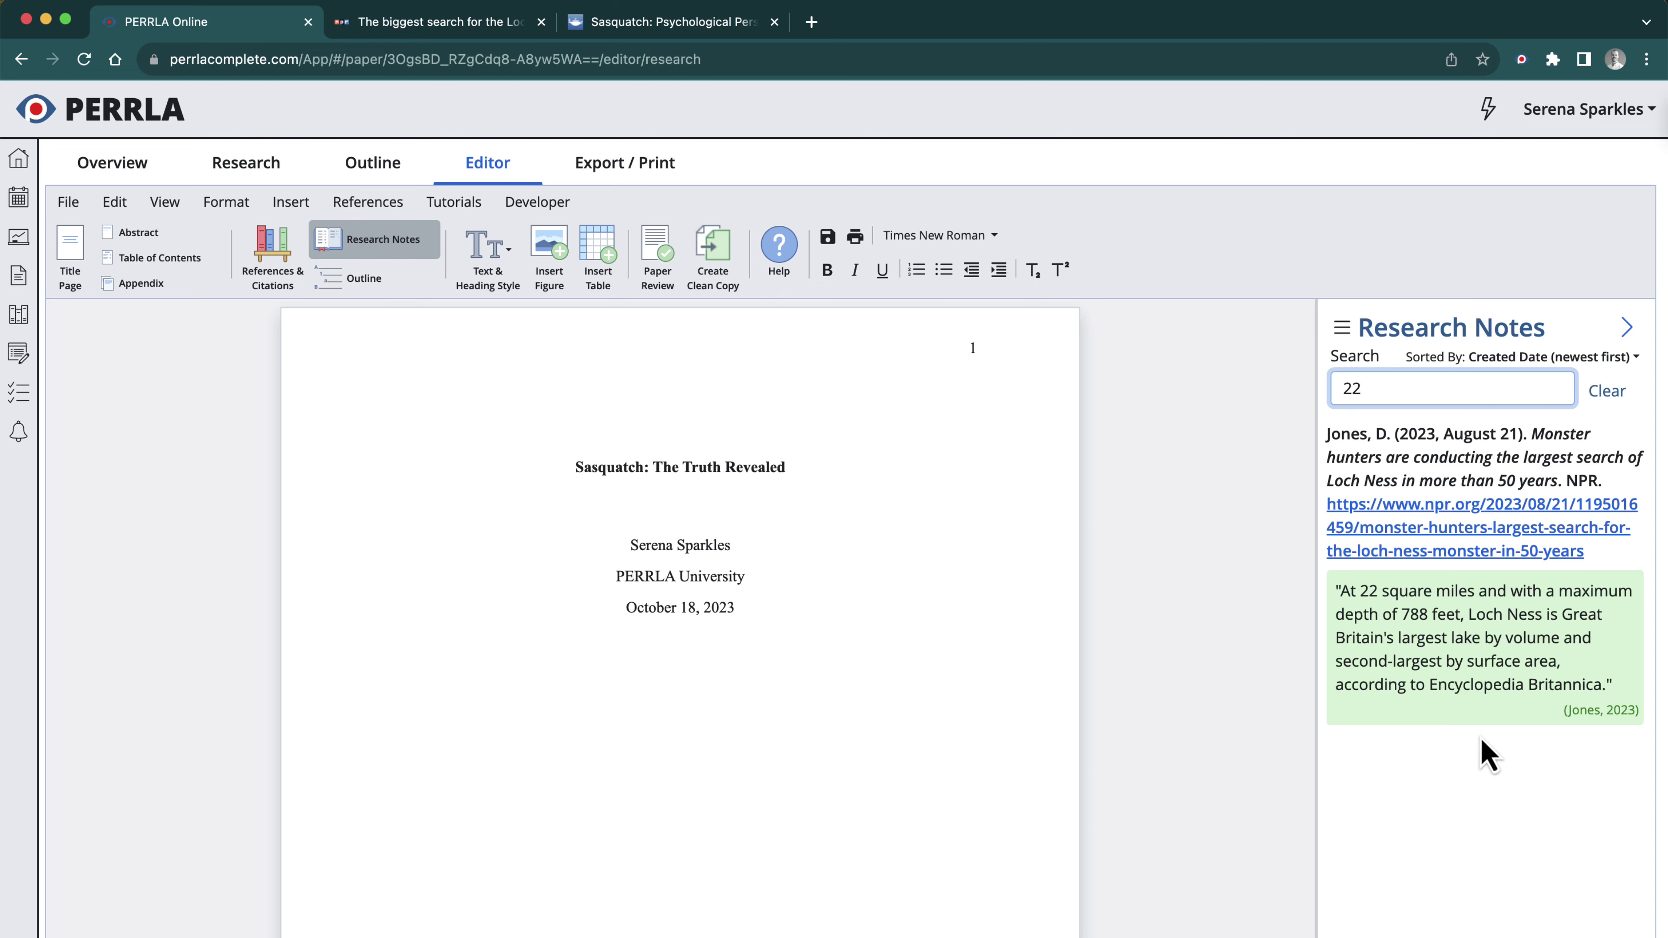
key("BackSpace")
key("BackSpace")
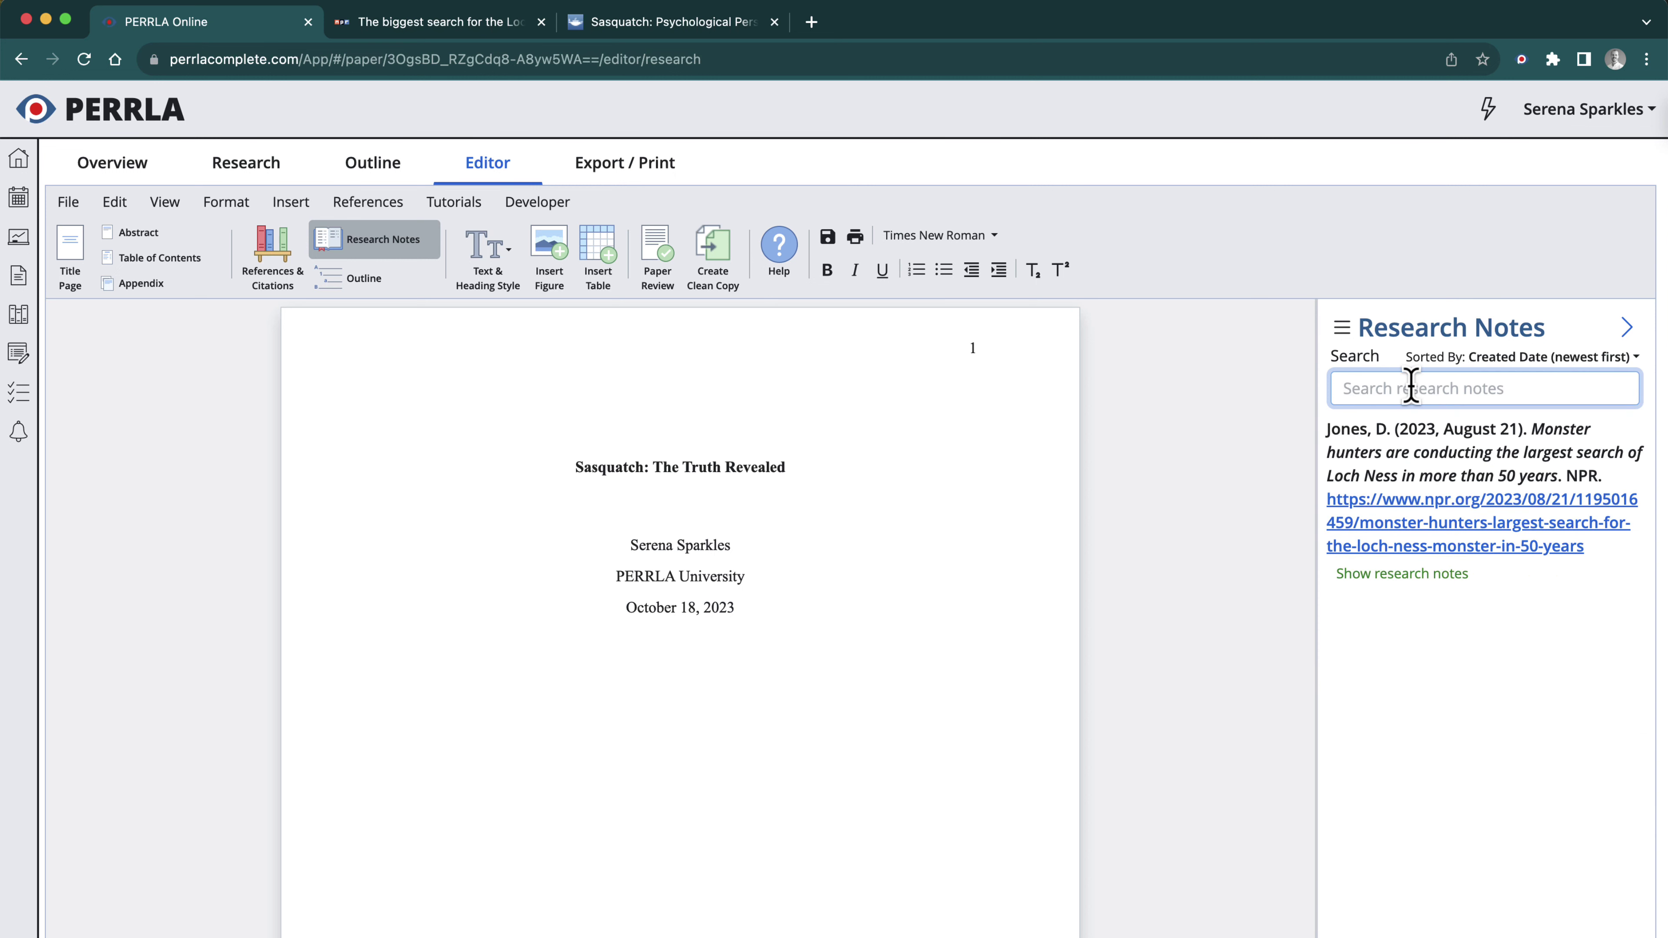
Expand and look through the NPR reference's notes, and search the research notes for "Loch Ness"
left_click(1458, 584)
scroll(1483, 844, "down", 5)
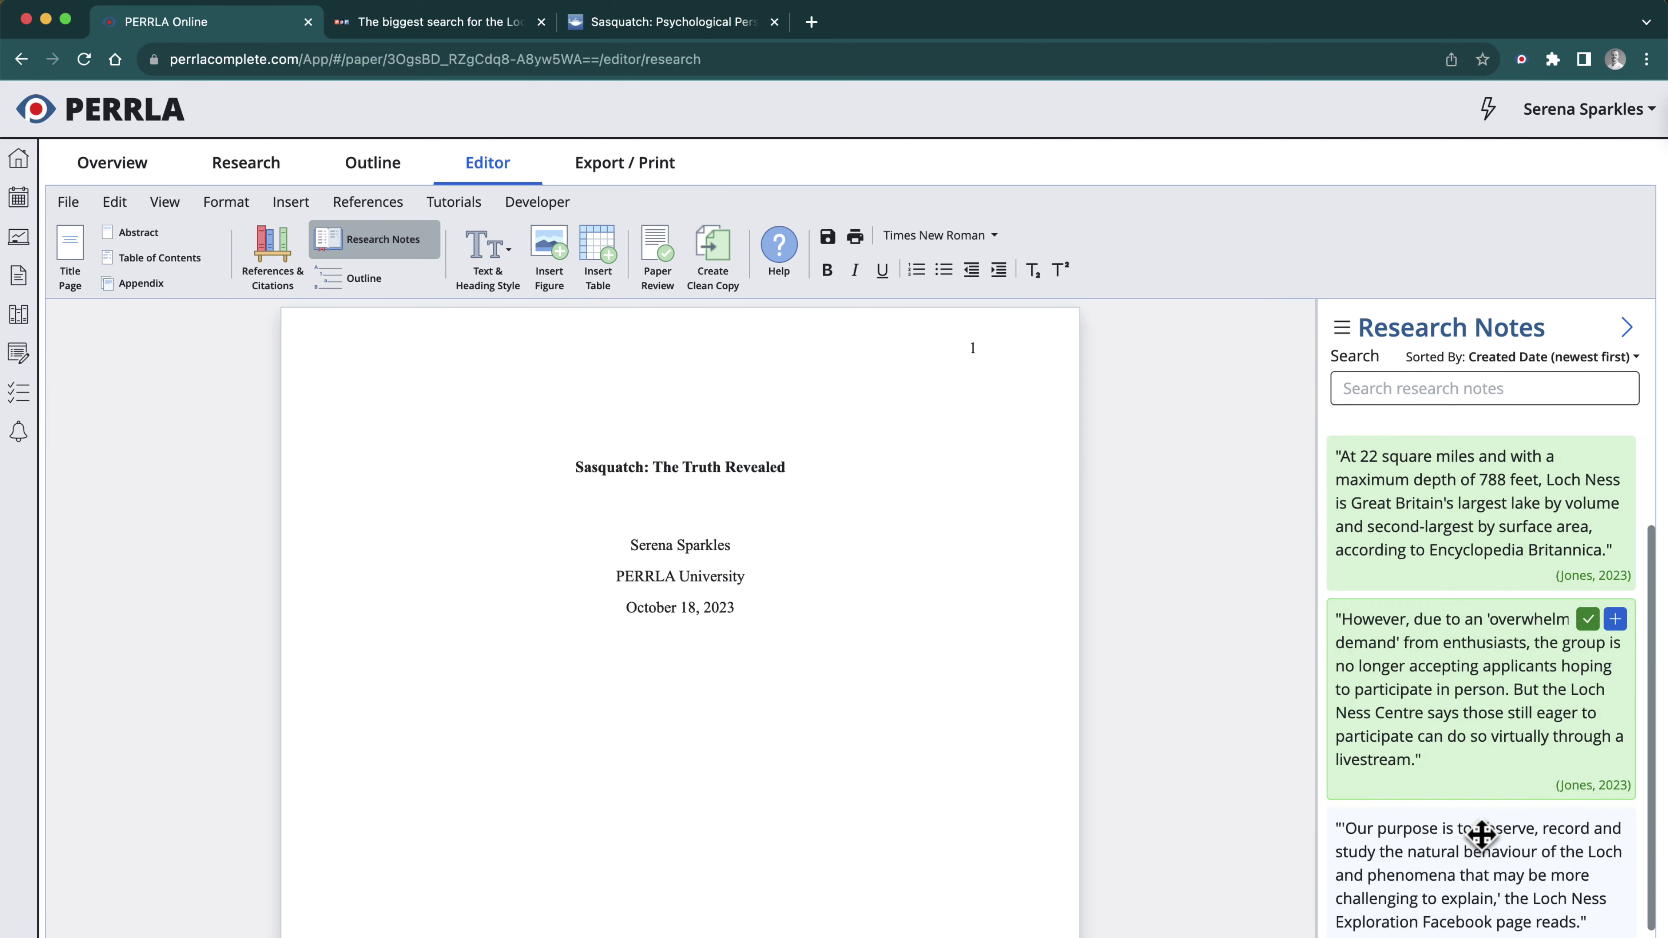
scroll(1484, 844, "up", 5)
left_click(1406, 388)
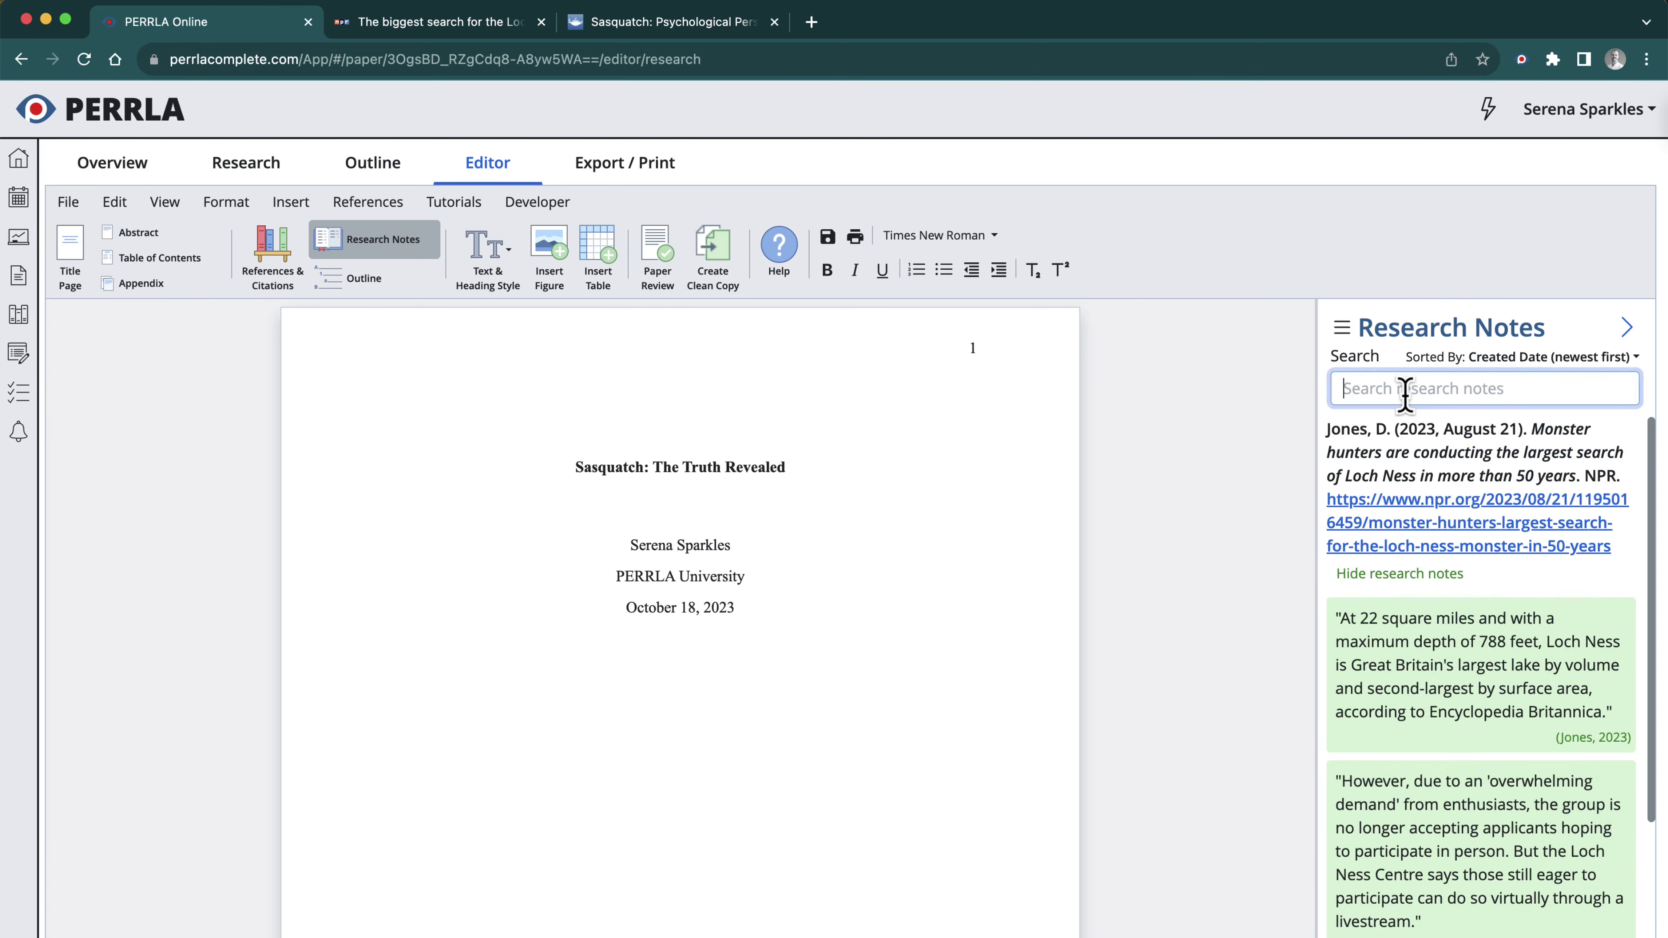
type("Loch Ness")
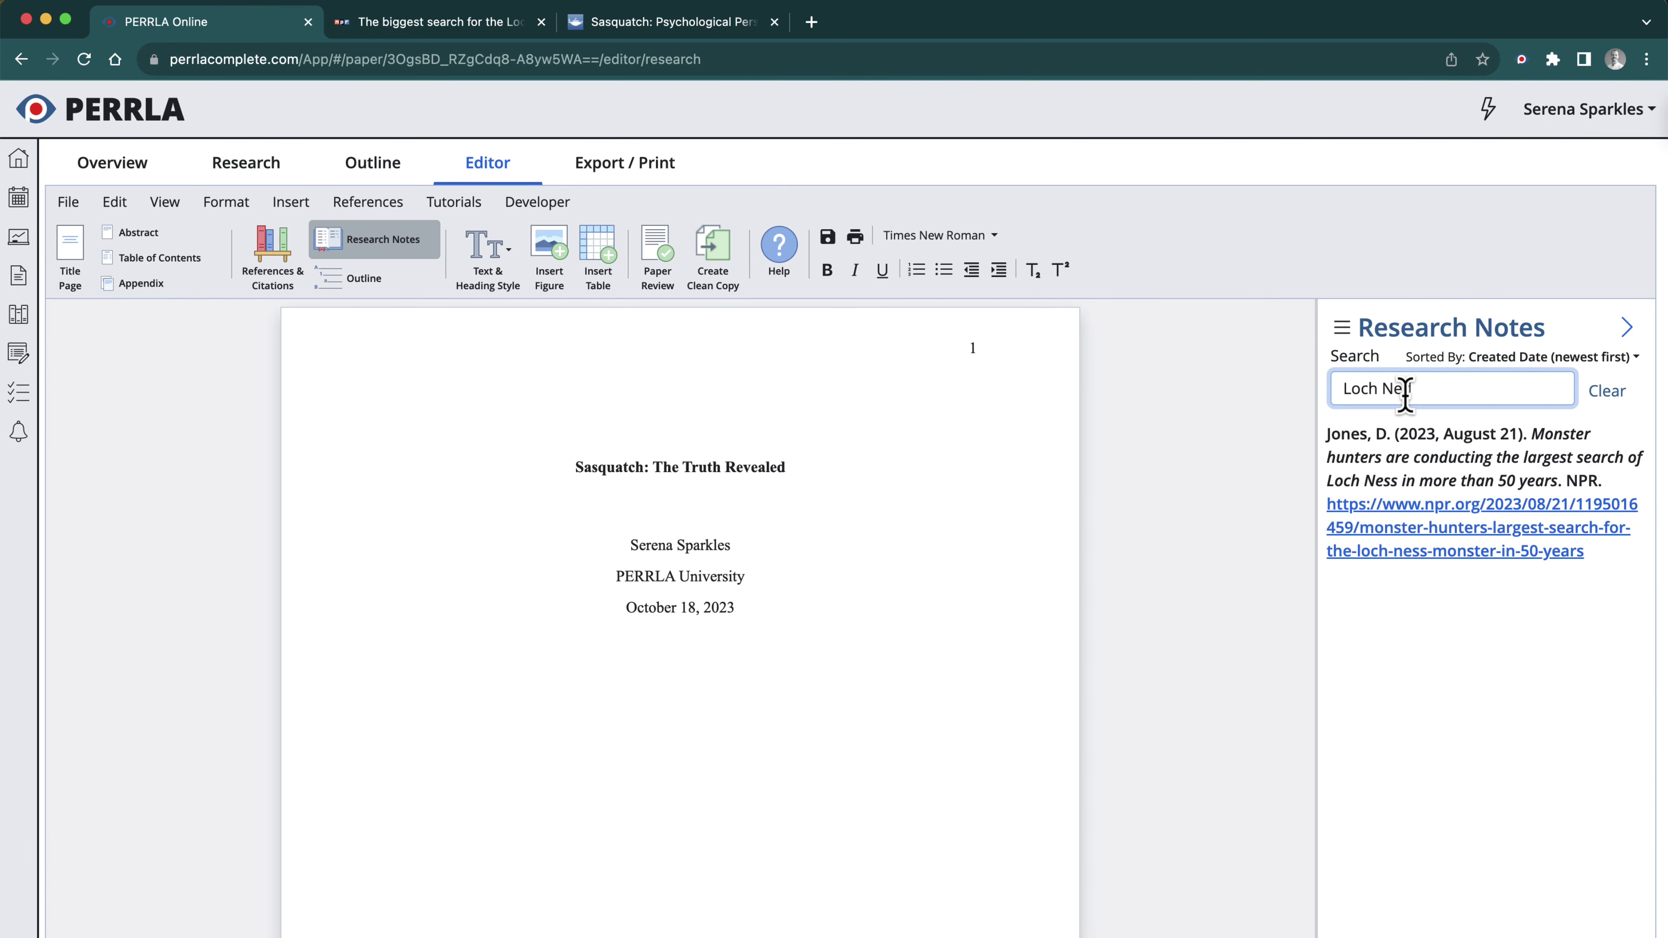
scroll(1448, 658, "down", 5)
scroll(1448, 659, "up", 5)
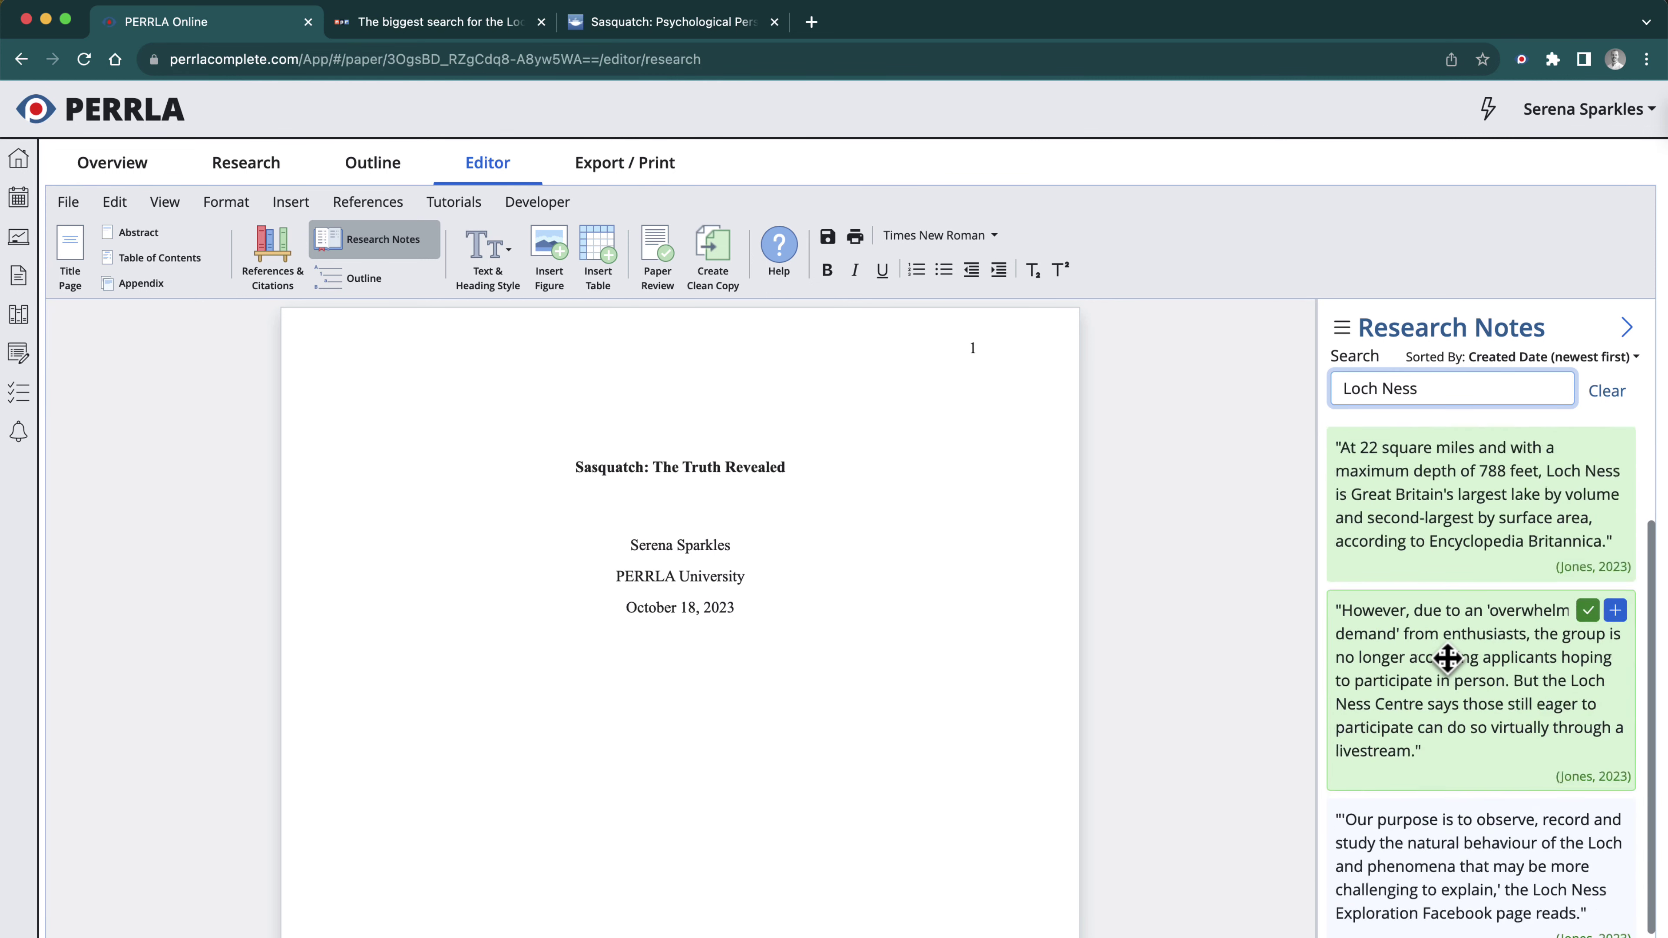
Search the research notes for "observe", and mark the "Our purpose is to observe" note as used and unmark it again
key("super+a")
type("observe")
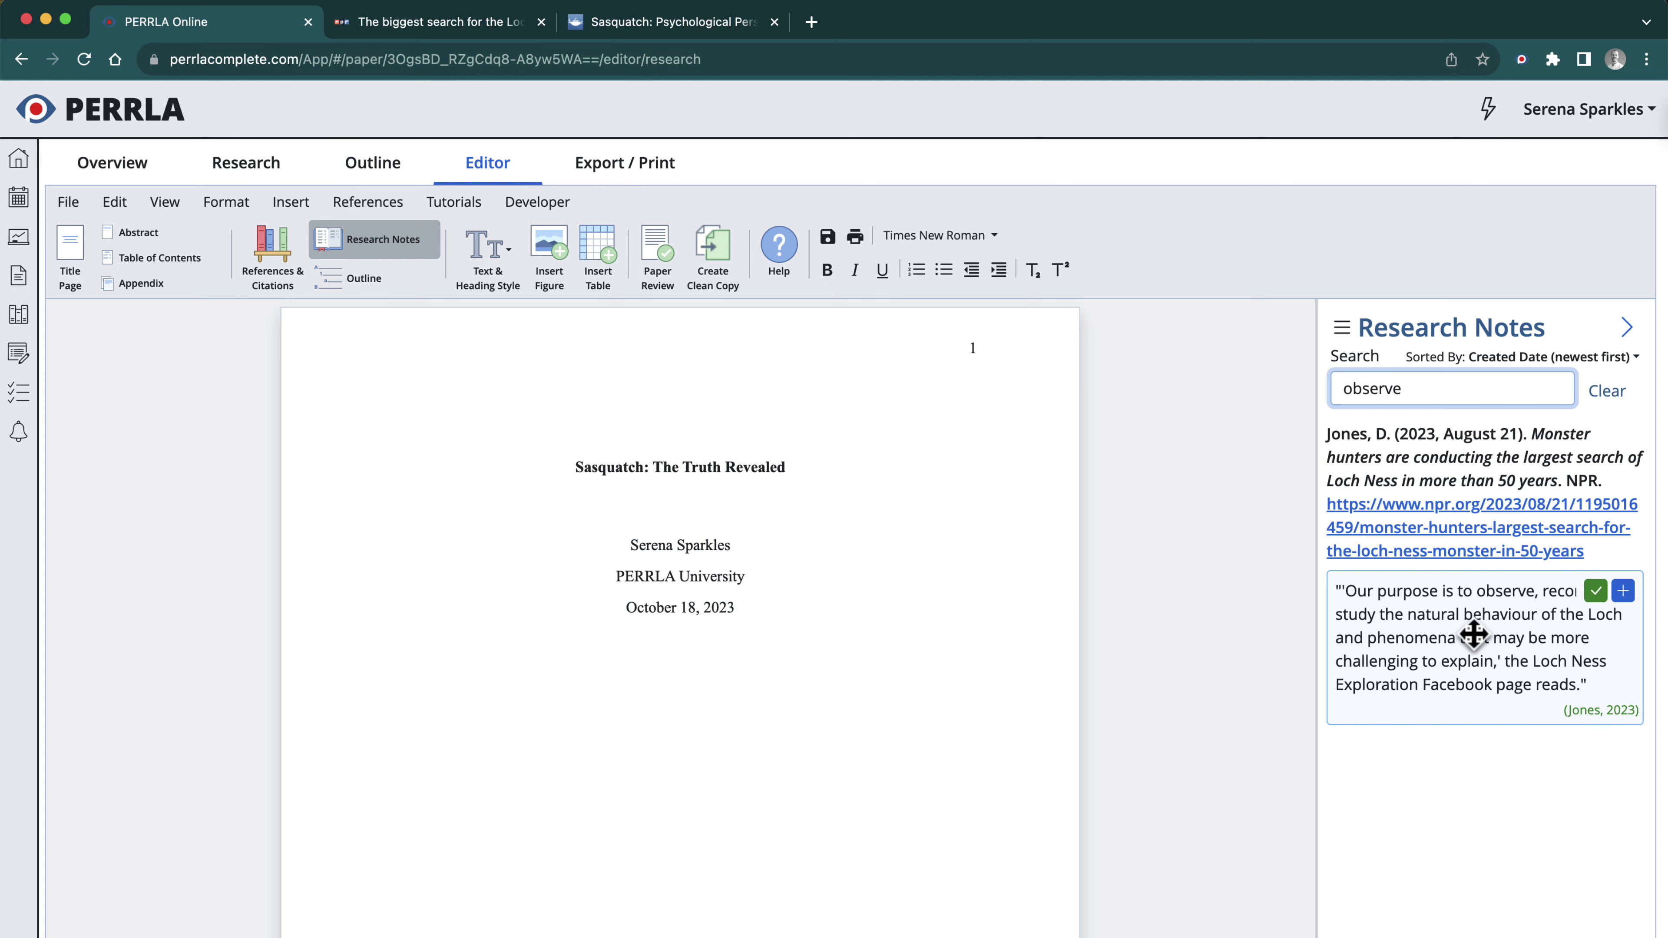
key("BackSpace")
key("BackSpace")
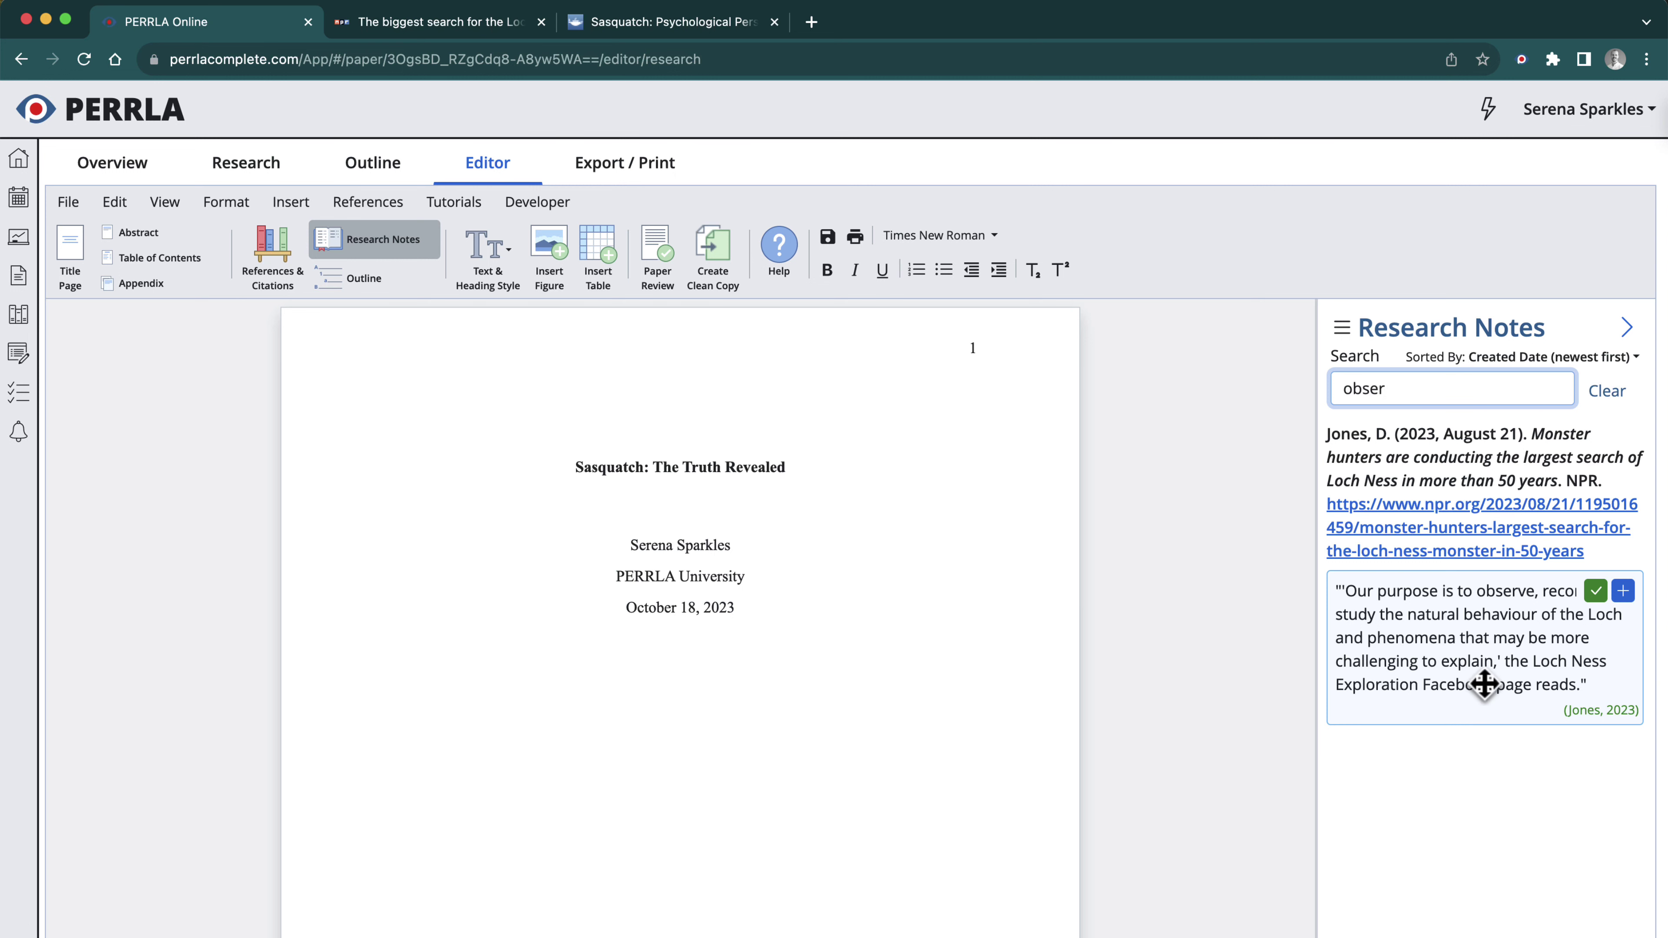
left_click(1598, 596)
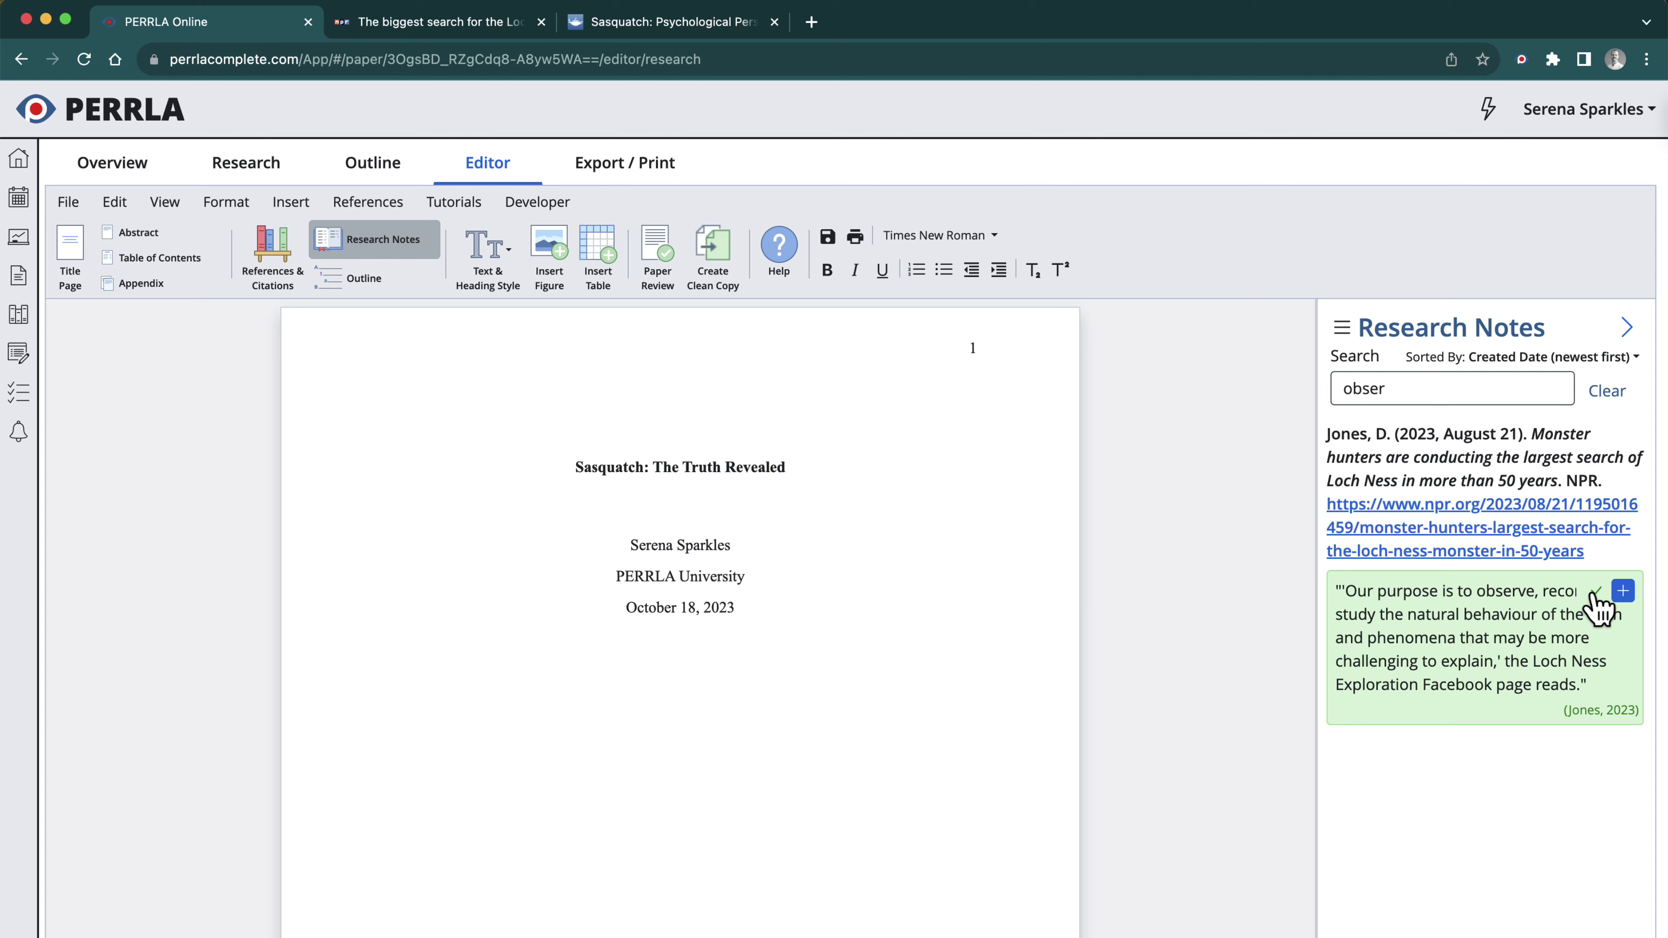
left_click_drag(1607, 617, 974, 693)
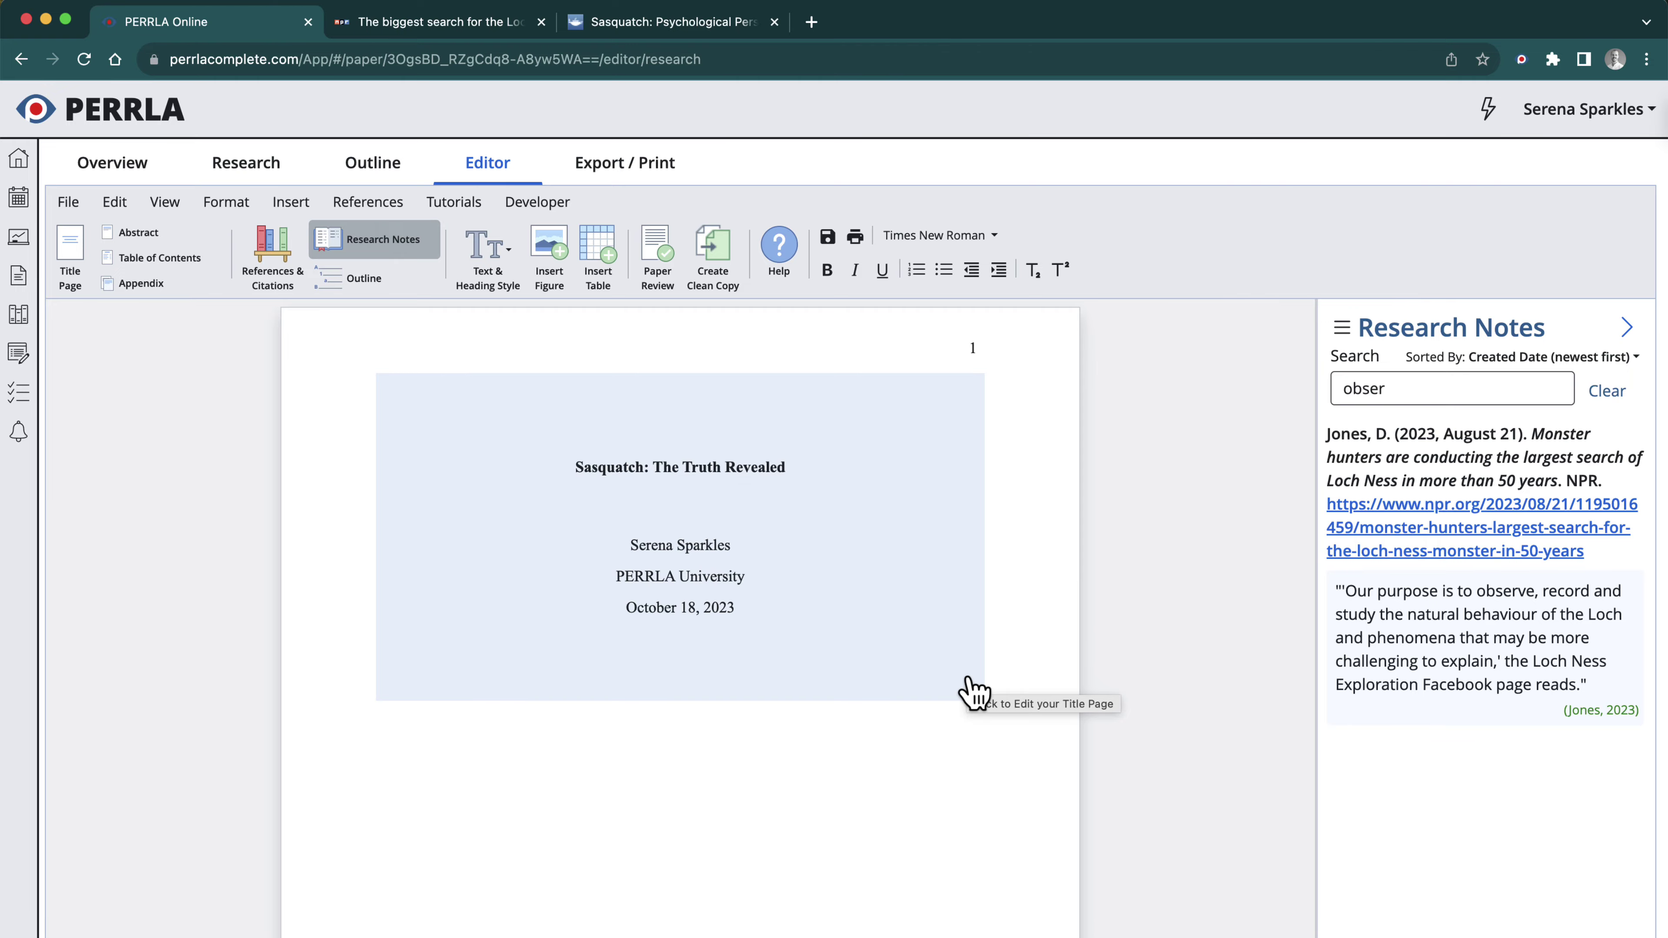
Switch to the paper "Sasquatch: The Truth Revealed" in Microsoft Word, look through it and show PERRLA's research notes beside it
key("ctrl+Left")
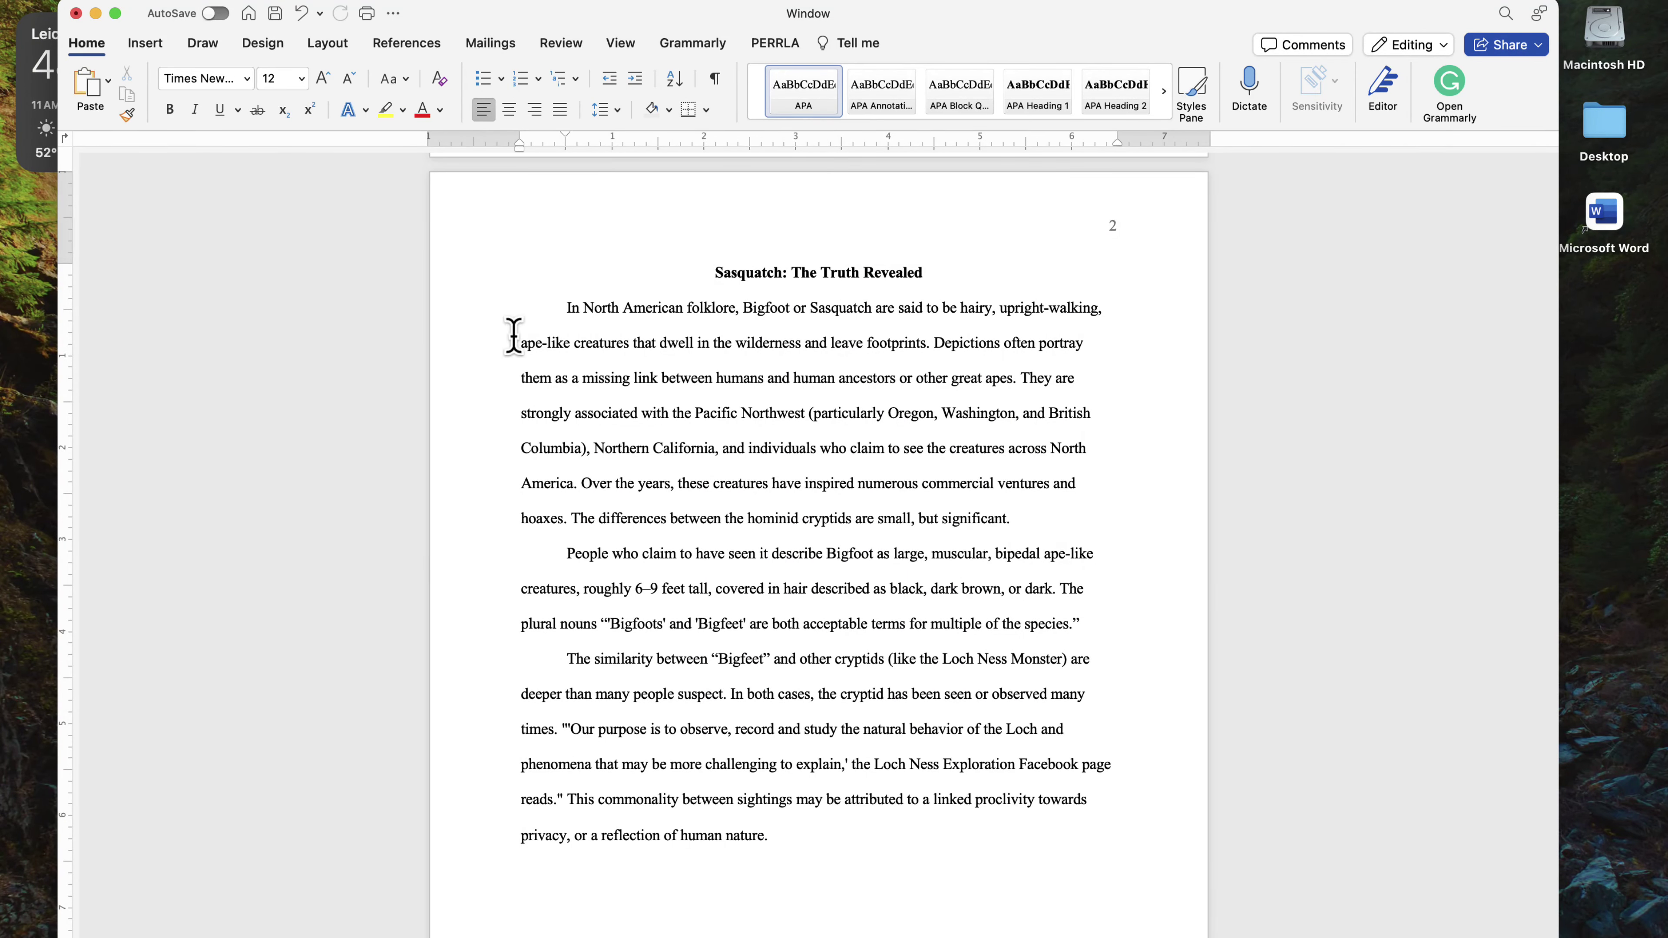
left_click(768, 45)
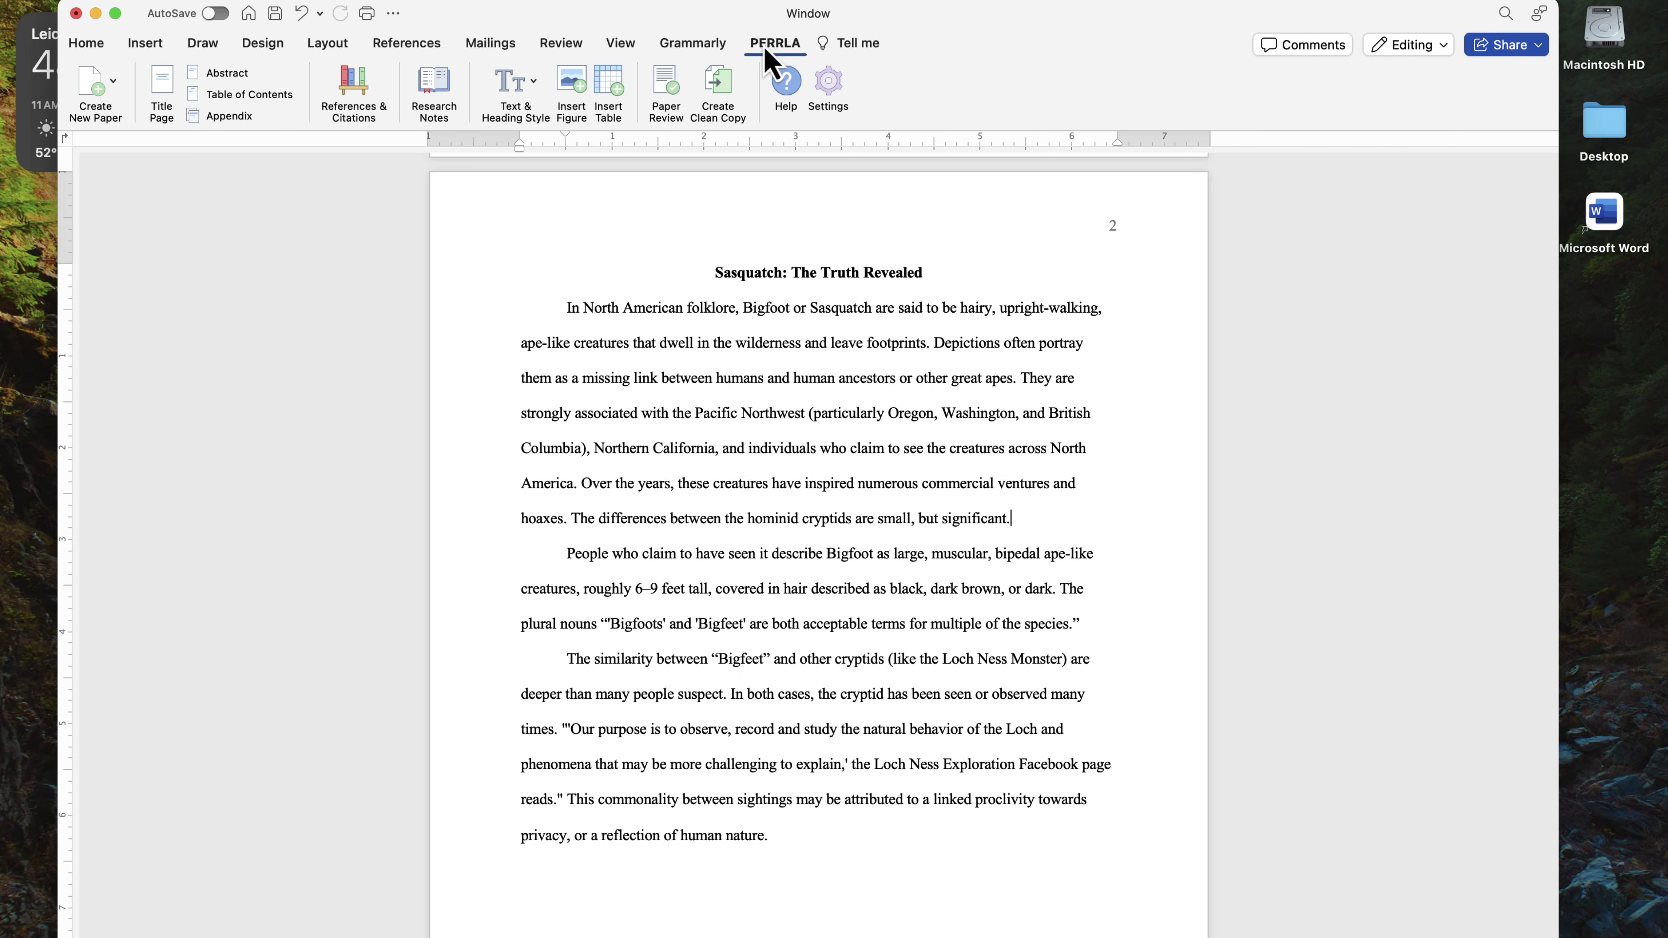
scroll(770, 559, "up", 1)
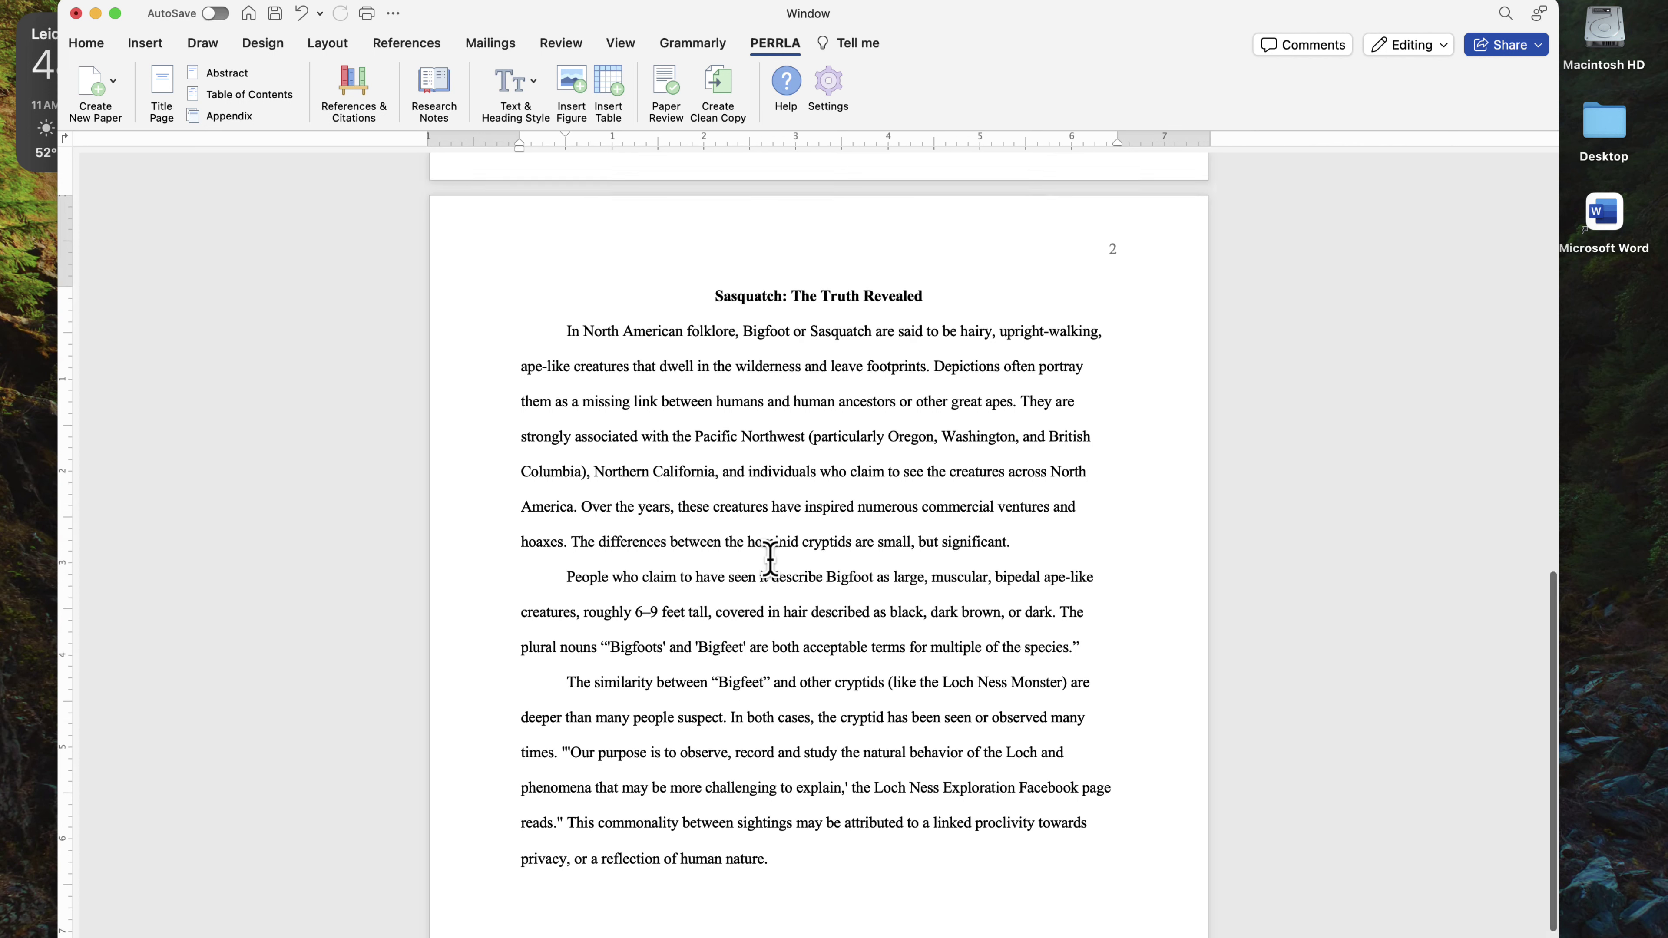
scroll(769, 559, "up", 10)
scroll(770, 559, "down", 12)
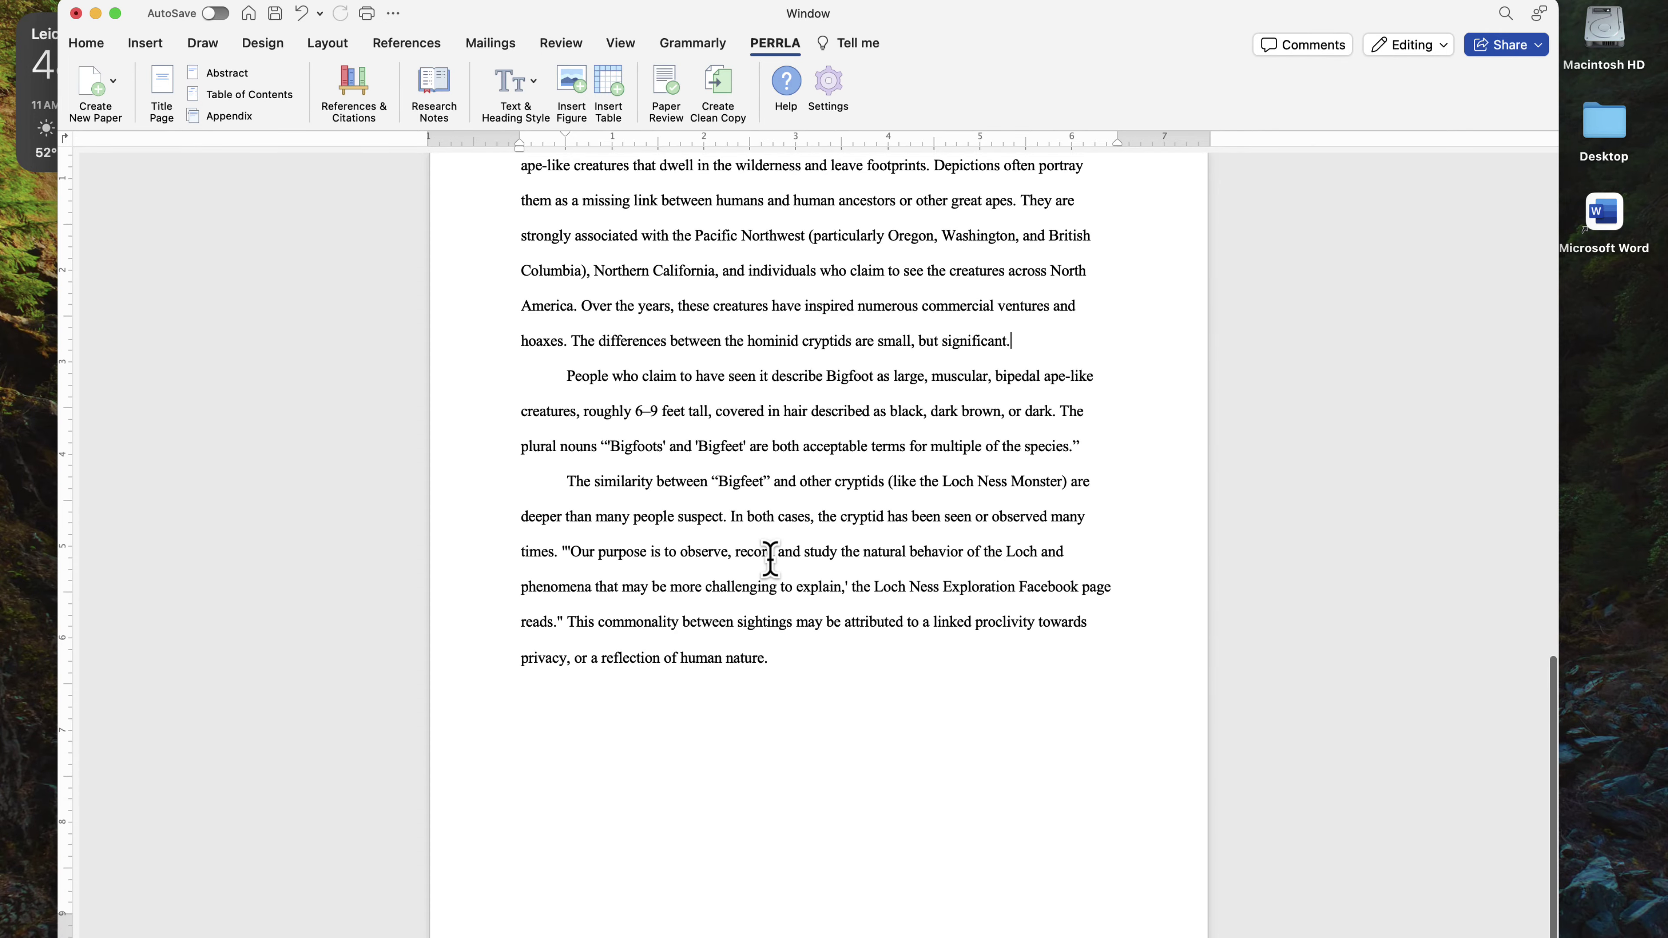
scroll(769, 559, "up", 5)
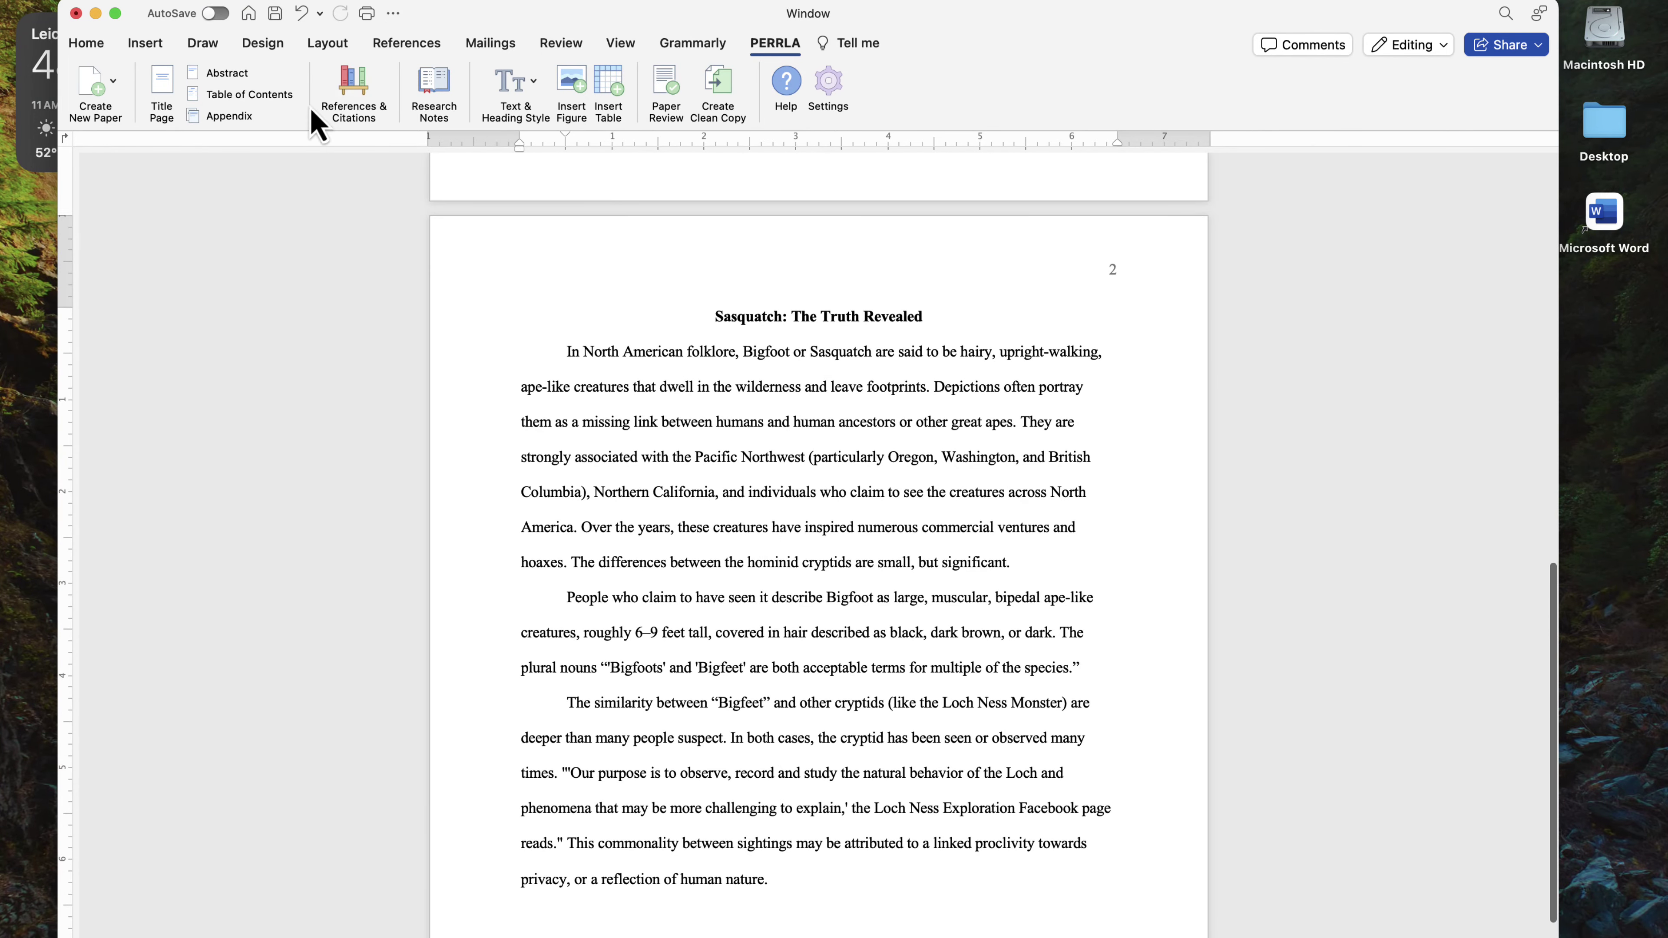
left_click(358, 100)
left_click(430, 103)
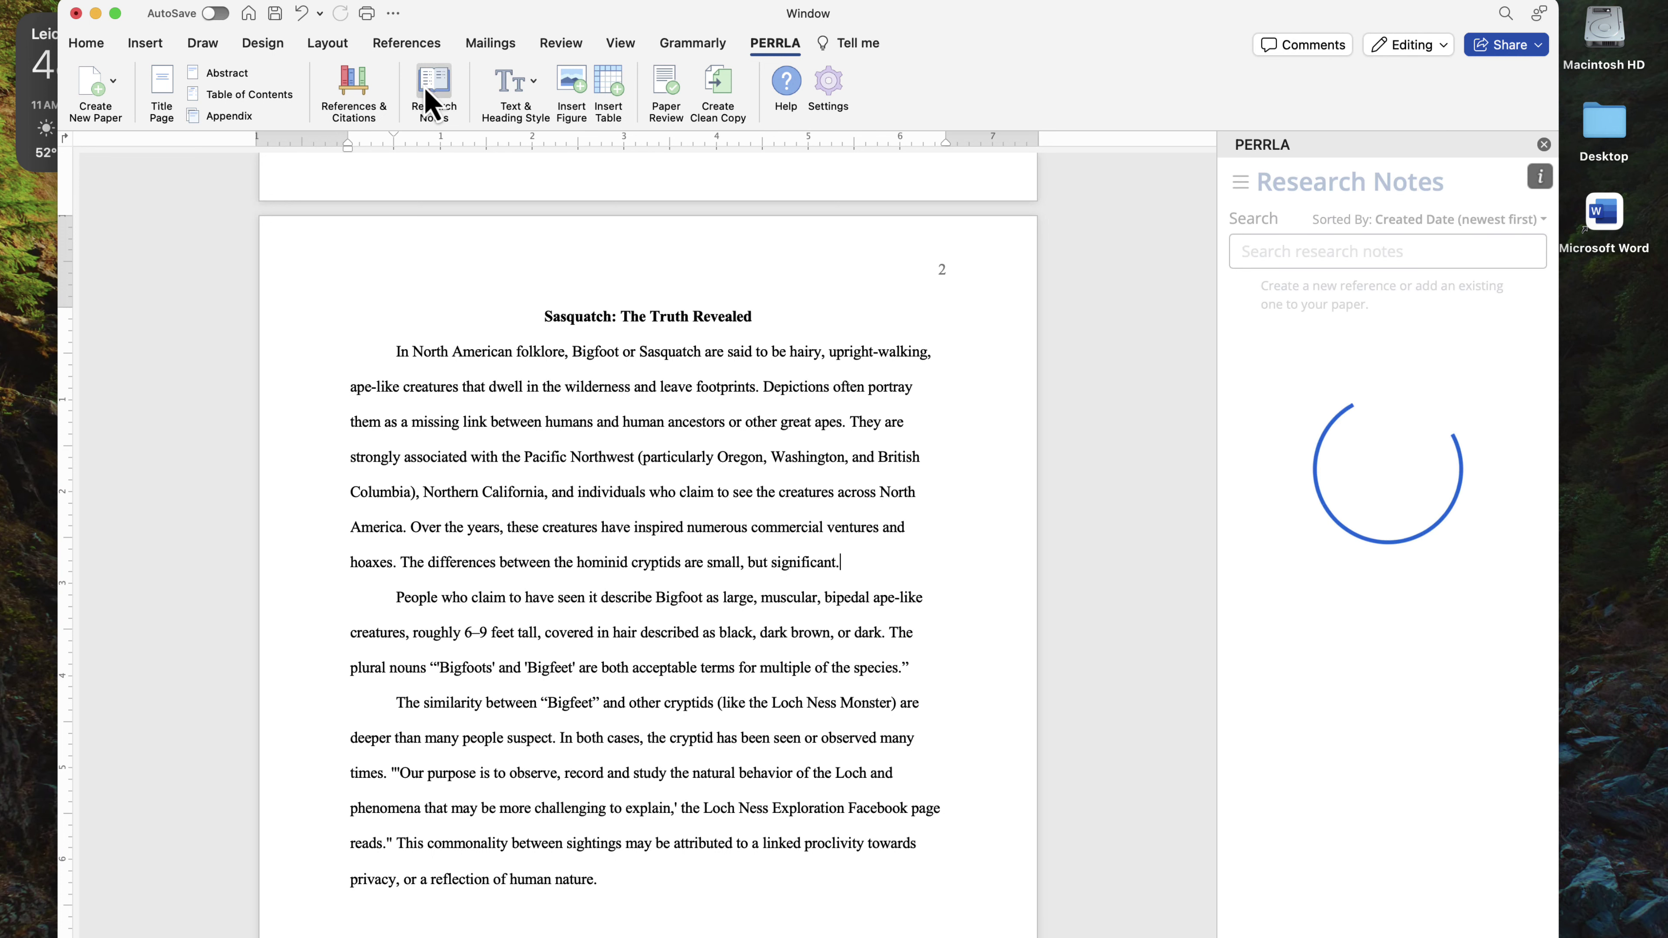
Add the NPR reference on the largest Loch Ness monster search from the library, sorted by date created, to the paper
scroll(714, 636, "down", 5)
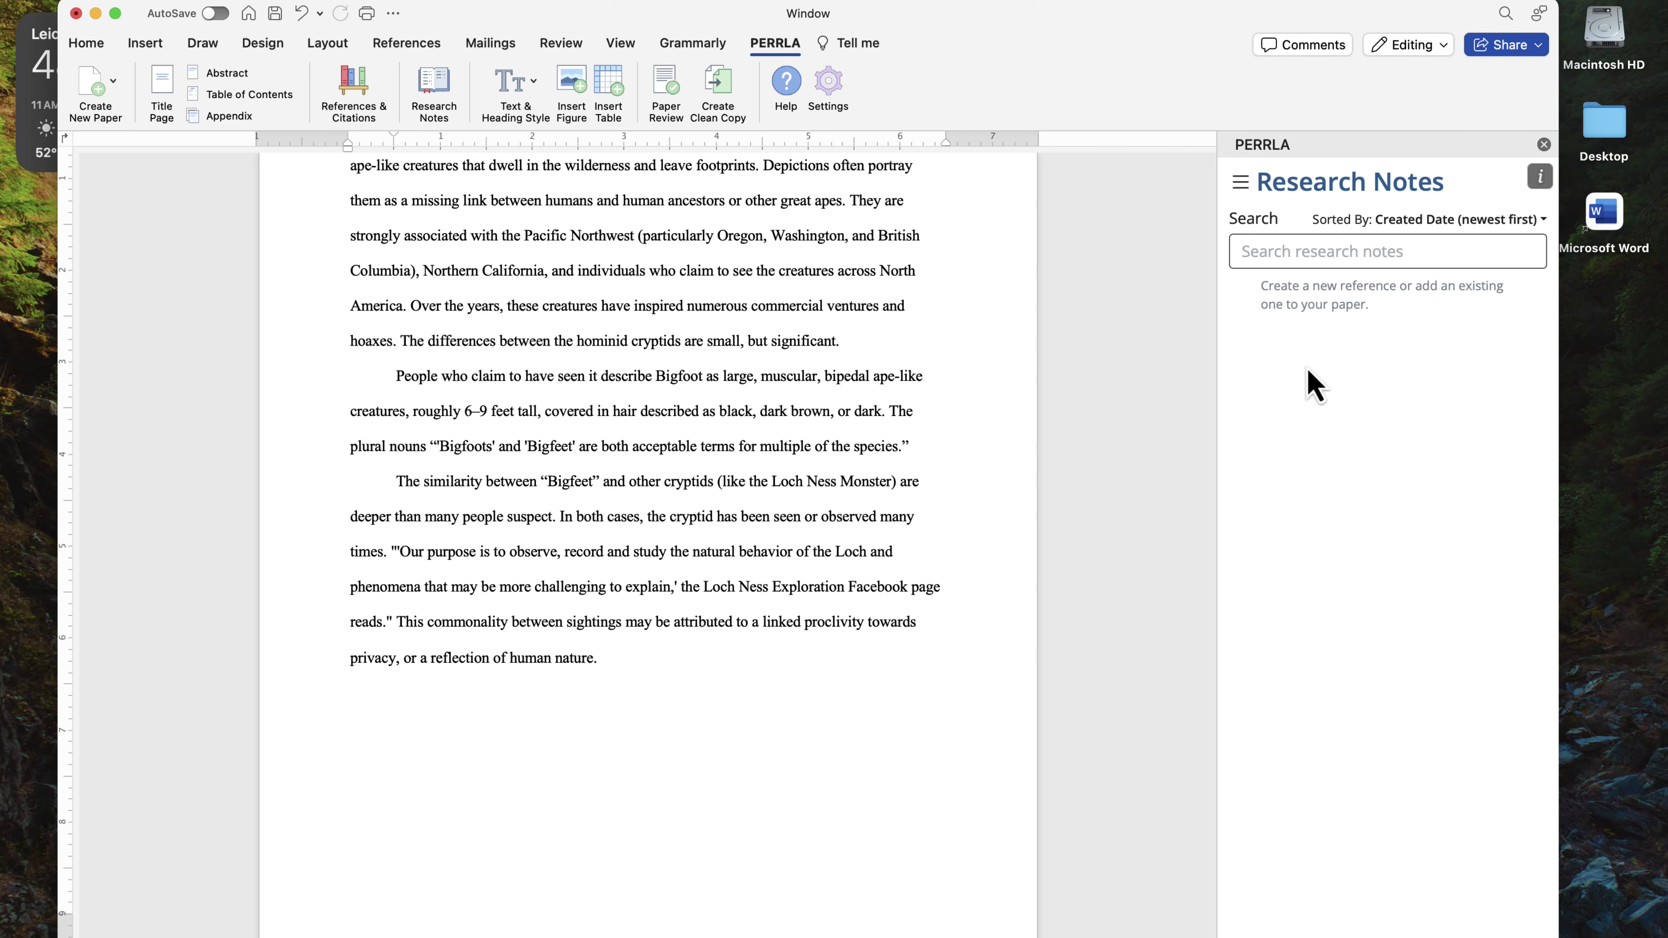
left_click(354, 88)
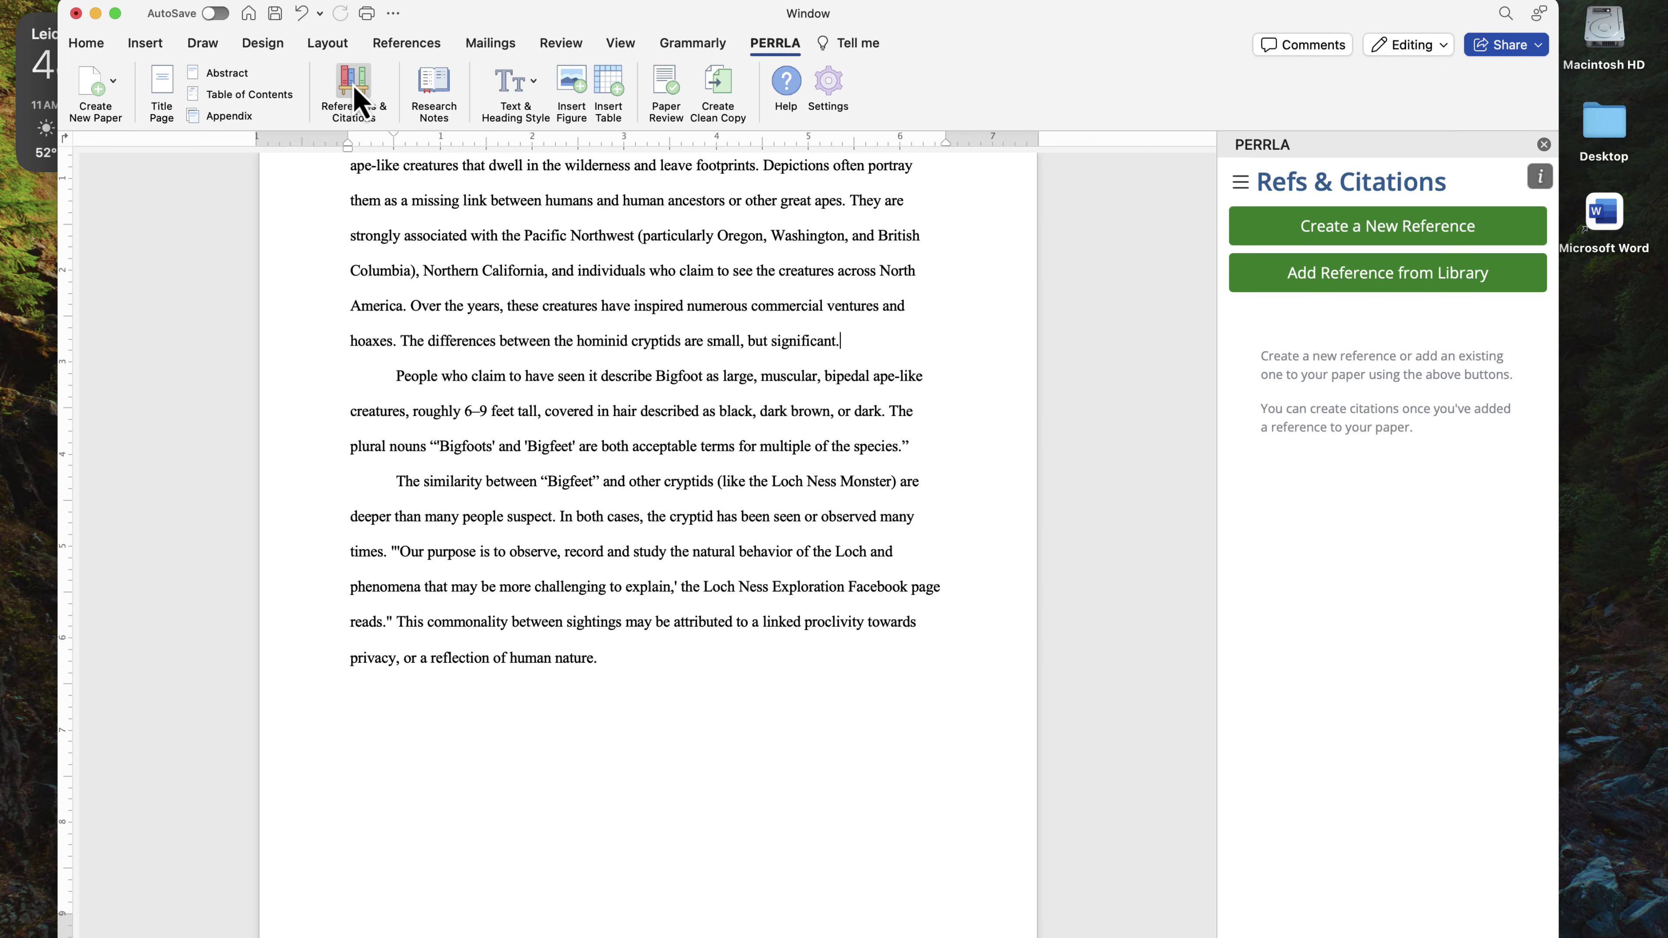
left_click(1262, 284)
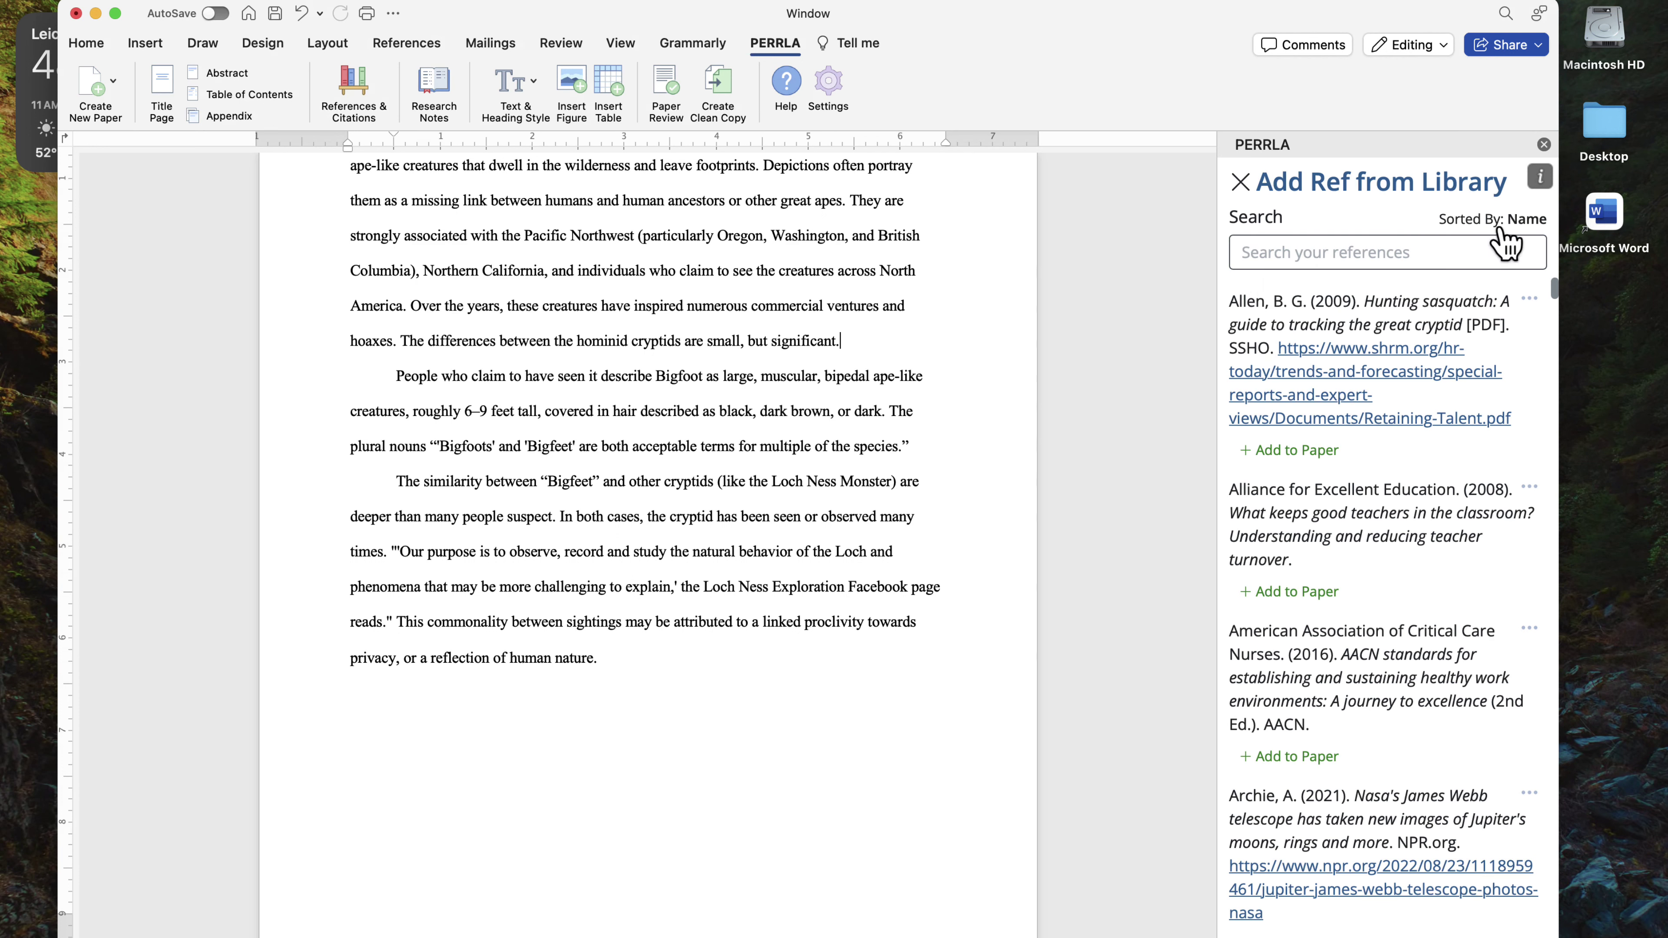
left_click(1522, 222)
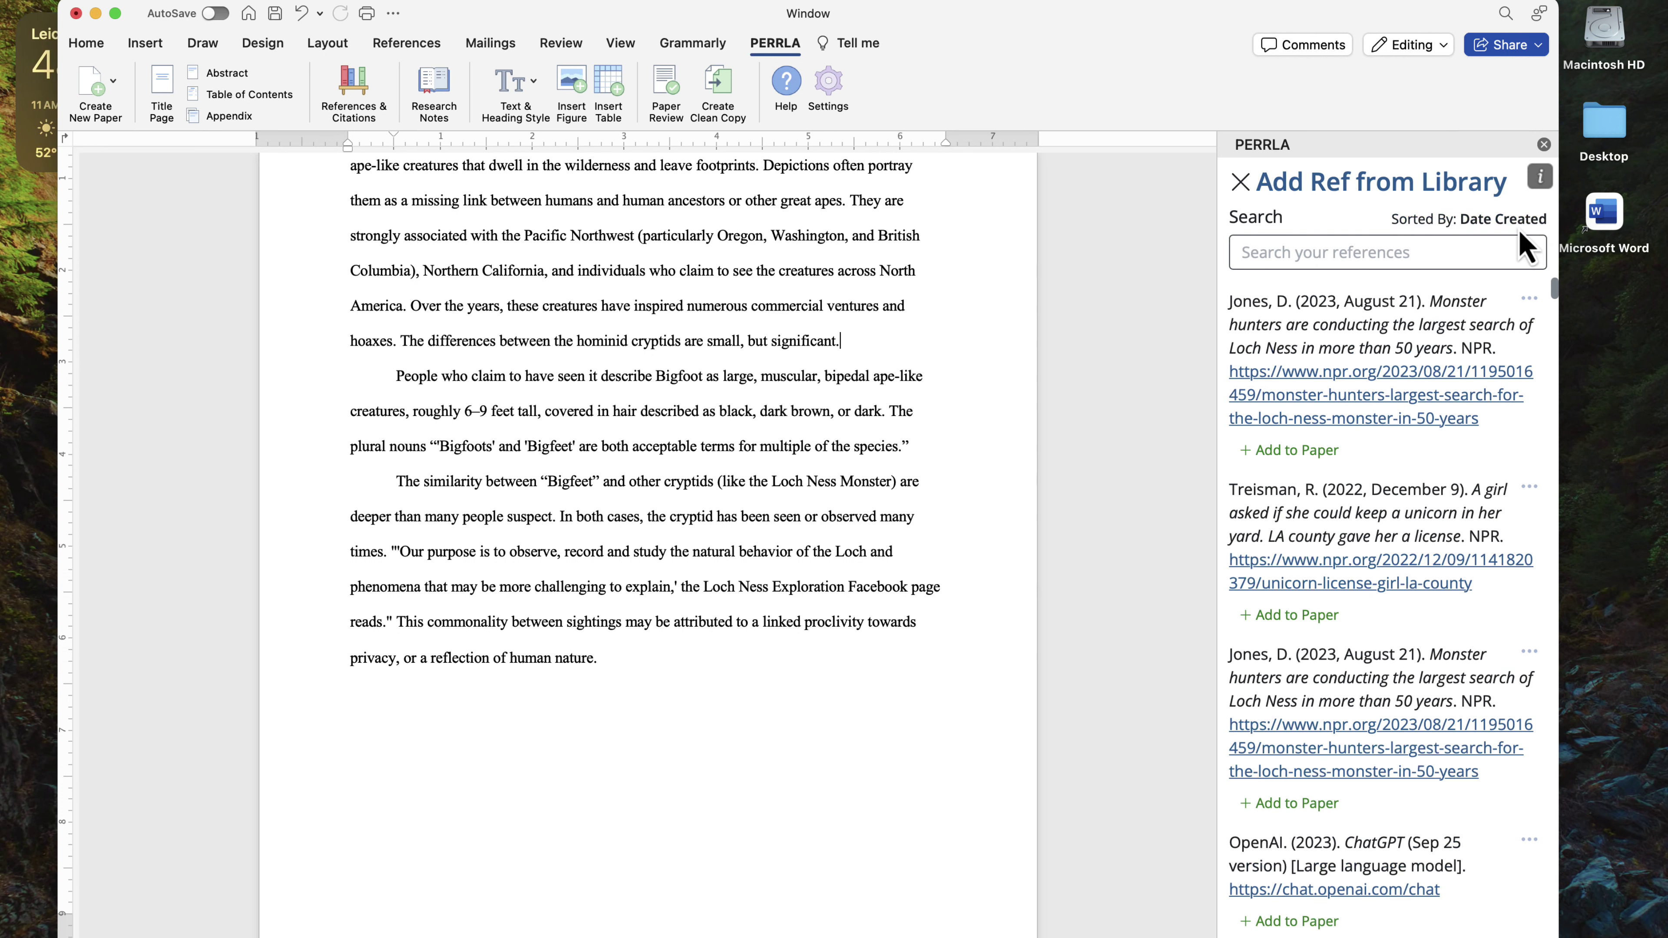
left_click(1284, 451)
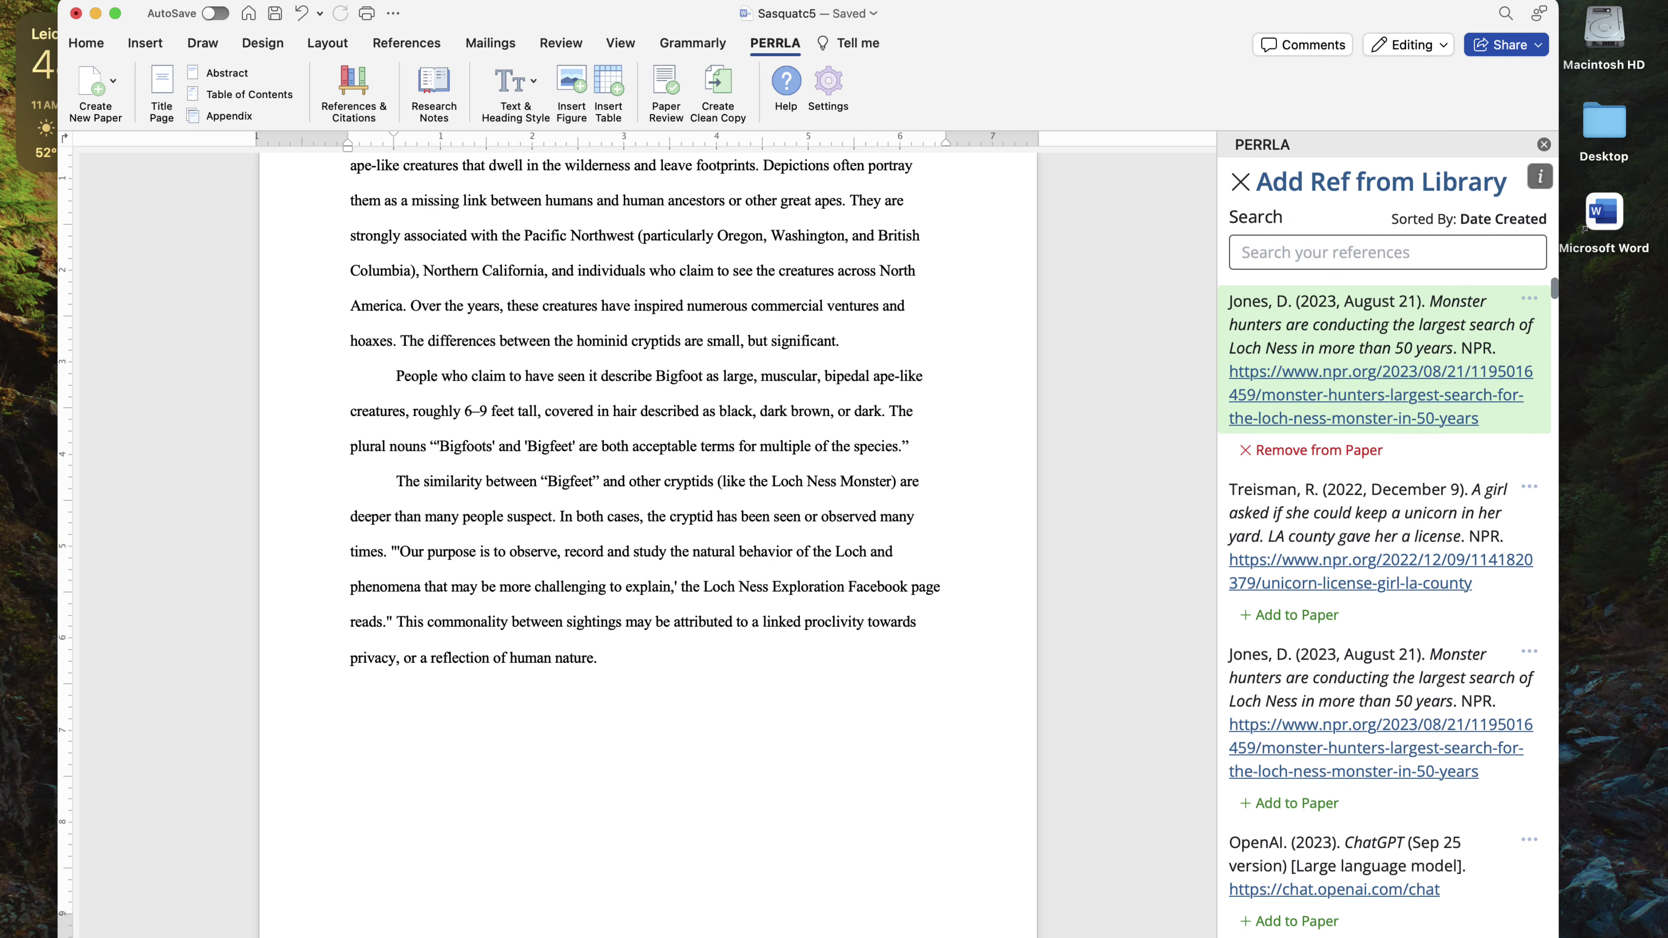
left_click(1241, 182)
Look over the References page at the end of the paper and return to the body text
scroll(879, 676, "down", 10)
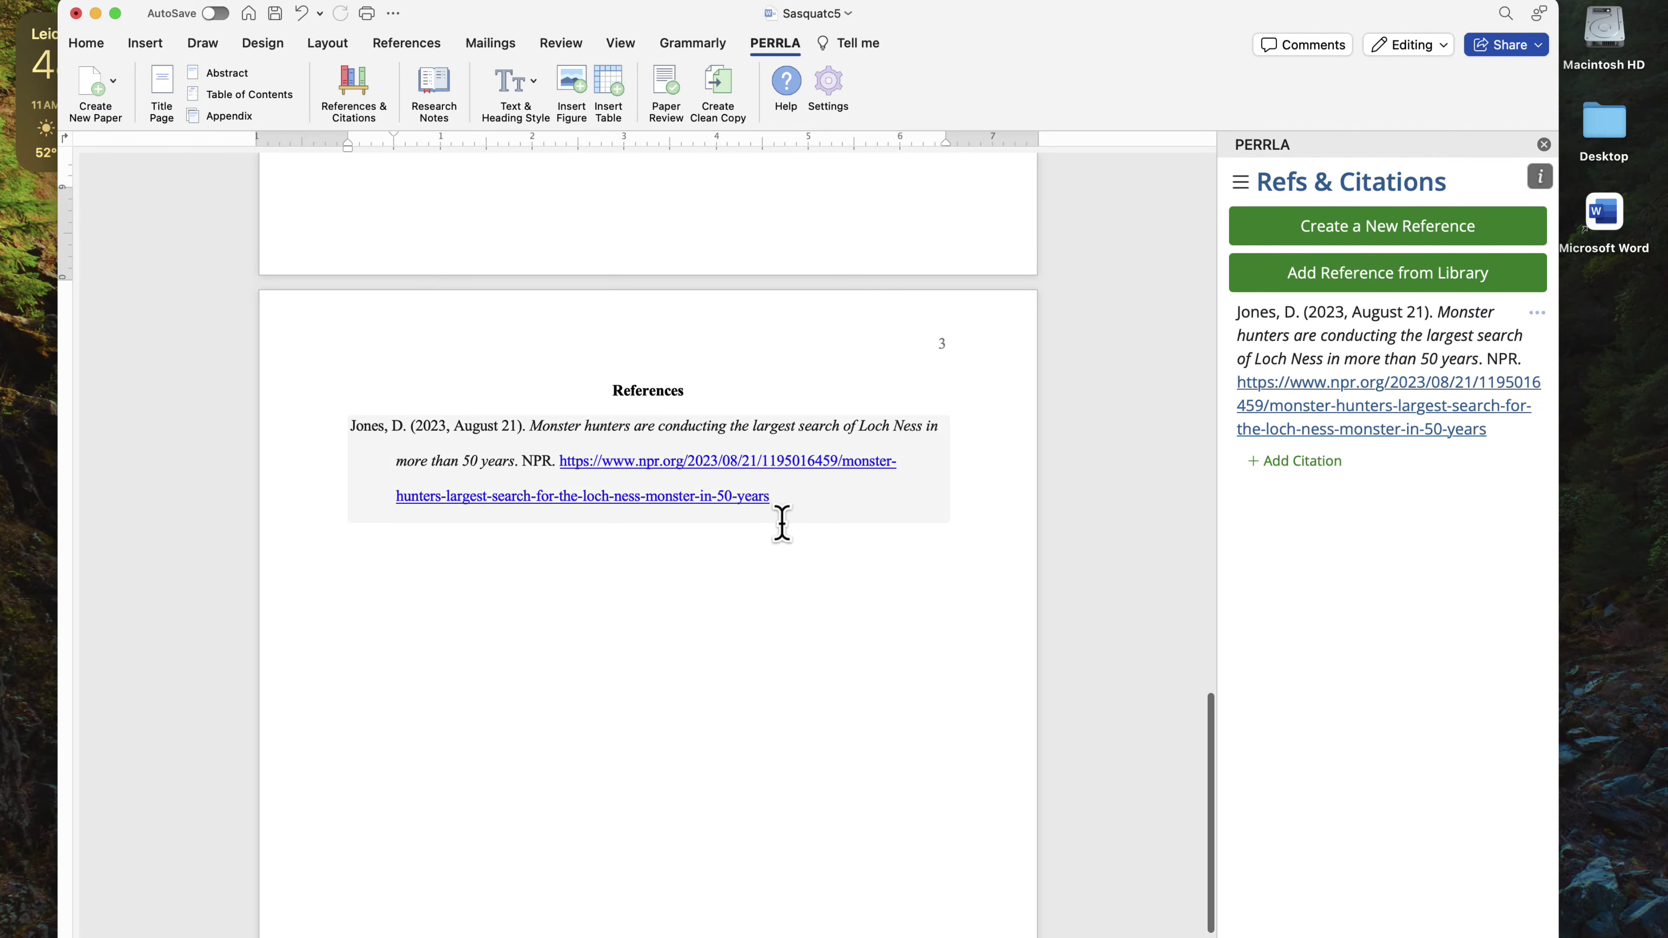
scroll(815, 578, "up", 10)
scroll(817, 576, "down", 10)
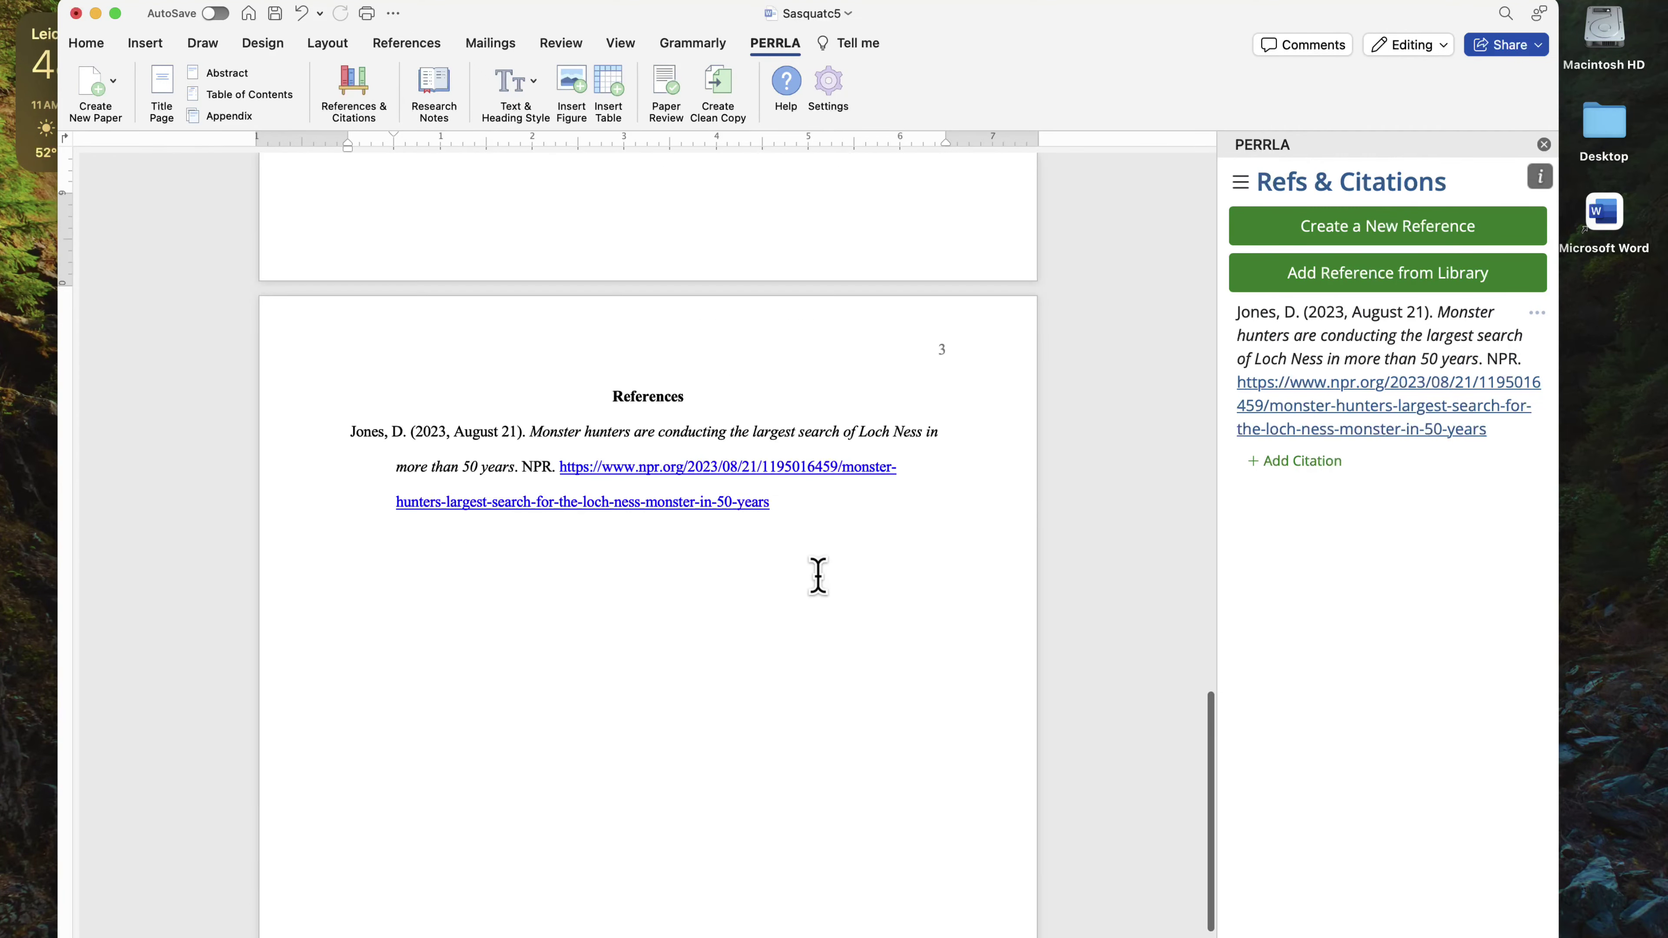
scroll(818, 576, "up", 10)
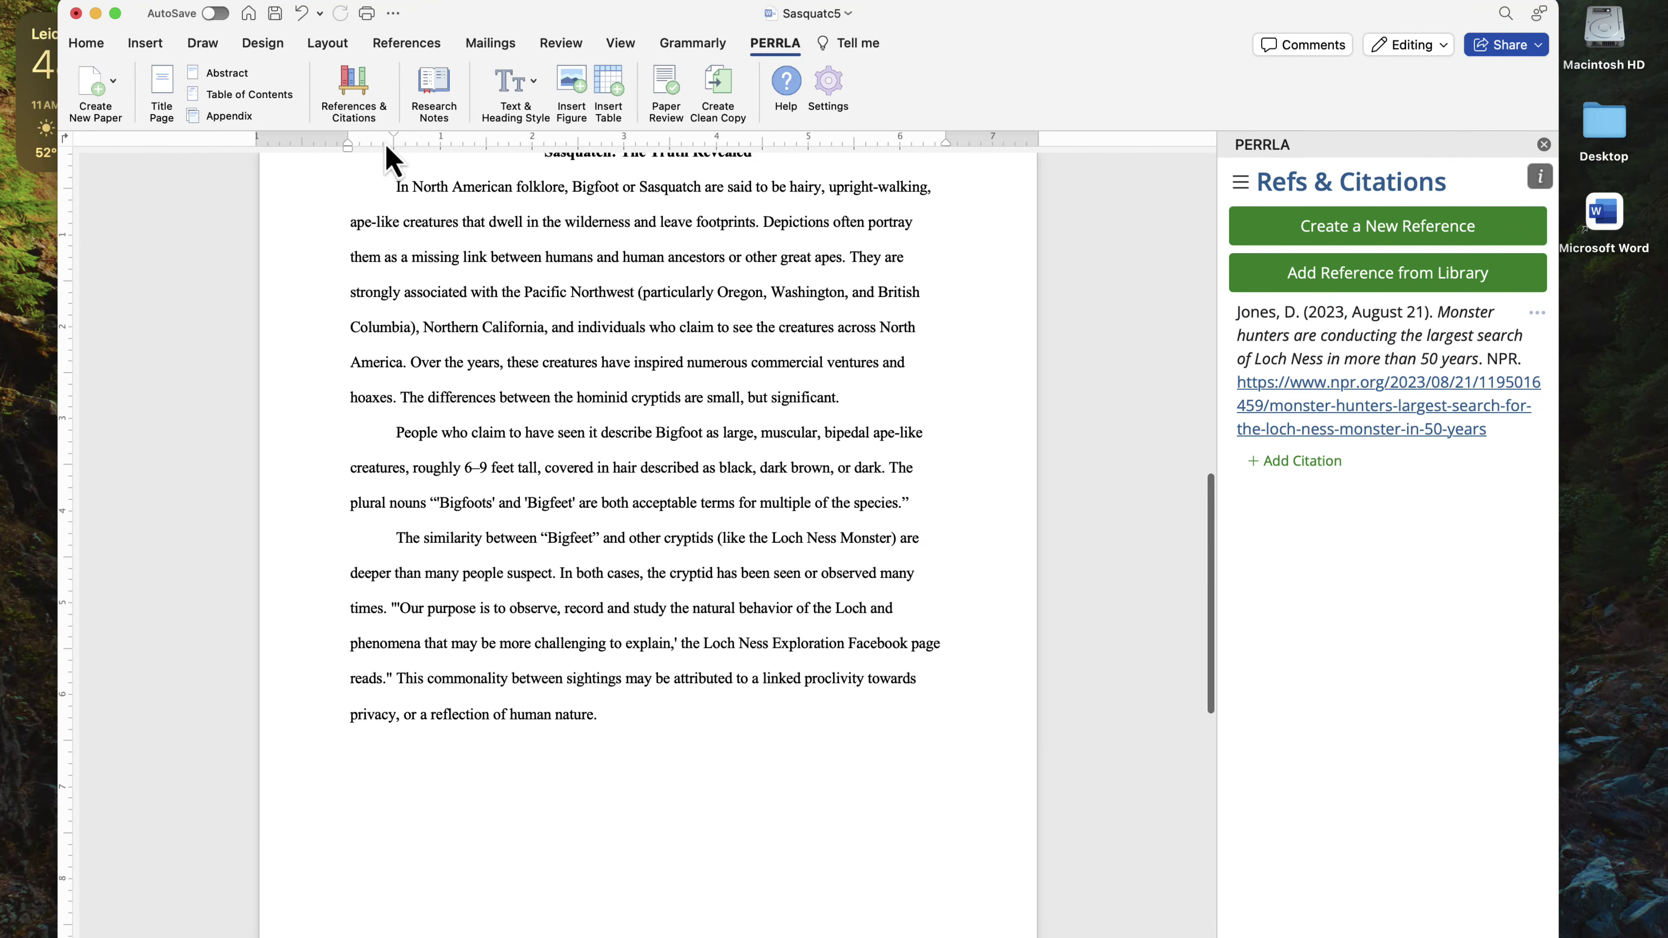
Show the paper's research notes and expand the notes saved under the NPR reference
left_click(438, 113)
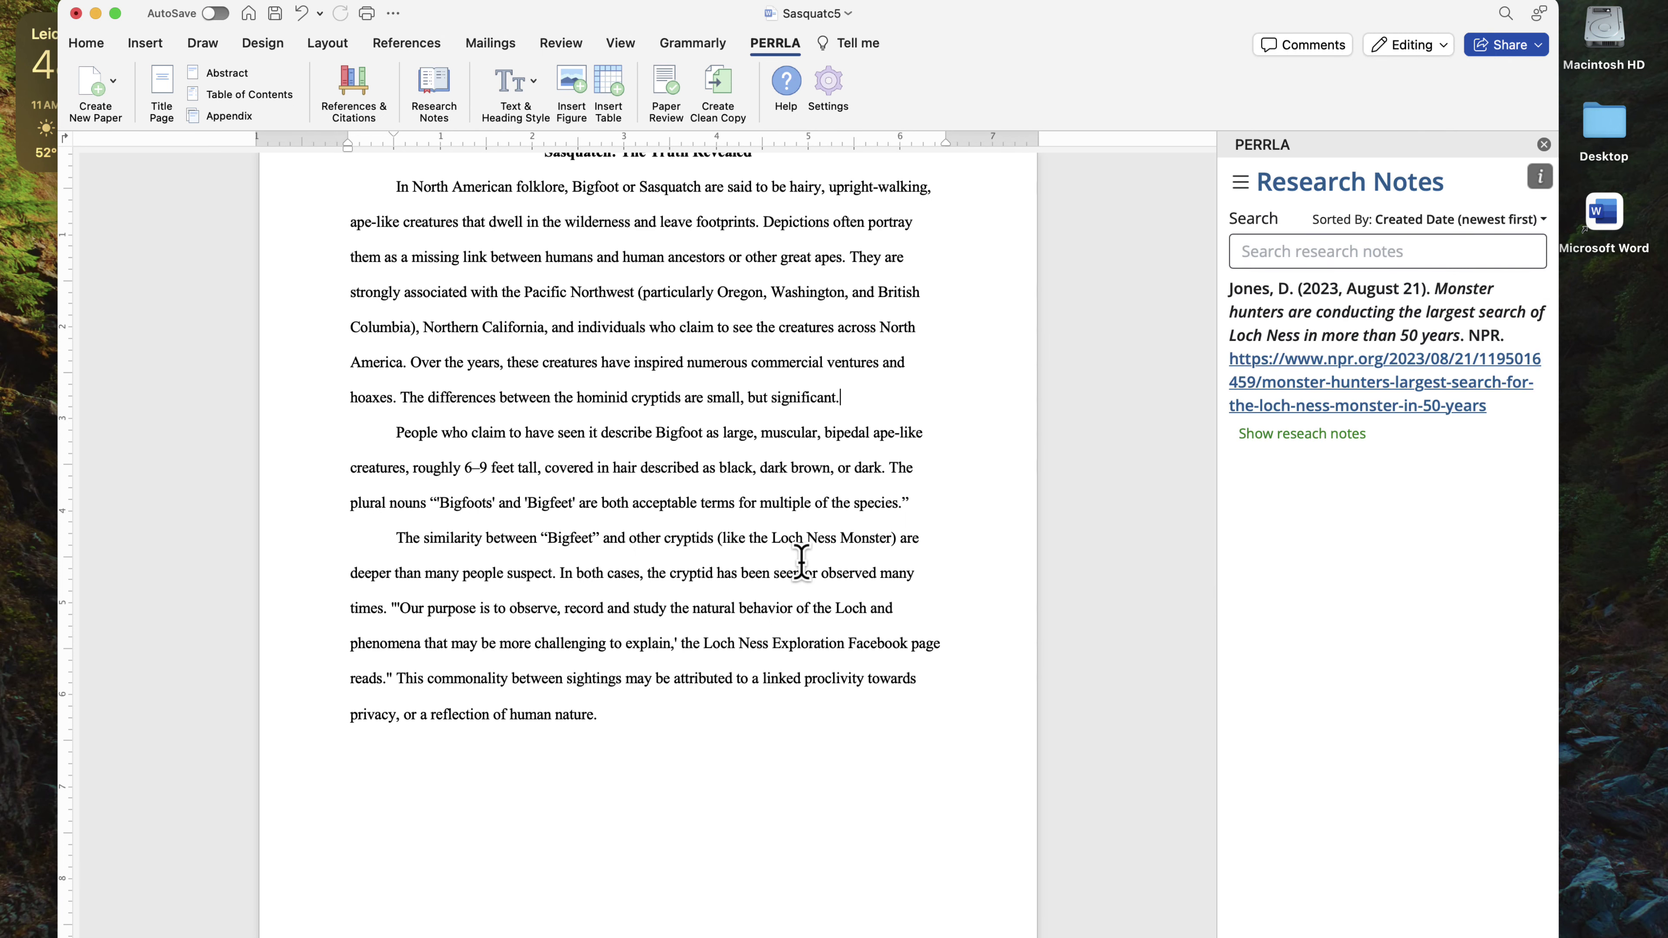
scroll(957, 533, "up", 3)
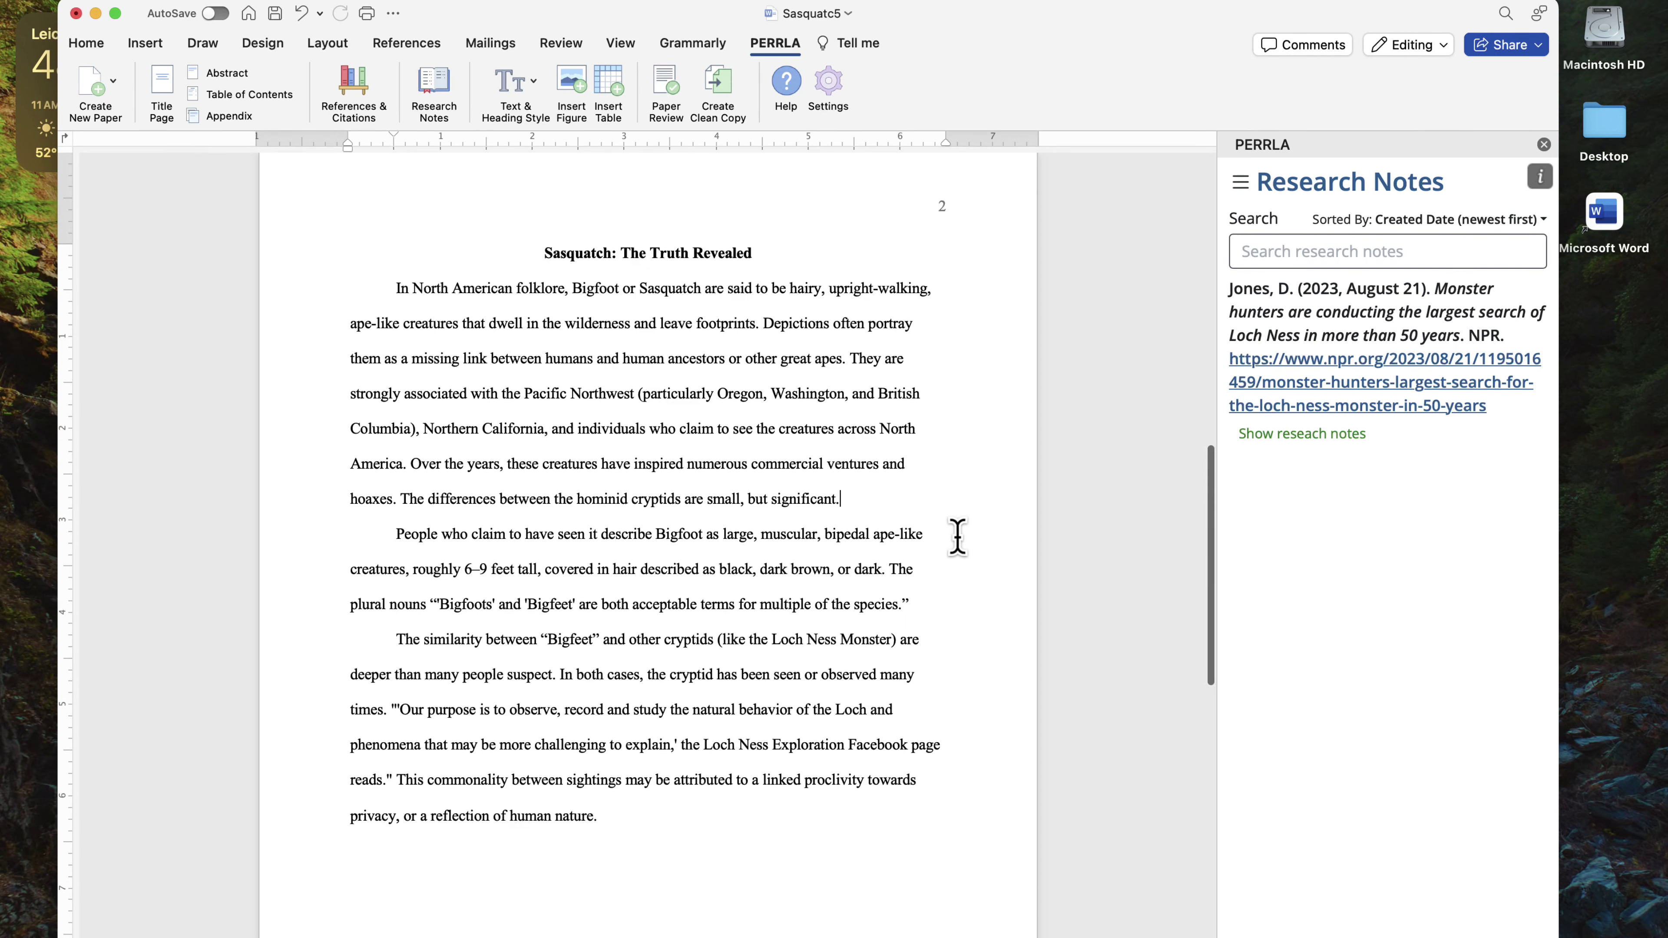
left_click(1303, 435)
scroll(702, 591, "down", 3)
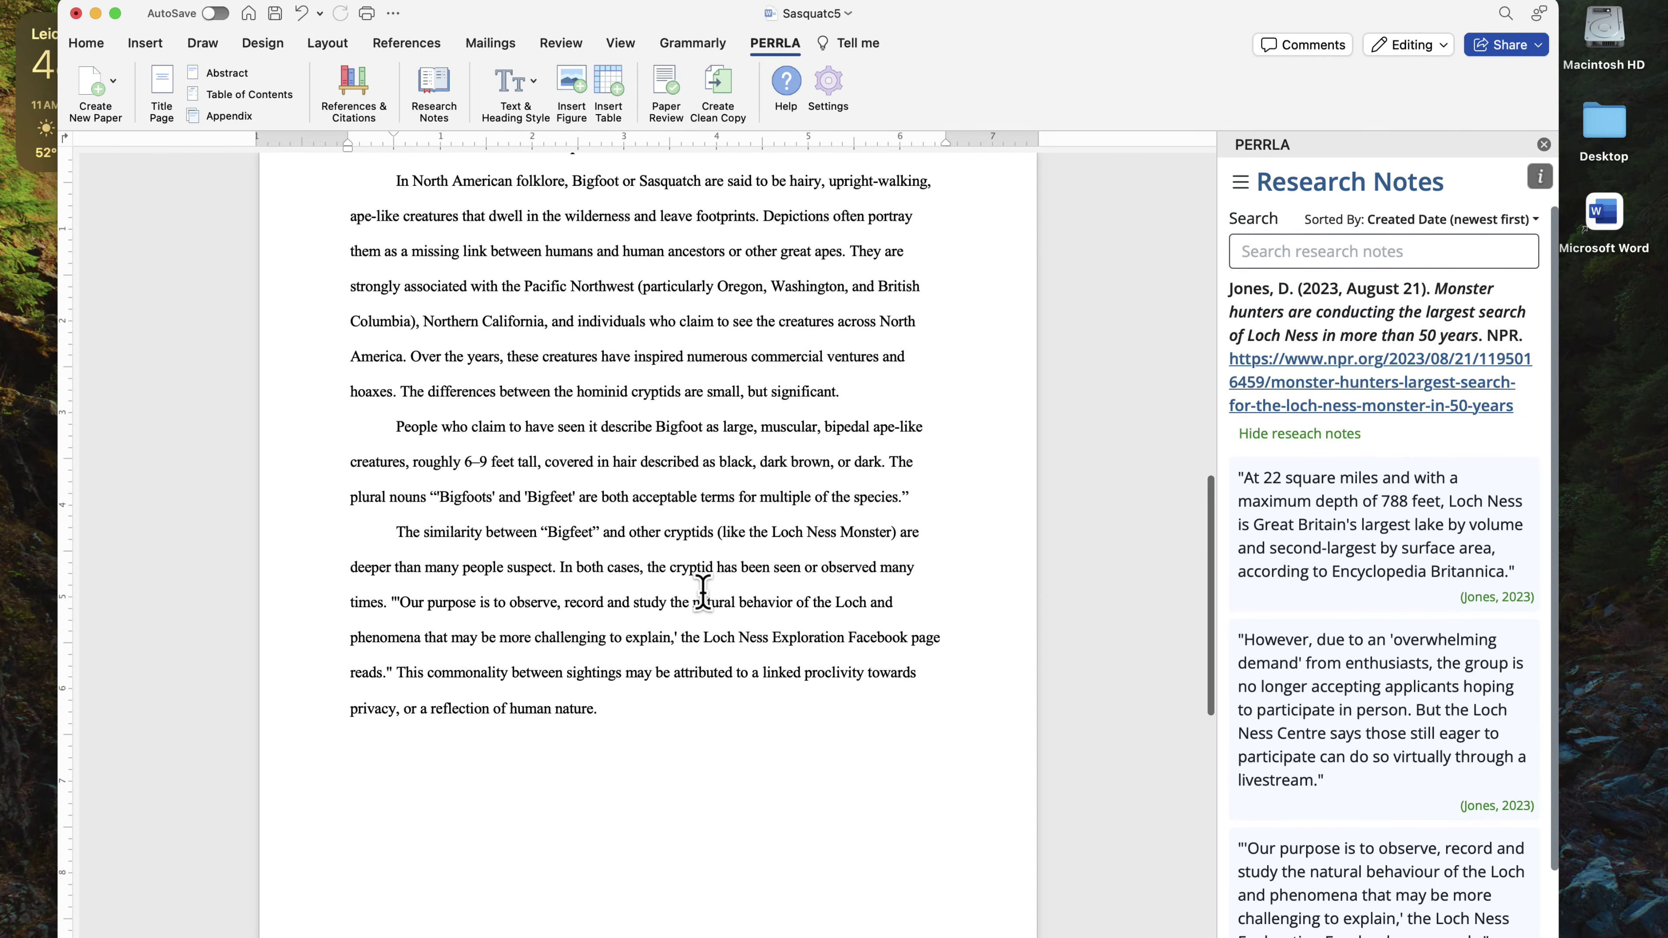
Insert the "At 22 square miles" research note with its citation in a new paragraph after the last one
mouse_move(1382, 579)
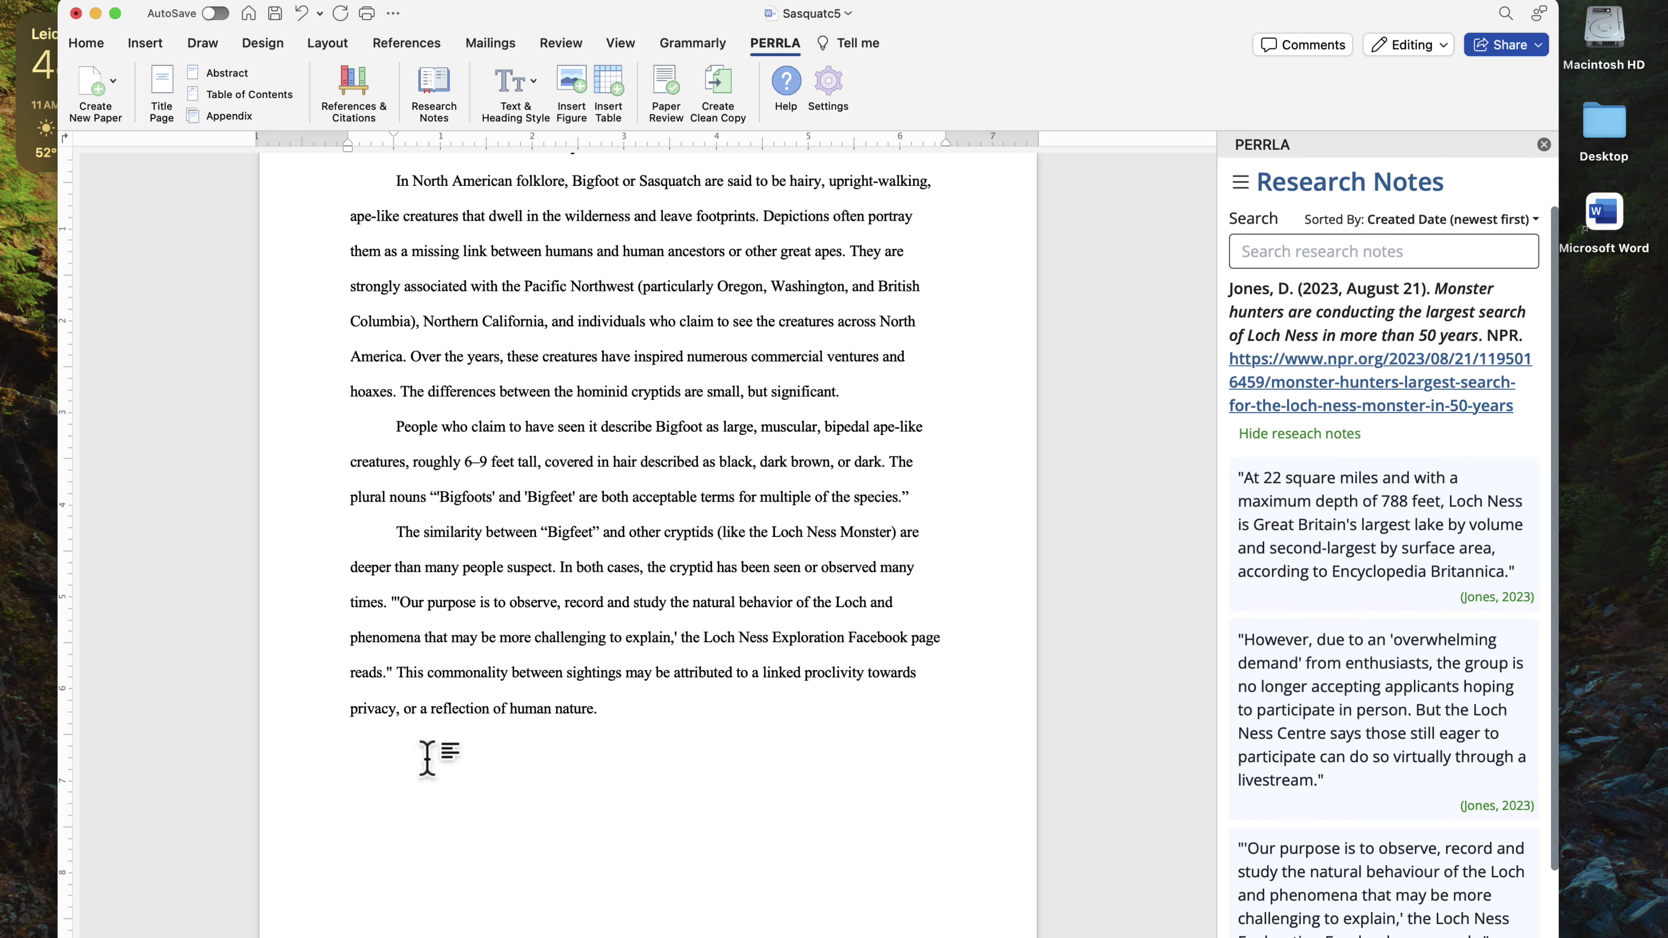
mouse_move(1354, 545)
left_mouse_down()
mouse_move(936, 582)
mouse_move(1343, 556)
left_mouse_up()
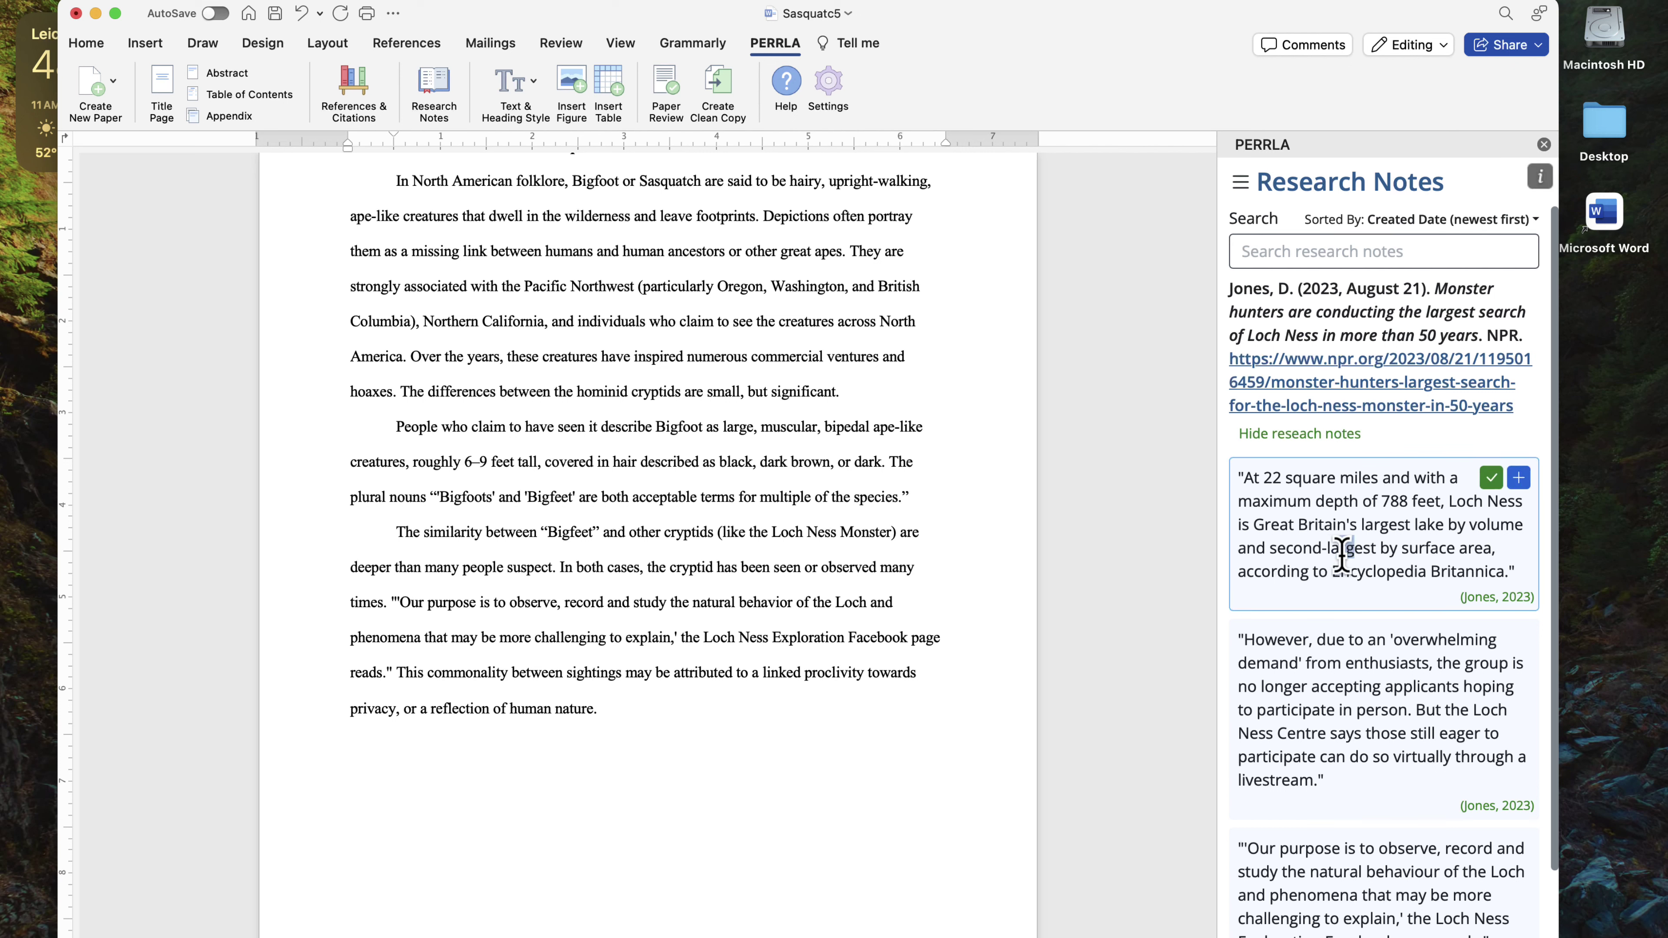
left_click(1373, 319)
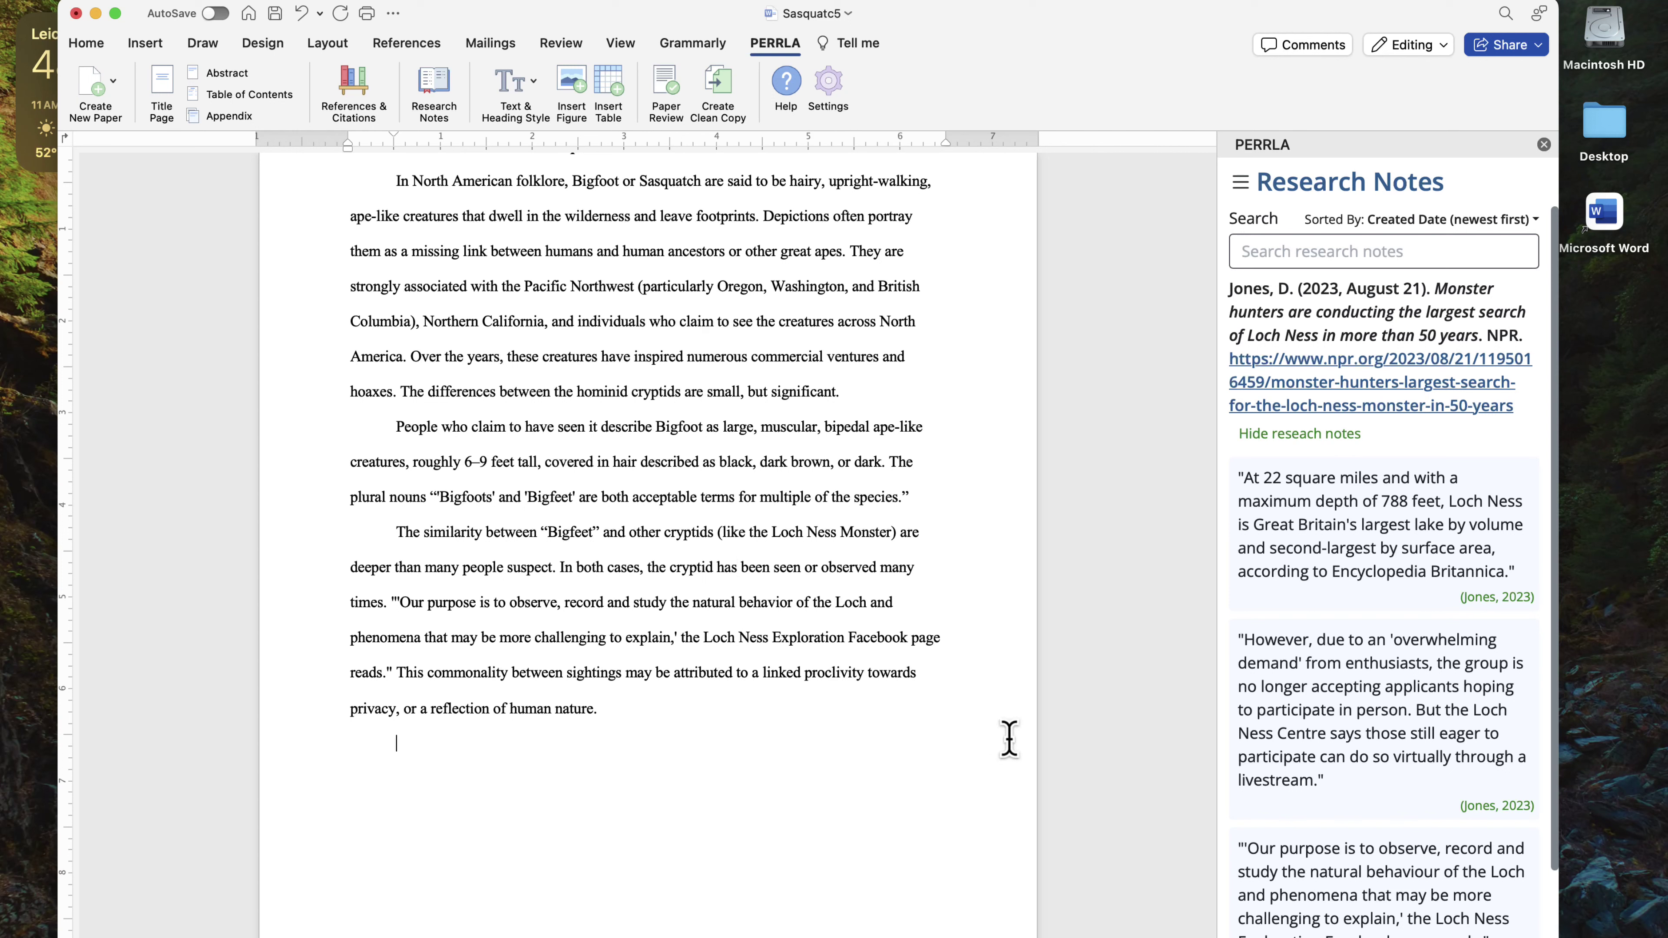
mouse_move(1367, 482)
left_click(1491, 478)
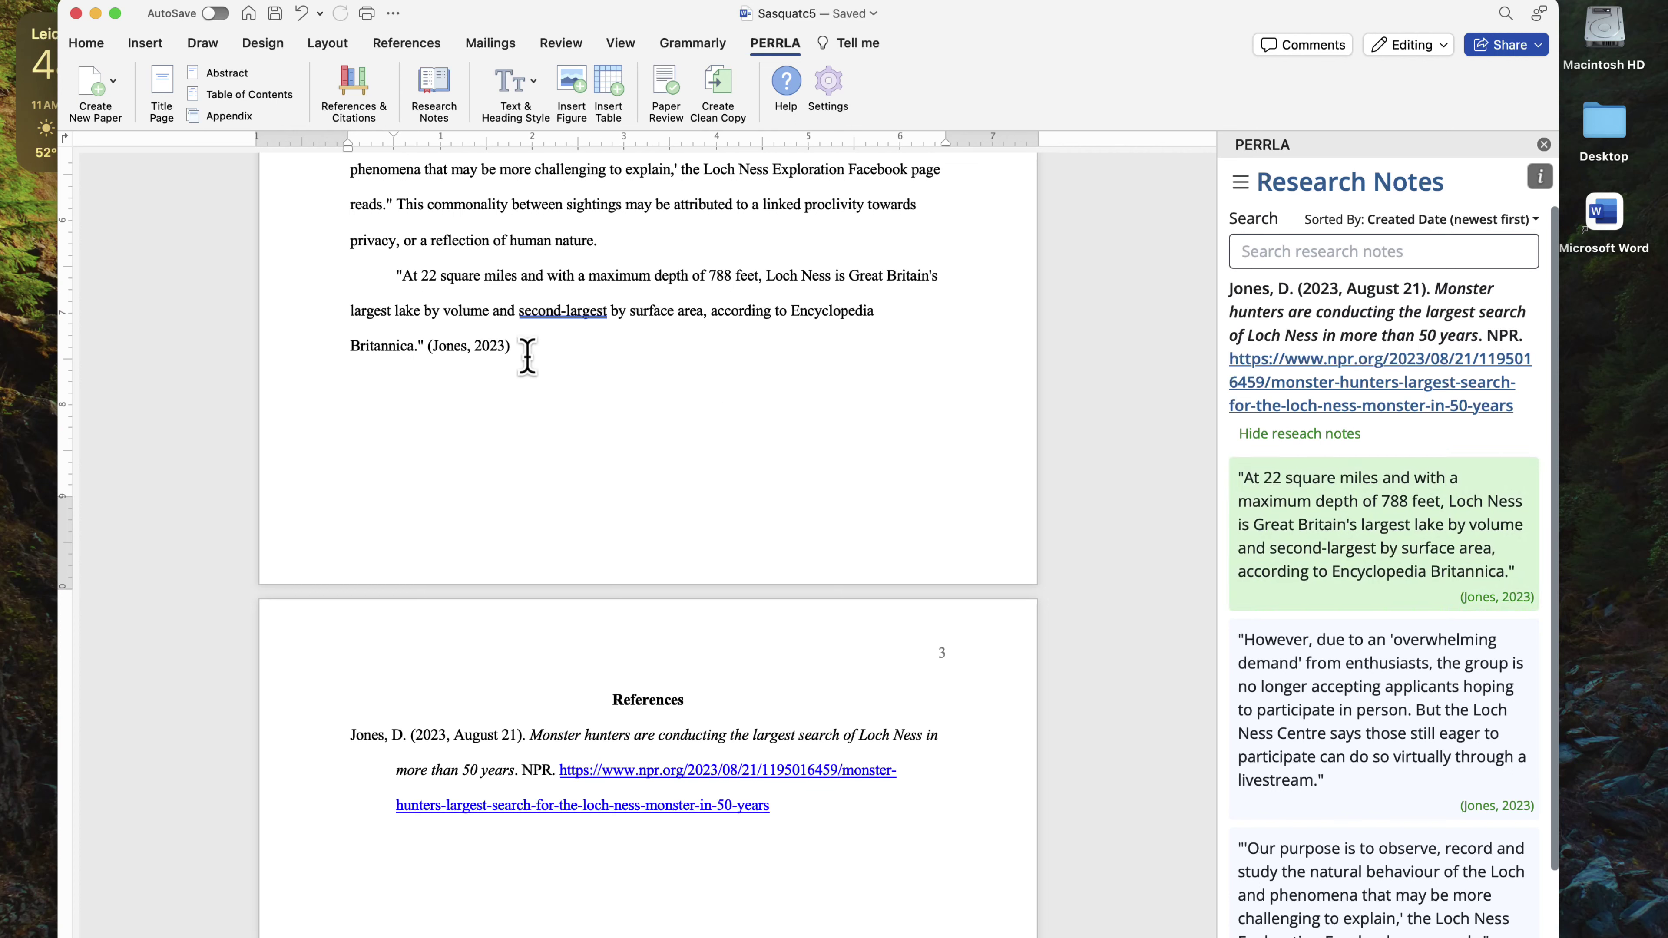
Add a period after the inserted citation and remove the period before the quote's closing quotation mark
left_click(515, 352)
type(".")
left_click(418, 347)
key("BackSpace")
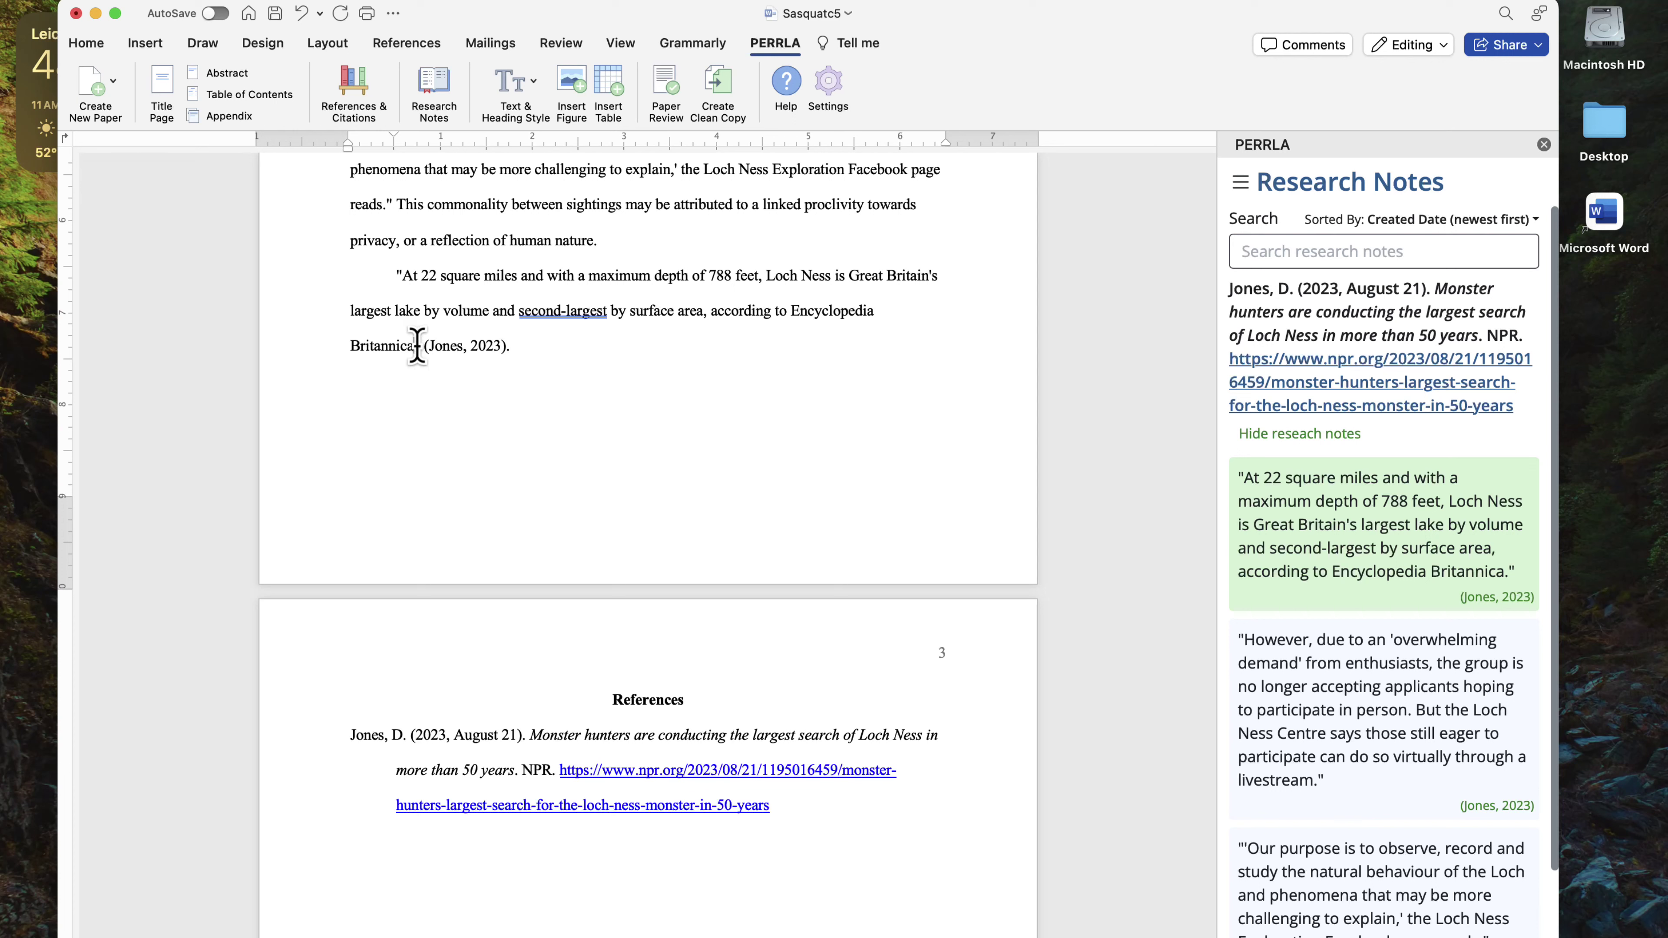
left_click(532, 346)
Switch from Microsoft Word to the "Using the Chrome Extension" presentation
key("ctrl+Right")
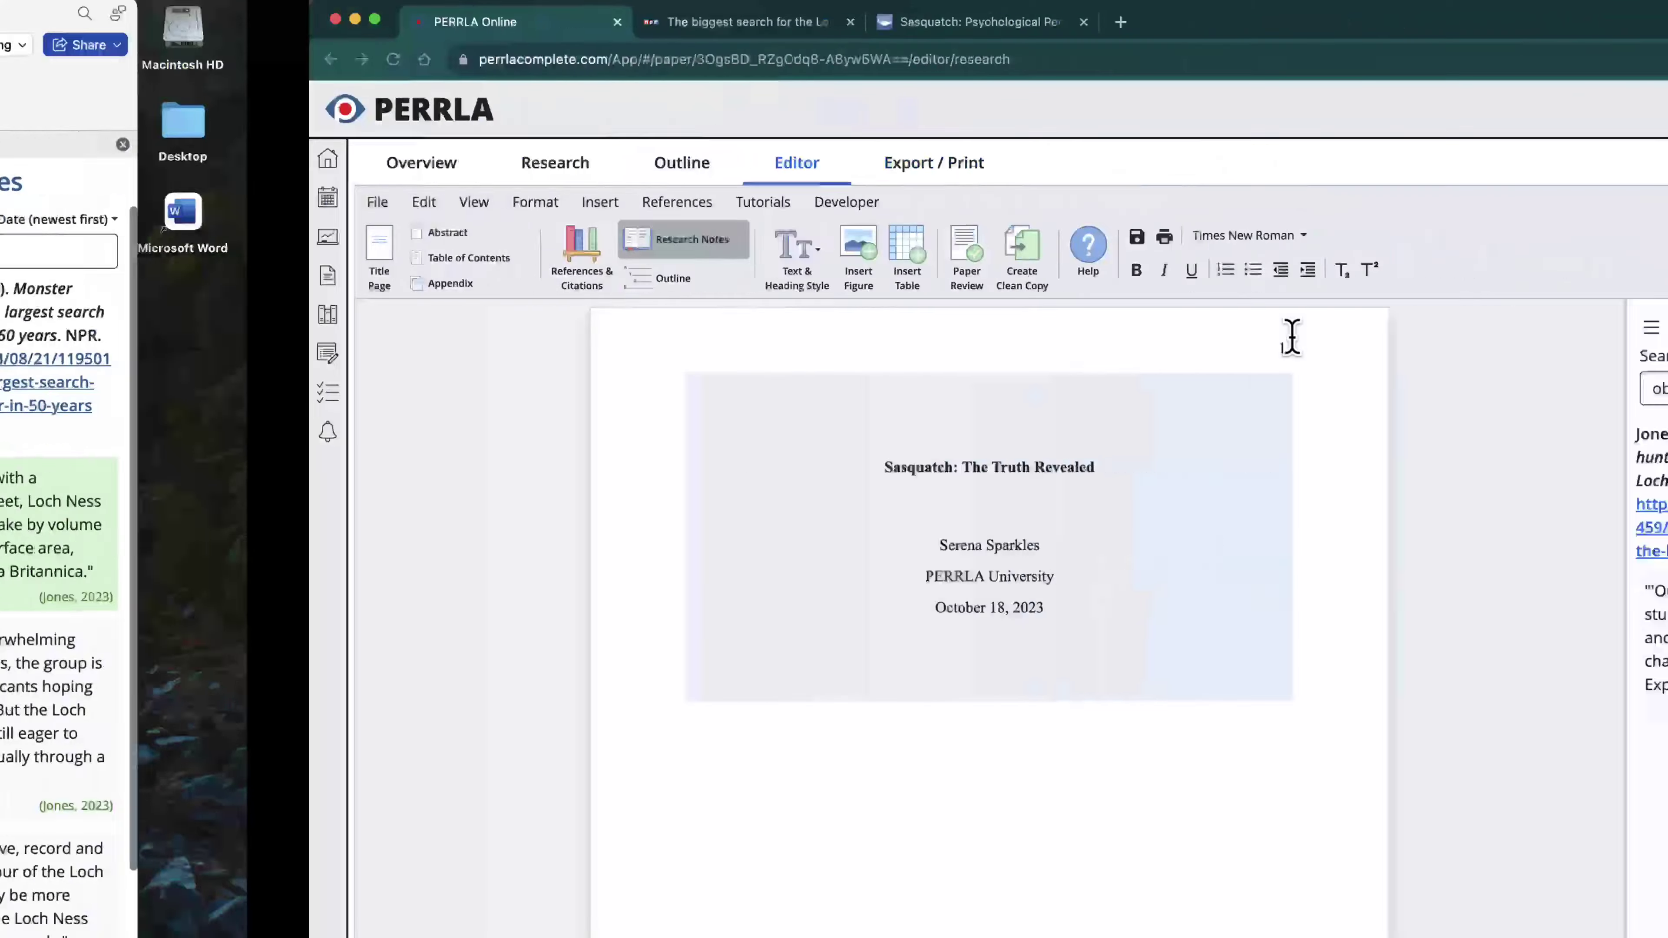
key("ctrl+Right")
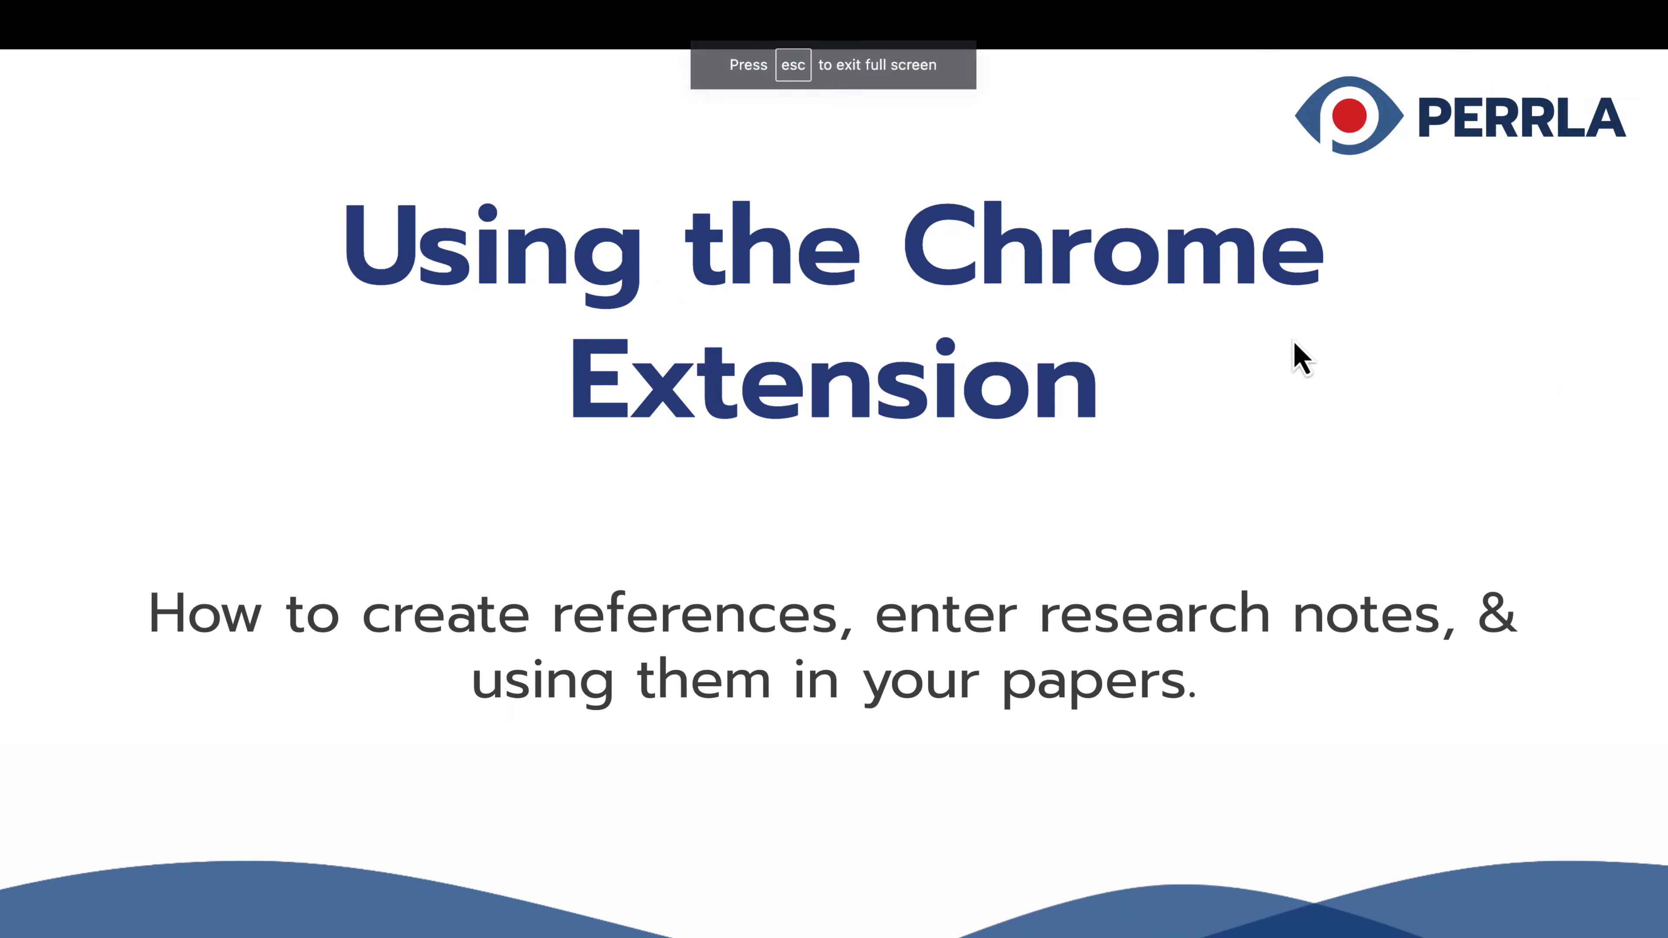
left_click(971, 522)
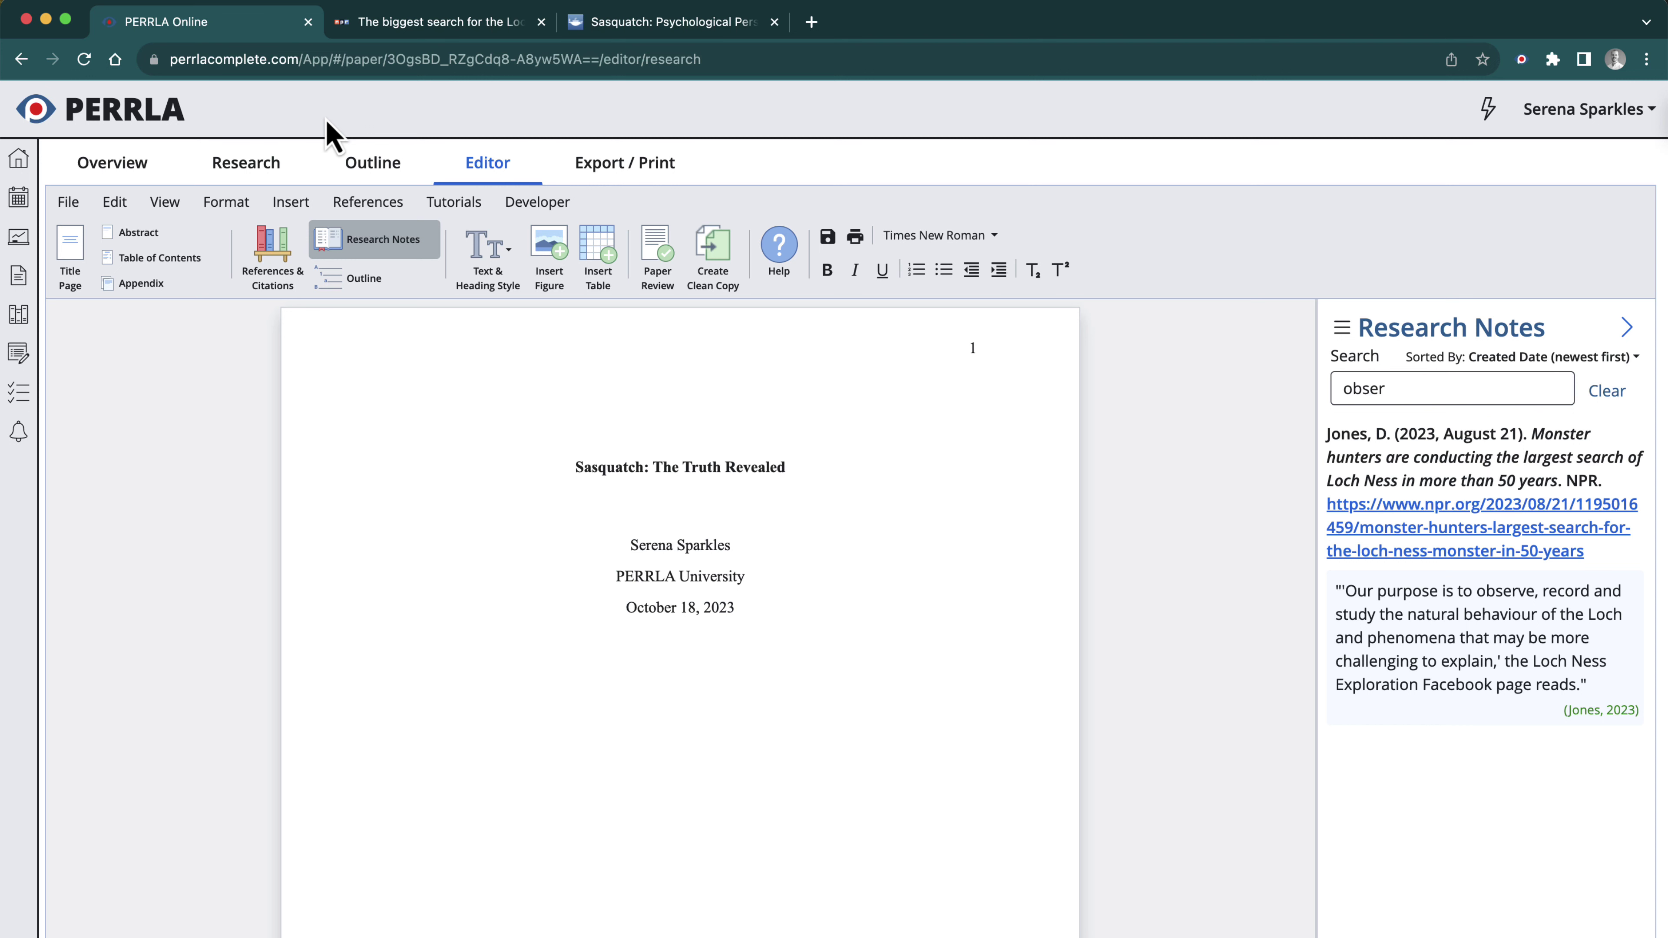
Examine the recent saves and the 10:48 am version's download options in PERRLA Online, and view the paper's research page
left_click(121, 180)
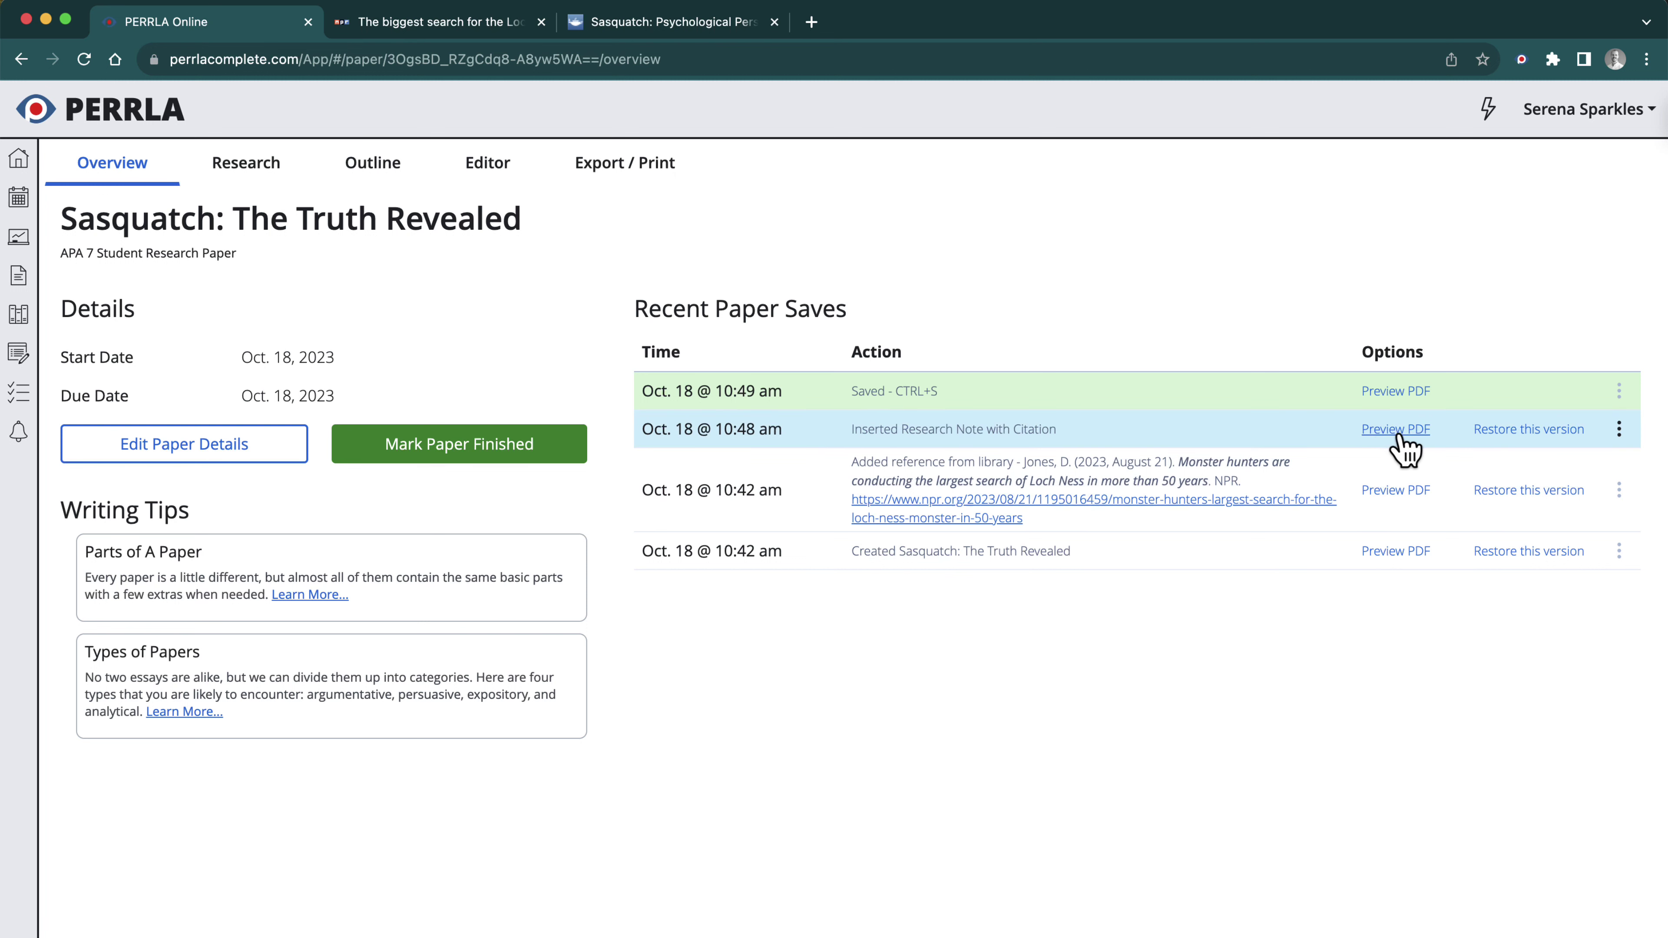
left_click(1619, 433)
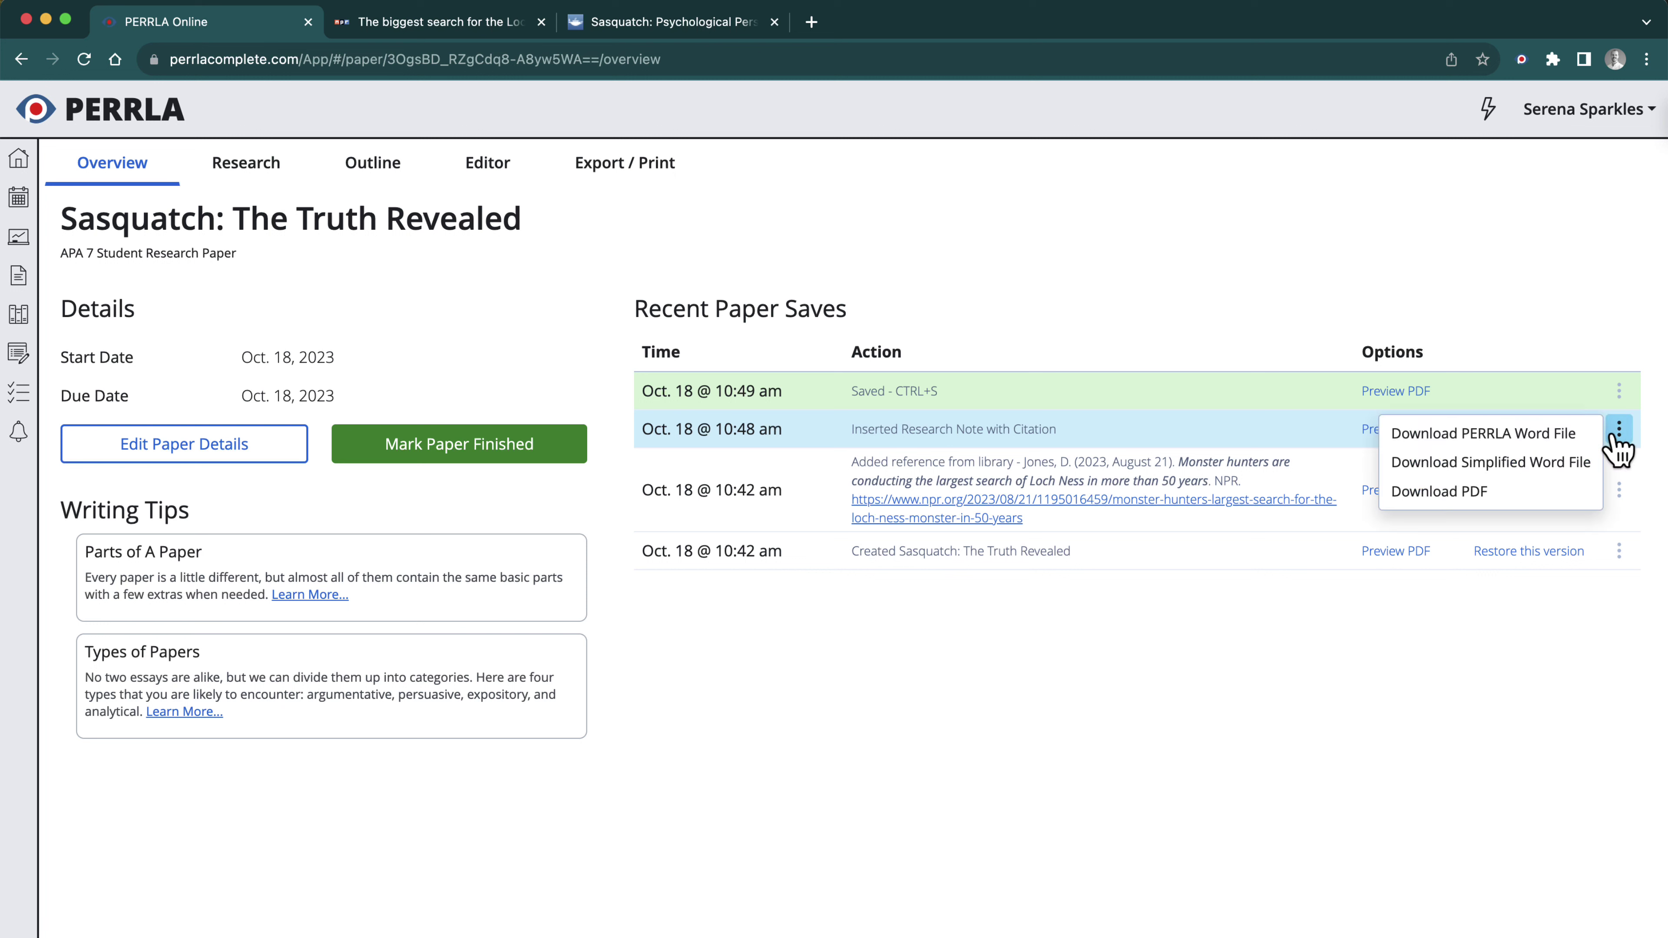
left_click(1618, 437)
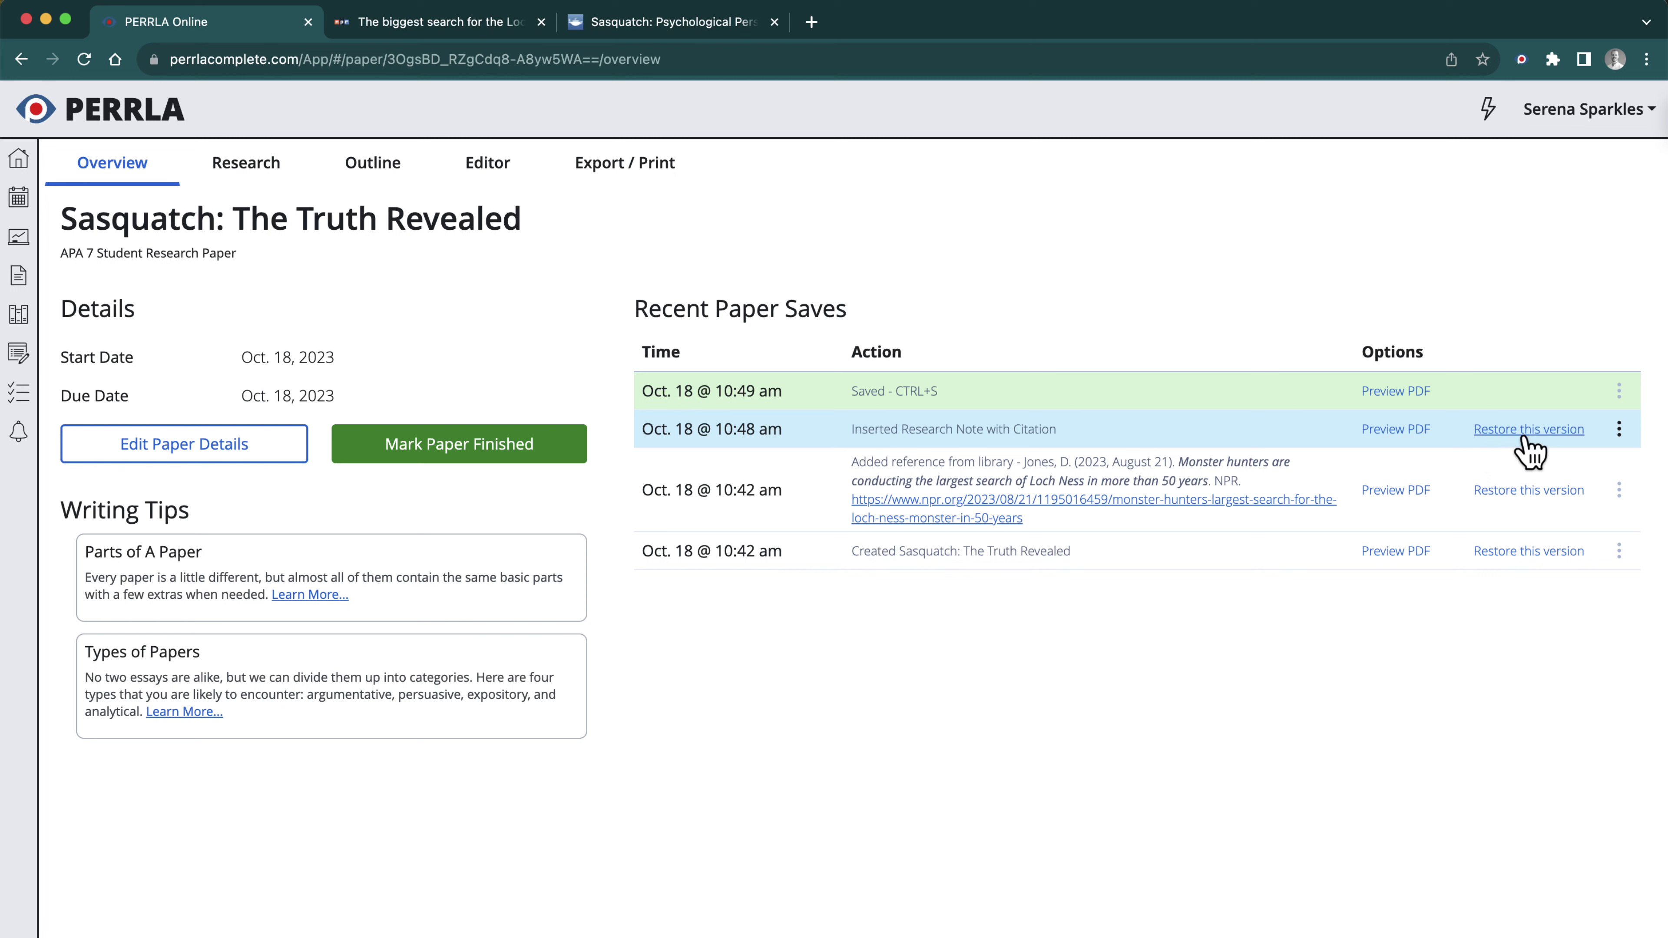
left_click(249, 185)
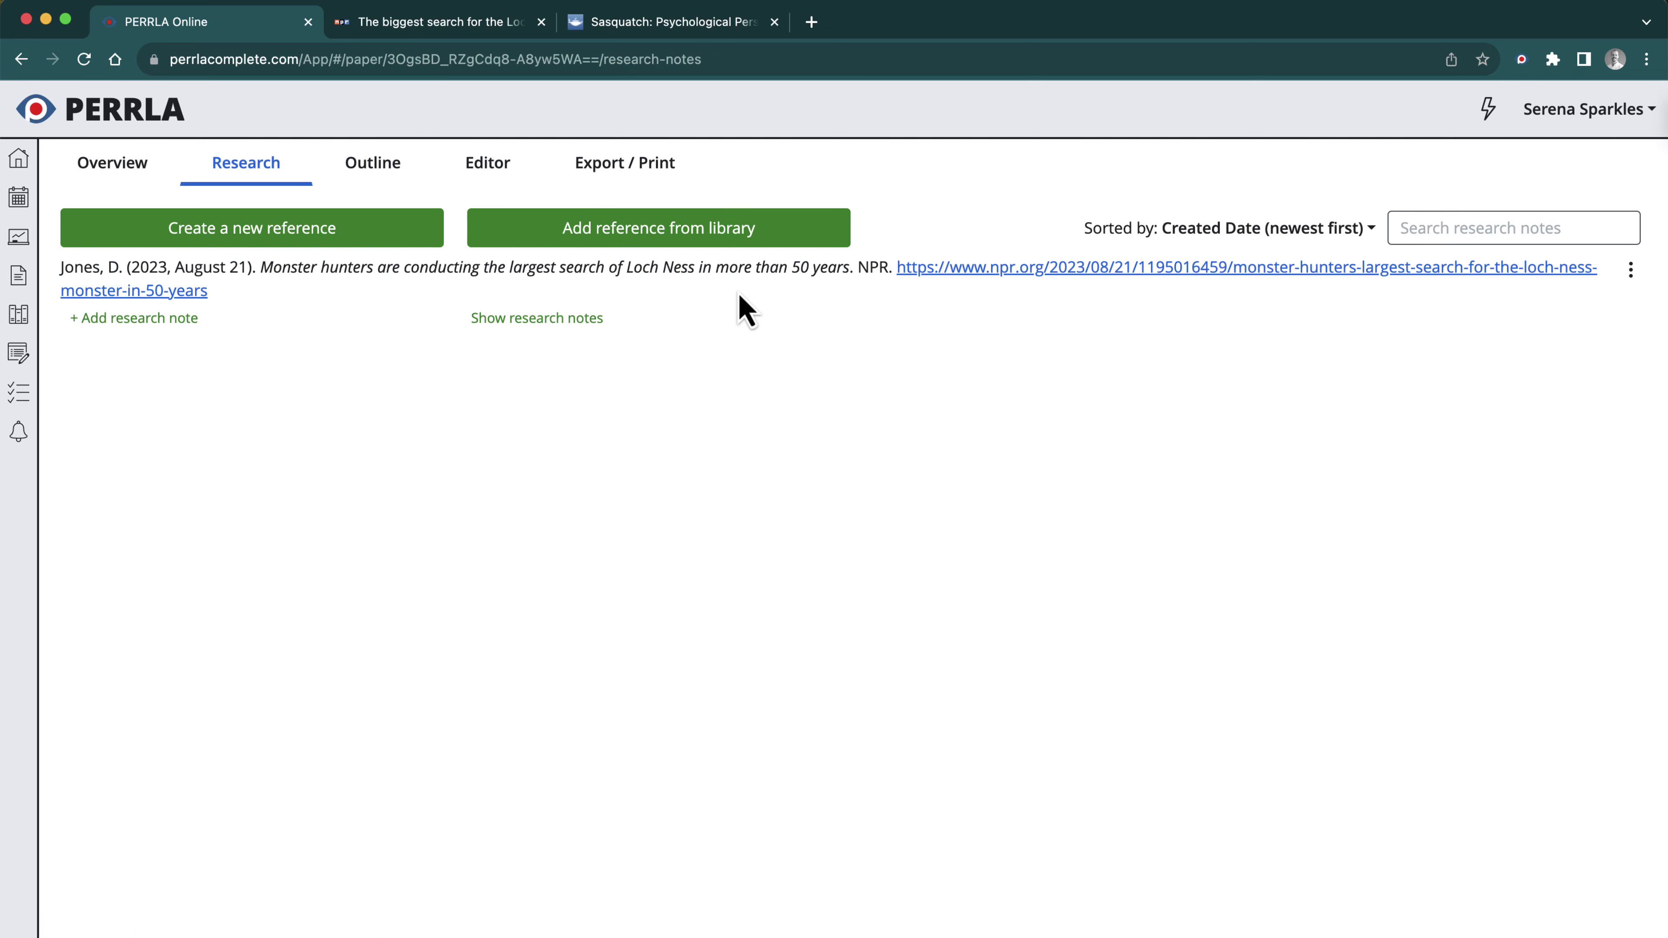
Switch to the "Sasquatch" article on Taylor & Francis Online and start a new reference for it in the PERRLA extension
left_click(677, 24)
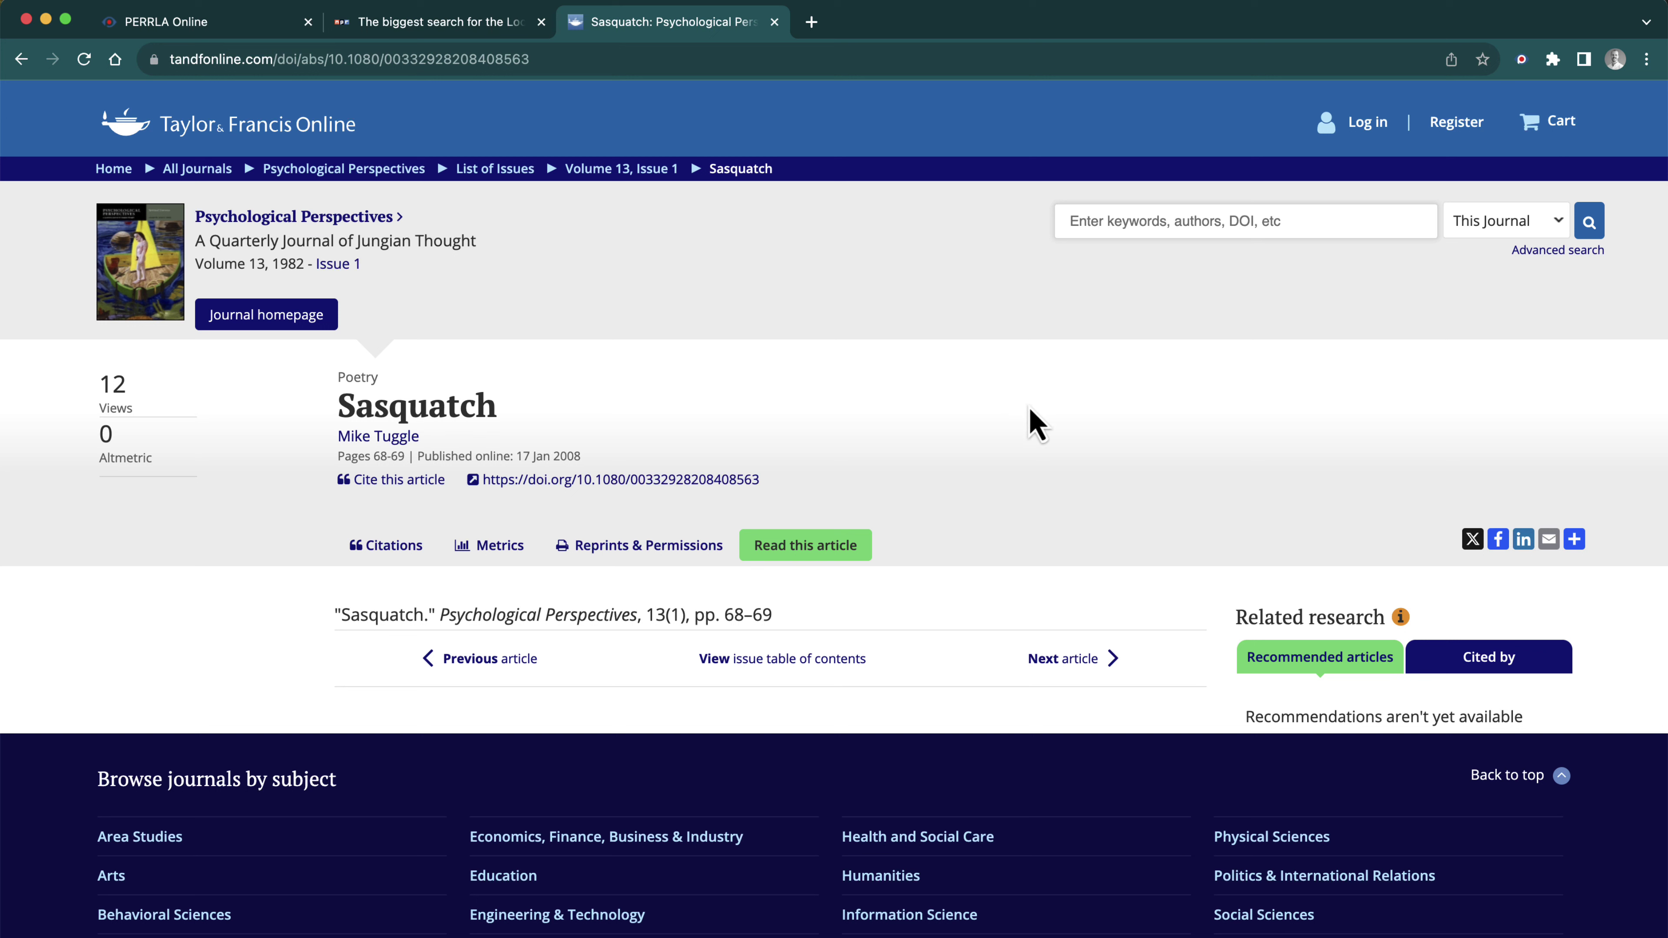
left_click(1522, 59)
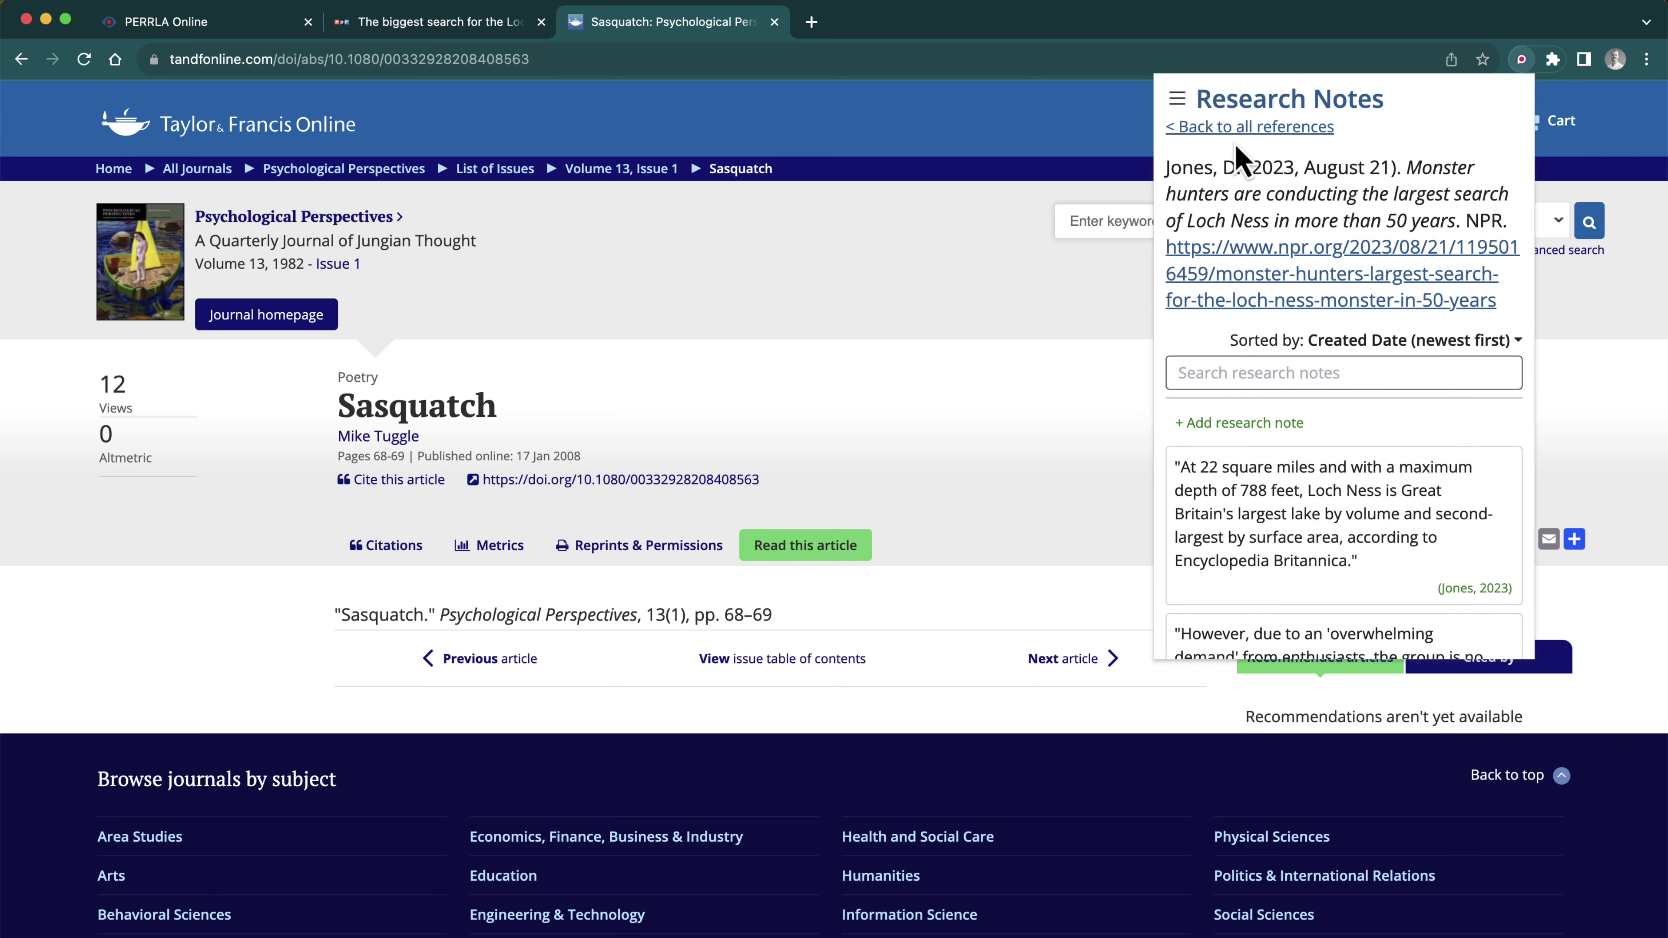
left_click(1238, 132)
left_click(1177, 99)
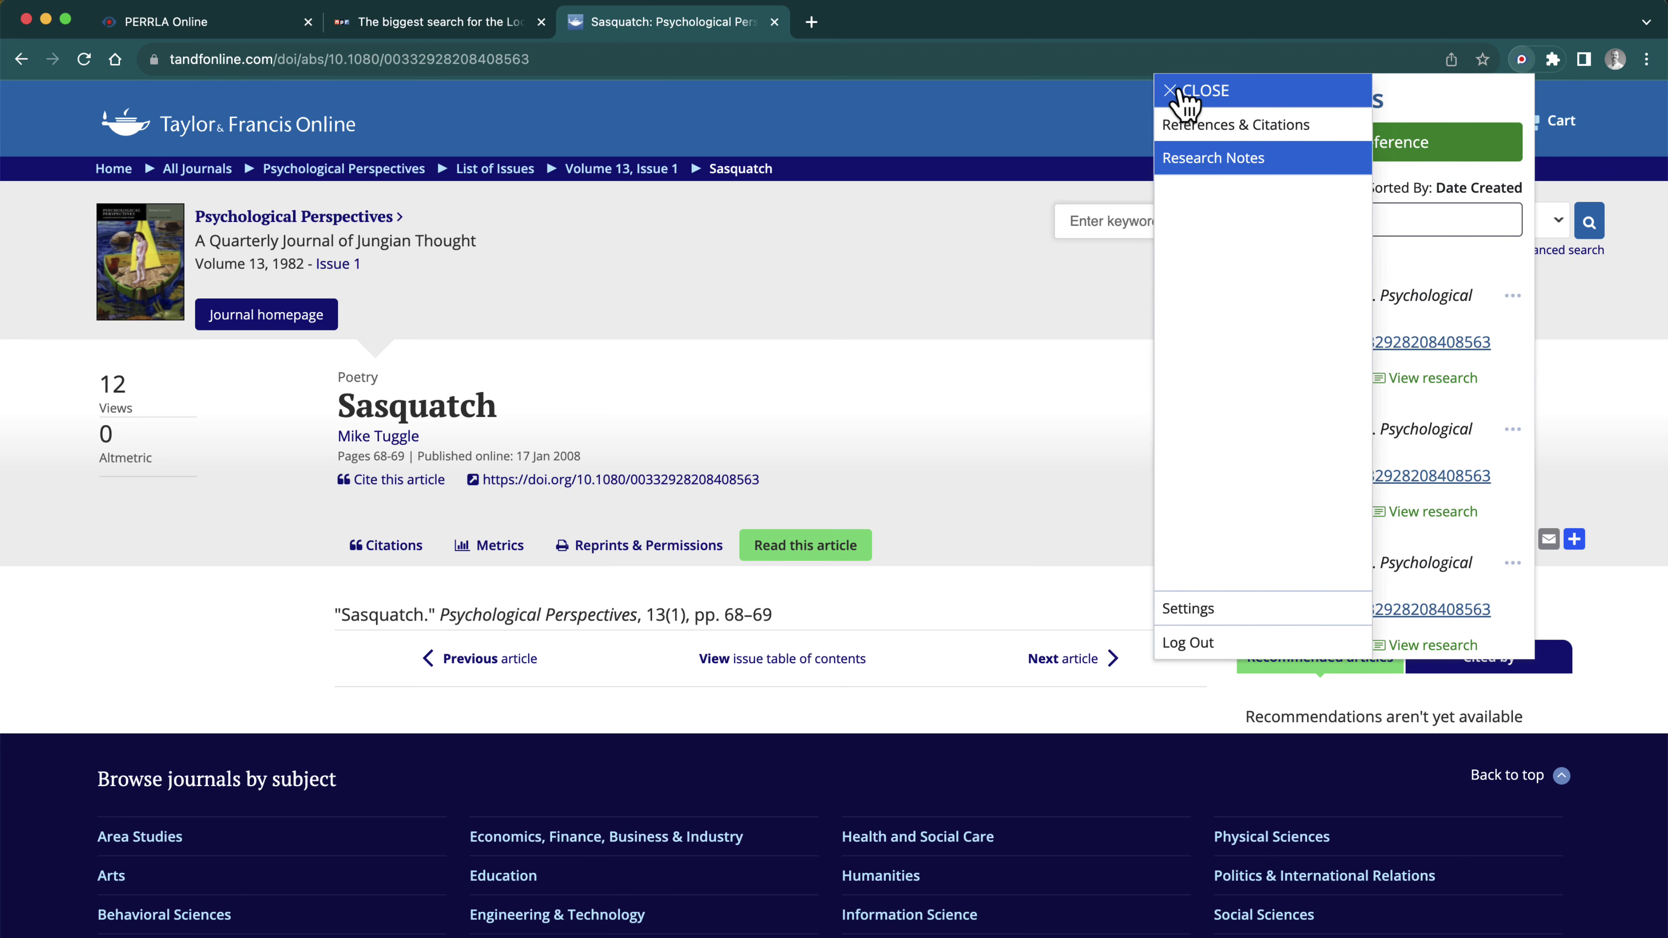
left_click(1210, 125)
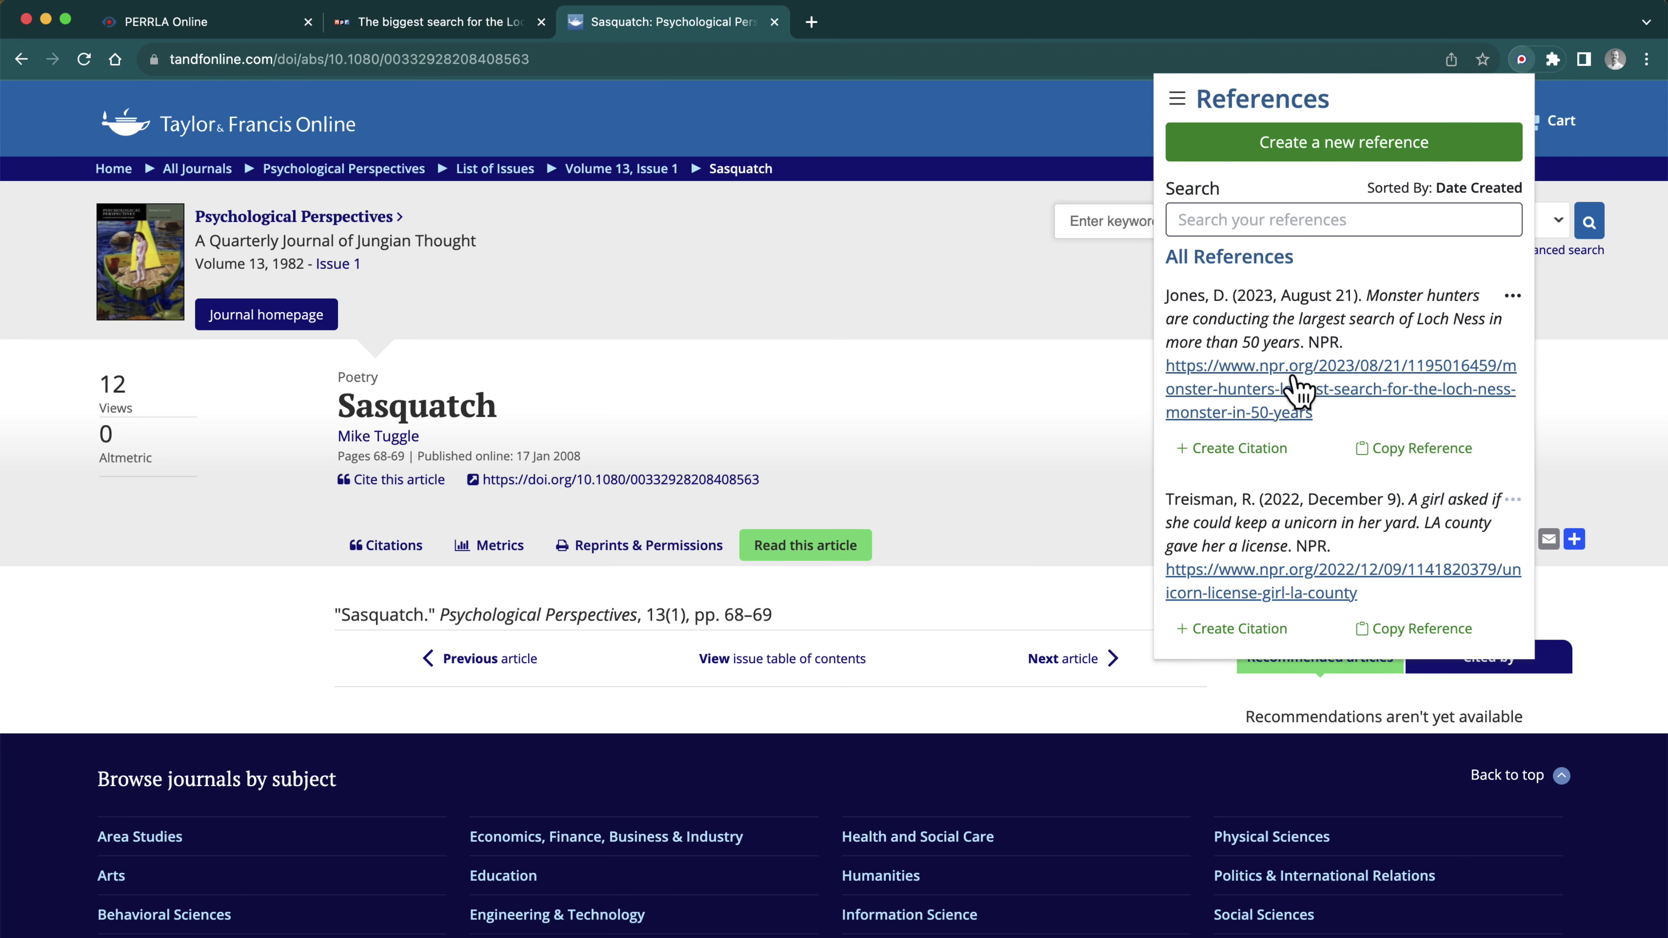
left_click(1310, 151)
left_click(1231, 350)
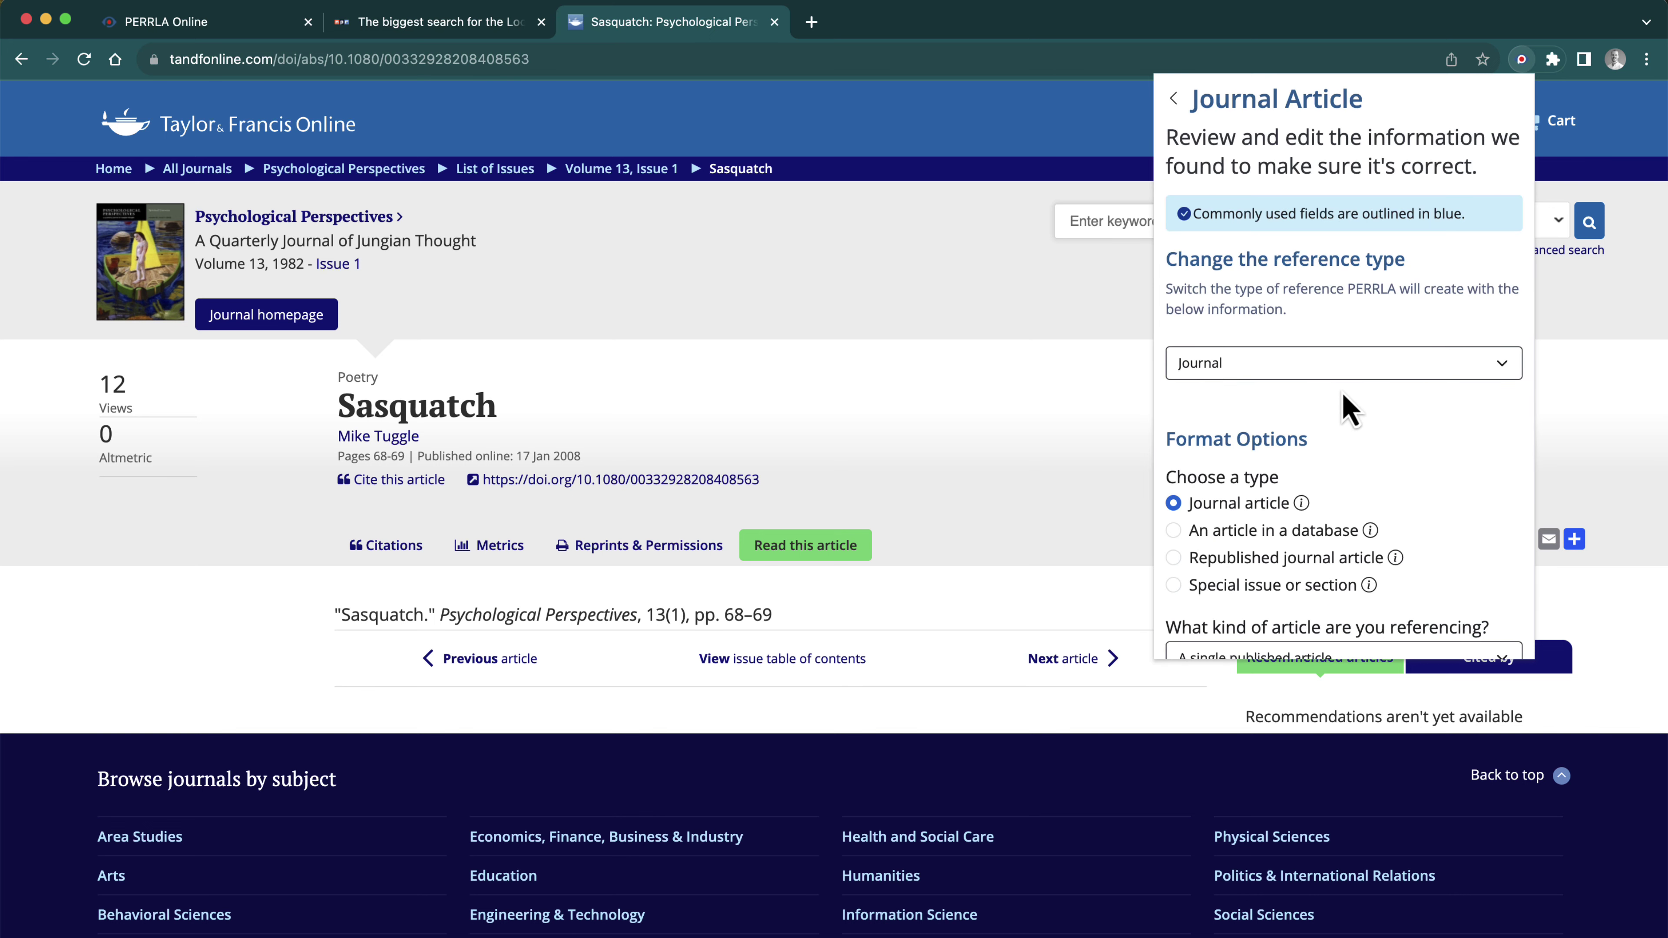
Review the Journal Article reference form, from the format options and contributors through the publication details to the live preview
scroll(1346, 410, "down", 1)
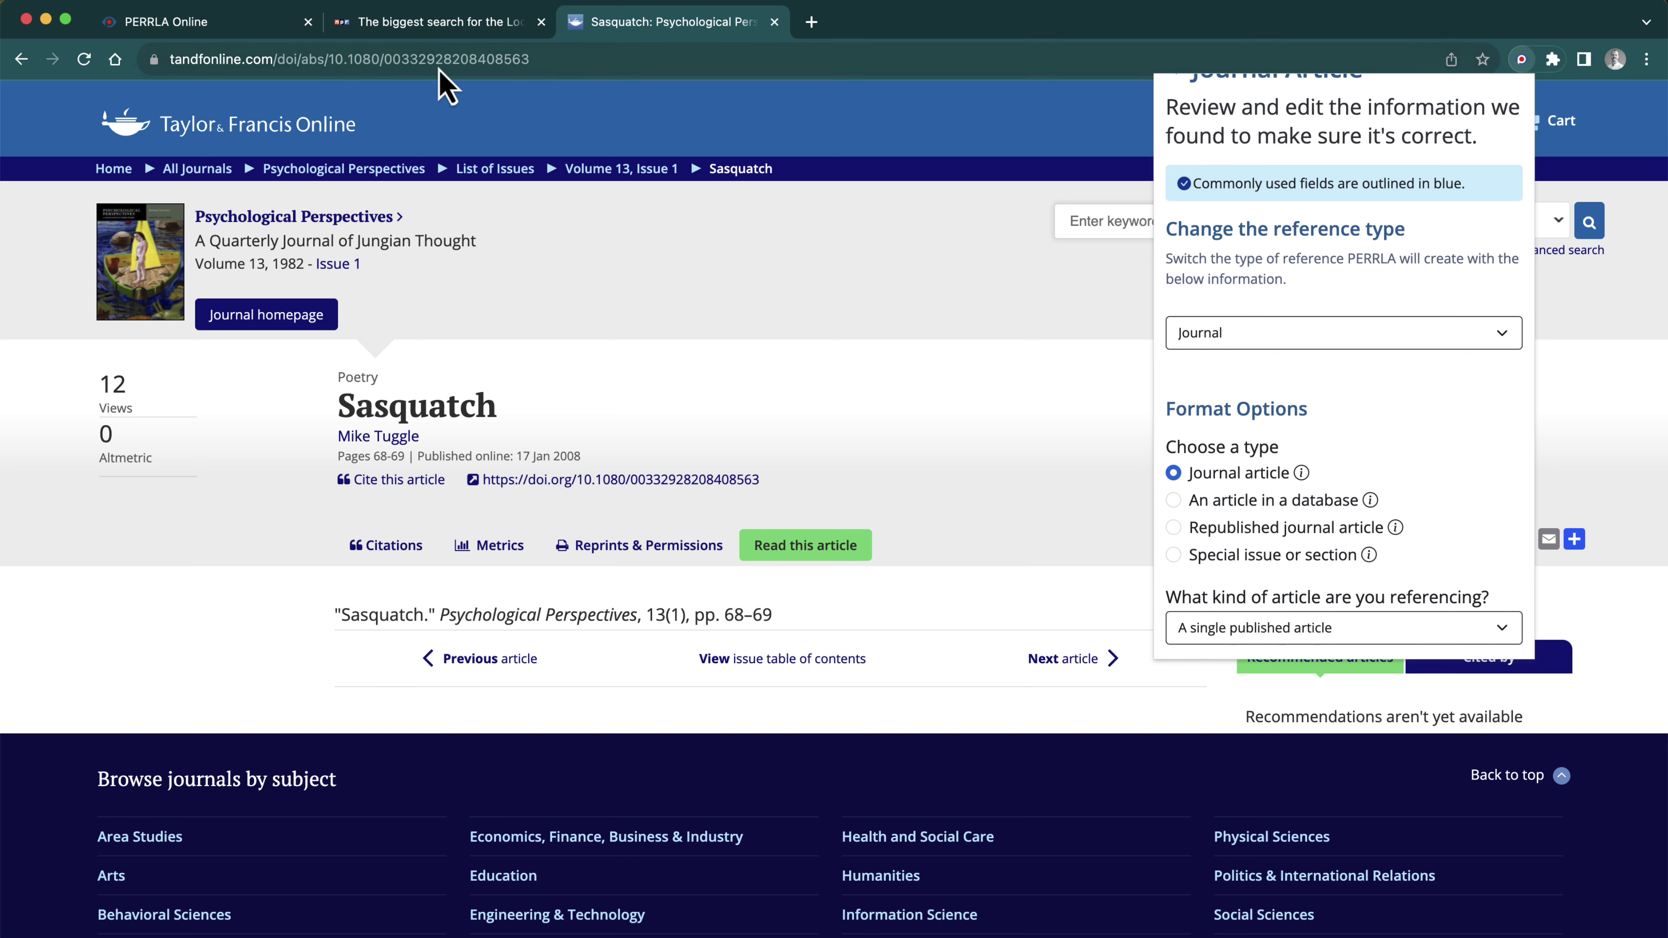
scroll(1412, 431, "down", 5)
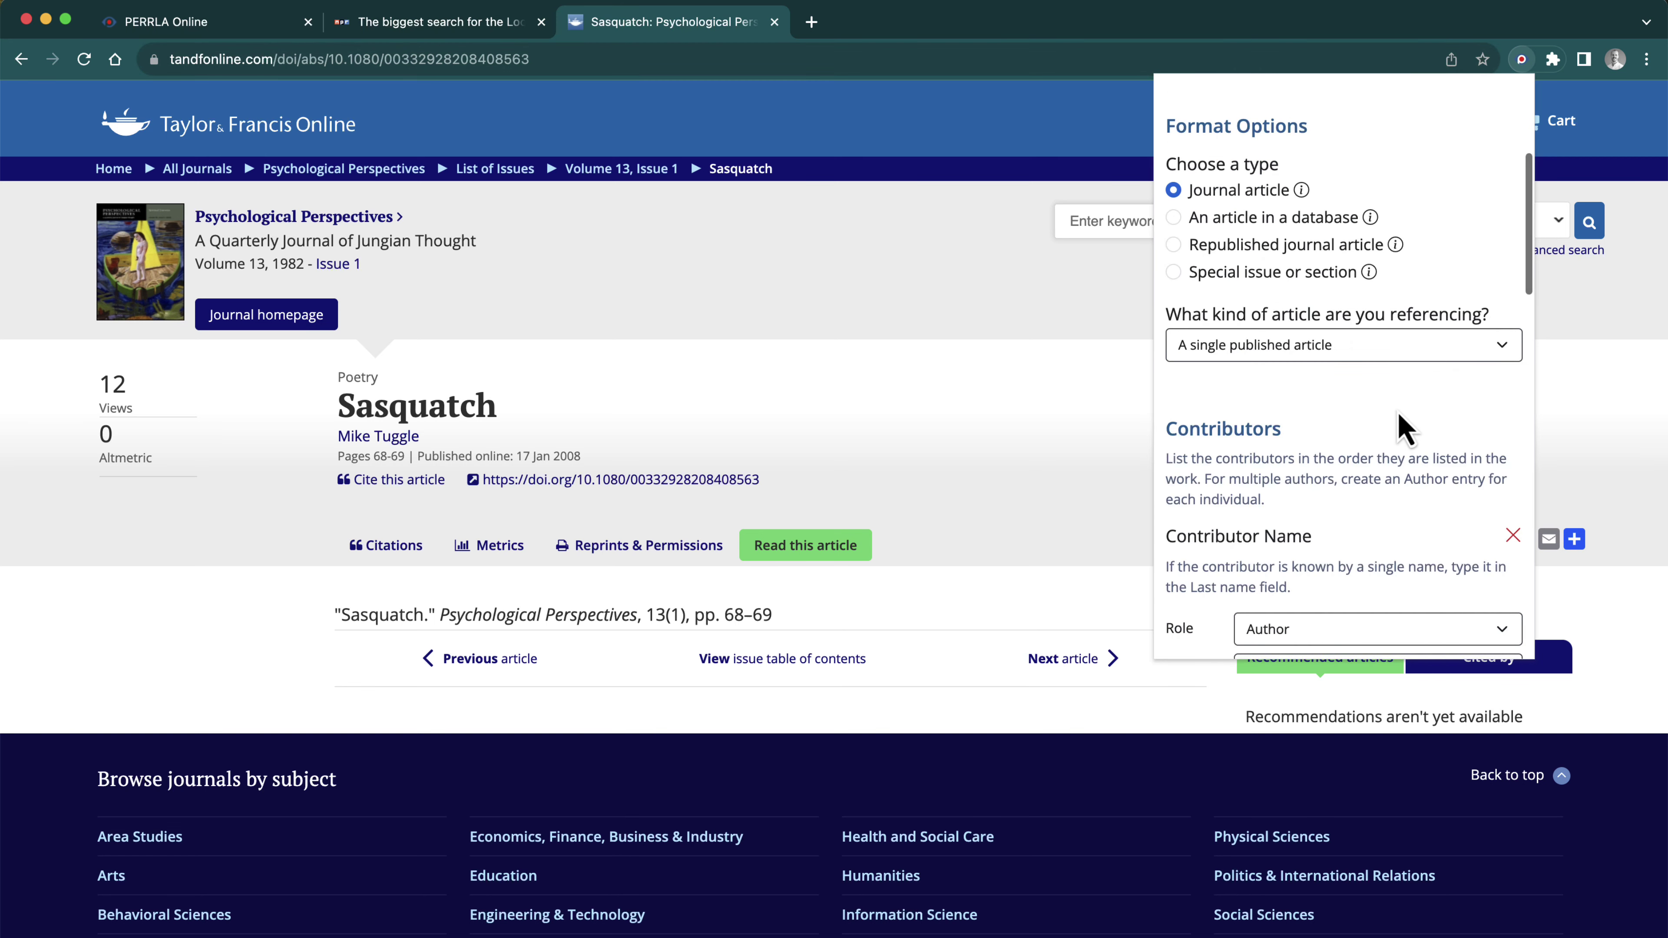
scroll(1308, 396, "down", 14)
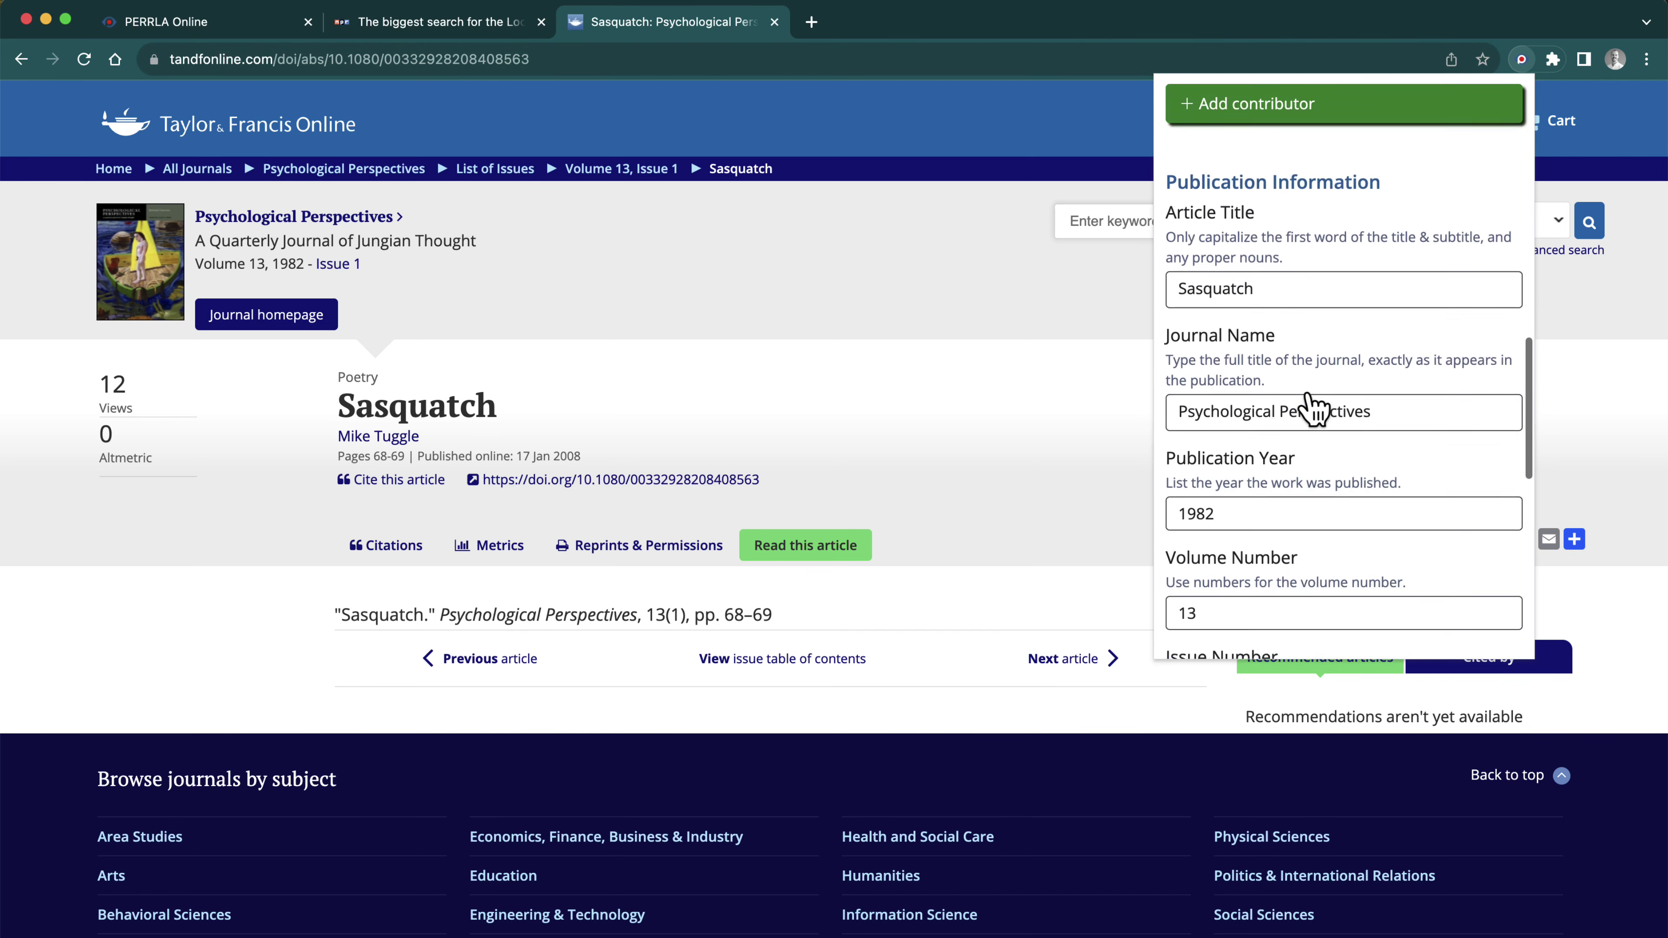
scroll(1307, 396, "down", 9)
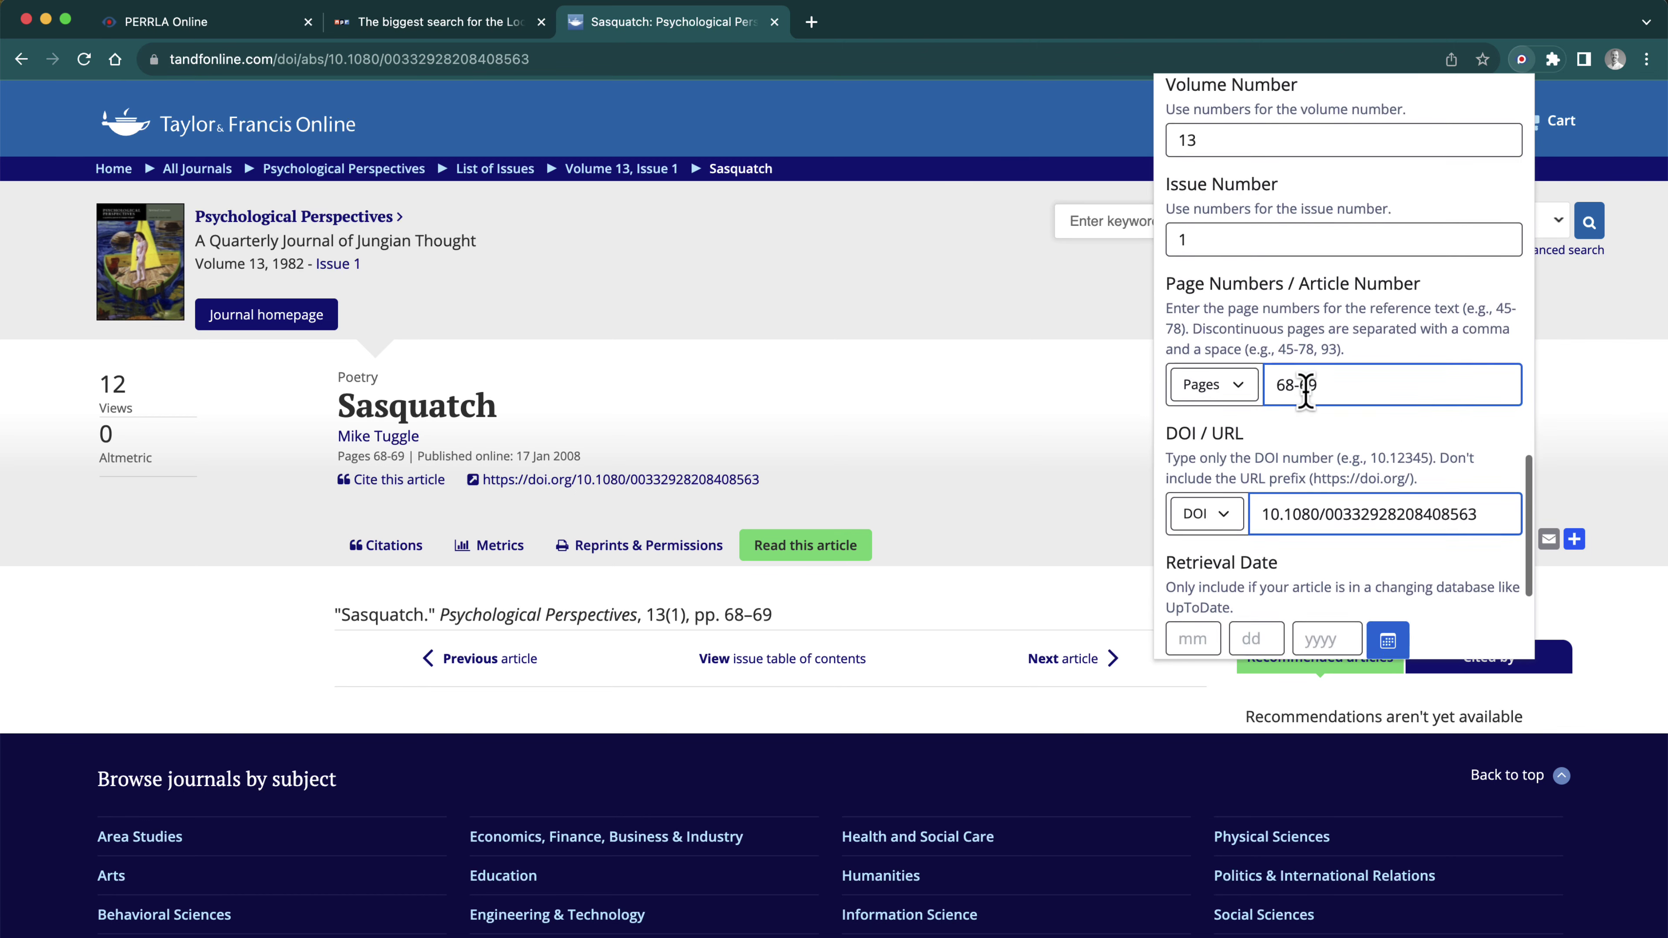
scroll(1307, 396, "down", 2)
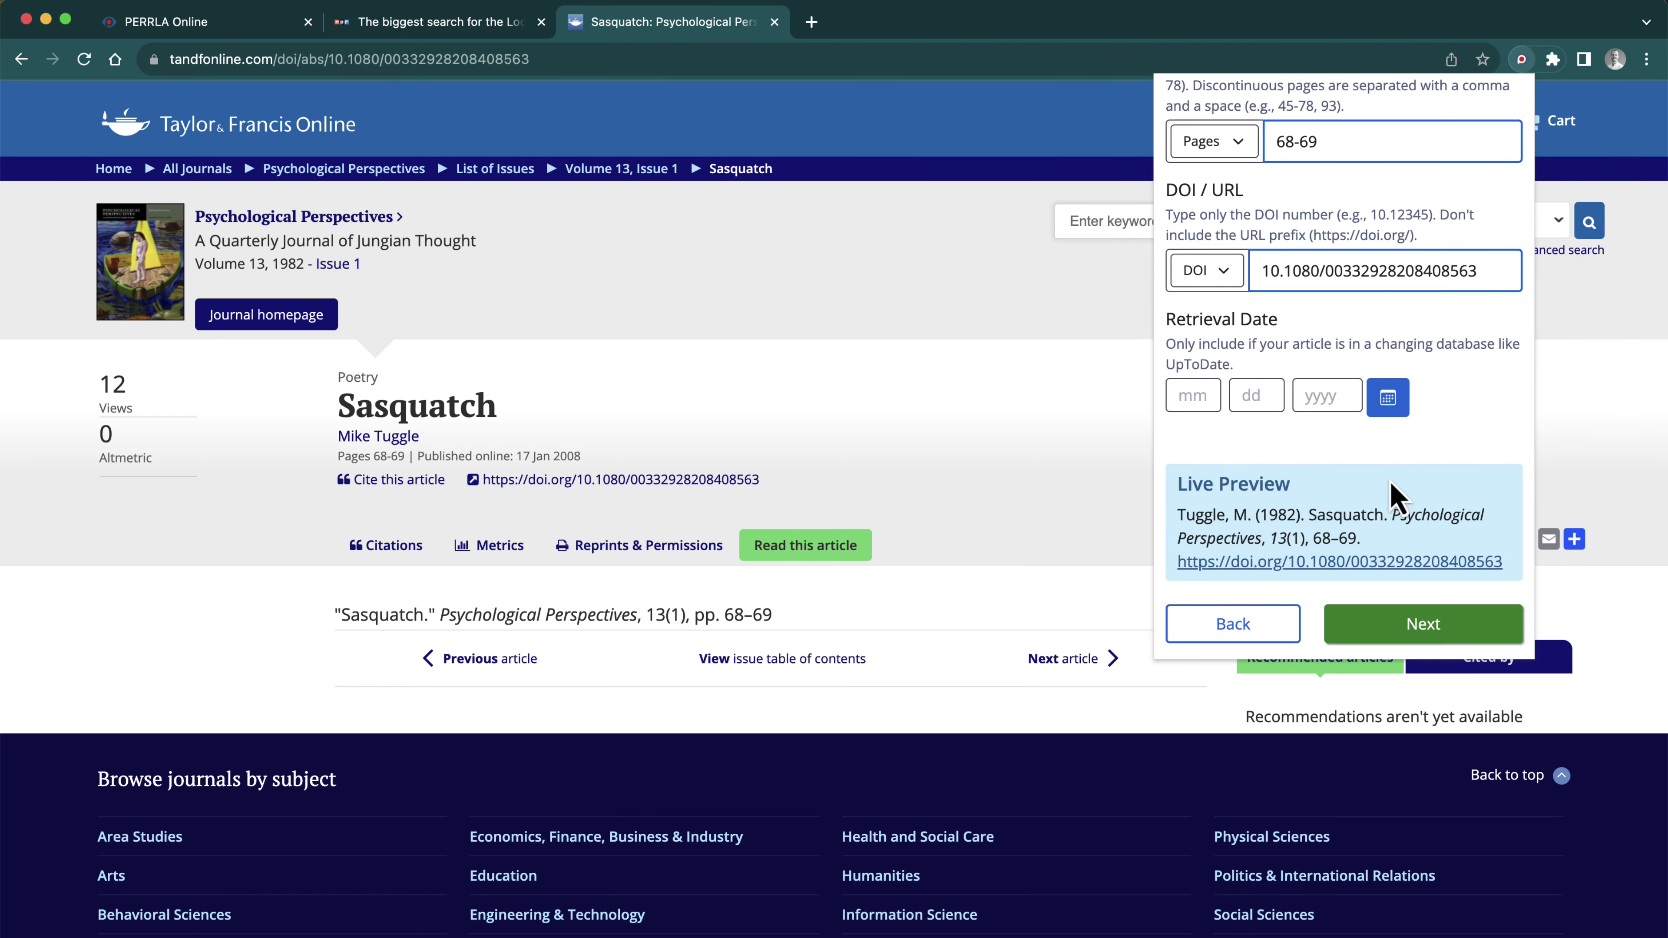
scroll(1376, 451, "up", 6)
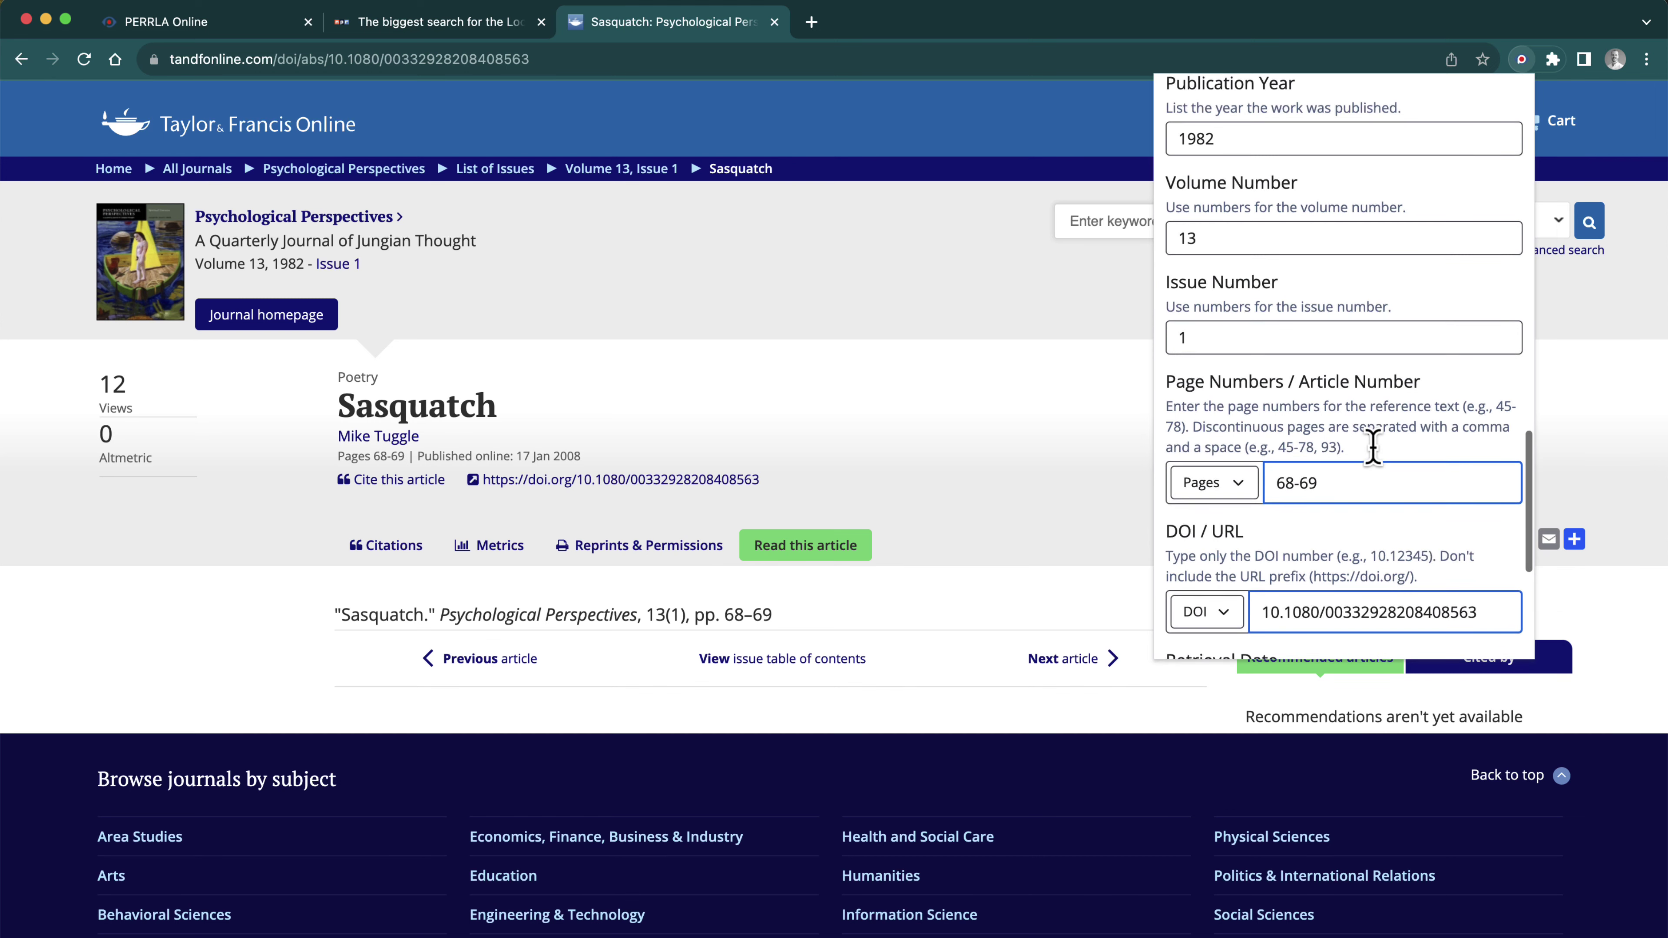
scroll(1373, 447, "down", 7)
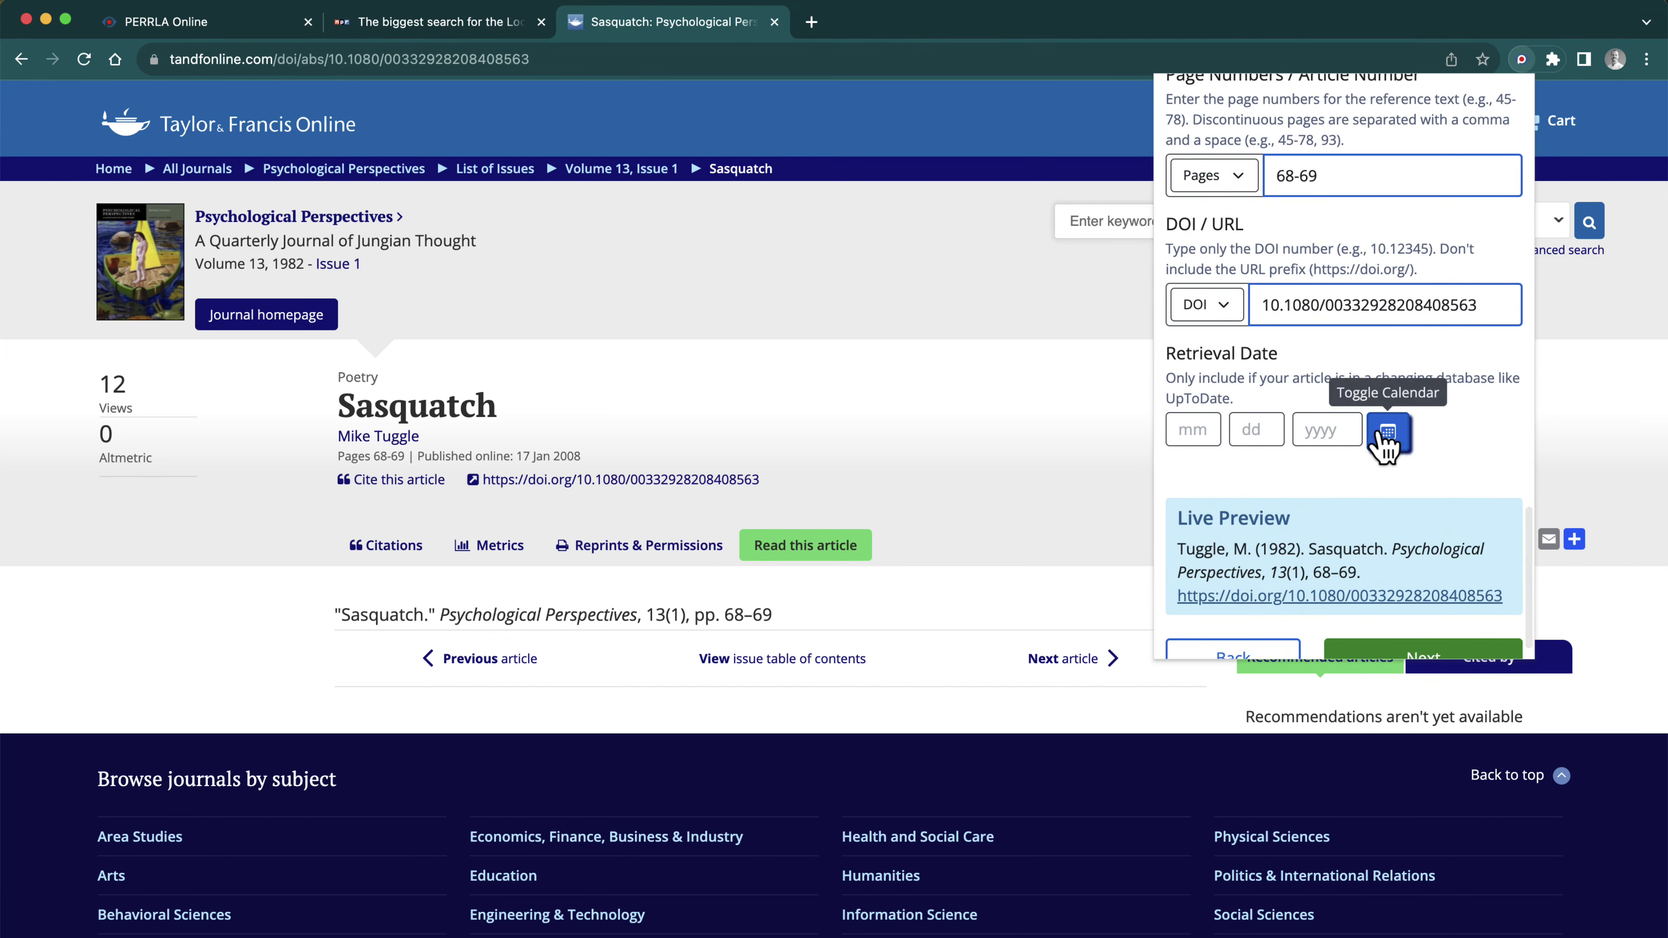
Set the journal article's retrieval date to October 18, 2023, and create the reference
scroll(1385, 443, "down", 1)
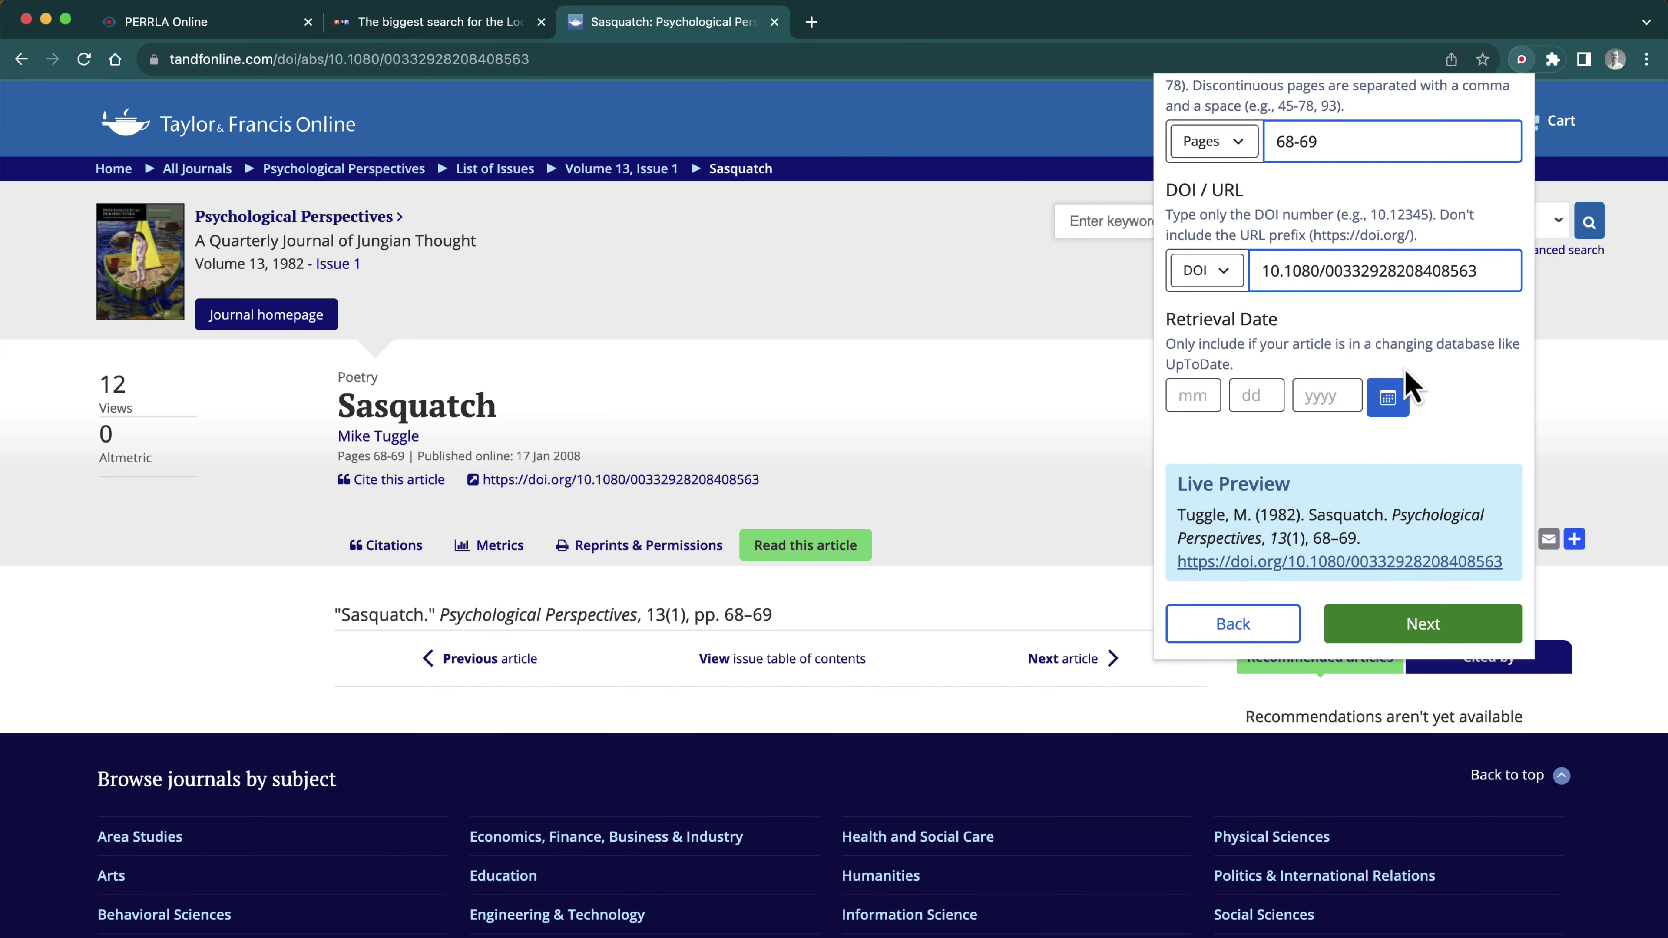
left_click(1397, 406)
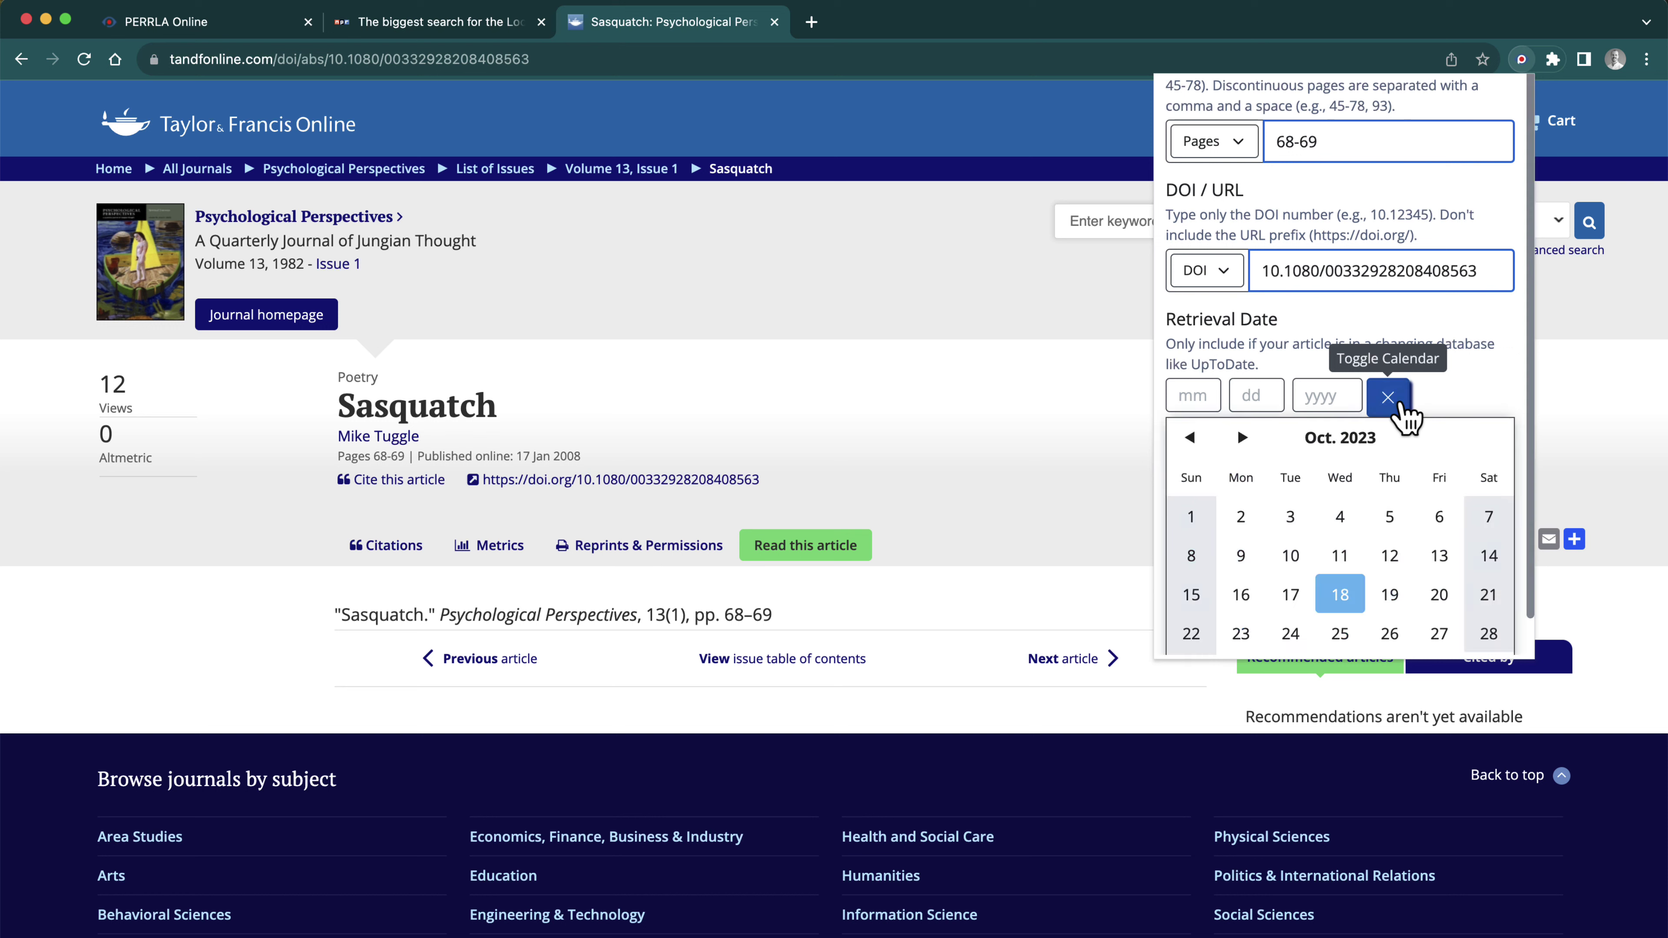
left_click(1340, 594)
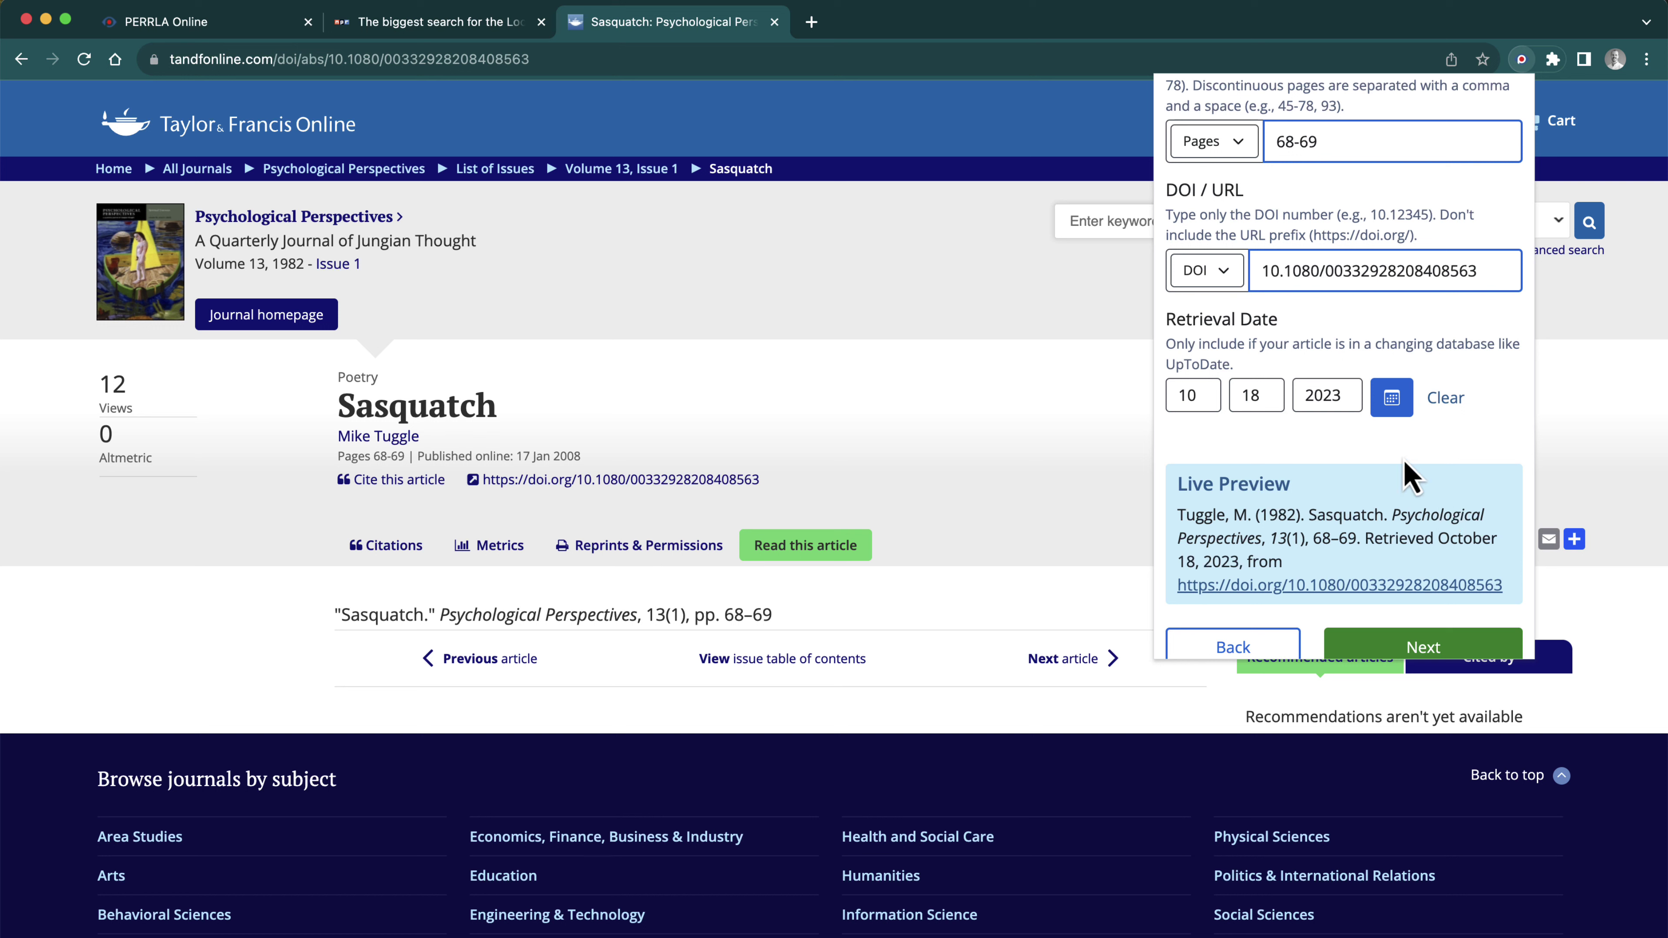
scroll(1442, 582, "down", 1)
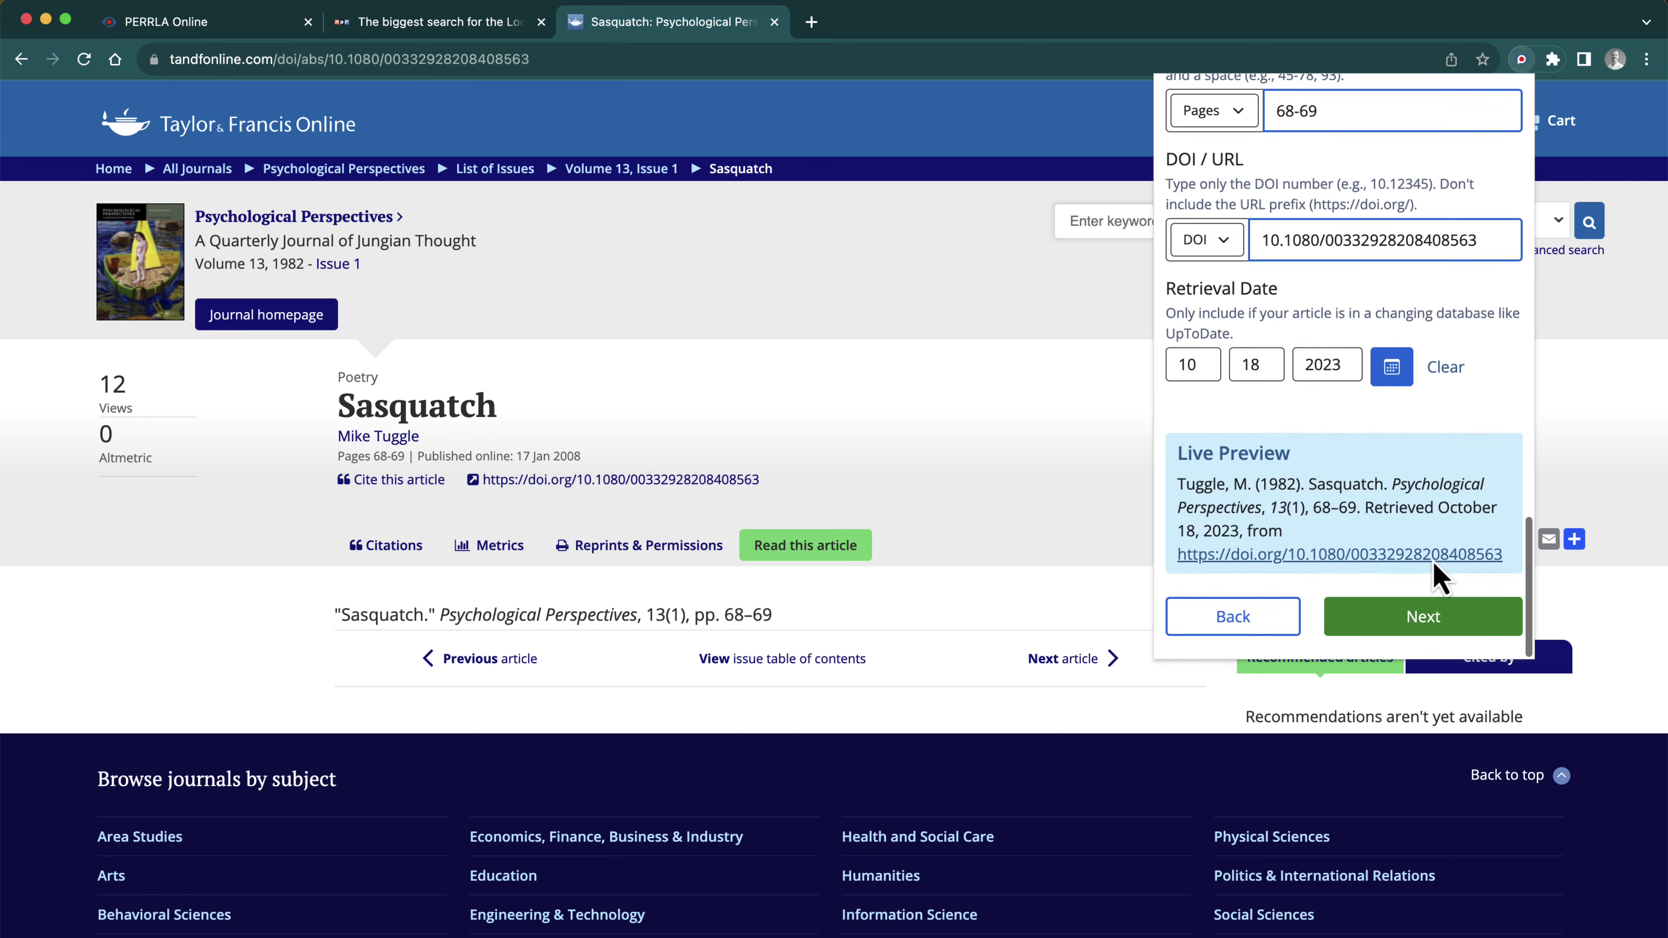
left_click(1412, 628)
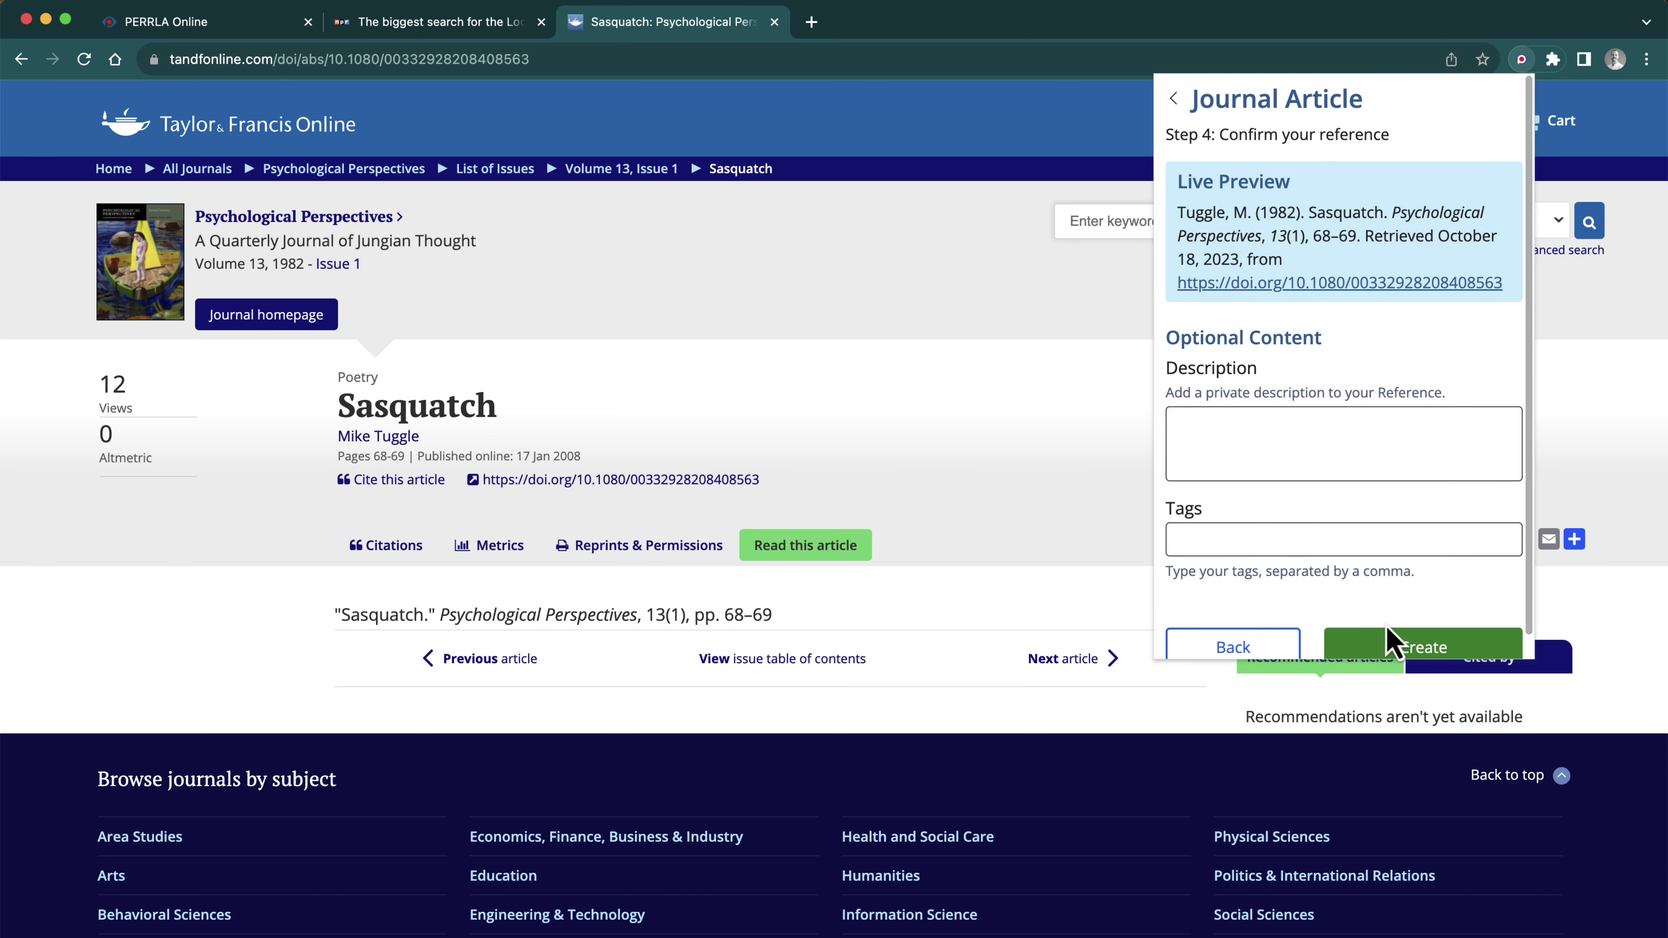
left_click(1439, 653)
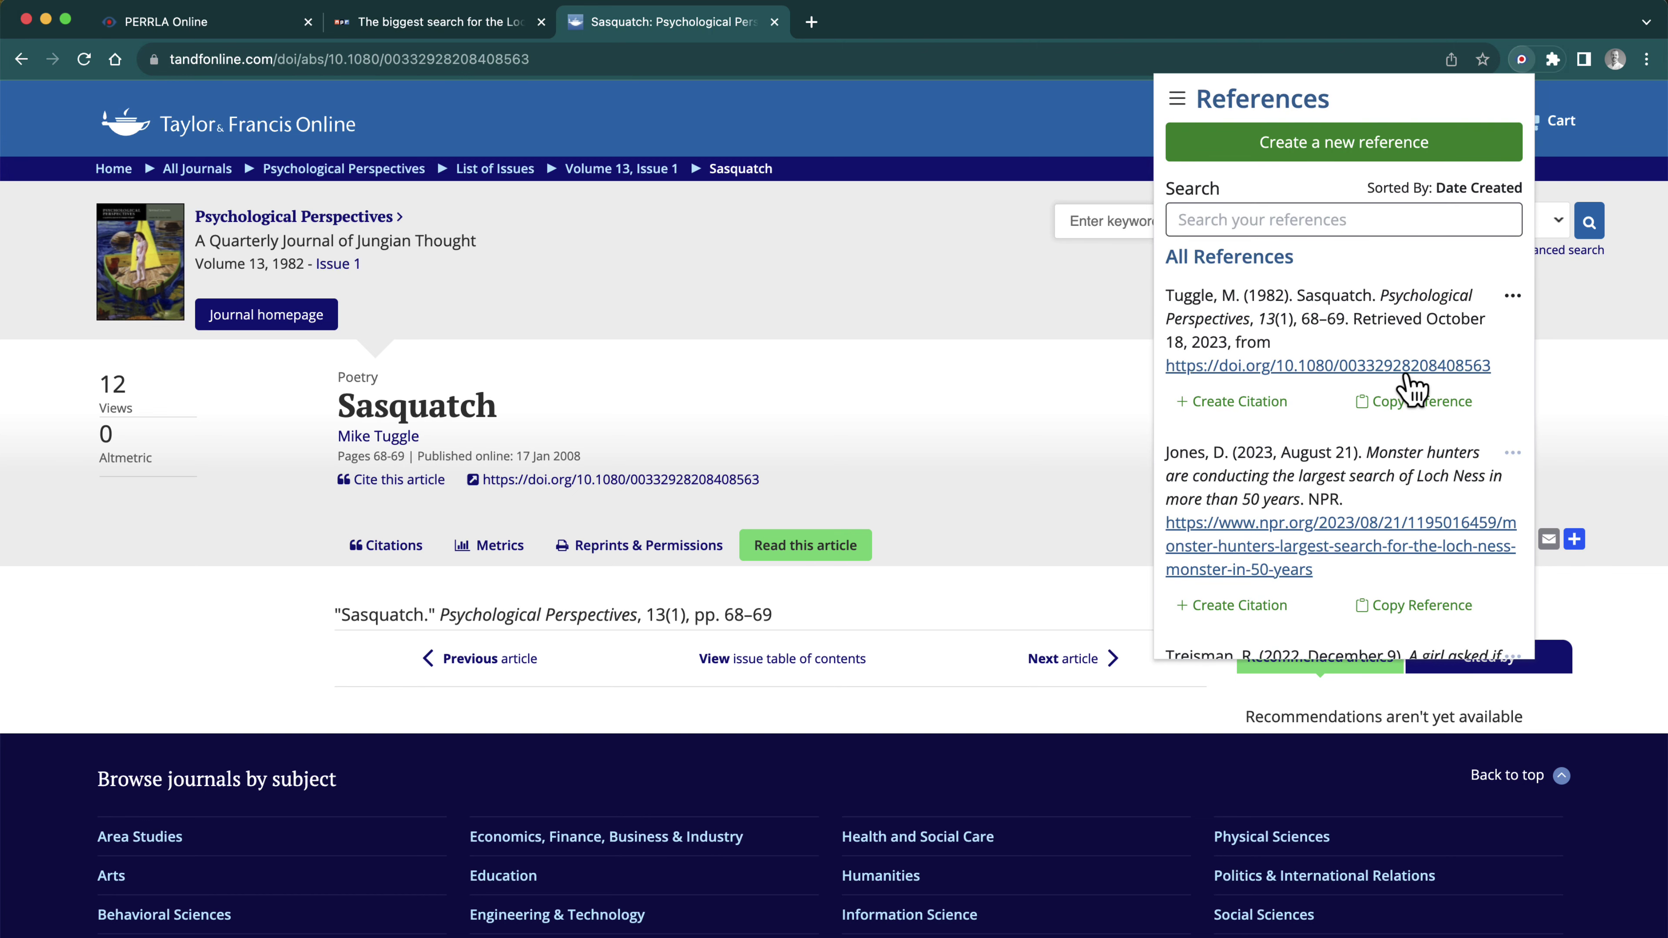
Switch to PERRLA Online and add the 1982 "Sasquatch" journal article from the library to the paper's research page
left_click(213, 27)
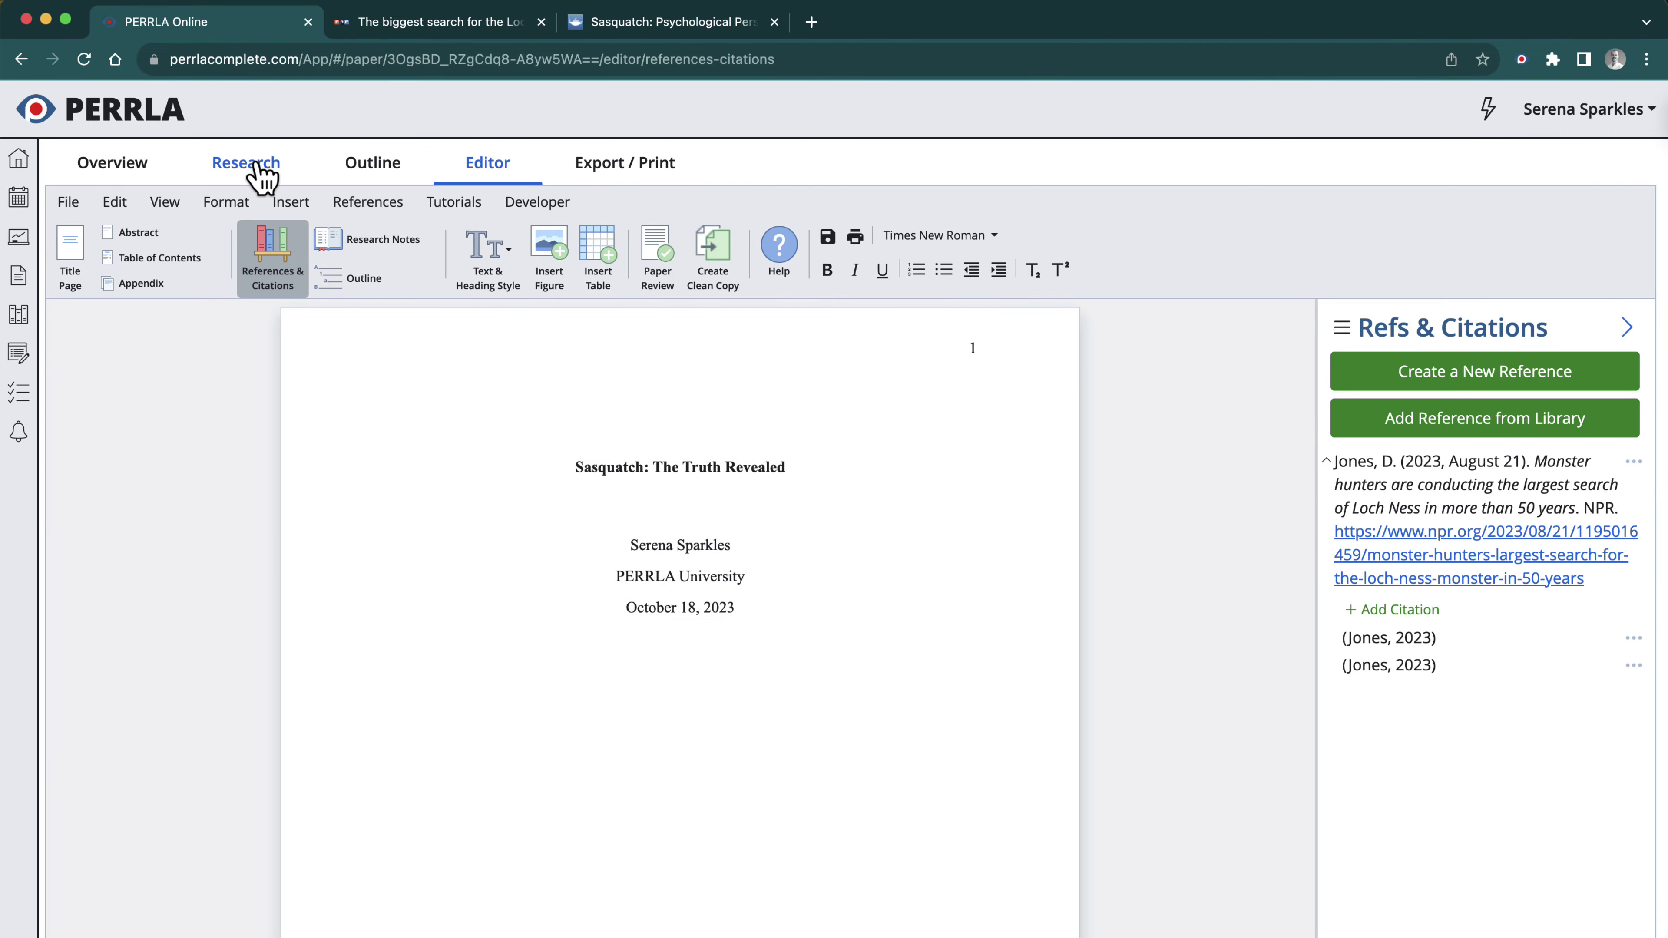
left_click(259, 169)
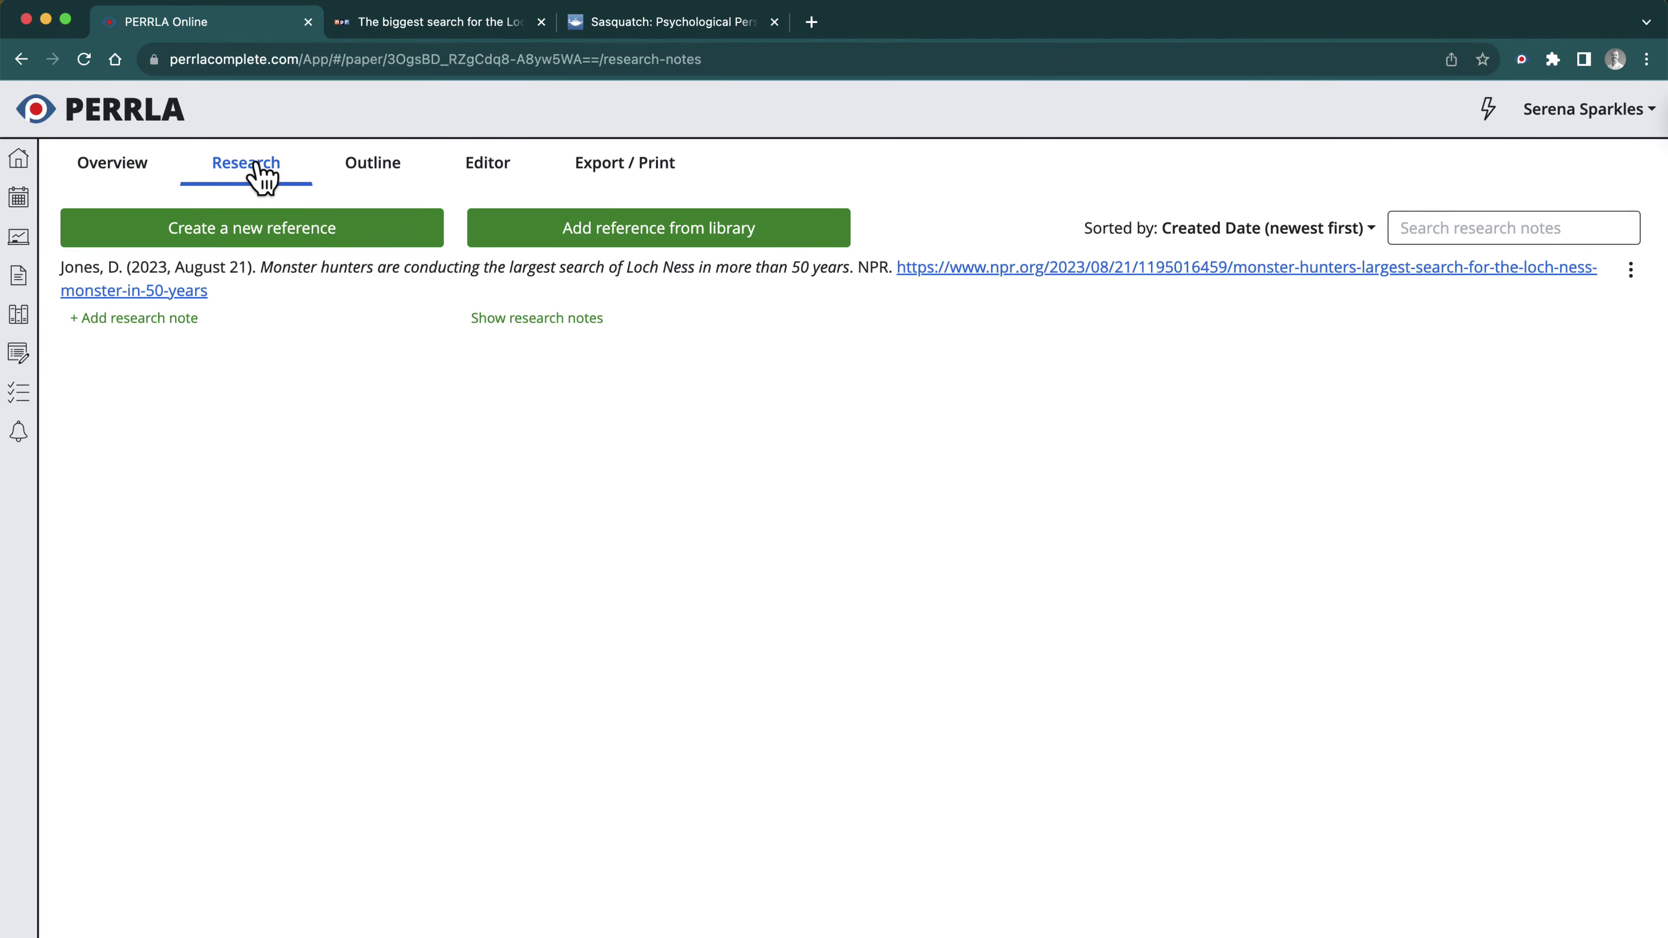
left_click(609, 251)
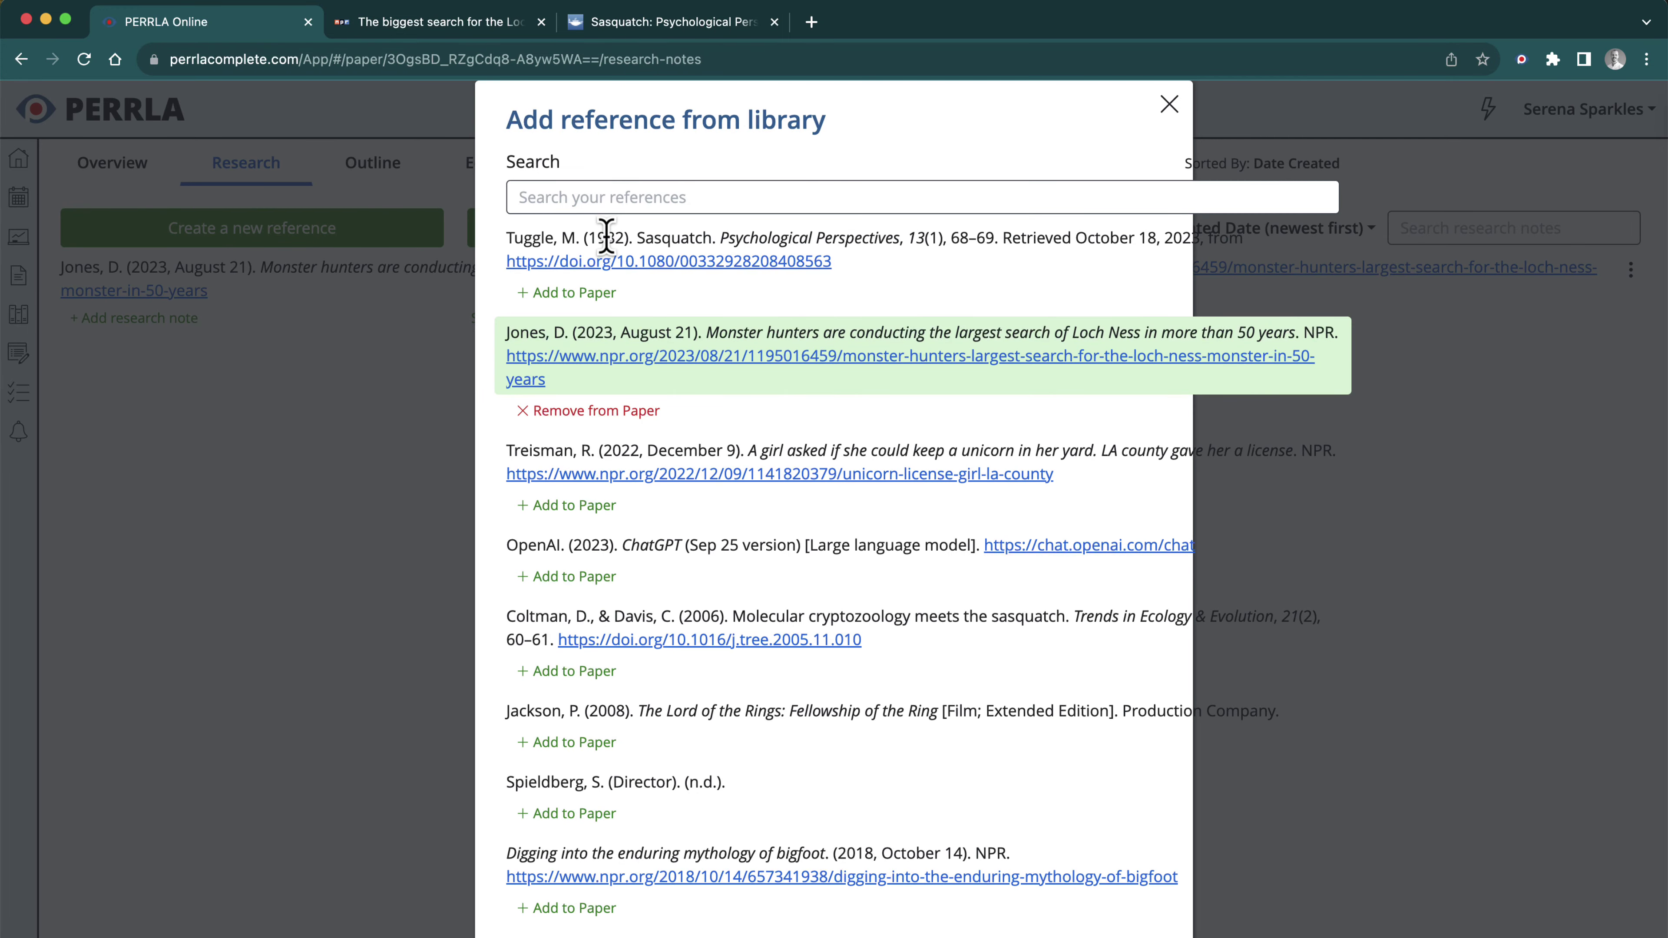
left_click(633, 296)
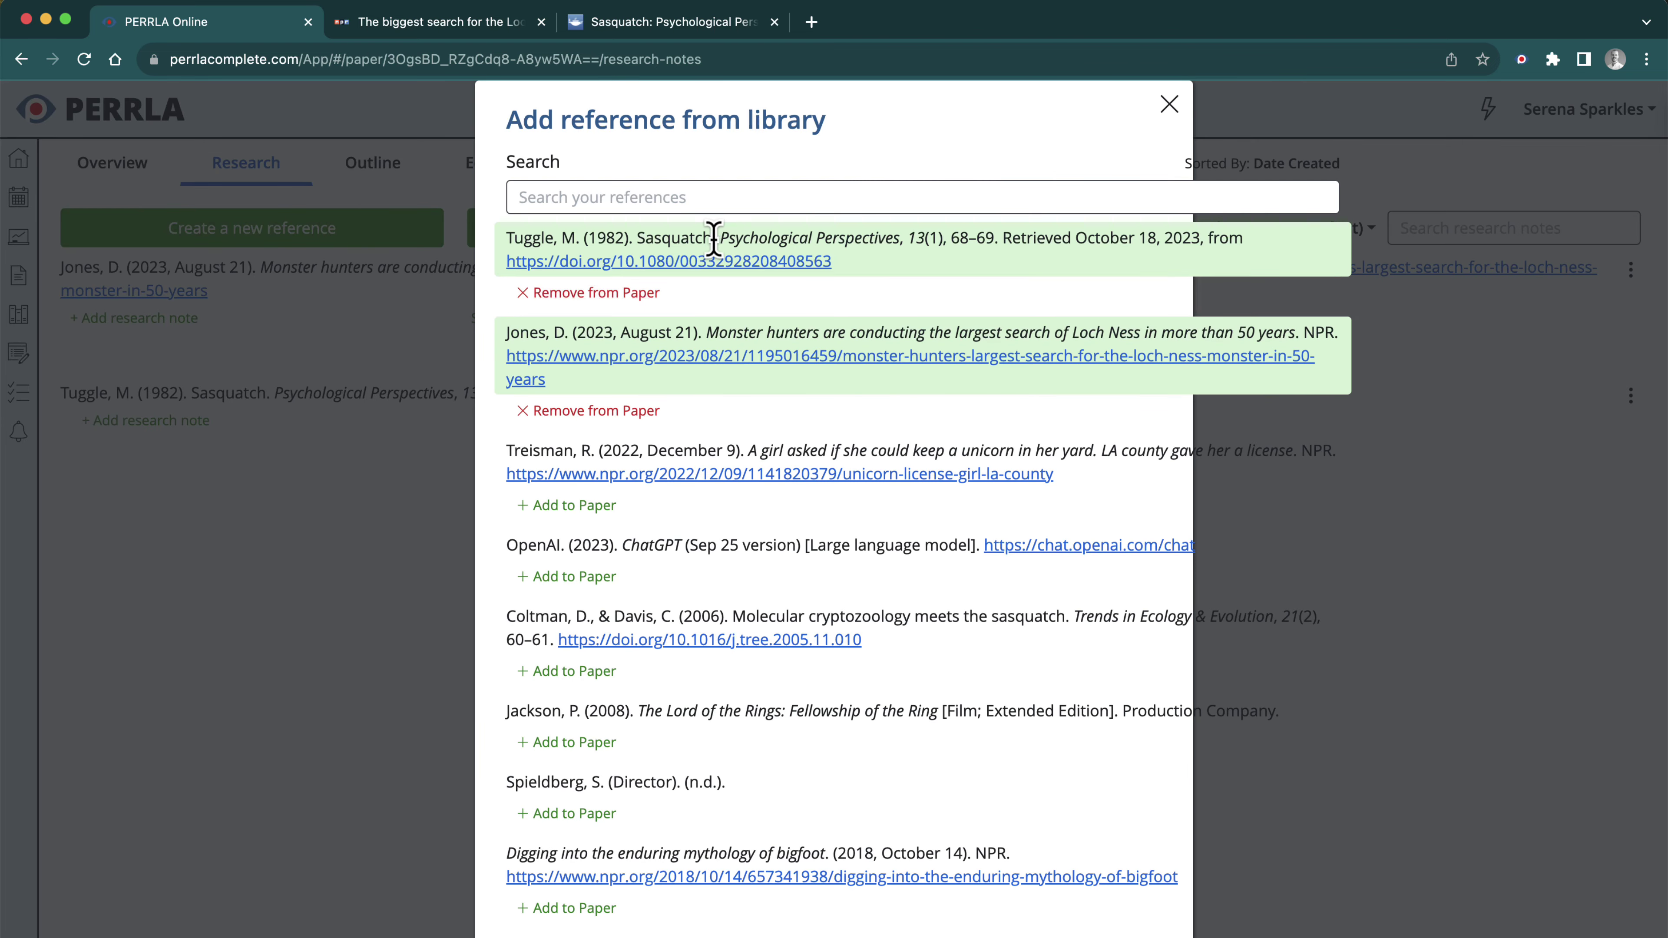
left_click(1171, 106)
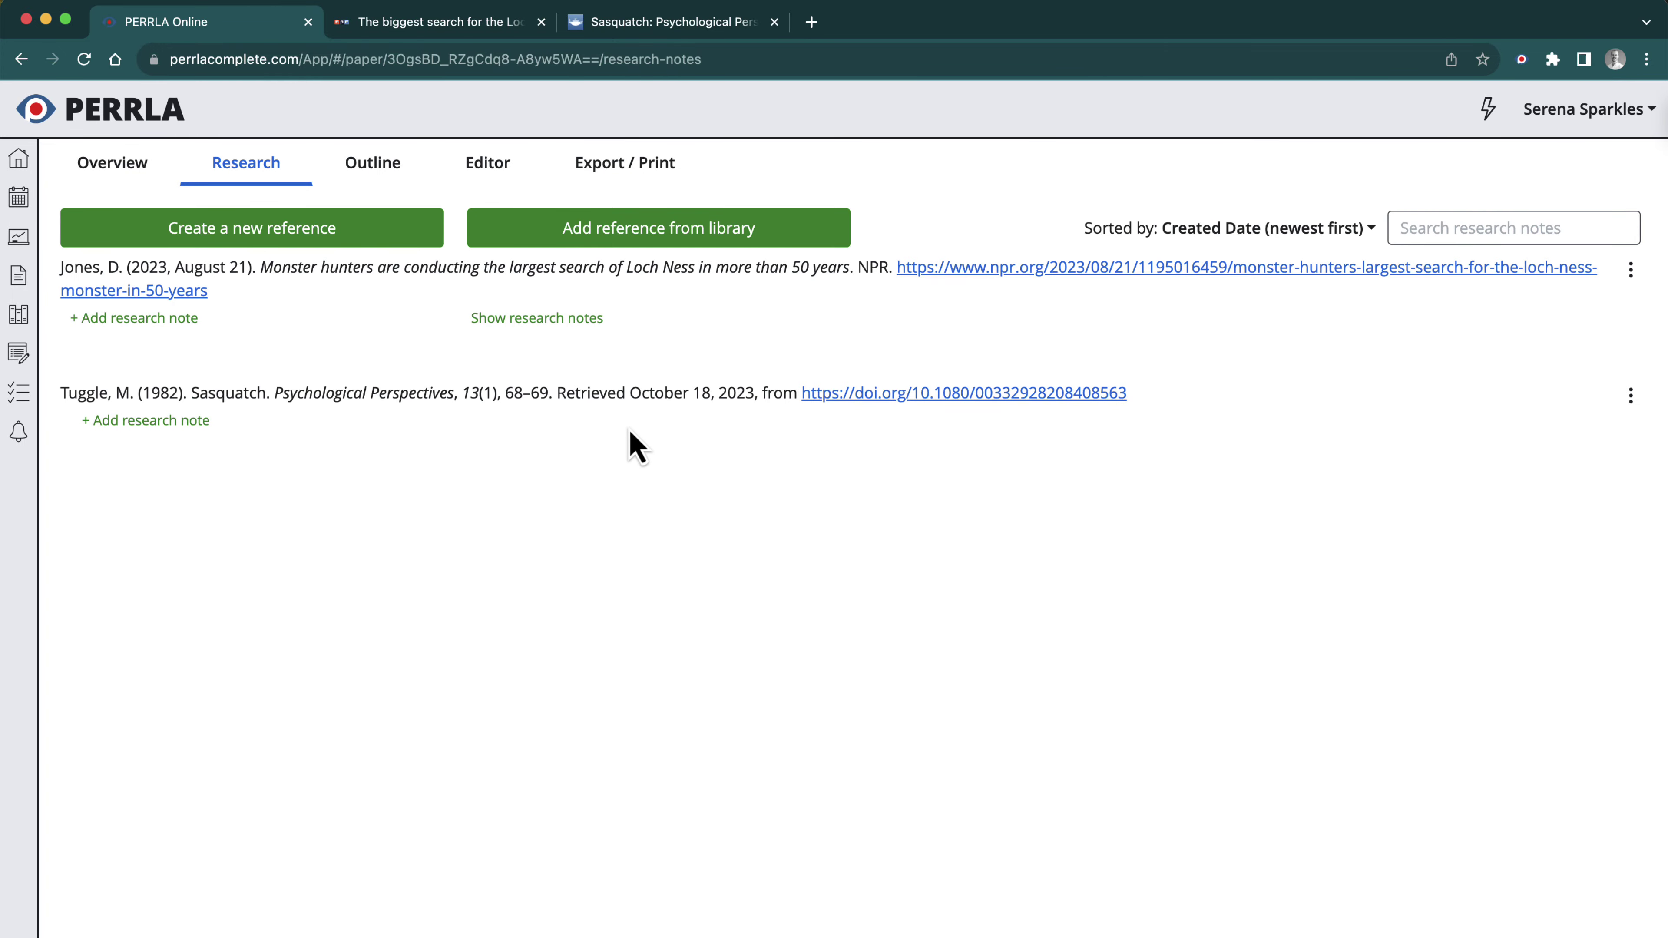
Review the research notes saved under the NPR Loch Ness reference and collapse them again
left_click(641, 26)
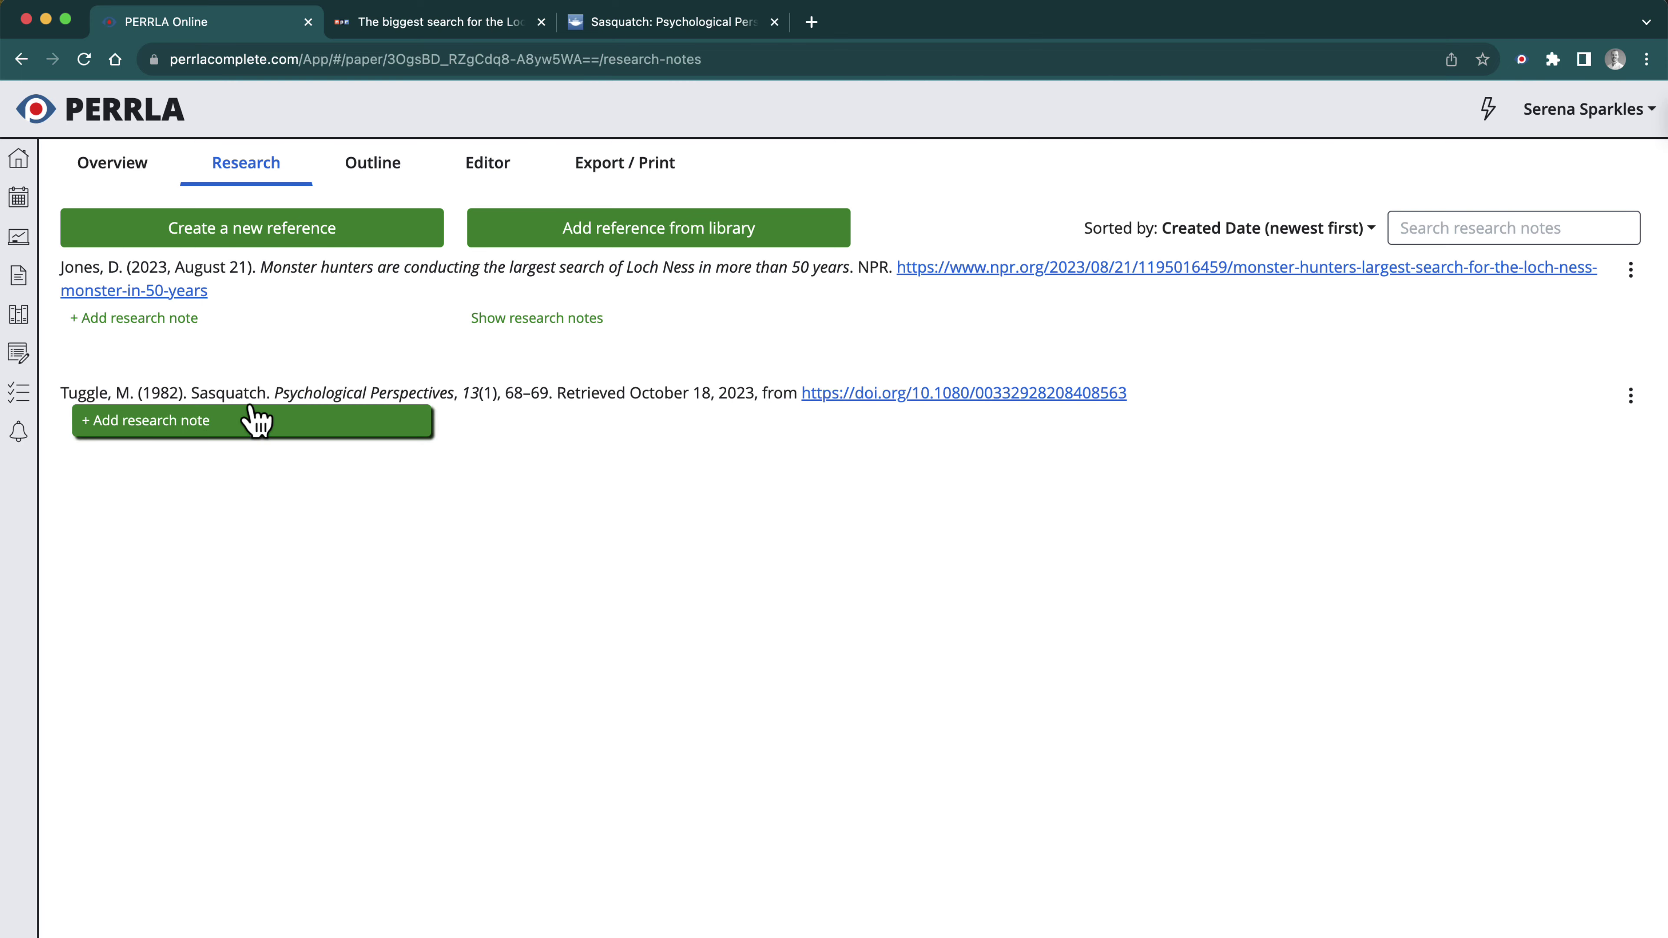
left_click(564, 320)
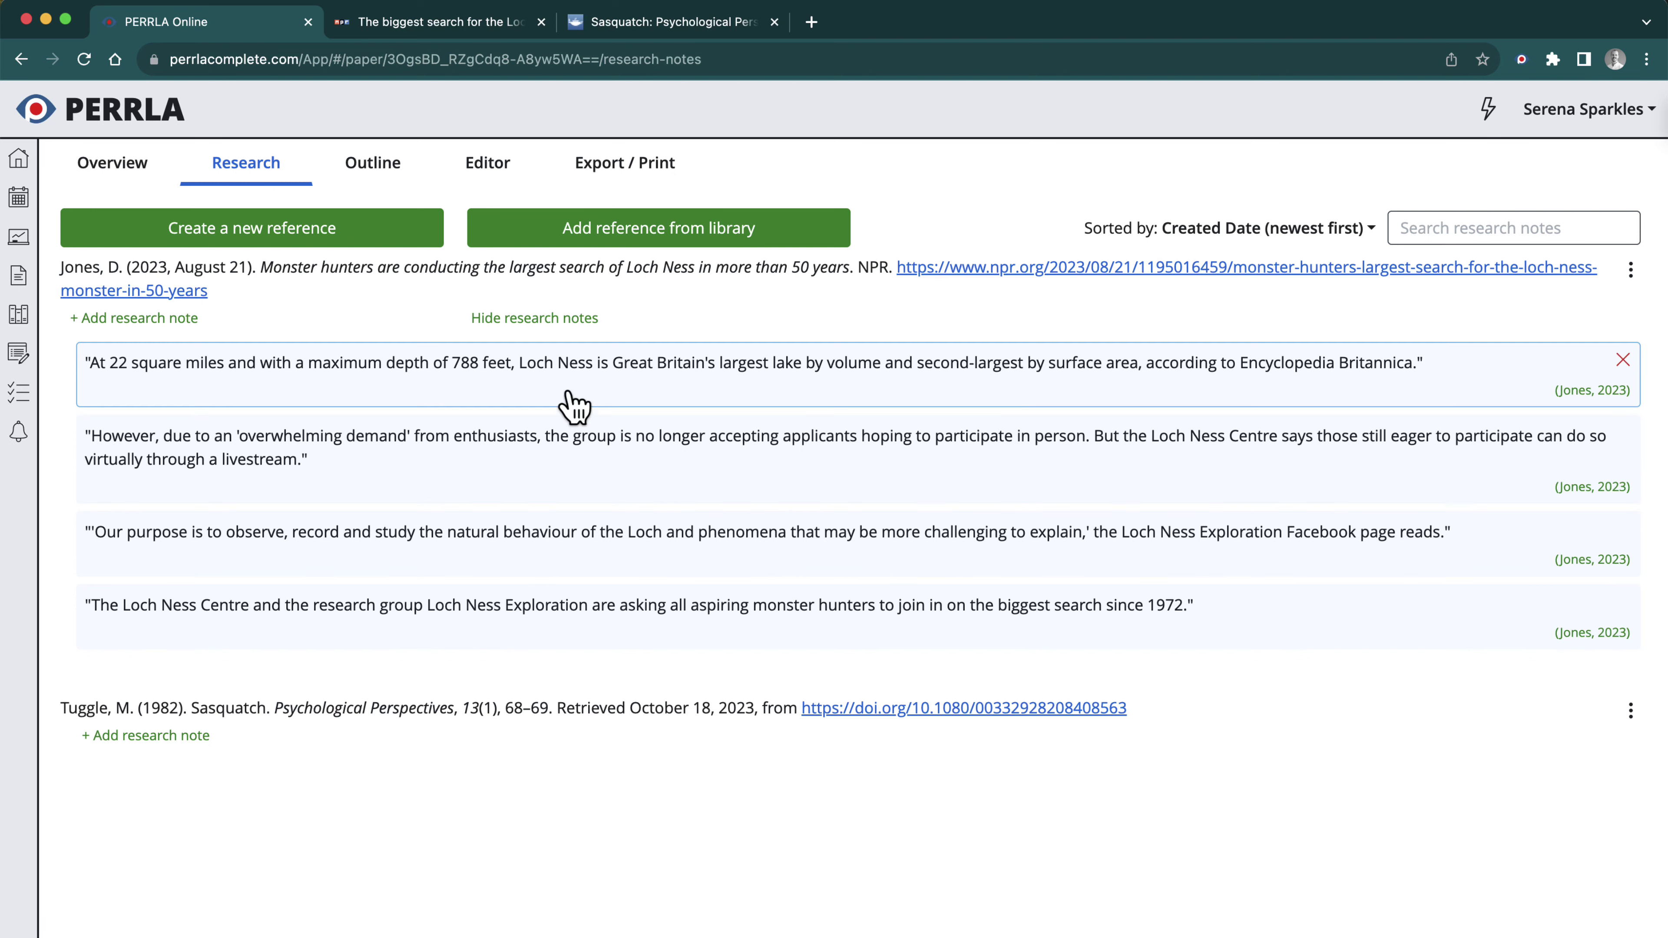
left_click(532, 324)
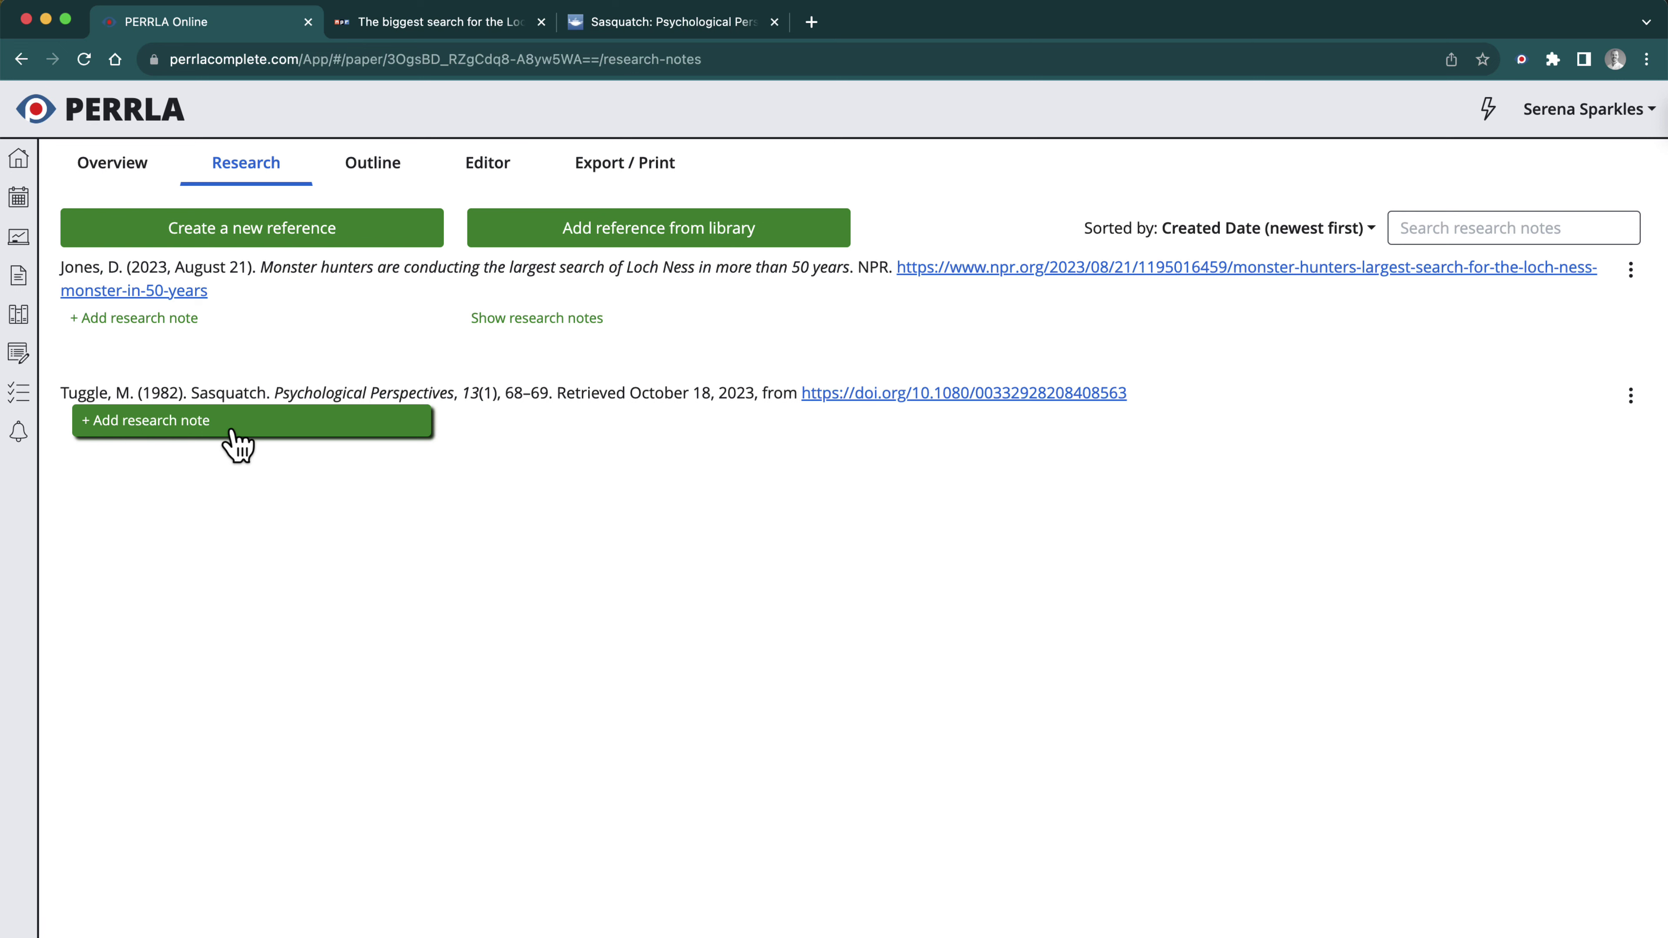
Add the research note "Sasquatch is real." in quotation marks to the "Sasquatch" journal reference
left_click(184, 429)
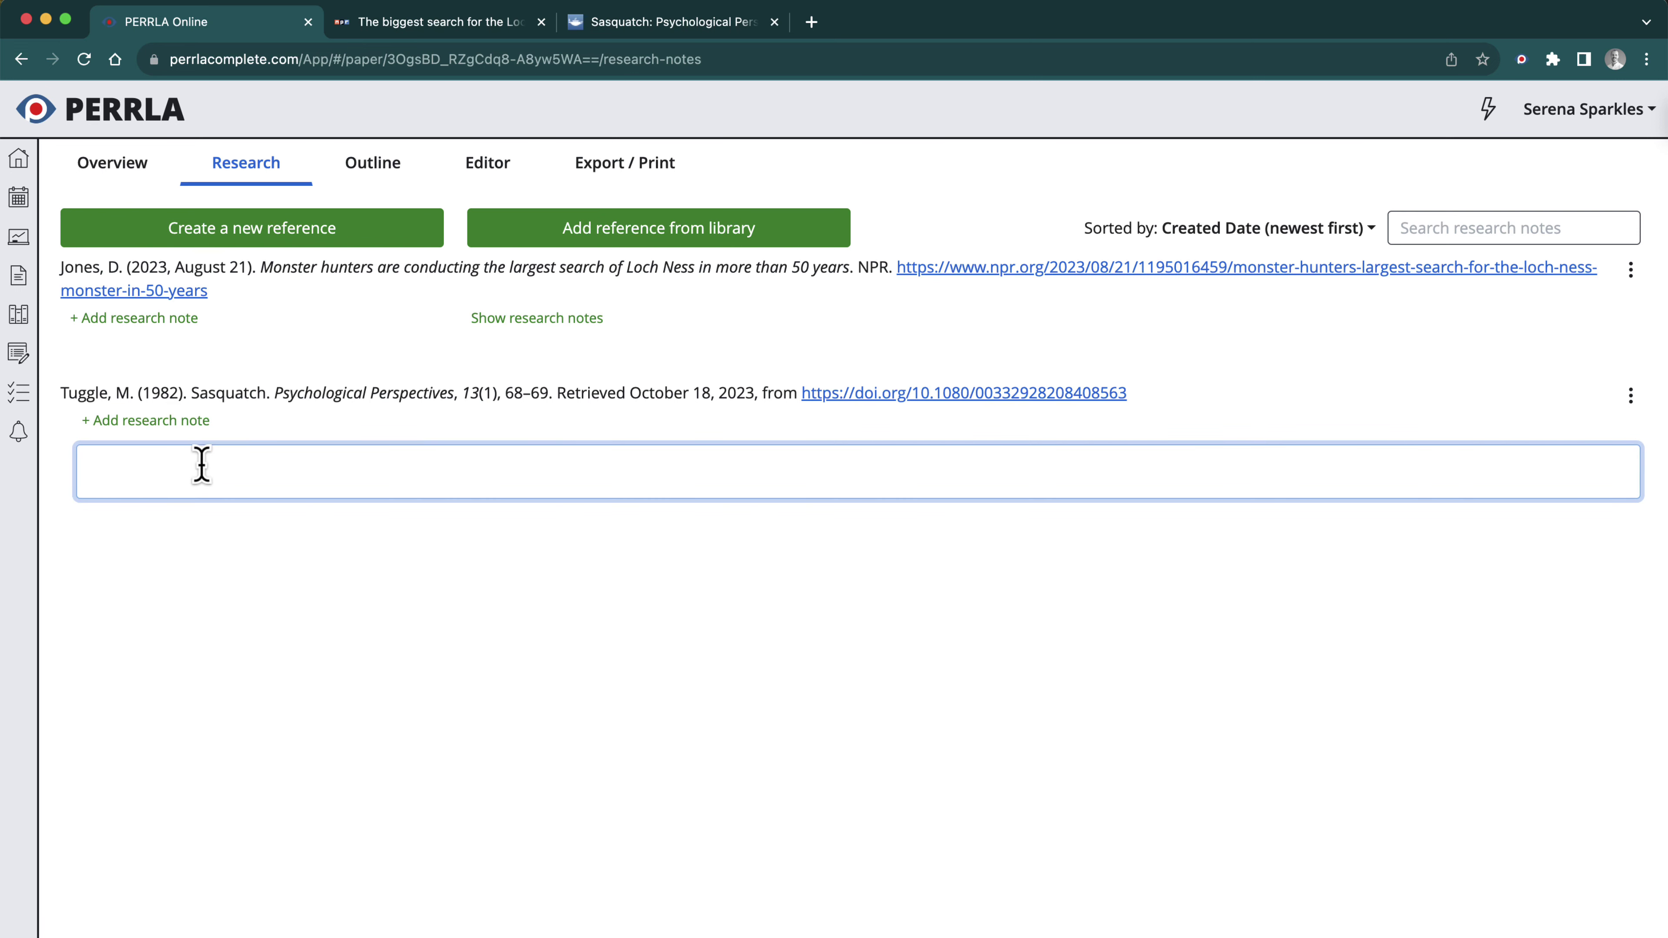
type("\"Sasquatch is real.\"")
key("Return")
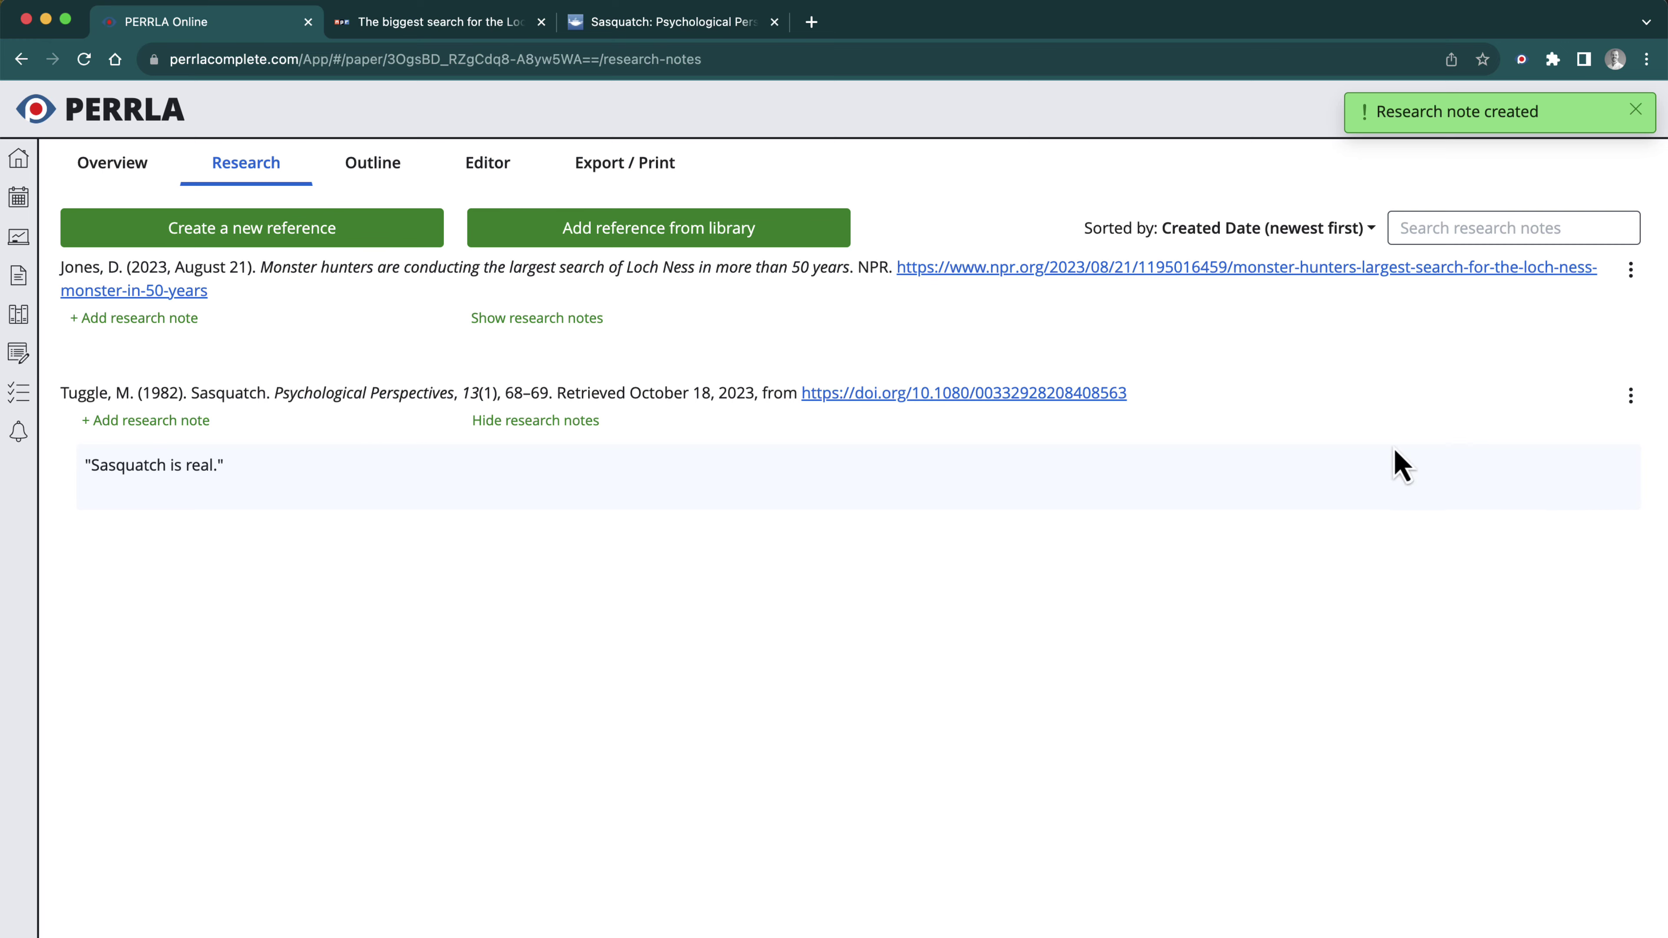
Attach a citation with page number 4 as its location to the "Sasquatch is real." note
left_click(1590, 492)
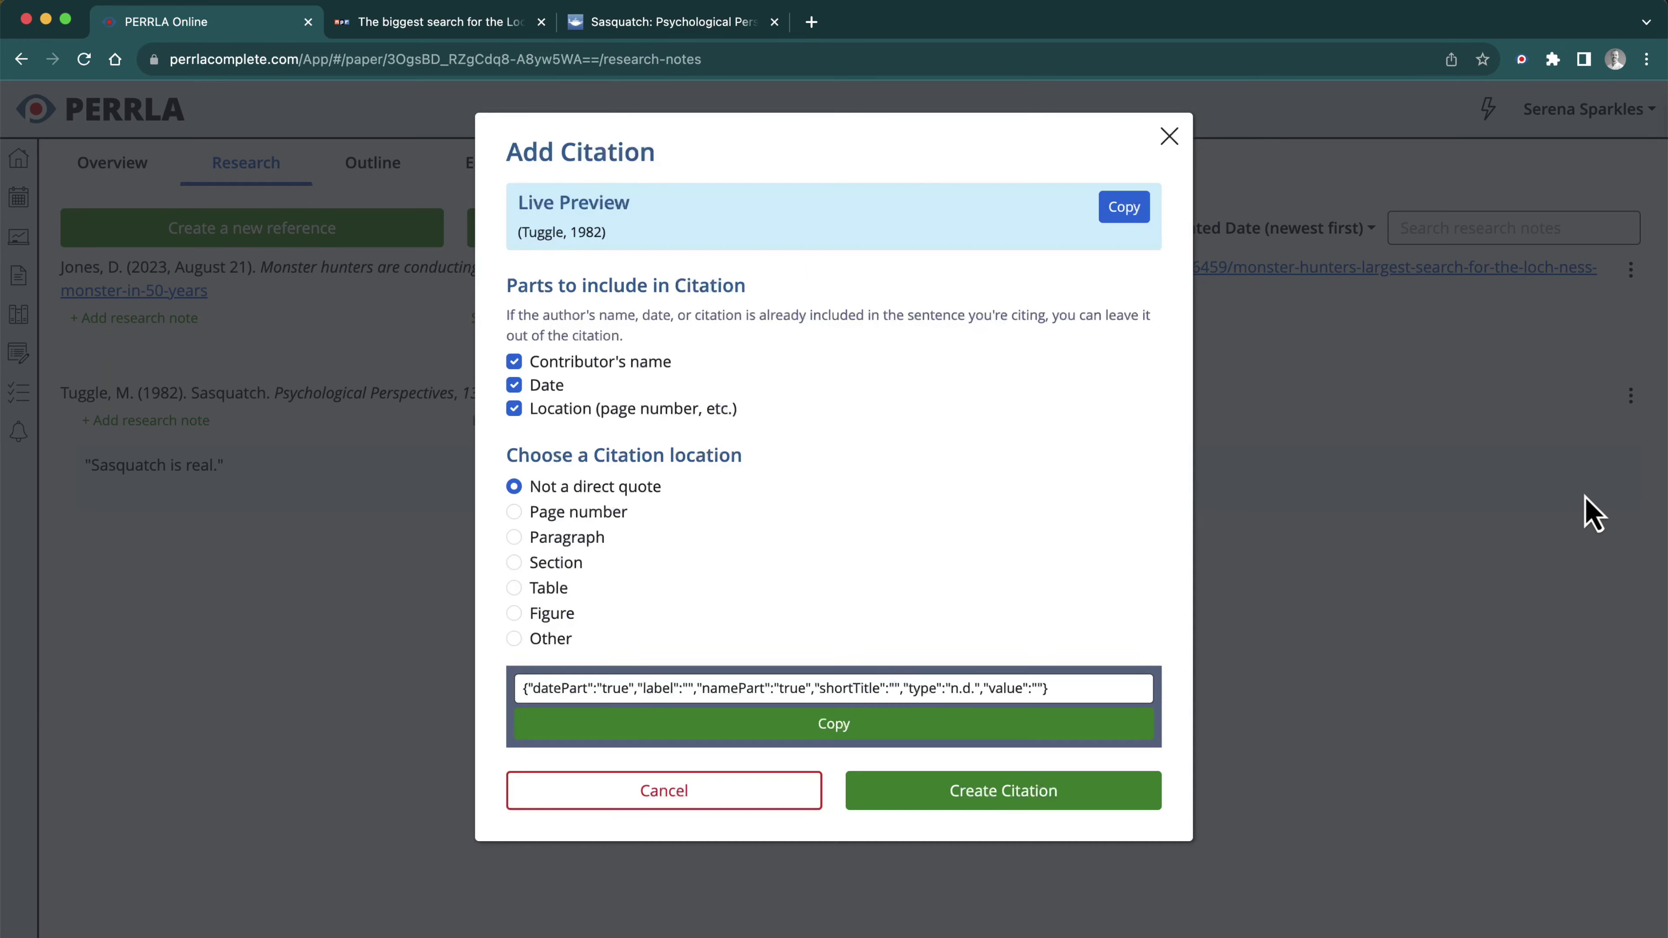
left_click(564, 514)
type("4")
left_click(957, 841)
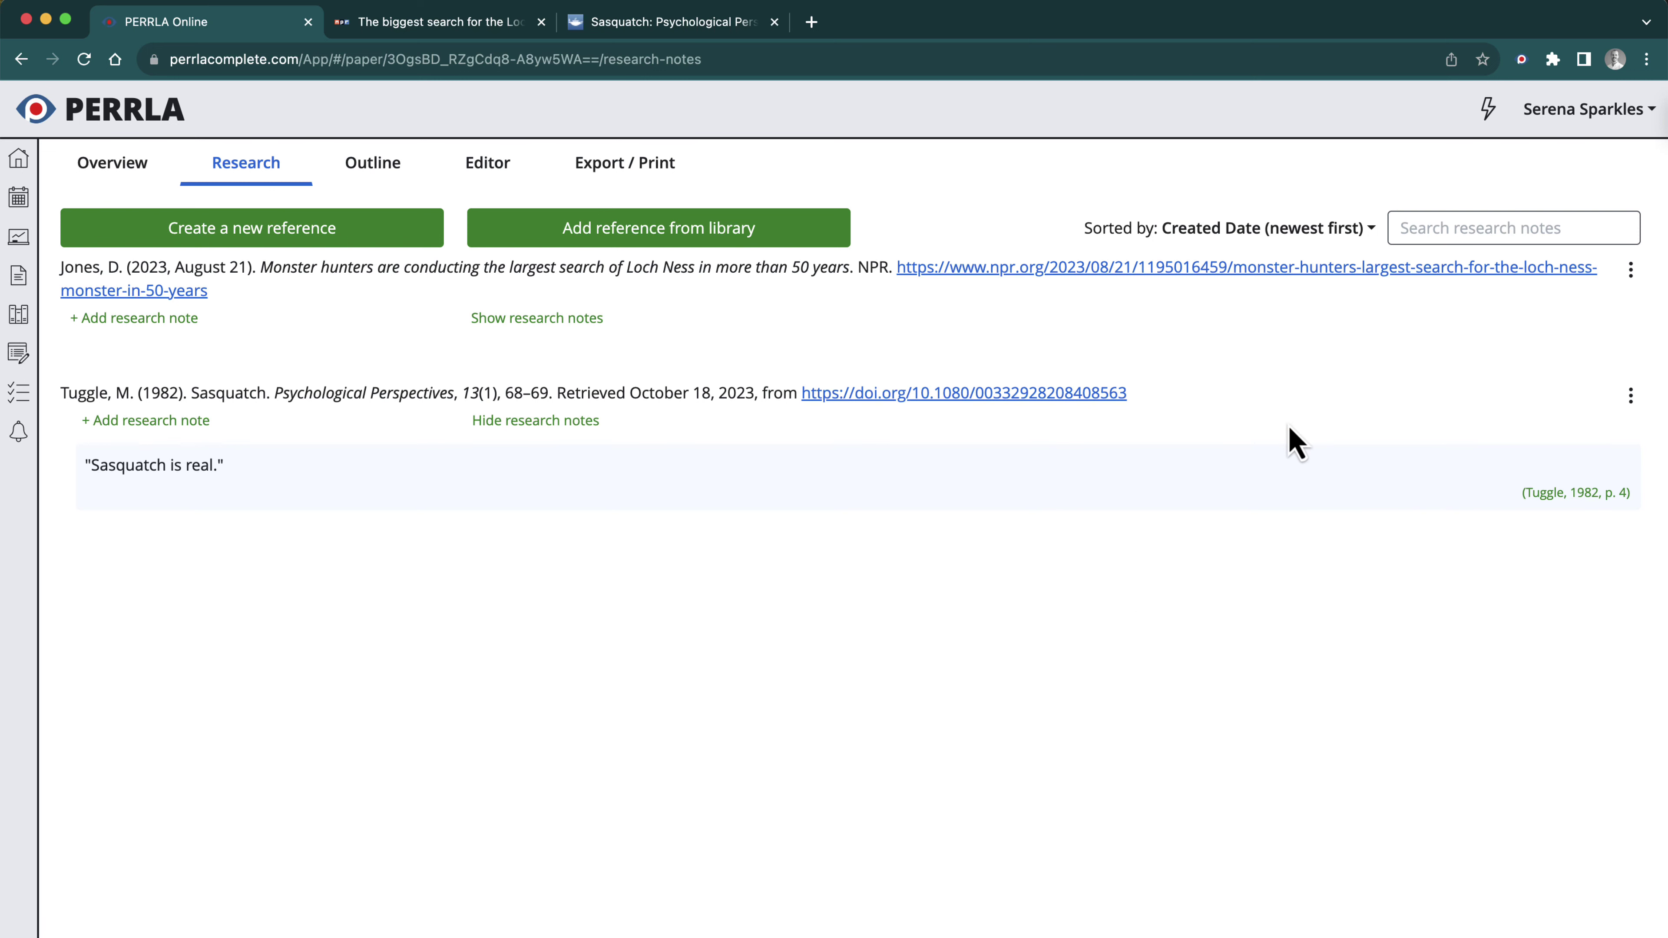
Add a note that the author's introductory points "are useful for displaying how to use scientific data" and begin another with a quotation mark
left_click(263, 427)
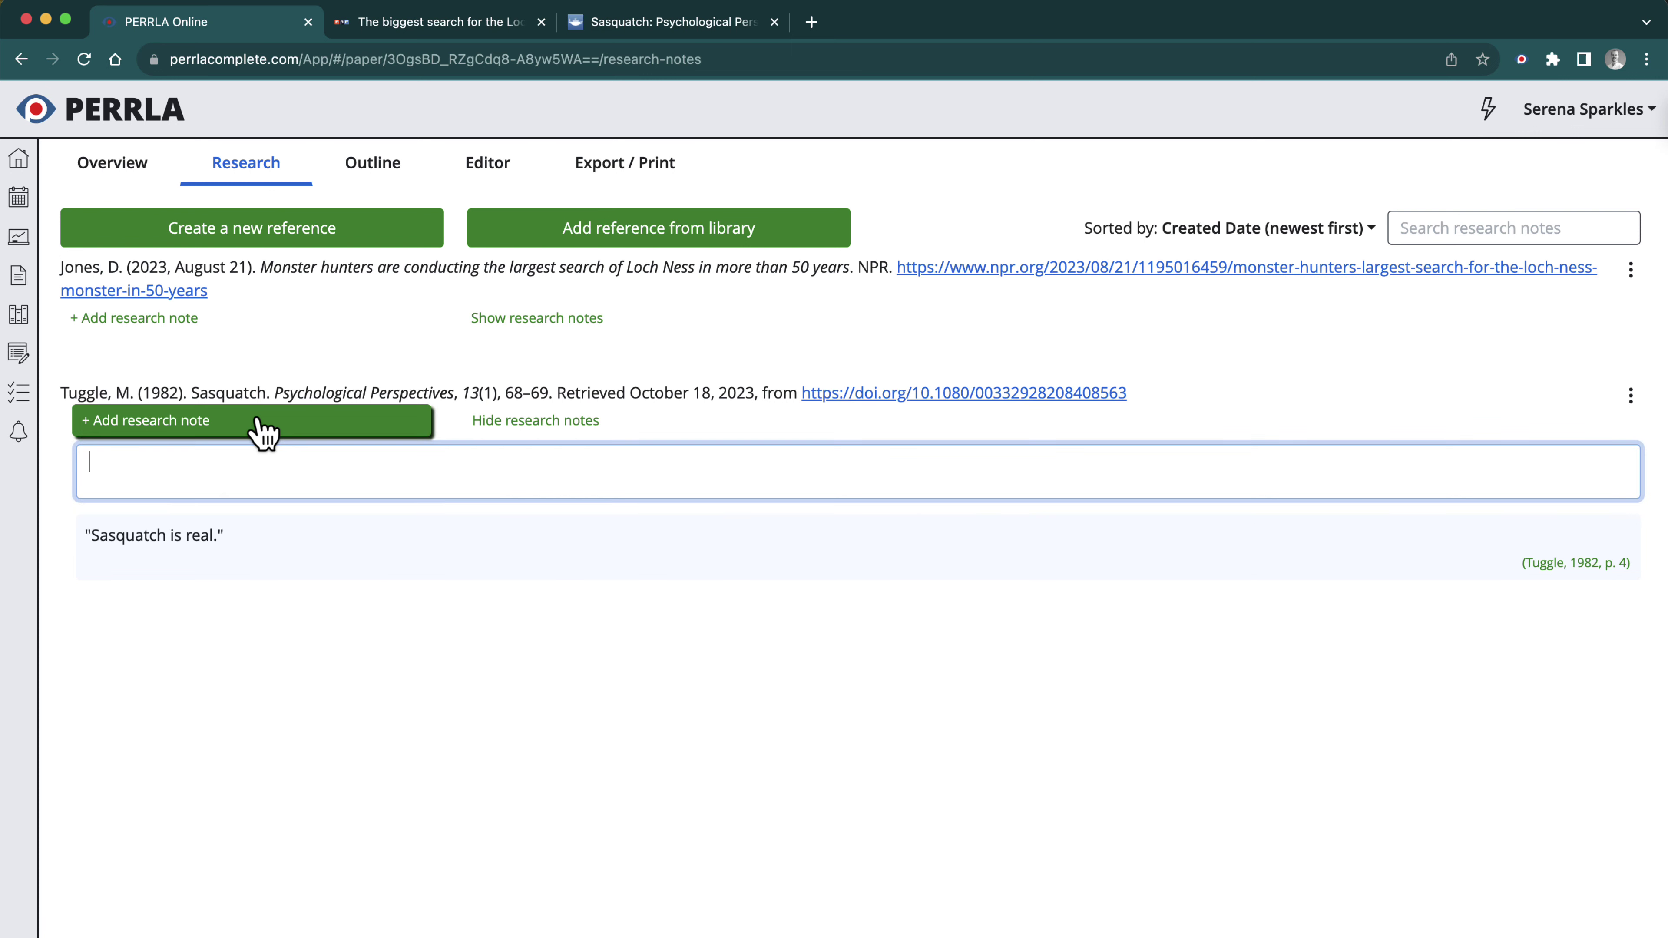
type("This")
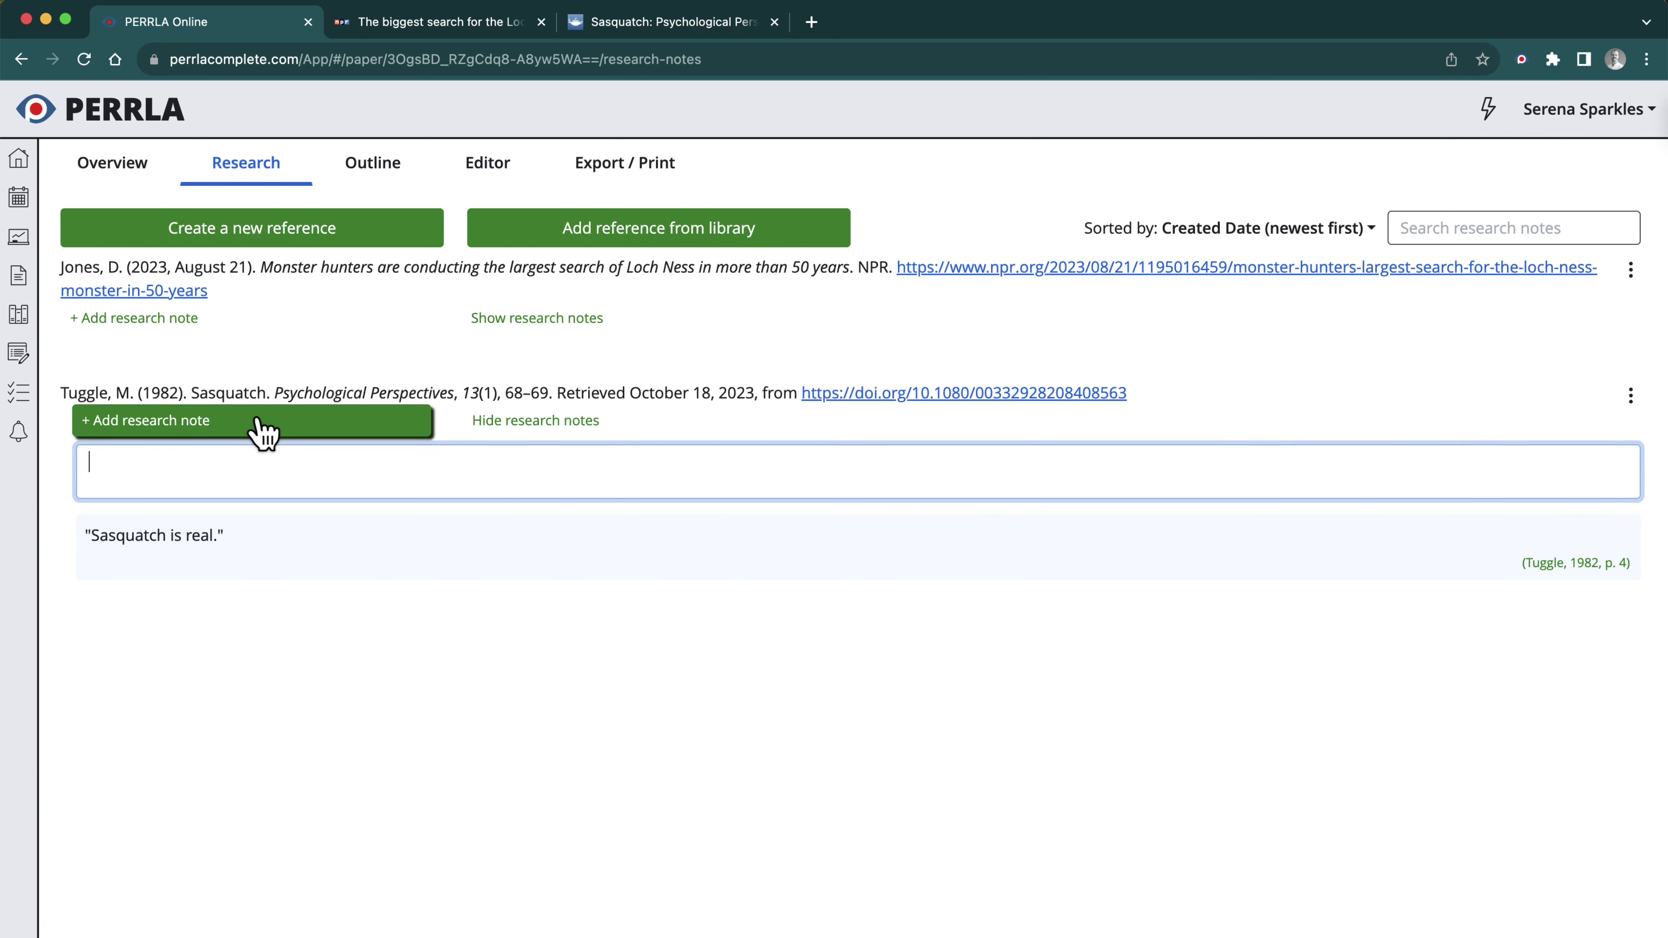
type("Tuggle's intro")
type("ductory p")
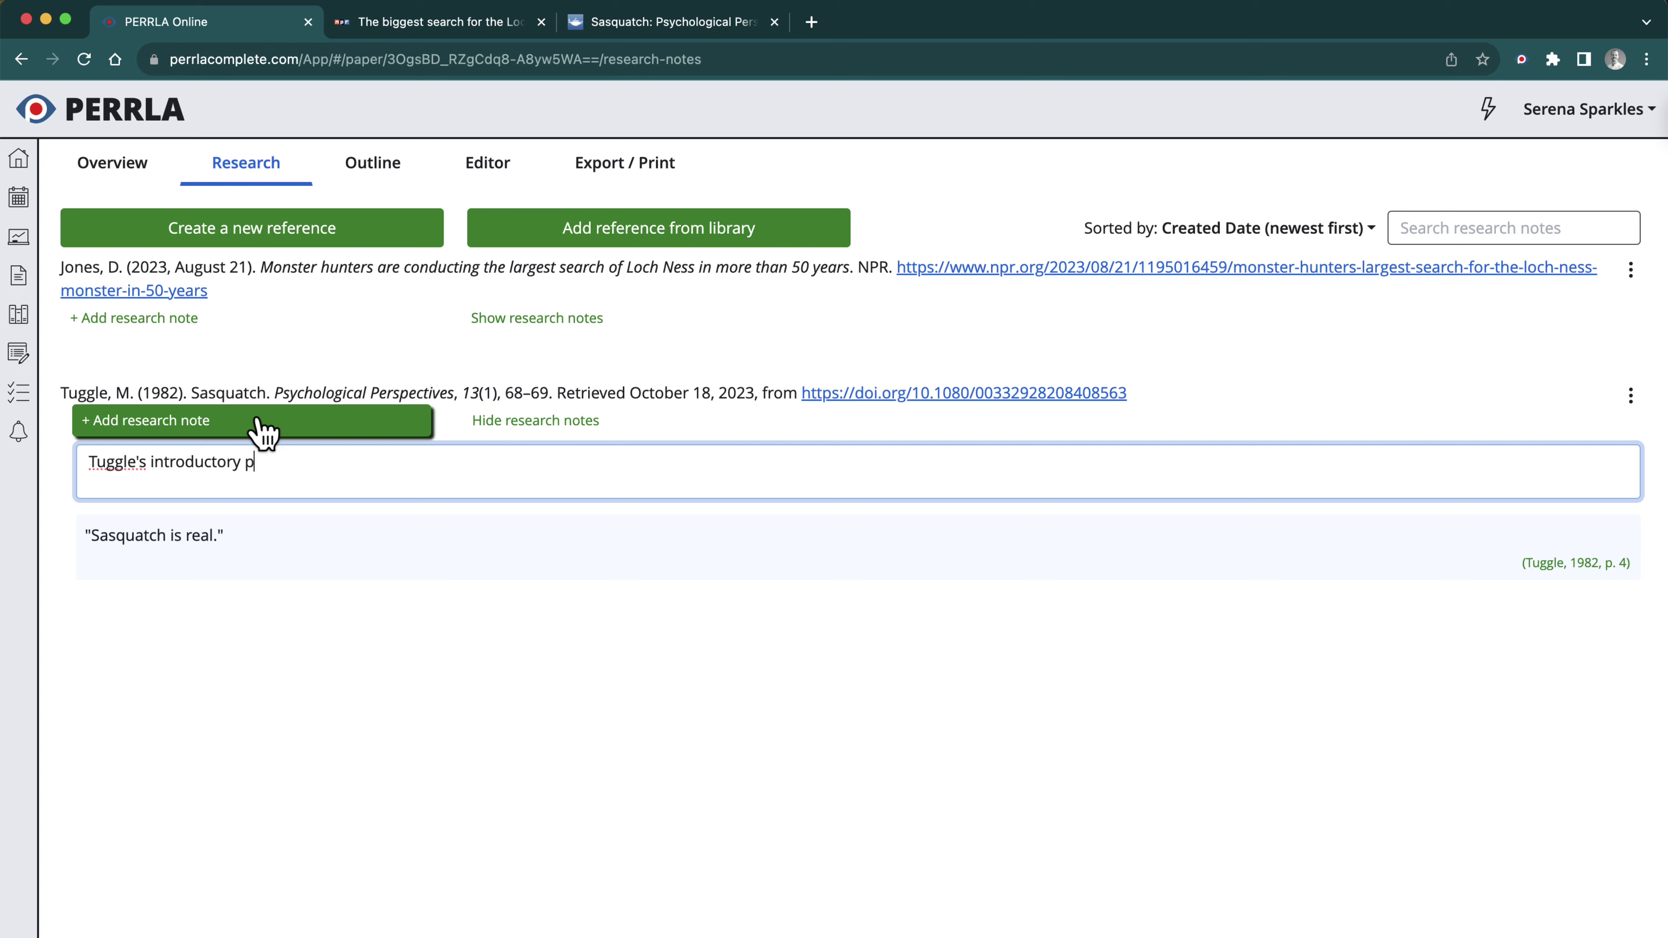
type("oints are useful for displaying how to user")
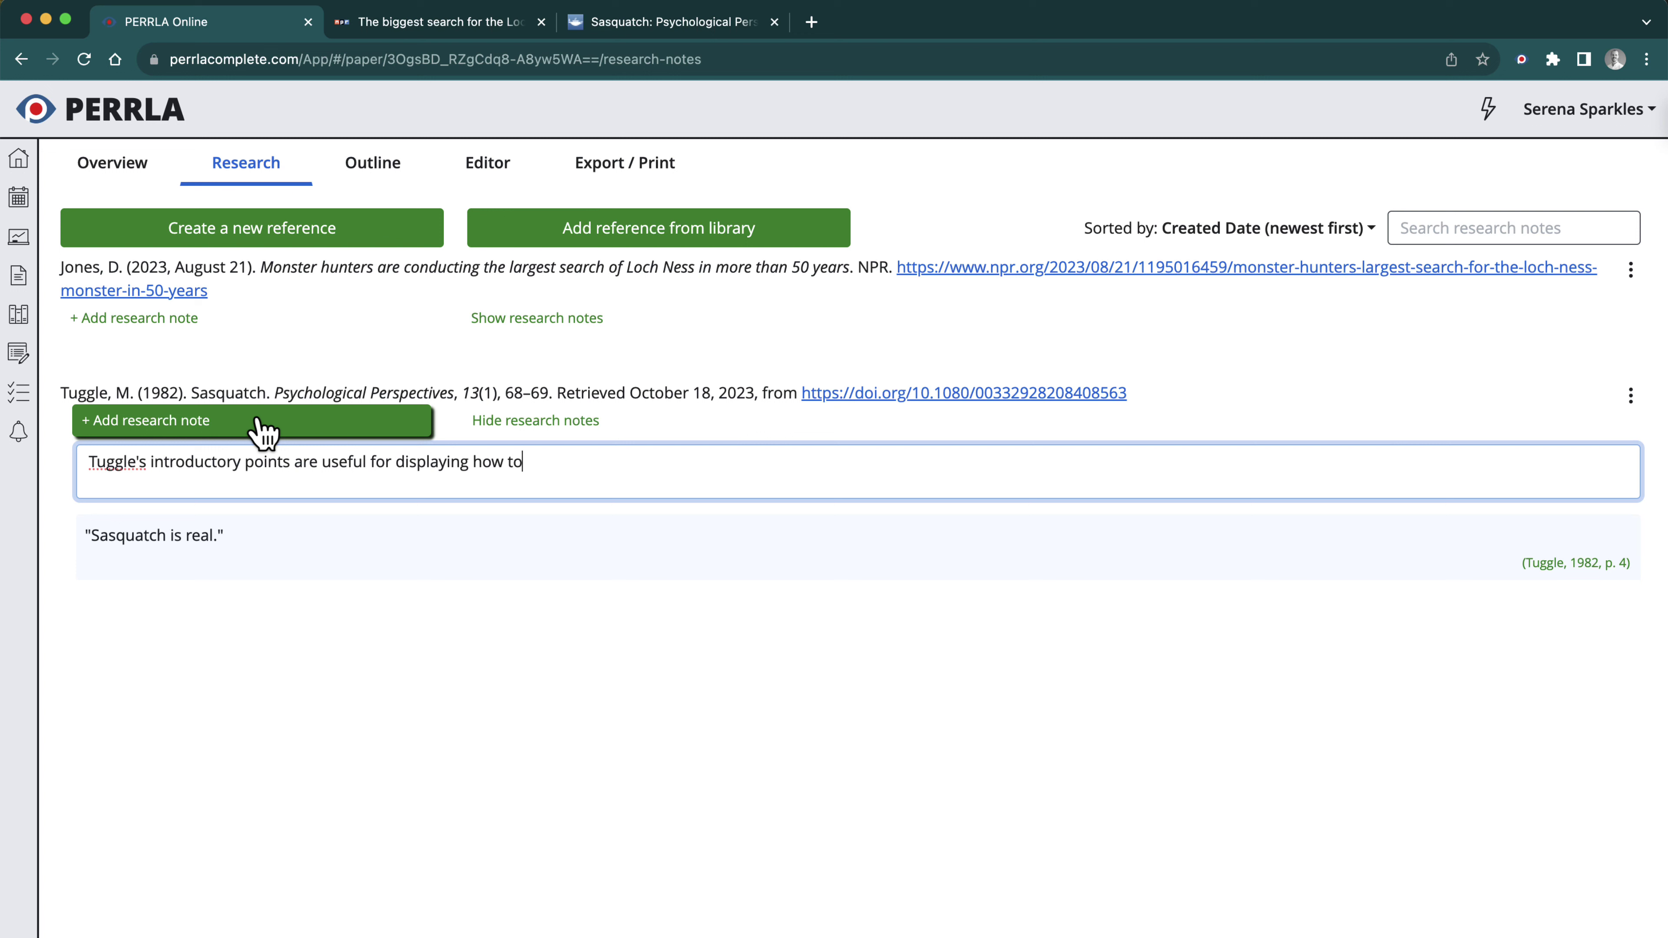
key("BackSpace")
type("scientific data.")
left_click(262, 430)
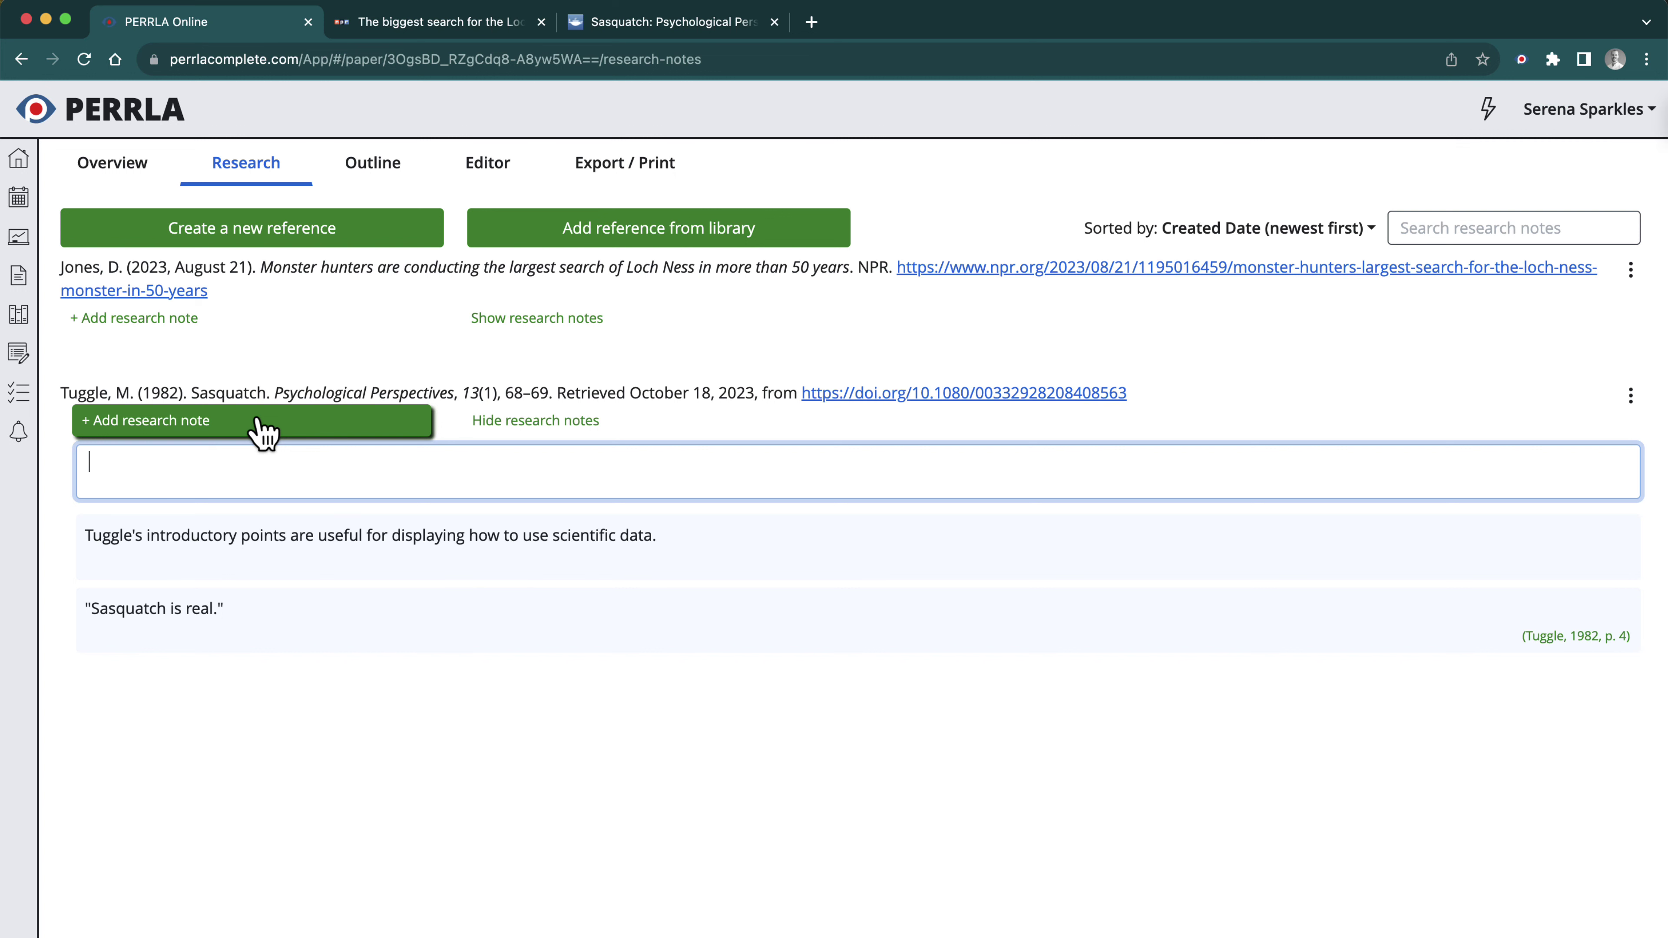
type("\"")
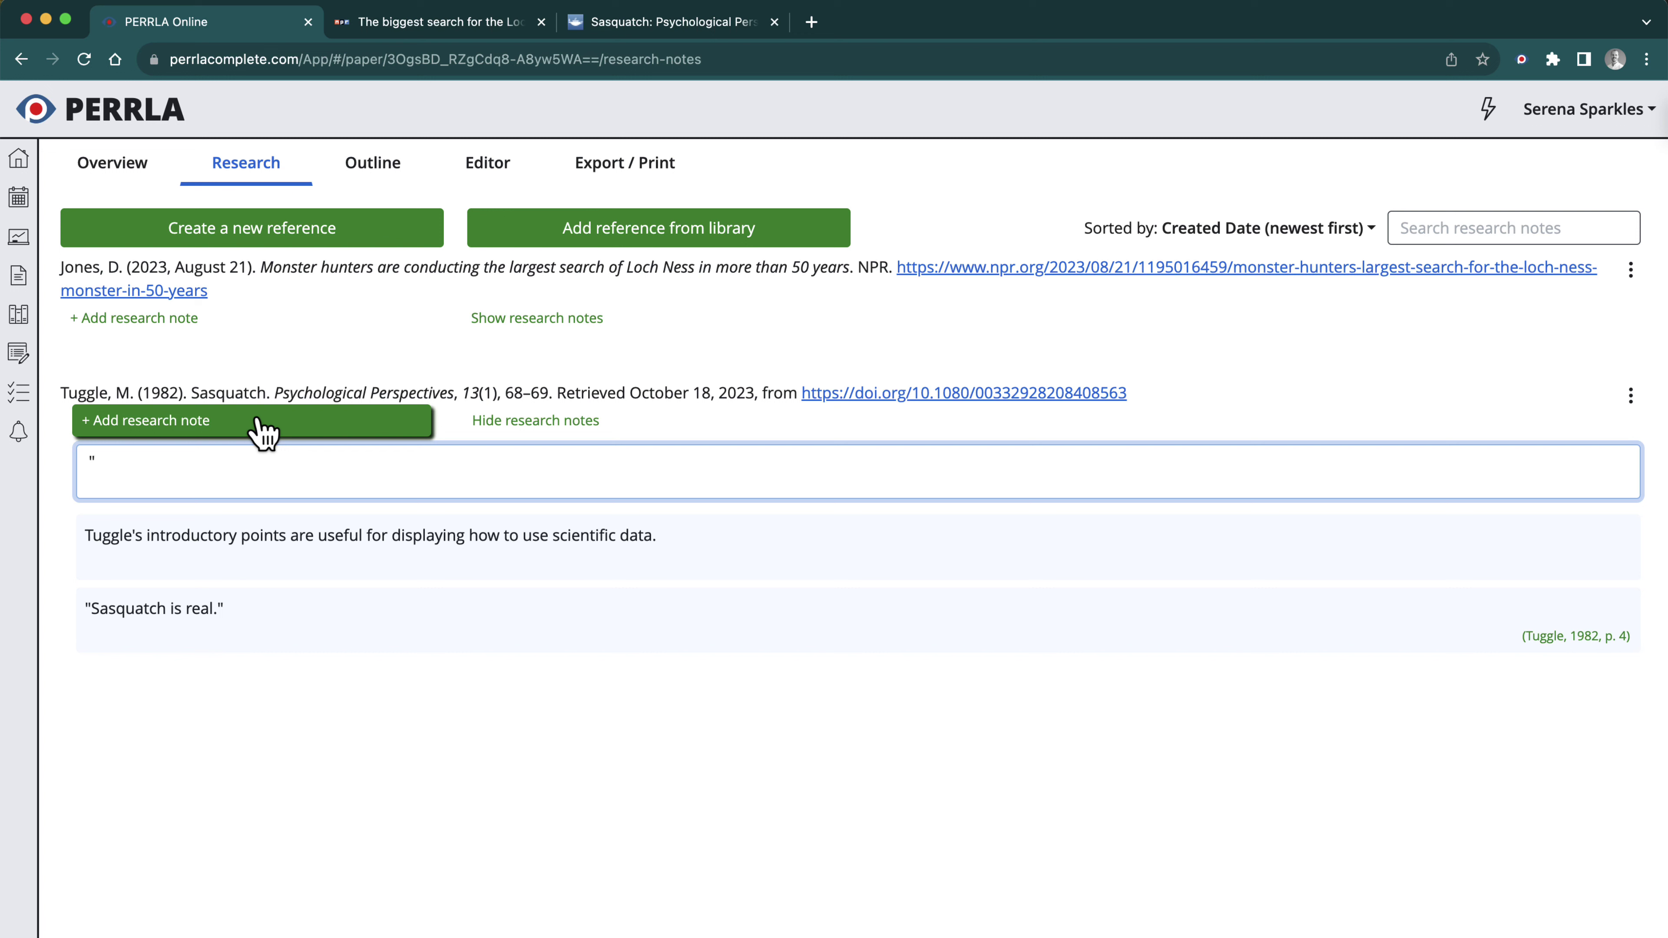
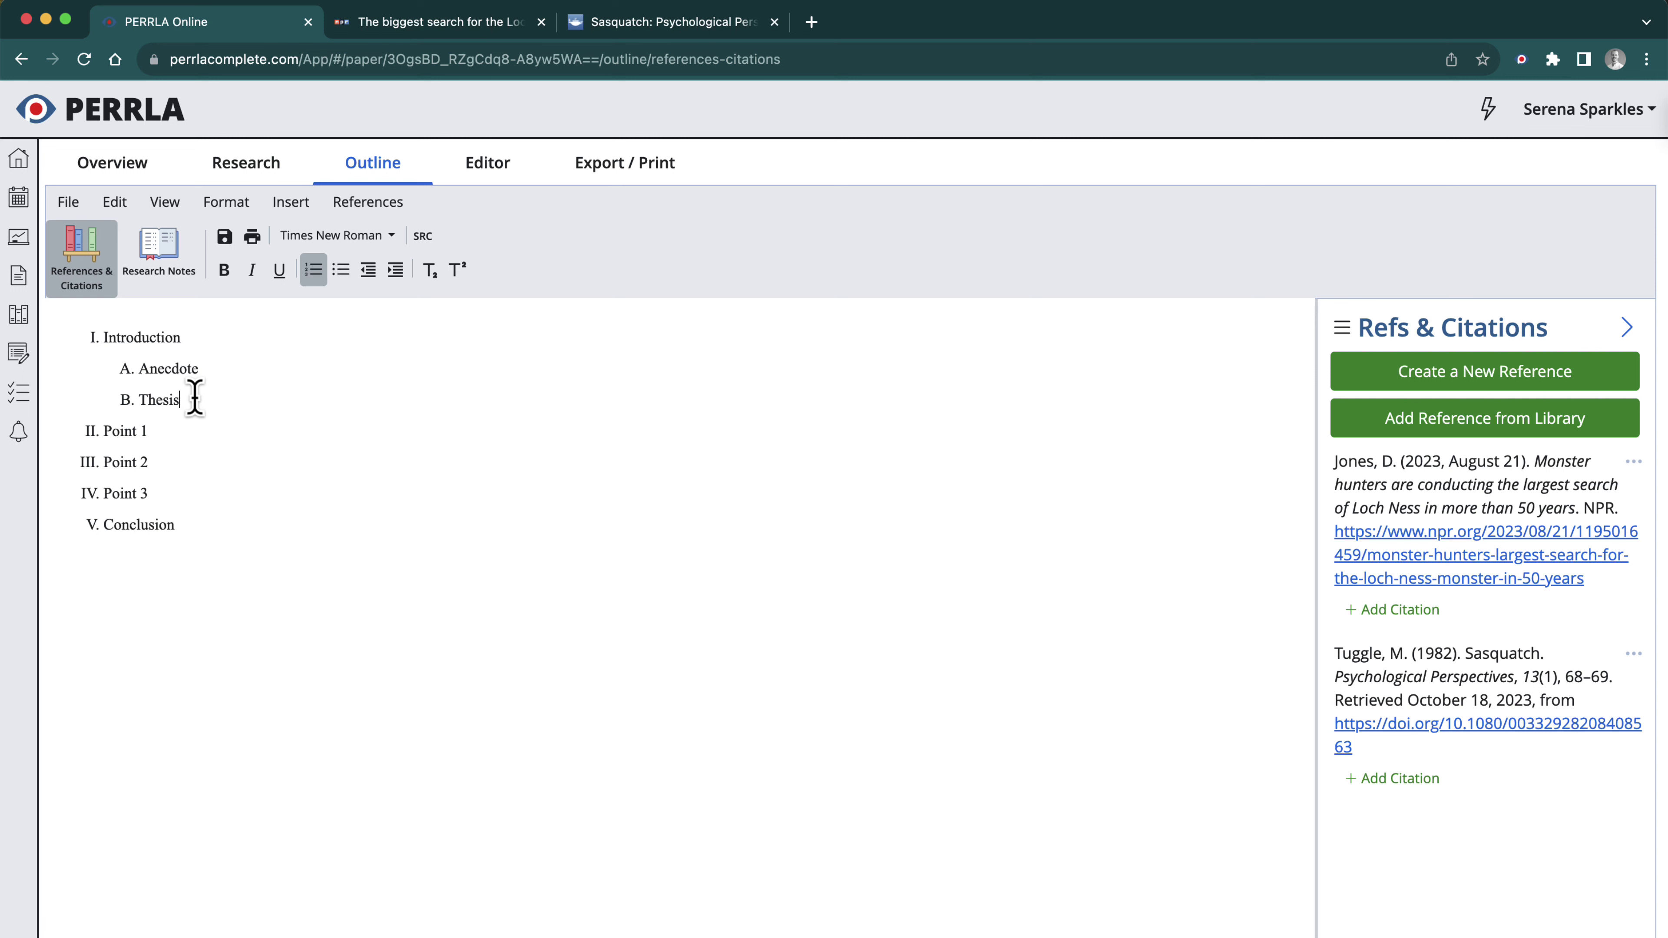
Add a blank item below "Thesis" in the outline, save the outline, and indent the item one level
key("Return")
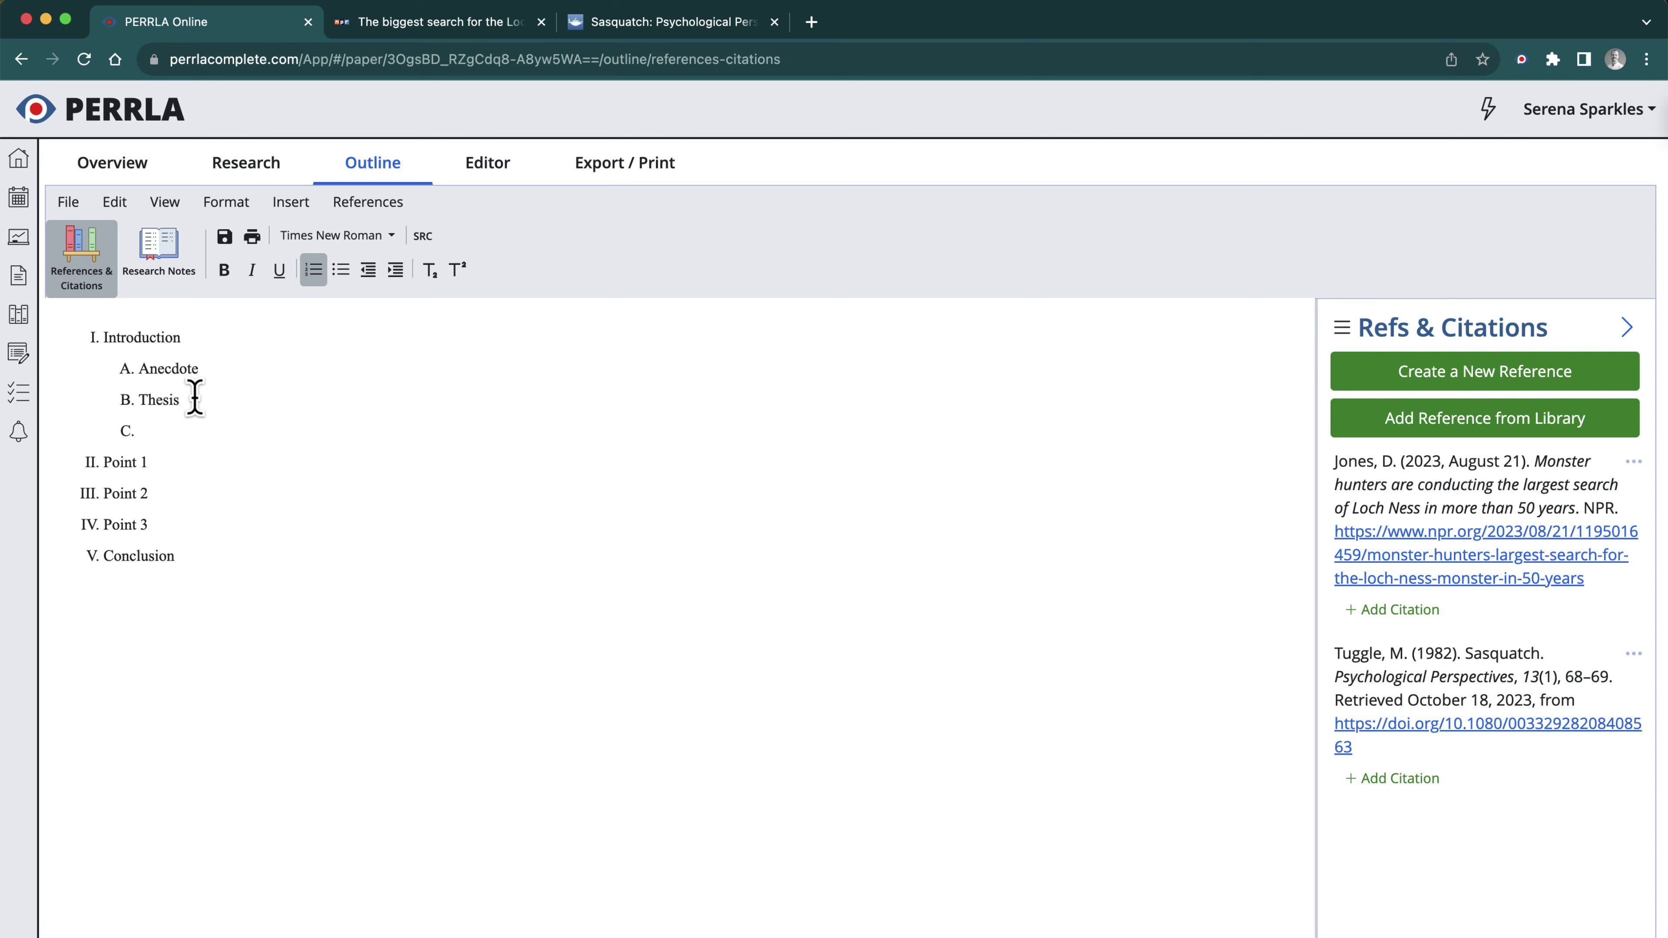
key("super+s")
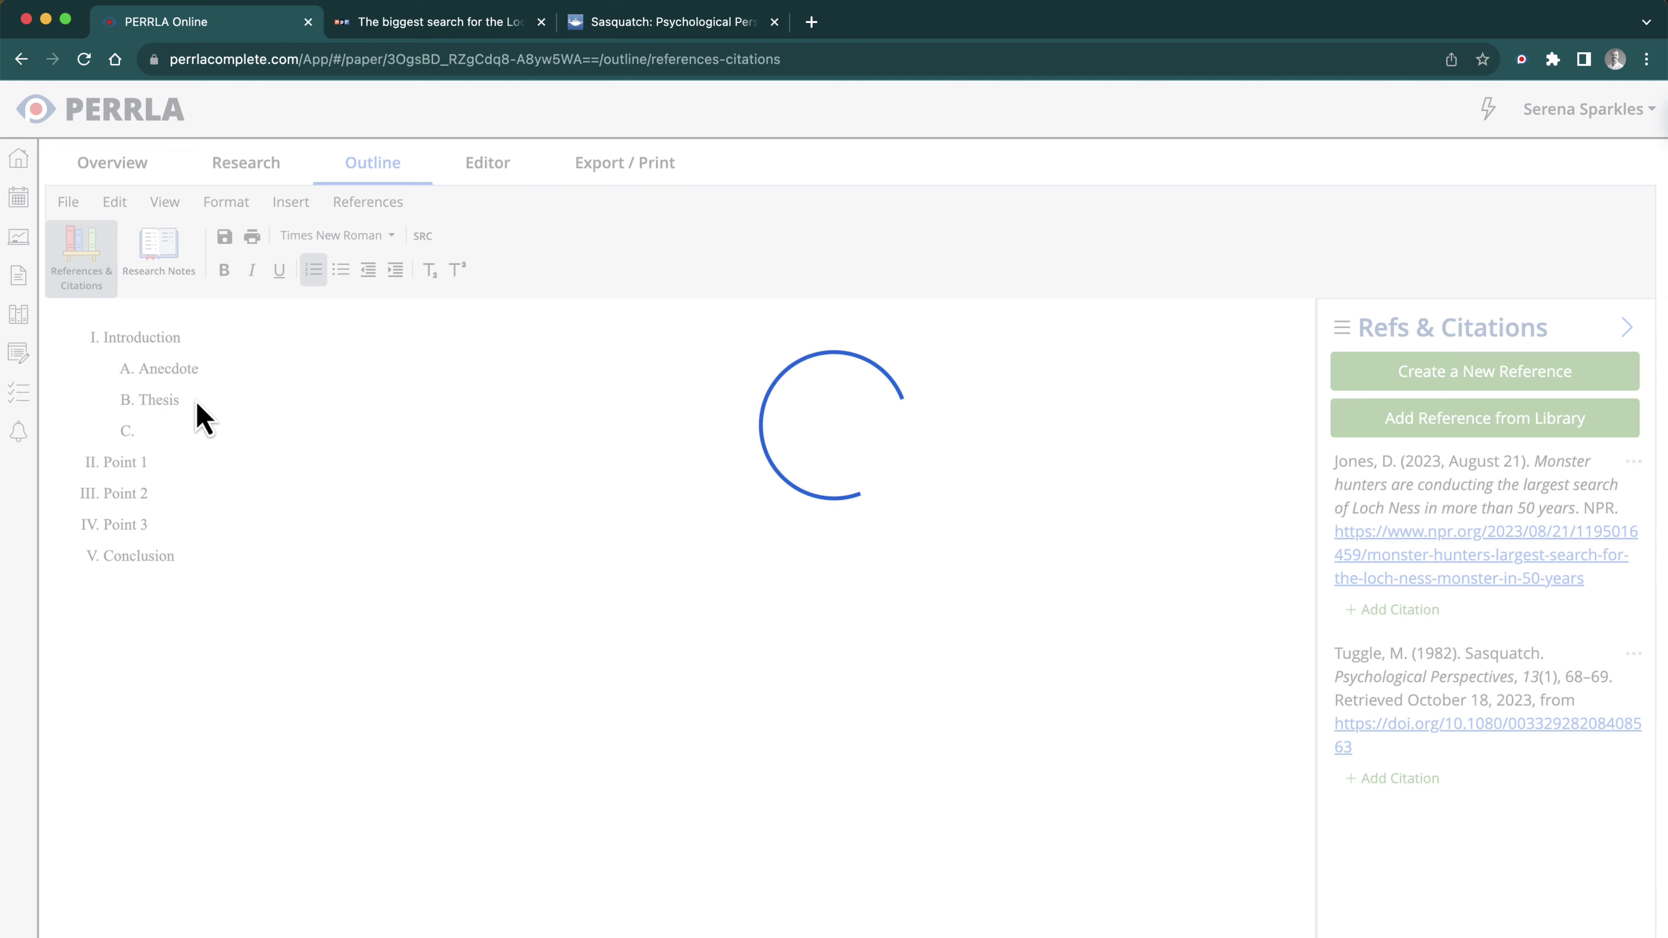
key("Return")
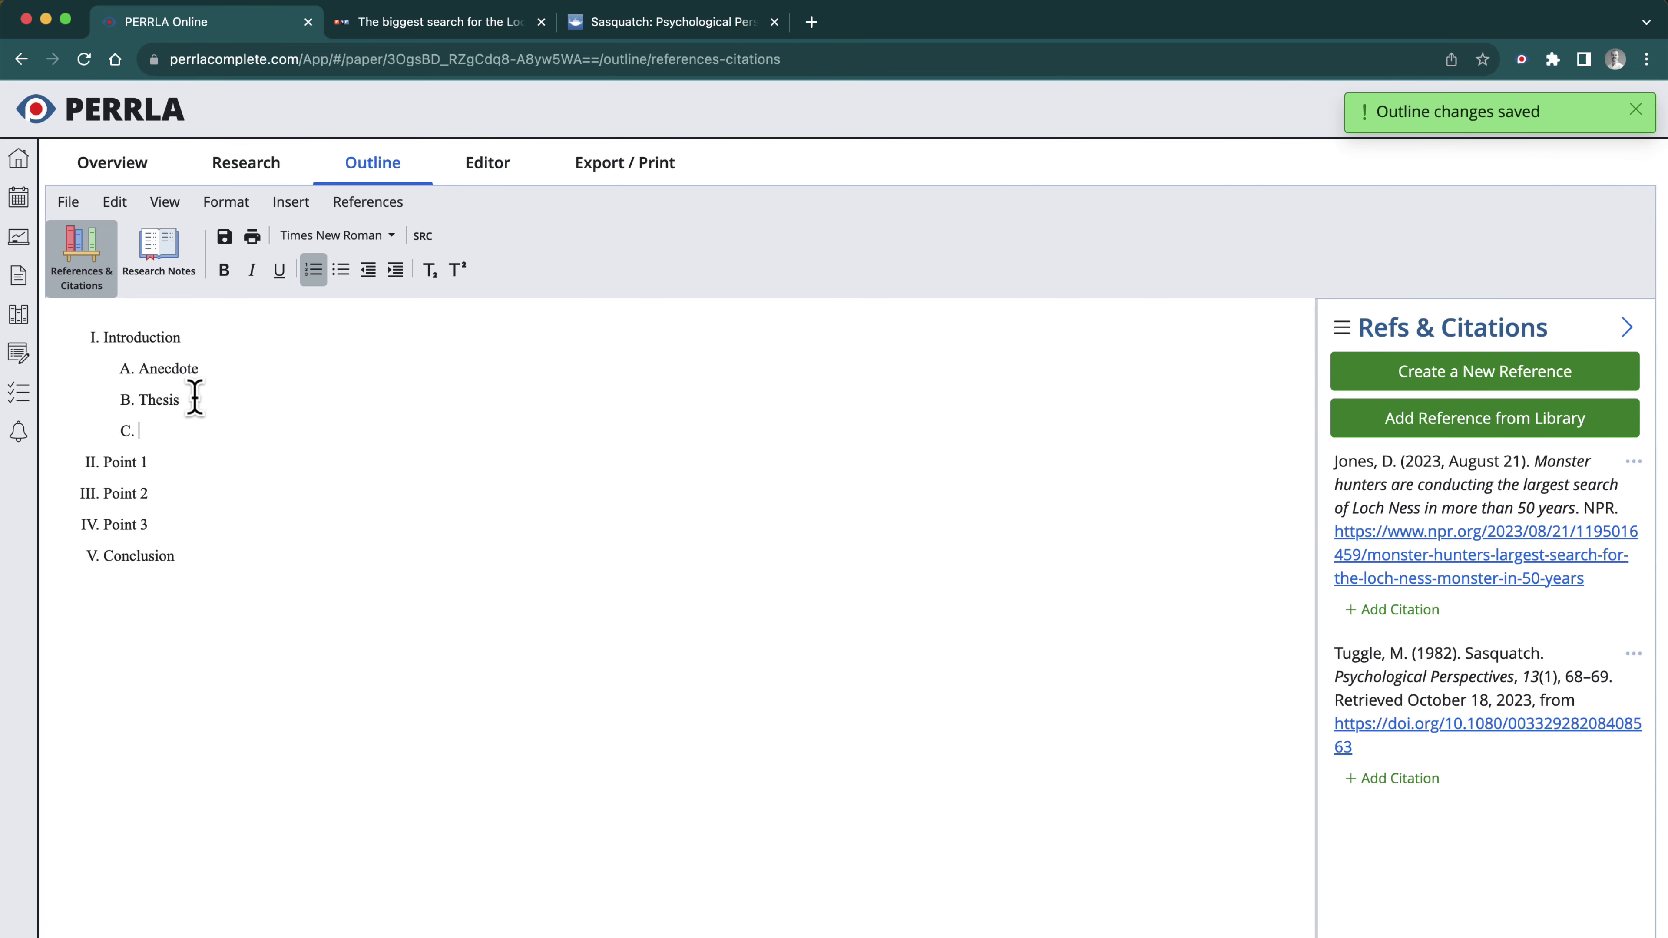
key("super+s")
key("Tab")
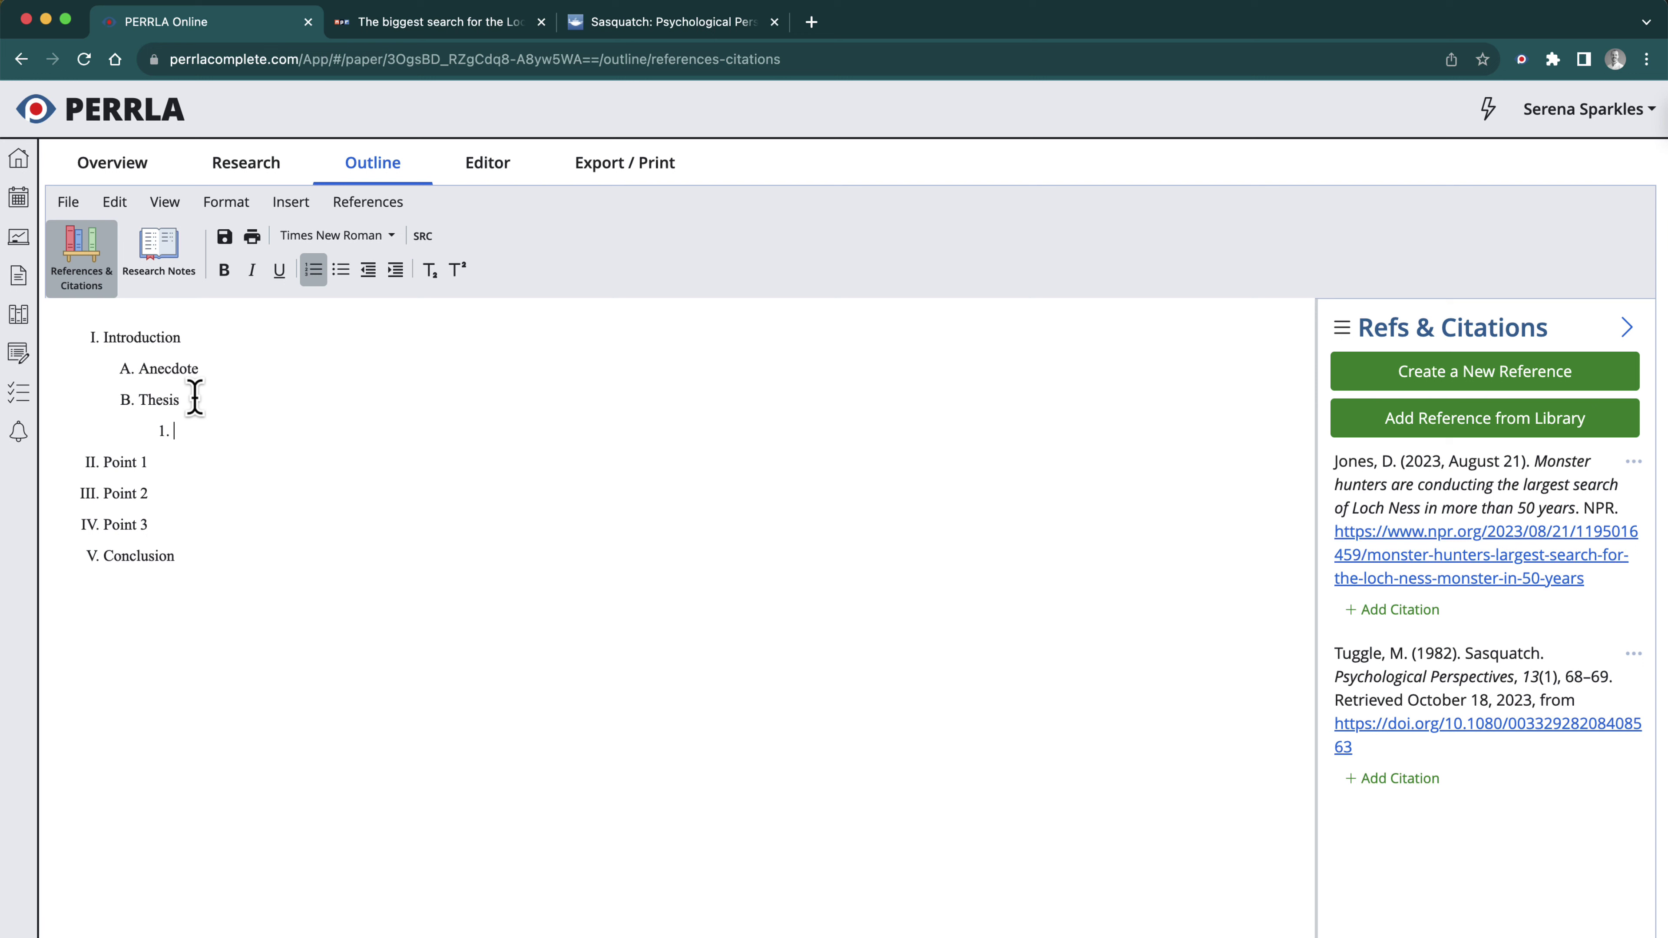
Try decreasing and increasing the indent of the blank outline item under "Thesis"
key("shift+Tab")
key("shift+Tab")
key("Tab")
key("Tab")
left_click(369, 281)
left_click(394, 281)
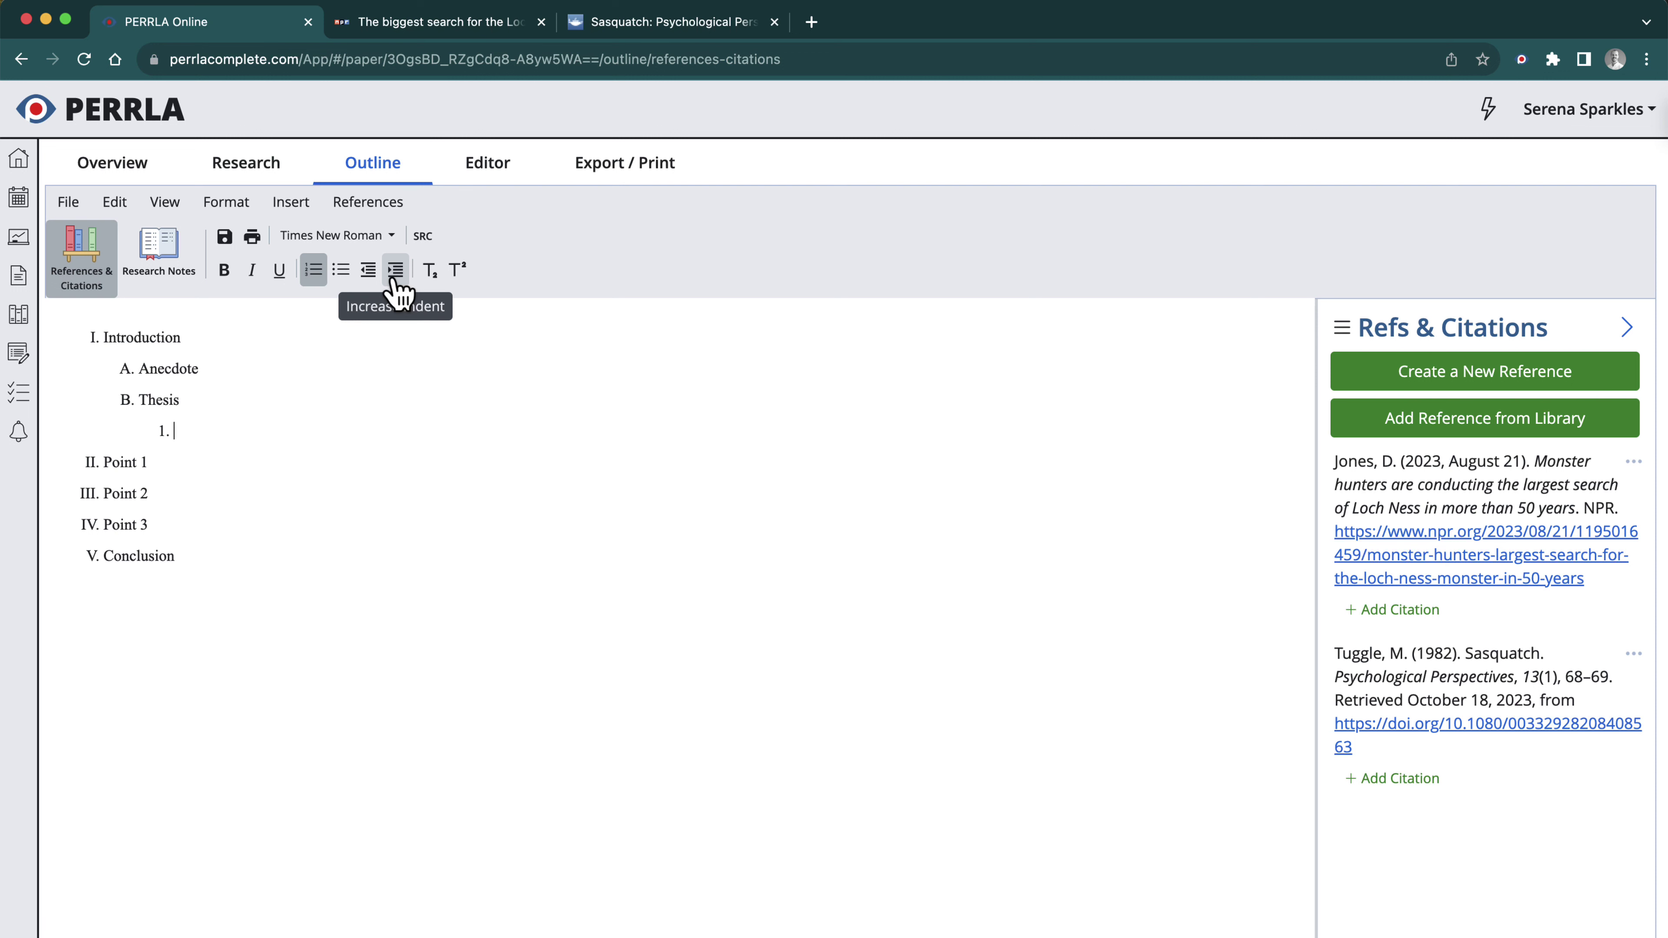
Enter "Bigfoot is real because we have physical evidence, a history of reliable sightings, and the ecological niche exists for a large primate." under Thesis
type("Bigfoot is real because we have")
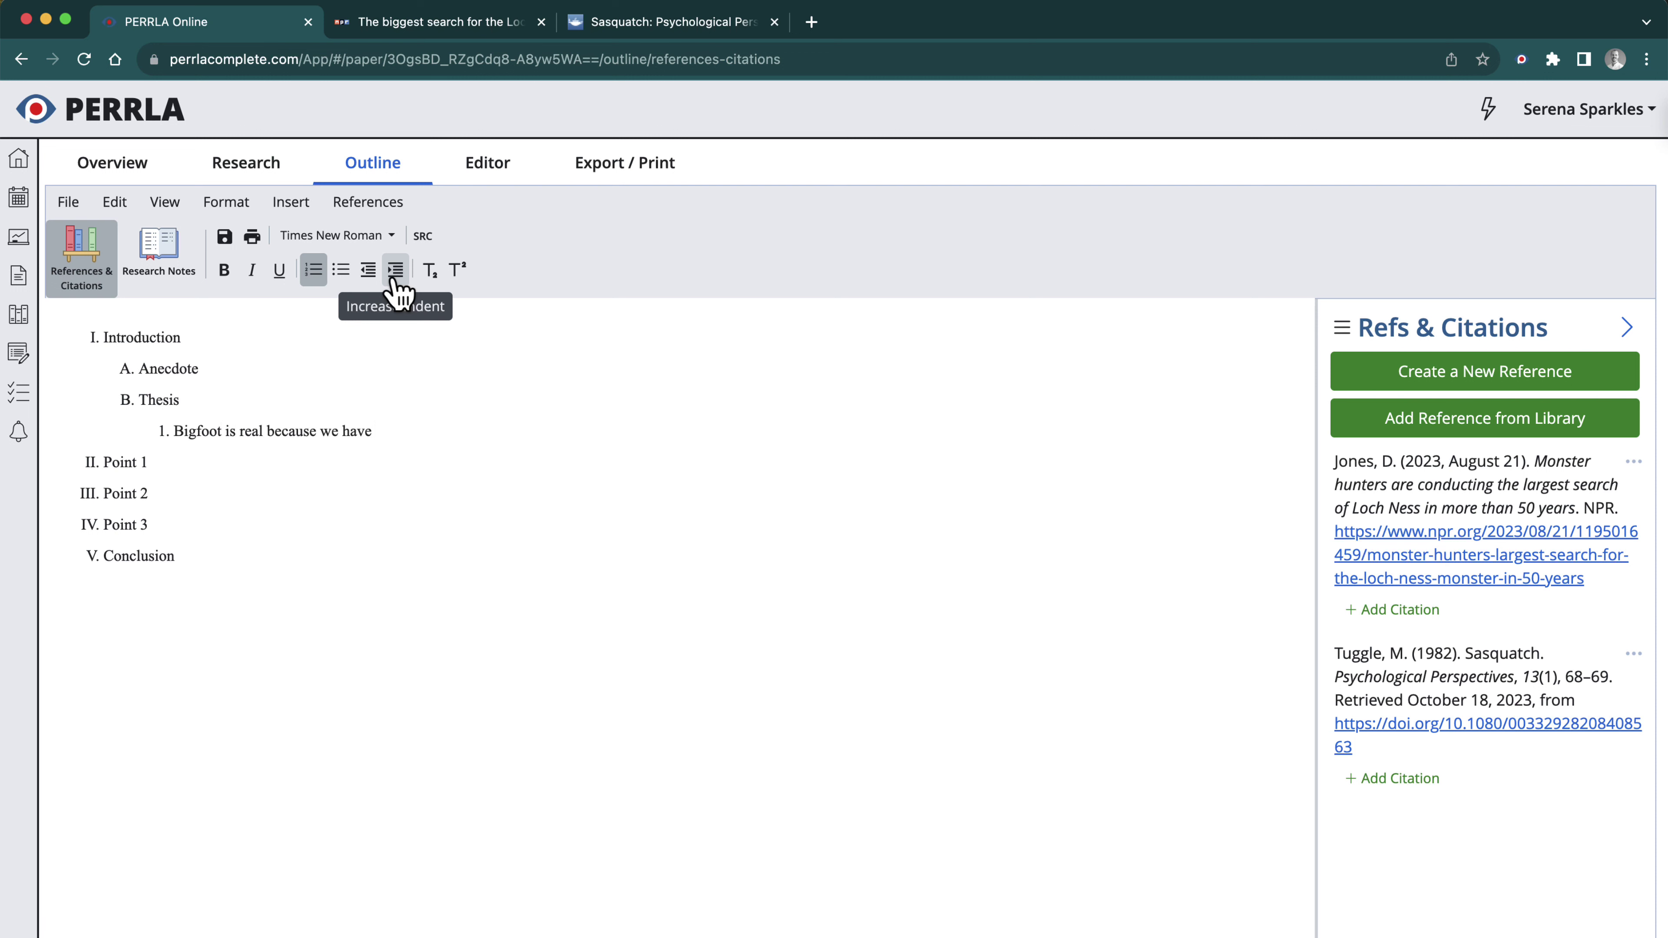
type(" physical evidence, a history of")
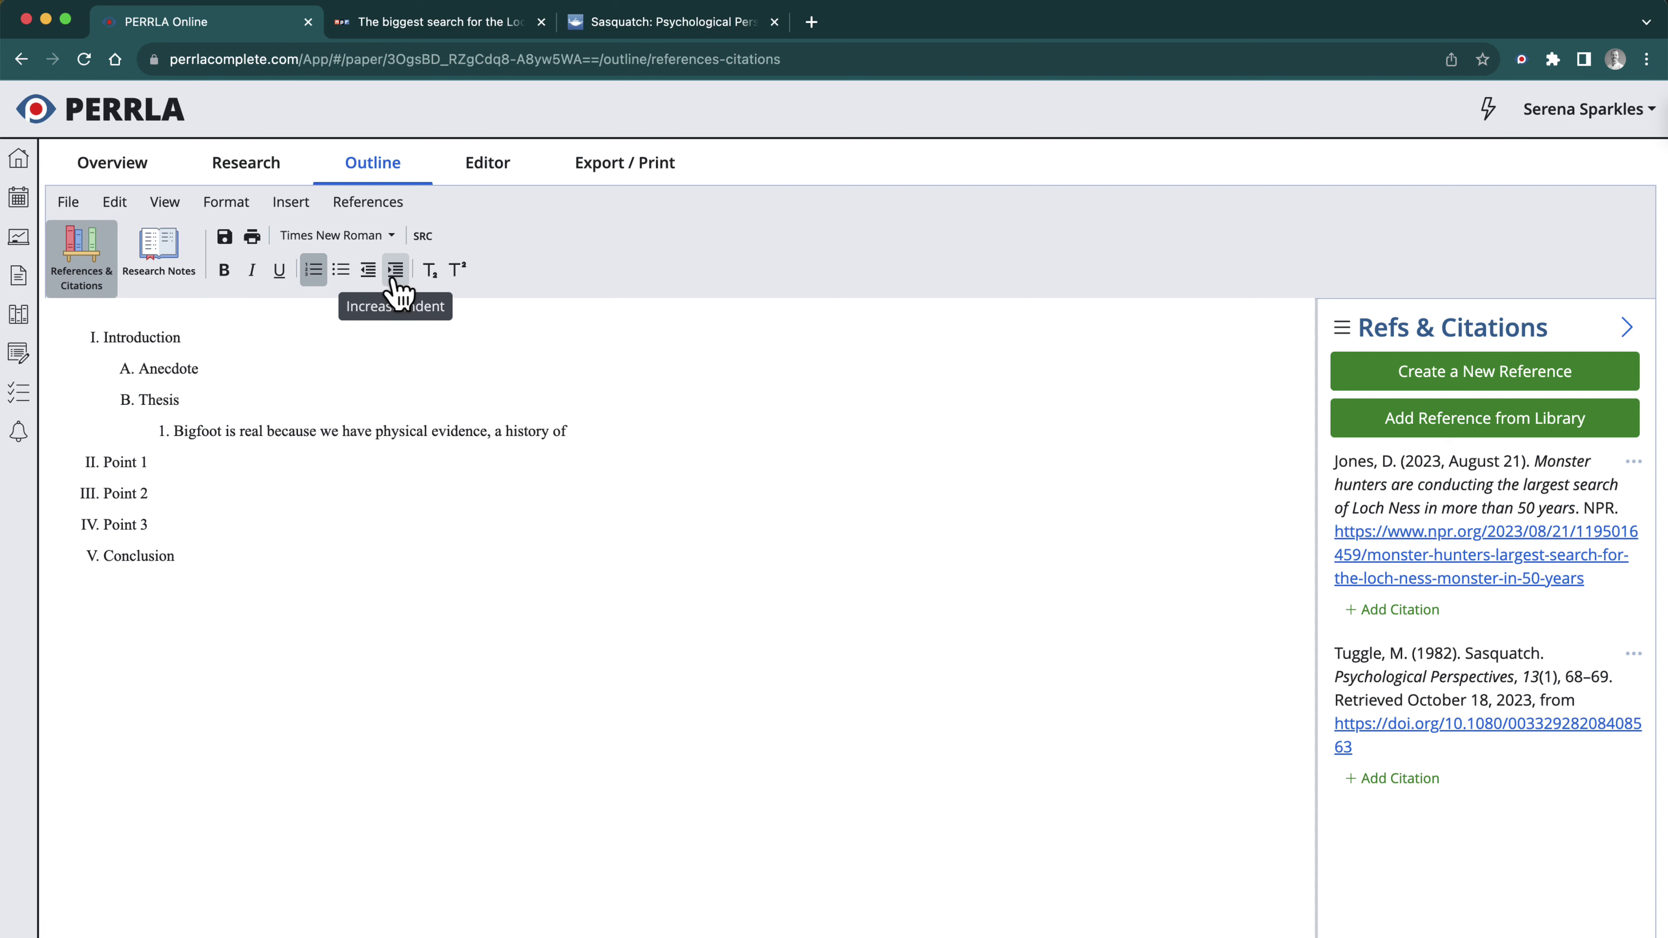
type(" reliable sightings, and there")
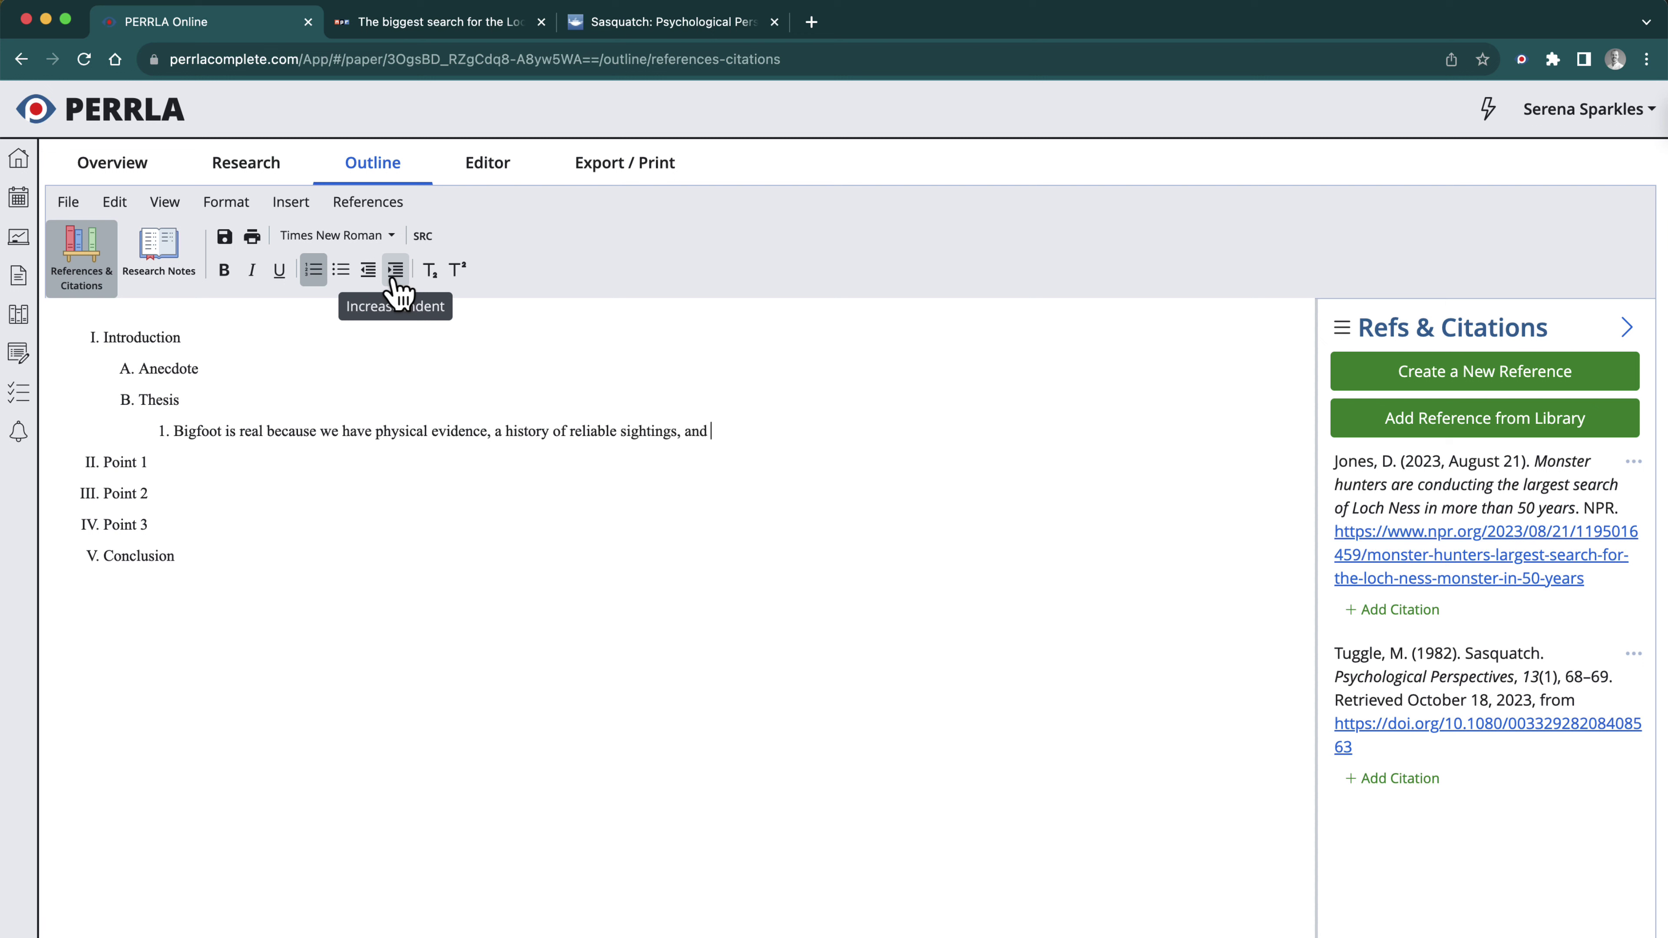
key("BackSpace")
key("BackSpace")
type("ecological niche exists")
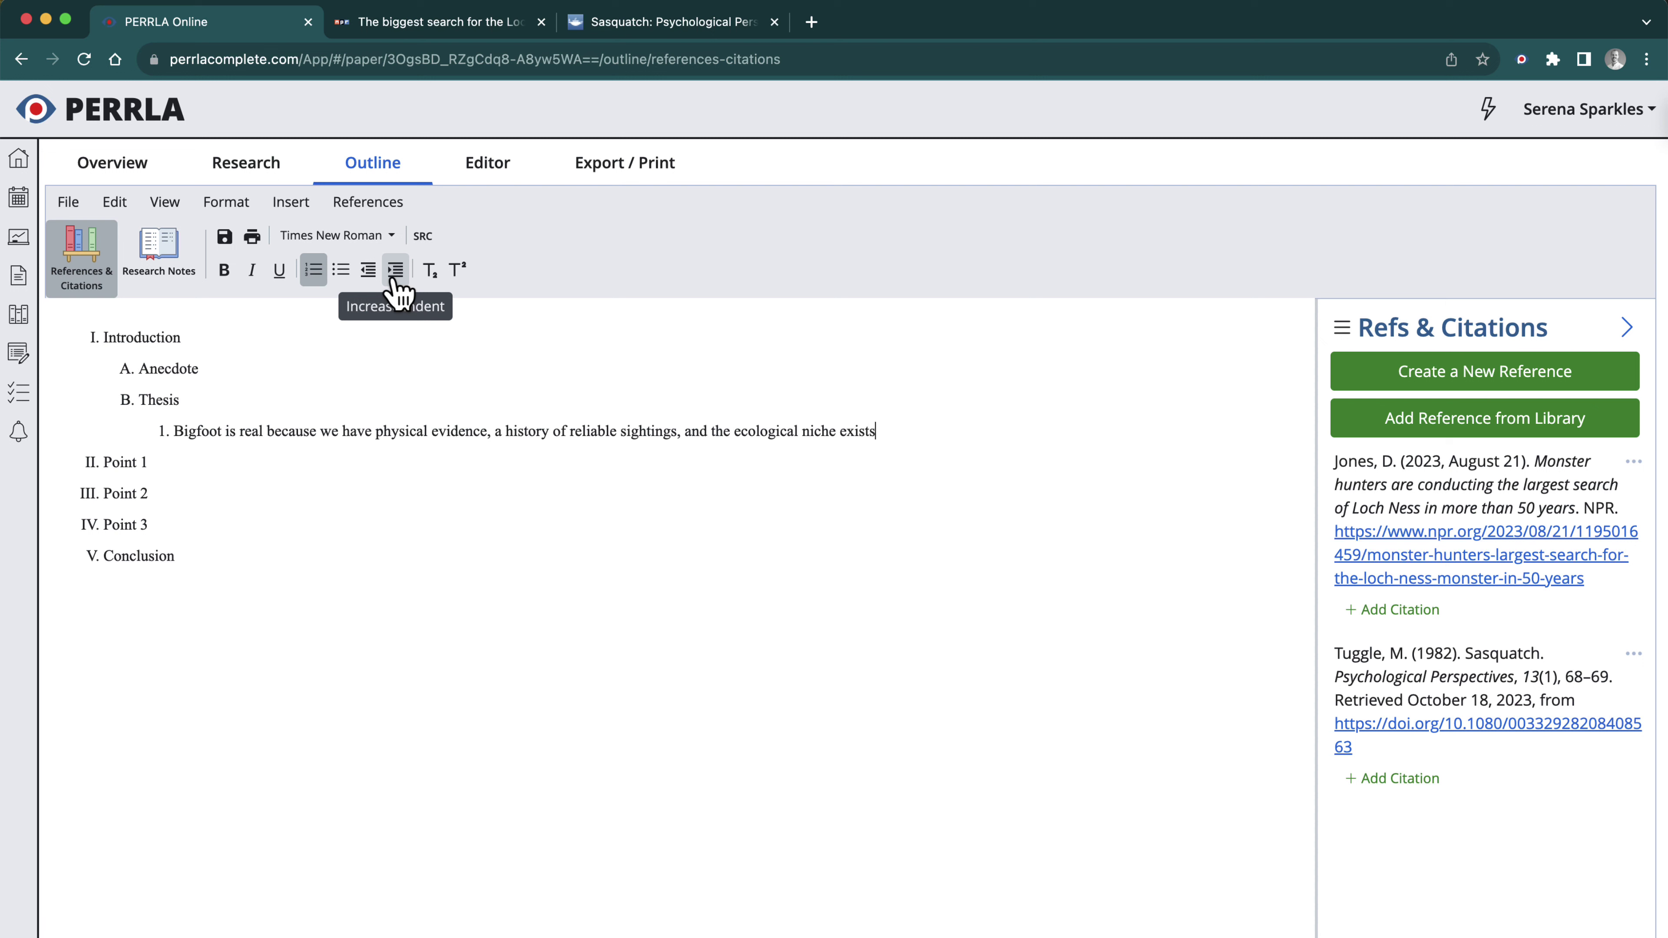
type(" for a large primate.")
left_click(164, 461)
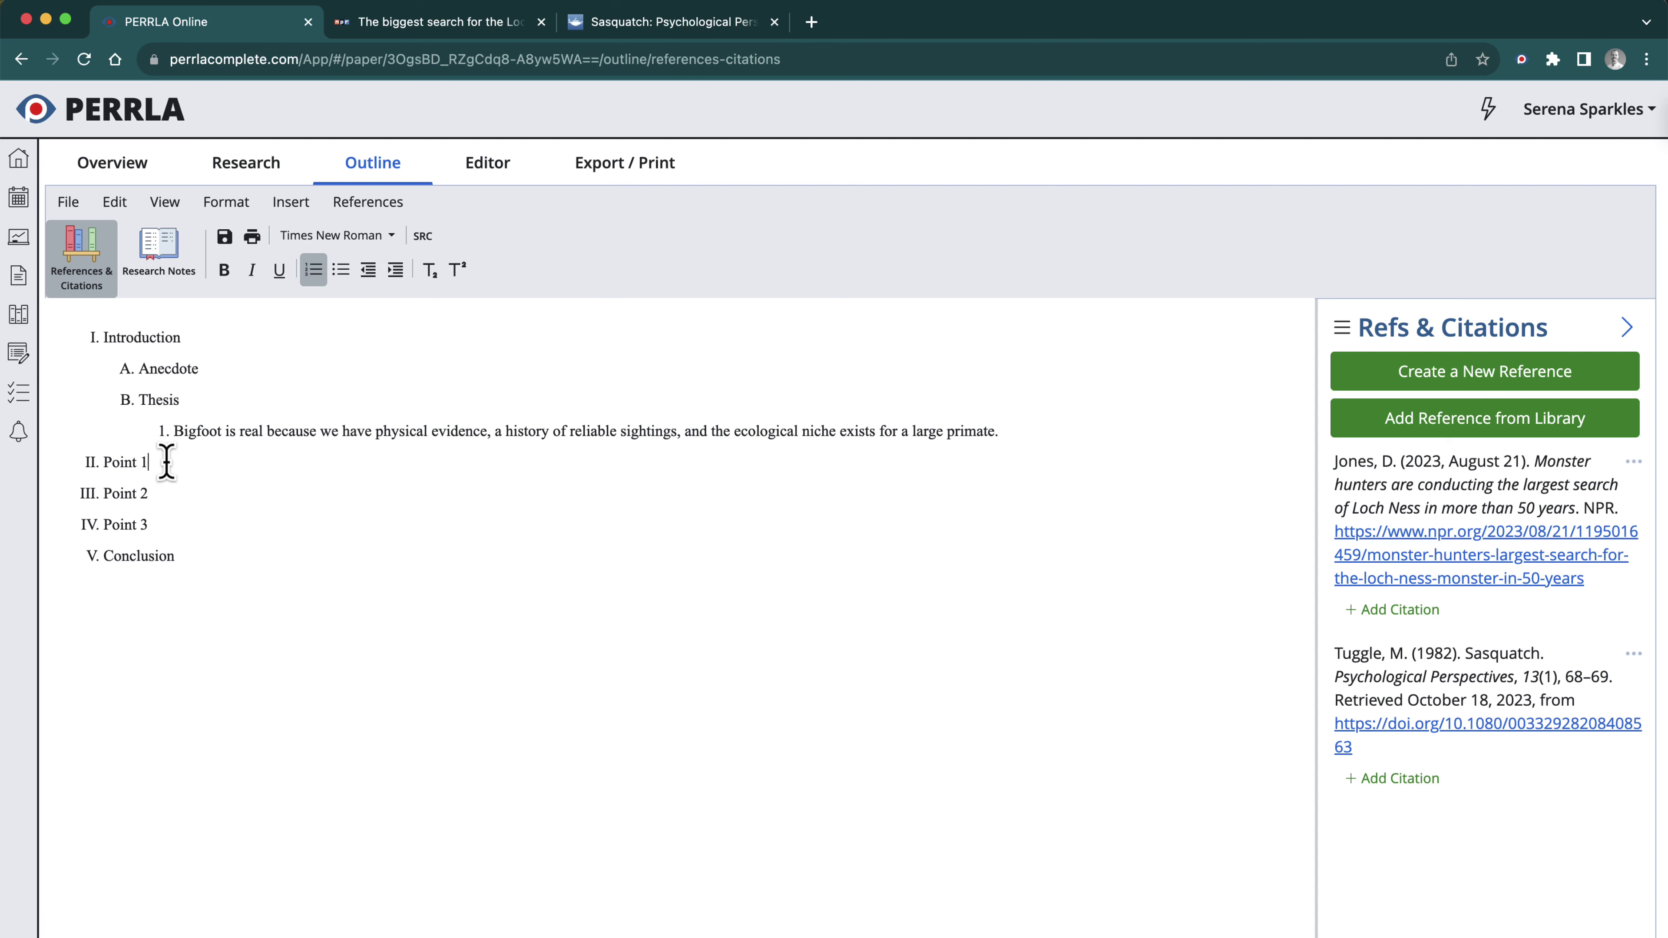
Label the outline's Point 1, Point 2 and Point 3 with Physical Evidence, History of Sightings and ecological niche
type(": Psyical Evidence")
key("Down")
type(": History of S")
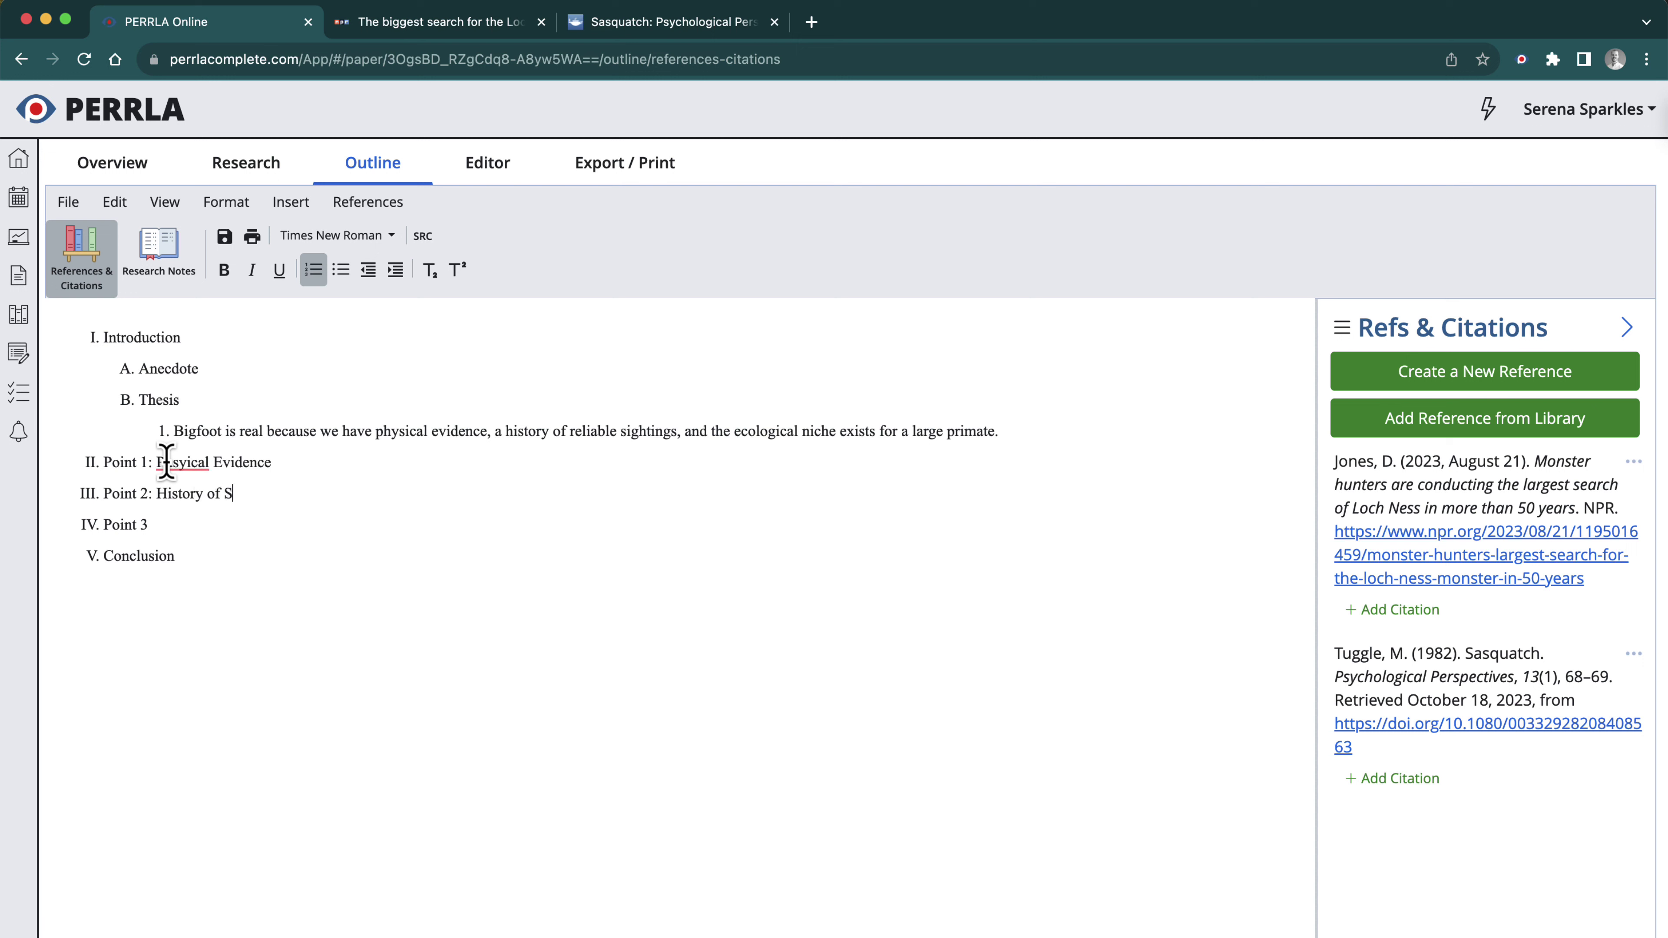
type("ightings")
key("Down")
type(": ecological nich")
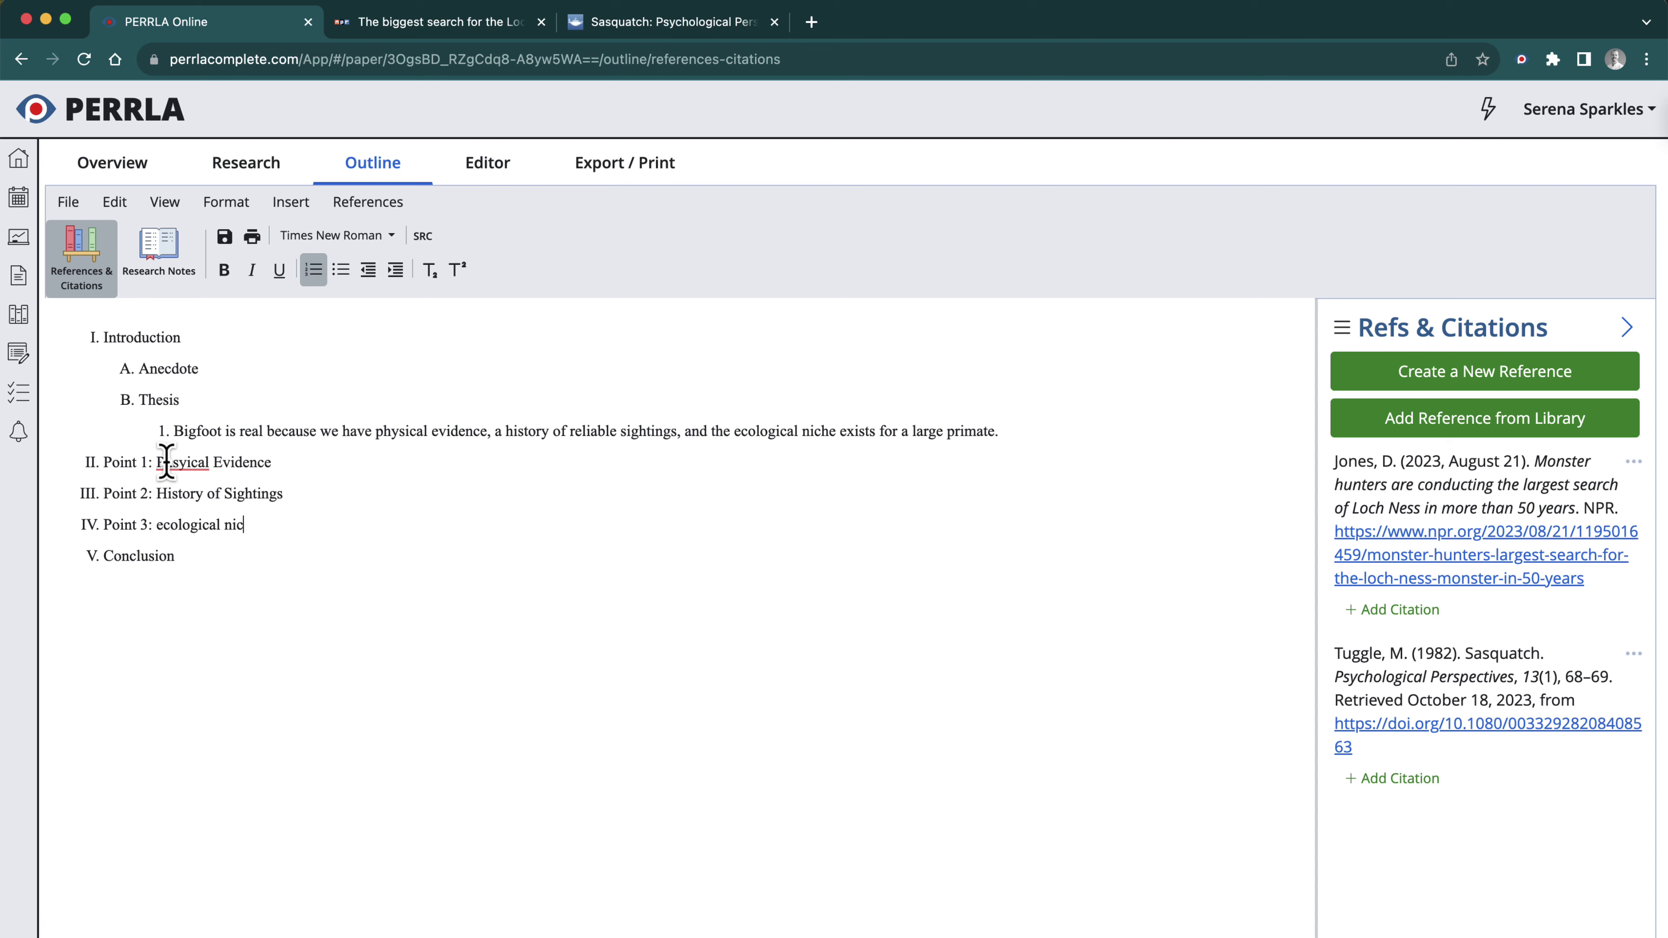
Correct the misspelled word in the Point 1 heading to "Physical" and complete the word "niche" in Point 3
left_click(180, 453)
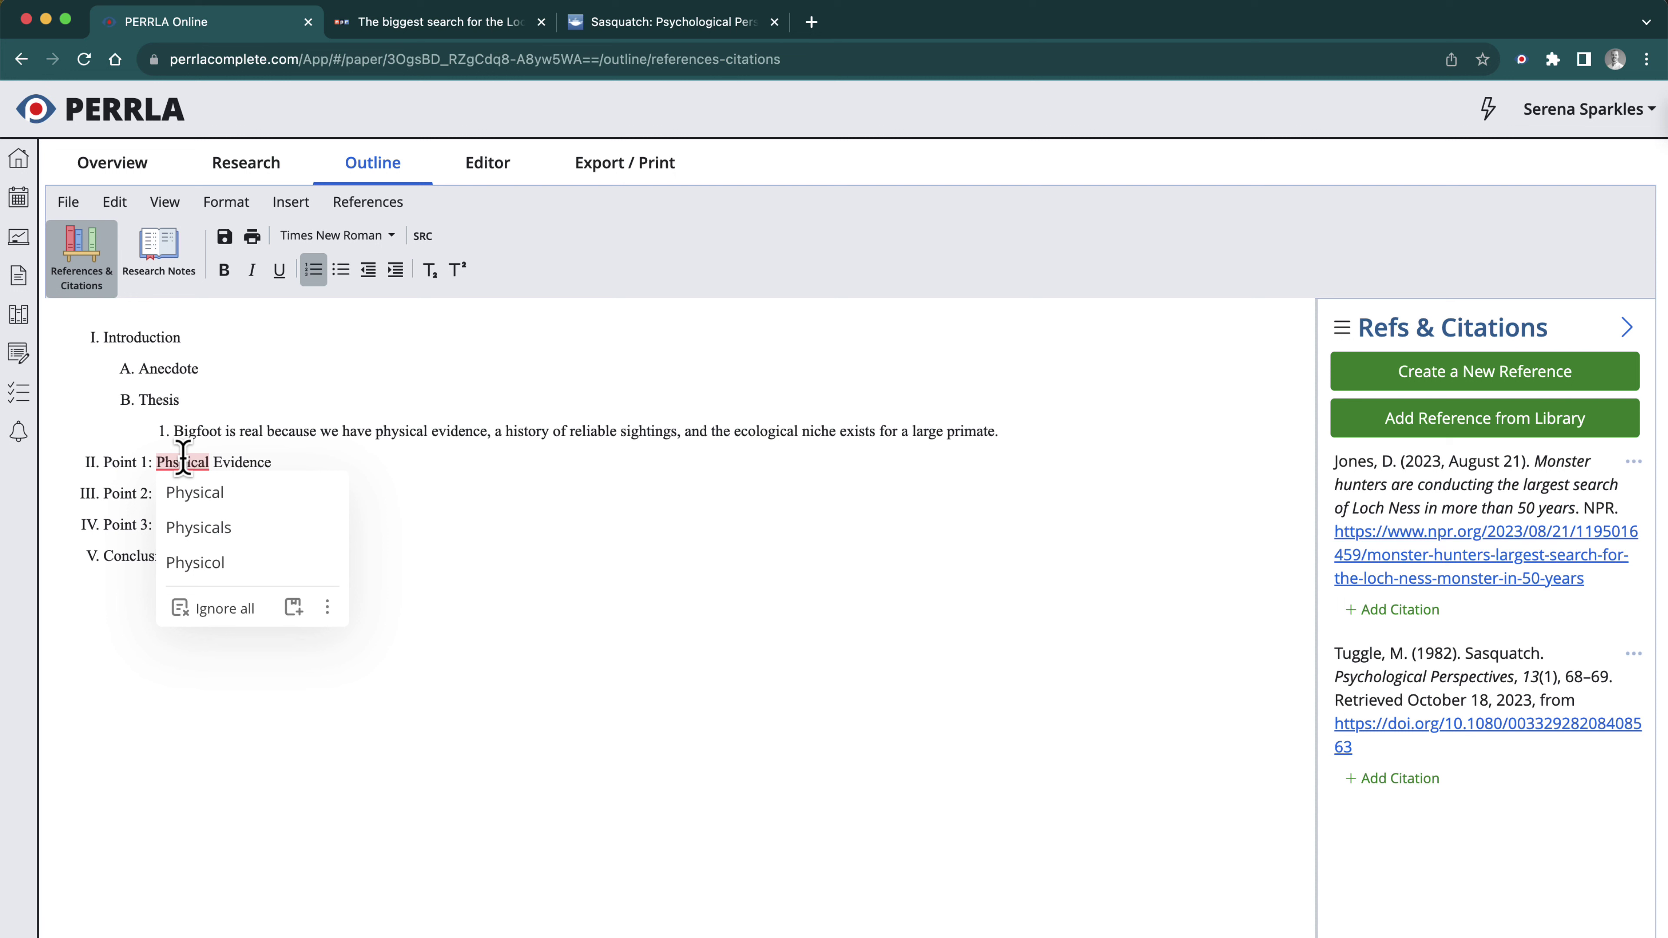
left_click(205, 494)
left_click(274, 537)
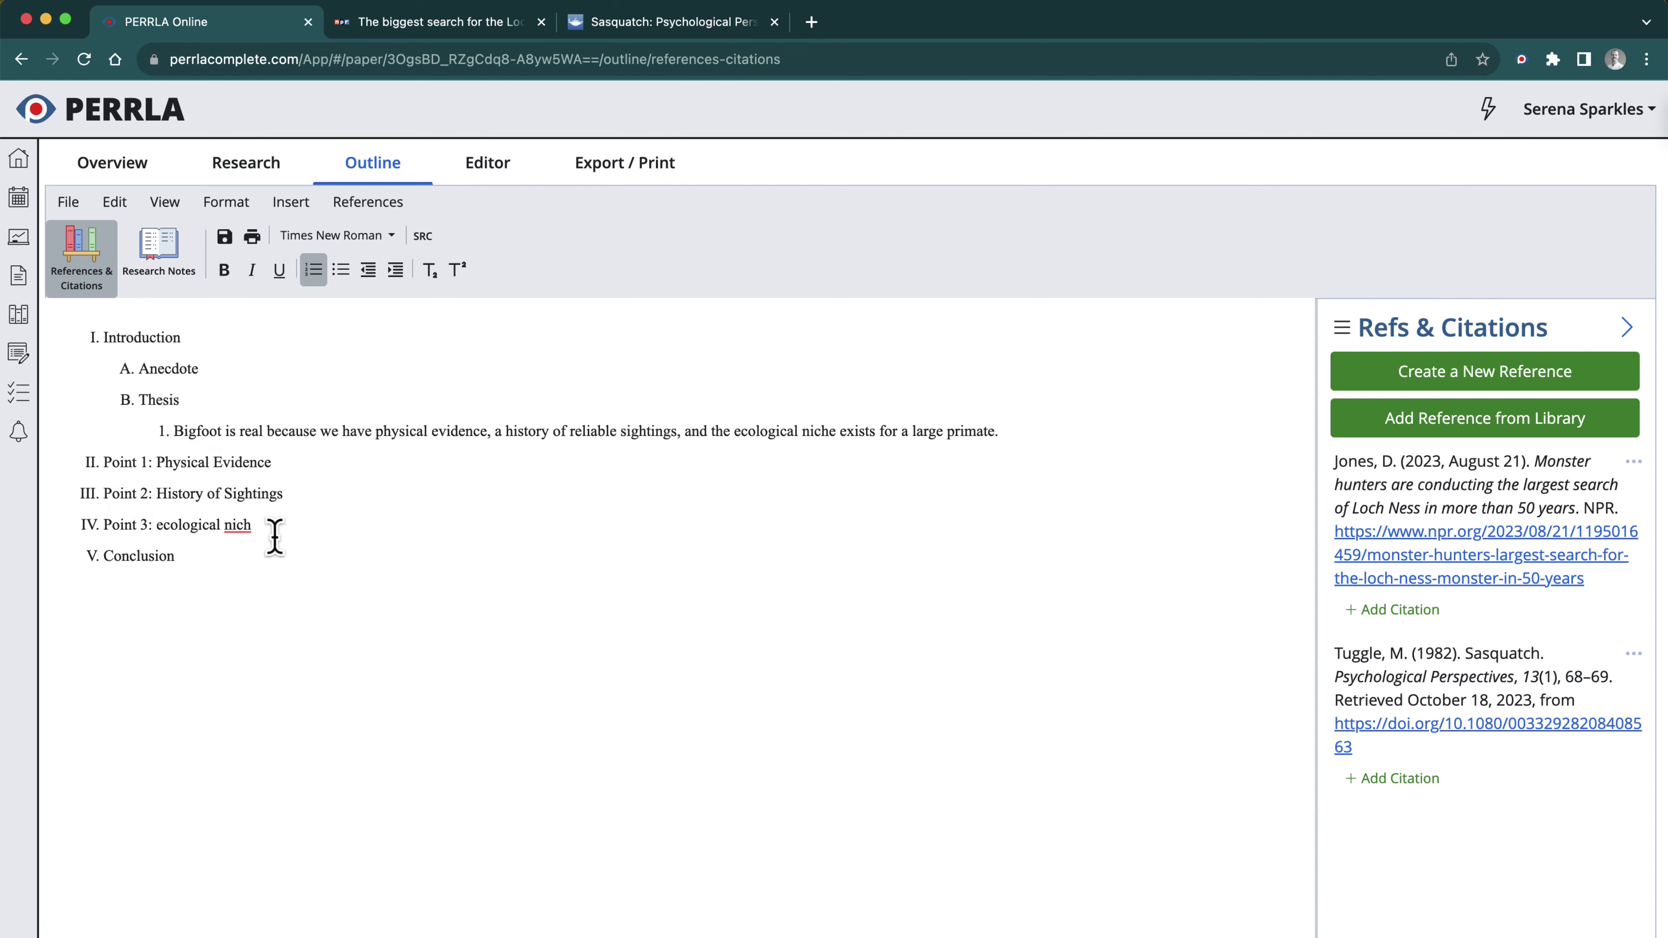
type("e")
left_click(276, 470)
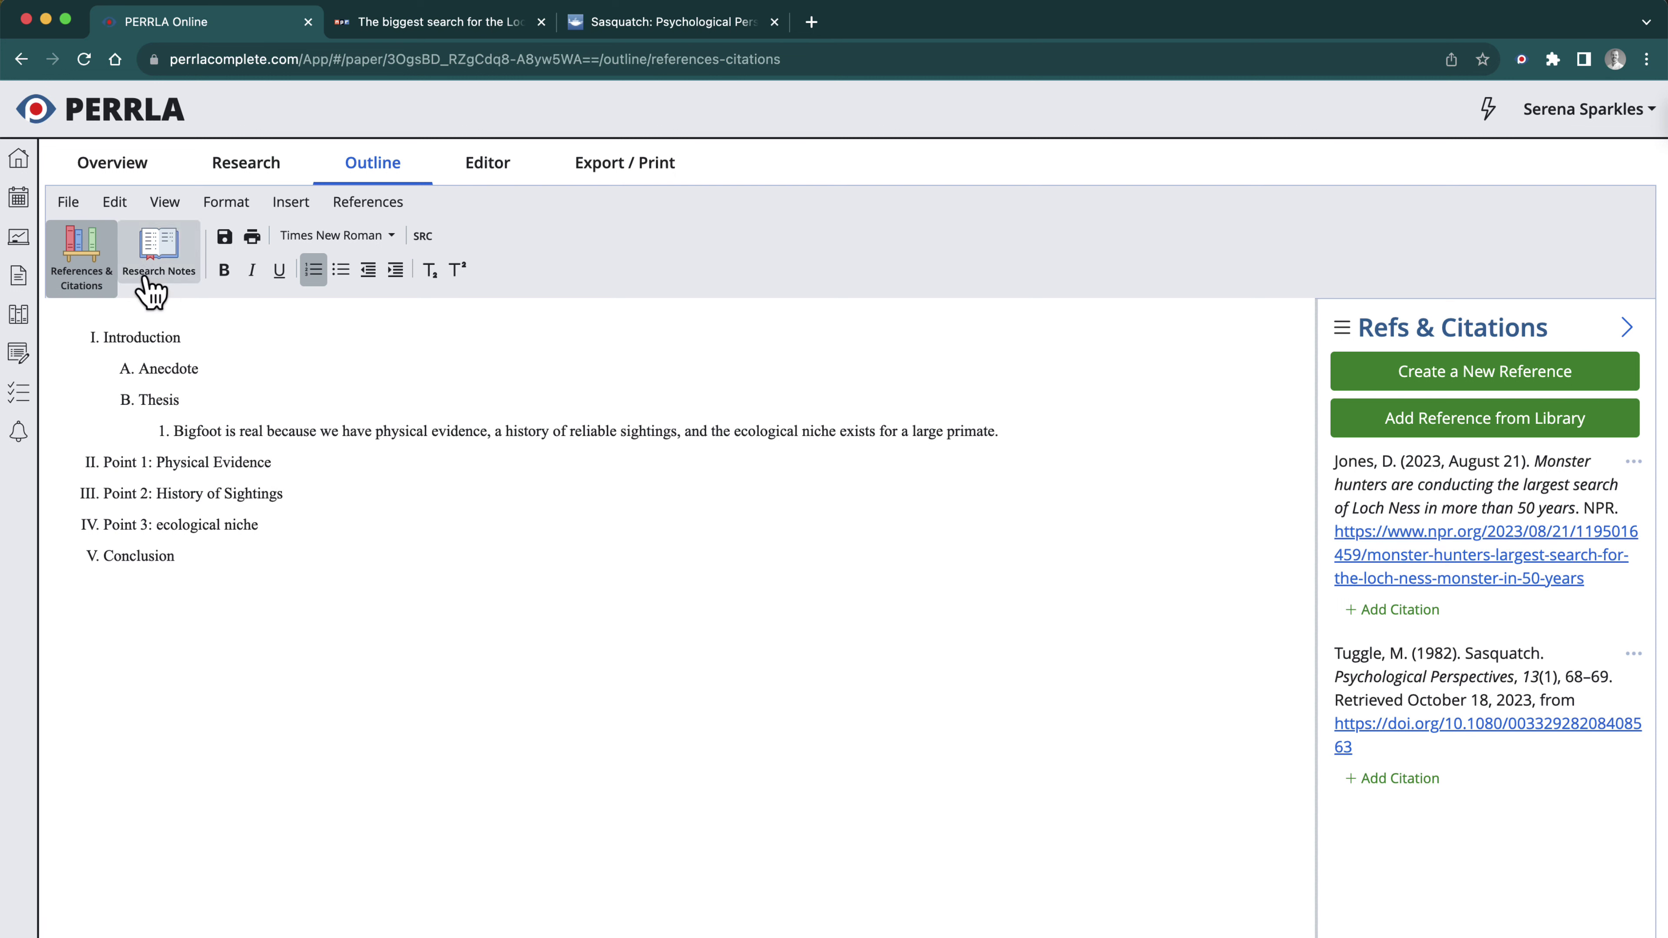
Display the research notes beside the outline and expand those of the 1982 Sasquatch reference
left_click(170, 277)
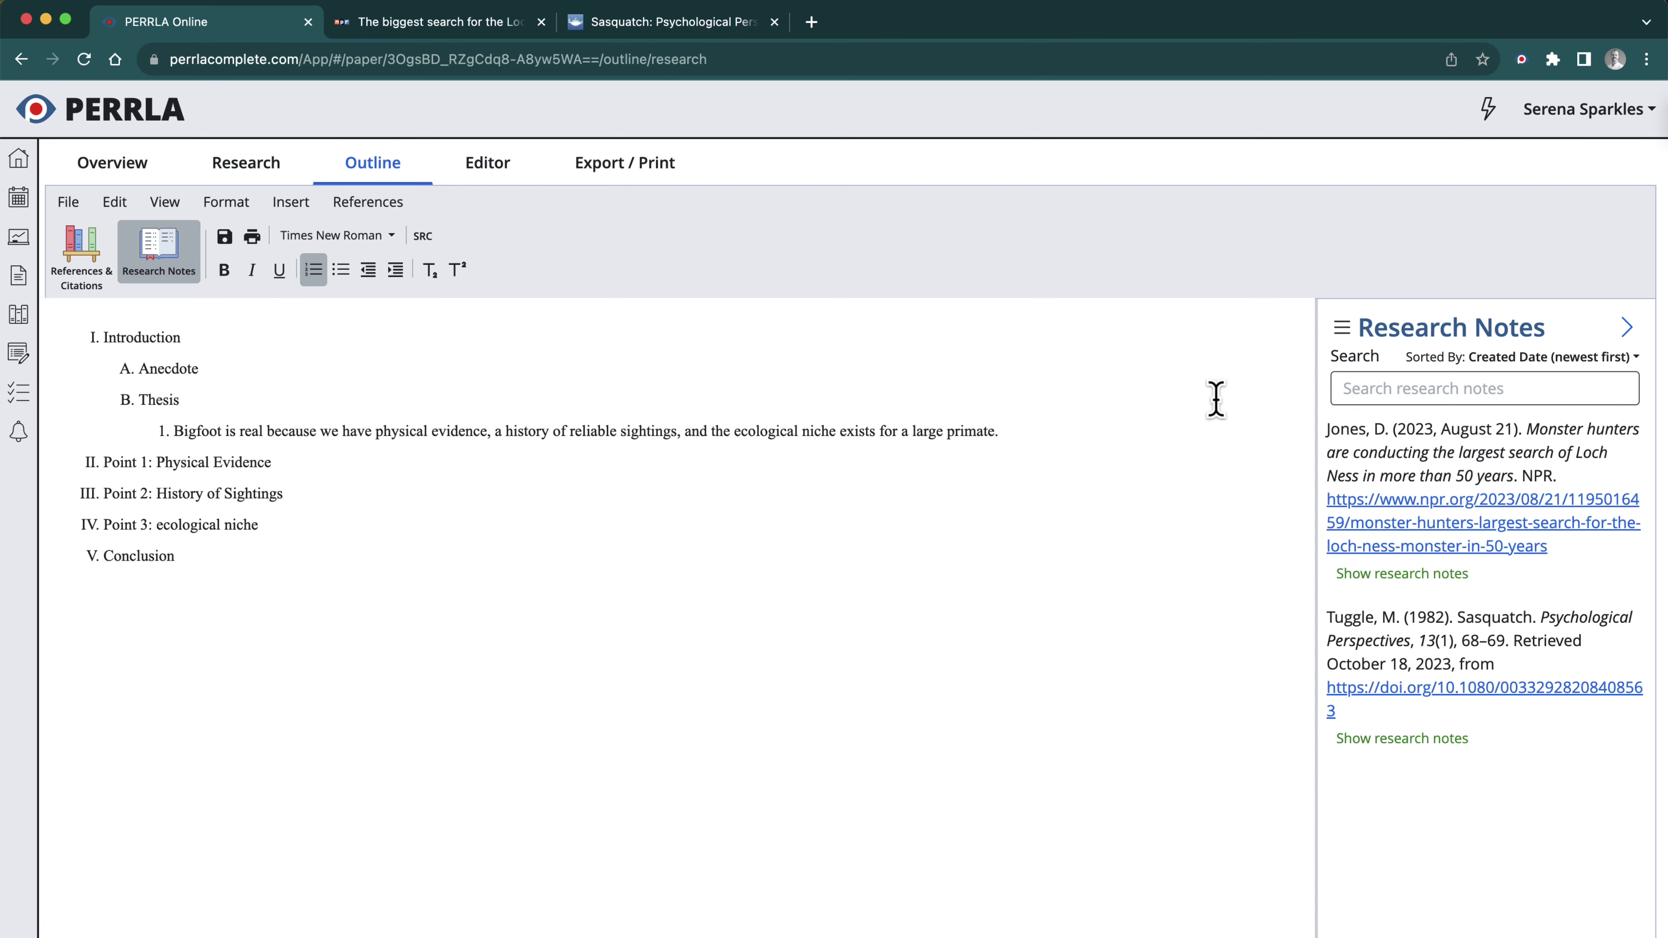
left_click(1399, 739)
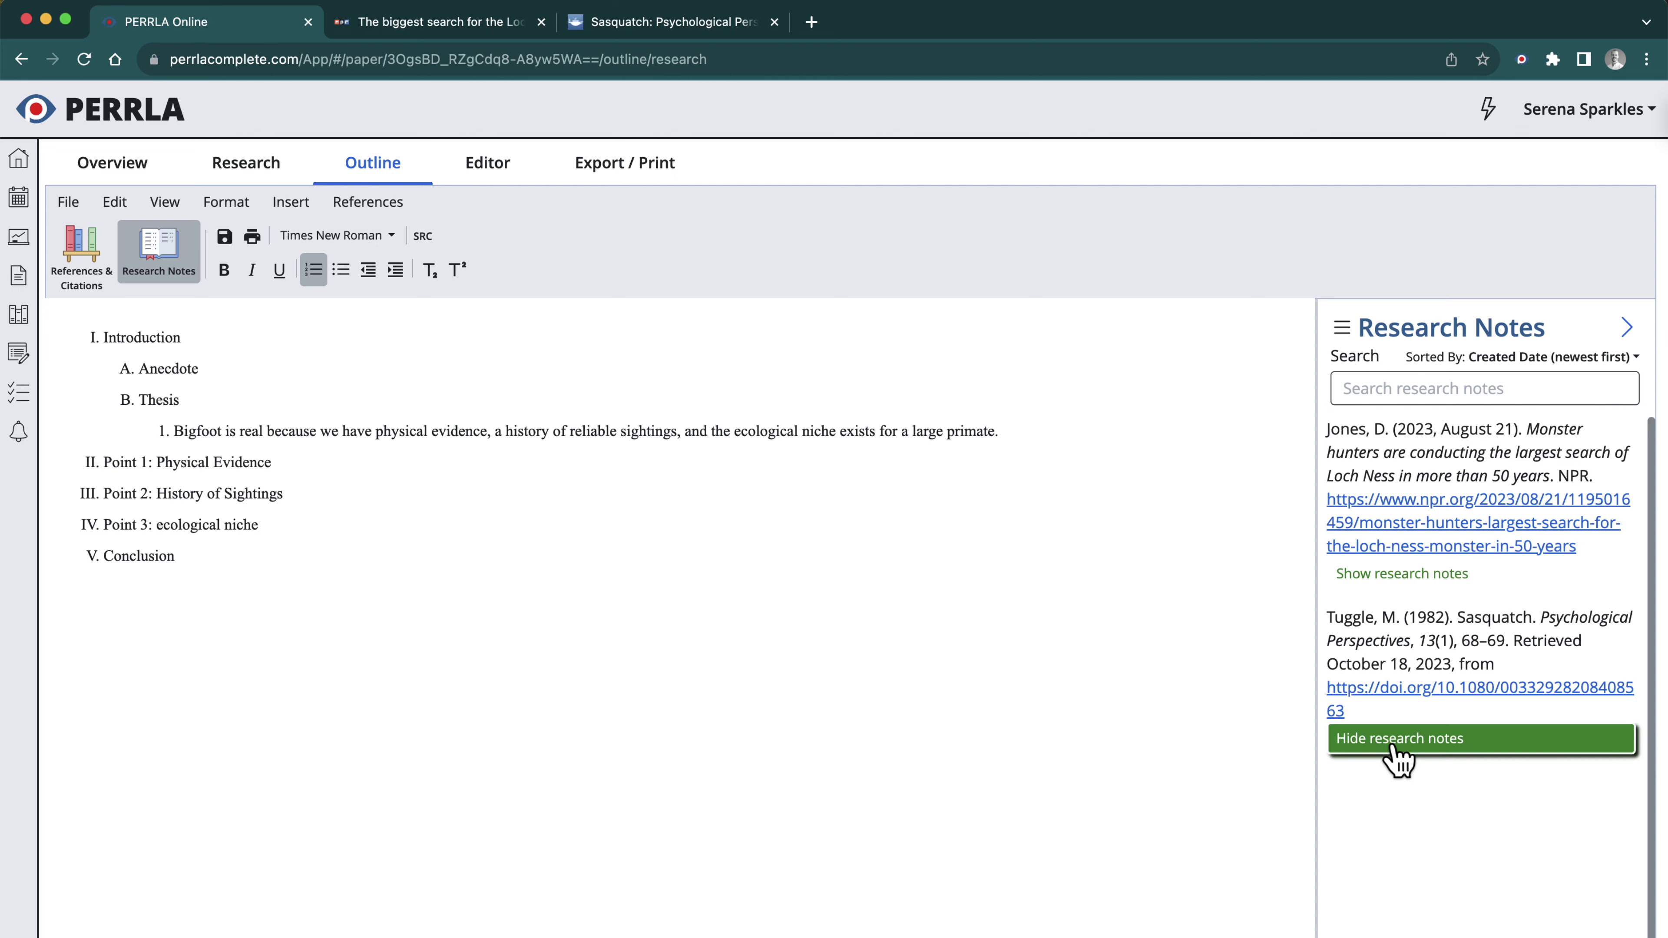
scroll(1399, 755, "down", 2)
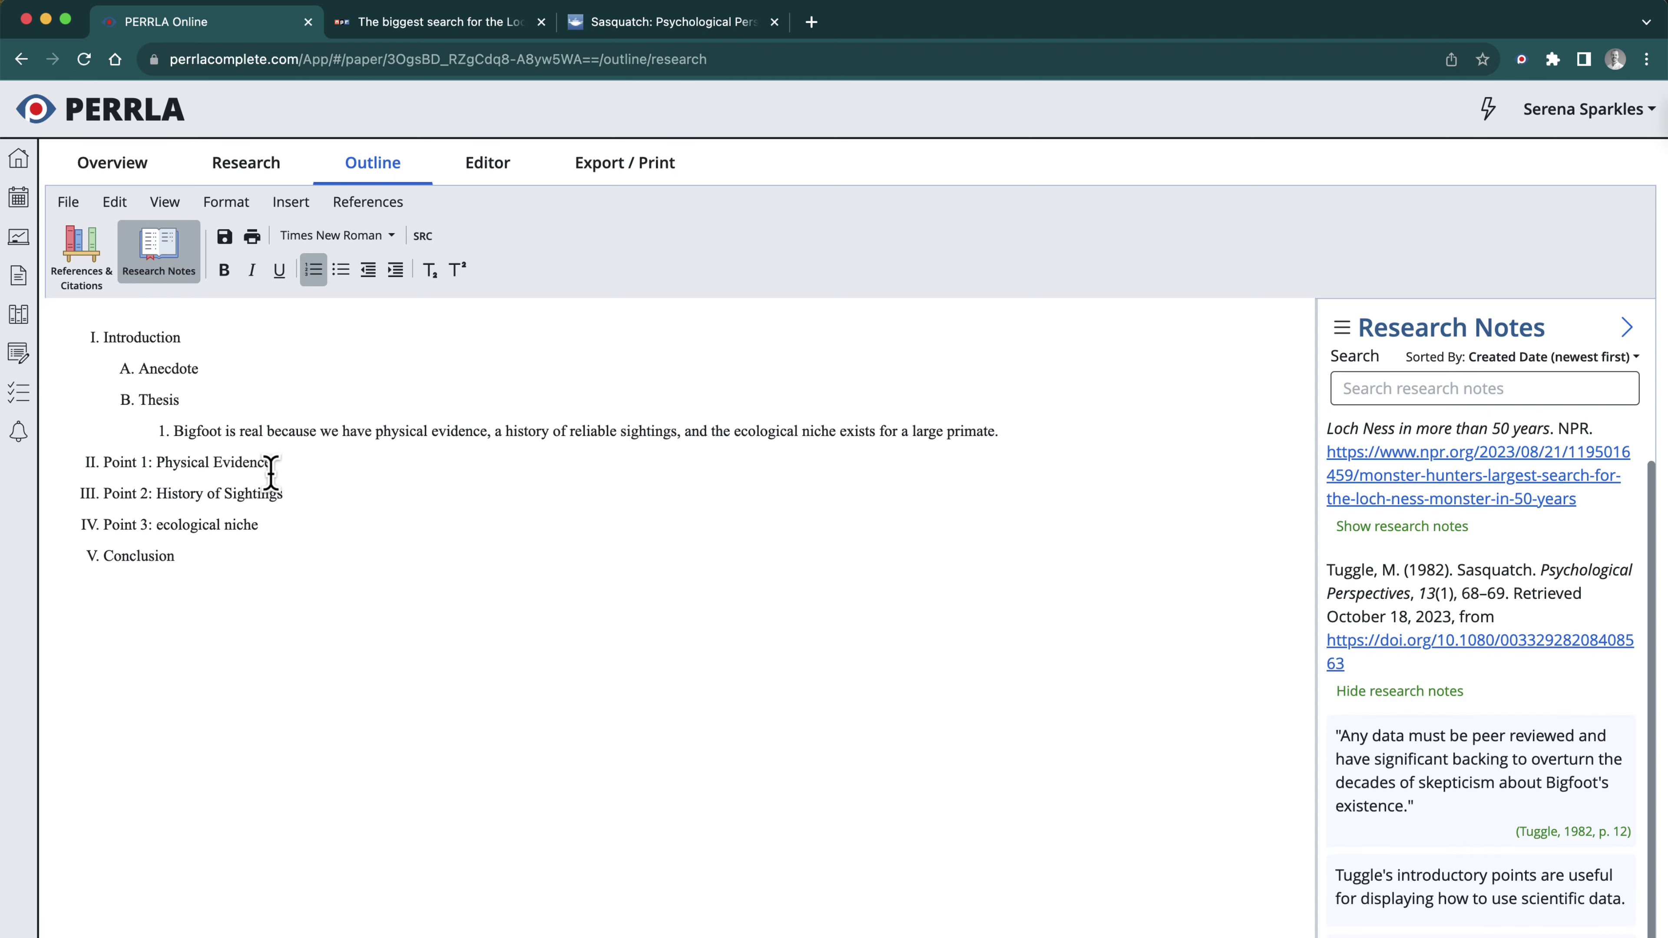
left_click(293, 466)
key("Return")
key("Tab")
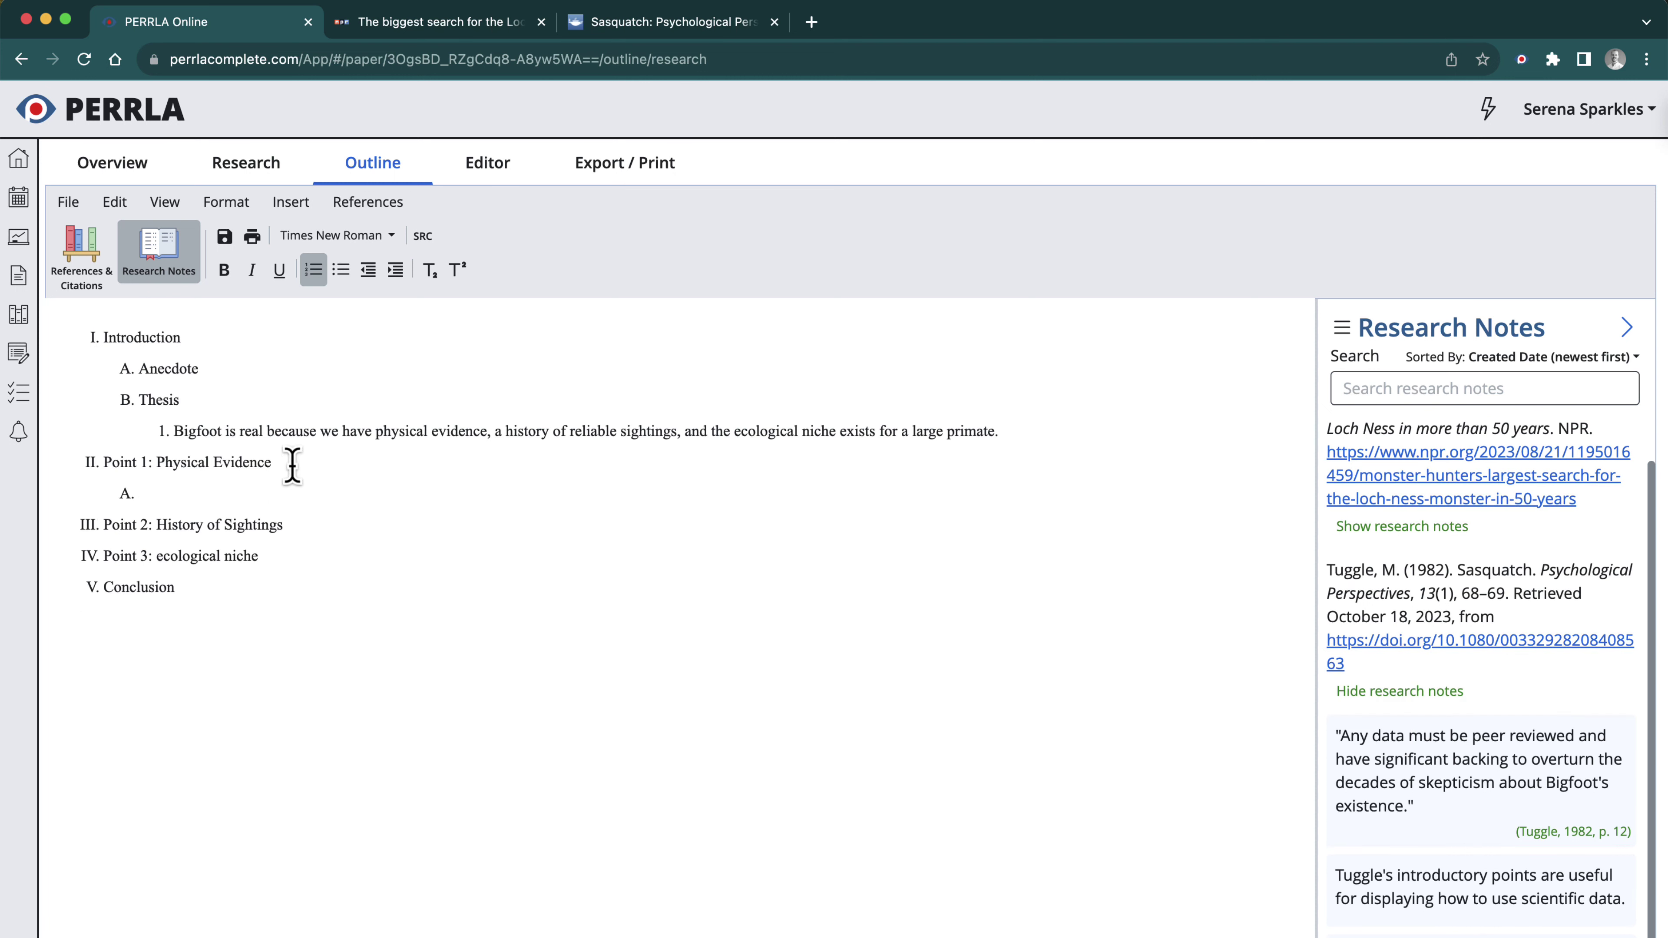
key("BackSpace")
key("BackSpace")
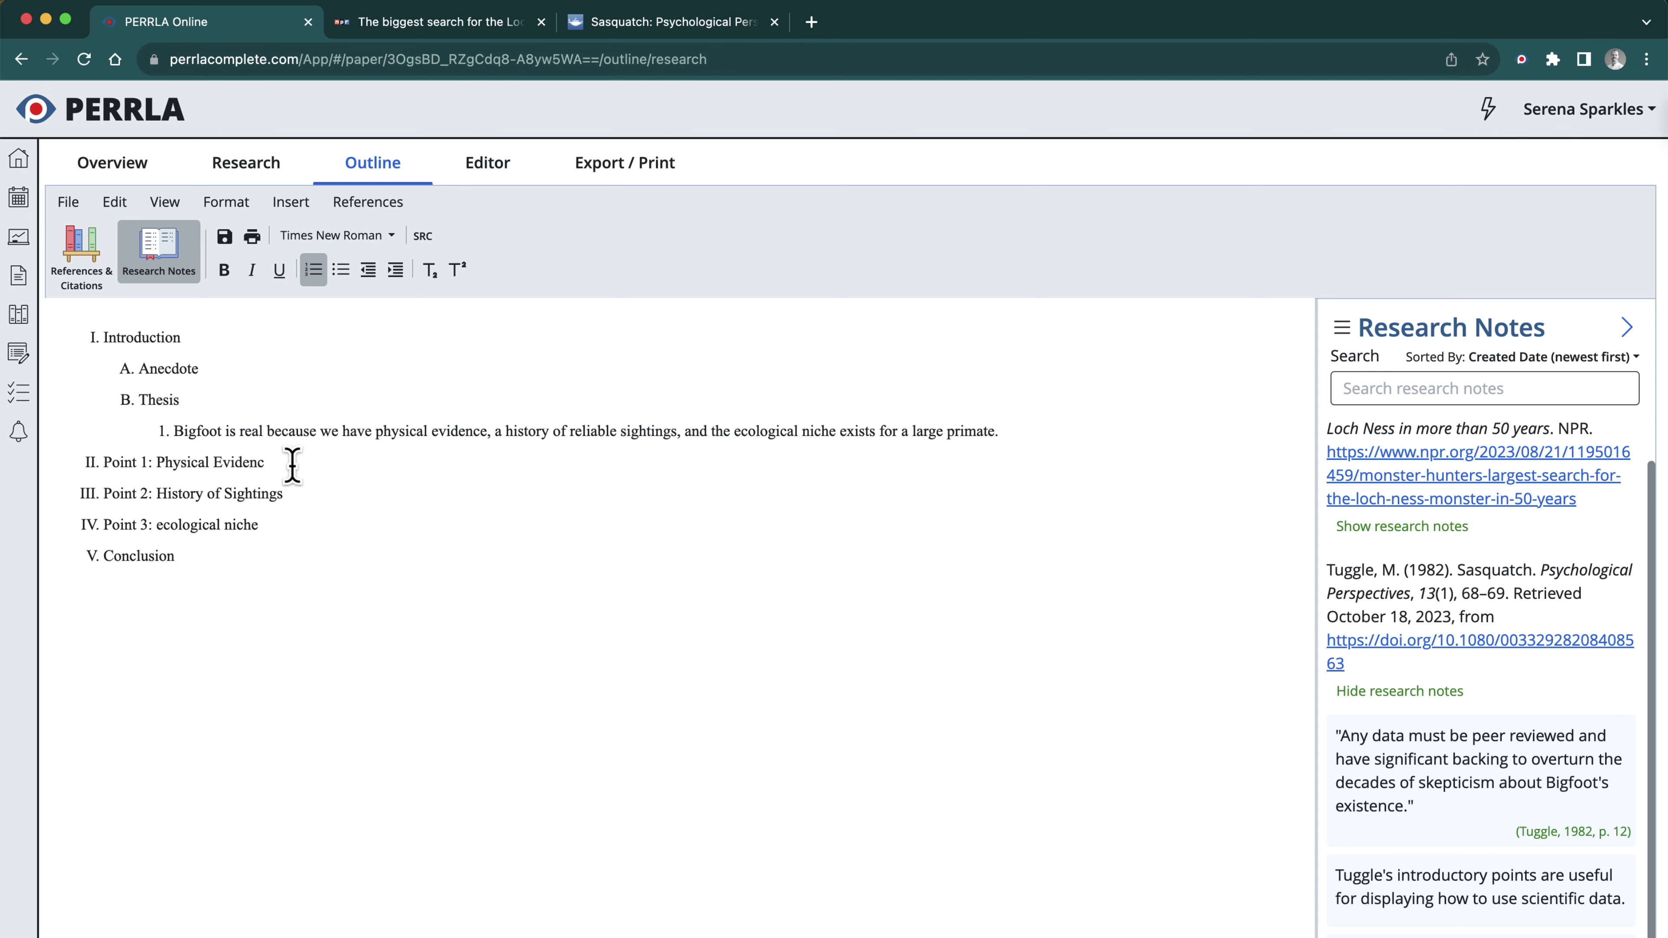
type("e")
key("super+Left")
Add an indented item under Point 1 and insert the research note beginning "Any data must be peer reviewed" with its citation
left_click(274, 470)
key("Return")
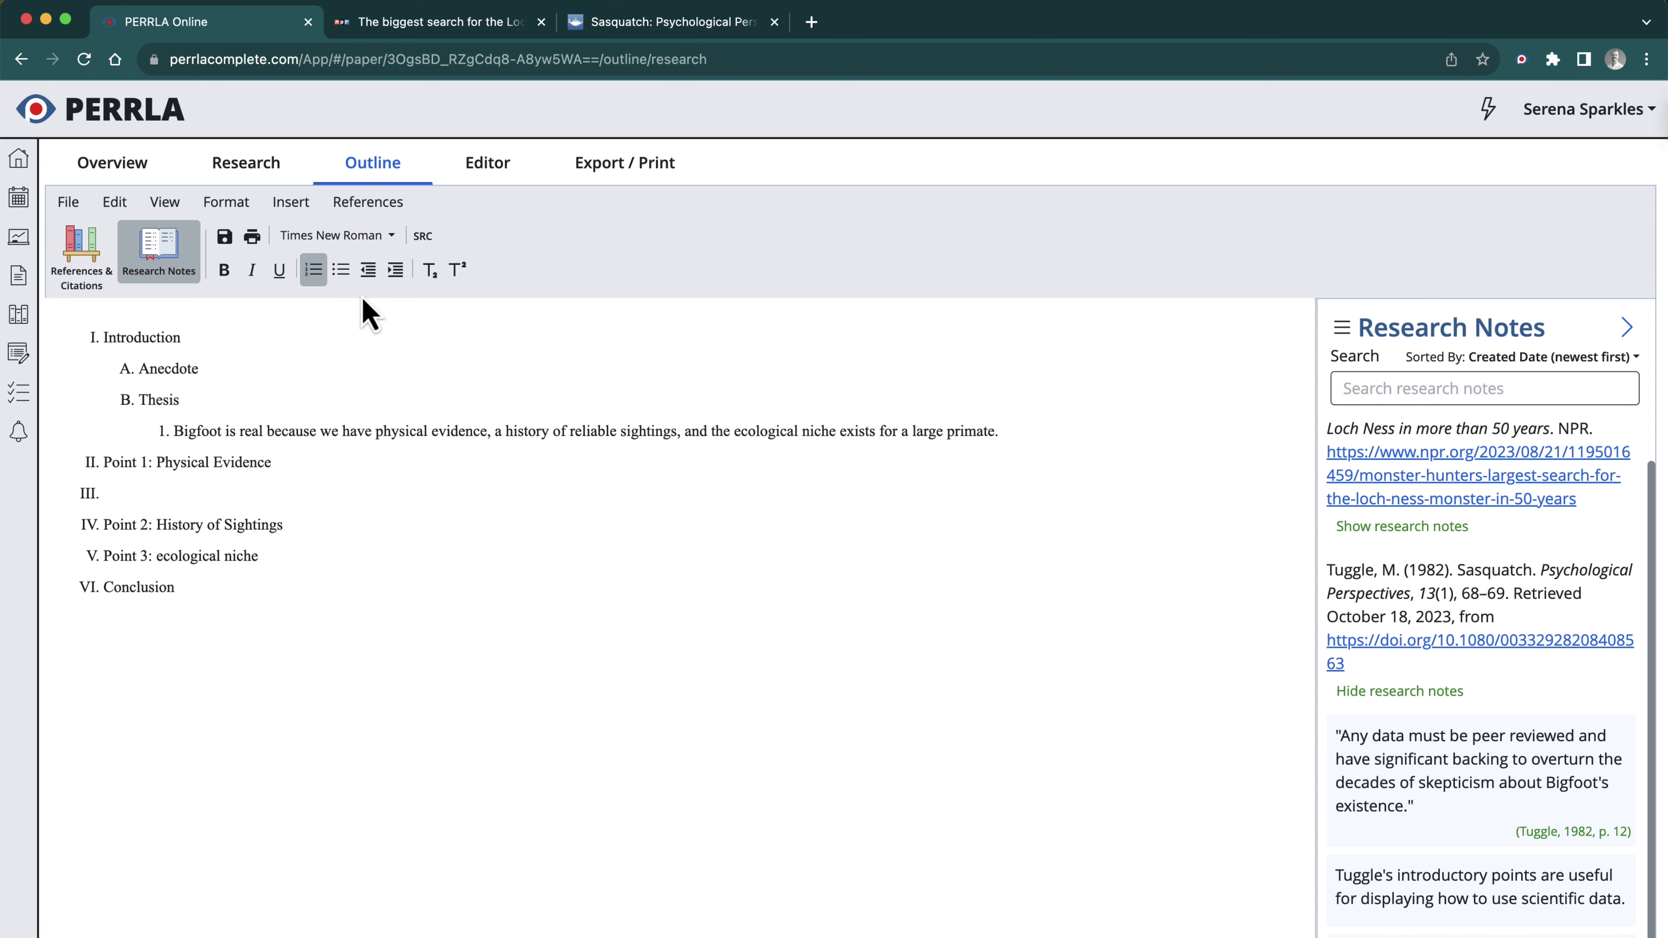
left_click(395, 275)
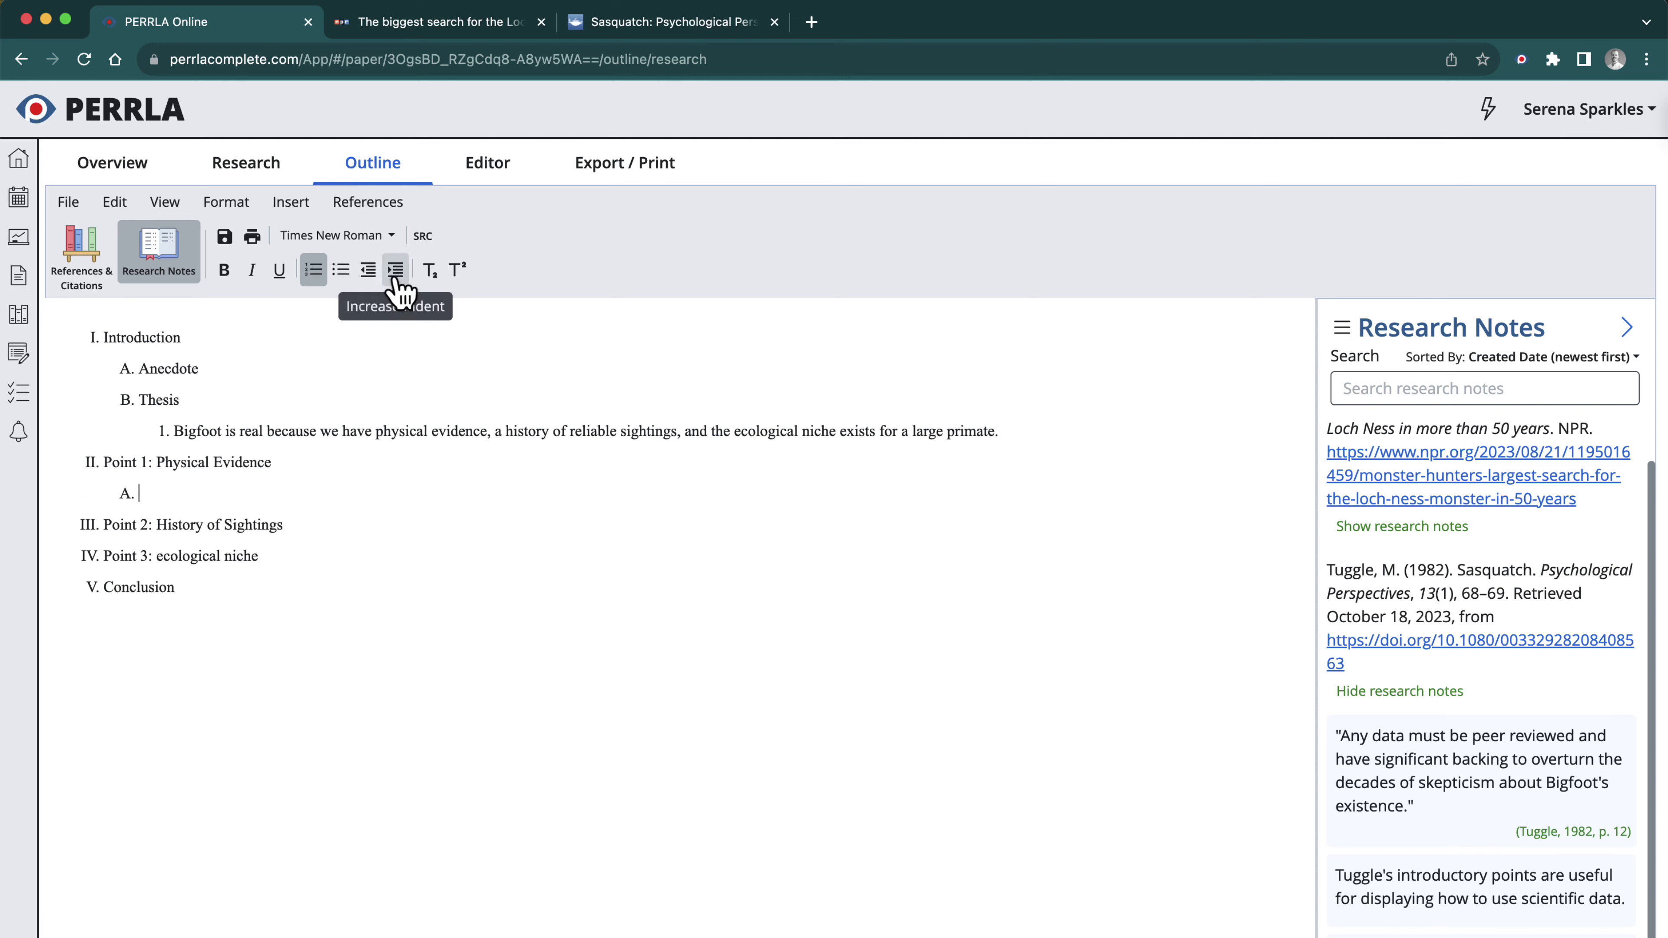
mouse_move(1489, 748)
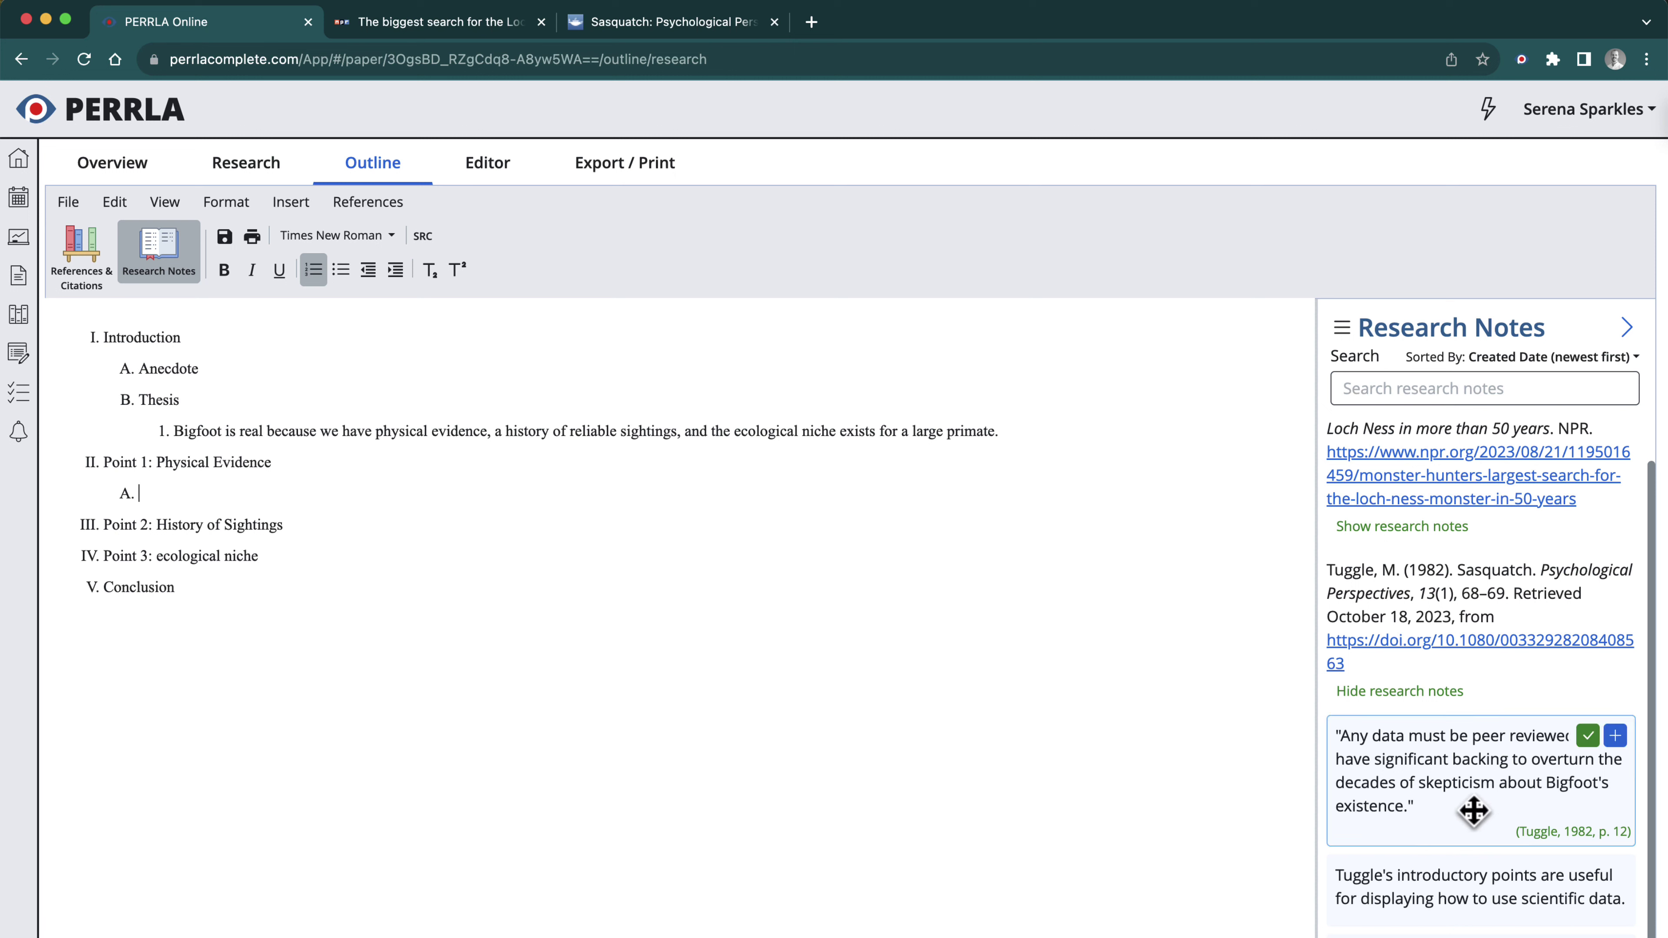
left_click(1616, 737)
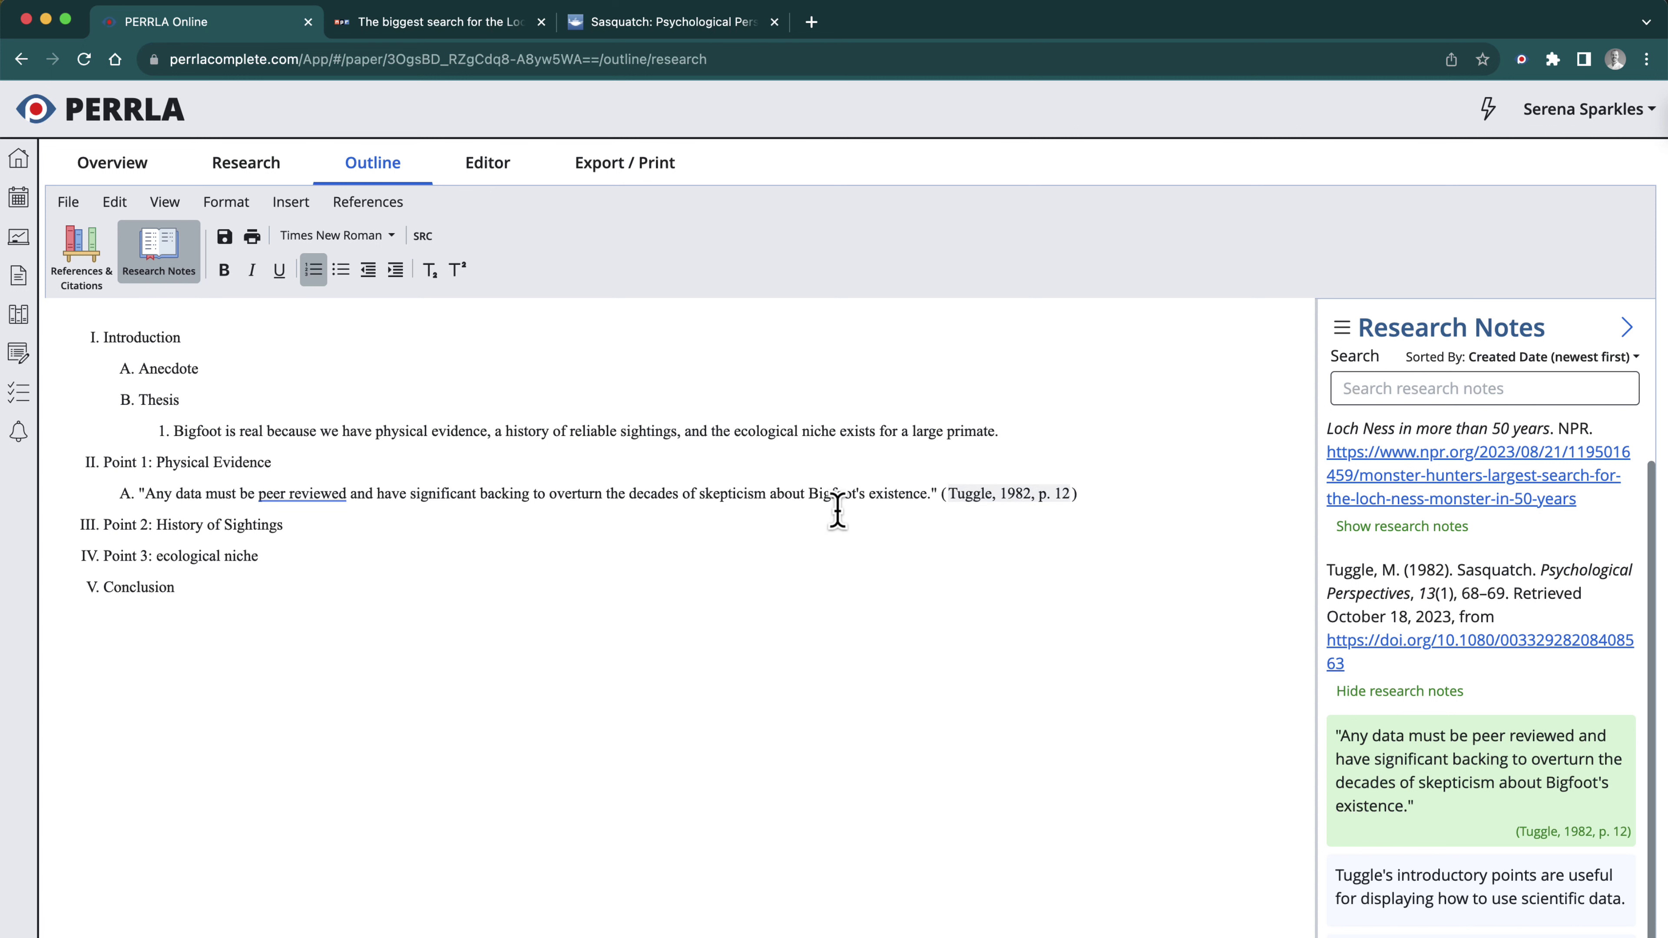
Move the period of the peer-review quotation from inside the quotation marks to after its citation
type(".")
left_click(930, 496)
key("BackSpace")
left_click(1113, 504)
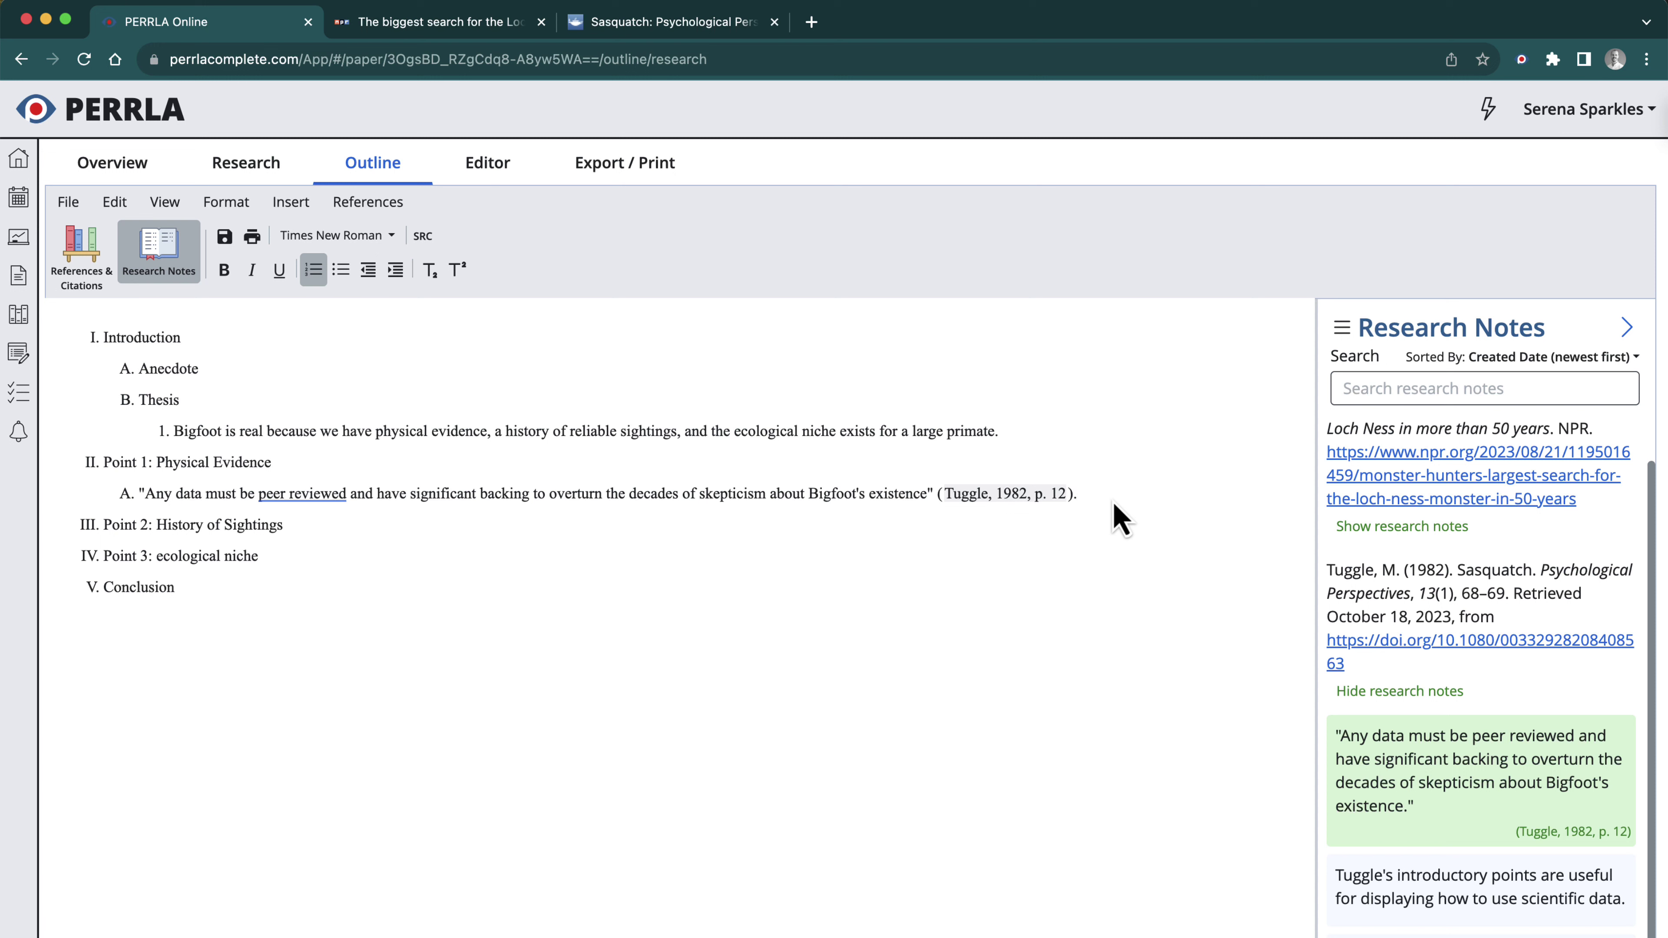
Add a second item under Point 1 reading "Much of the physical data is processed by accredited labs."
key("Return")
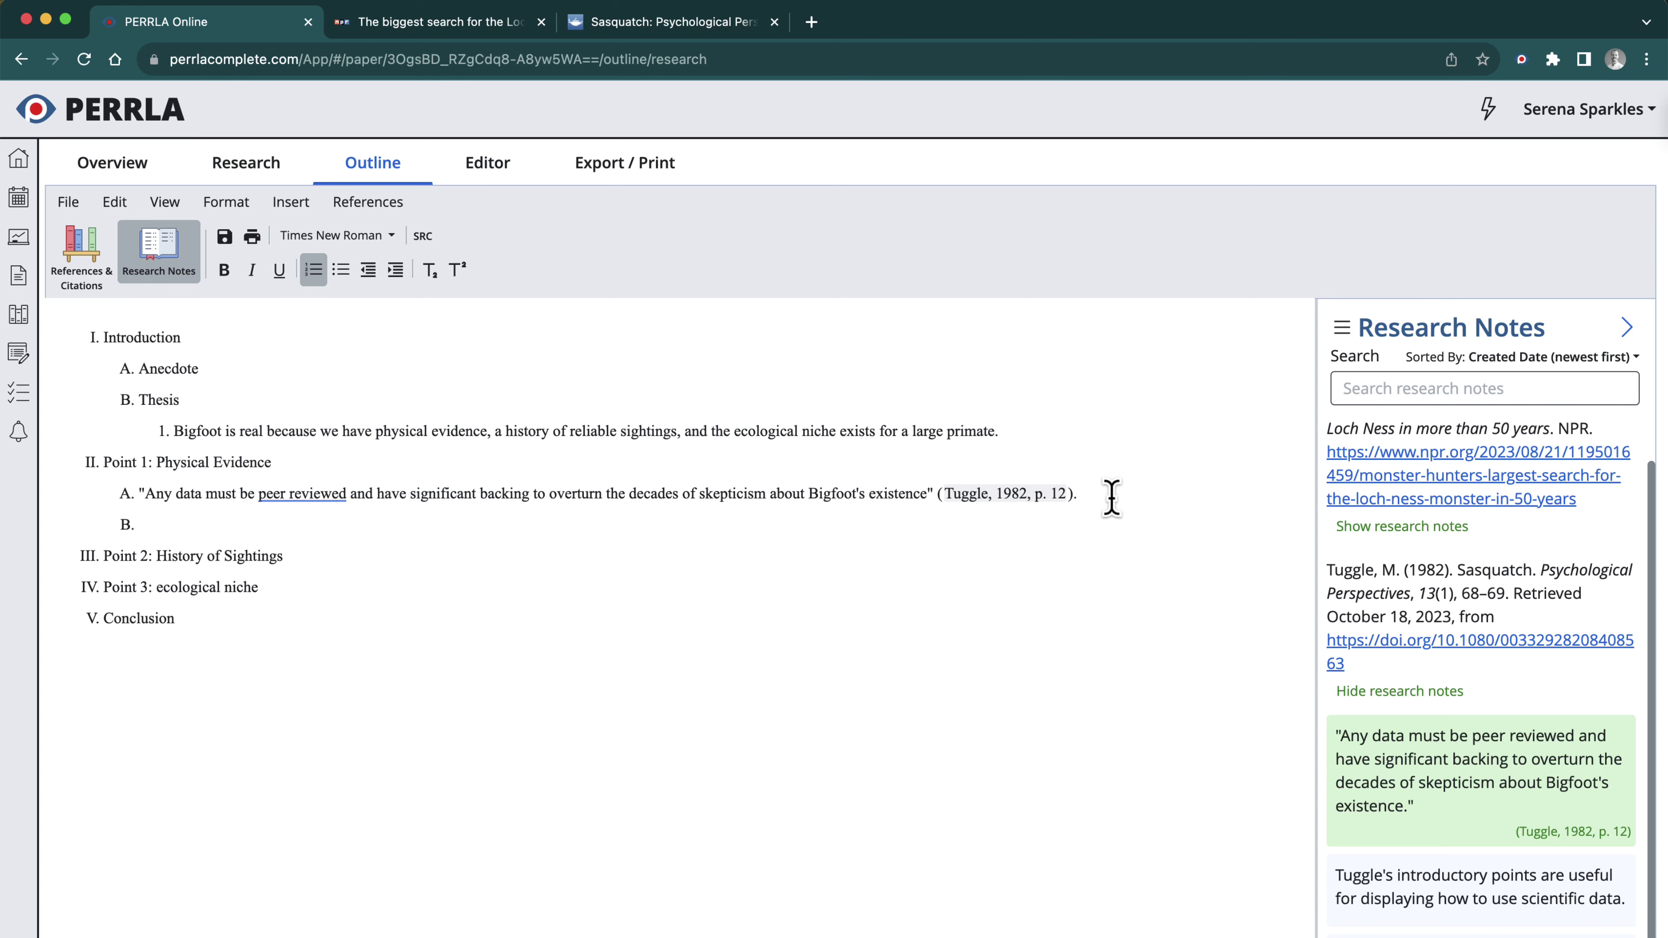
type("Much of the")
type(" phsyi")
key("BackSpace")
key("BackSpace")
type("ysical data is")
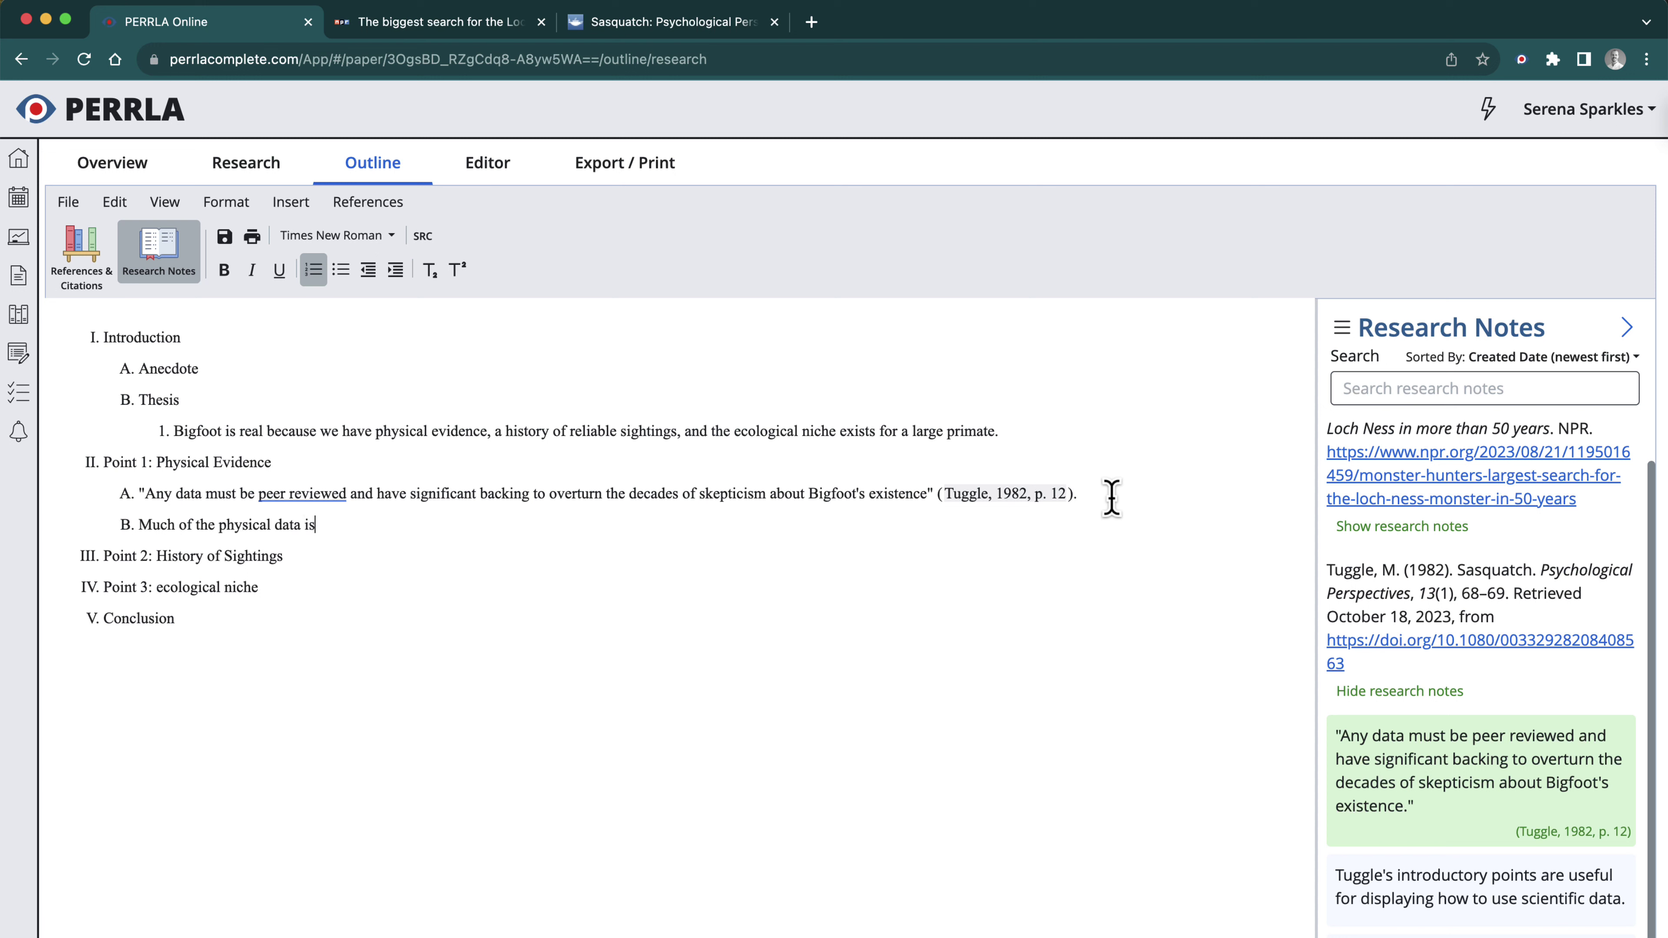
key("BackSpace")
type("s processed by accredited la")
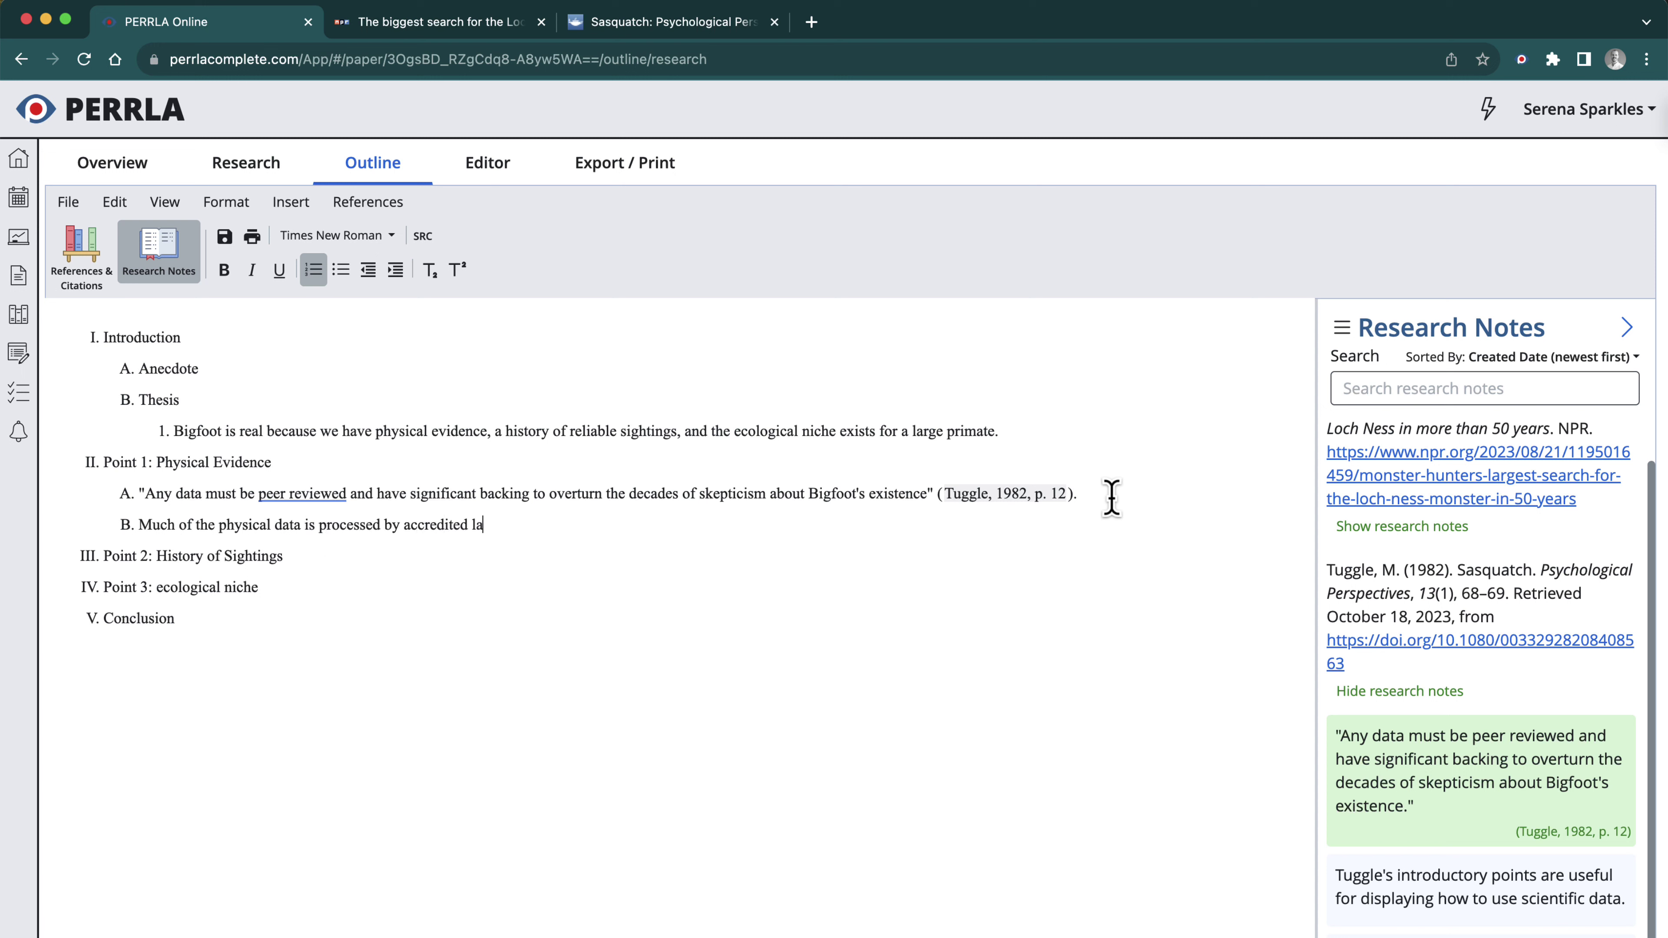
type("bs.")
Highlight the accredited labs sentence, save the outline, and highlight the peer-review quotation under Point 1
left_click(140, 525)
left_click_drag(162, 526, 506, 529)
left_click(512, 532)
key("super+s")
left_click_drag(145, 500, 1113, 502)
left_click(1114, 505)
left_click(502, 525)
Add a third item under Point 1 and insert the Loch Ness reference's note about "overwhelming demand" with its citation
key("Return")
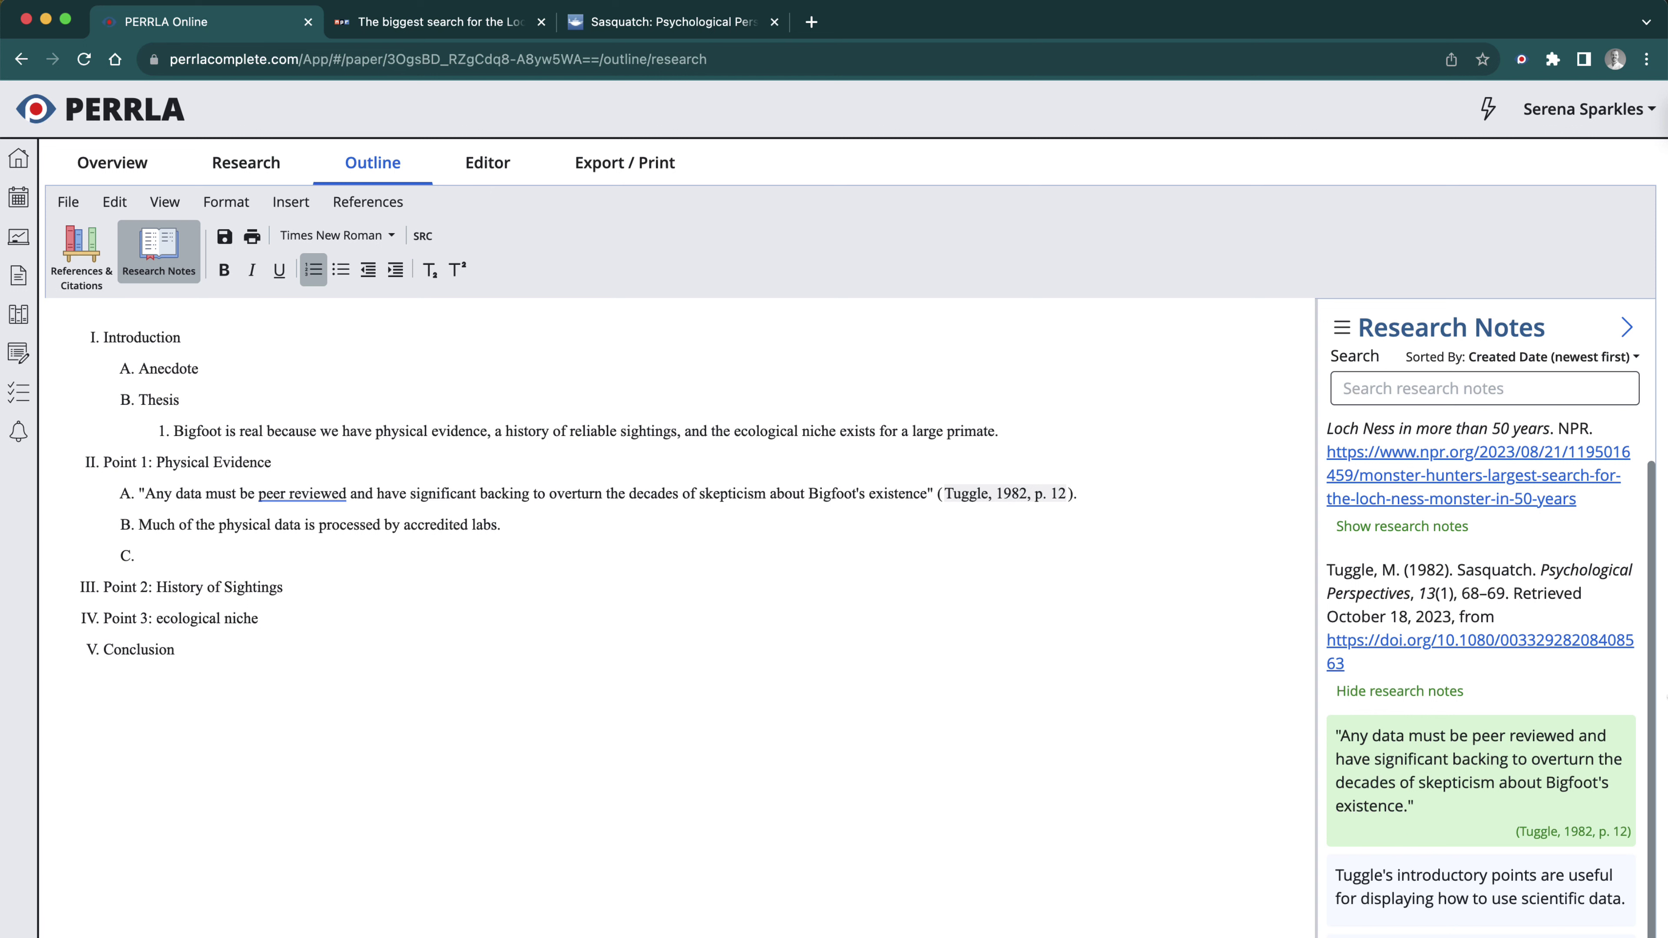
left_click(1445, 529)
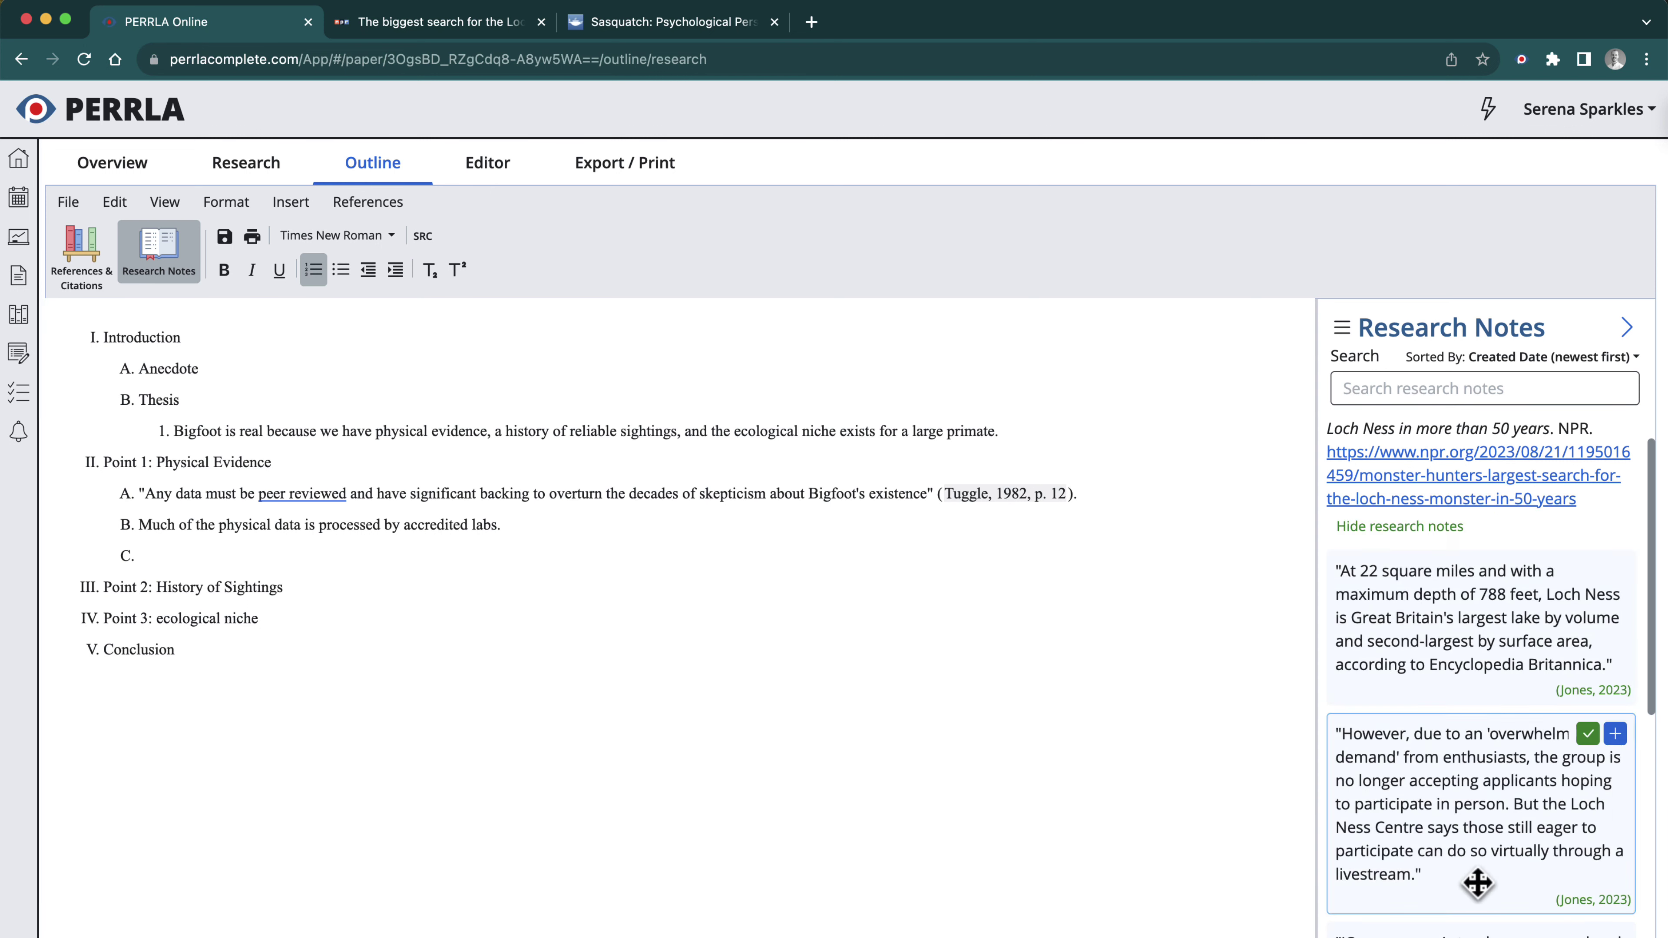
scroll(1478, 883, "down", 2)
left_click(1616, 675)
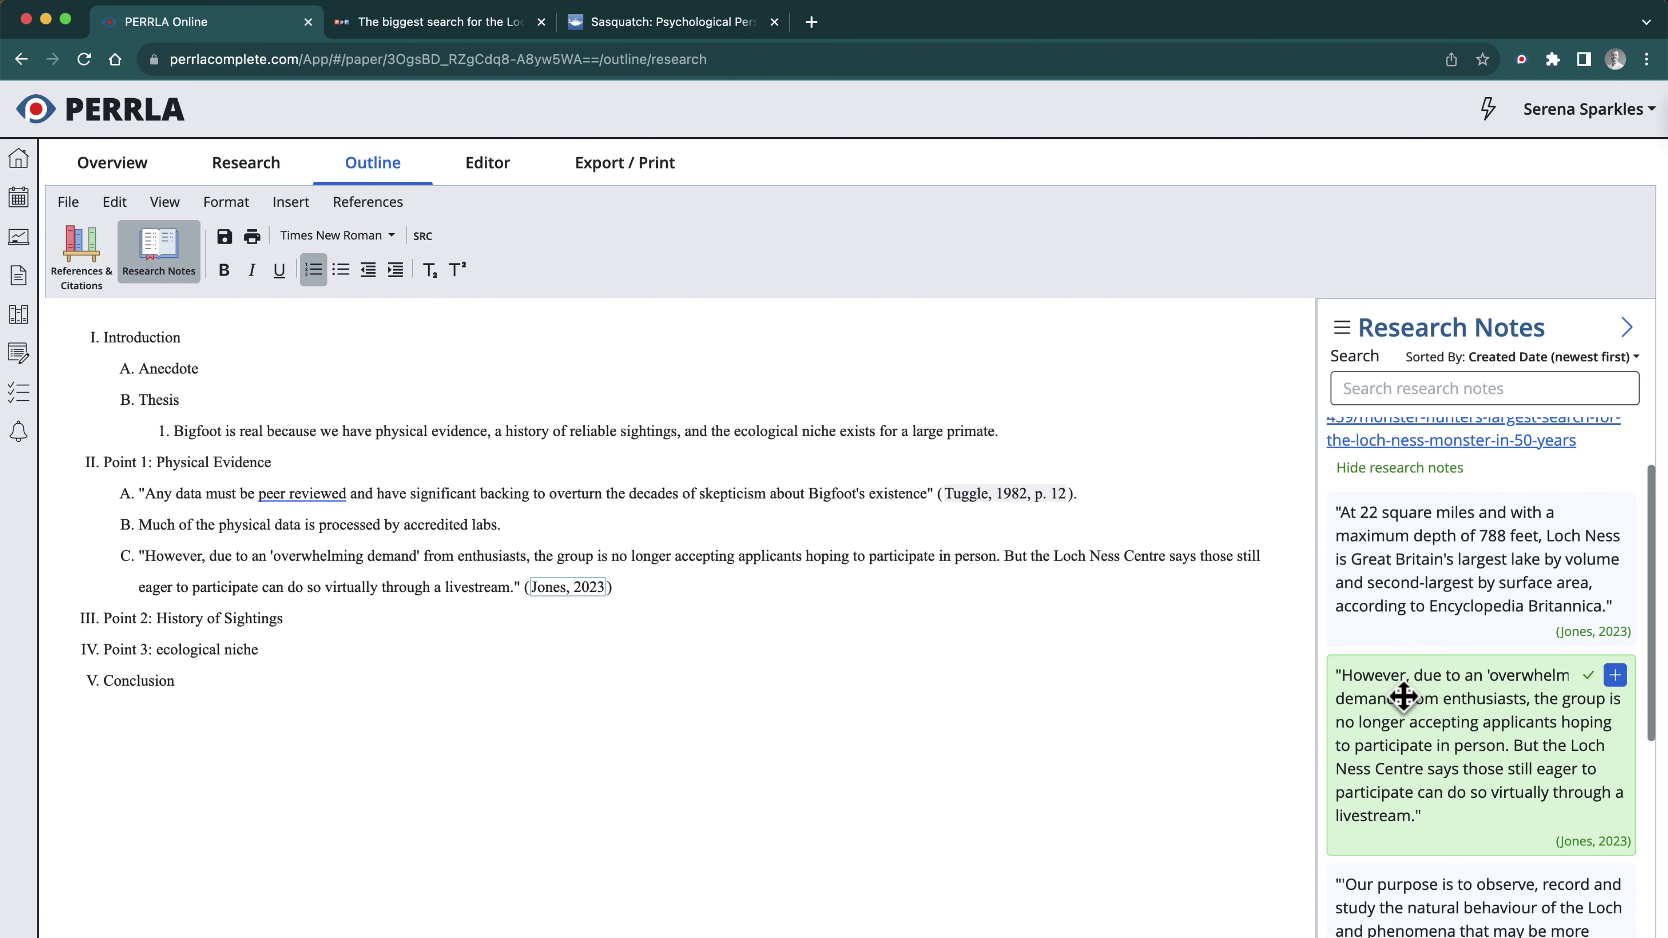
Put a period after the citation of the "overwhelming demand" quotation and delete the one following "livestream"
type(".")
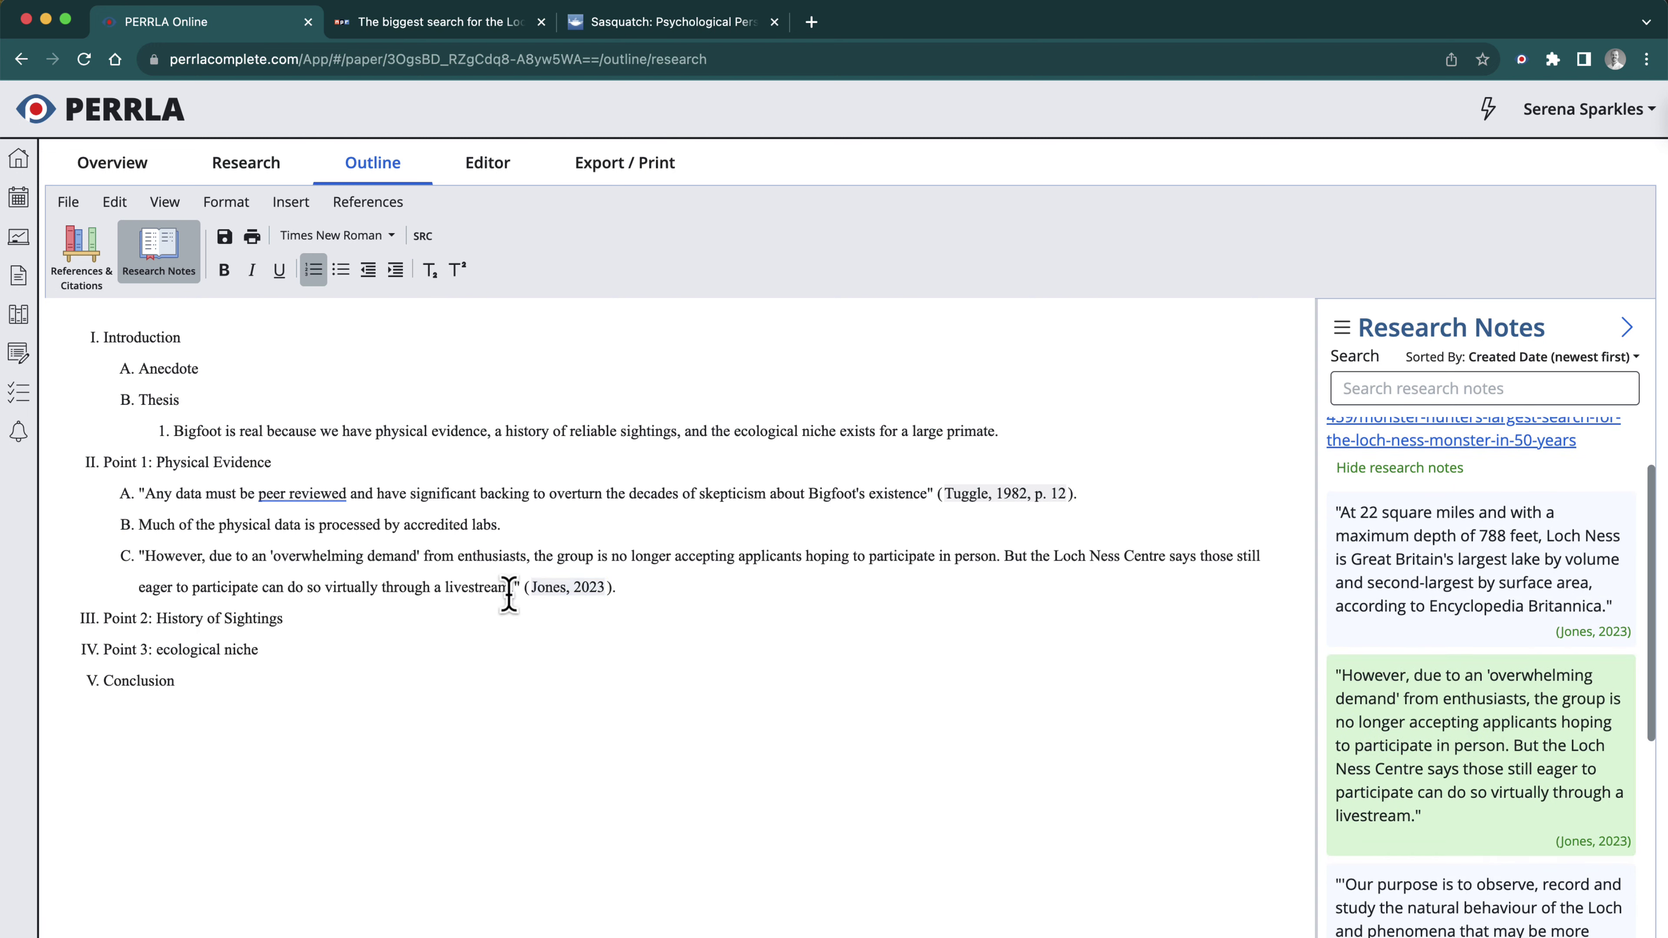
left_click(513, 588)
key("BackSpace")
left_click(635, 596)
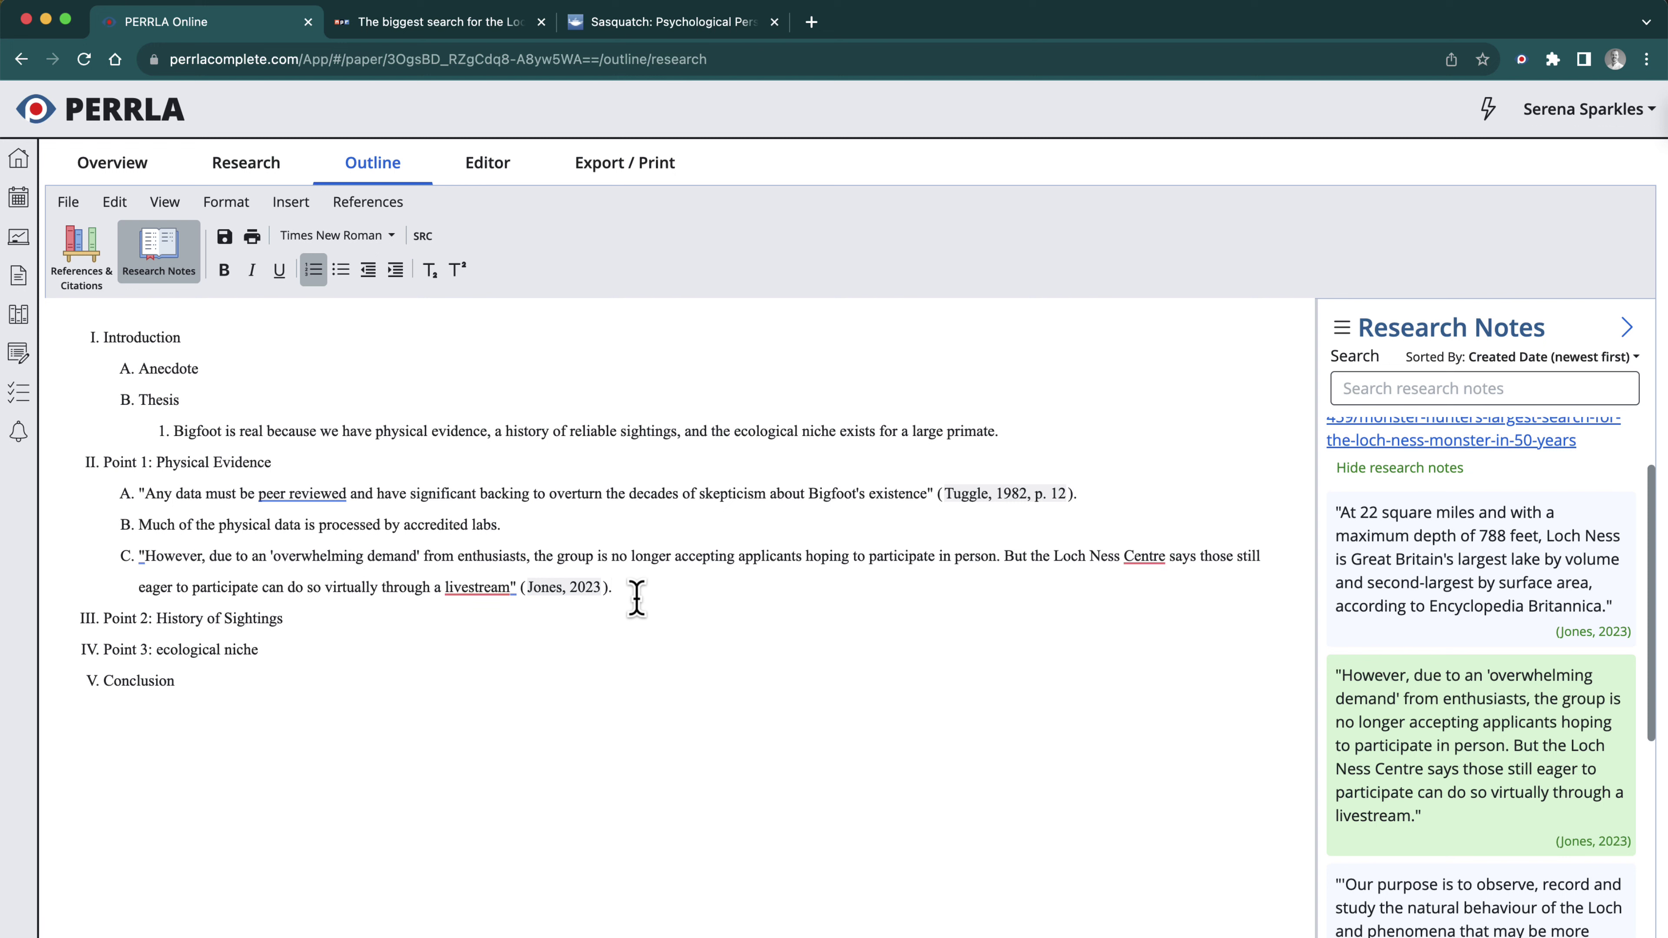
Save the outline with the three items under Point 1
mouse_move(283, 486)
left_click_drag(659, 556, 825, 552)
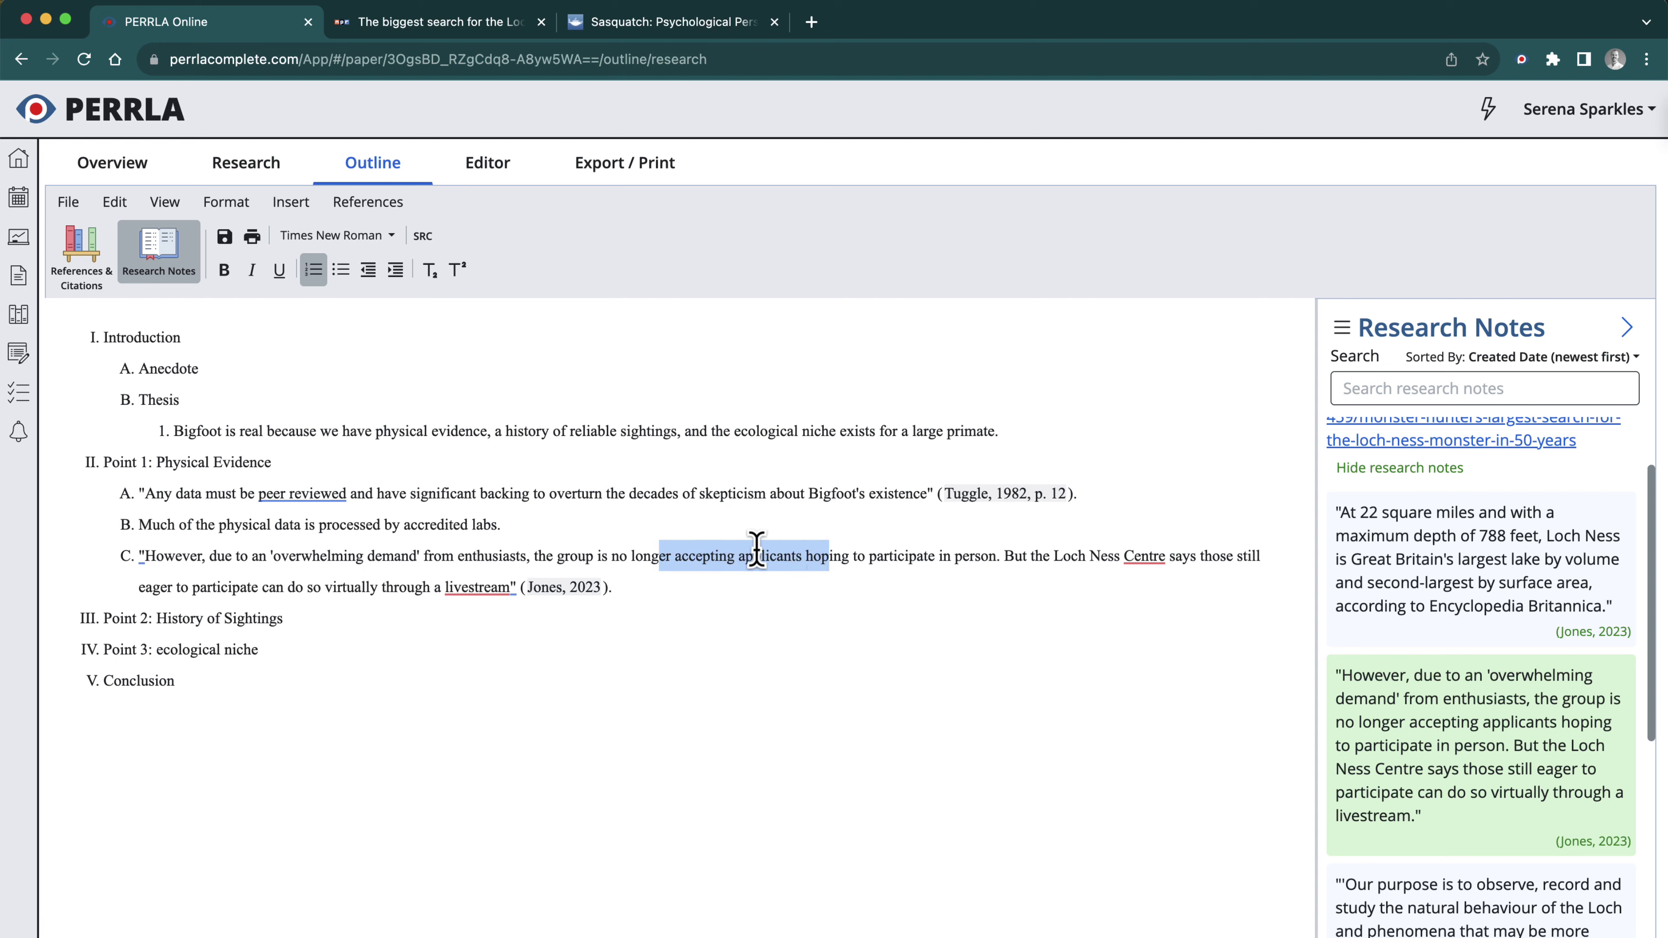
left_click(623, 564)
key("ctrl+s")
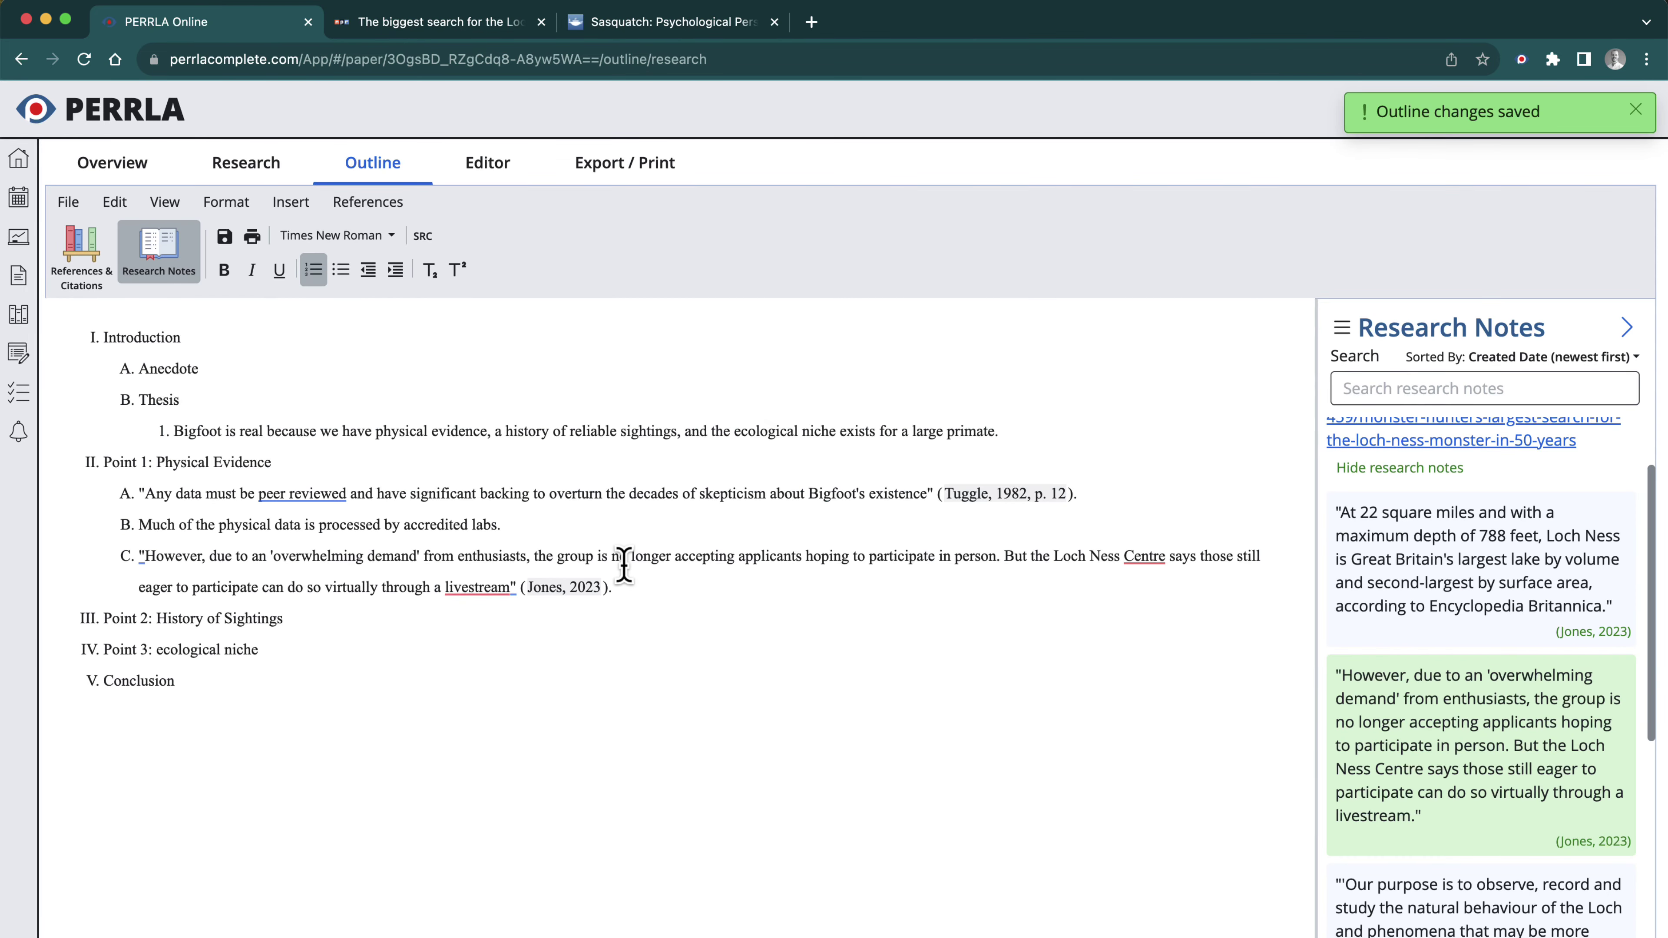
left_click(226, 246)
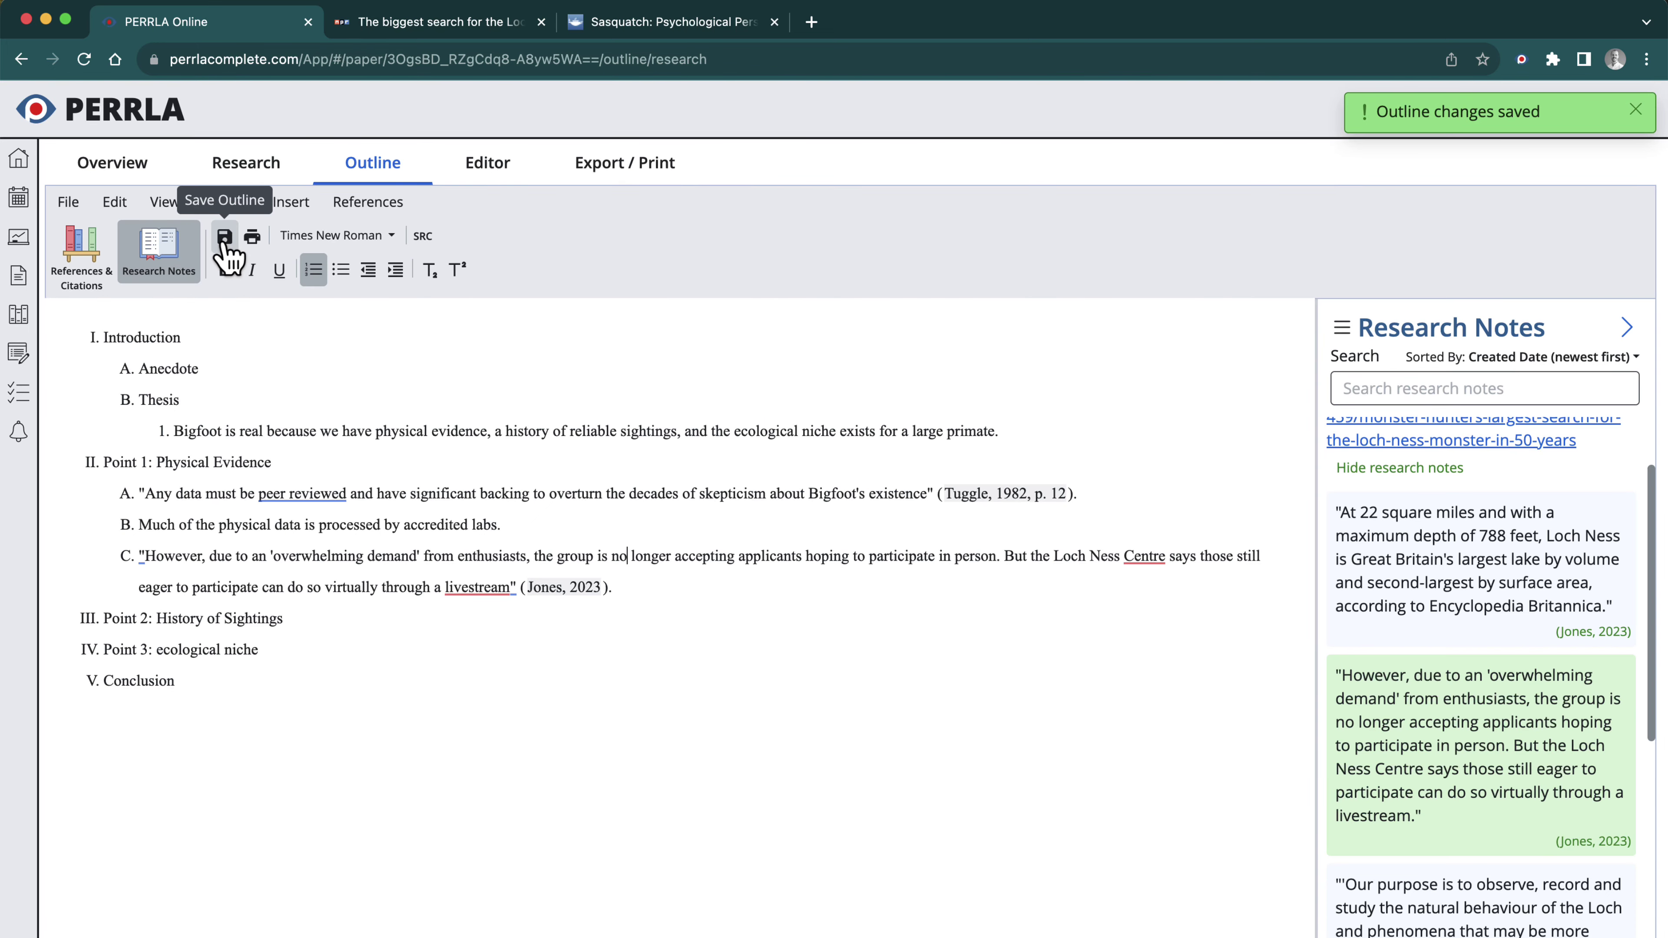
Open the paper in the editor at its body text and display the outline rows alongside it
left_click(497, 180)
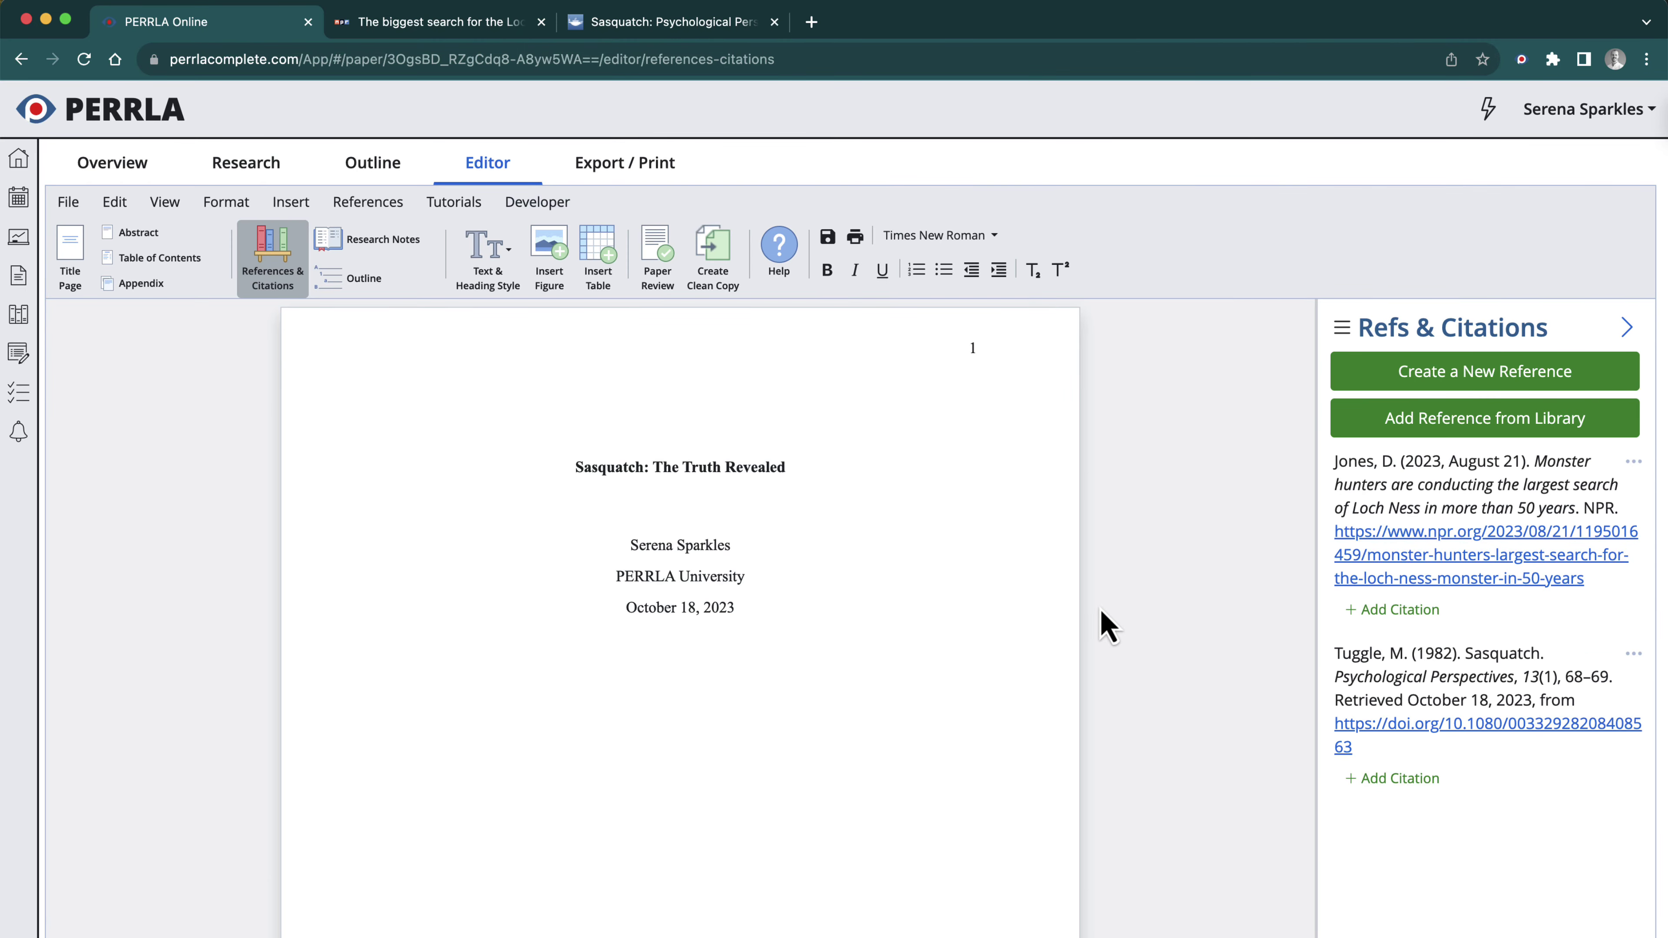
scroll(1100, 617, "down", 10)
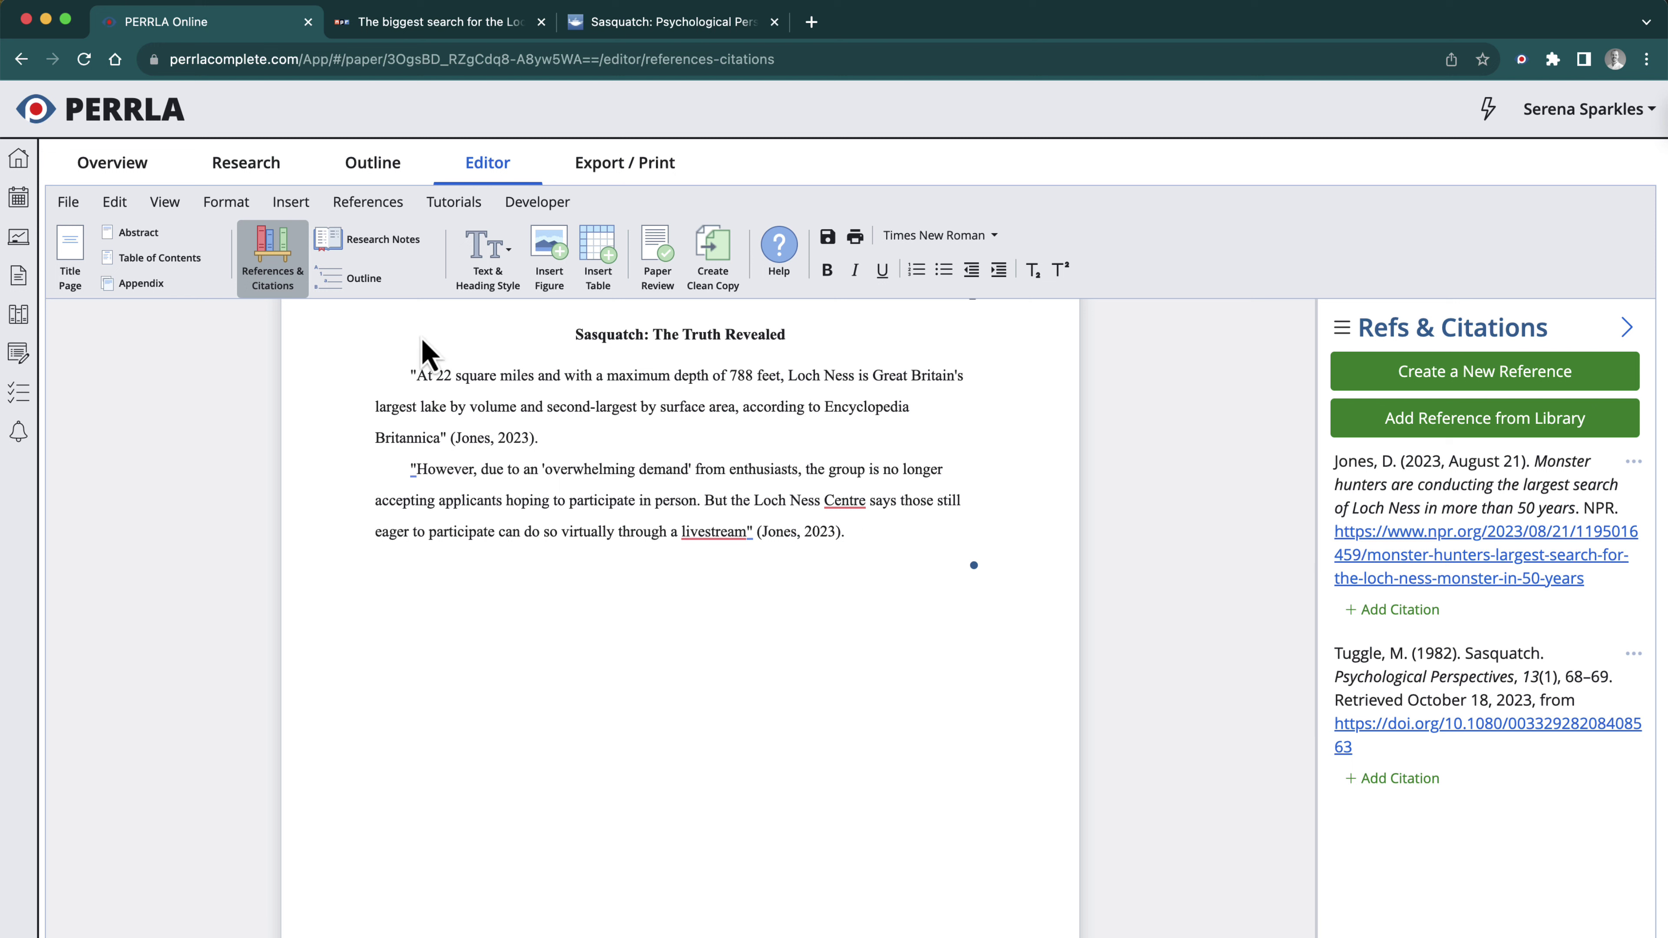
left_click(426, 296)
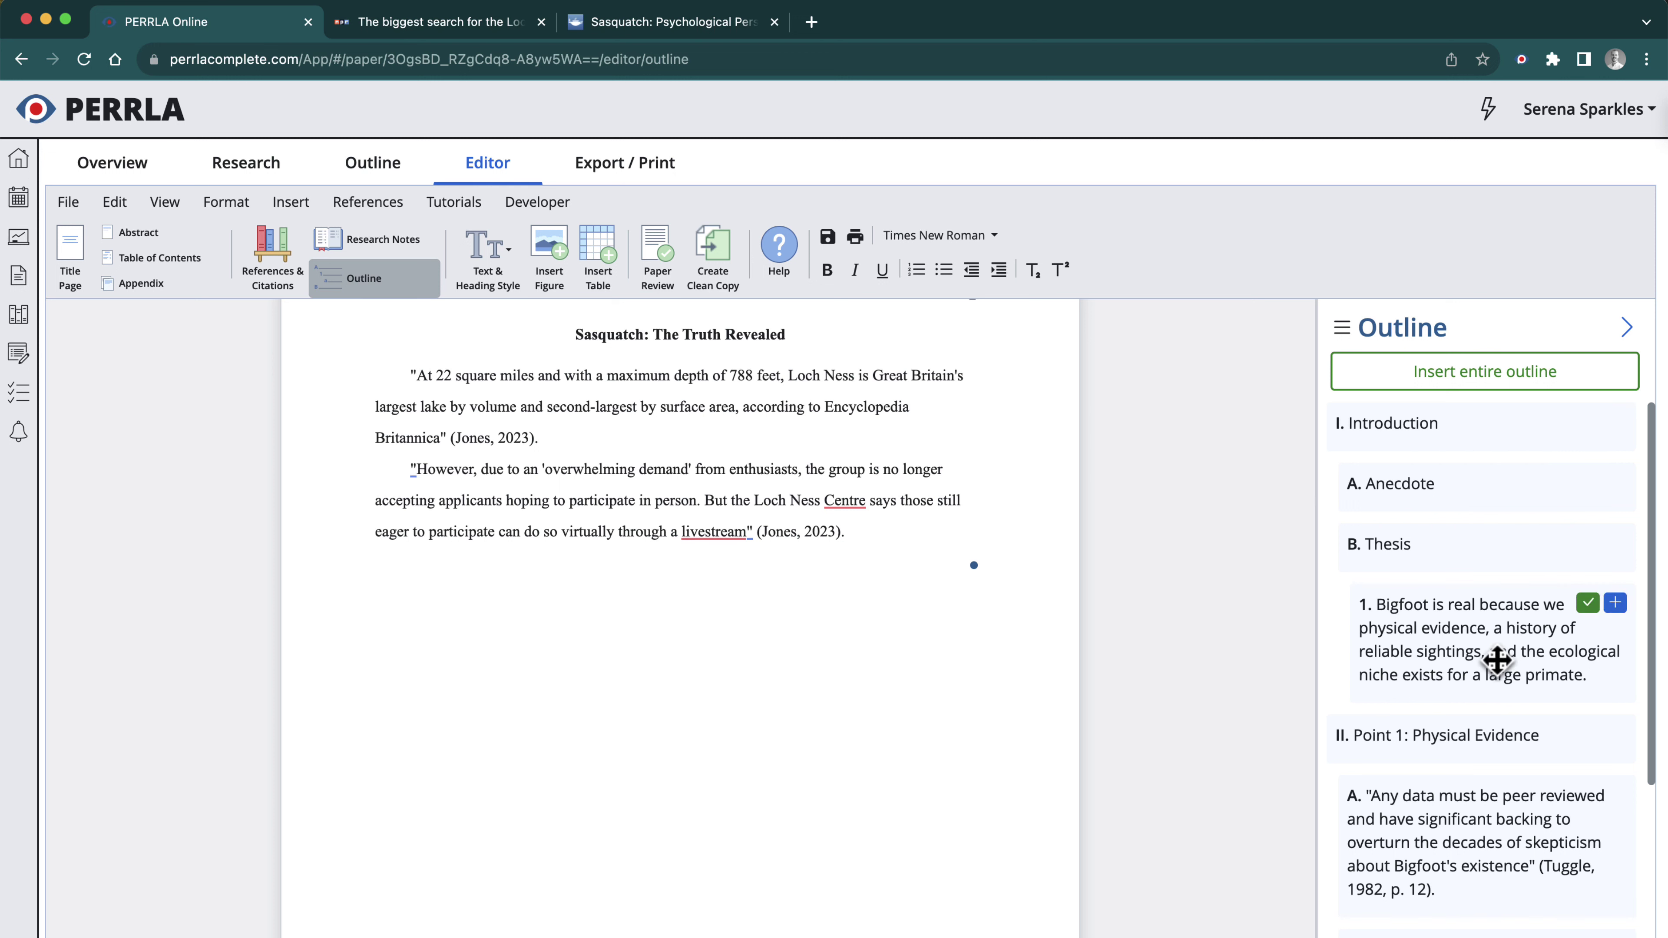
scroll(1504, 785, "down", 3)
scroll(1503, 786, "down", 2)
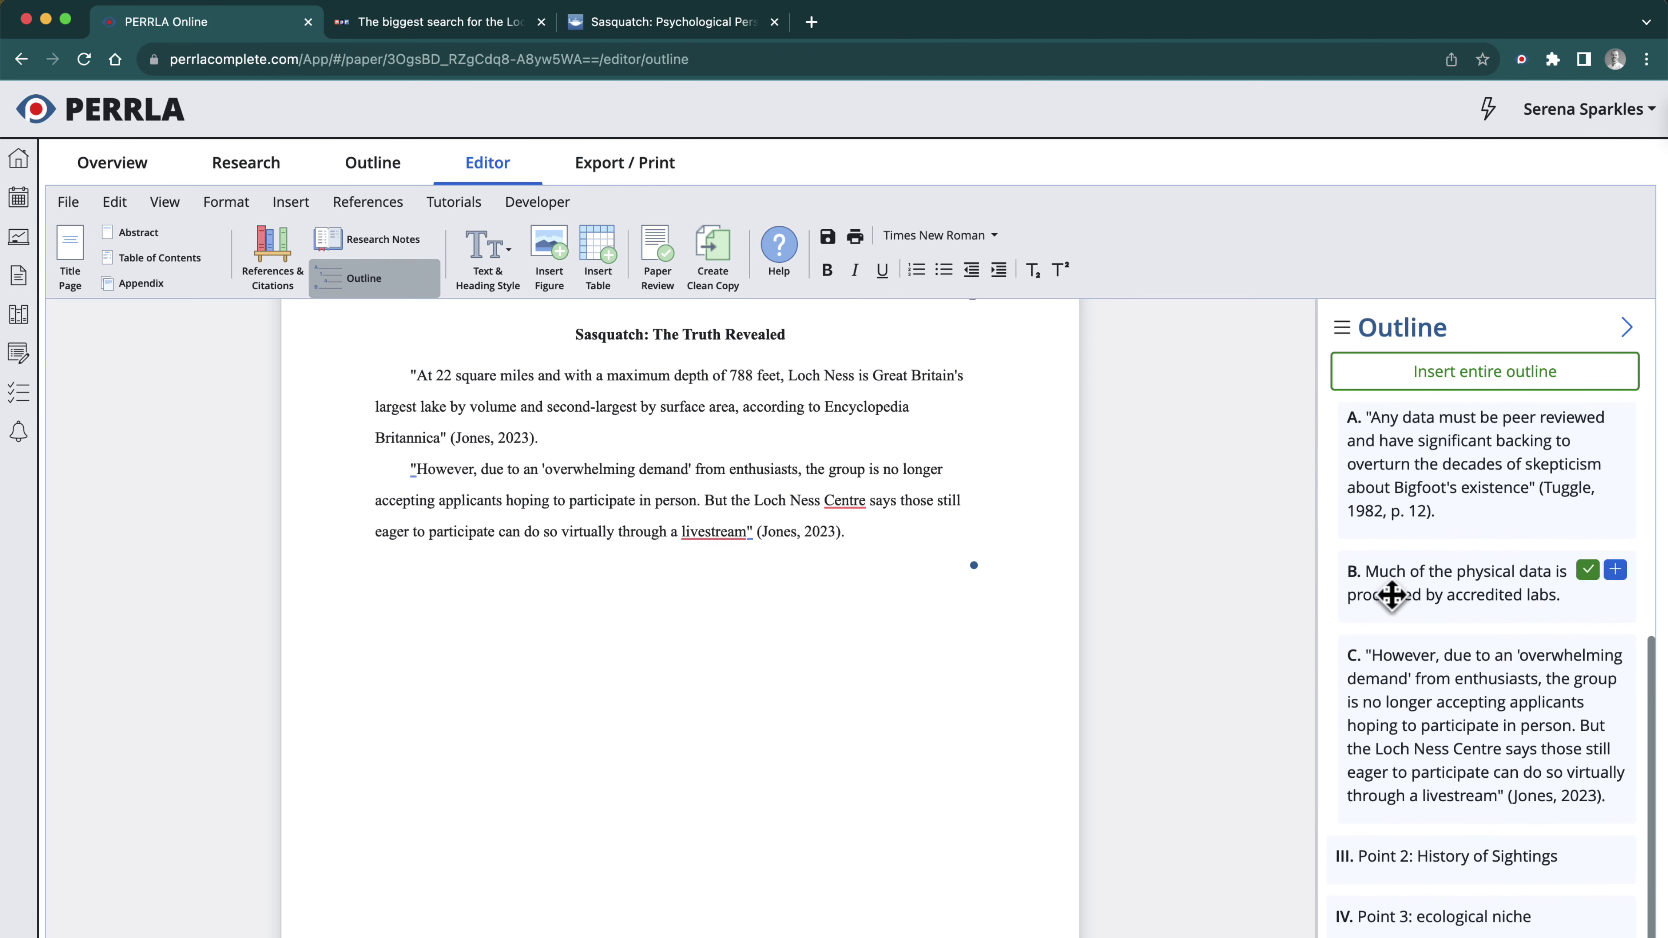
mouse_move(1572, 583)
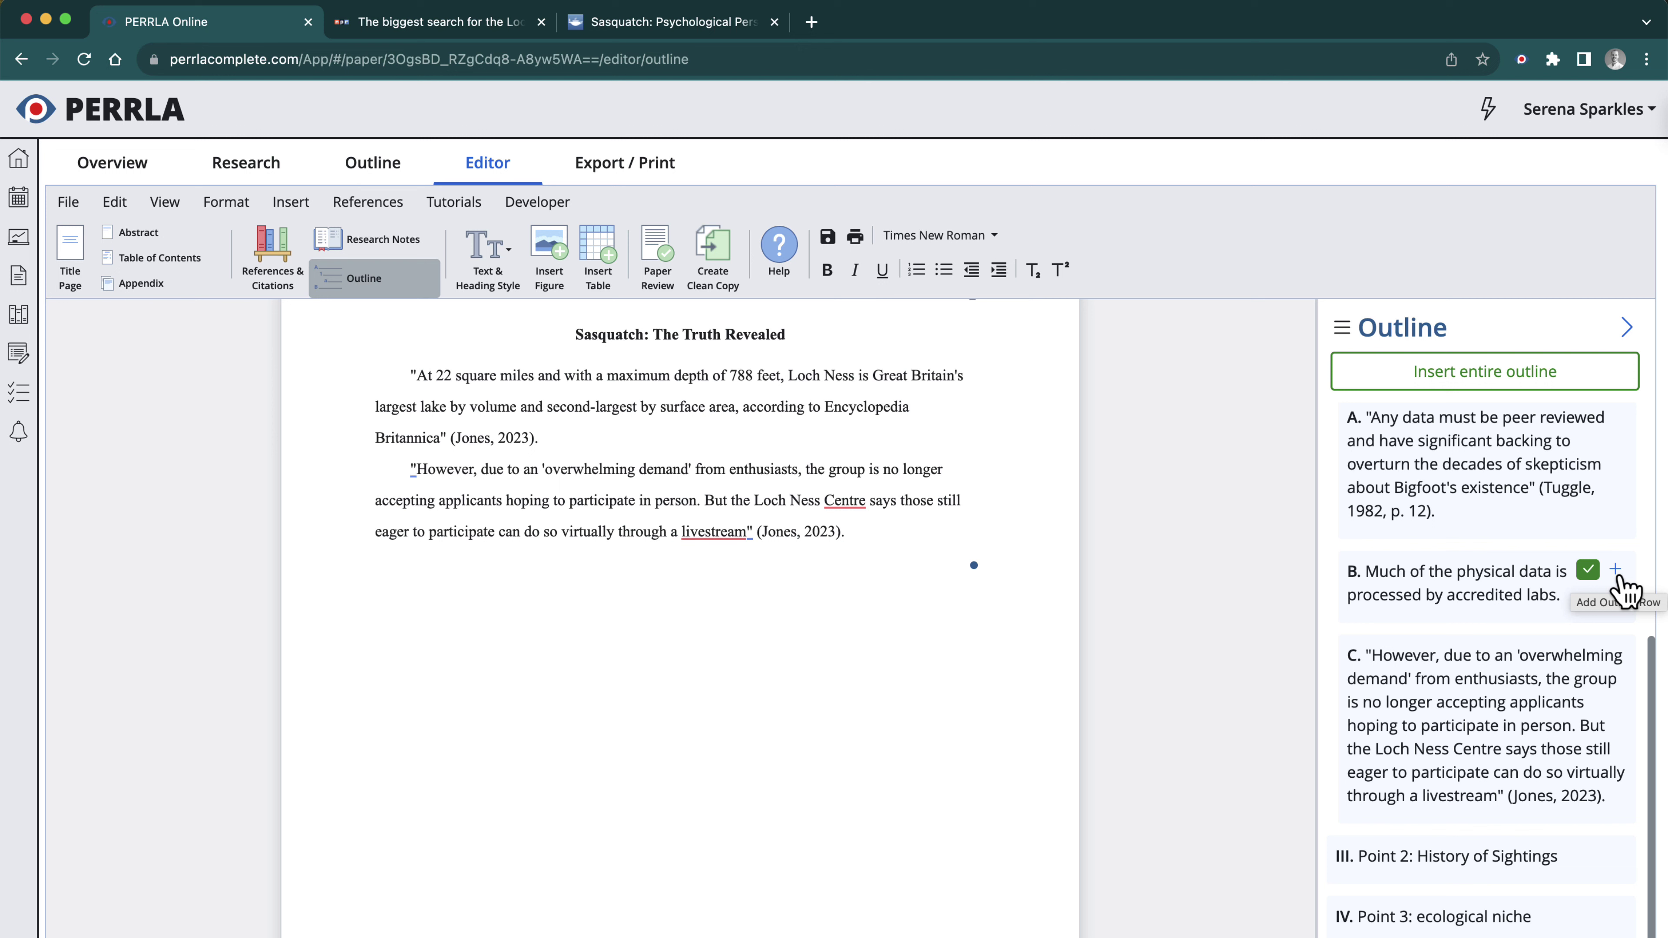
scroll(1625, 588, "up", 5)
Add a blank paragraph after the last quotation in the paper's body
left_click(748, 563)
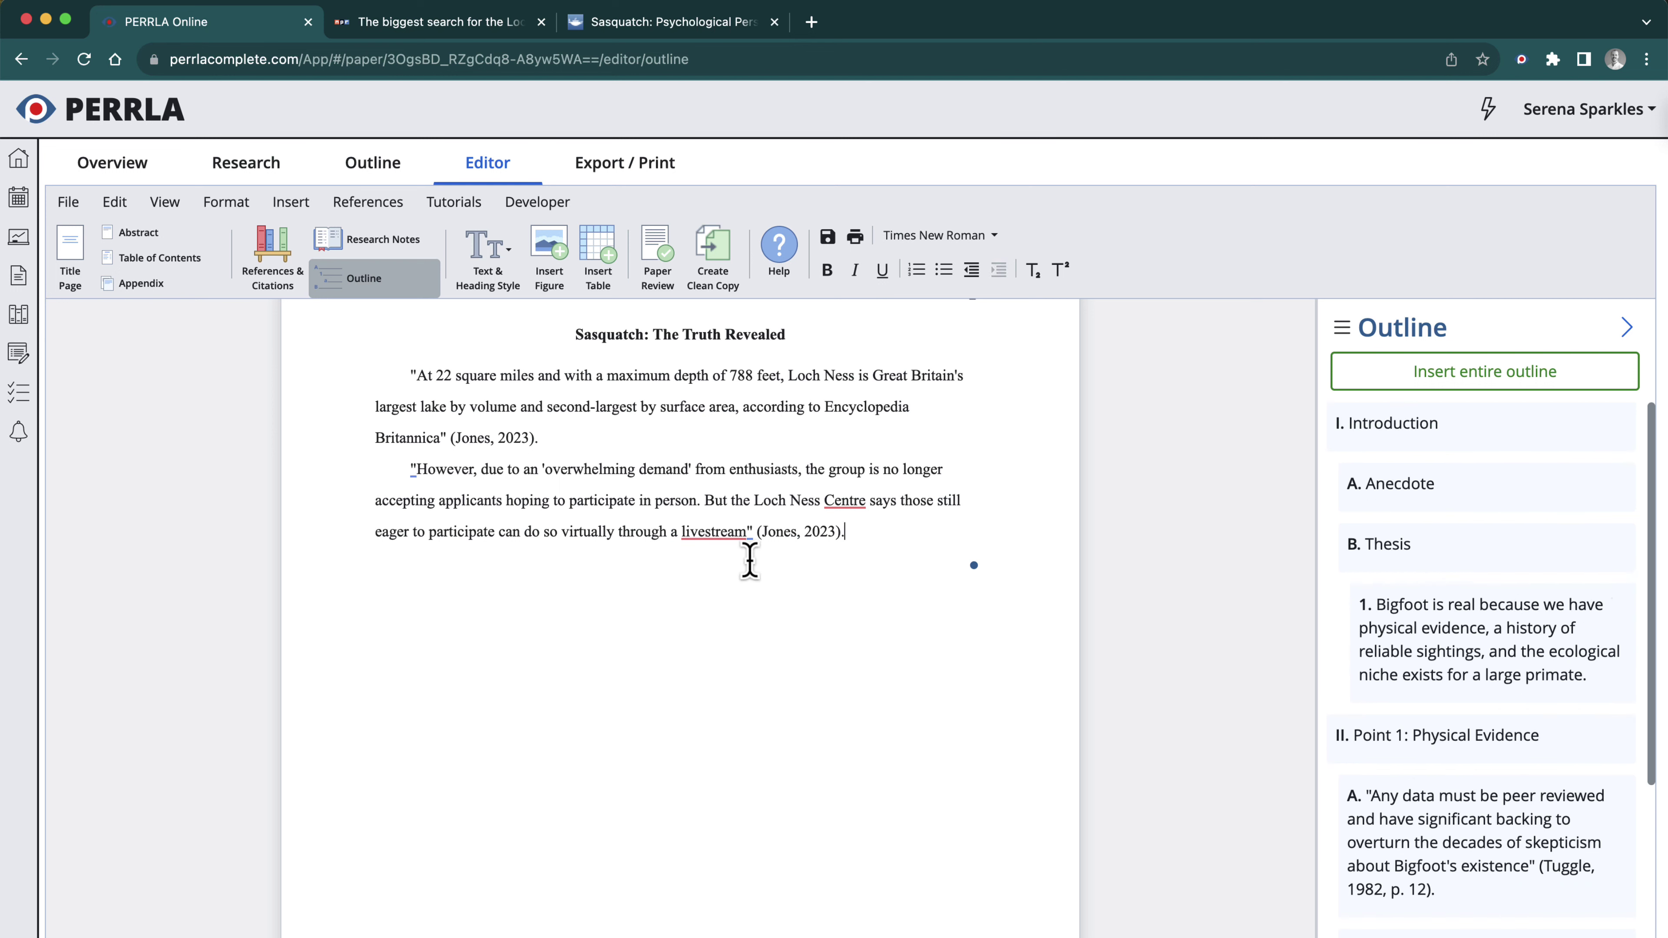
key("Return")
scroll(544, 579, "down", 1)
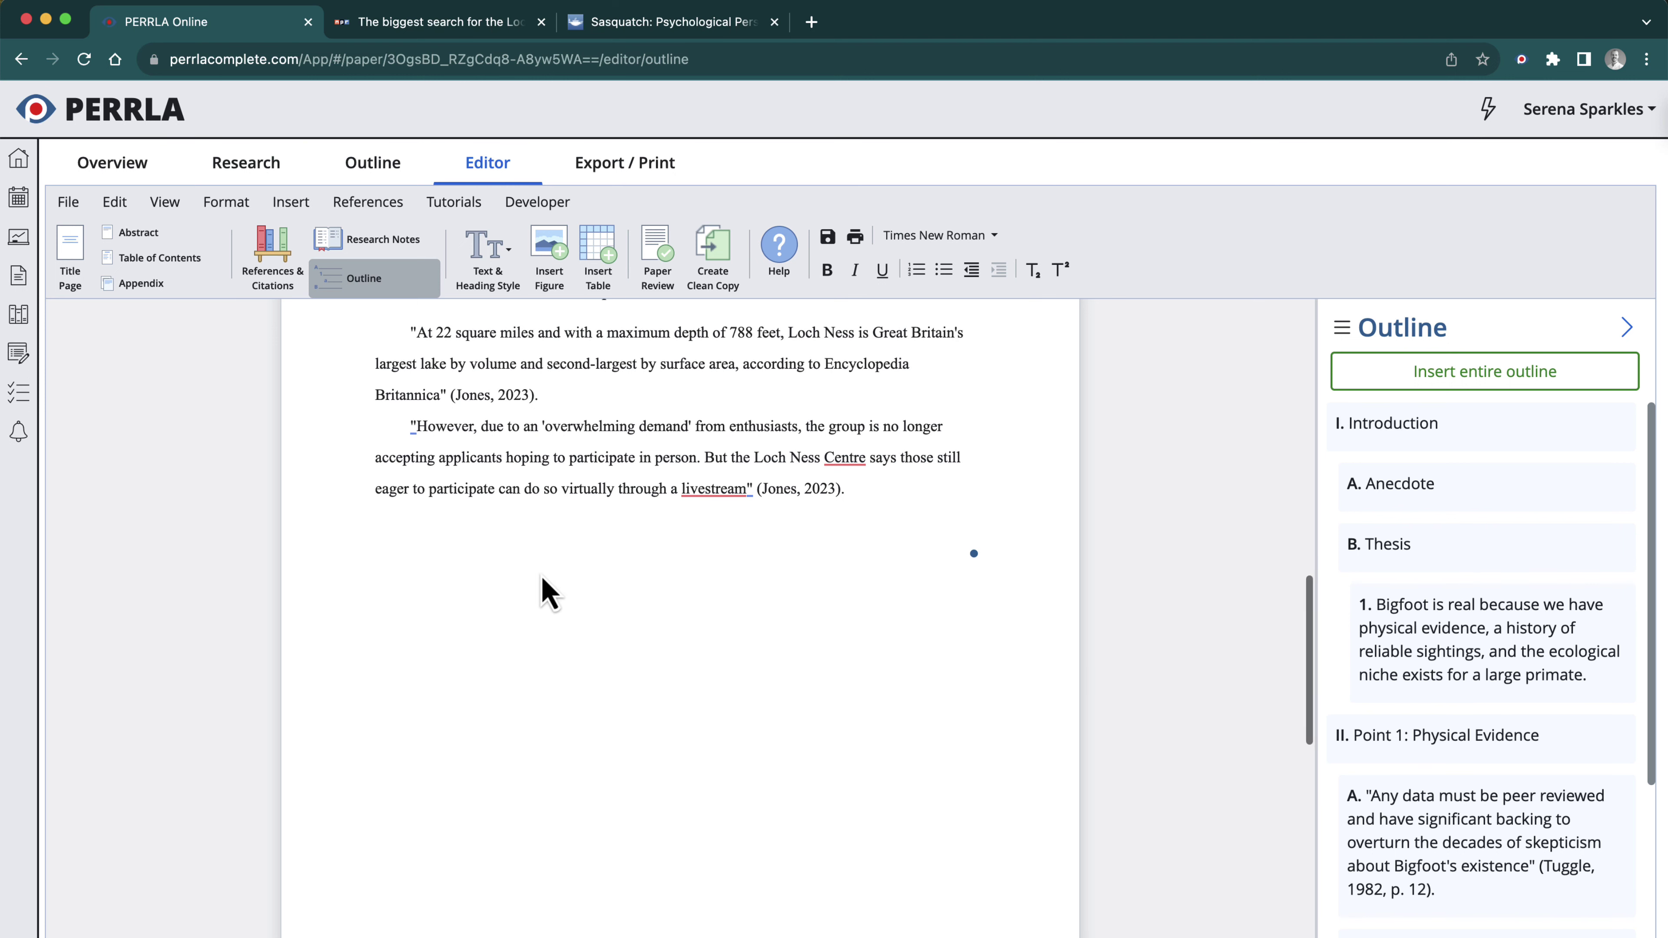
scroll(543, 577, "up", 1)
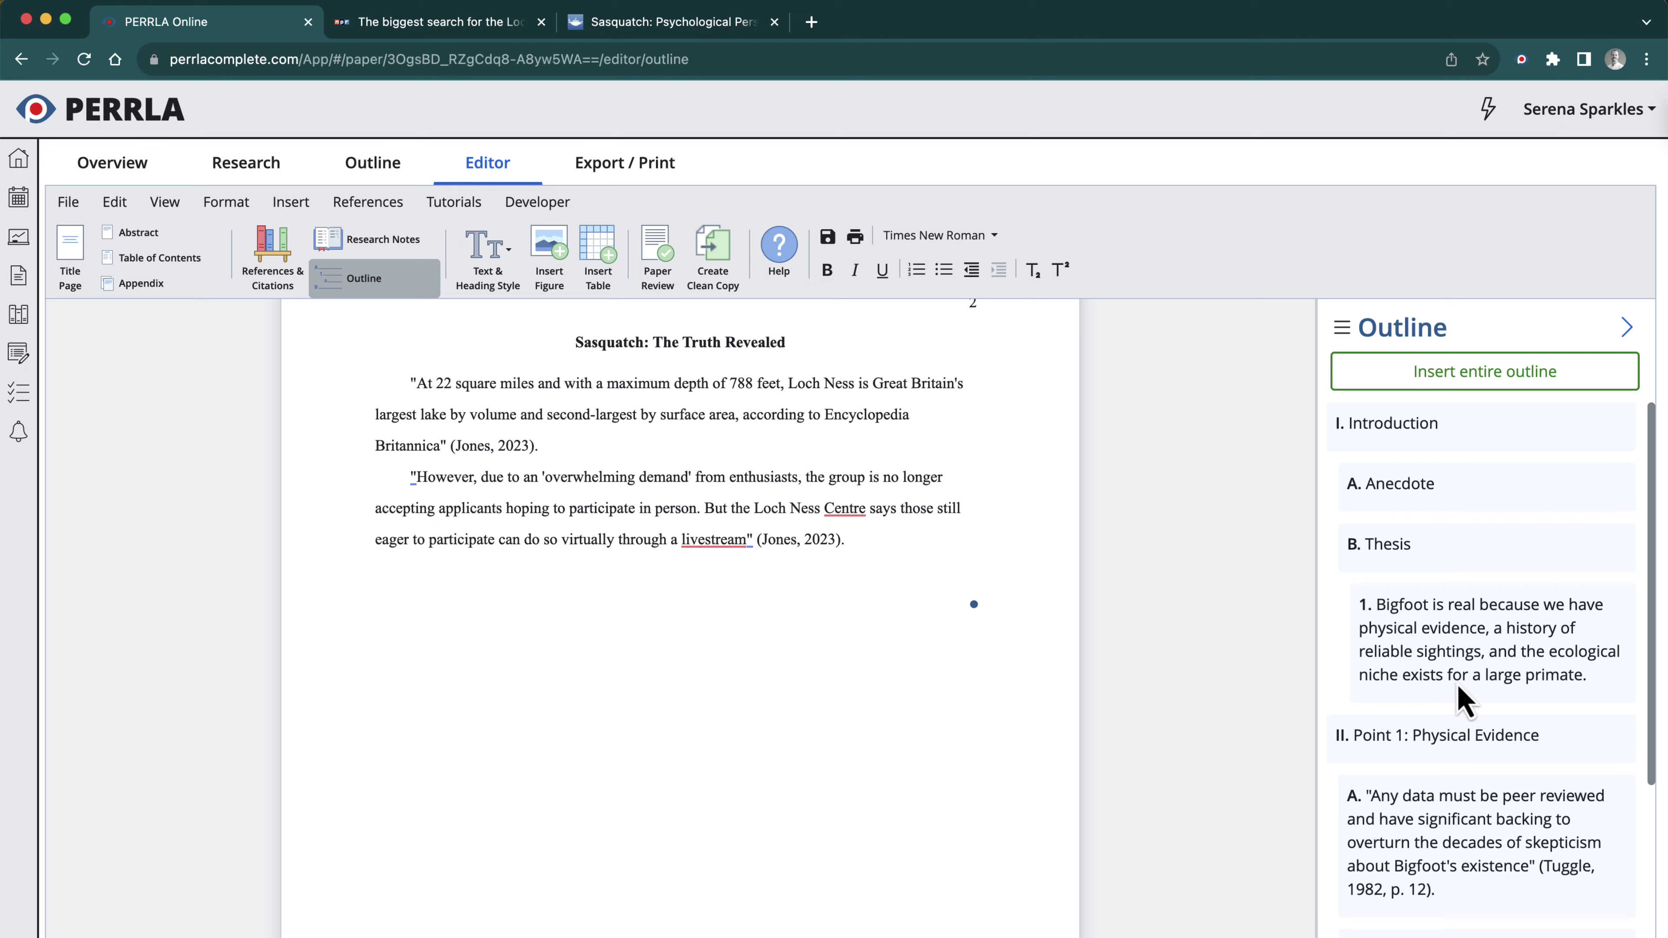
Insert the outline's thesis sentence "Bigfoot is real because we have physical evidence..." at the start of the paper's first paragraph
mouse_move(1420, 737)
left_click(405, 382)
mouse_move(1630, 653)
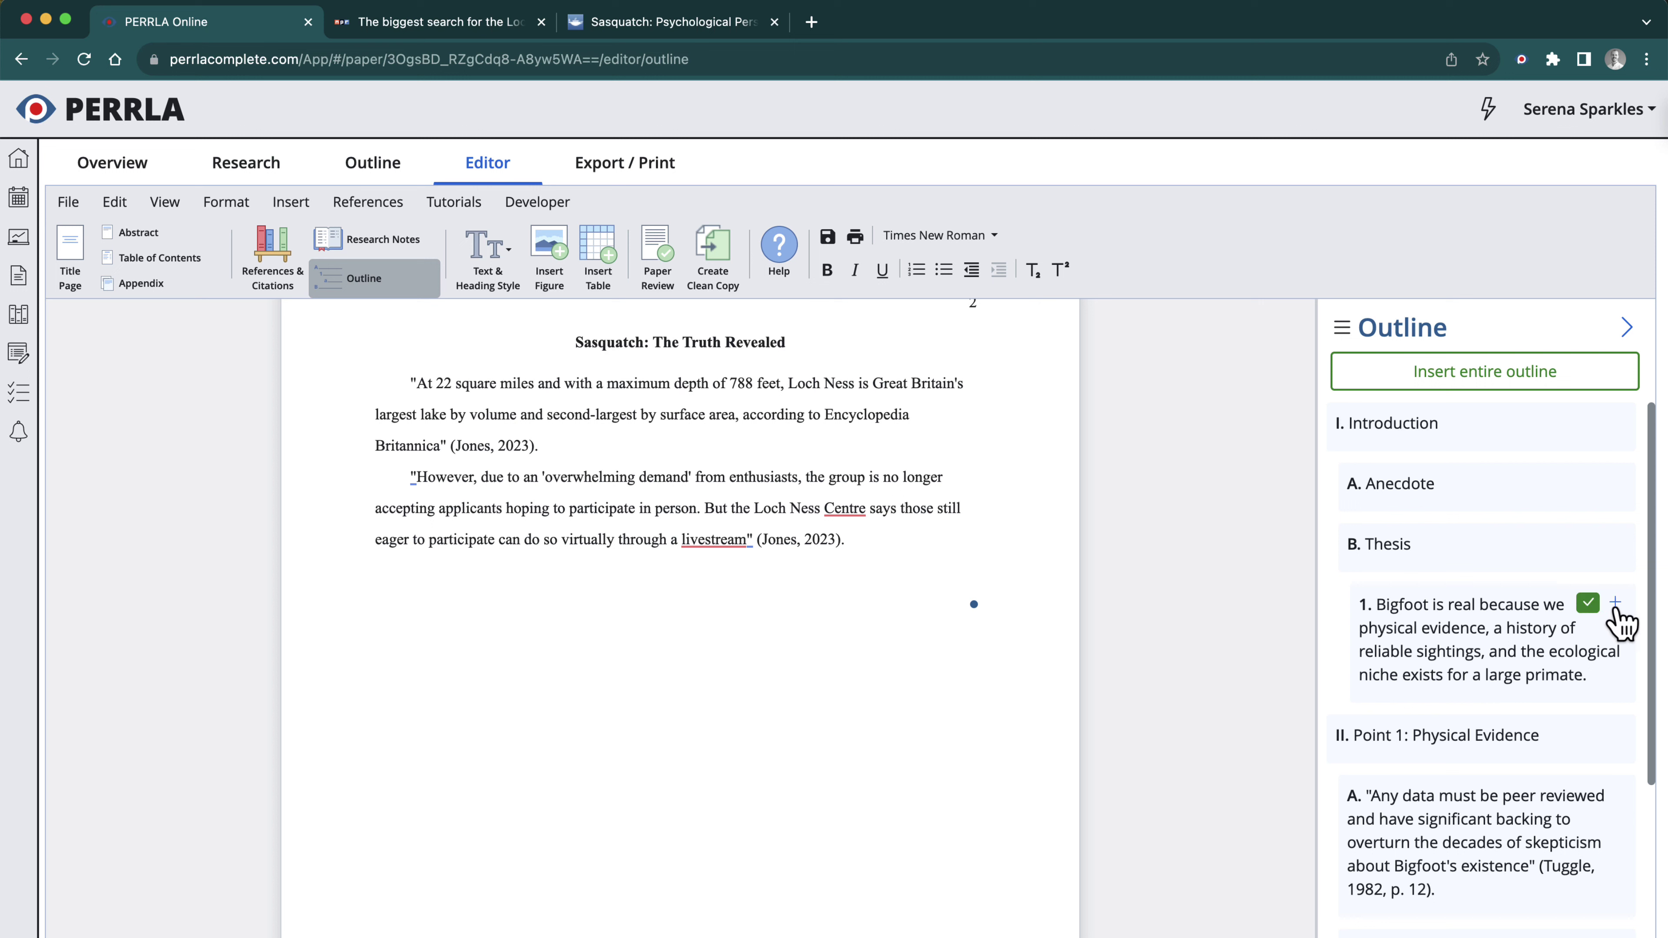
left_click(1615, 602)
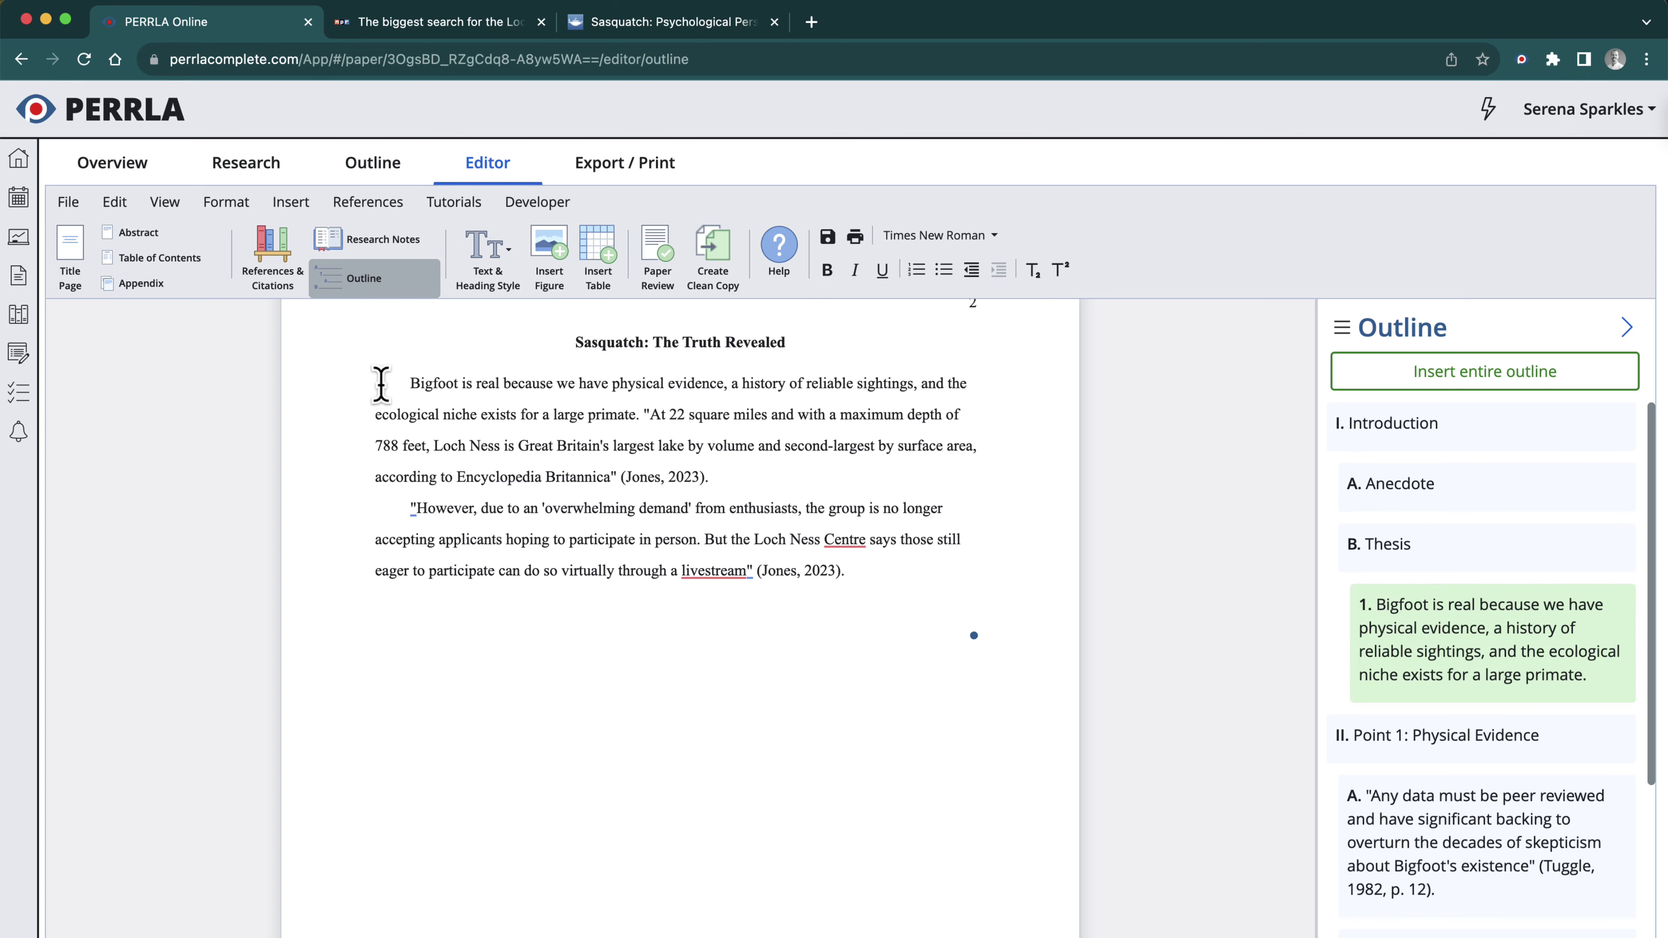
left_click_drag(381, 385, 656, 418)
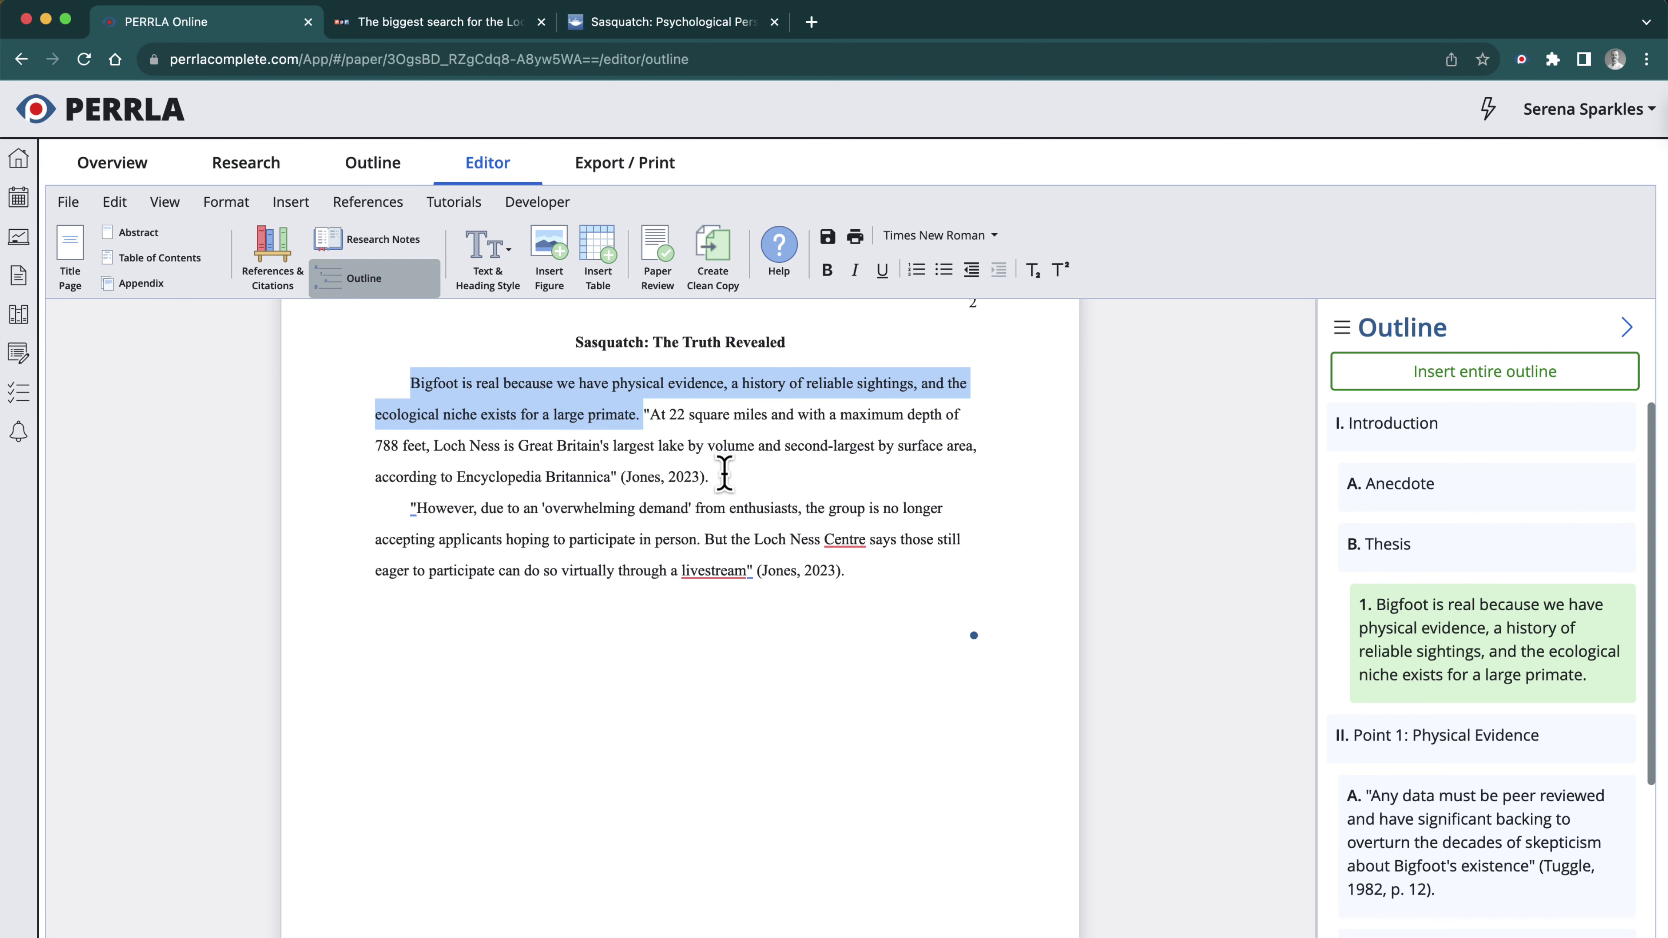
left_click(643, 415)
Mark the outline's Introduction, Anecdote and Thesis rows as used
mouse_move(1457, 672)
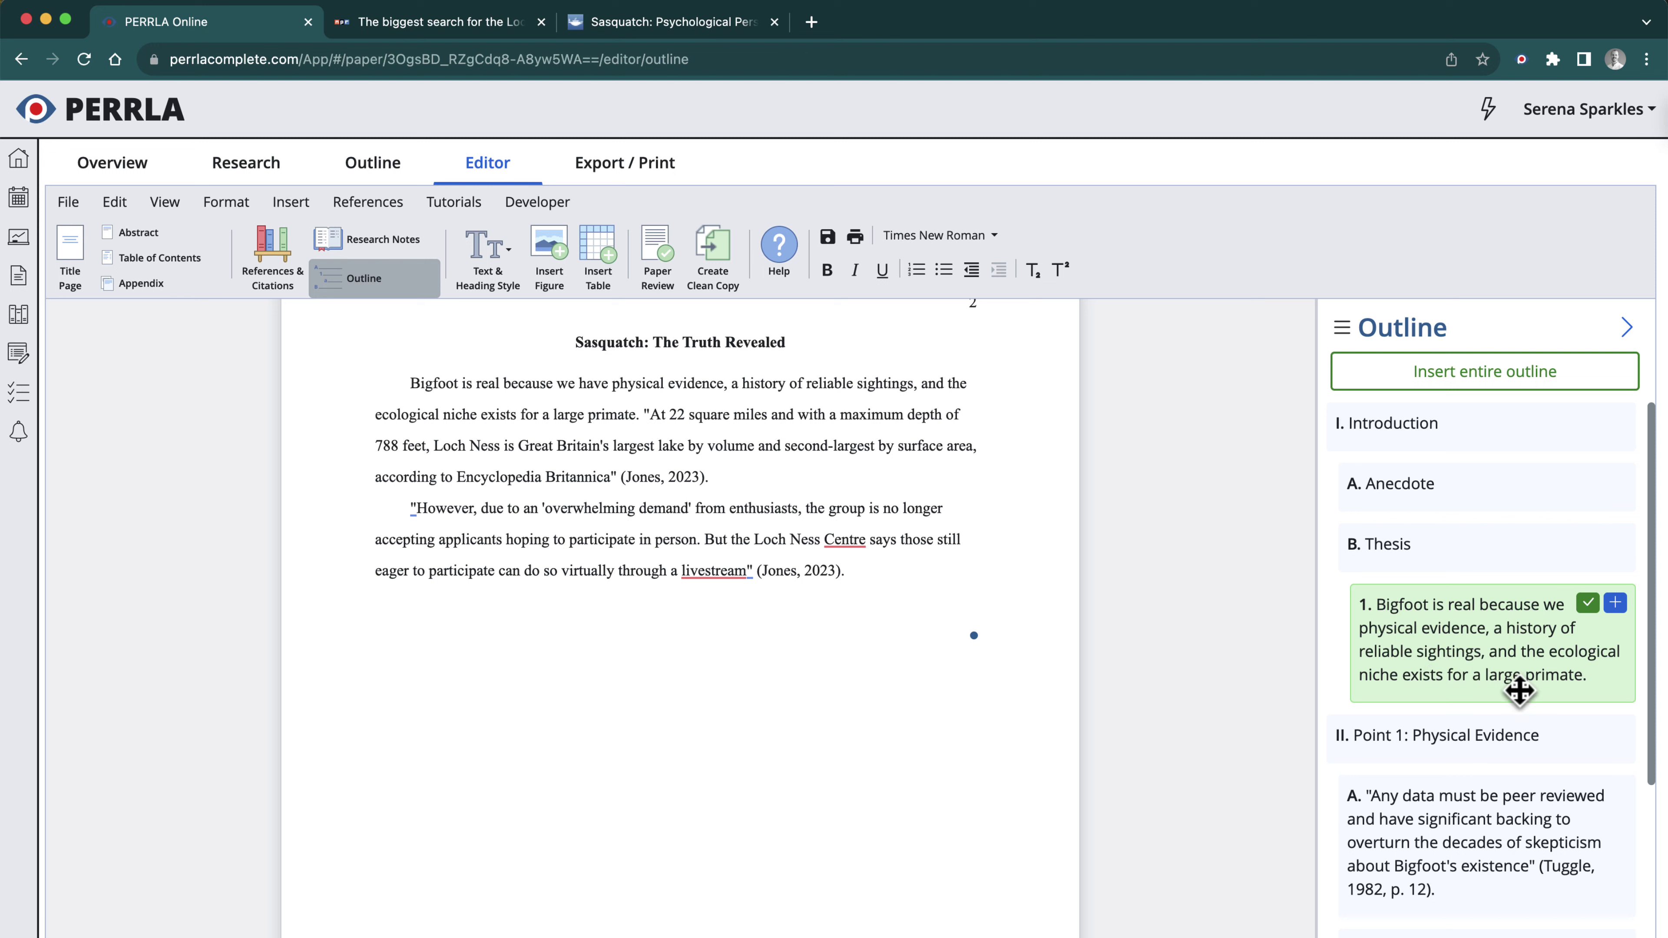
left_click(1588, 544)
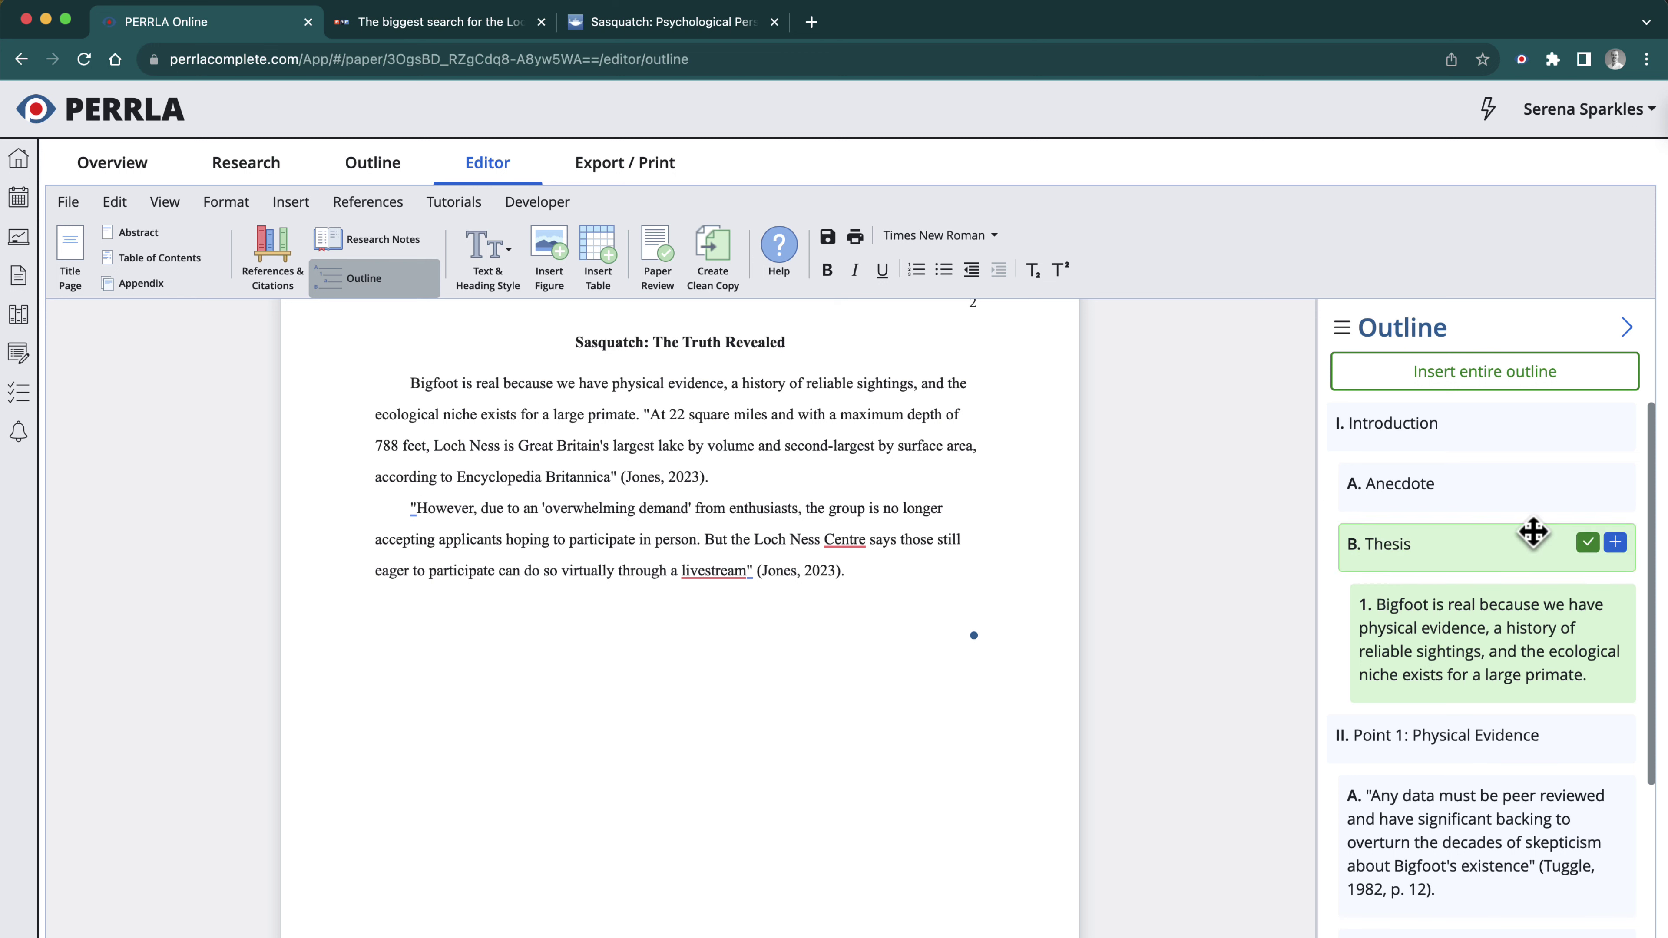
left_click(1588, 421)
left_click(1588, 484)
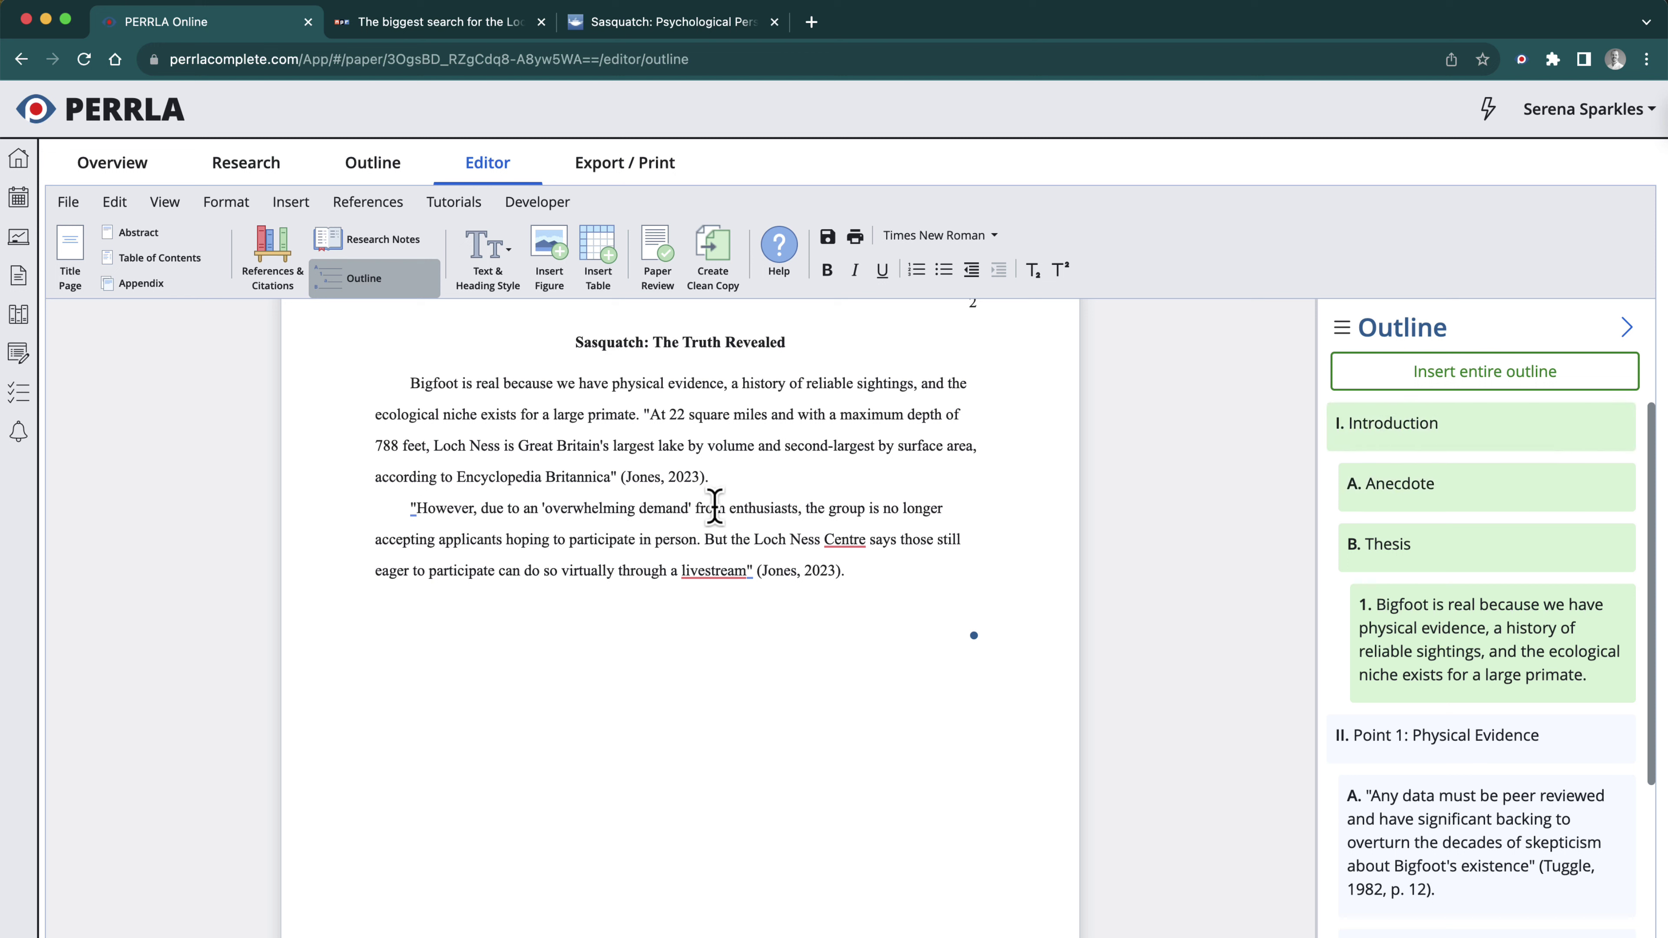
Insert Point 1's row B and then its row A into a new paragraph after the last quotation in the paper
left_click(847, 569)
key("Return")
scroll(1441, 746, "down", 5)
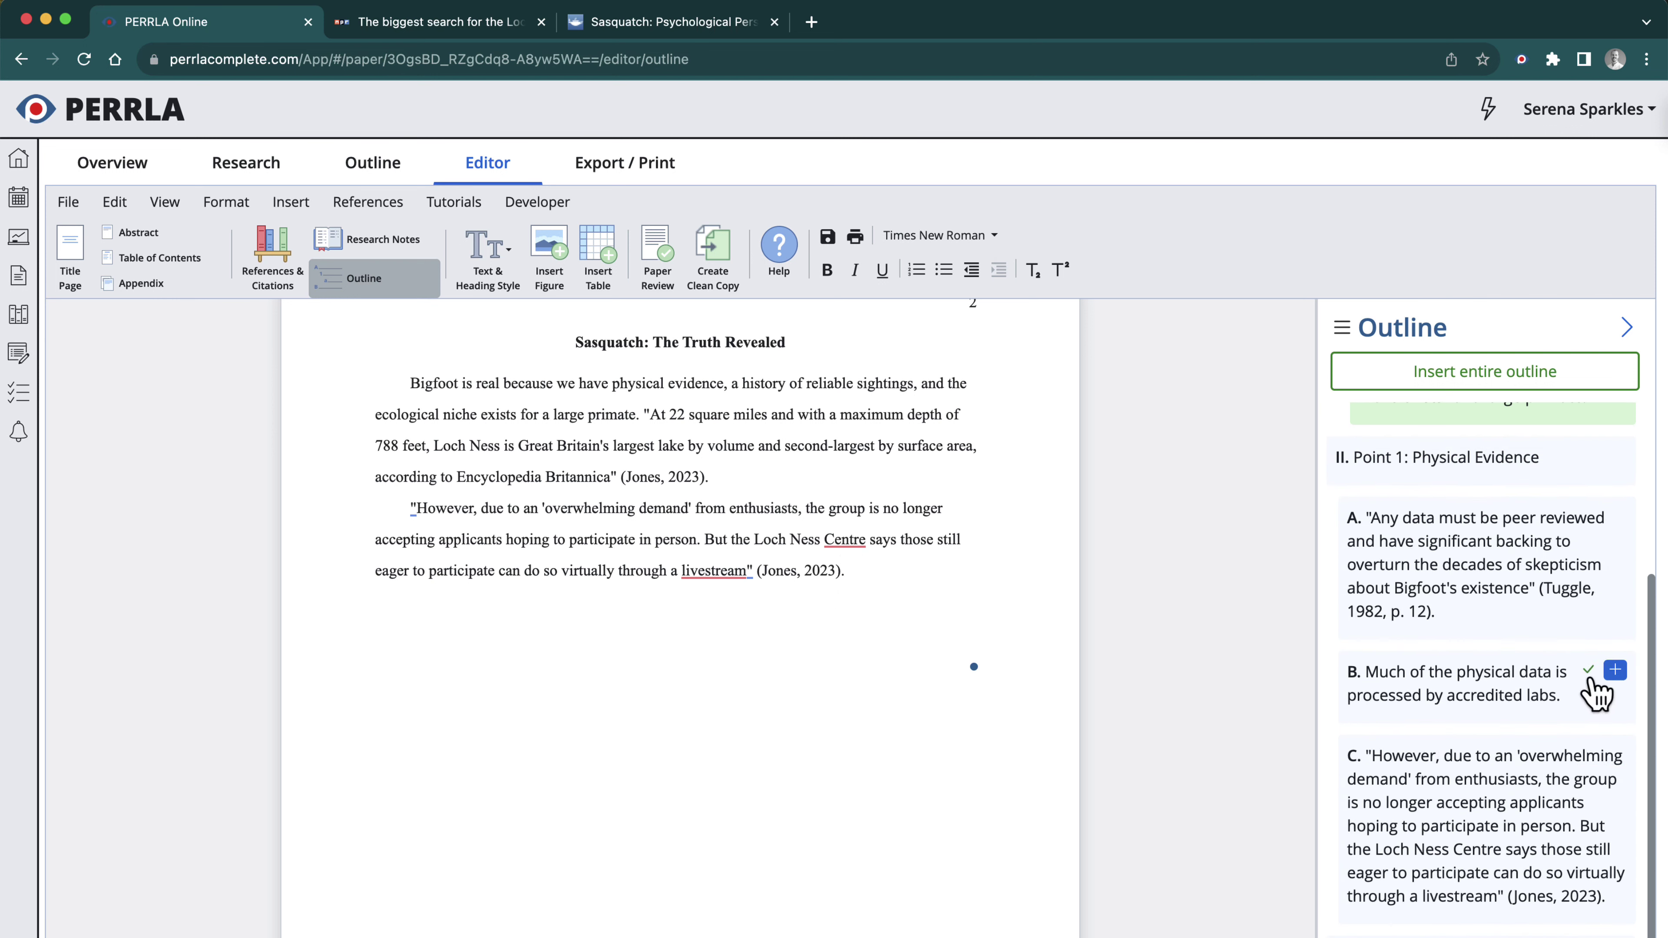
left_click(1617, 672)
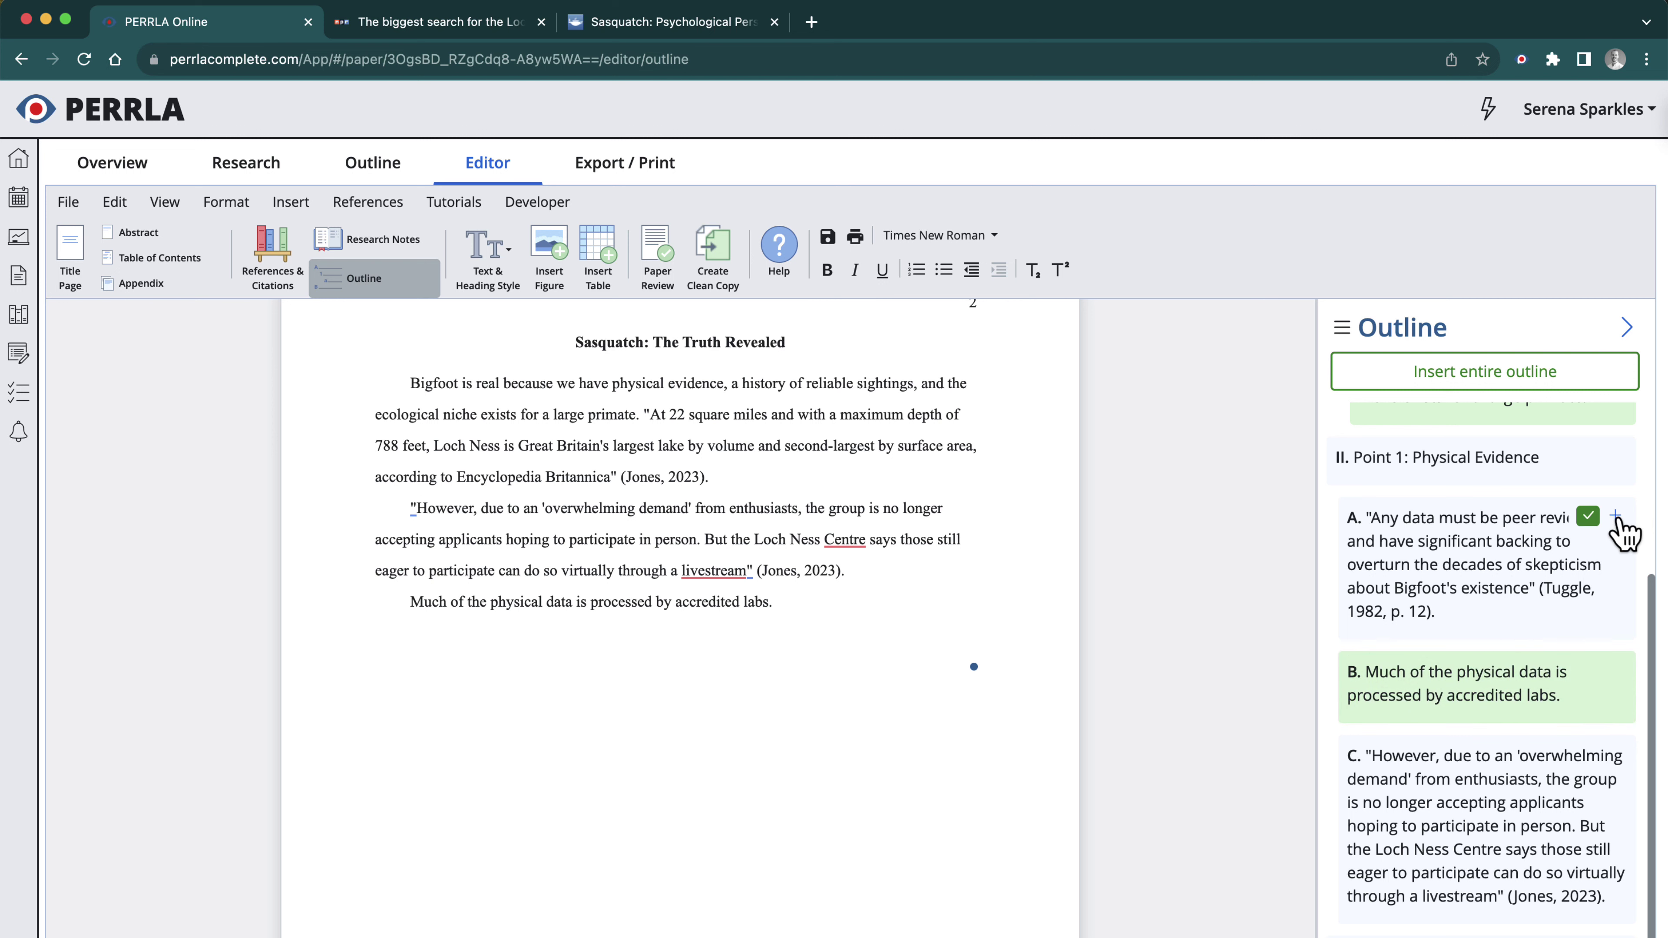
left_click(1616, 518)
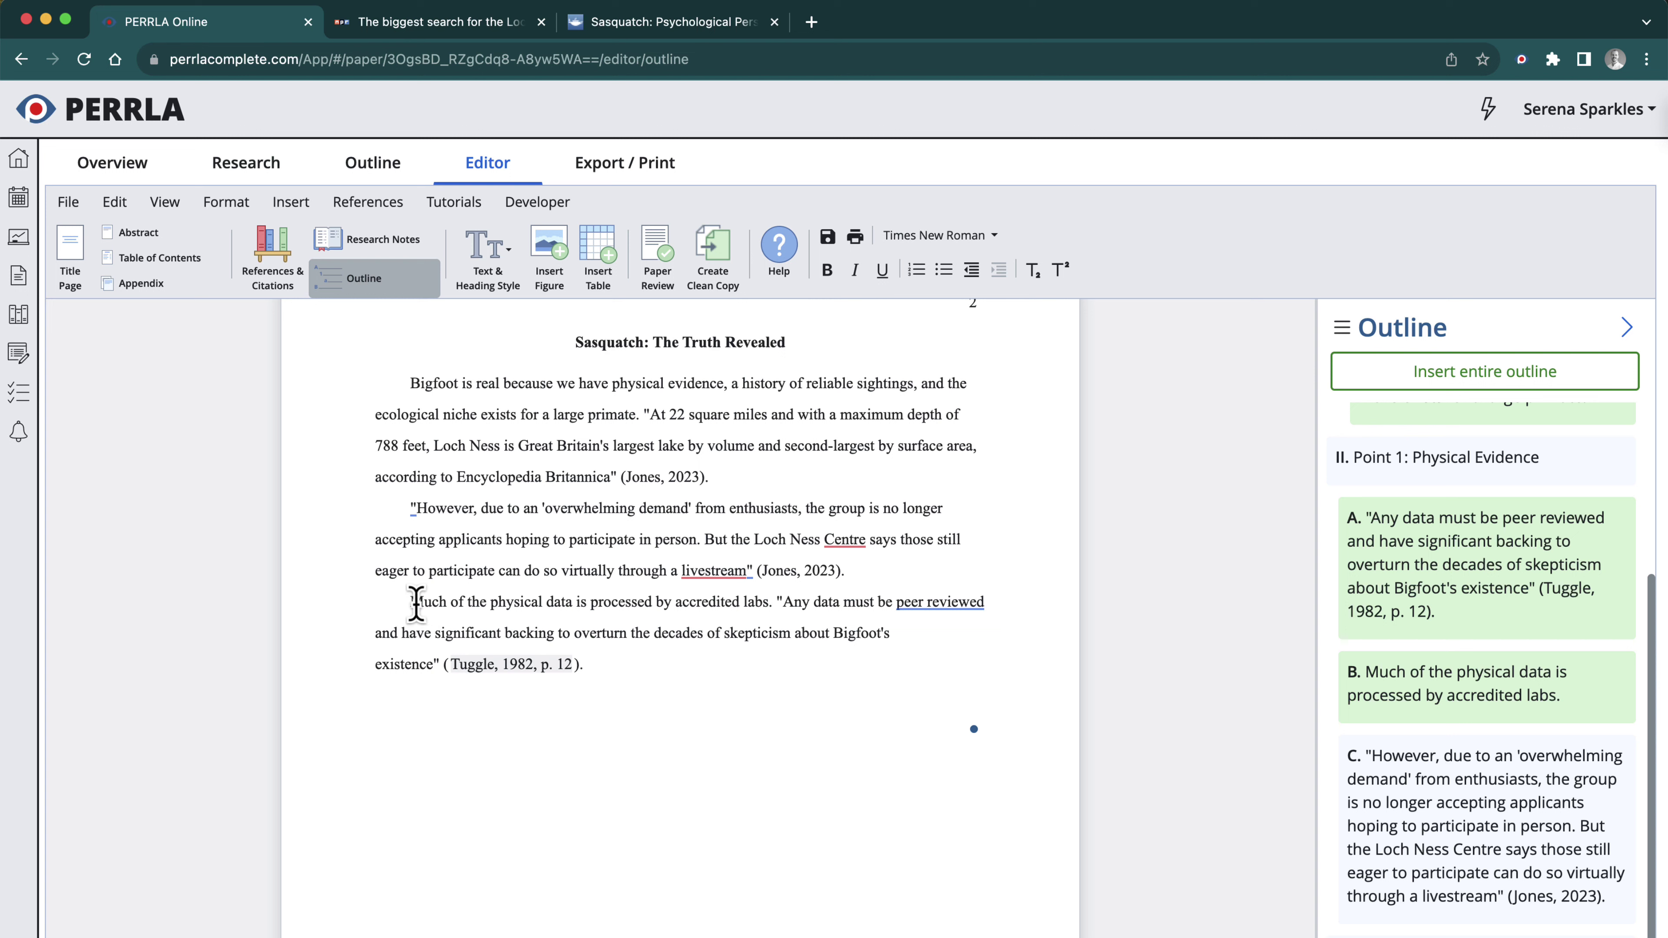
Insert Point 1's row C, the "overwhelming demand" quotation, at the end of the same paragraph
left_click_drag(412, 602, 722, 664)
left_click(723, 664)
scroll(1461, 747, "down", 2)
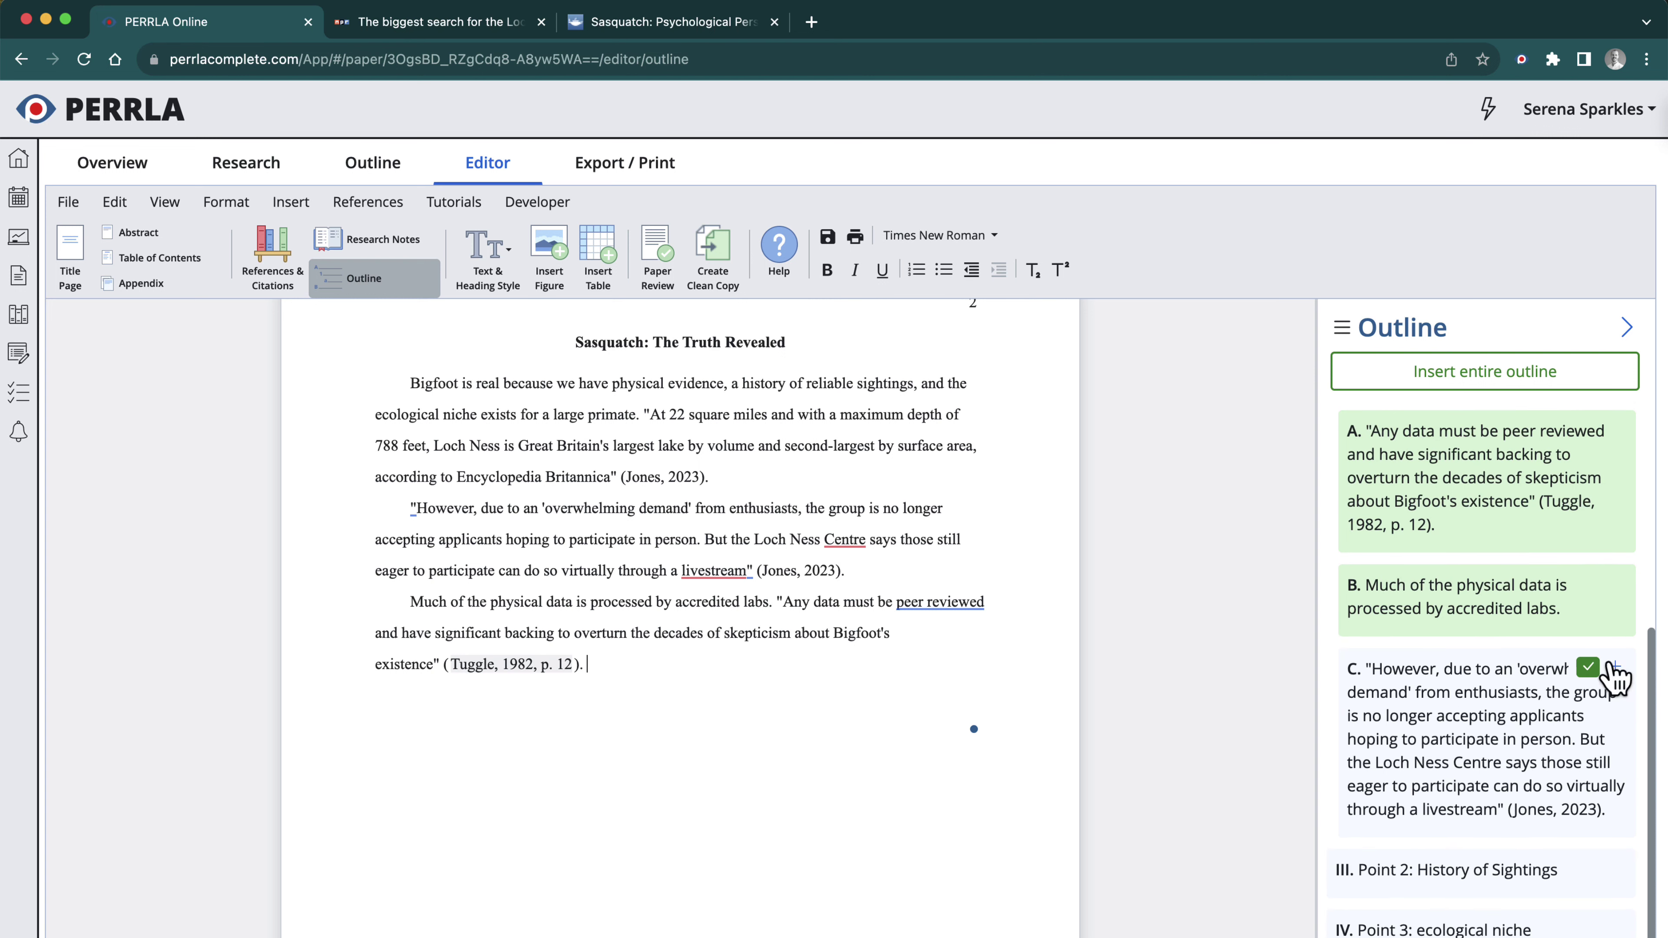
left_click(1616, 669)
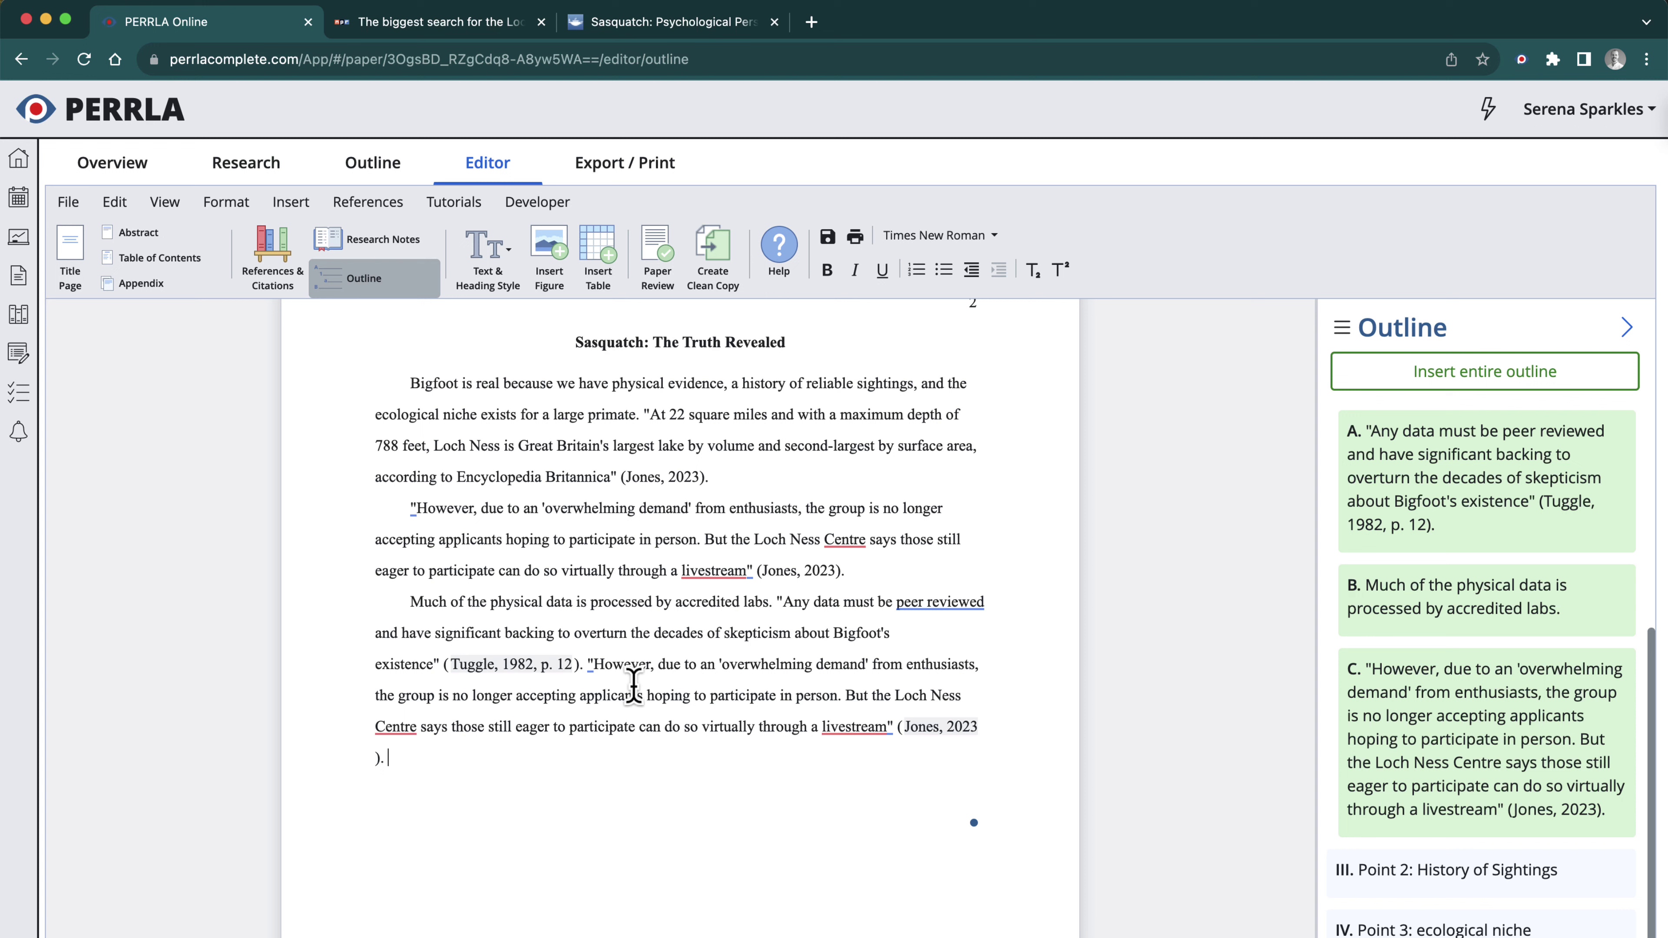
Place the outline's "Any data must be peer reviewed" row in the paper twice, as separate paragraphs below the last one
key("Return")
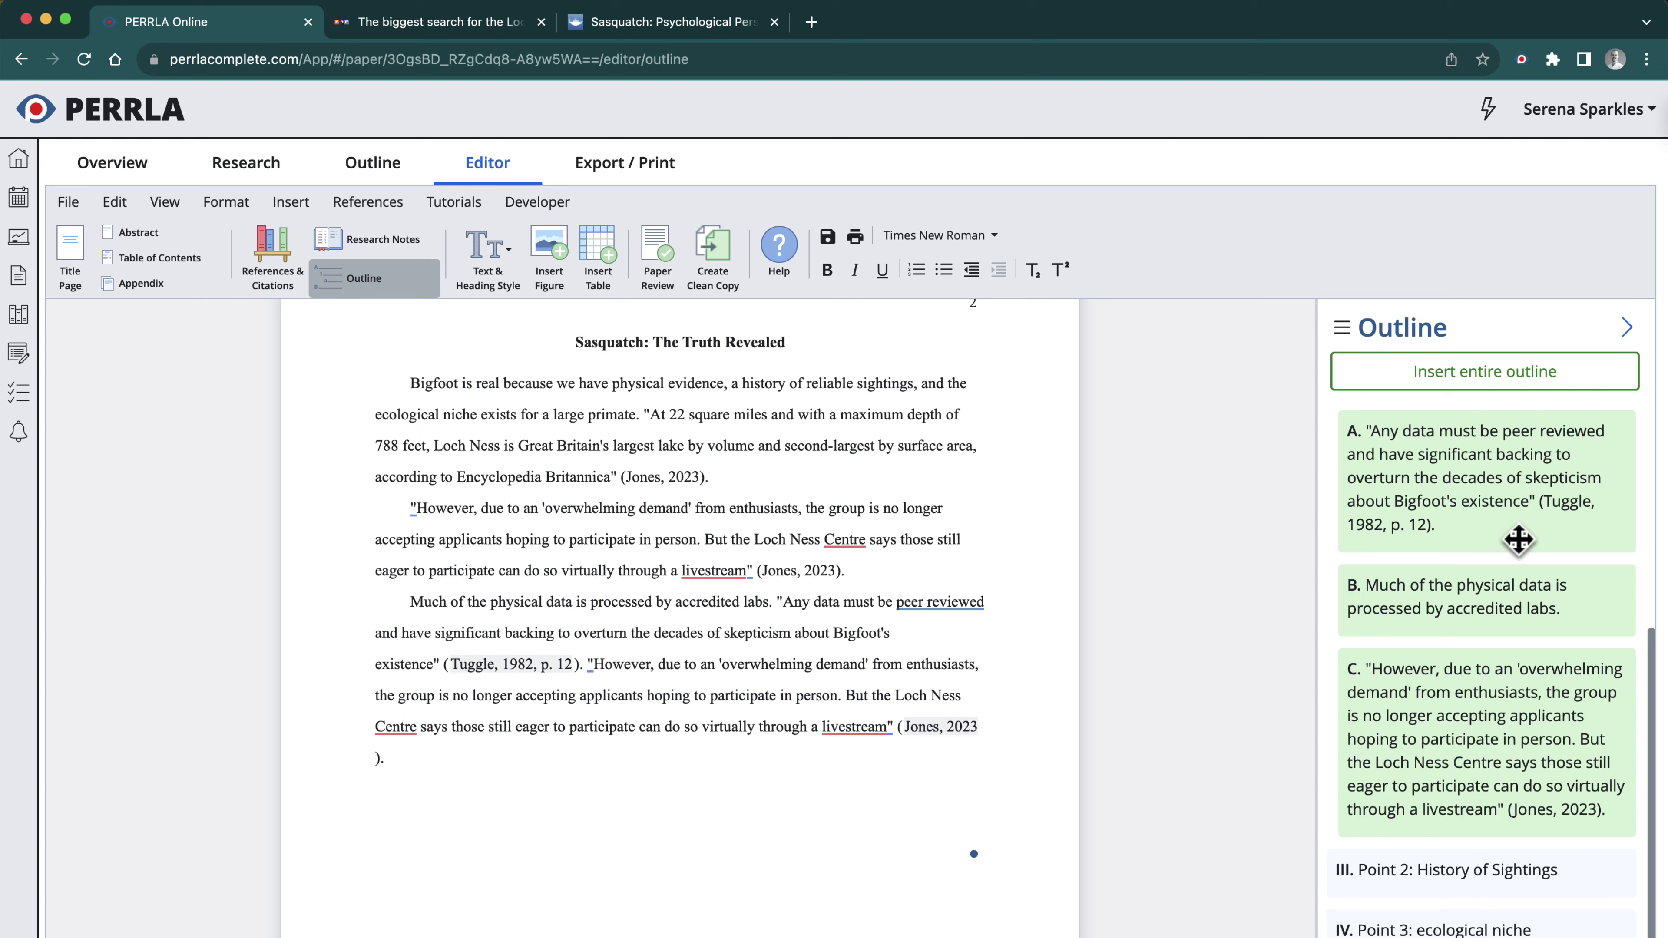
mouse_move(1485, 472)
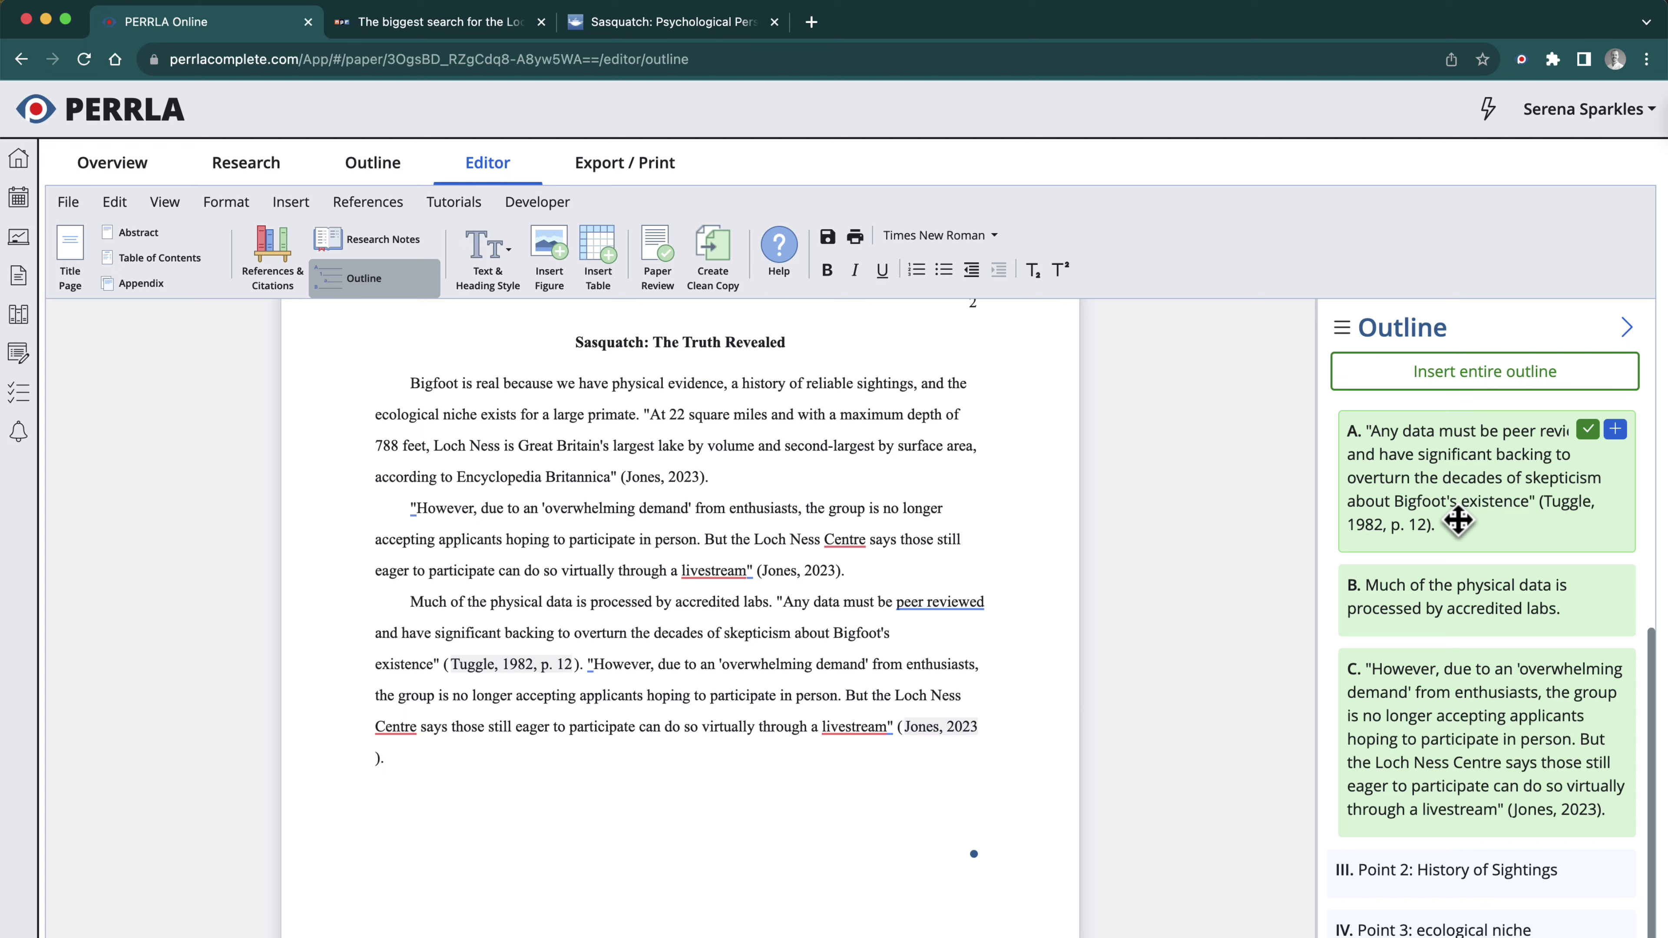
left_click_drag(1530, 522, 641, 801)
left_click_drag(1405, 491, 804, 854)
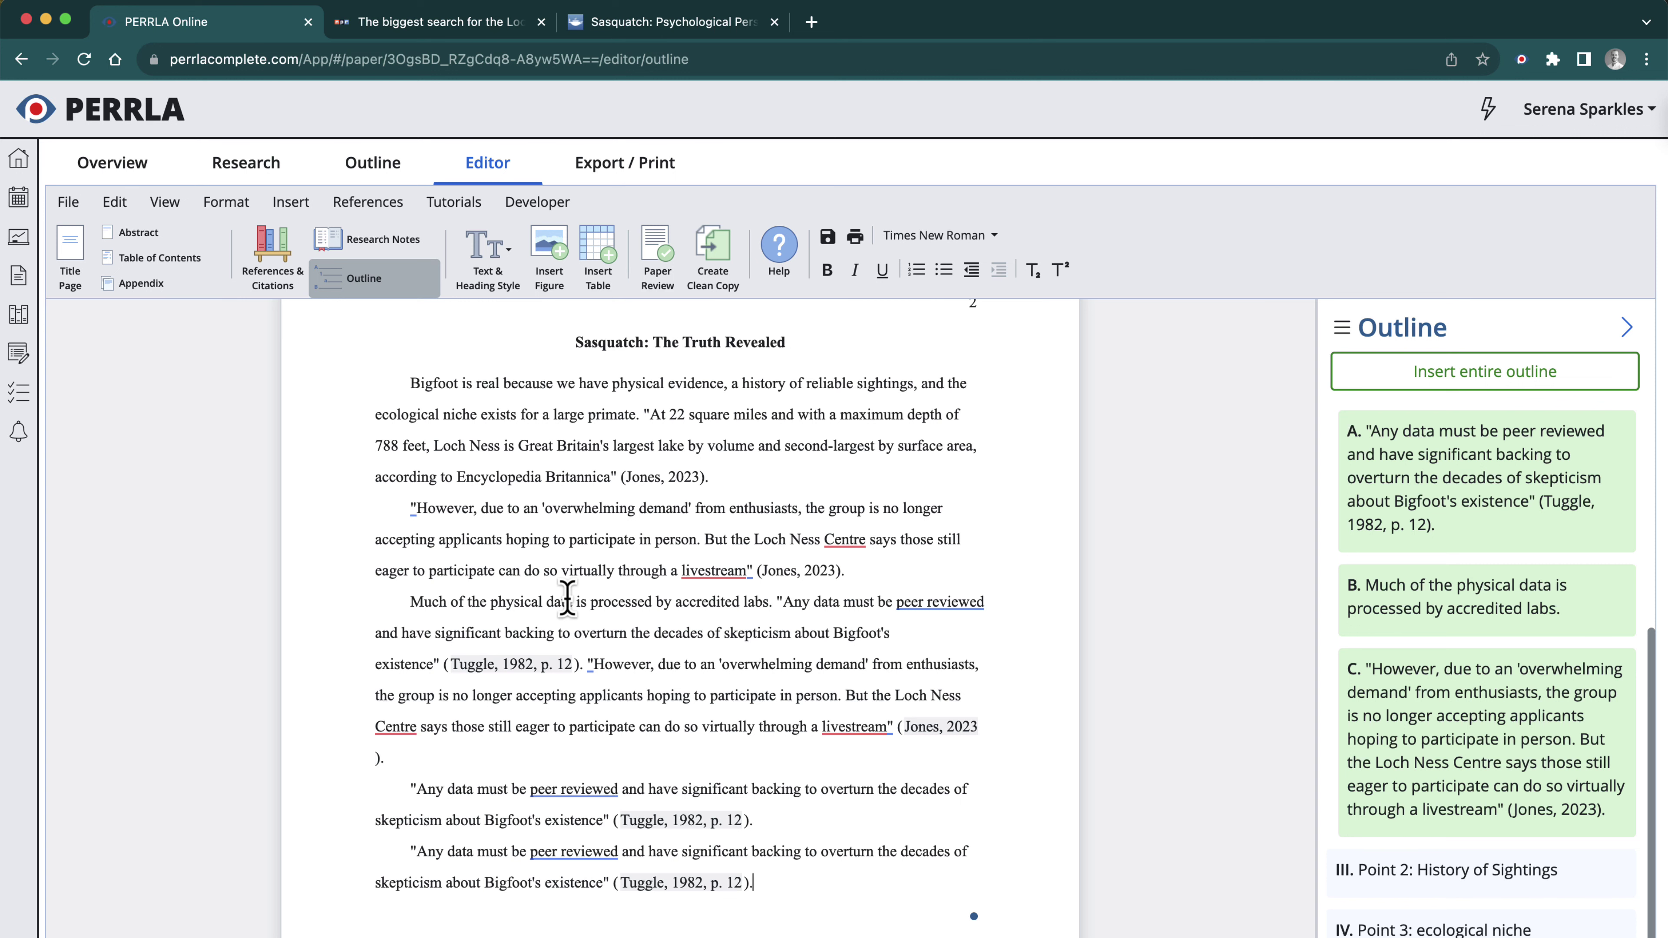
Review the research notes saved under the Loch Ness and Sasquatch references on the paper's research page
left_click(340, 246)
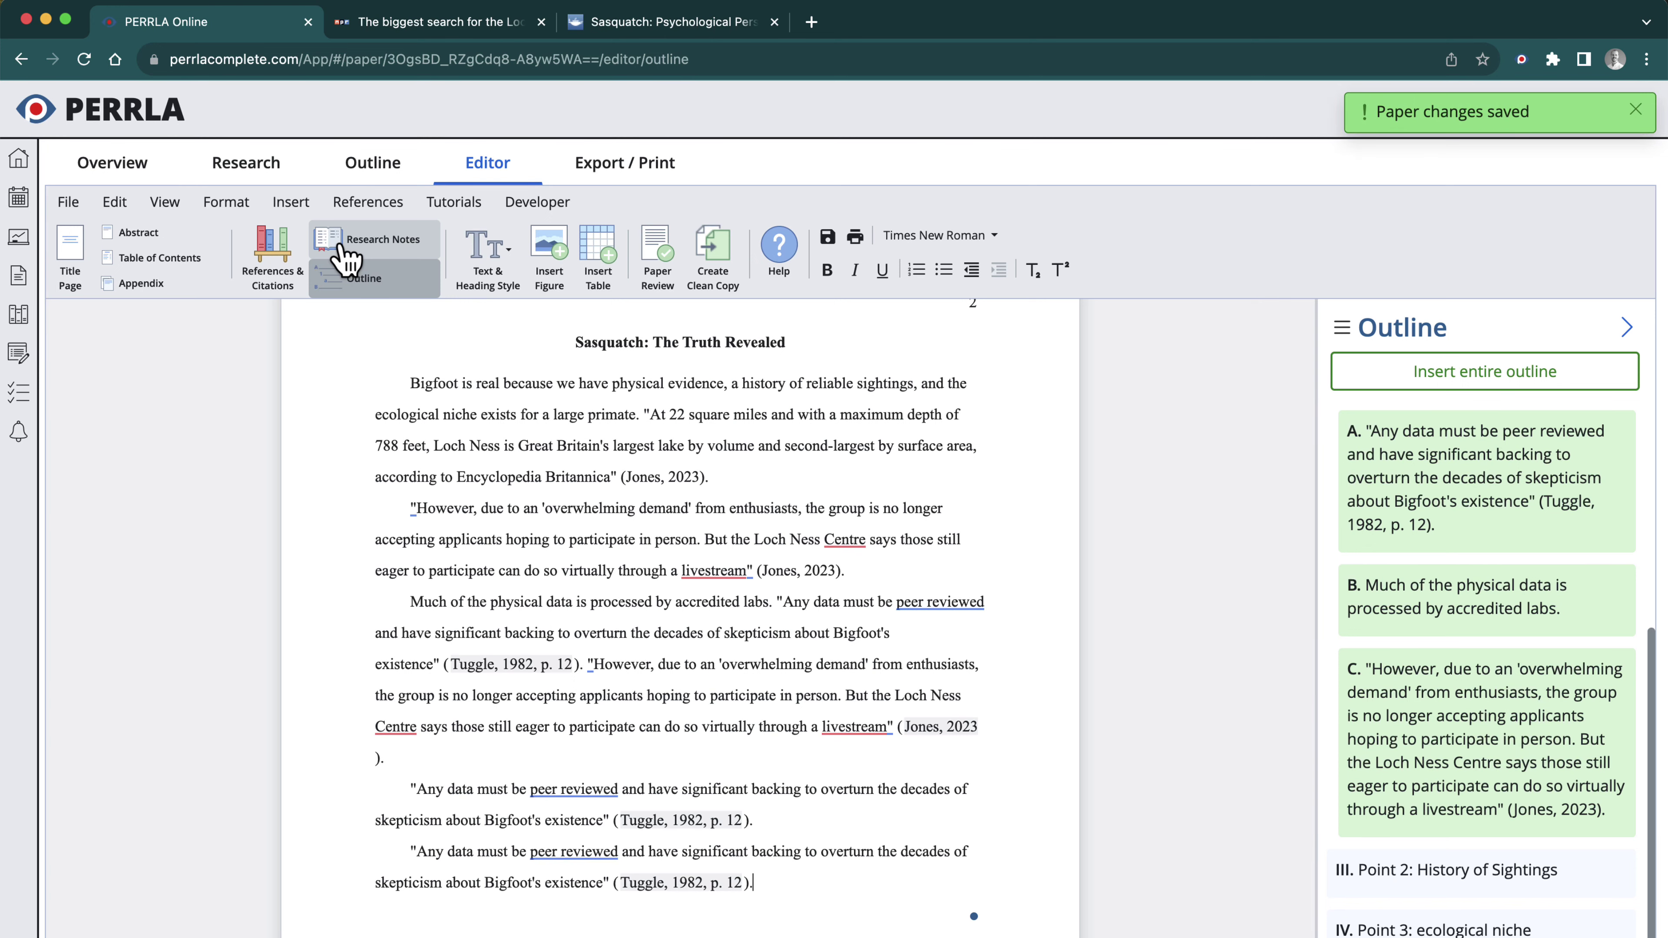
left_click(283, 172)
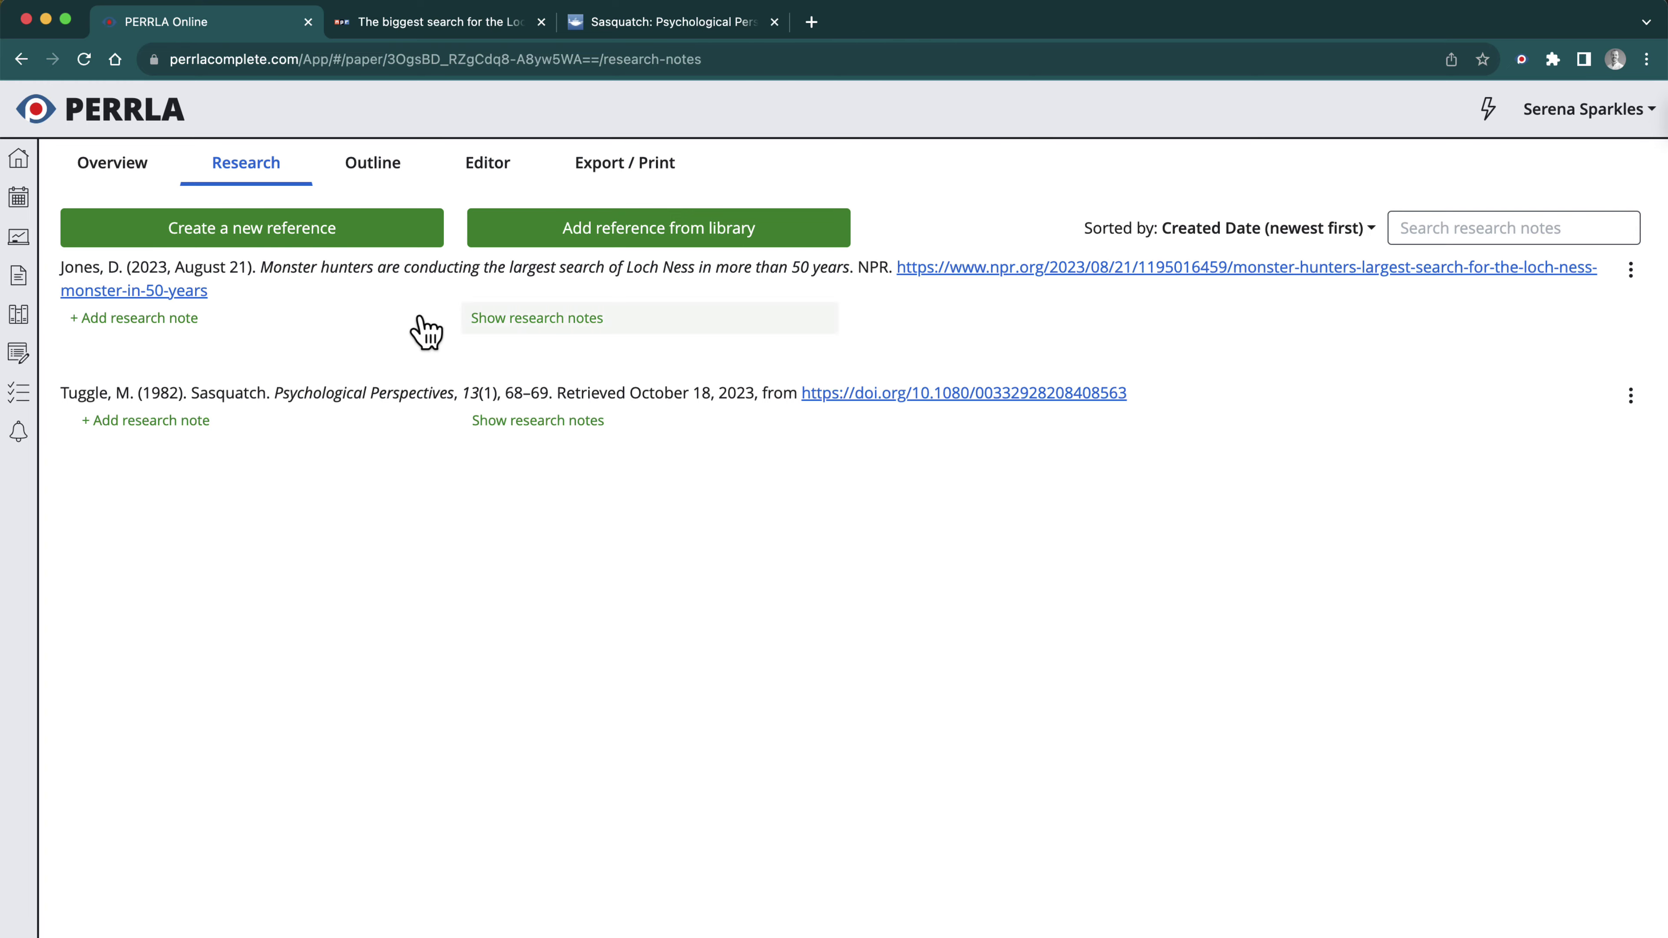
left_click(545, 321)
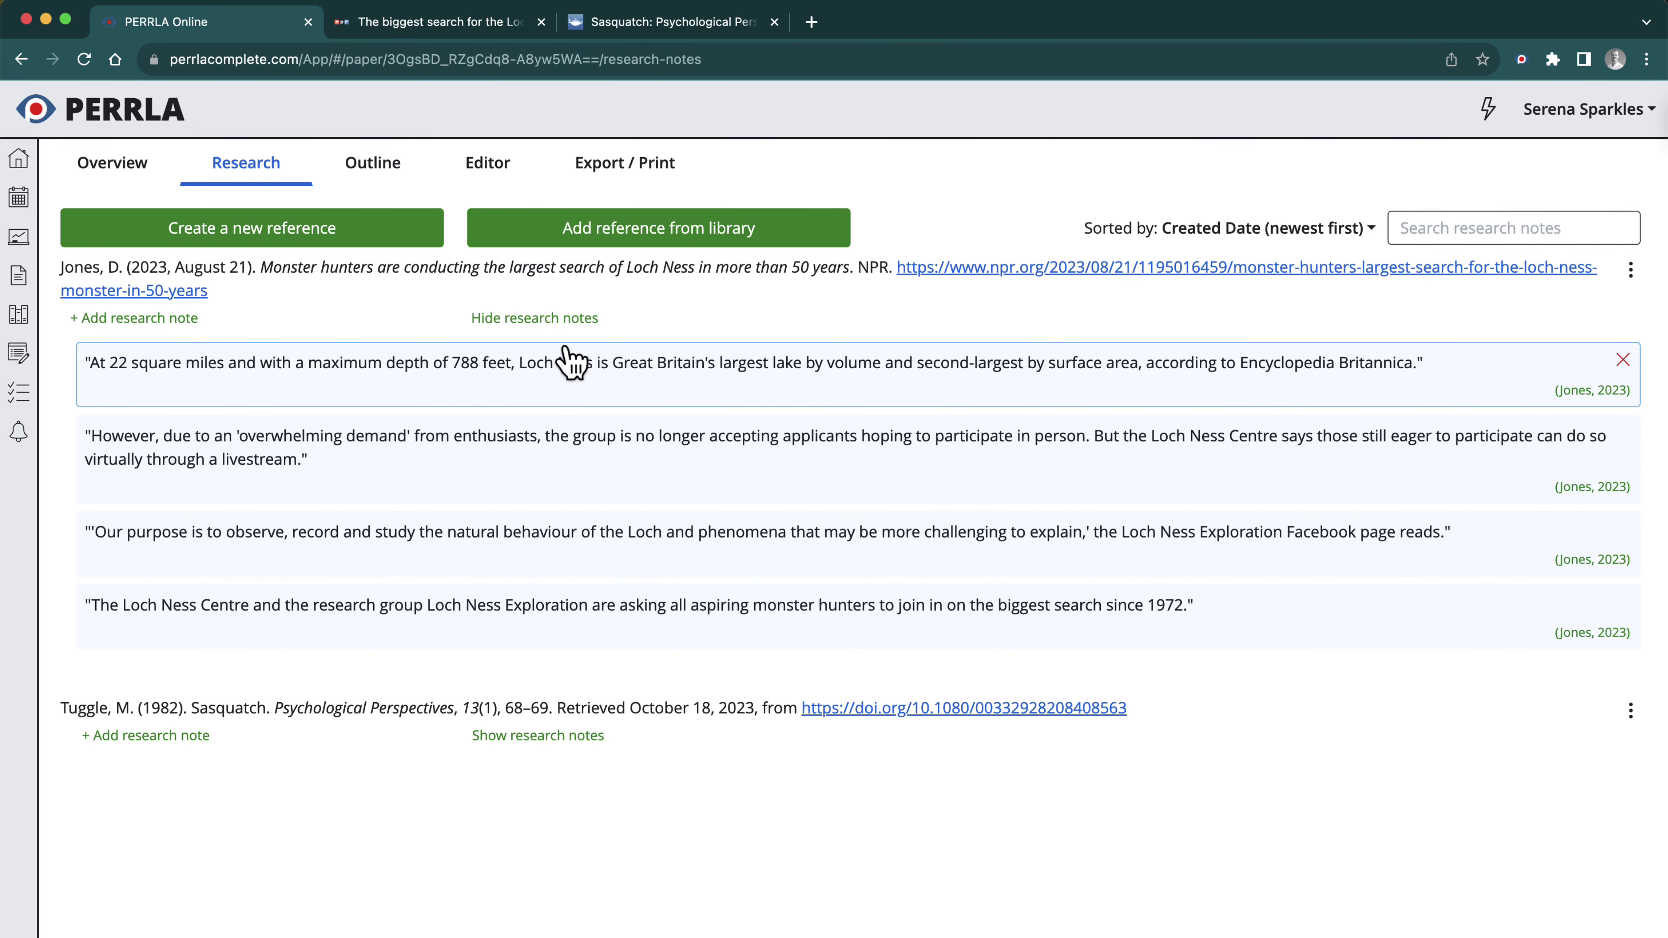
left_click(572, 321)
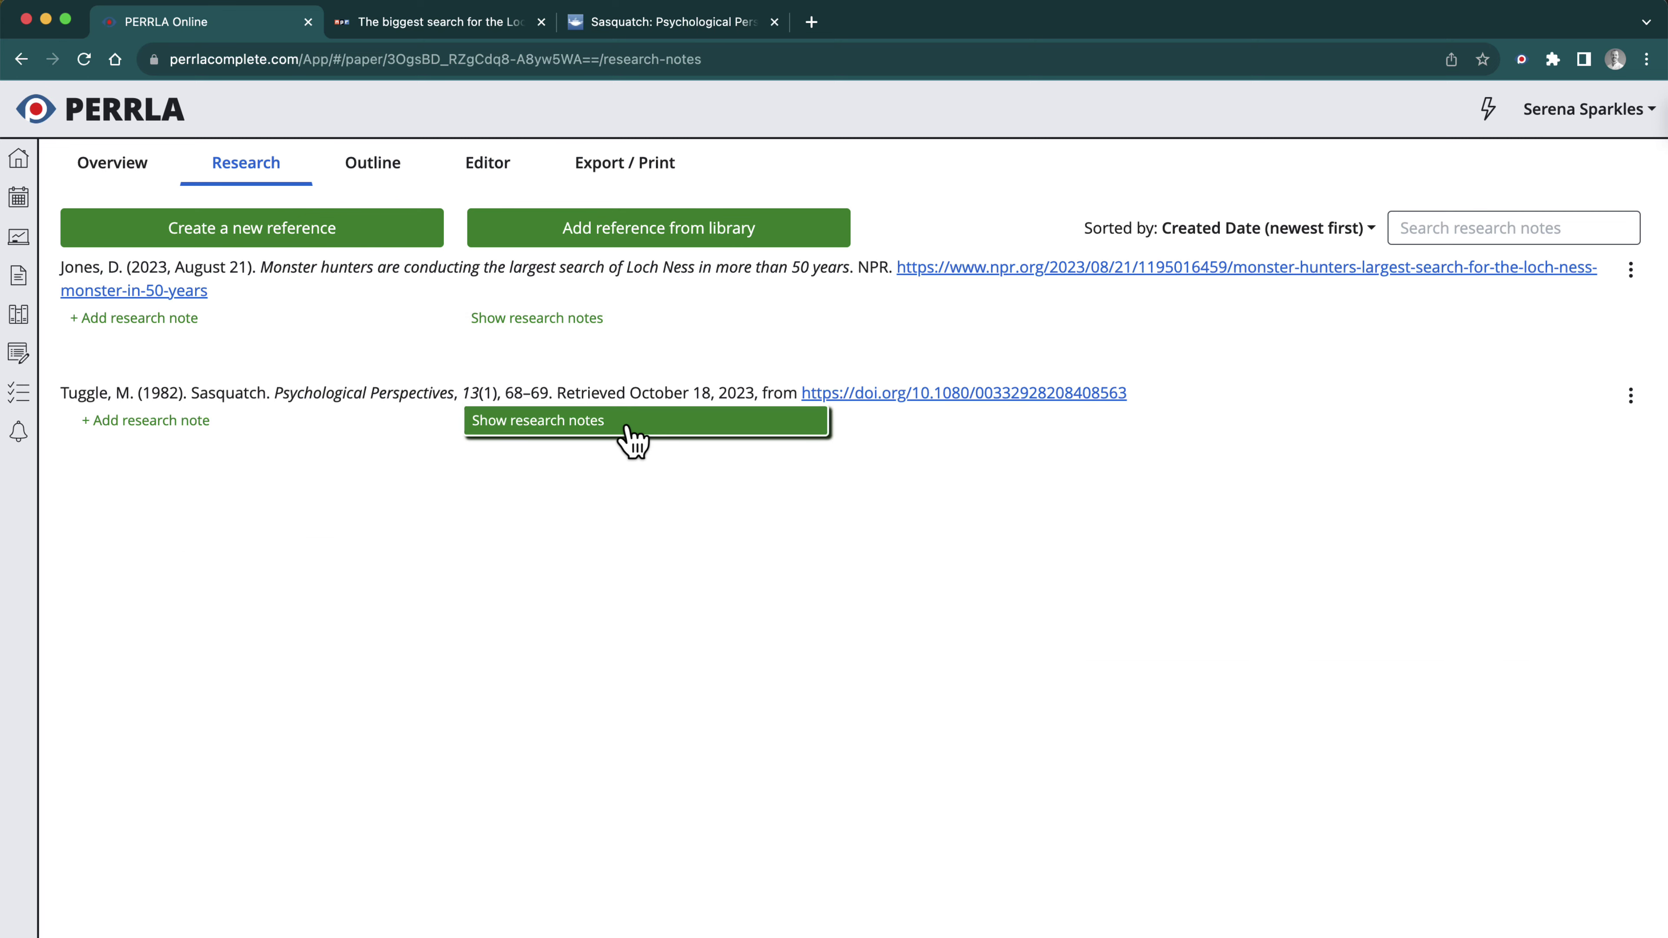
left_click(629, 437)
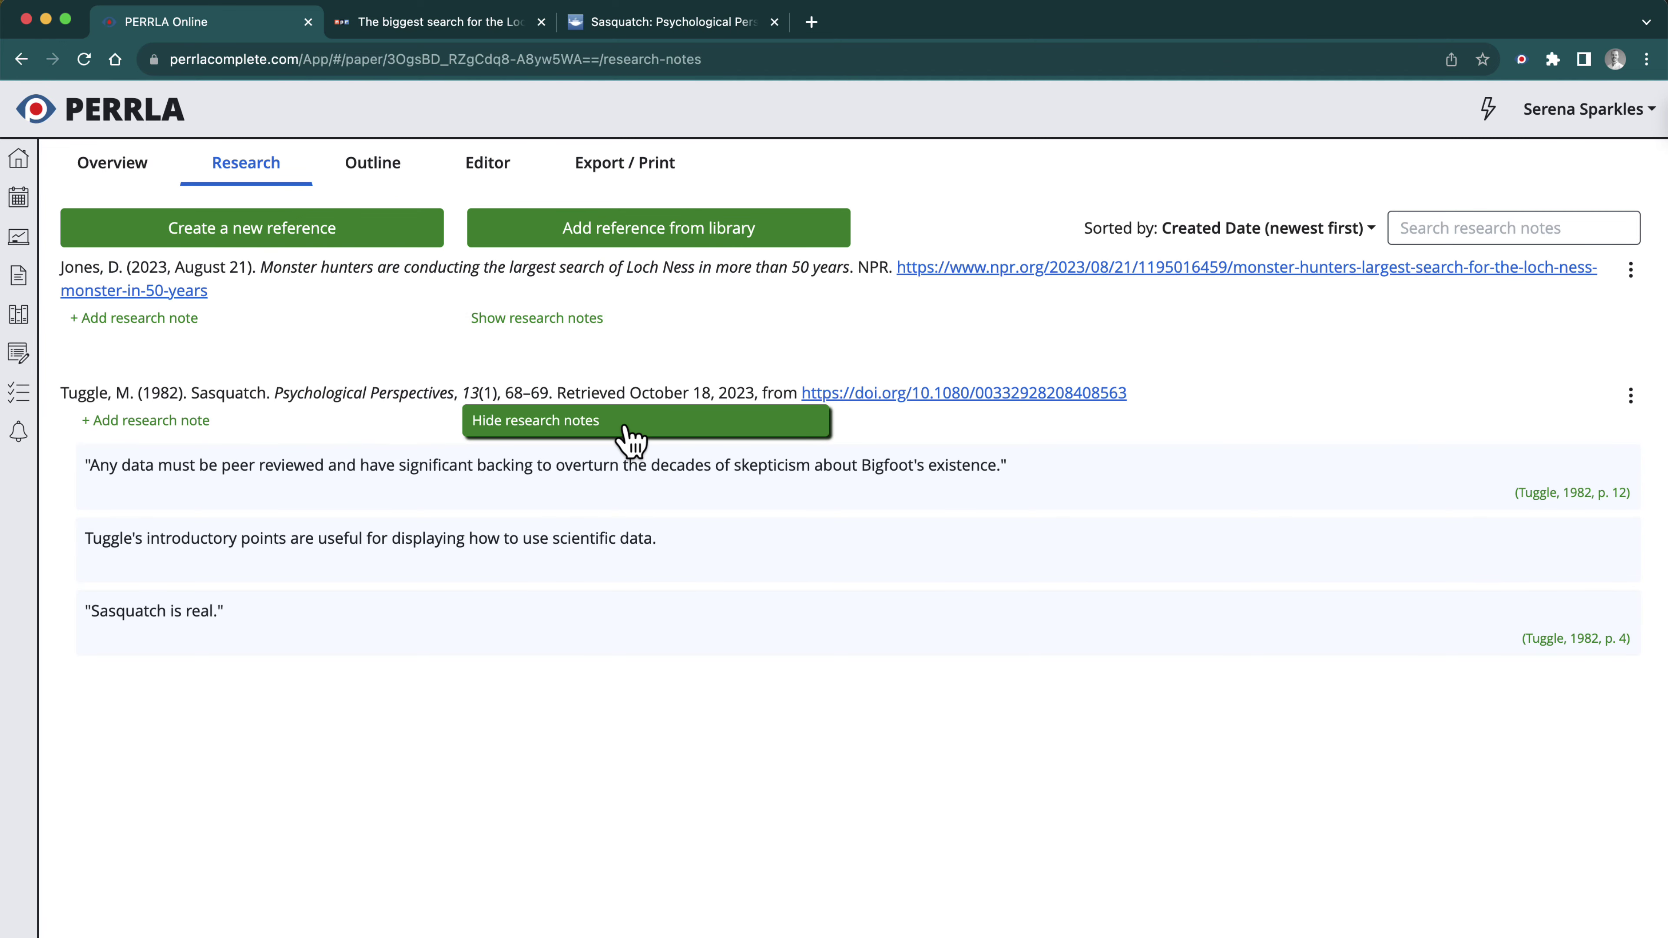
left_click(629, 436)
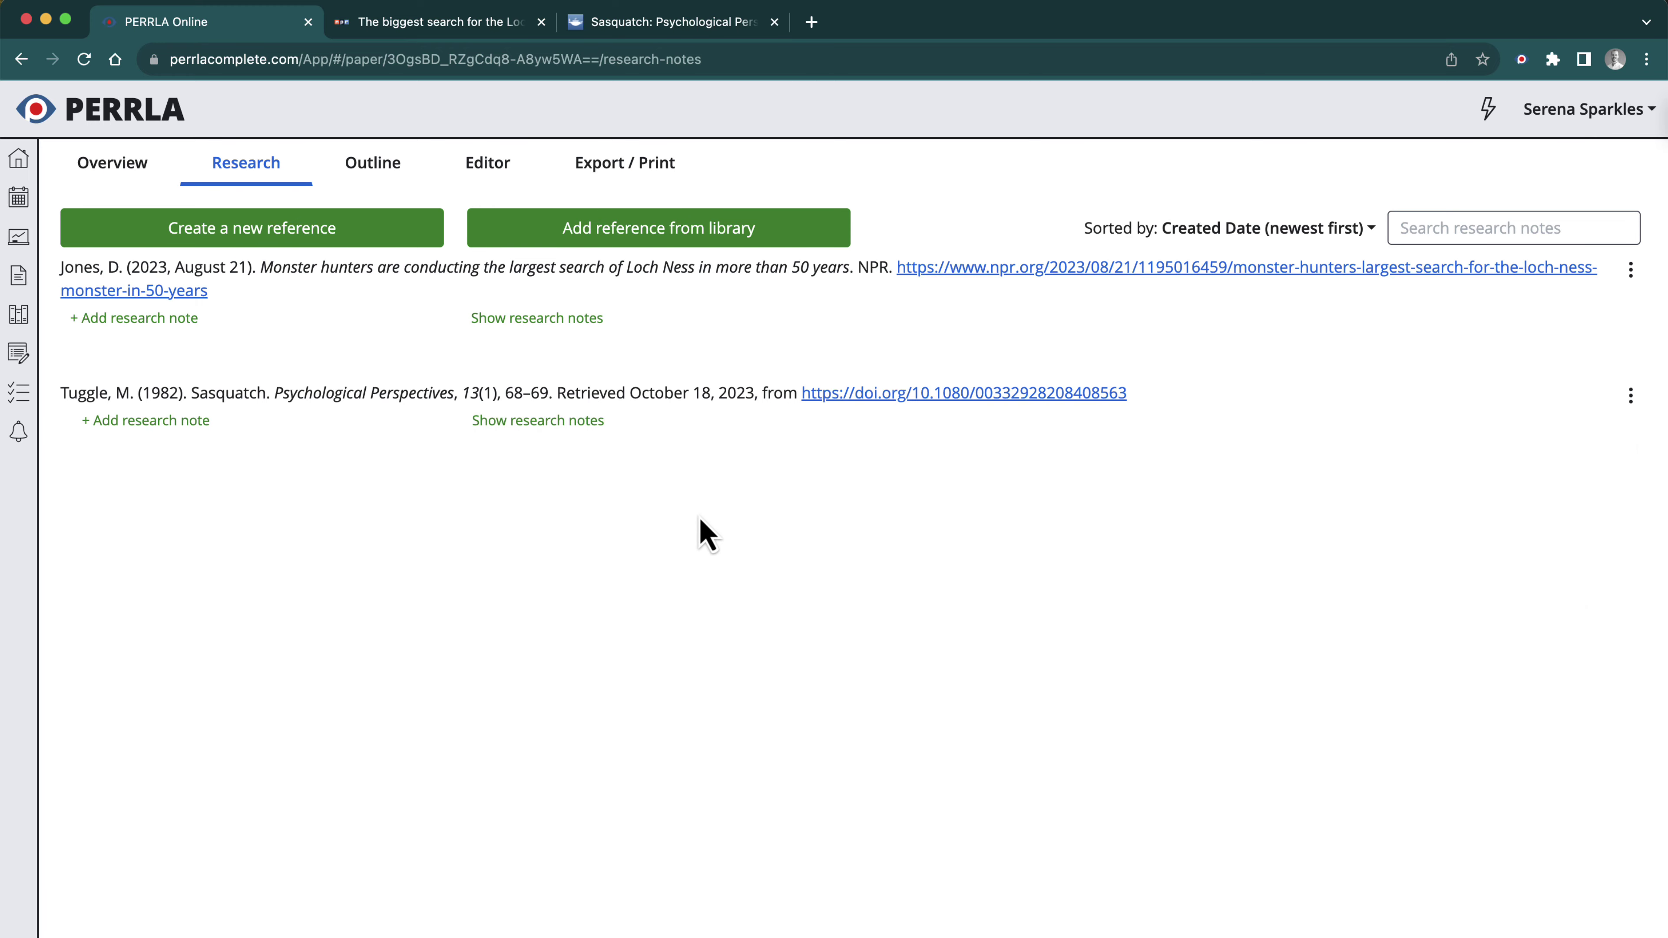
Review the paper's outline, then view the research notes and outline rows beside the paper in the editor
left_click(376, 172)
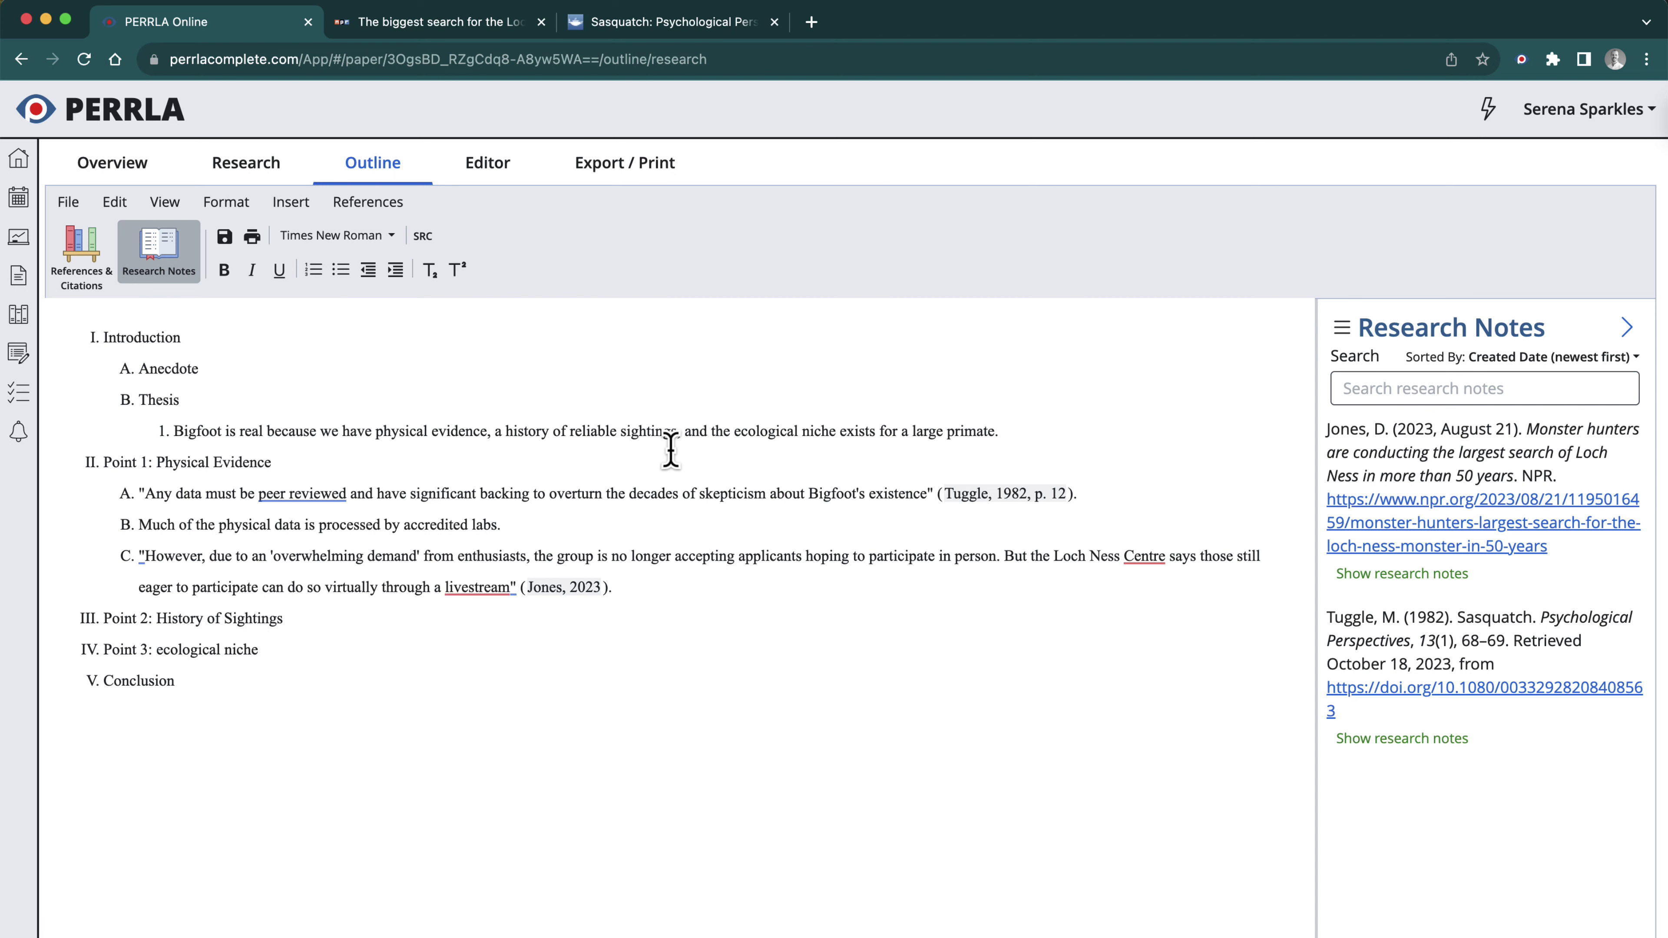
left_click(509, 172)
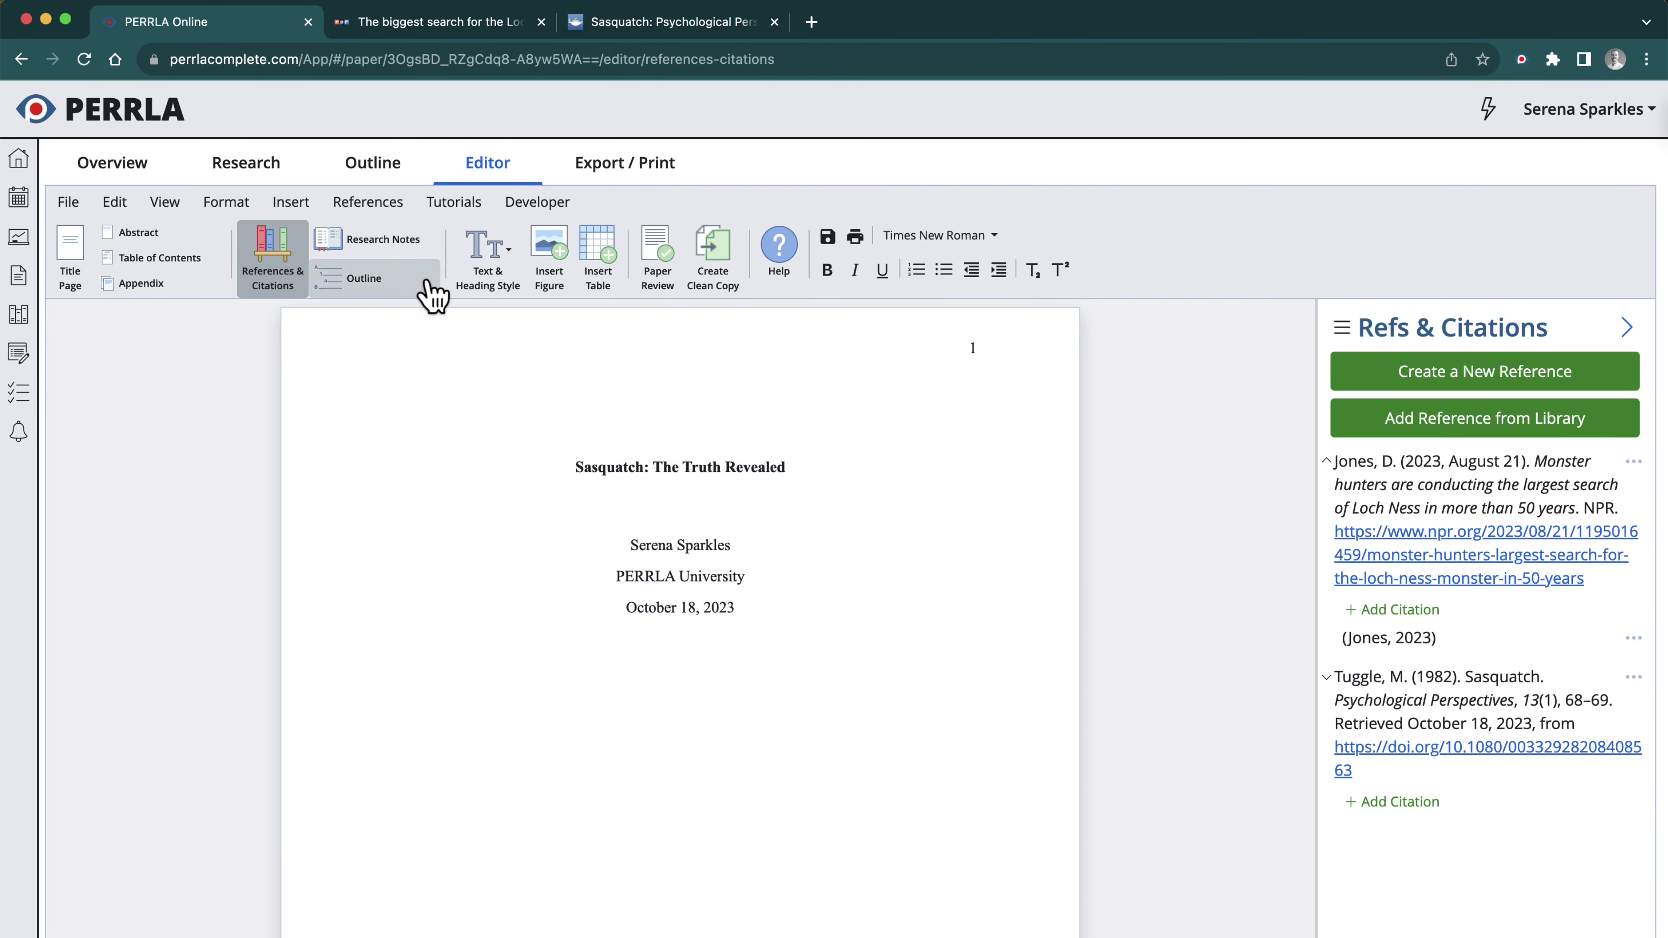
left_click(389, 255)
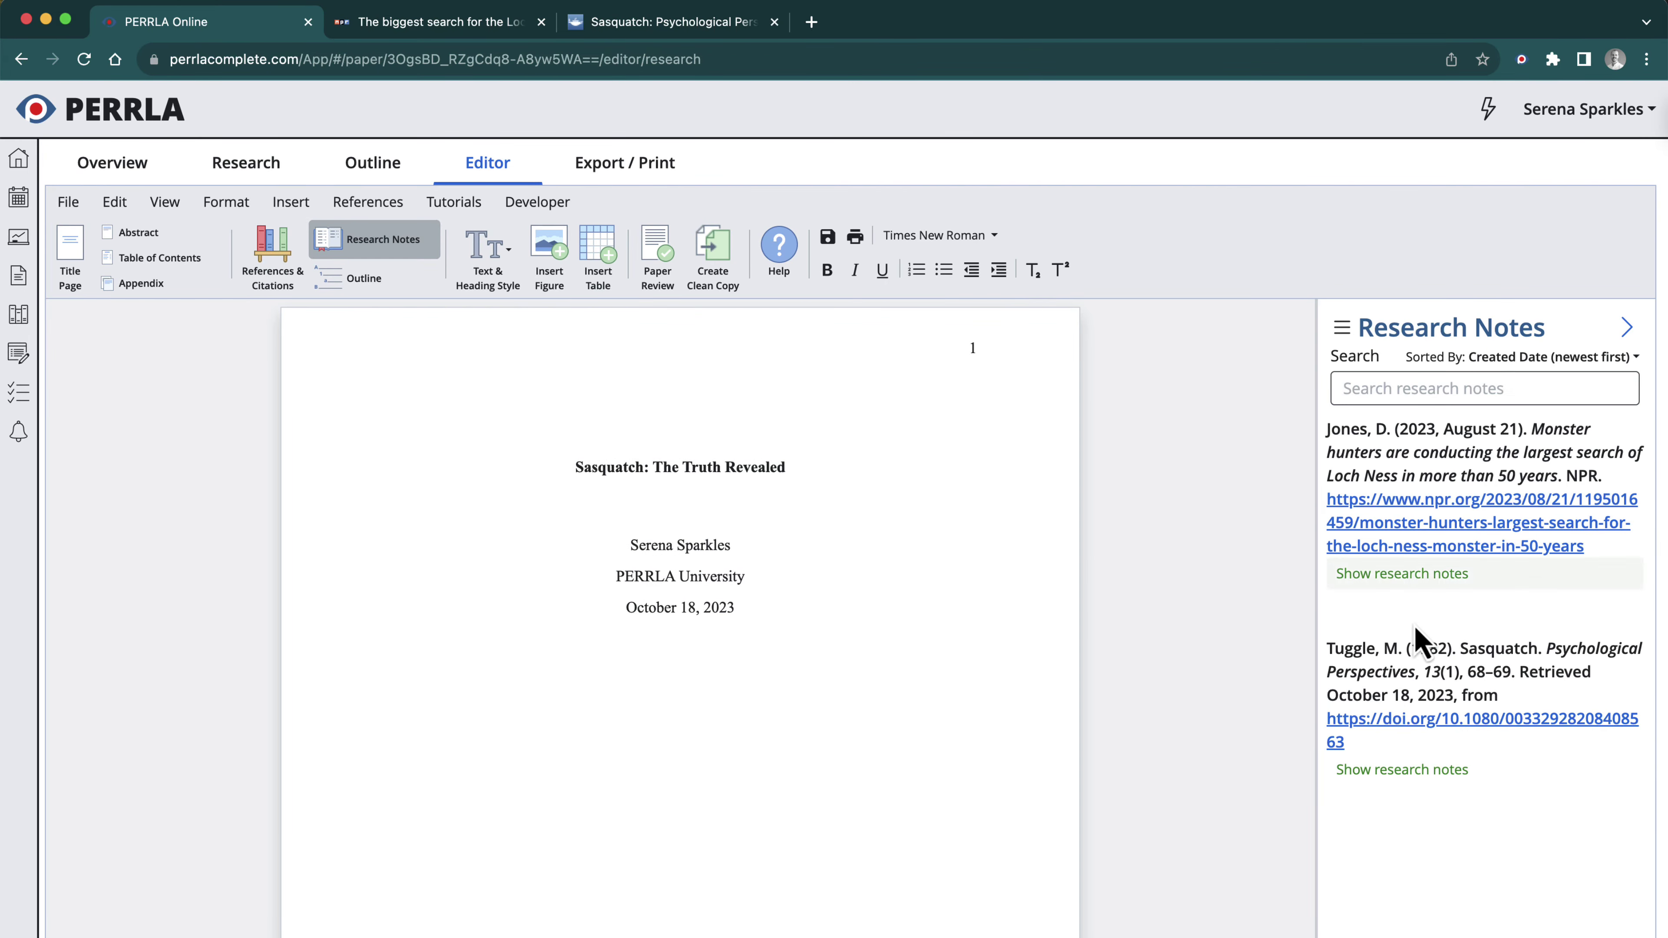
left_click(399, 295)
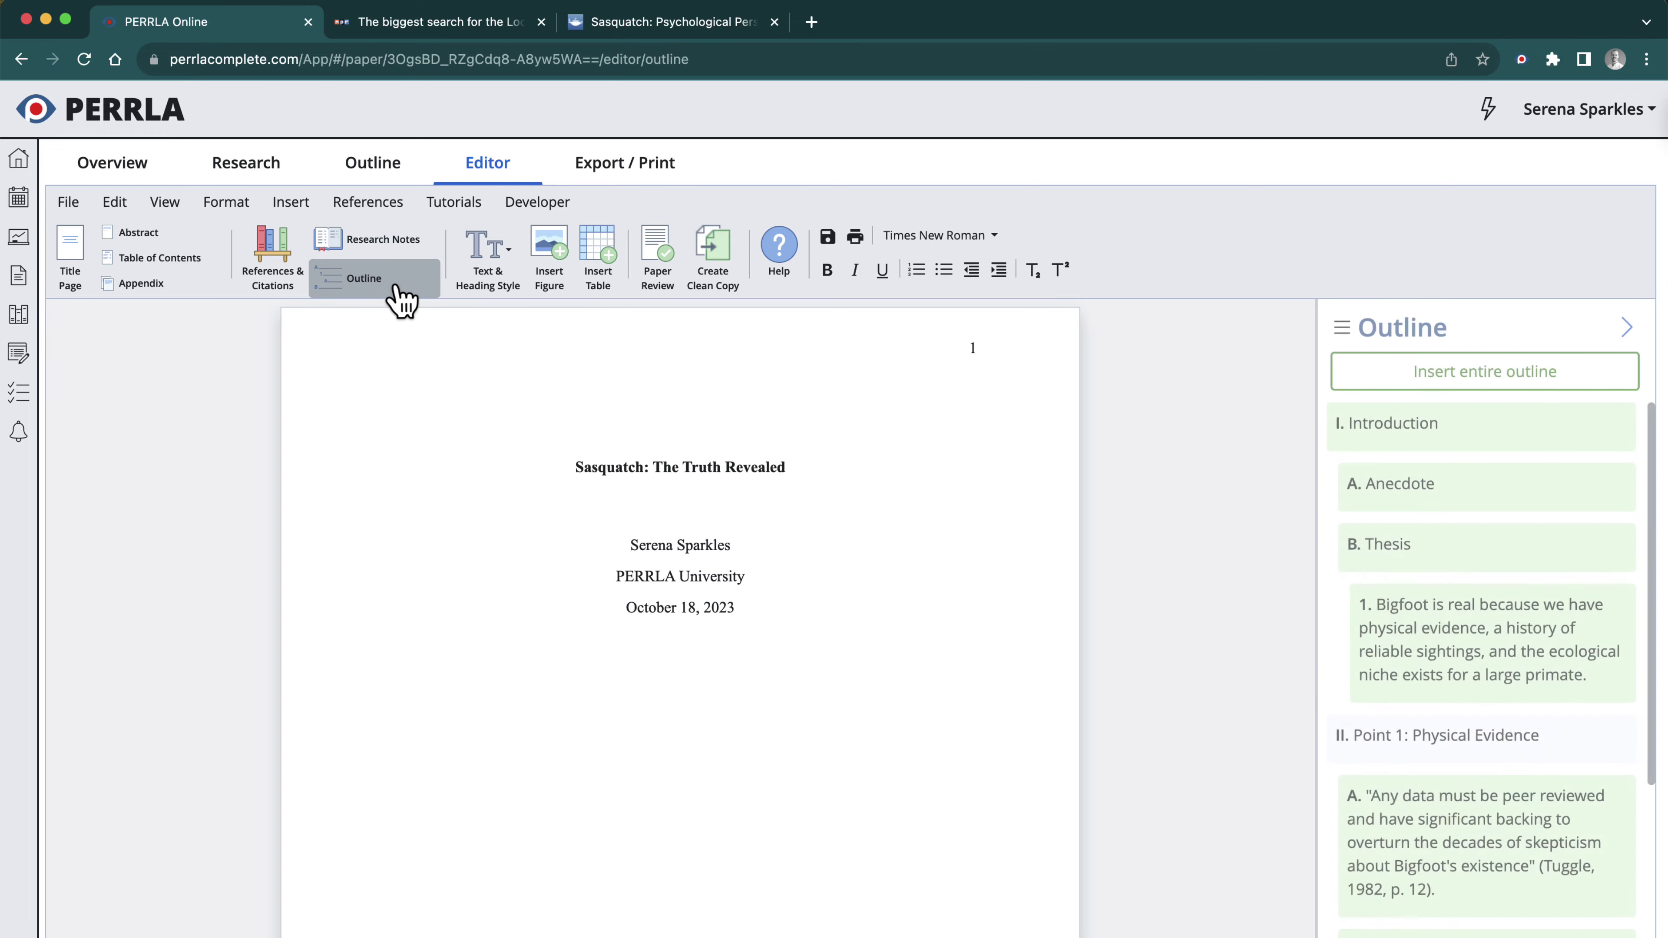
scroll(1381, 700, "down", 6)
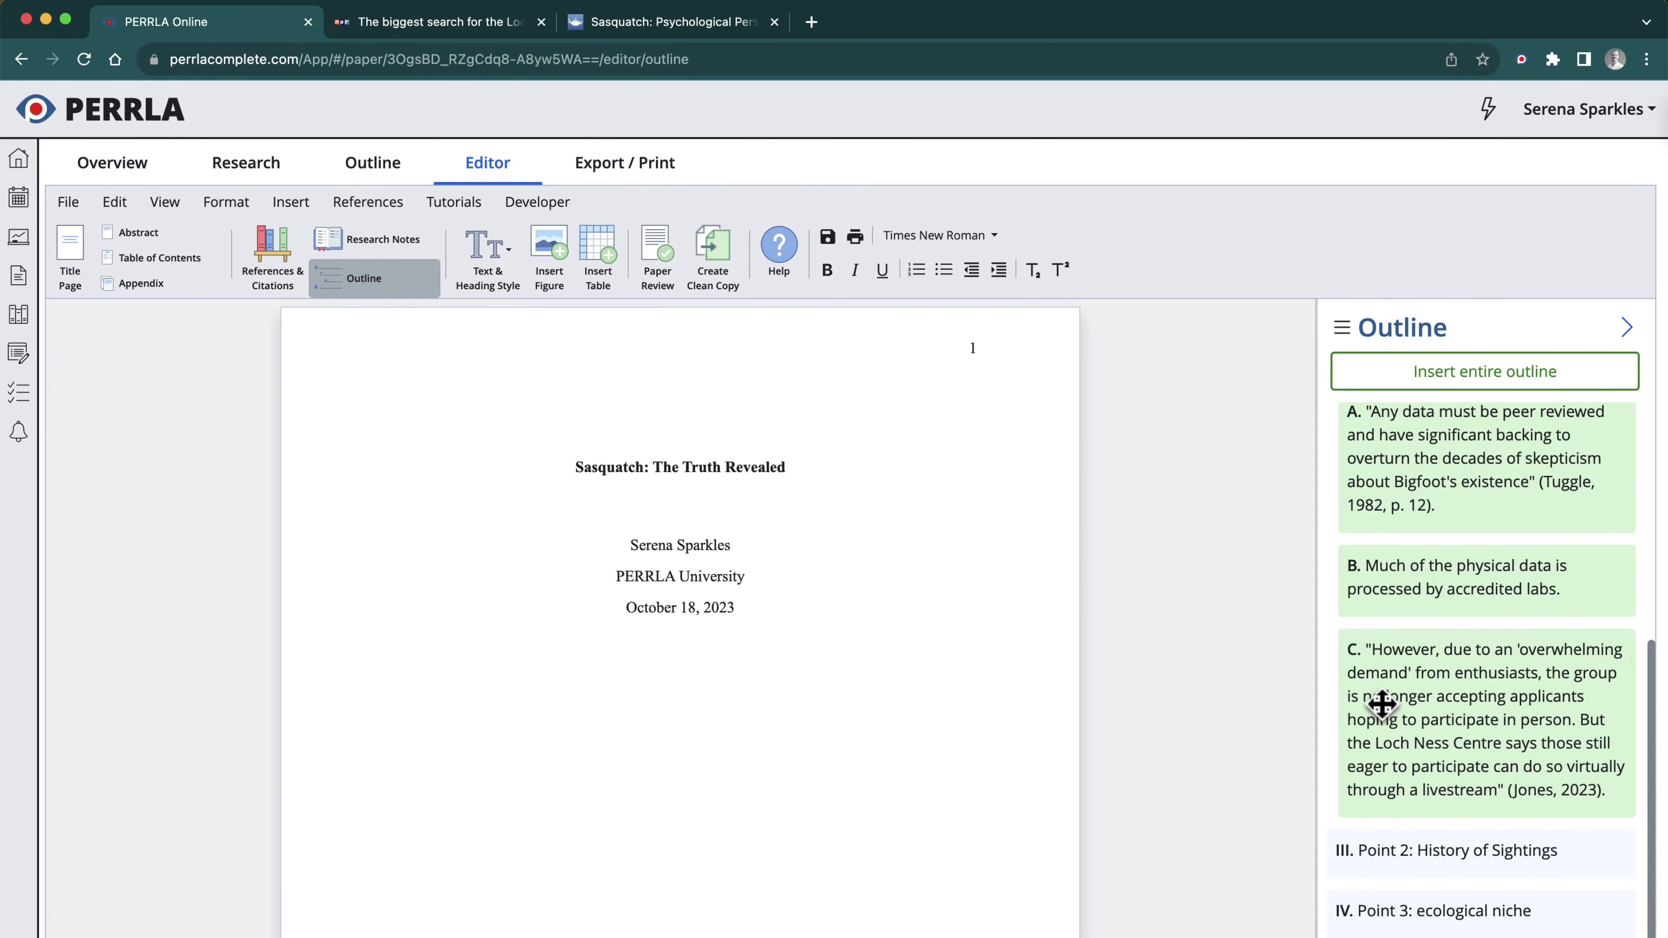
left_click_drag(1381, 700, 942, 659)
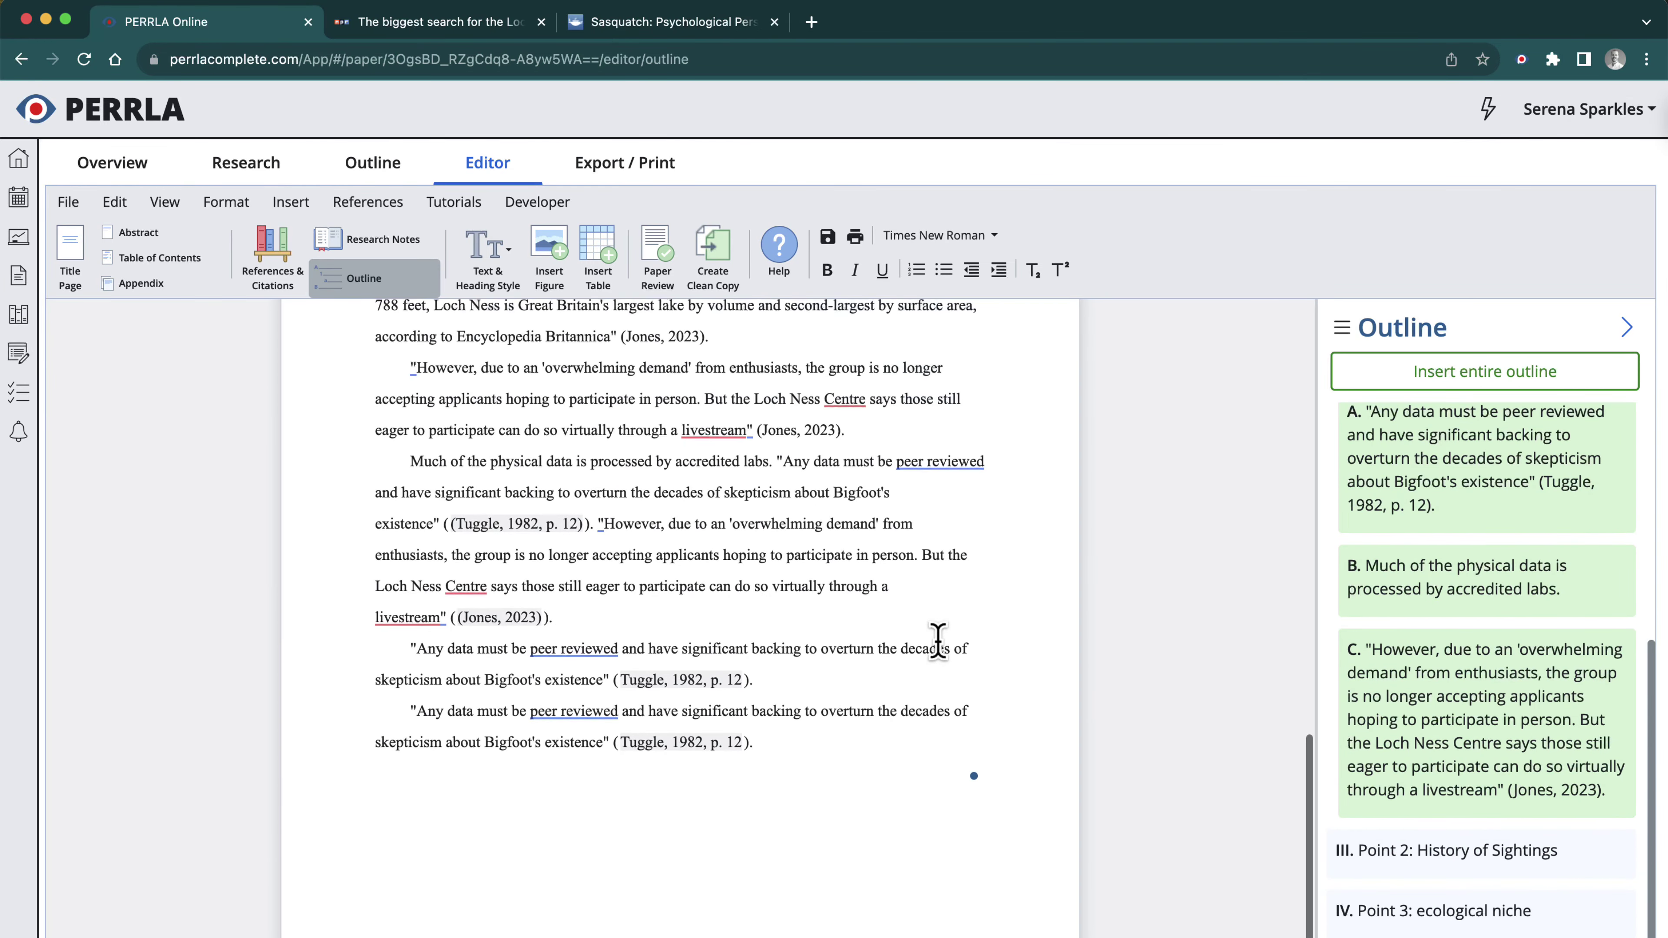
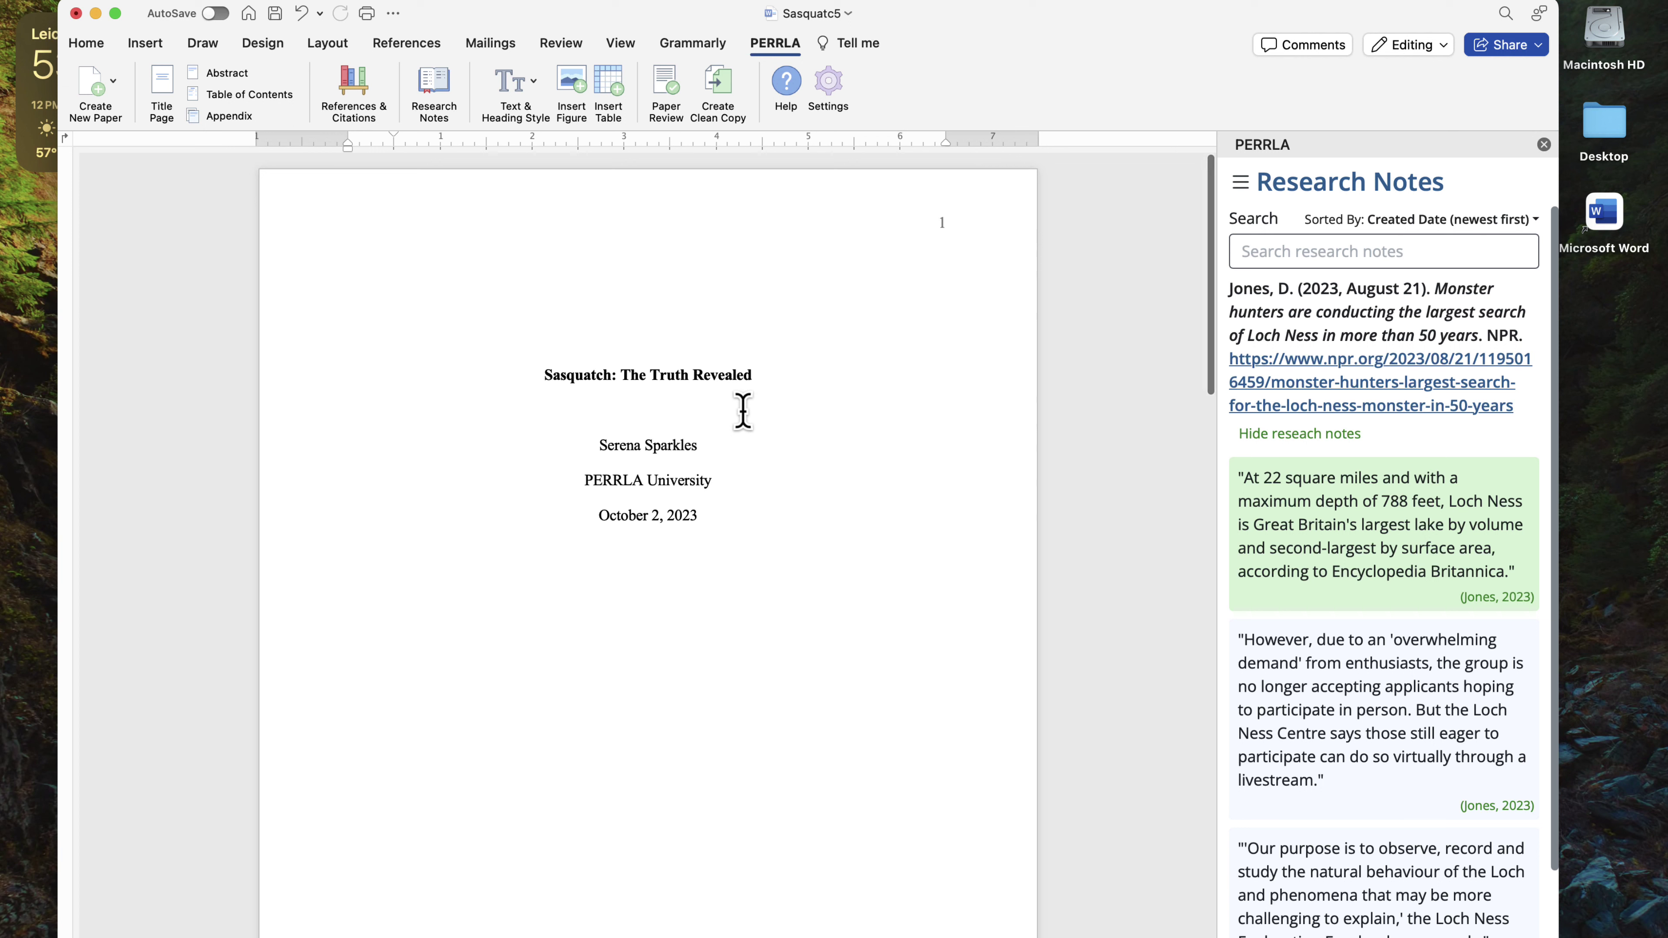
In the Word version of the paper, show the formatting marks and inspect the title page's title, blank line, author and date fields
left_click(96, 50)
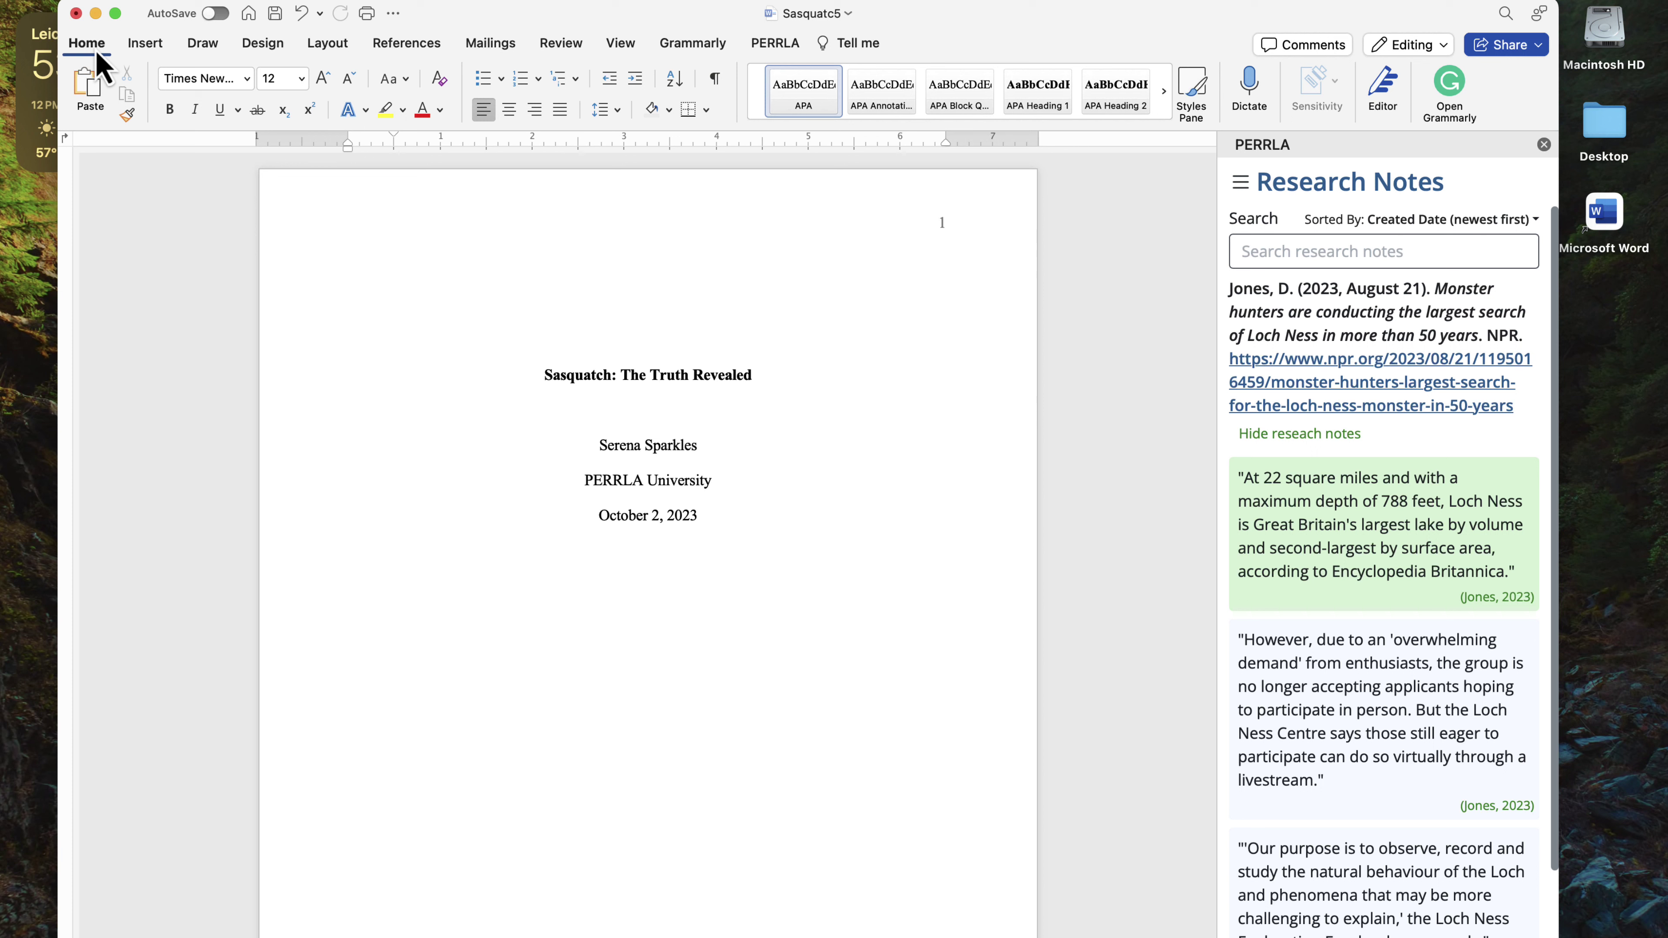
left_click(721, 89)
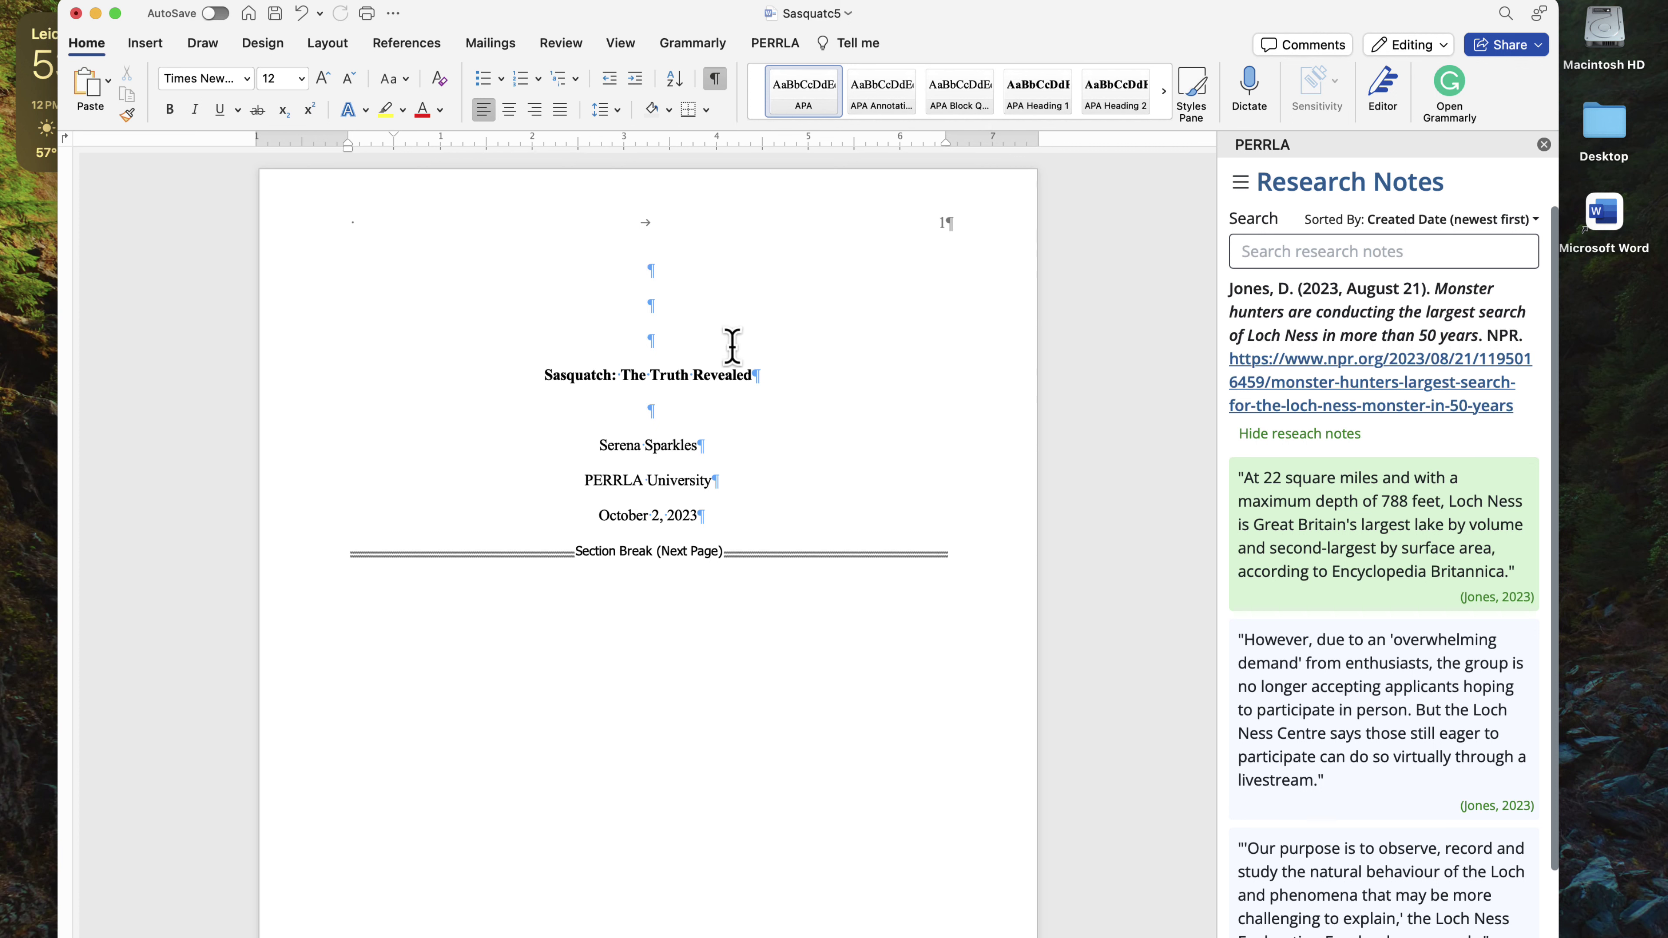
left_click(696, 373)
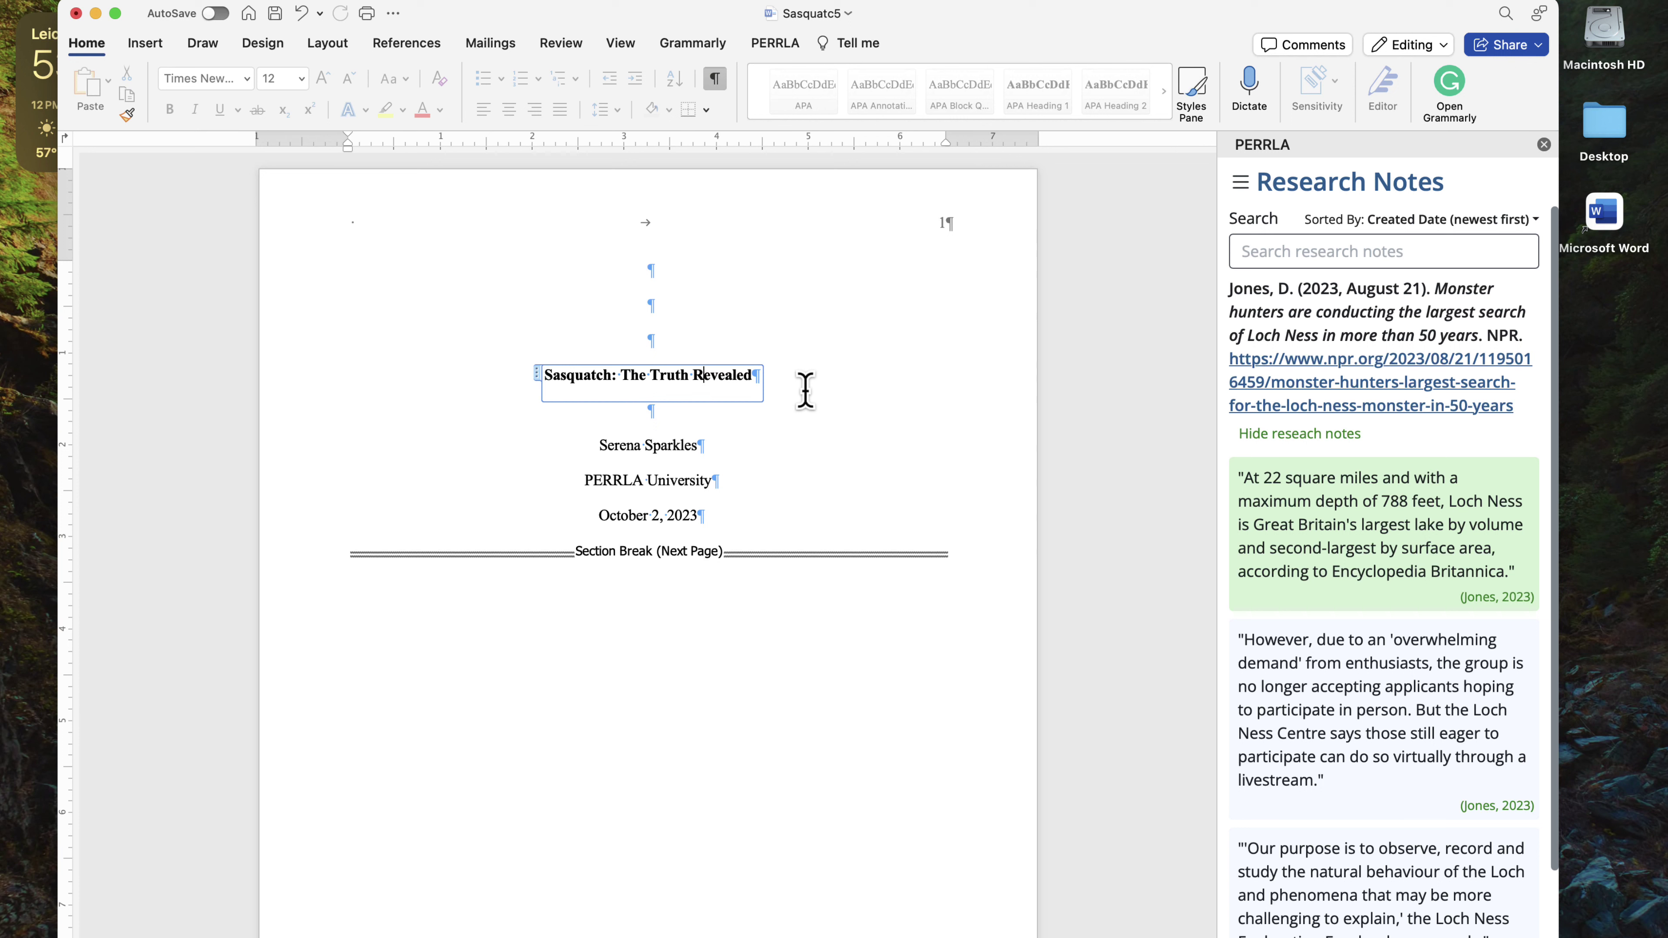
left_click(782, 376)
left_click(684, 414)
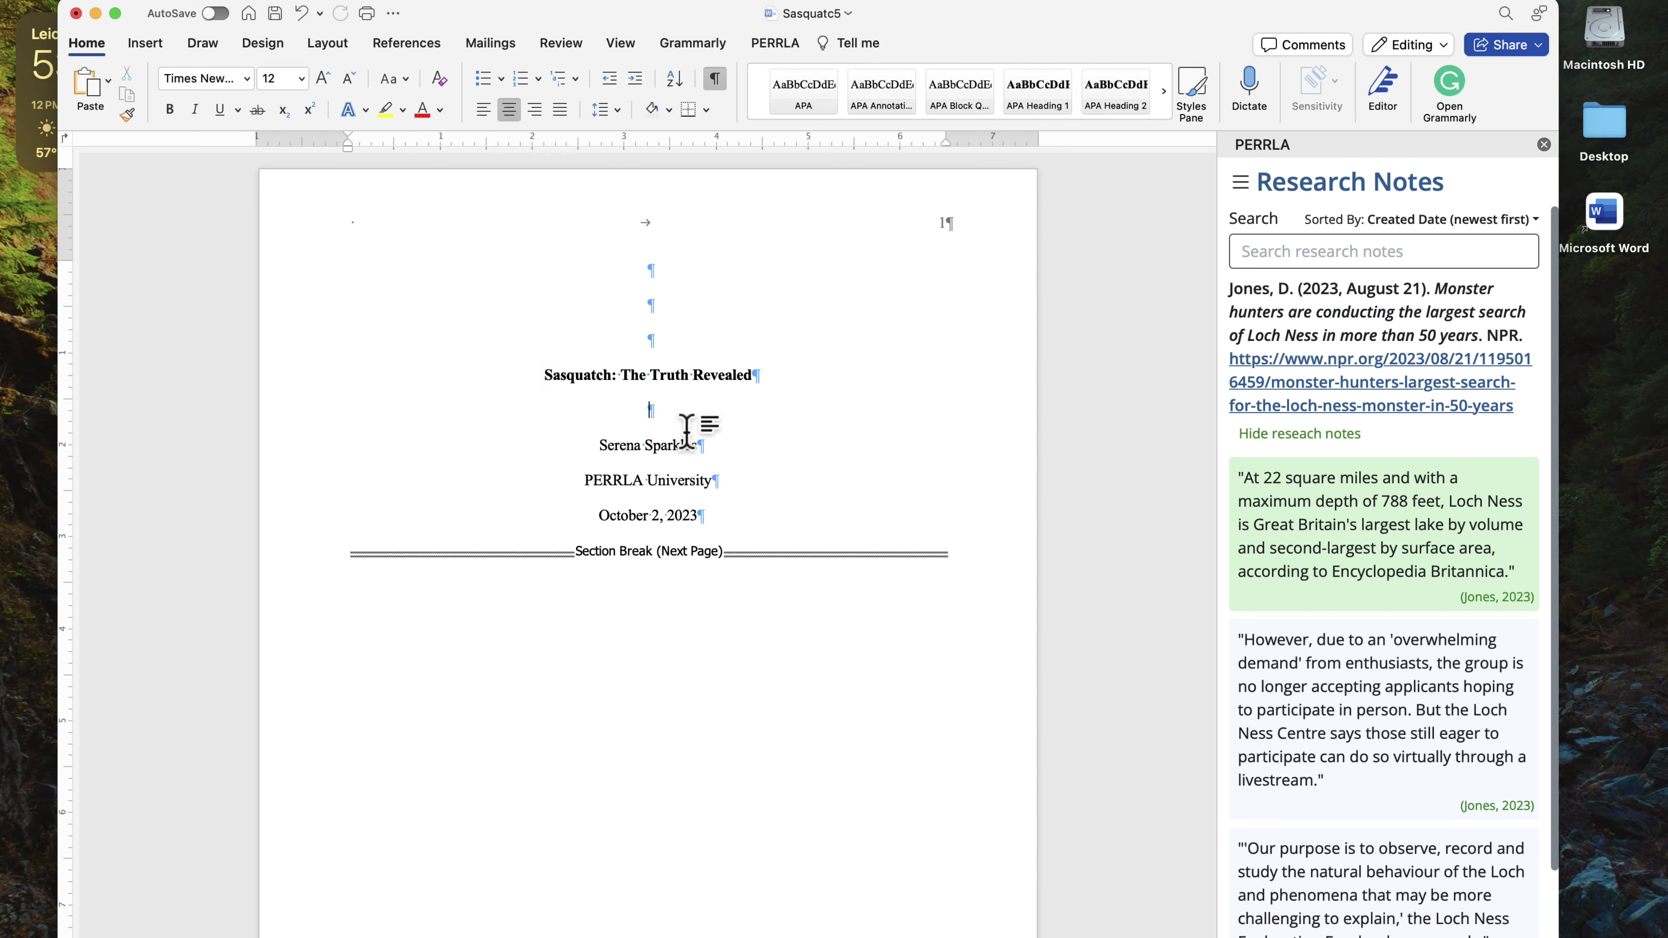
left_click(685, 445)
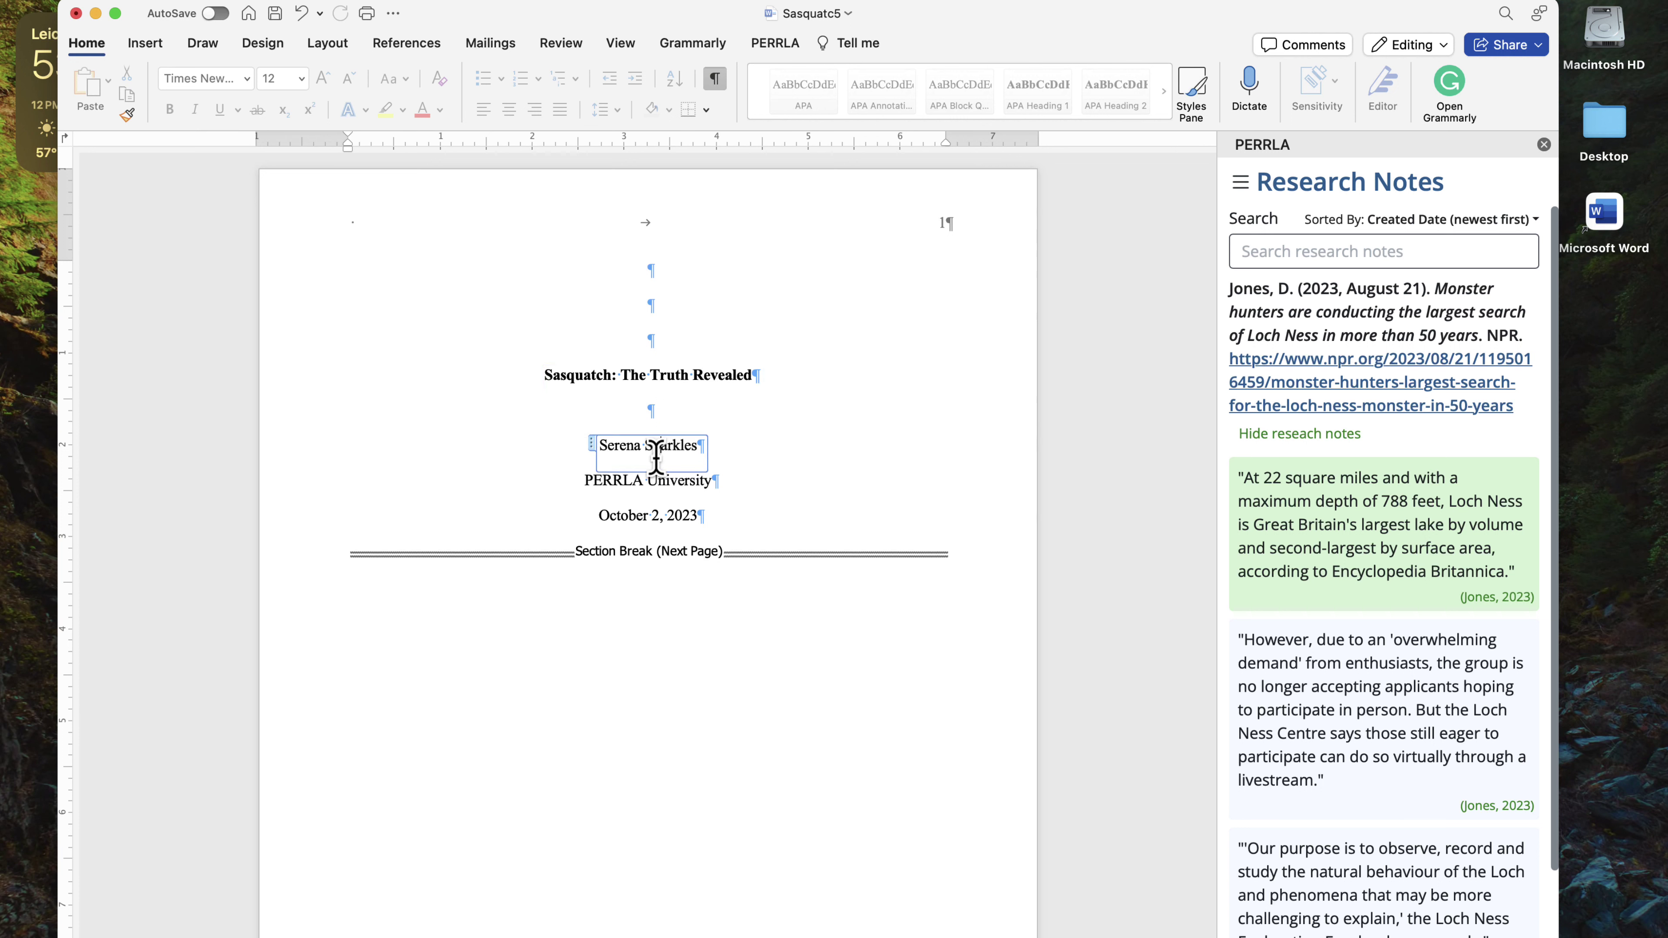
left_click(710, 381)
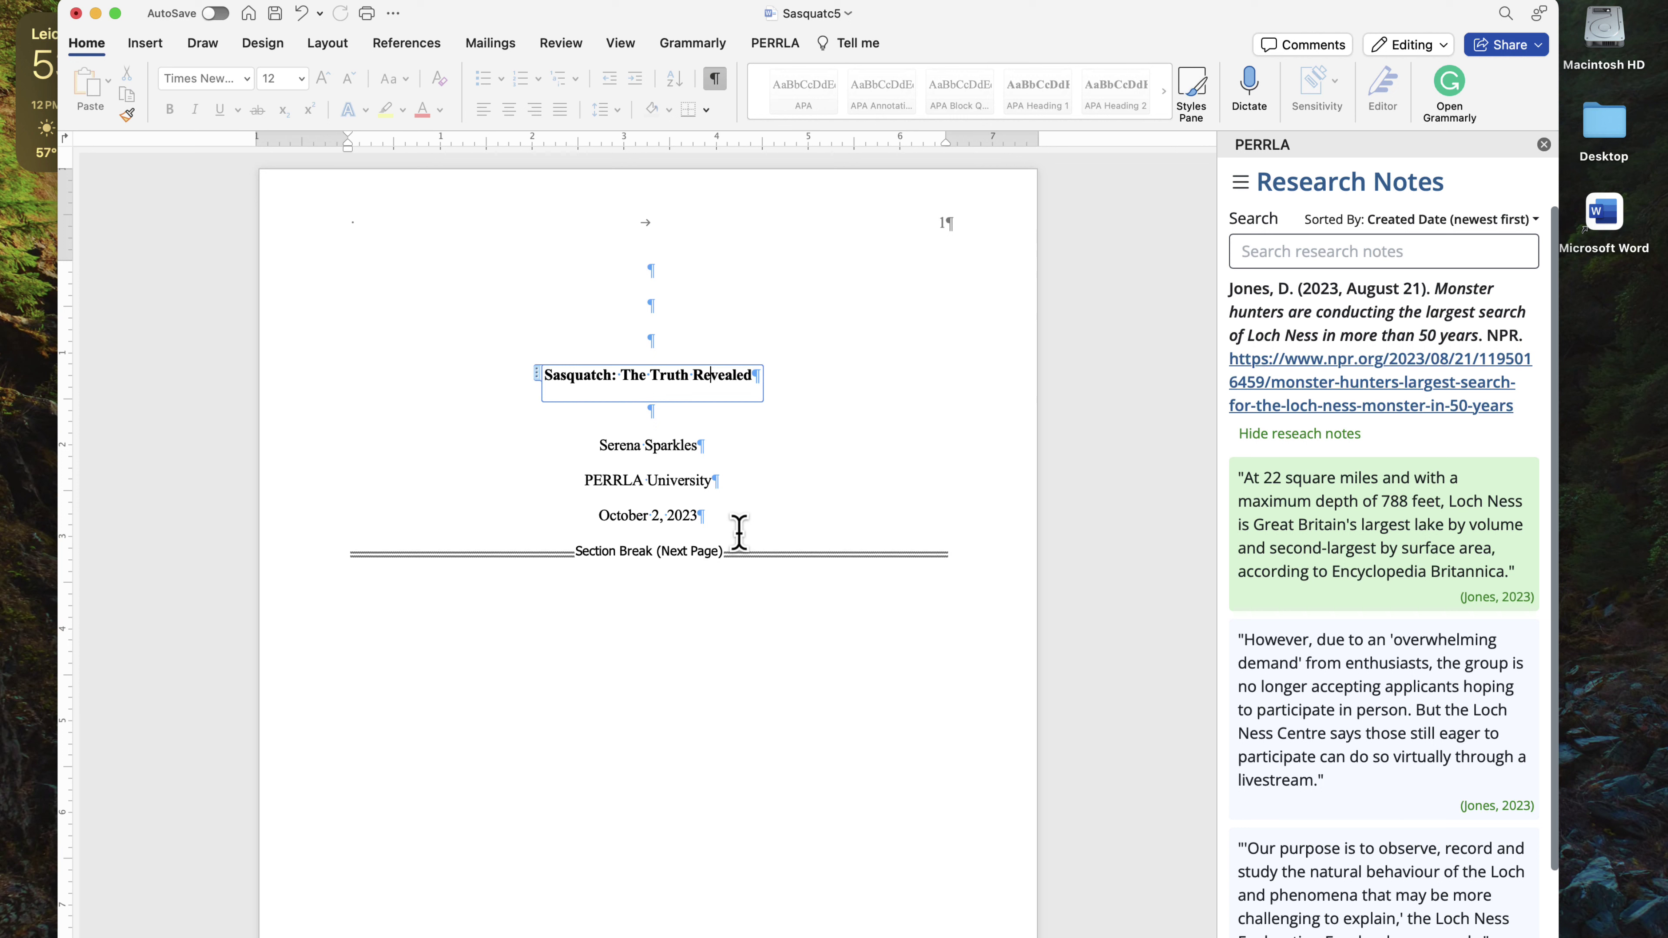
left_click(730, 430)
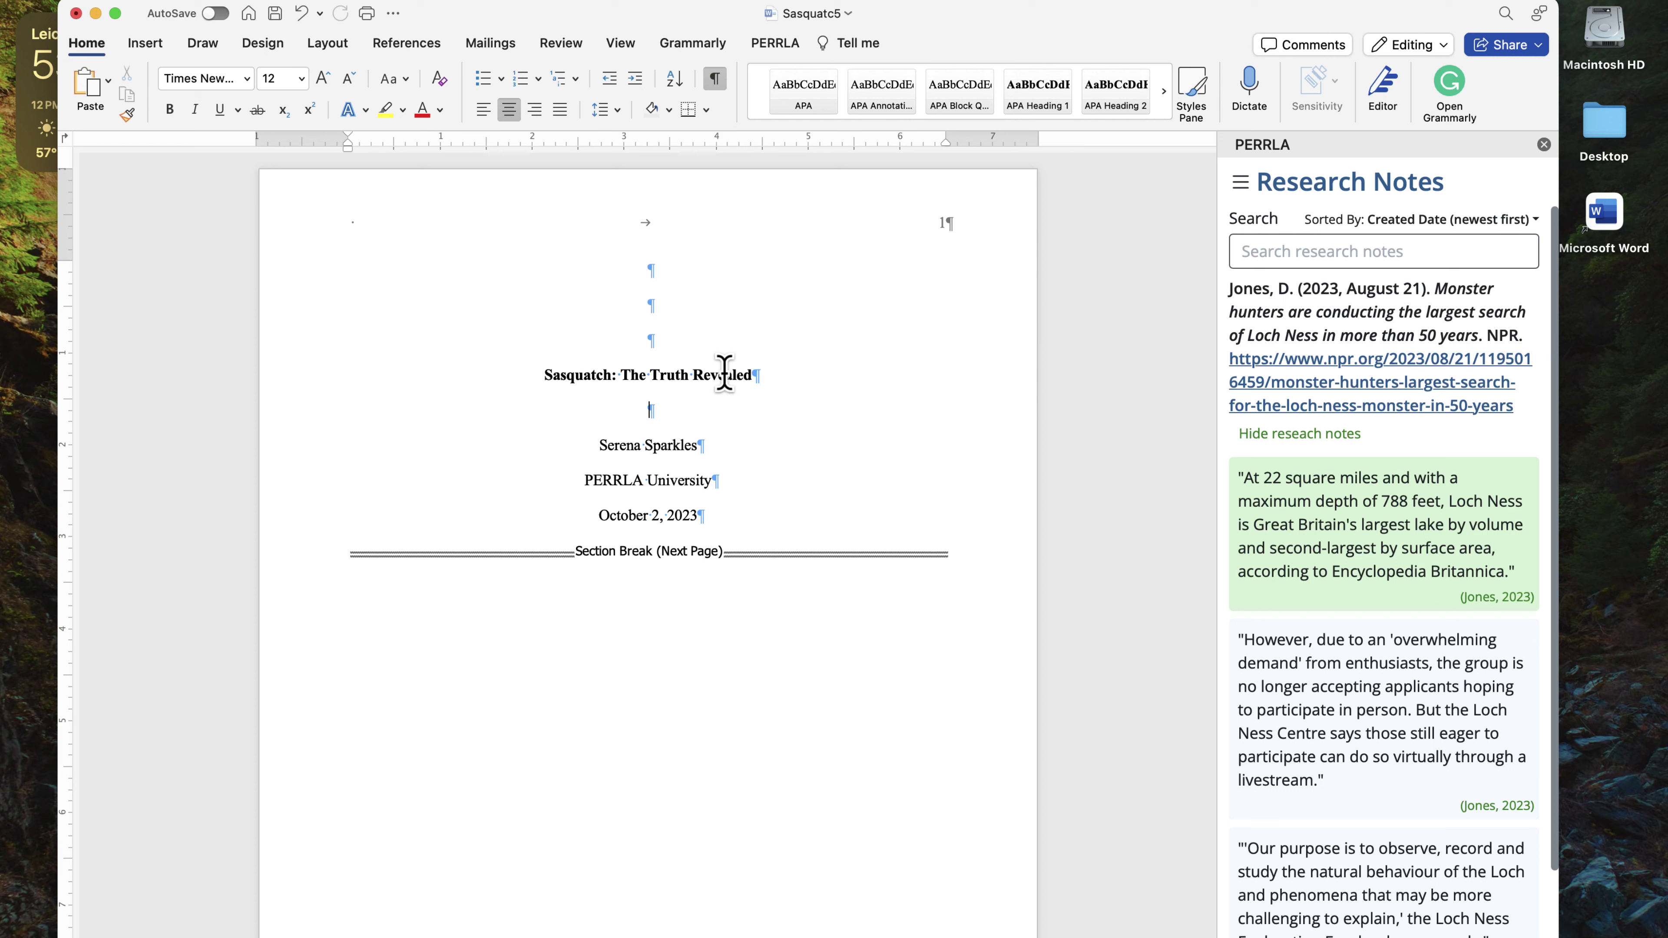
left_click(717, 513)
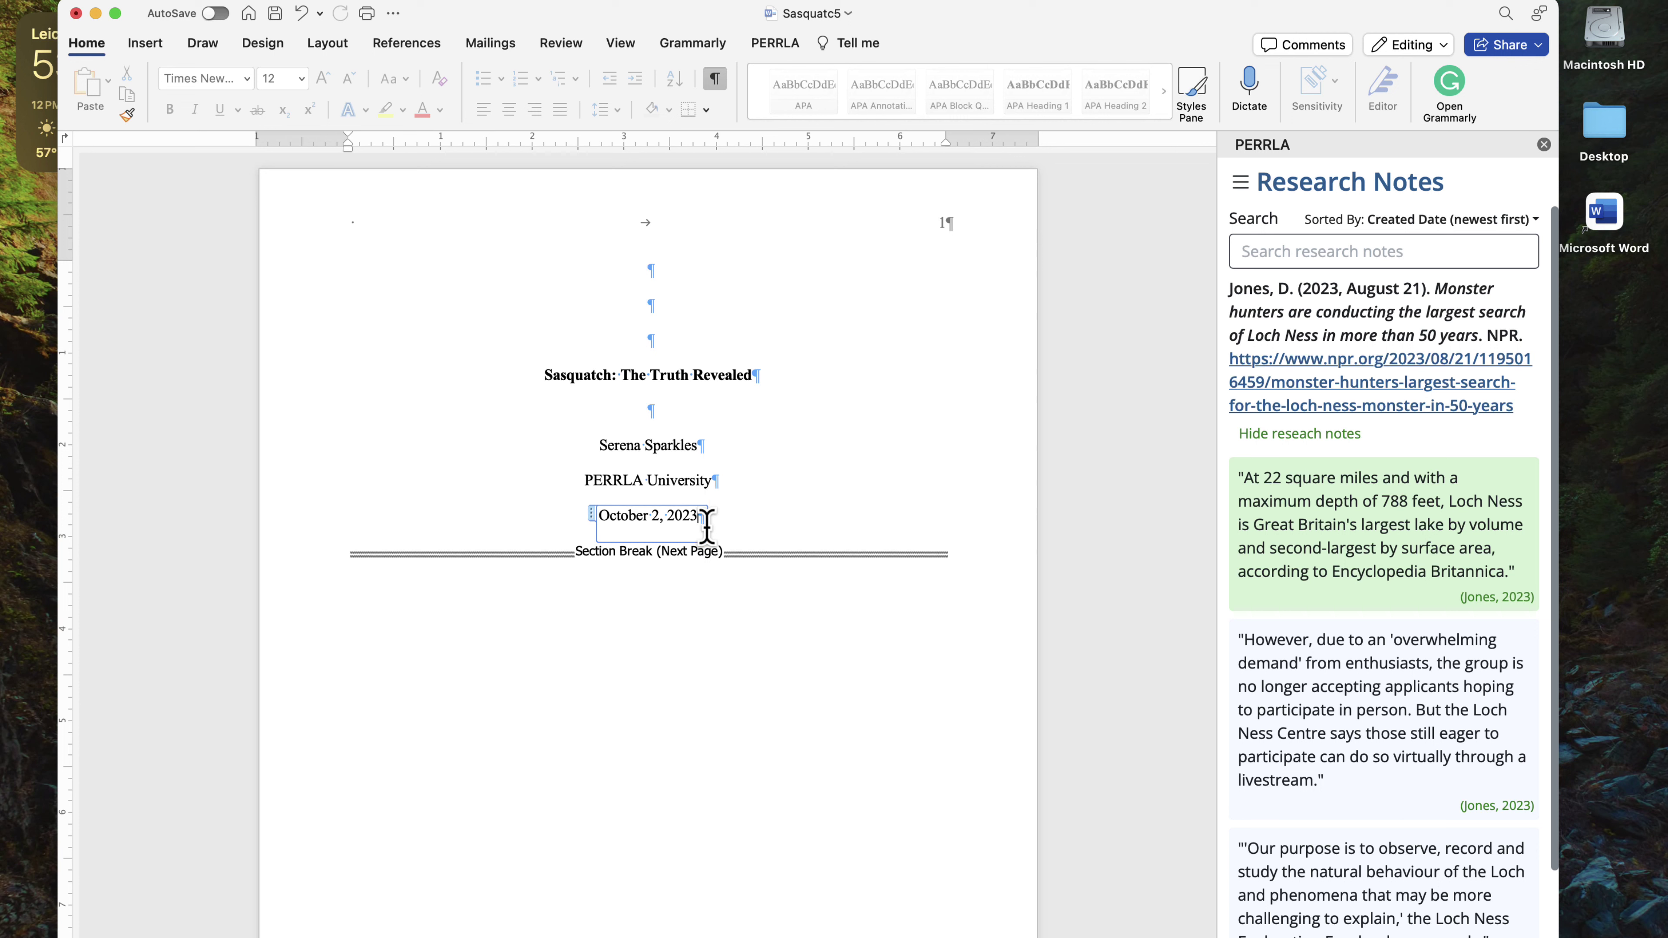
Examine the title page's blank lines, title, author, institution and date lines, and the section break beneath them
left_click_drag(663, 268, 677, 355)
left_click_drag(510, 378, 825, 386)
left_click_drag(653, 411, 720, 538)
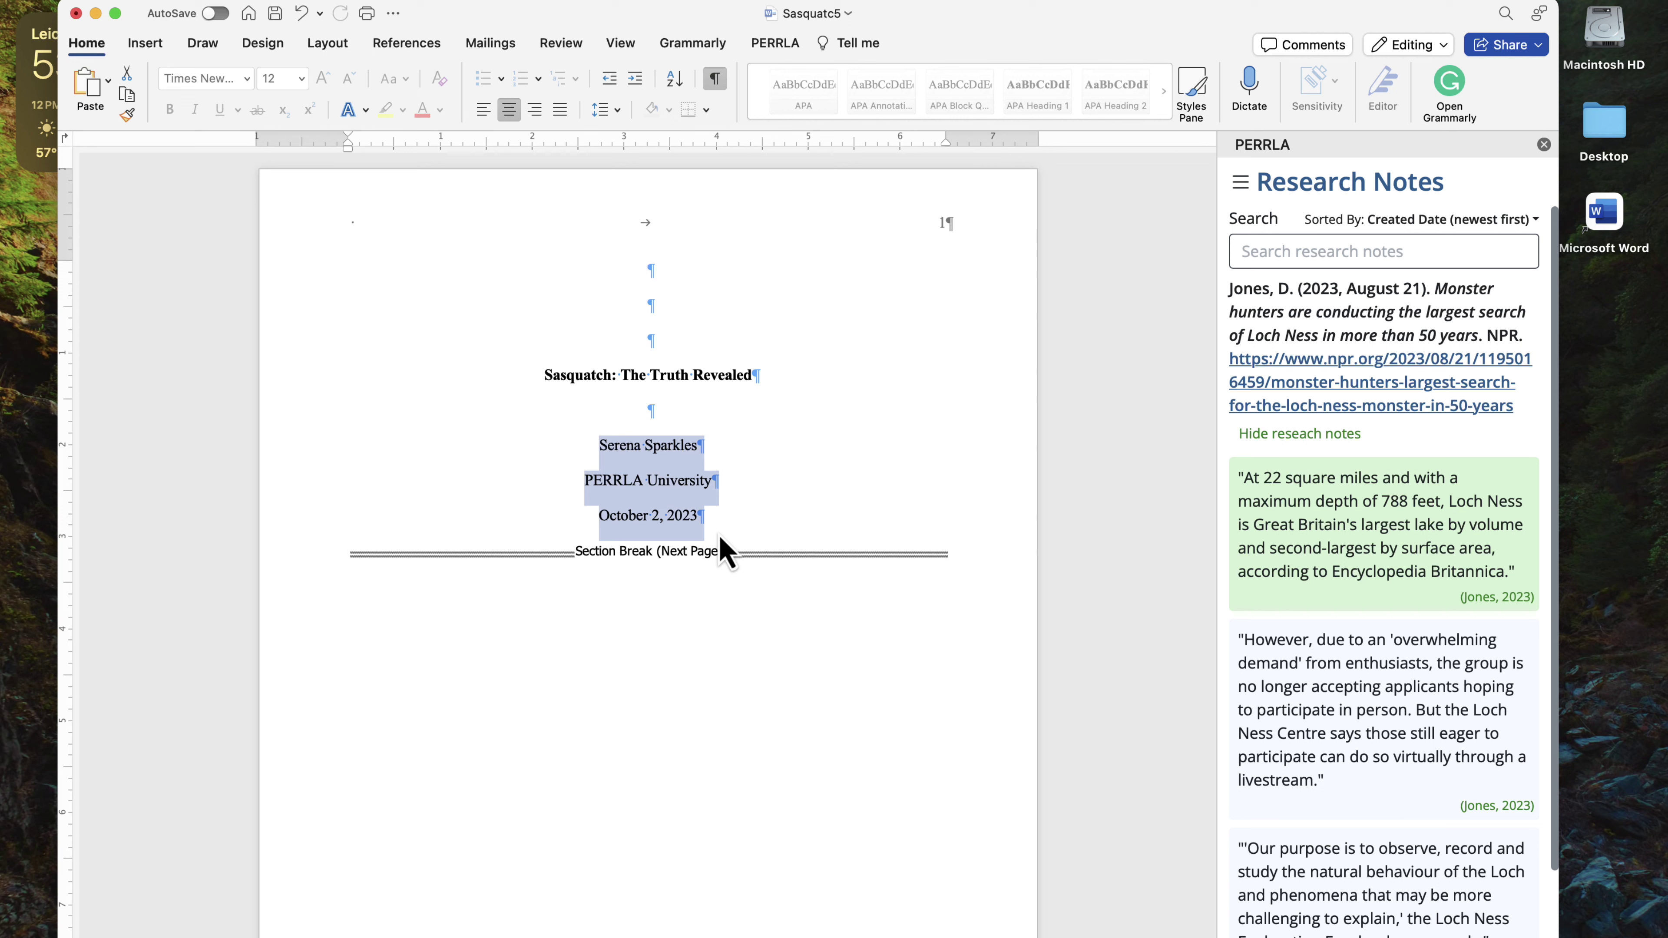
left_click(719, 544)
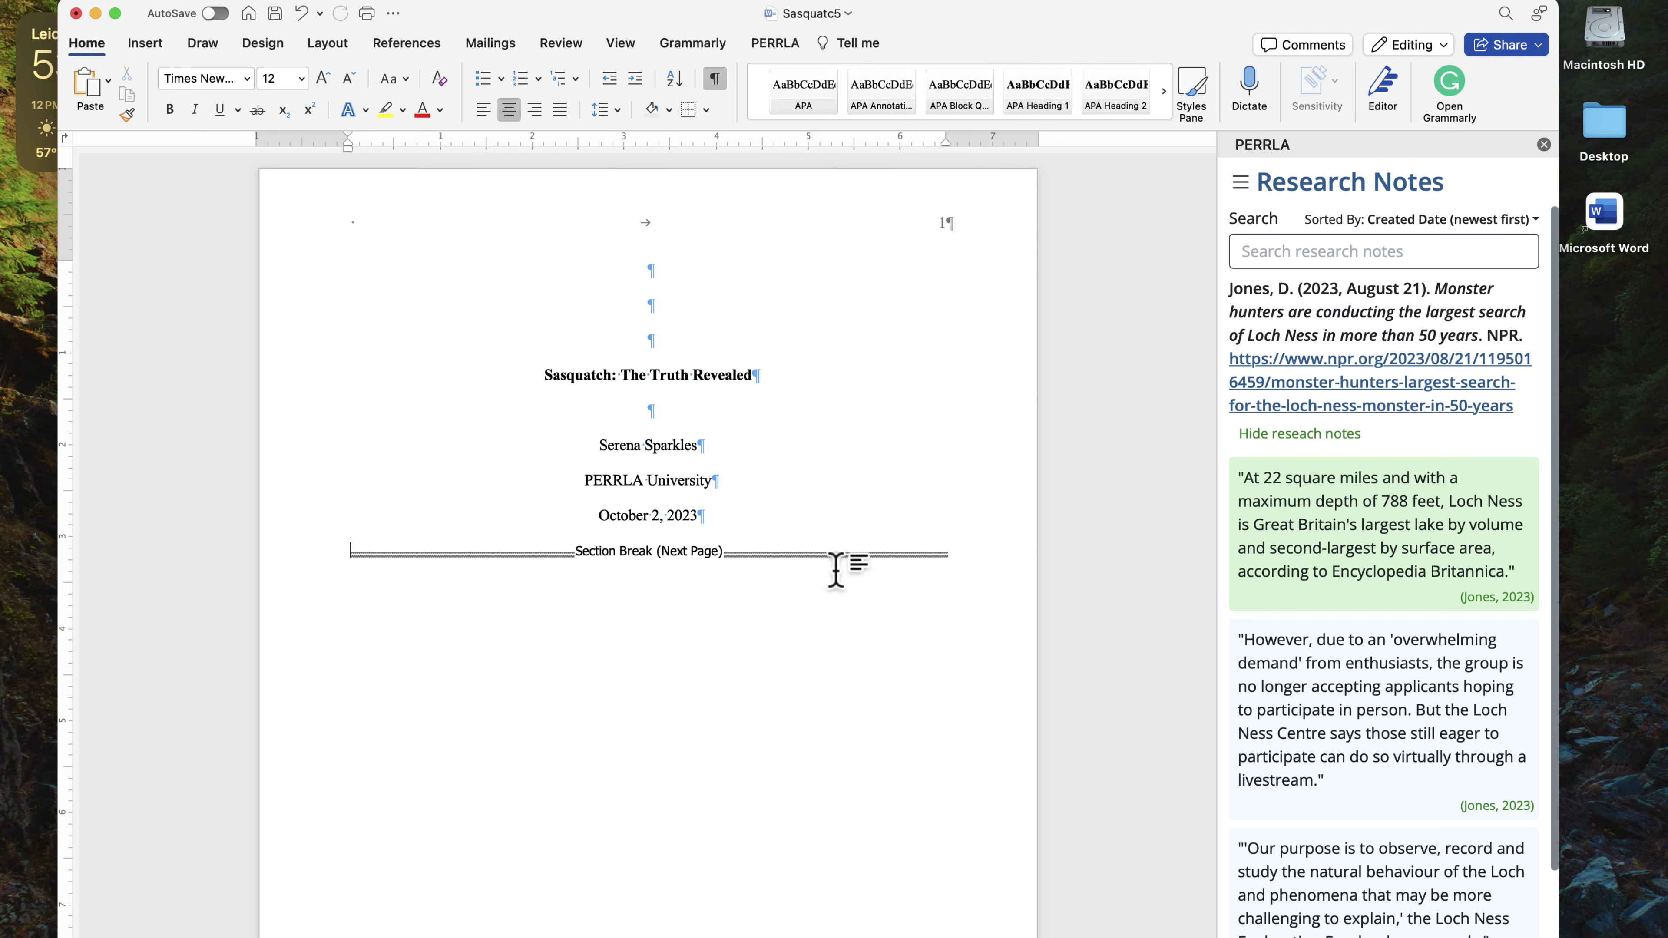
left_click_drag(917, 558, 920, 578)
left_click(916, 559)
Look through the paper from the title page to the body and the References page, and return to the title page
scroll(663, 383, "down", 8)
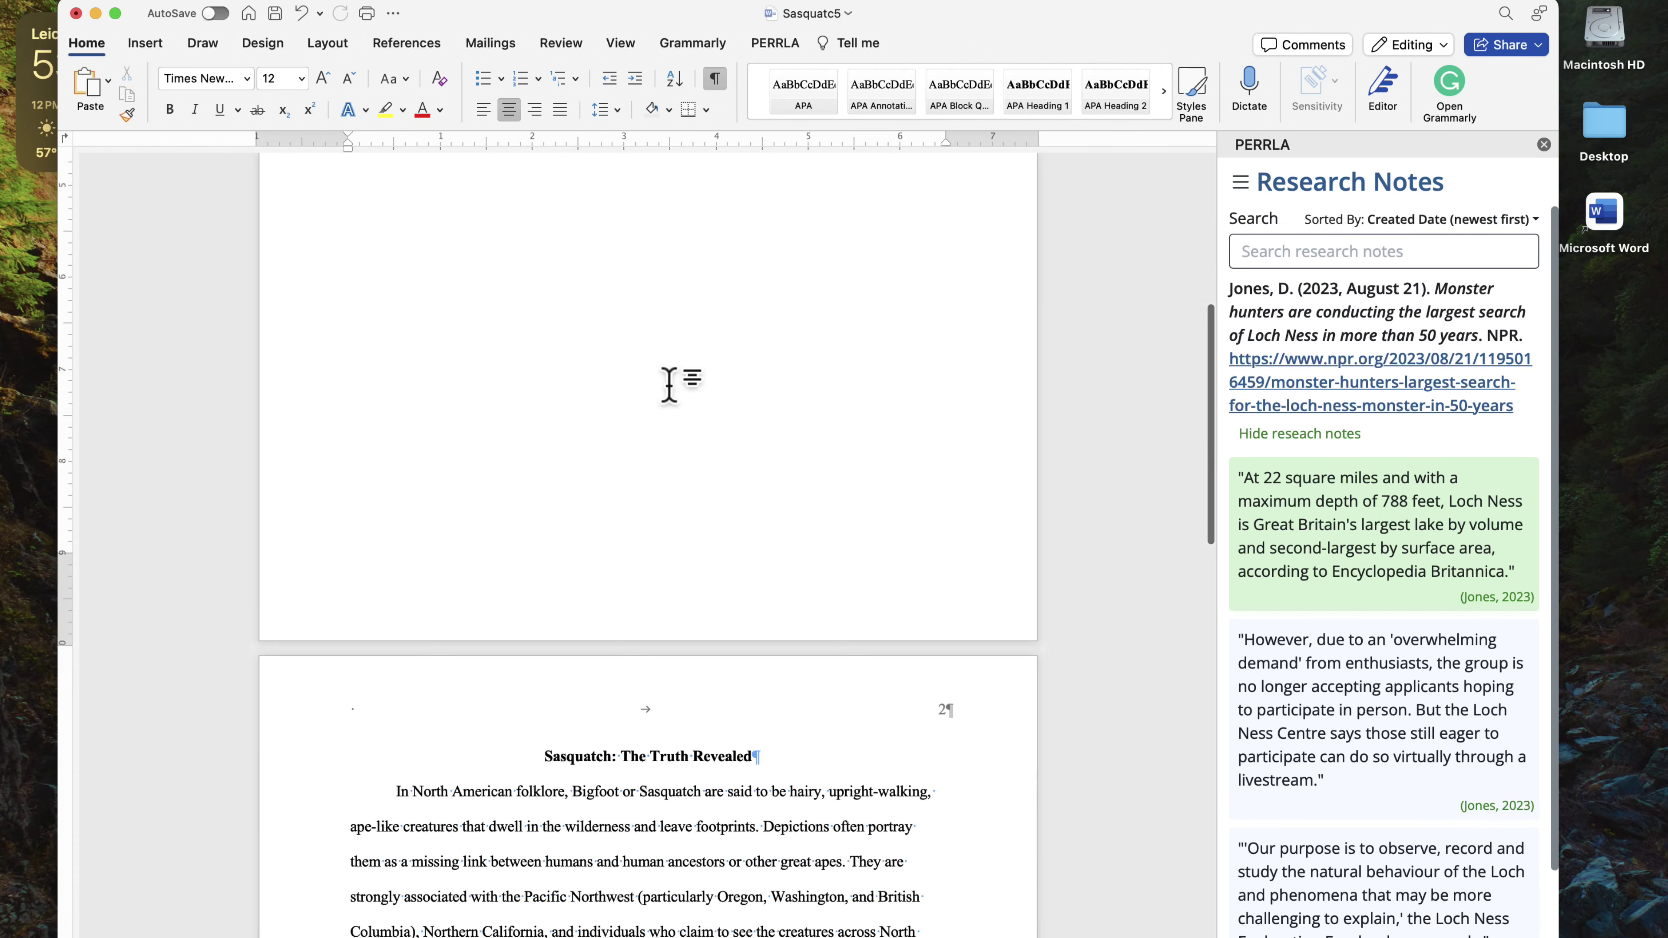
scroll(669, 386, "down", 5)
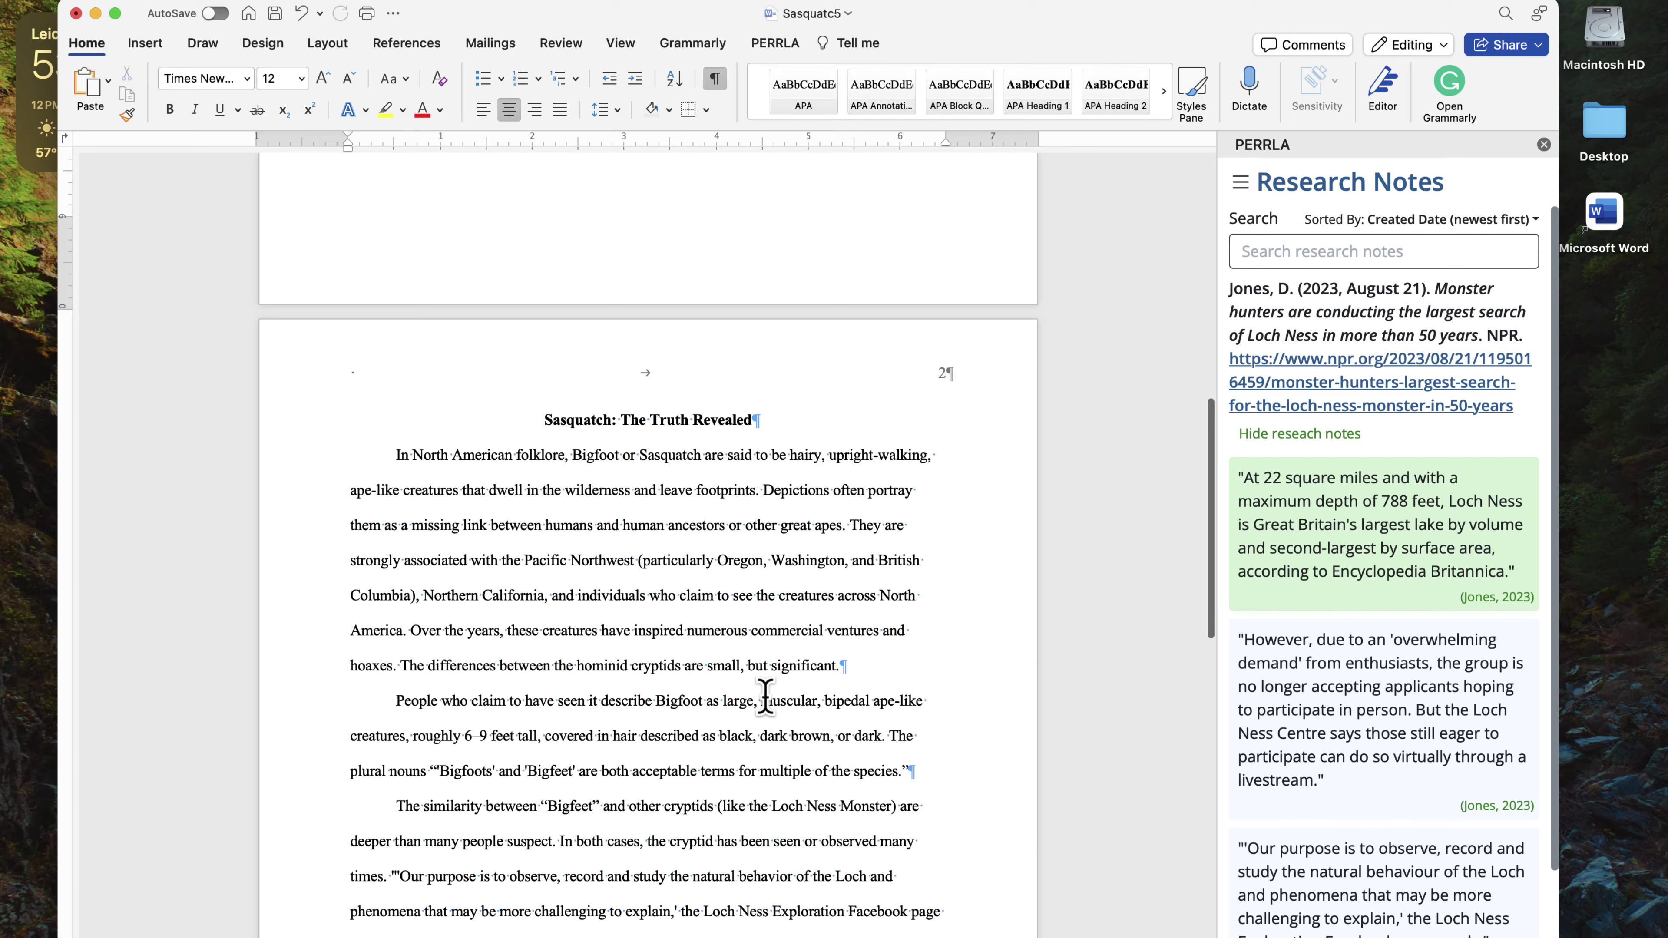
scroll(765, 696, "up", 13)
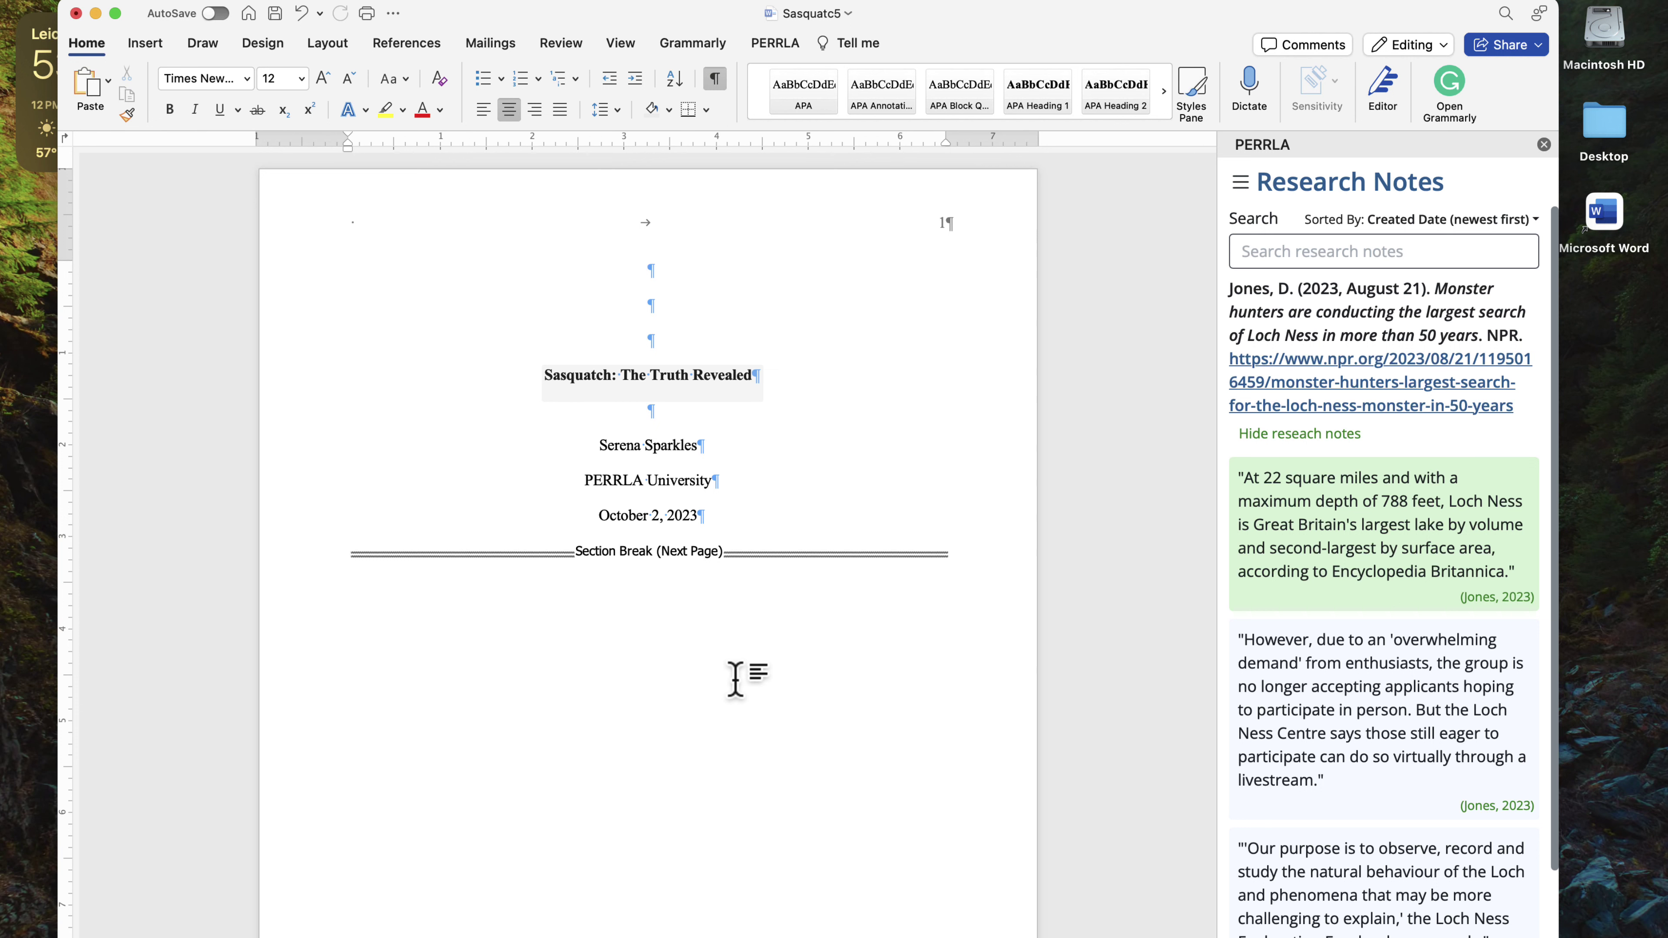
scroll(735, 680, "down", 8)
scroll(735, 681, "up", 9)
scroll(735, 680, "down", 10)
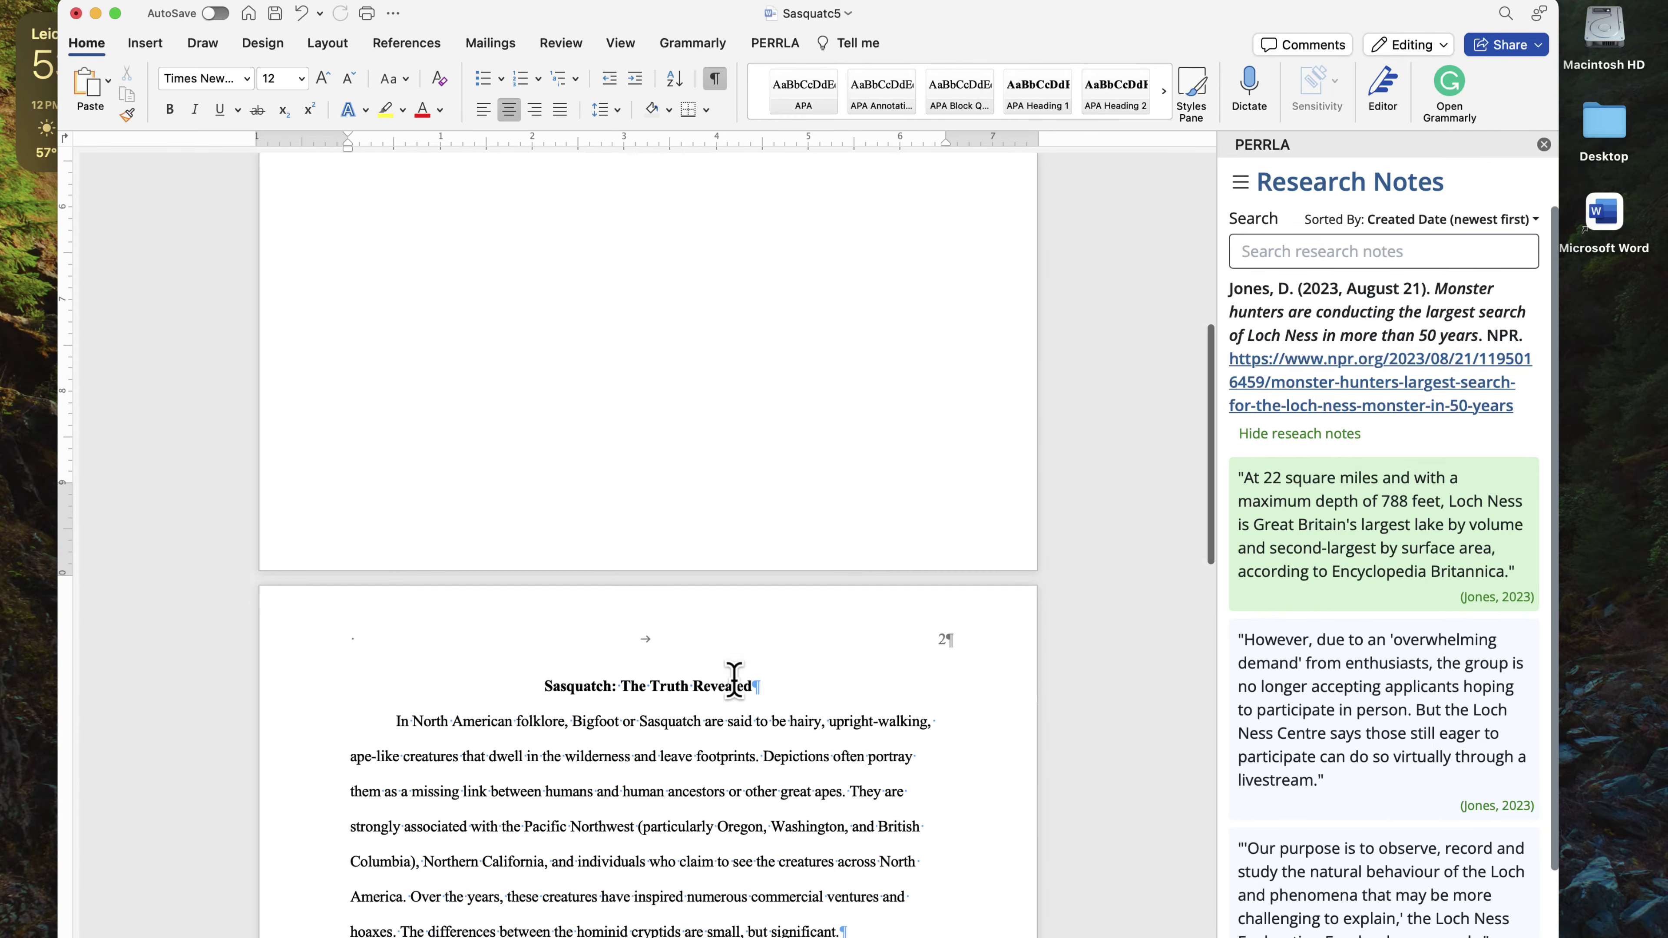
scroll(707, 821, "down", 10)
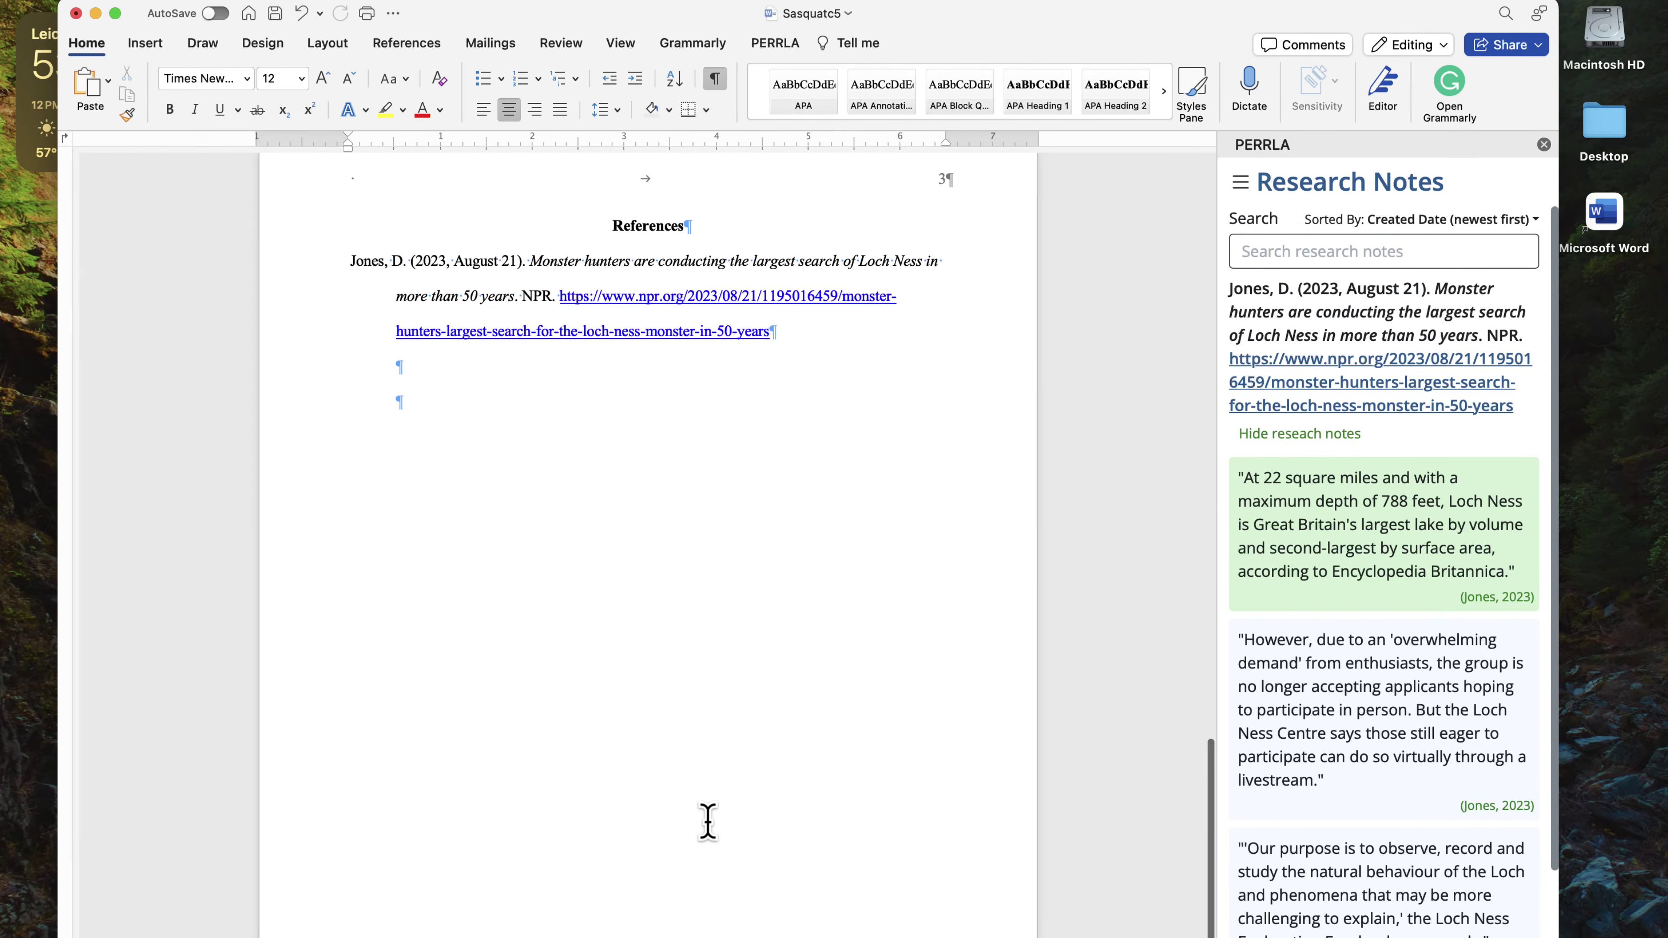
scroll(657, 632, "up", 20)
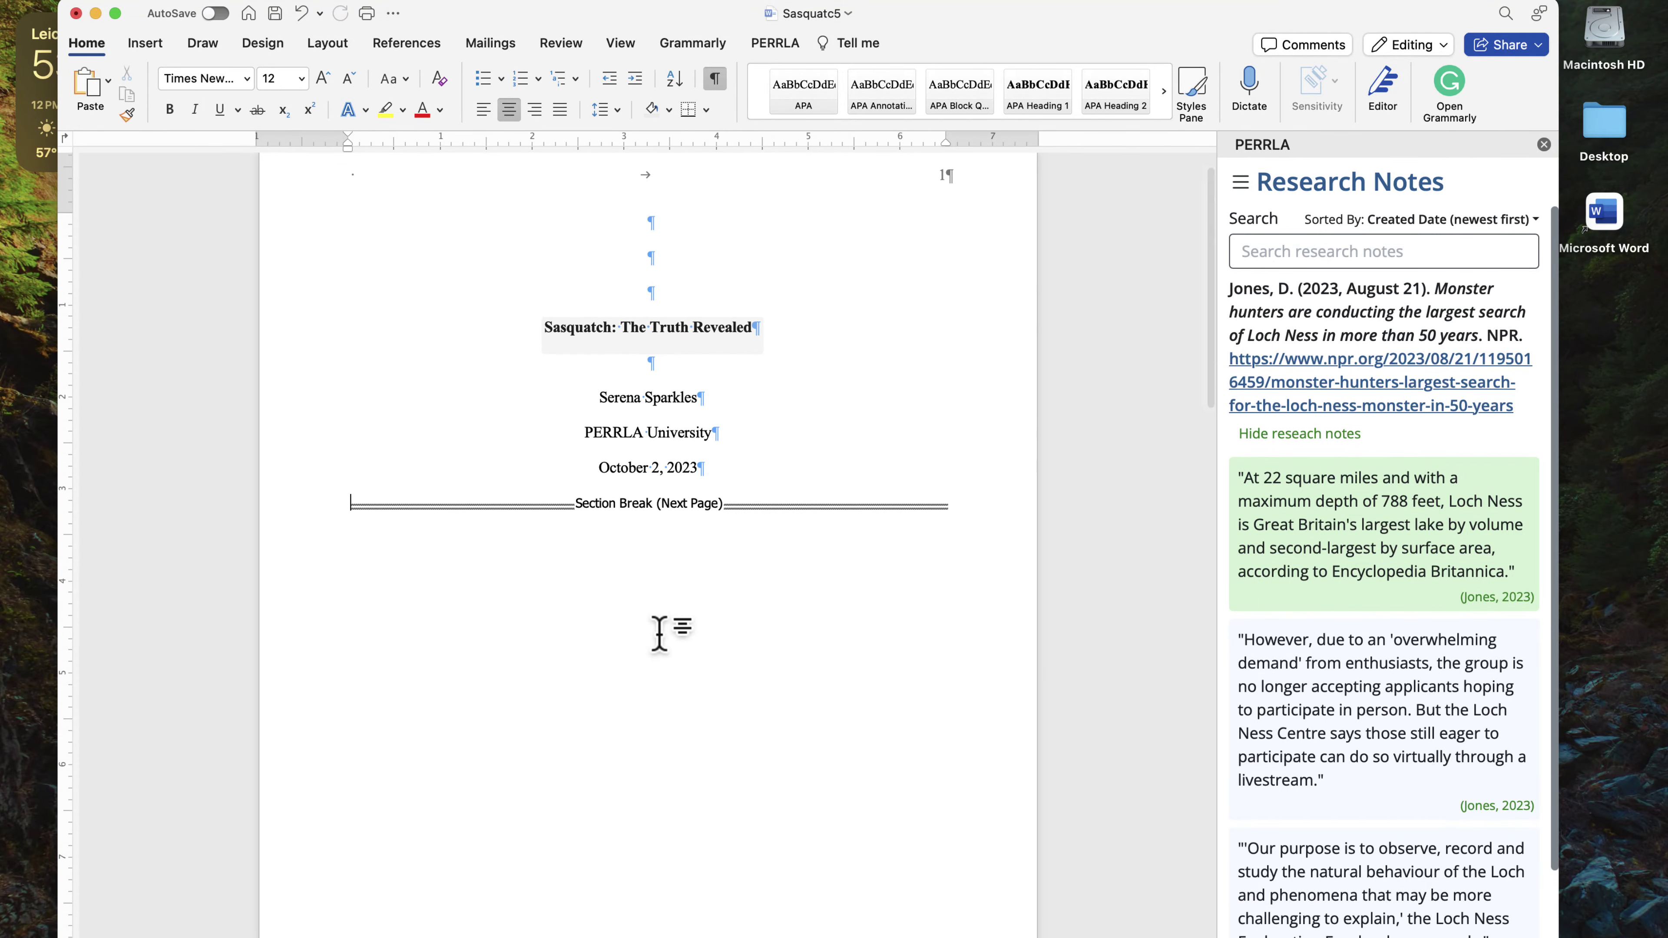
scroll(658, 634, "up", 1)
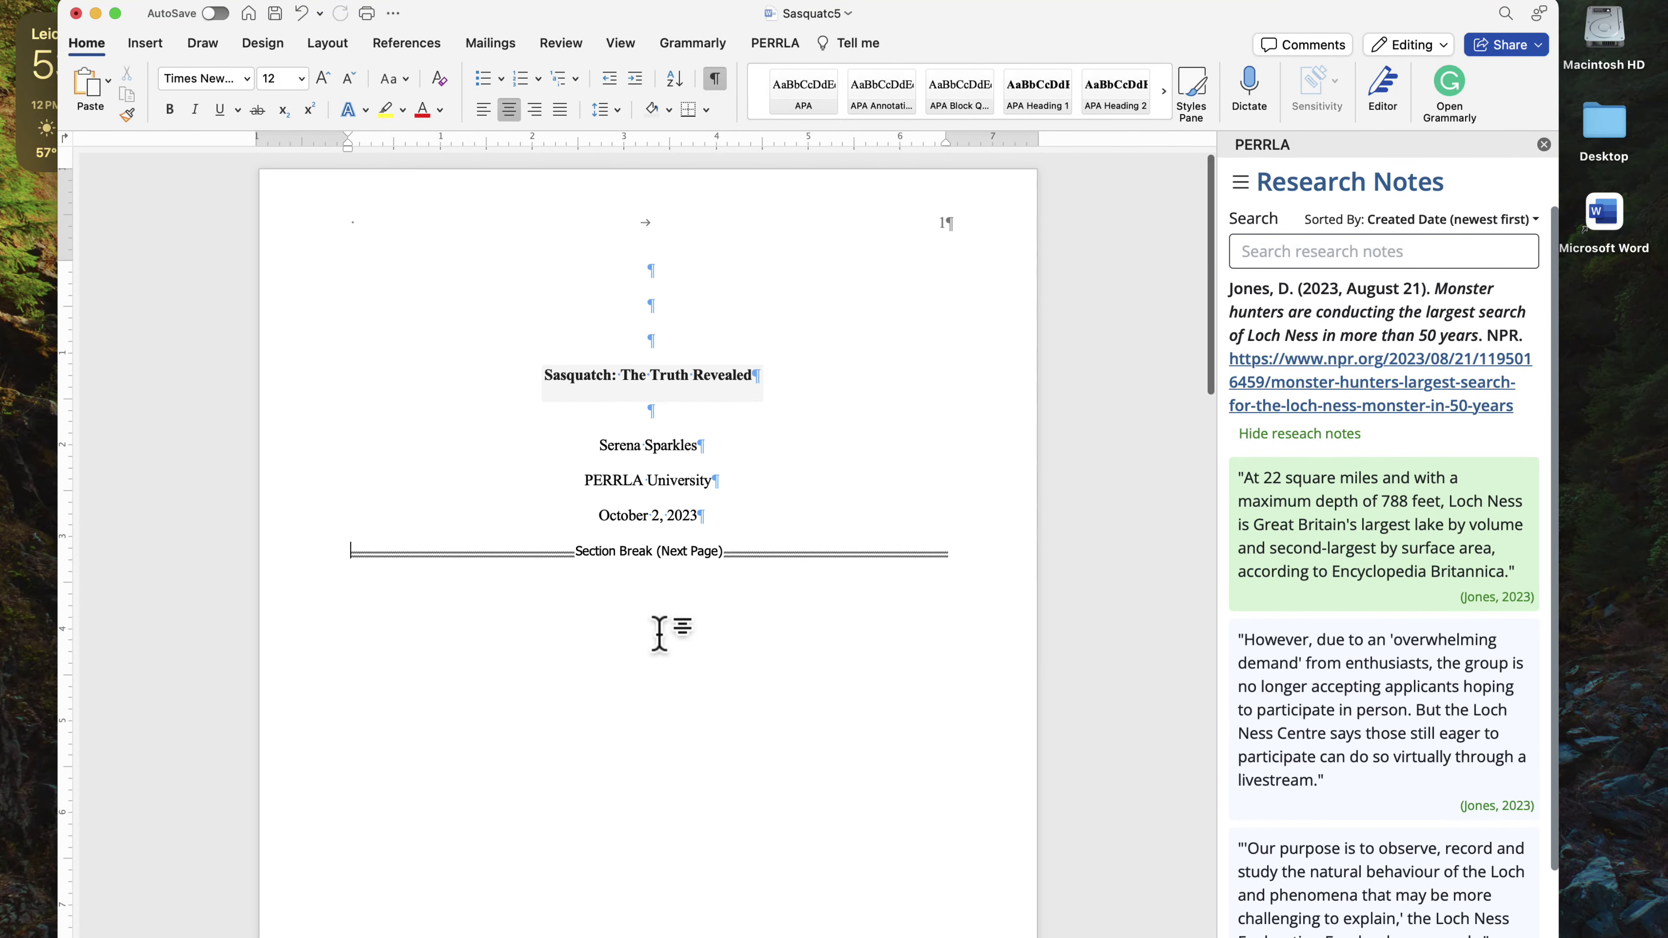
Add two blank paragraphs between the date and the section break on the title page
left_click(737, 513)
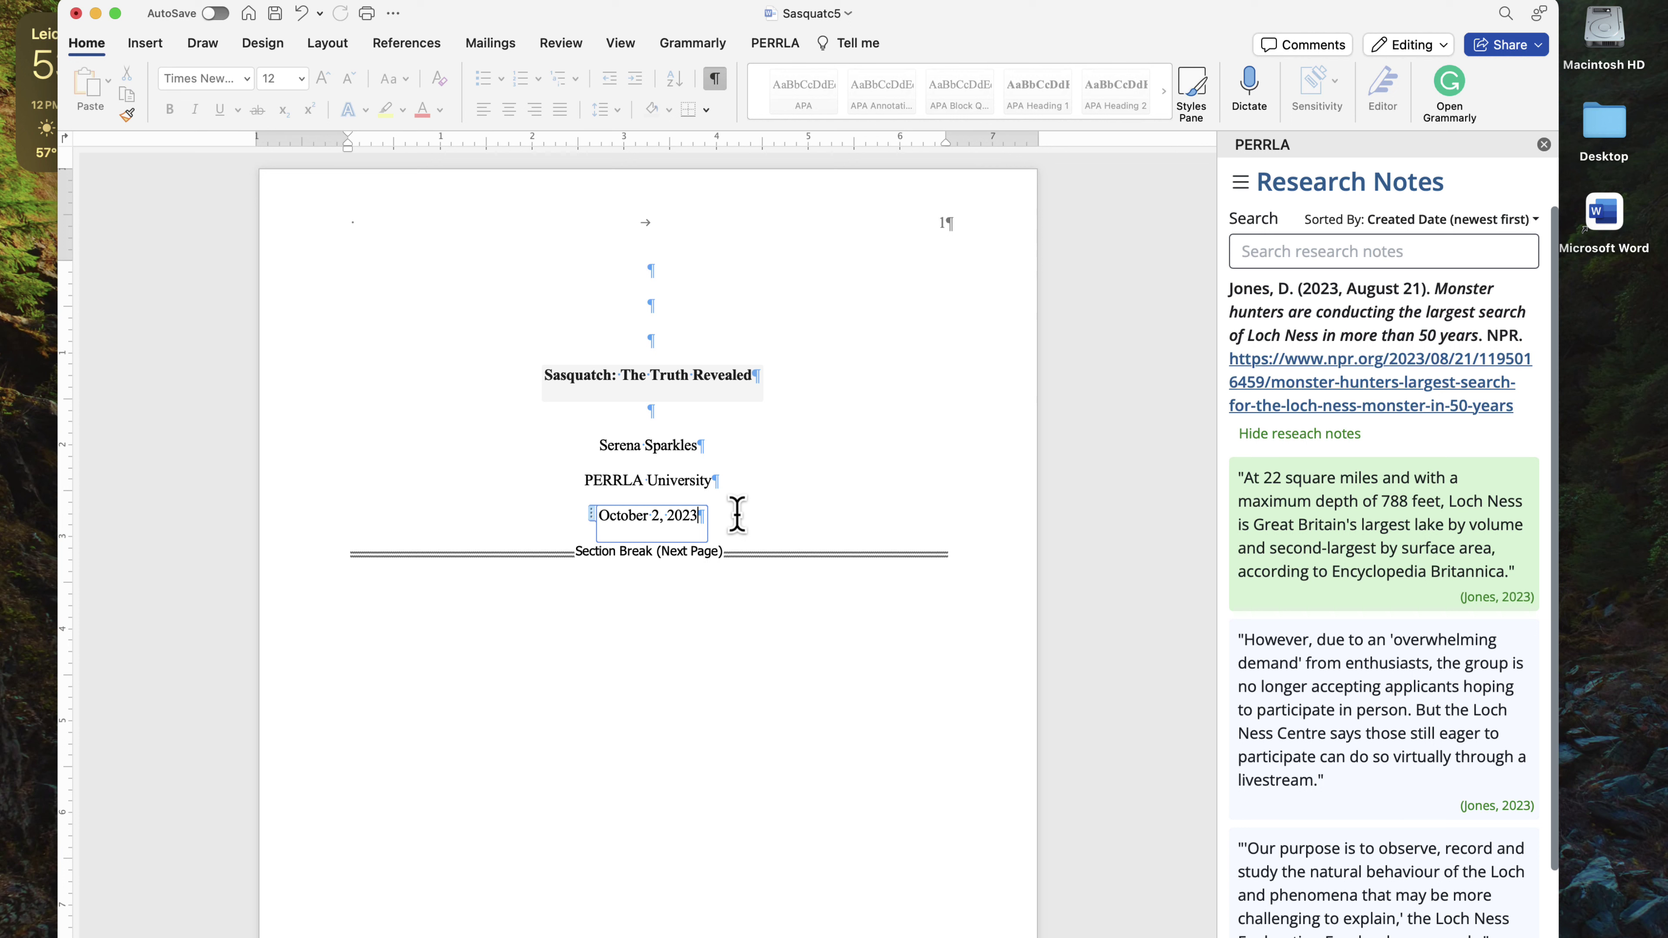
left_click(737, 514)
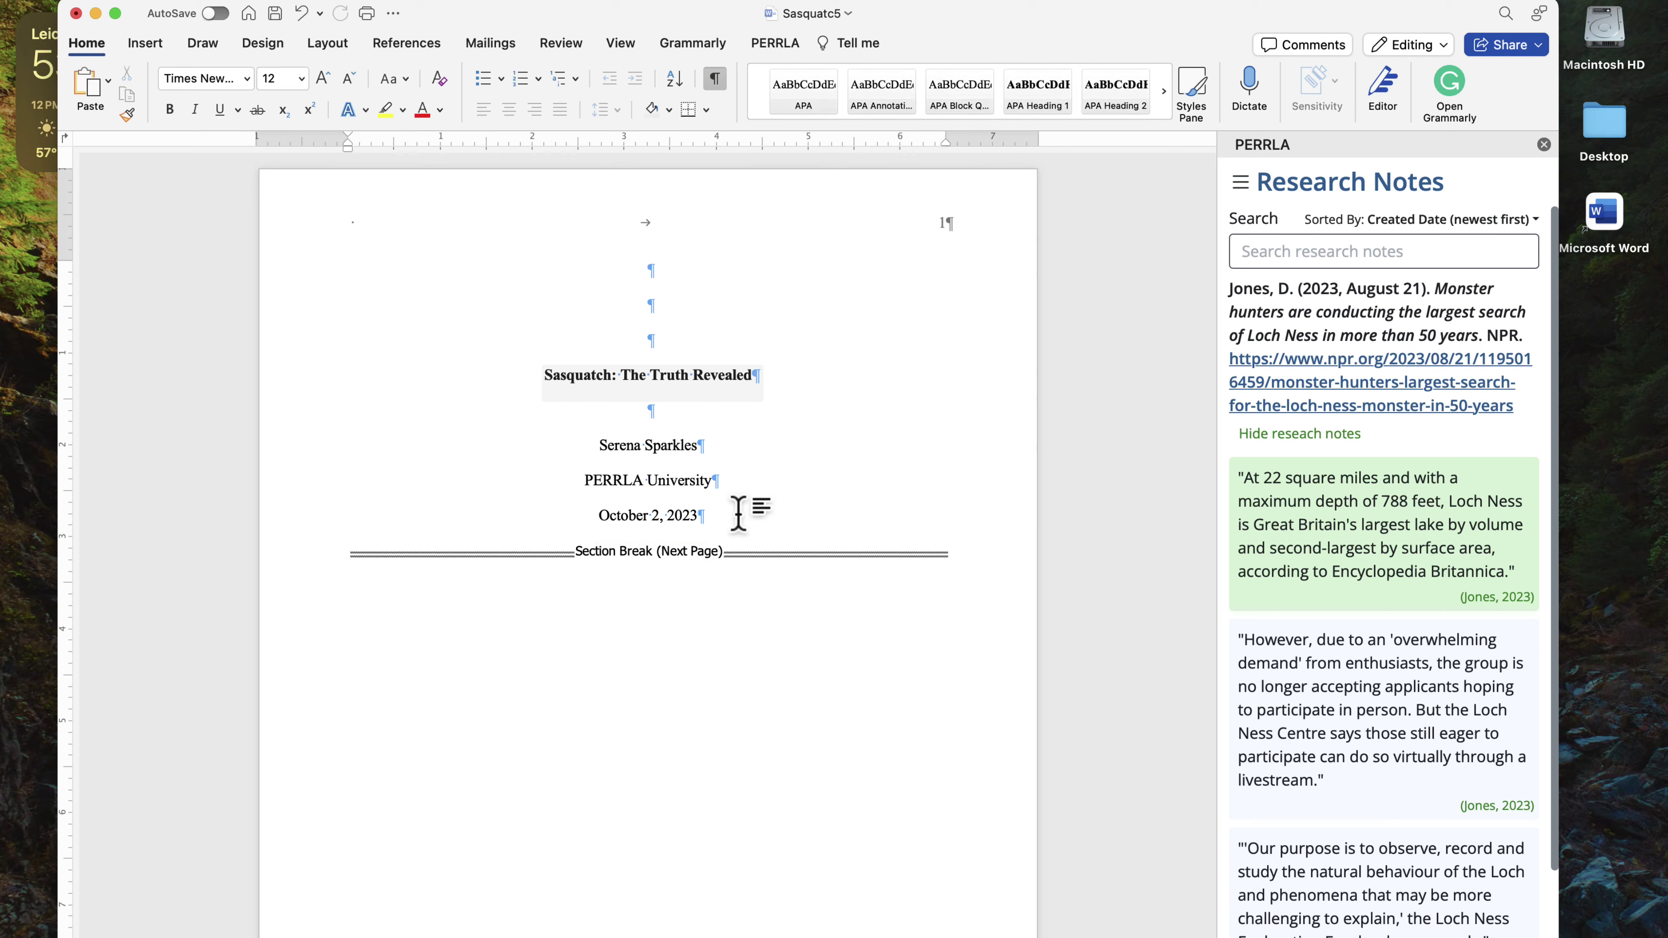
left_click(698, 511)
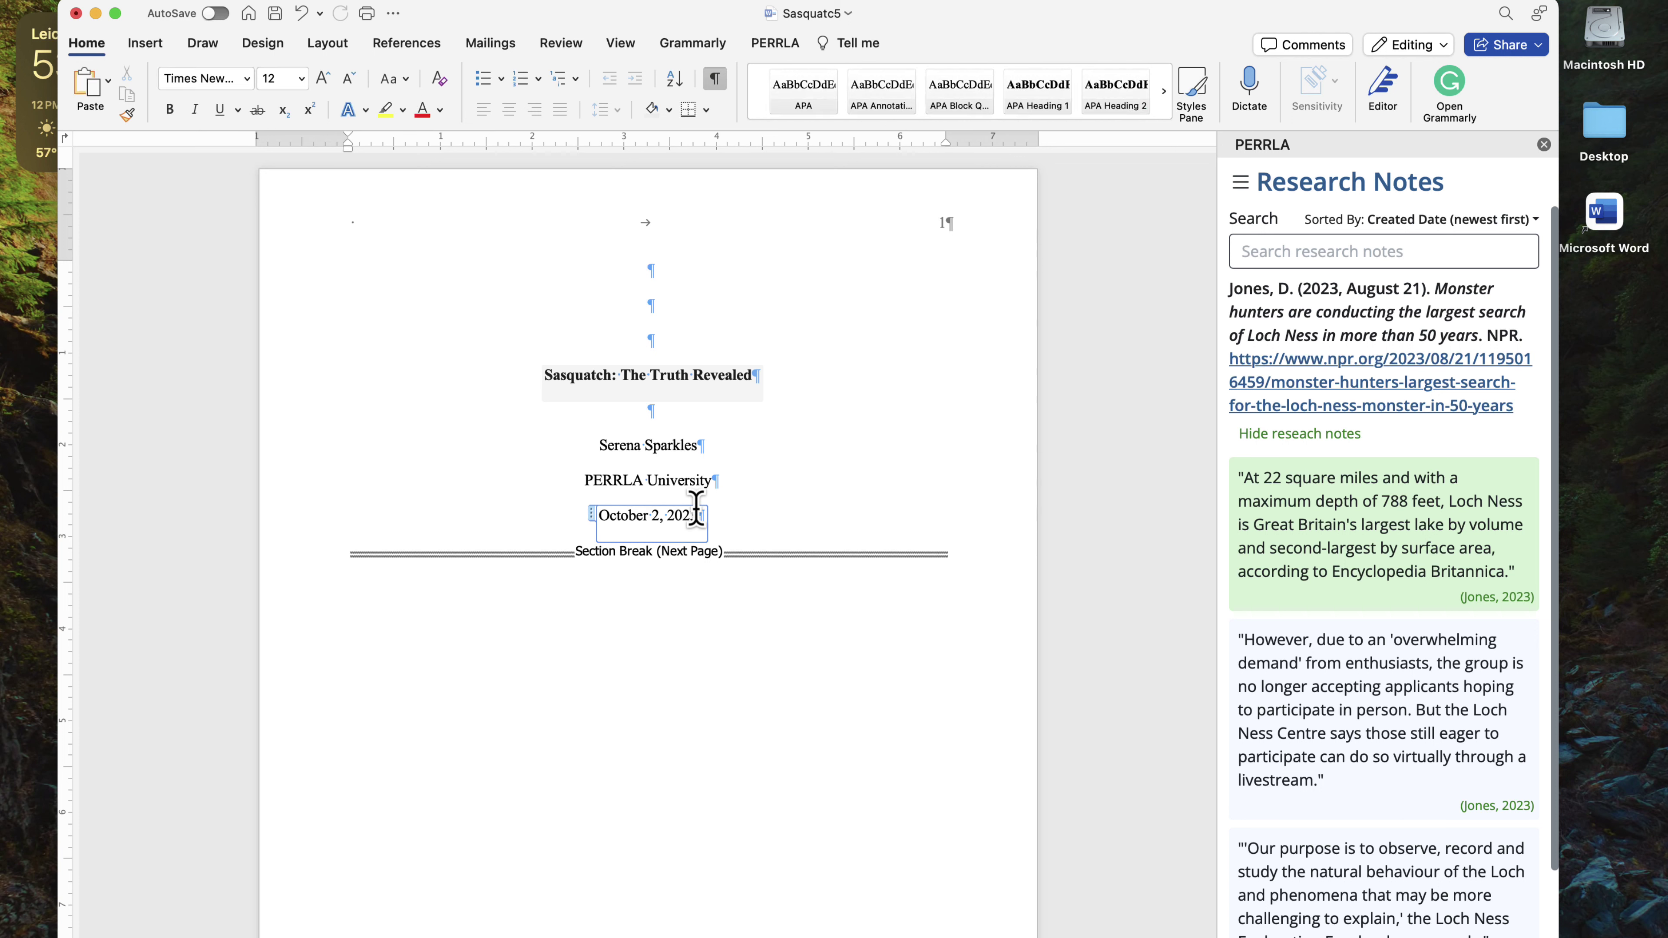
left_click(731, 521)
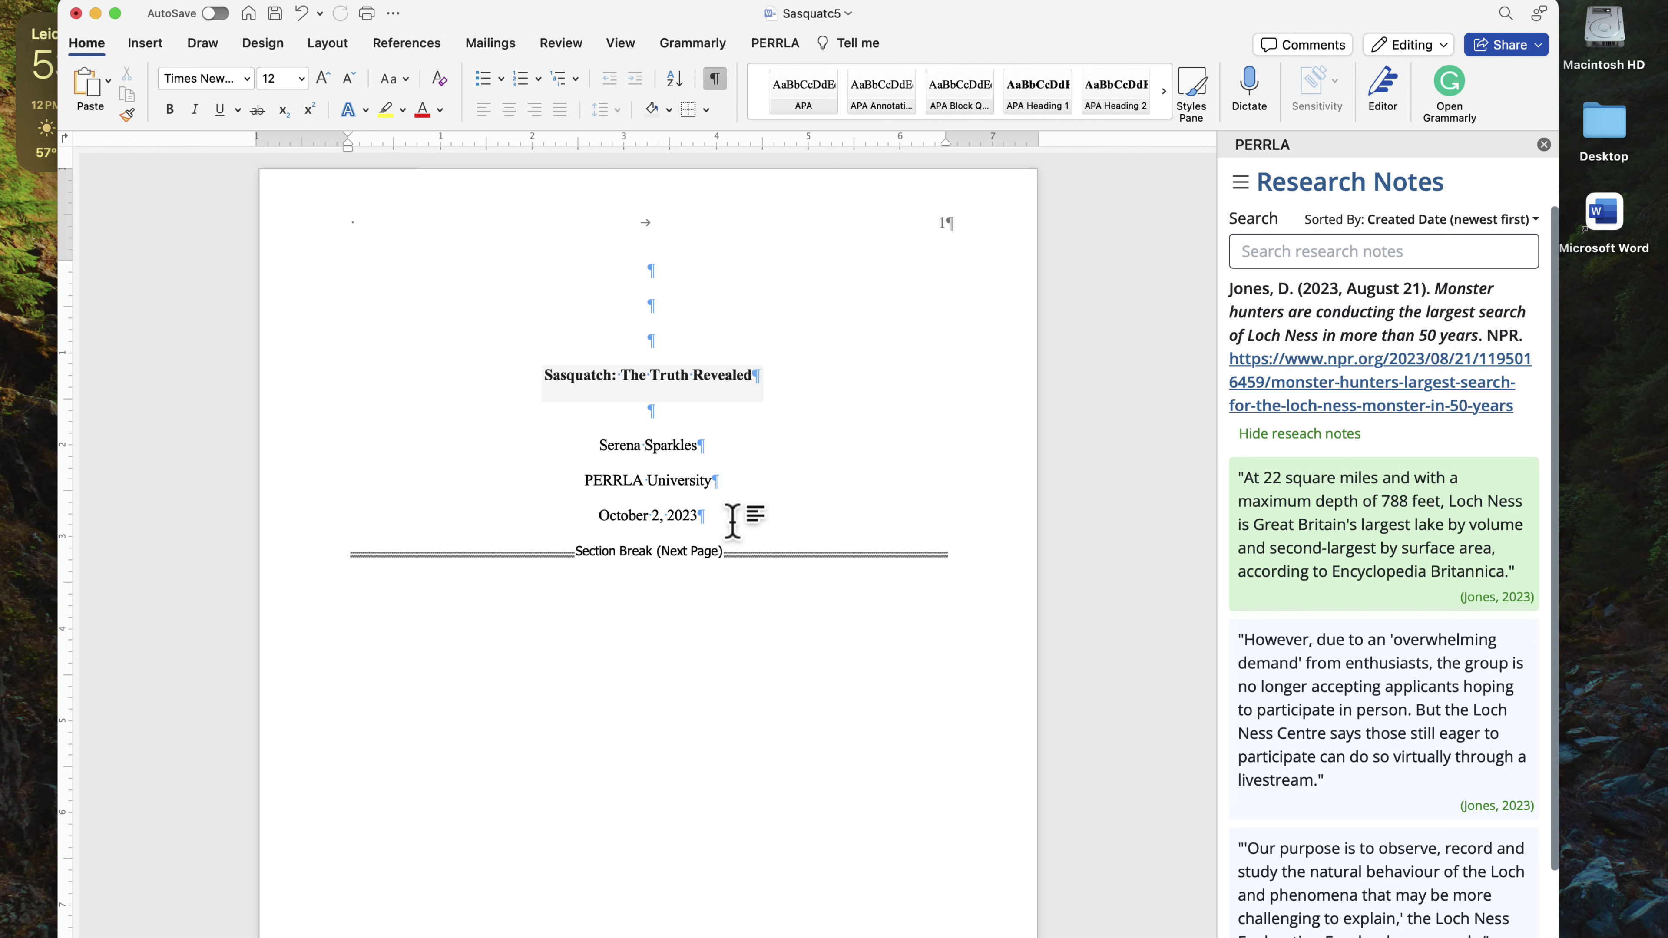
key("Return")
key("Return")
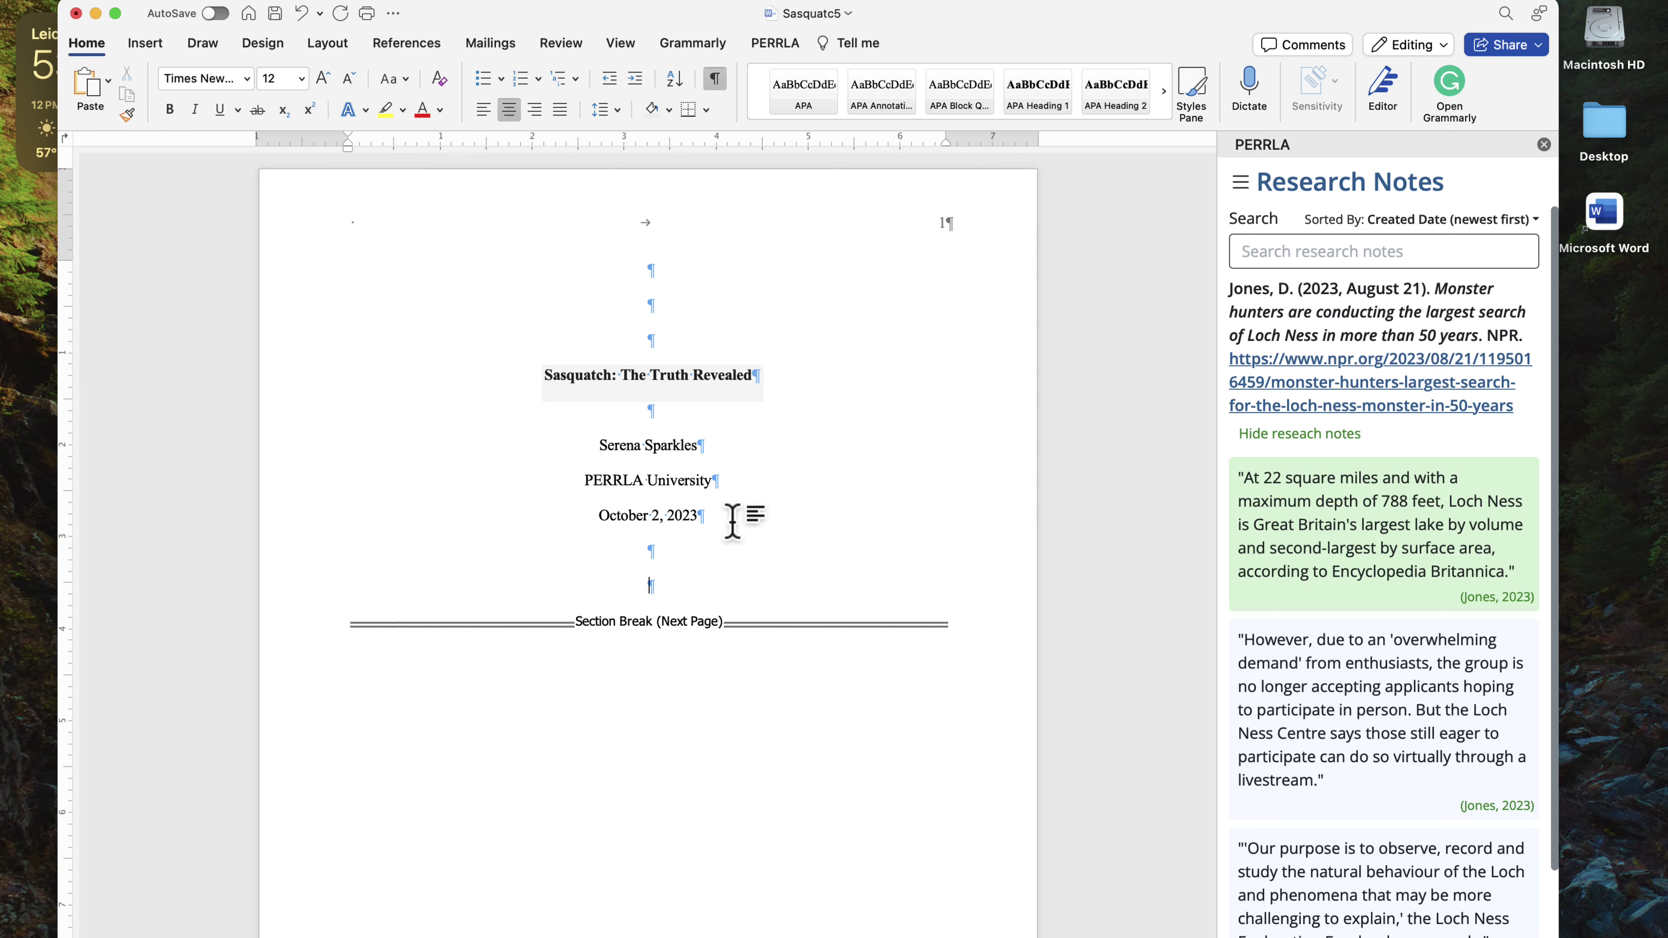
Write below the date: "Code of Conduct: I hereby declare that I wrote this paper myself without the un-credited aid of any other persons or tools."
type("Code of Conduct: I ")
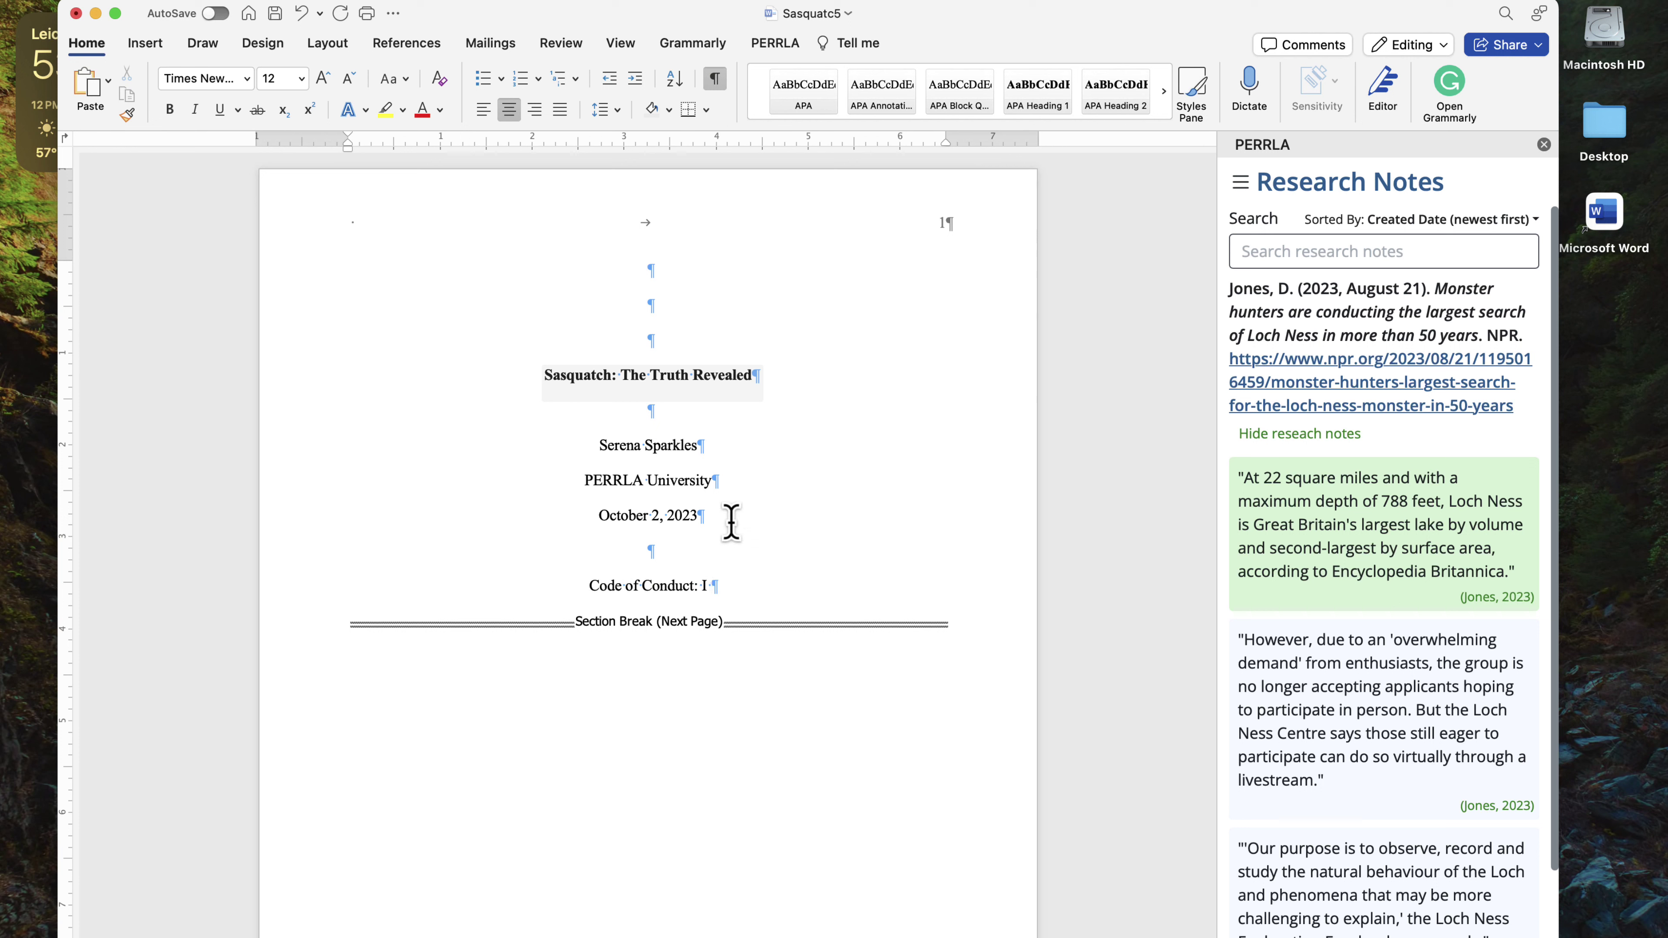
type("hereby ")
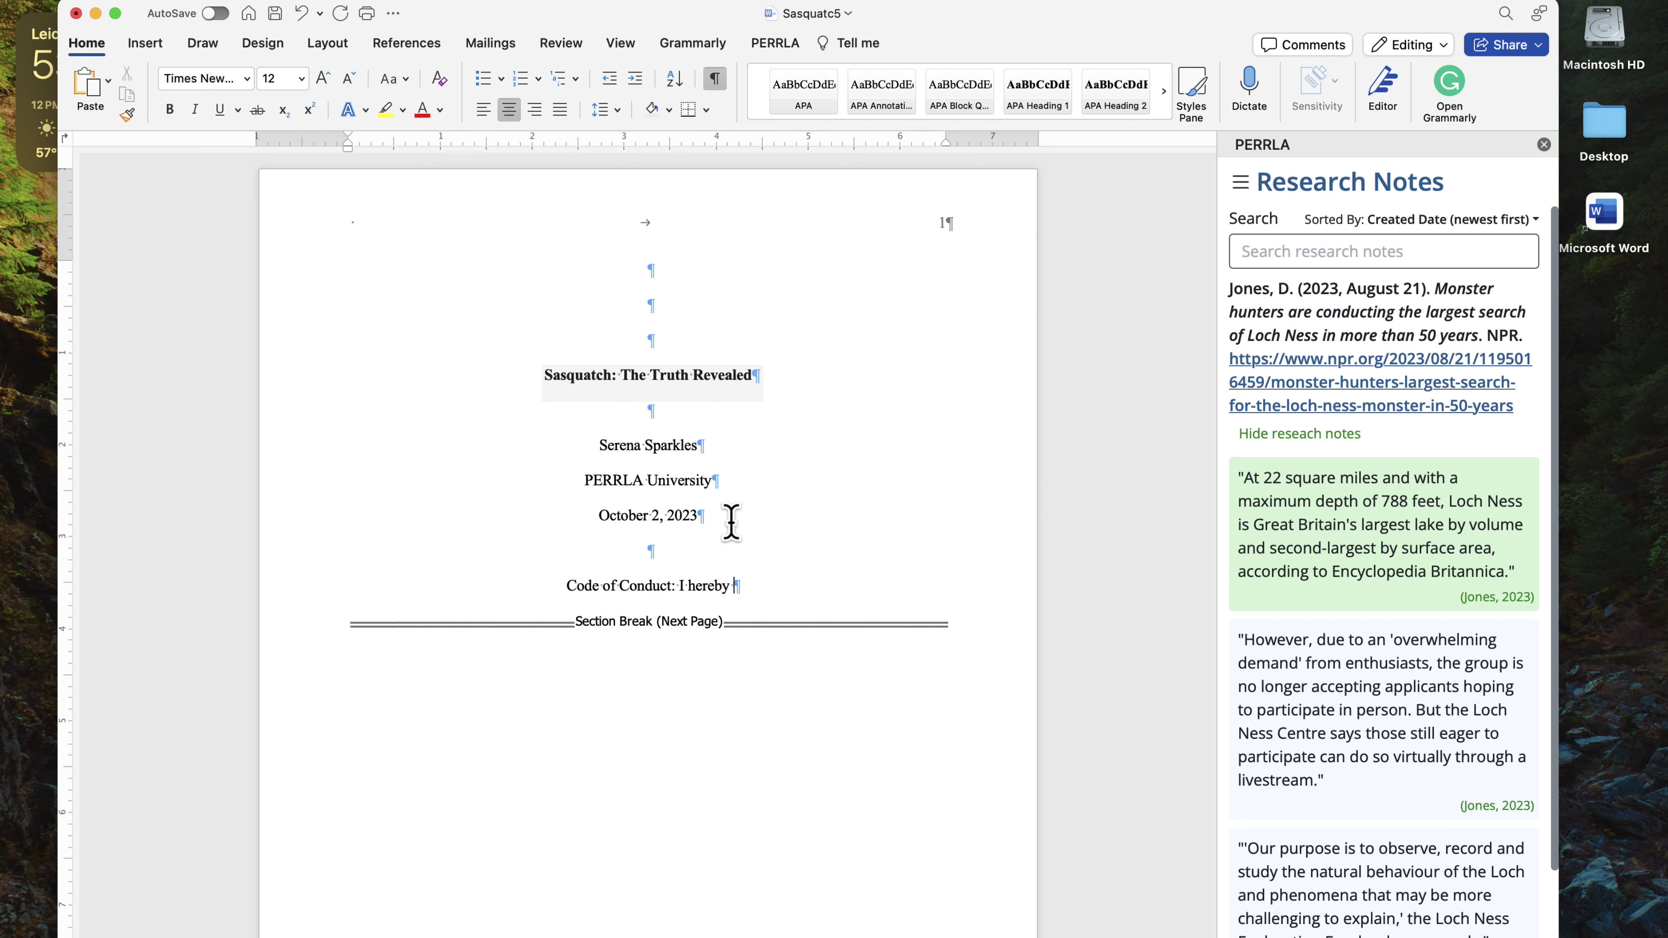
type("declare that I wr")
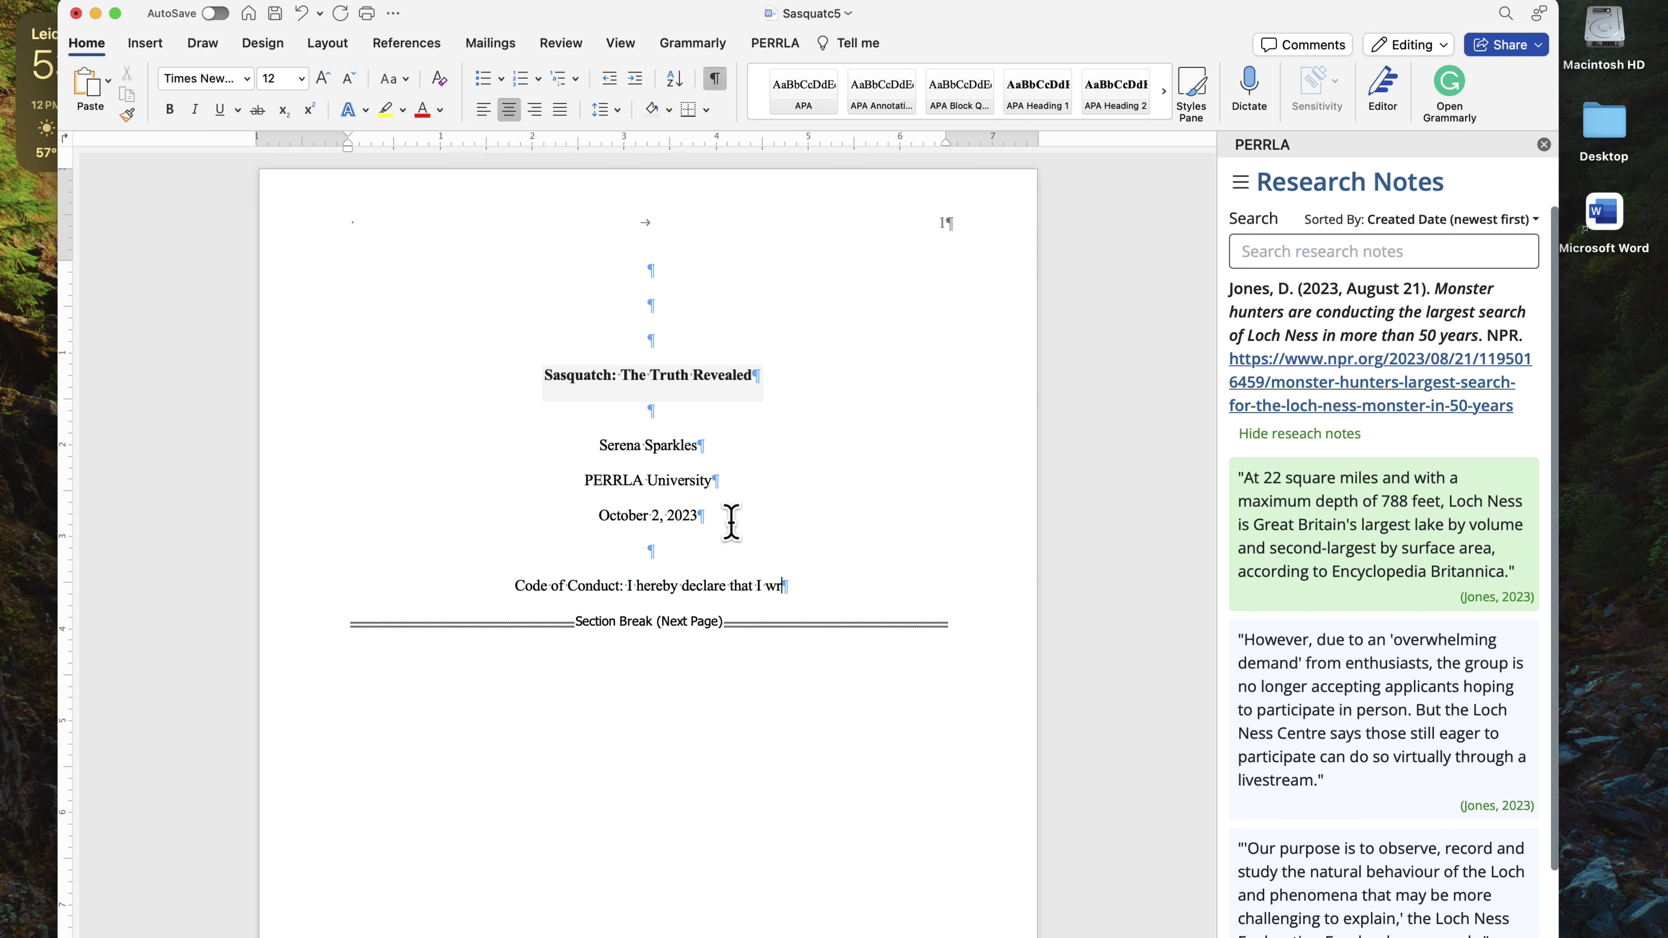
type("ote this paper mysel")
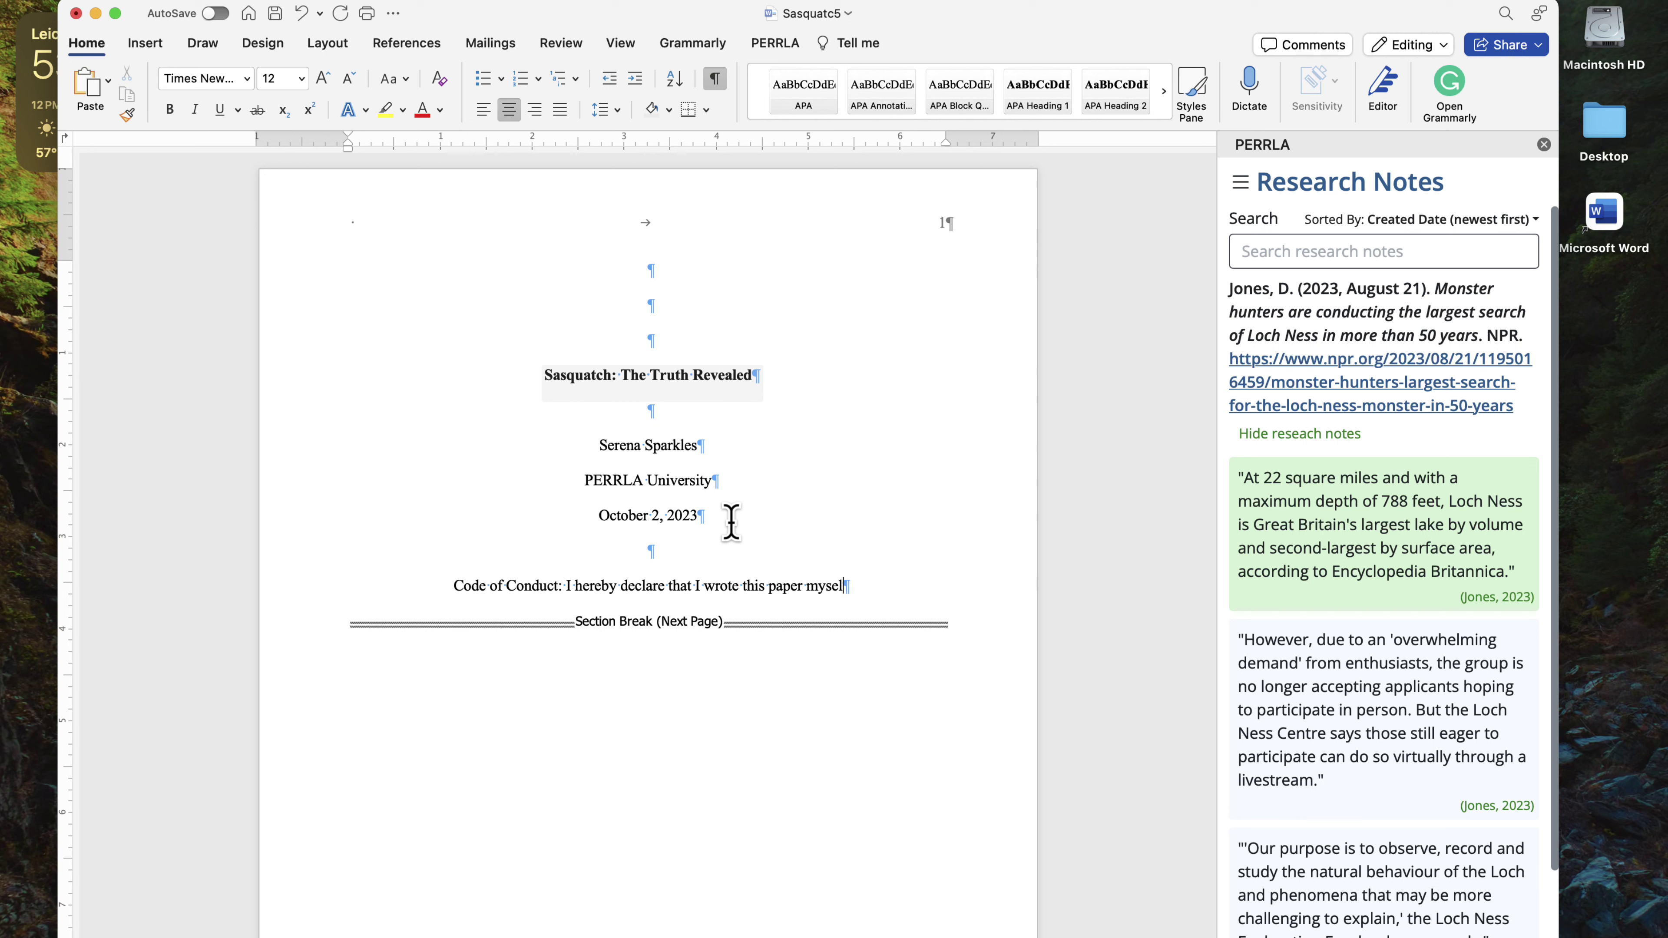
type("f without the a")
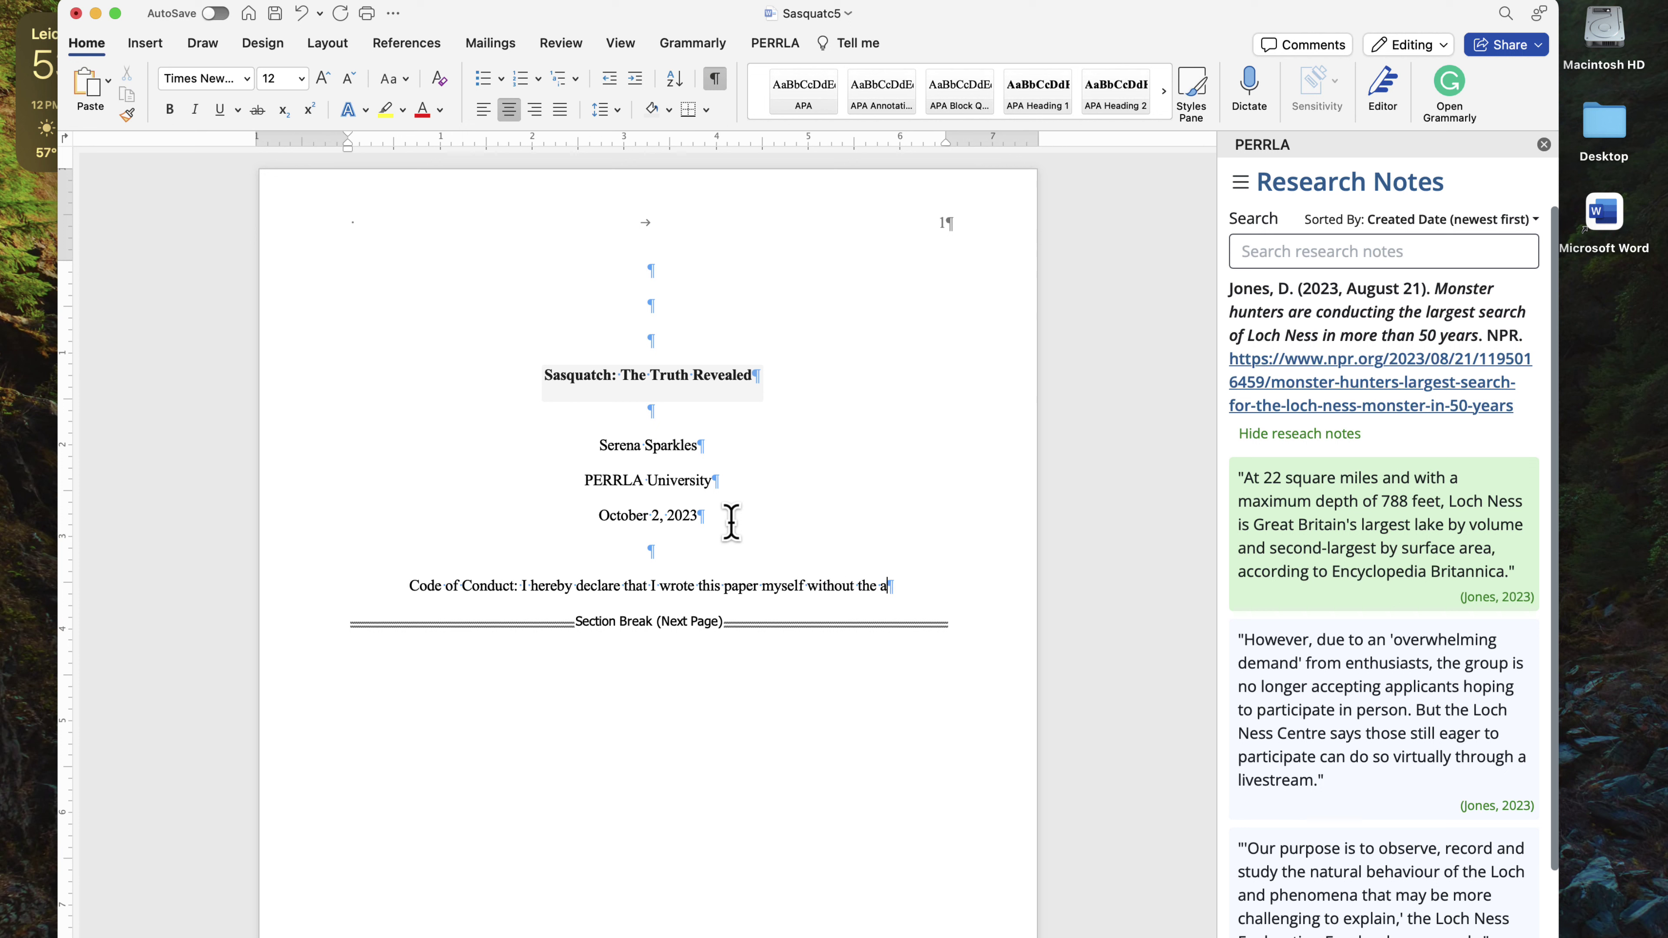
key("BackSpace")
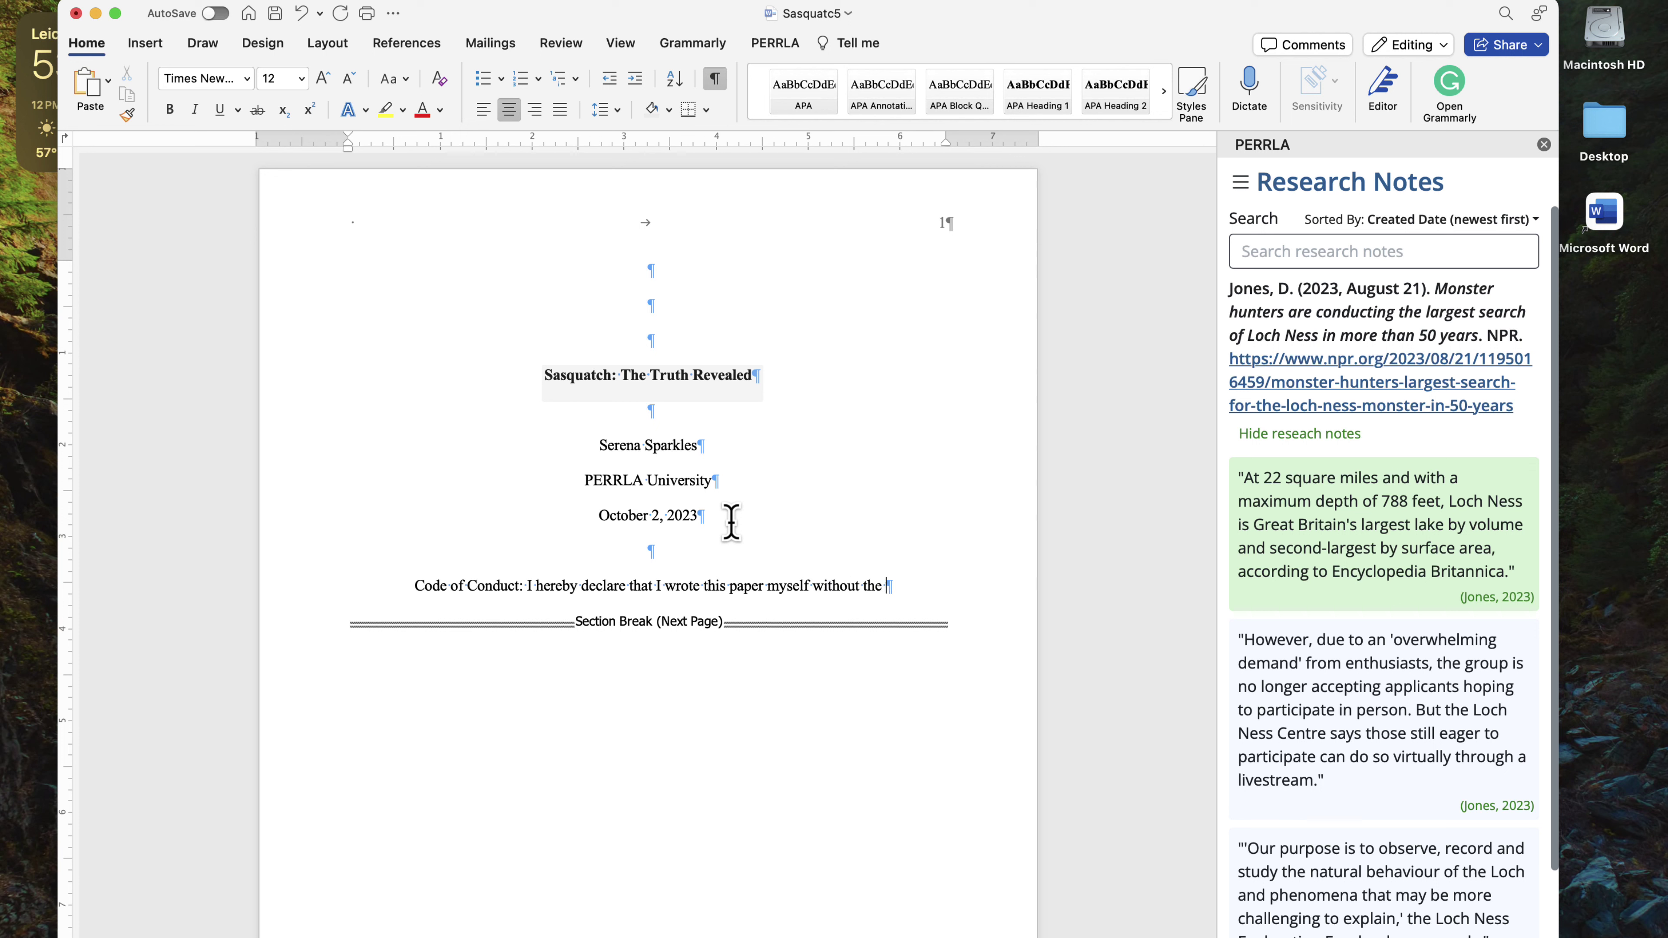
type("un-credited ad")
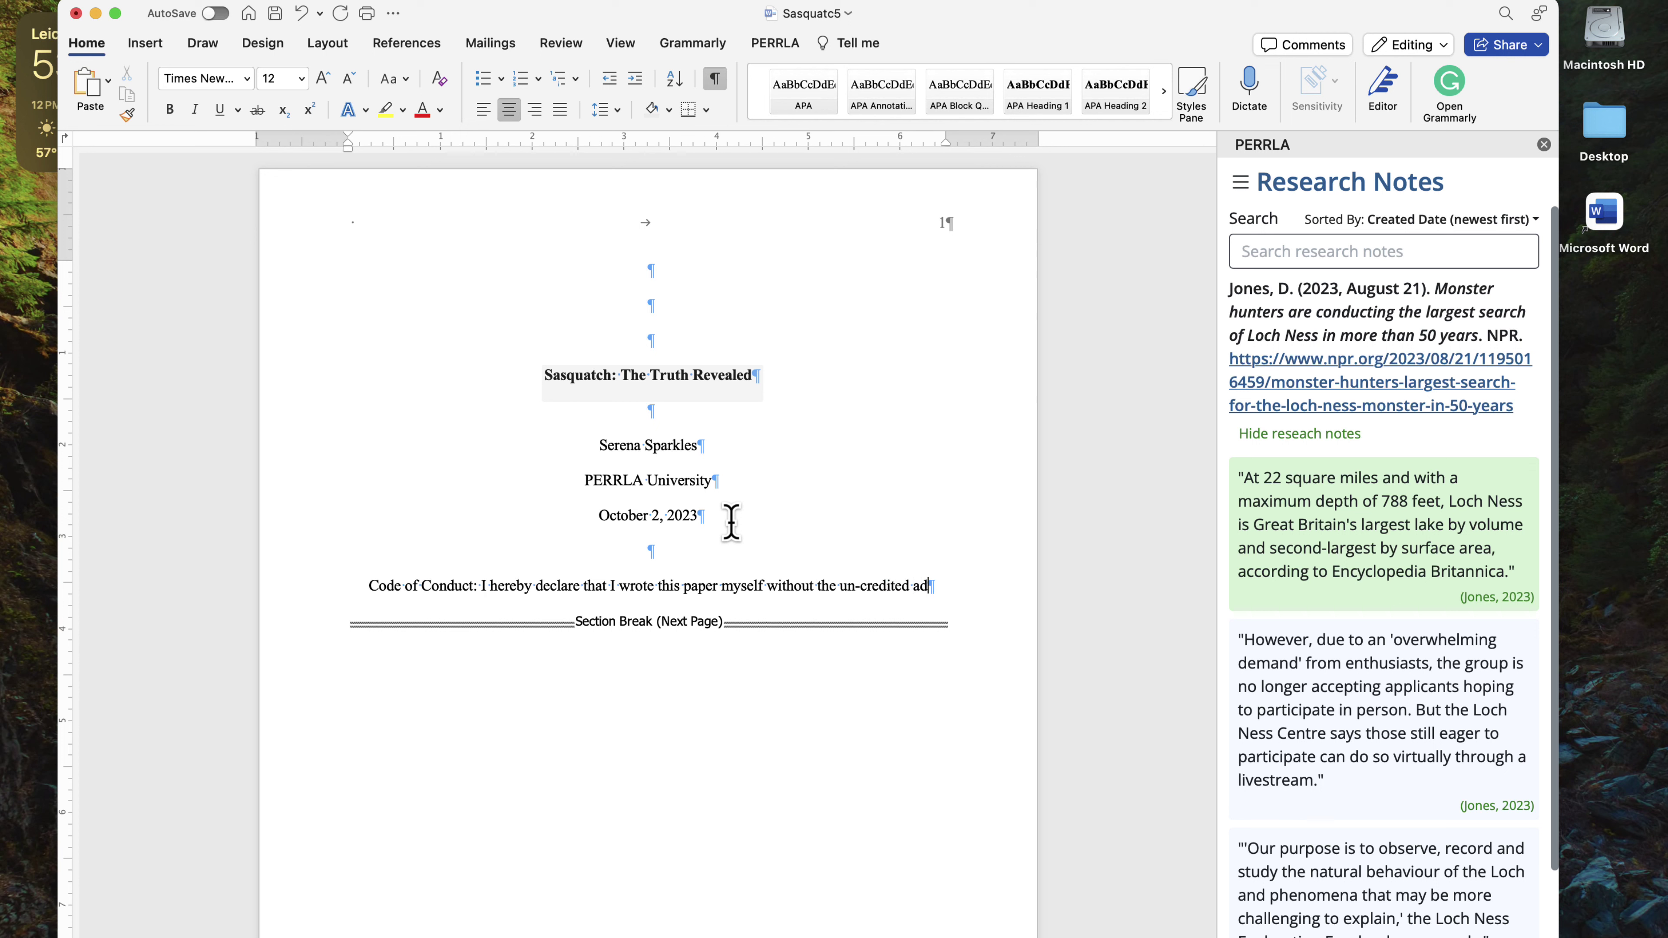
key("BackSpace")
type("i")
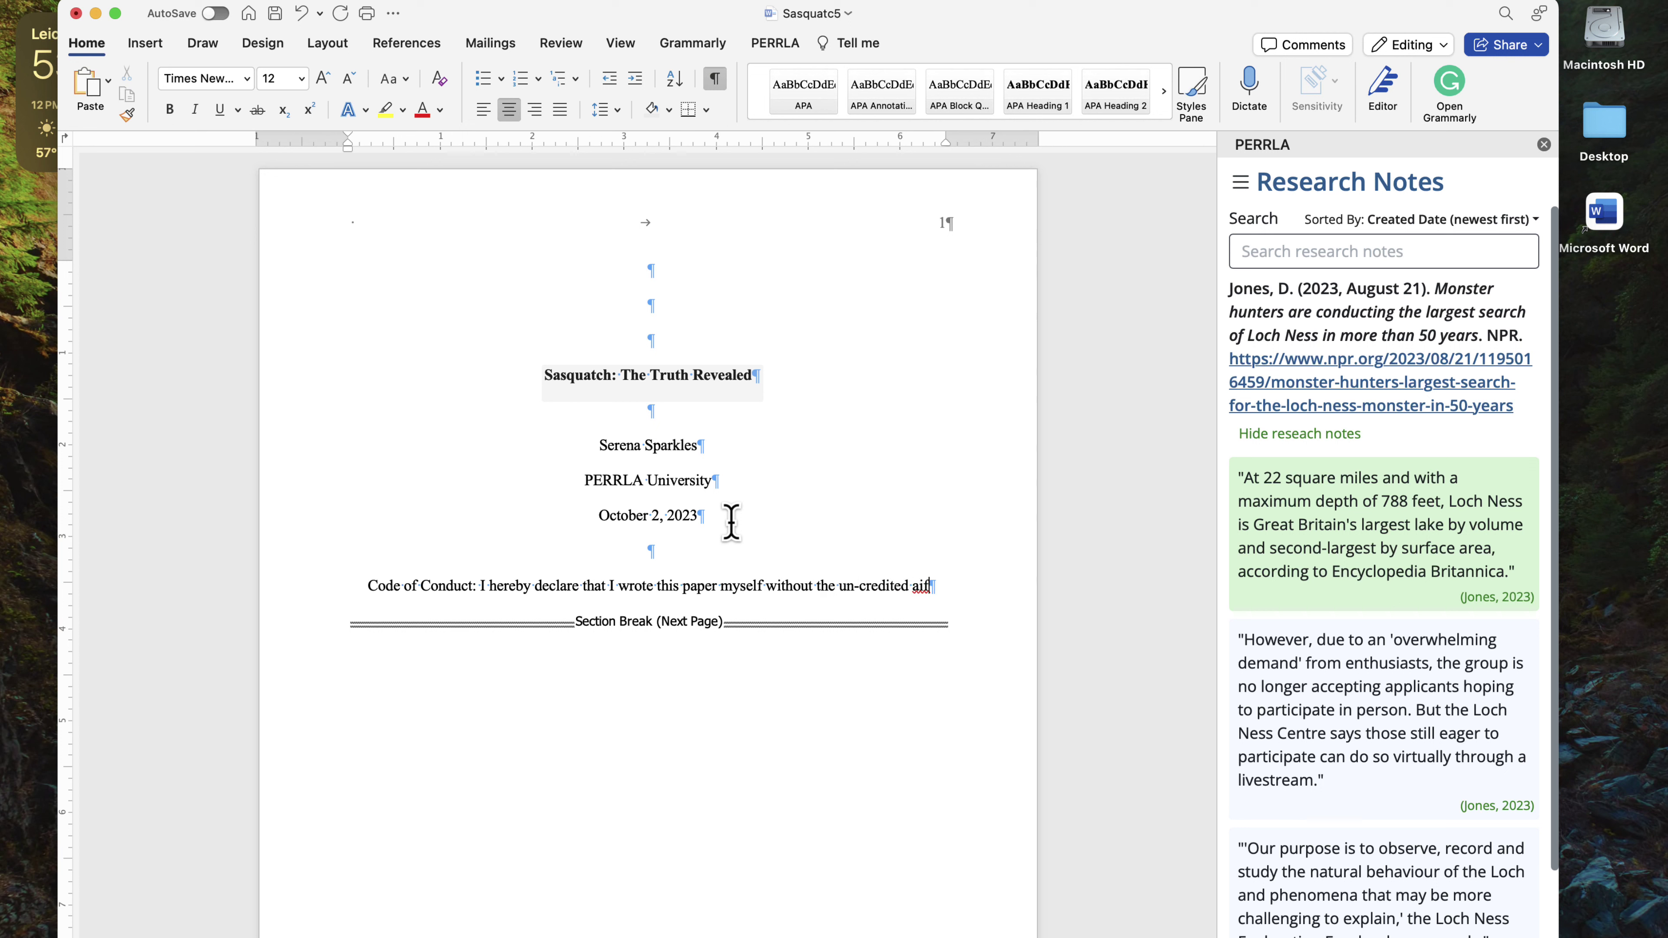
type("d of any oth")
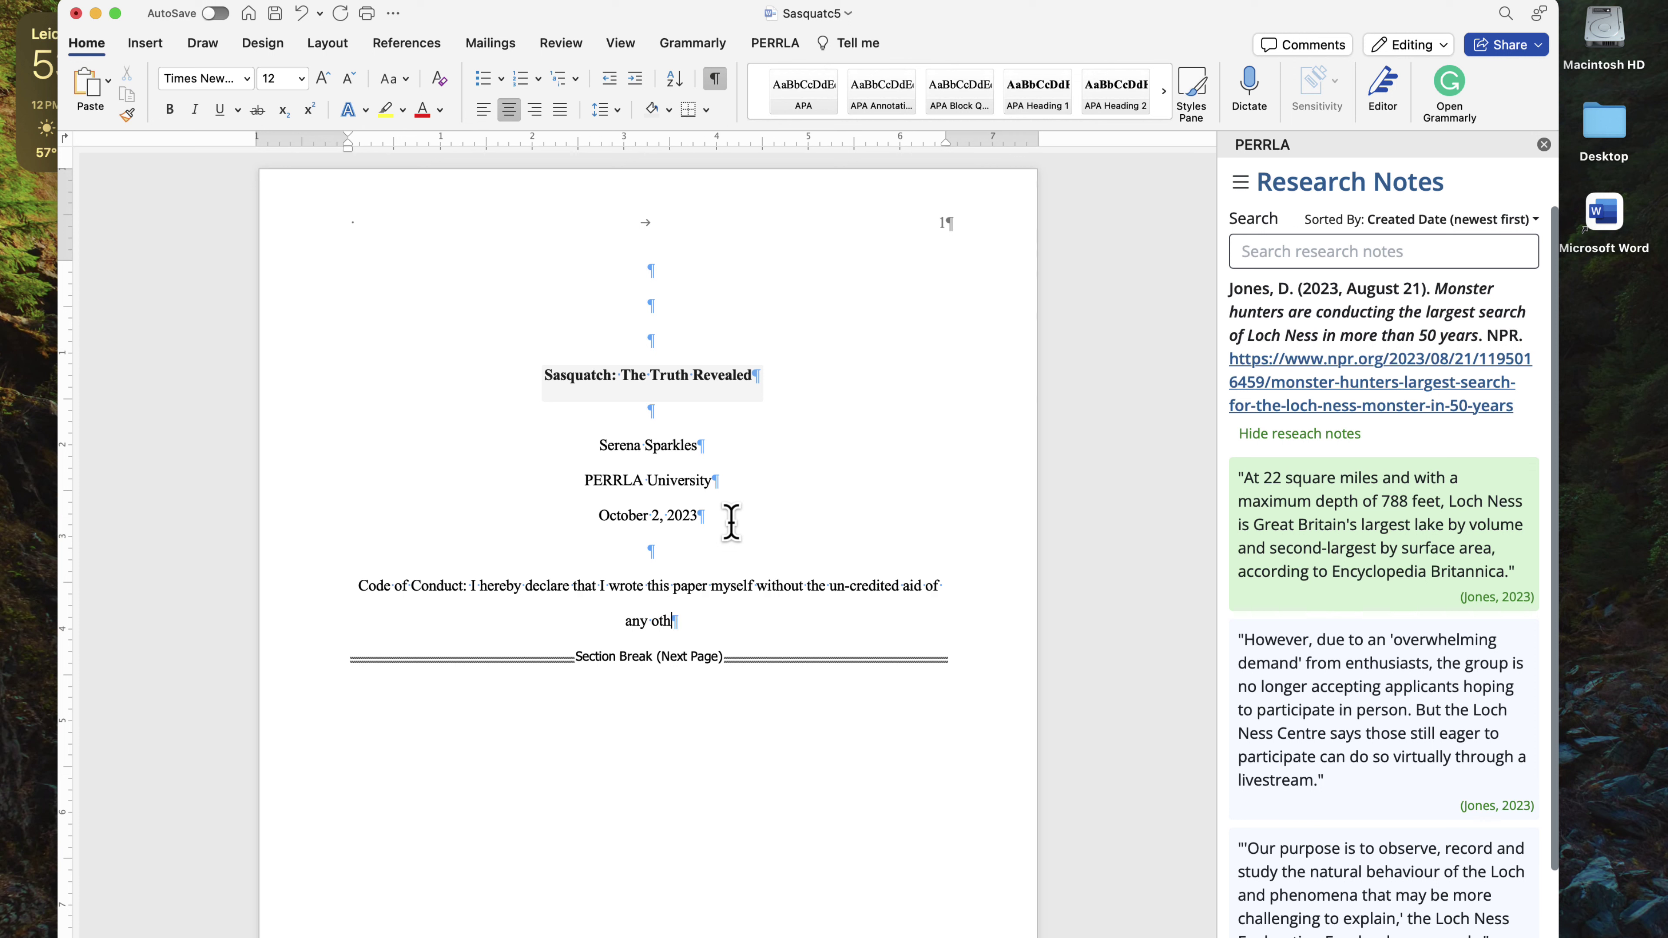
type("er persons or tools.")
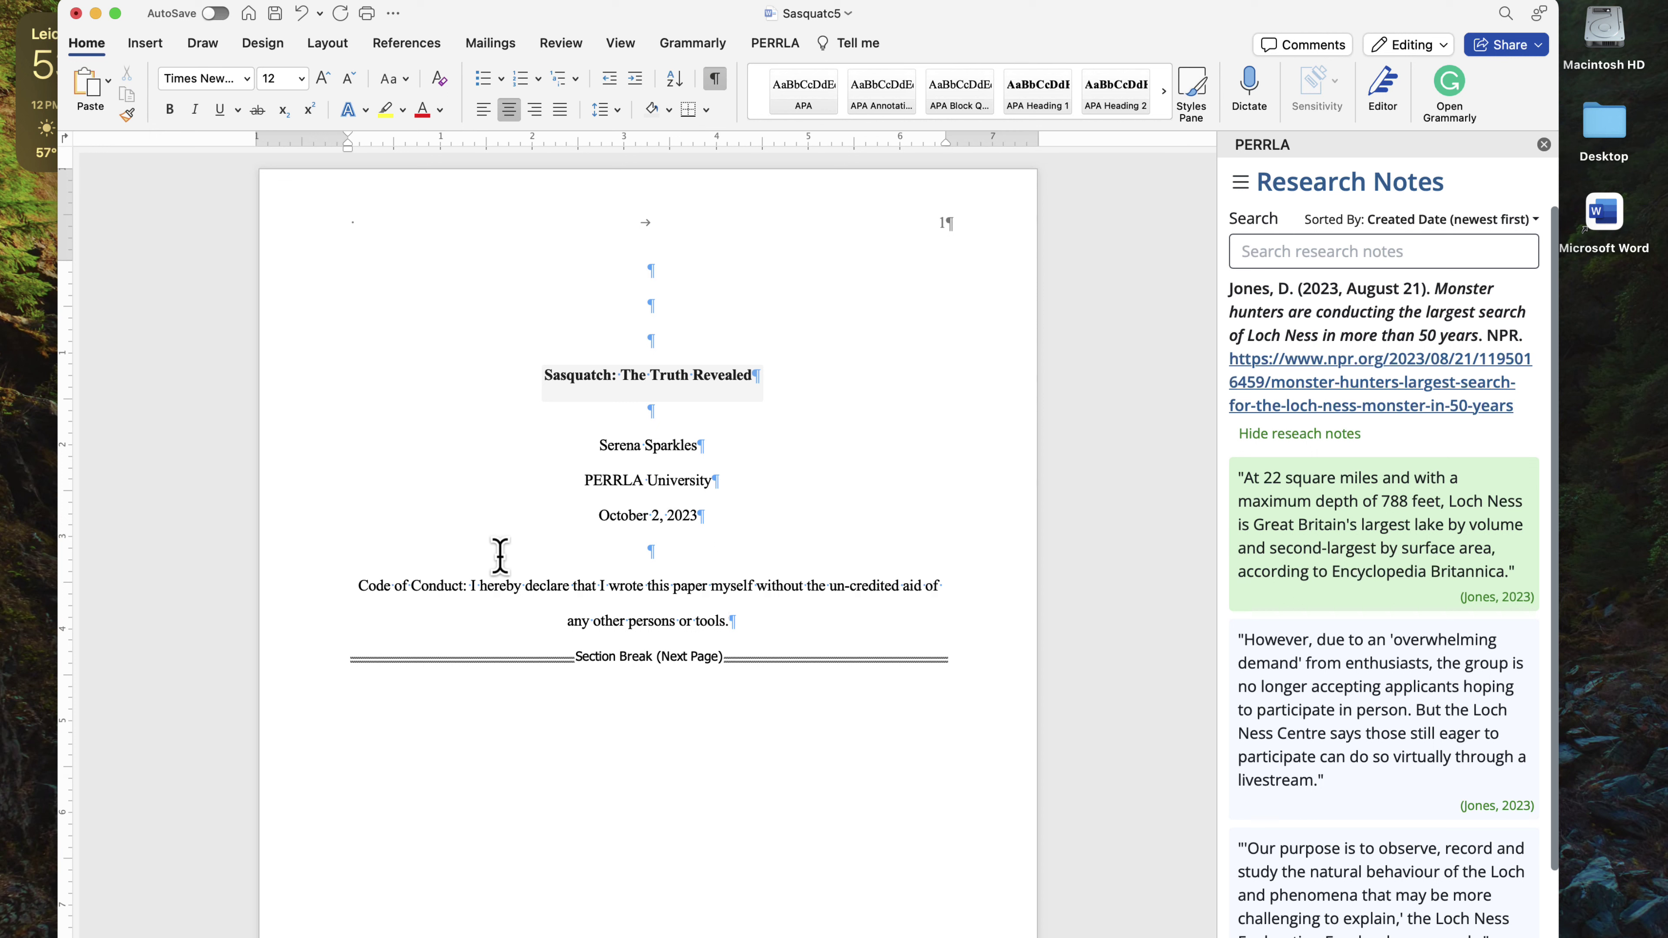
Make the words "Code of Conduct" bold and left-align the statement's paragraph
left_click_drag(356, 585, 430, 587)
key("super+b")
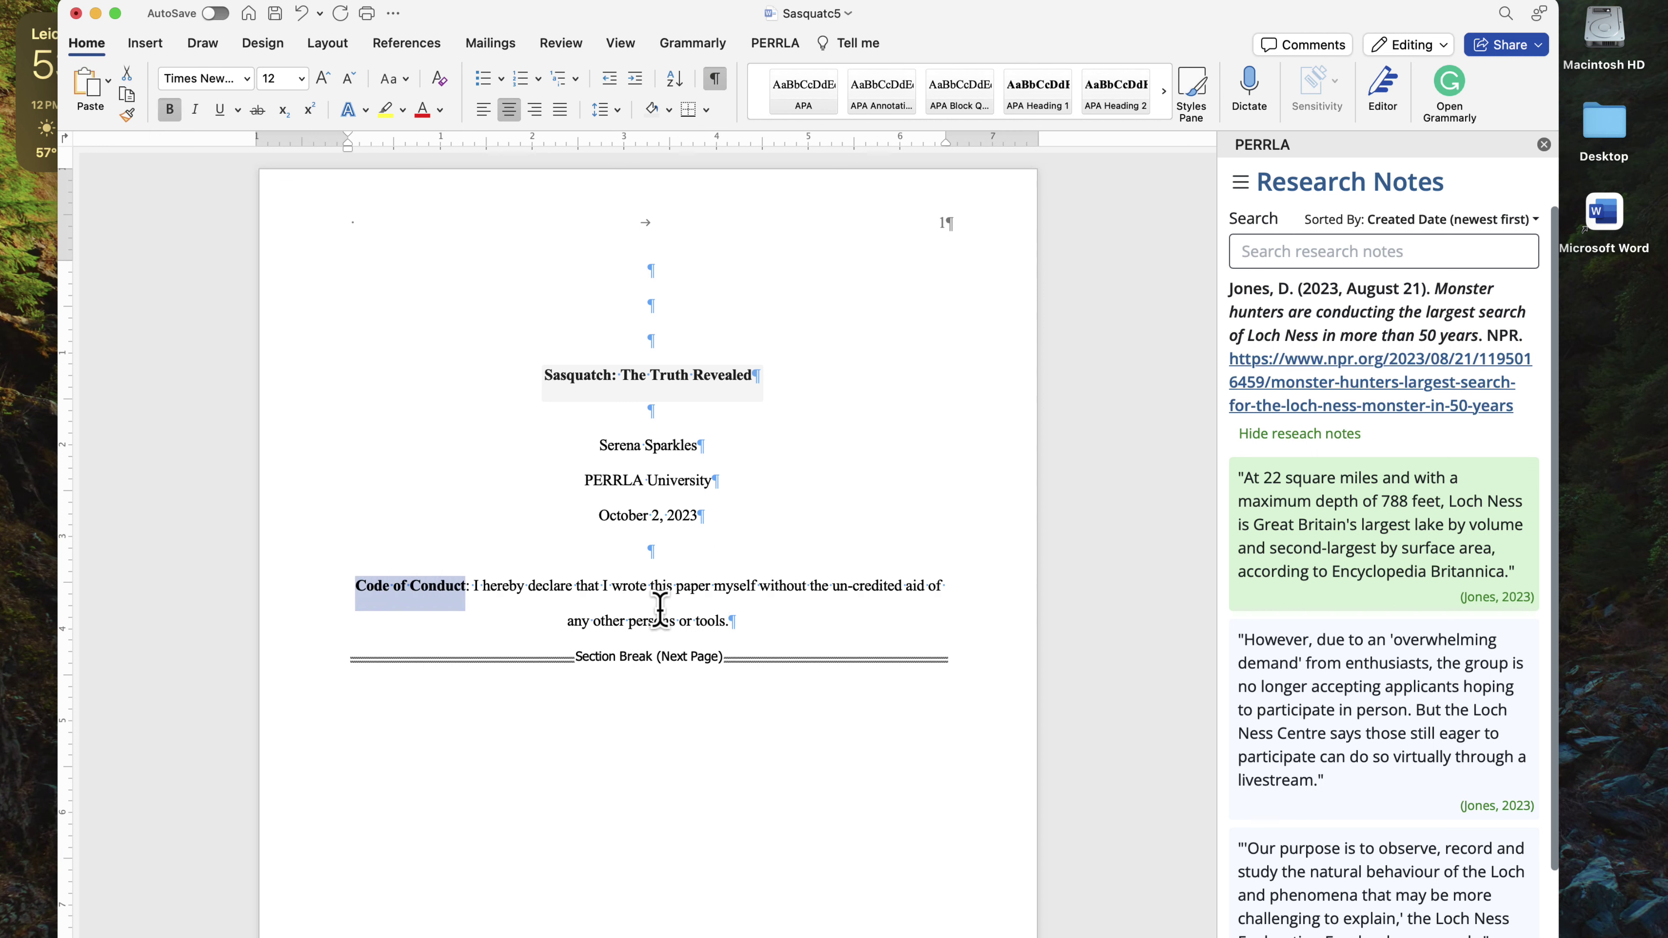
left_click(654, 594)
left_click(402, 586)
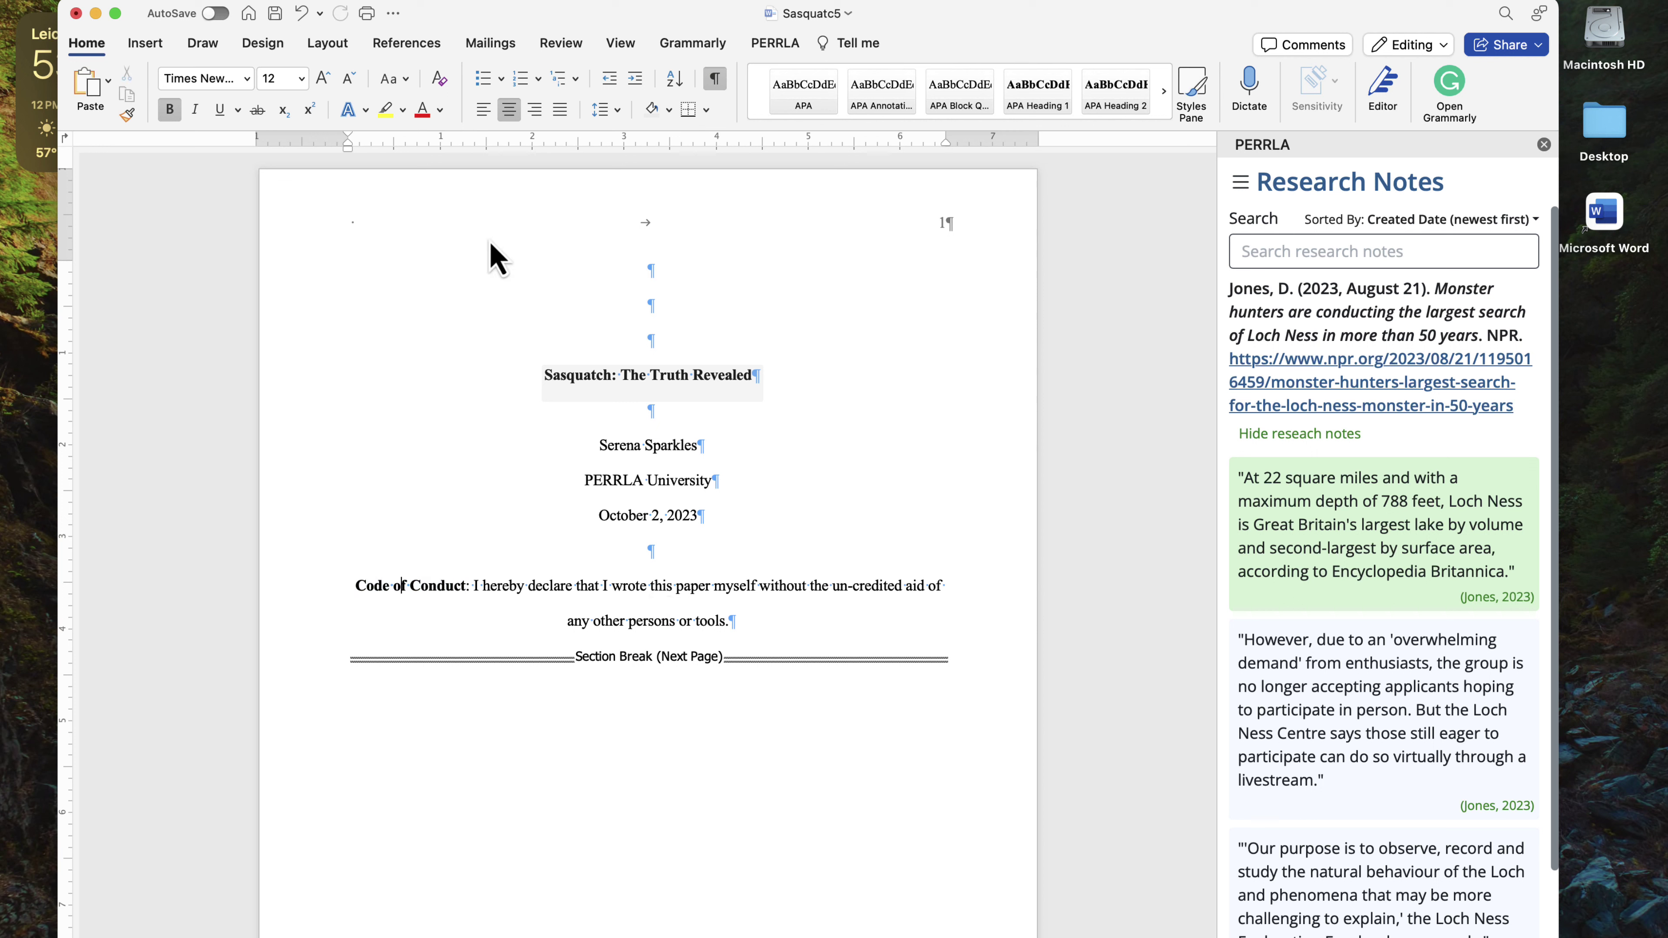
left_click(482, 110)
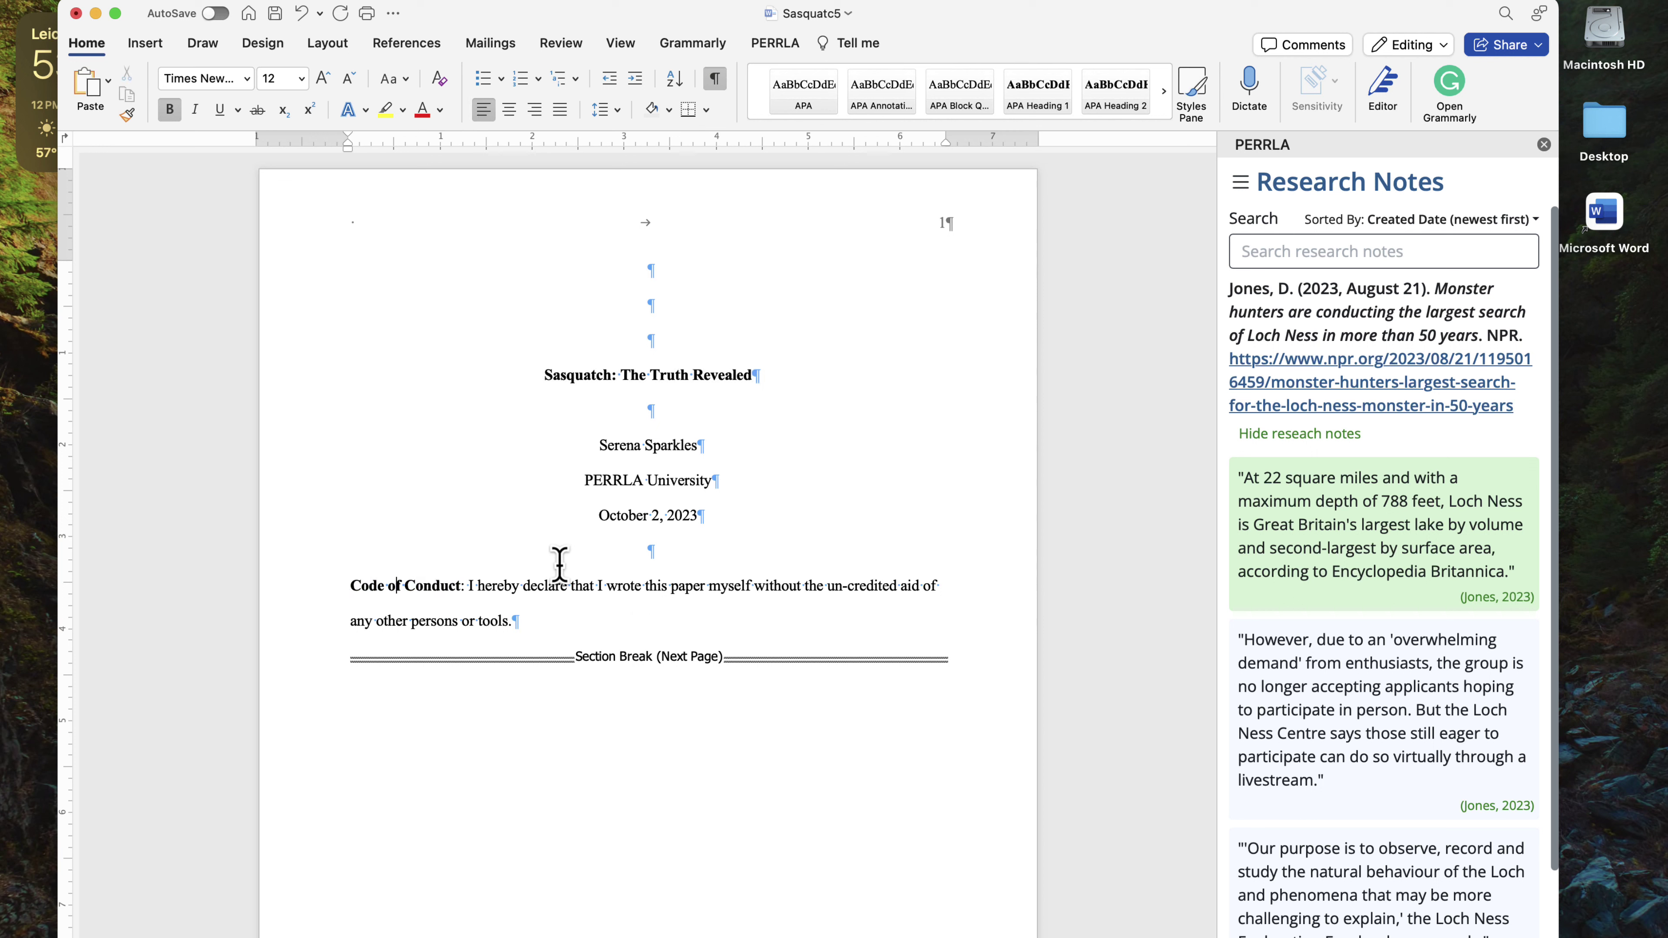
In PERRLA's title page settings, change the paper's title to "Sasquatch: The Truth Uncovered" and update the title page
left_click(776, 44)
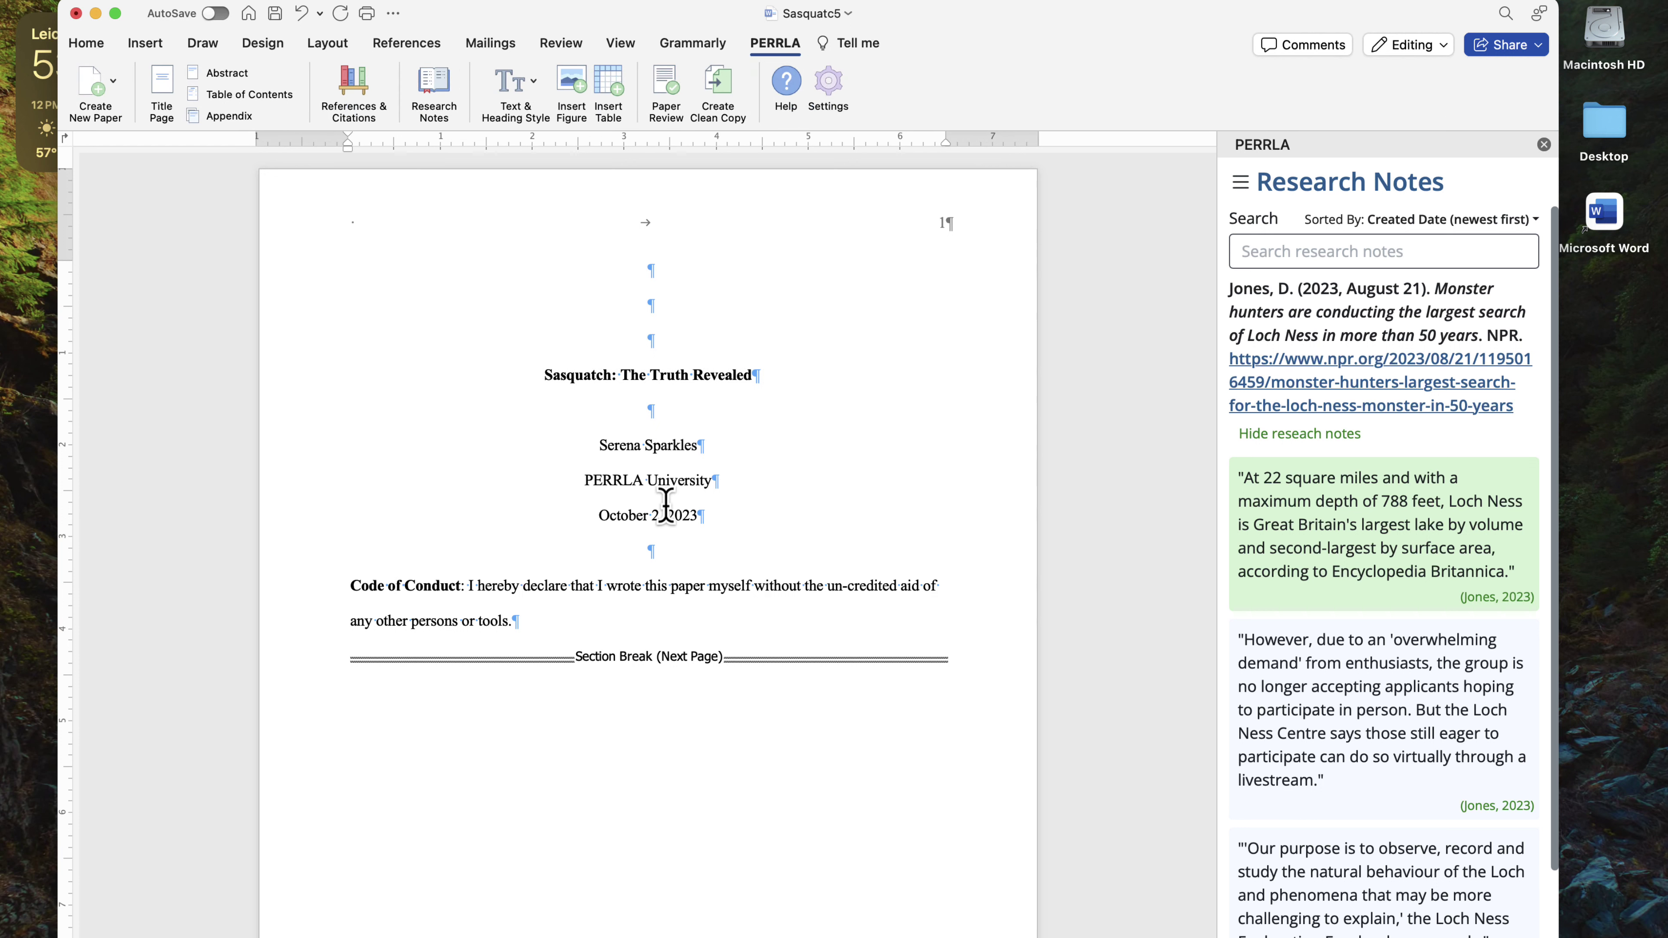
left_click(173, 85)
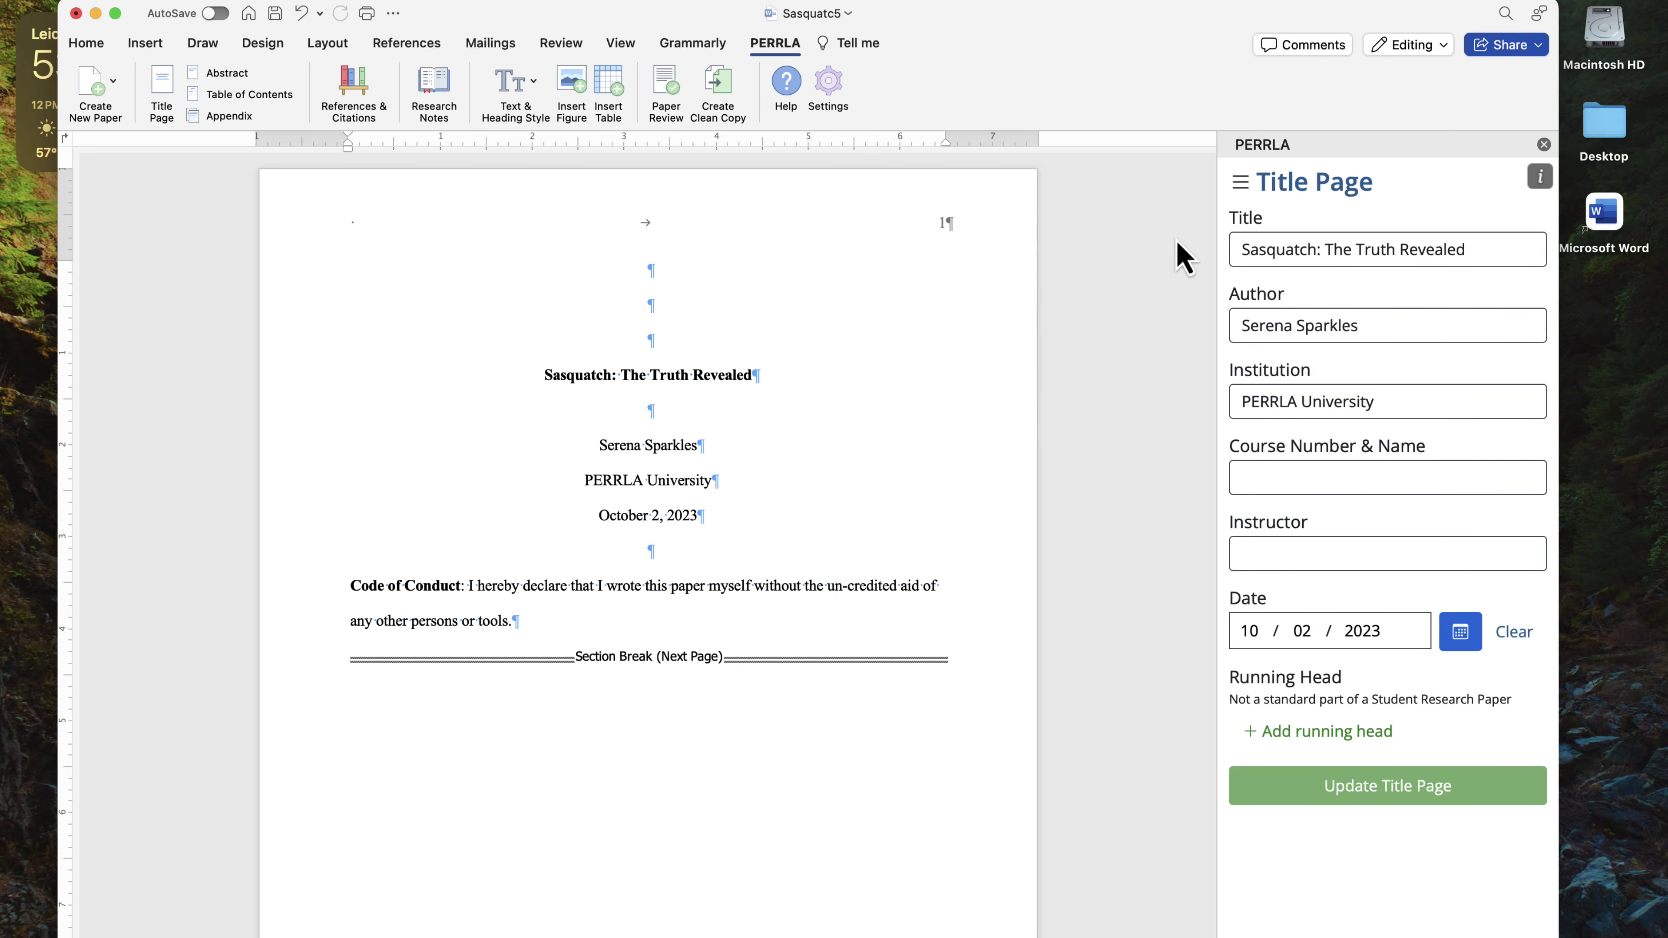
left_click(1252, 477)
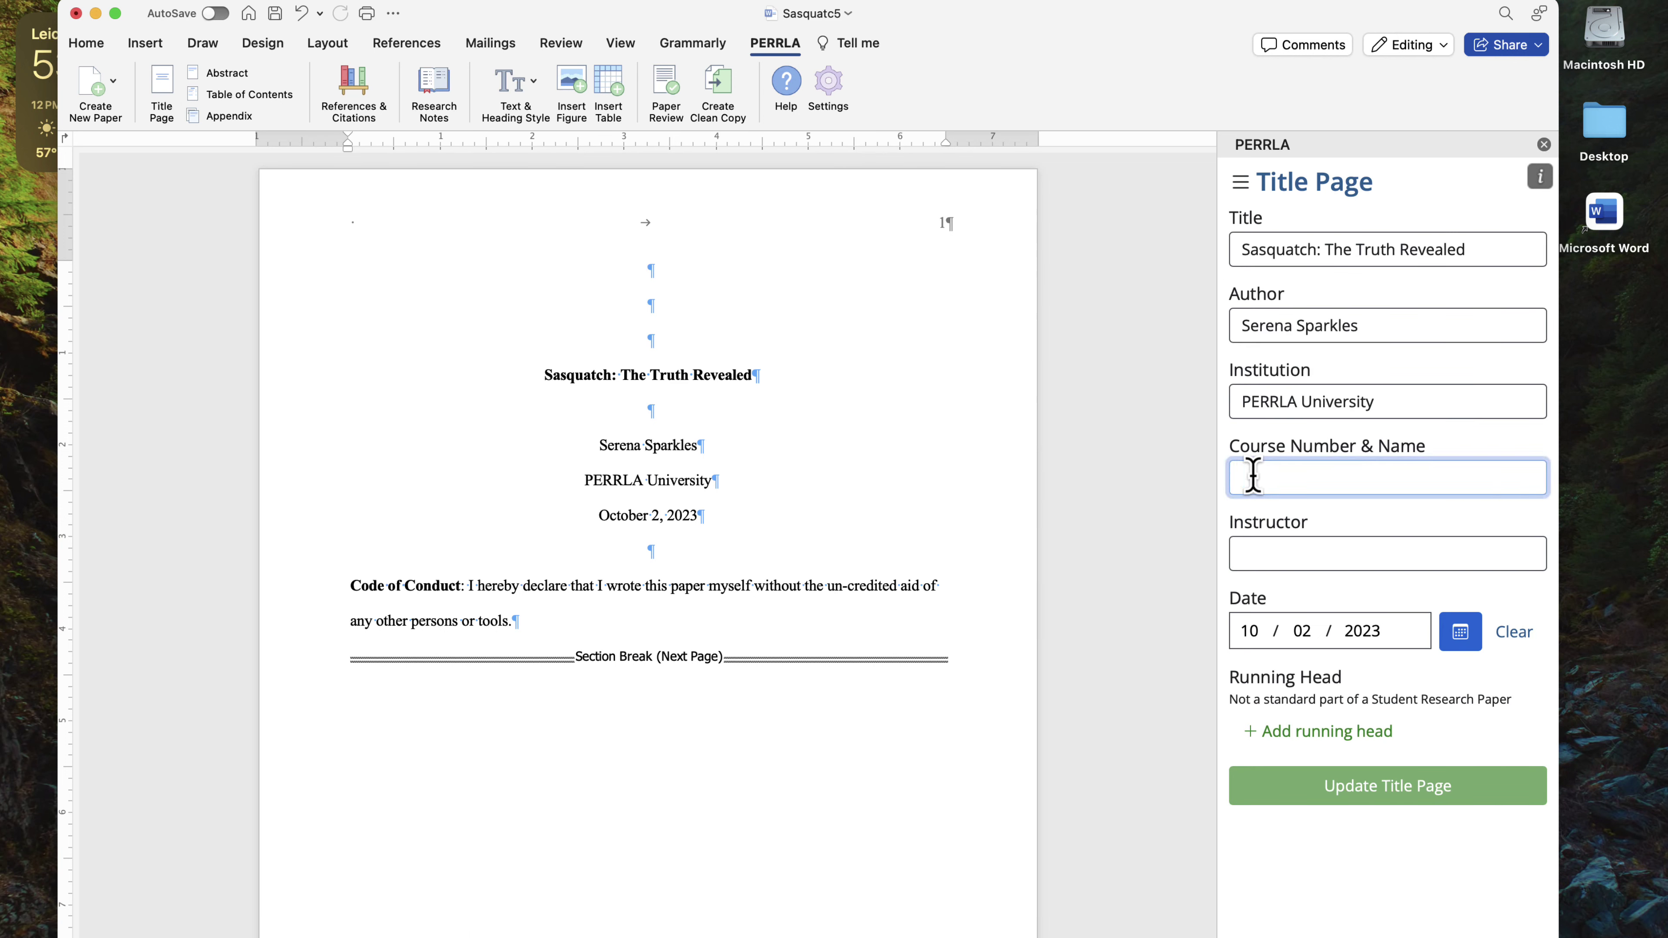
left_click(1474, 252)
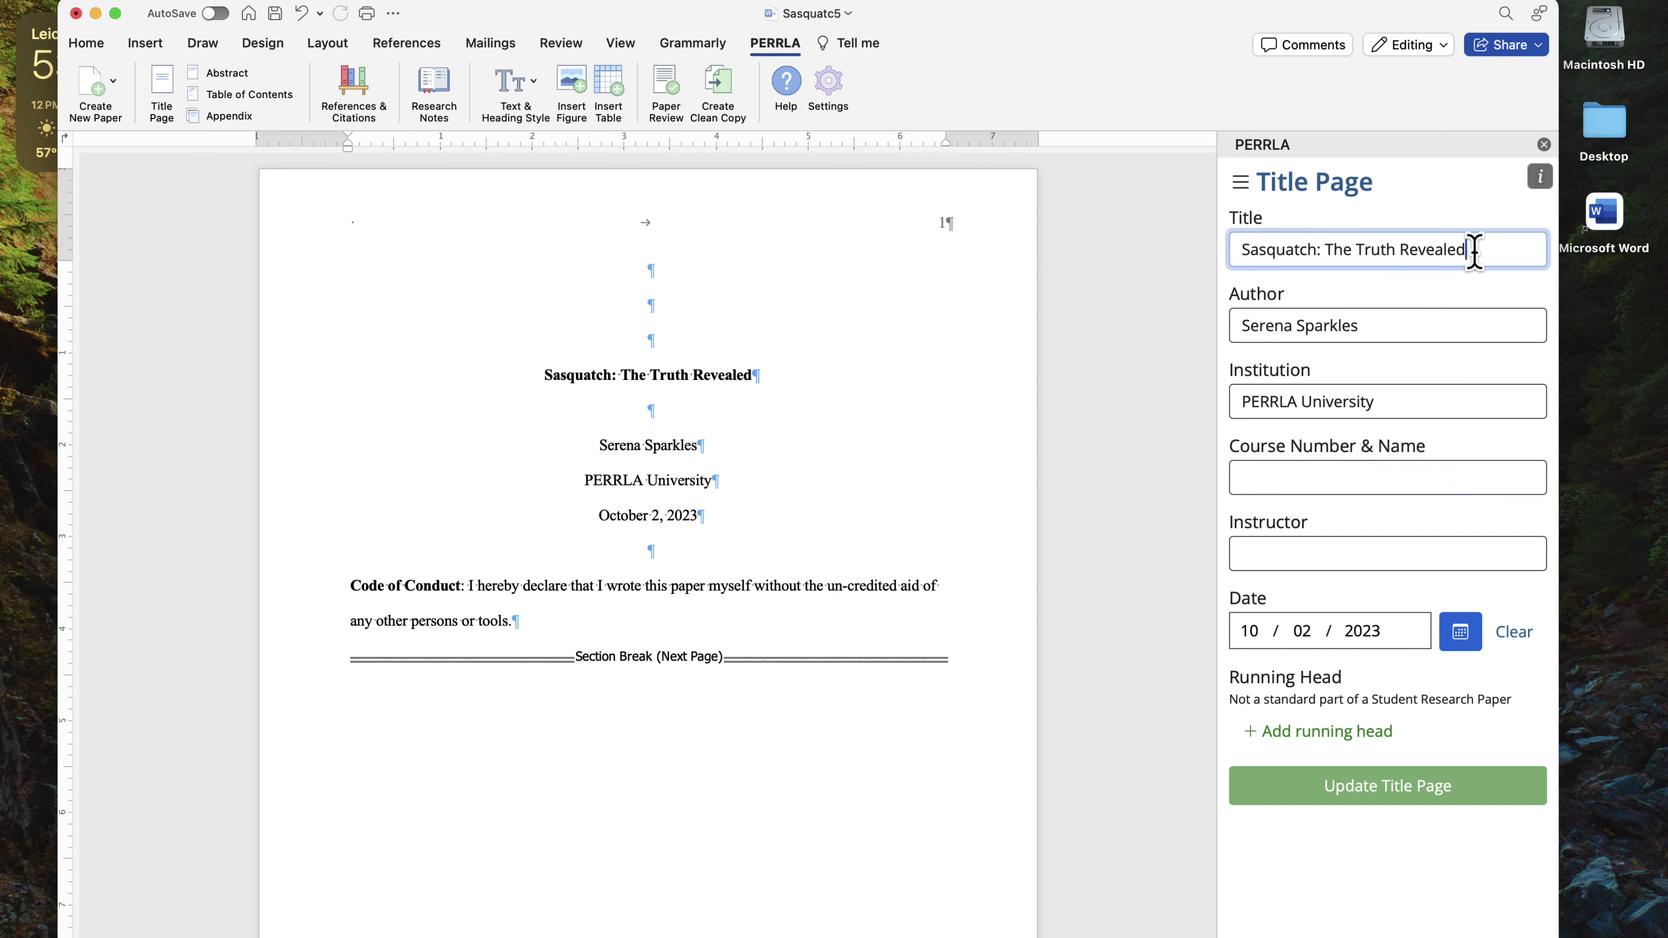
double_click(1474, 252)
type("Uncovered")
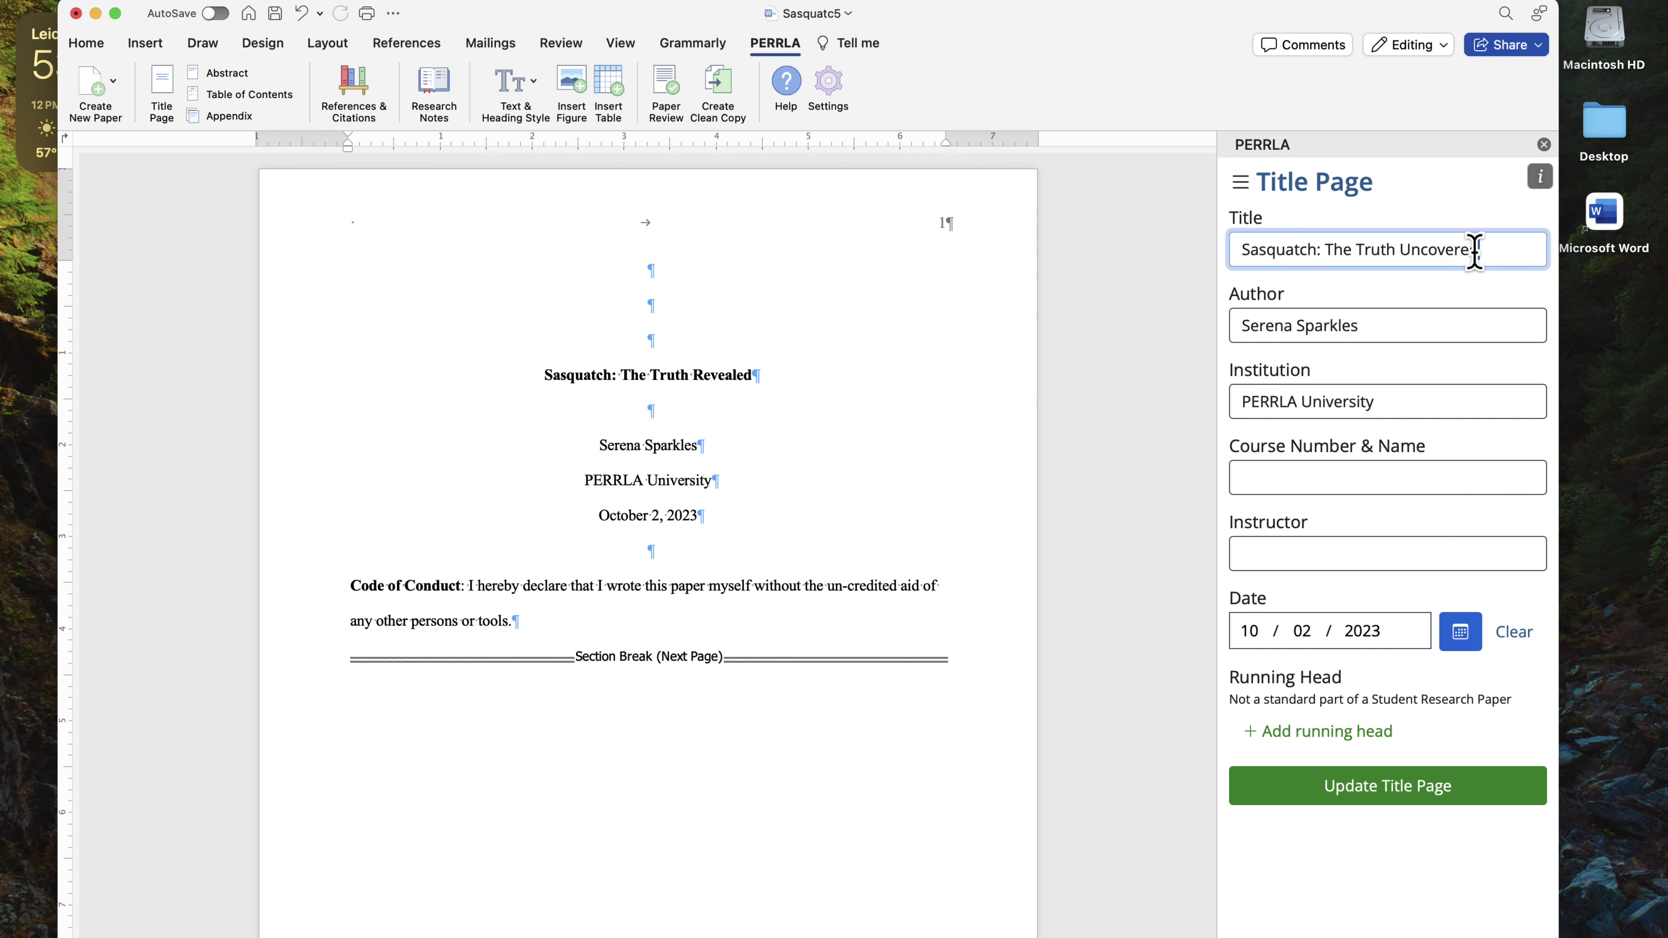
left_click(1412, 791)
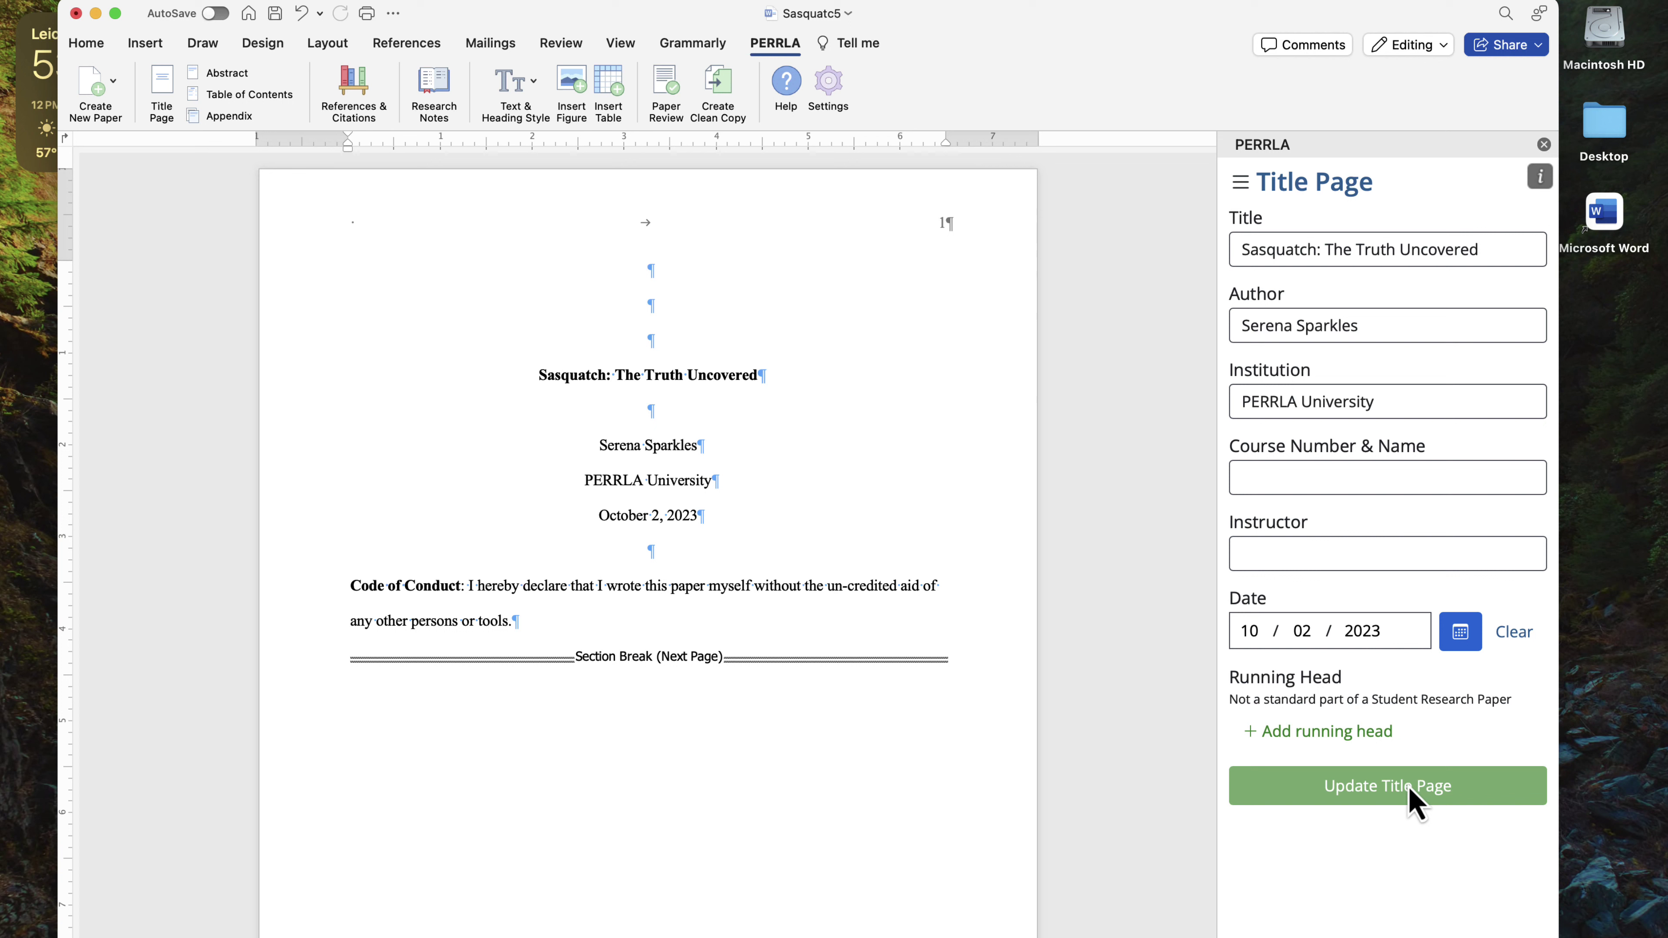
Fill in the instructor's name in the title page settings and update the title page
left_click(1386, 544)
type("Dr. ")
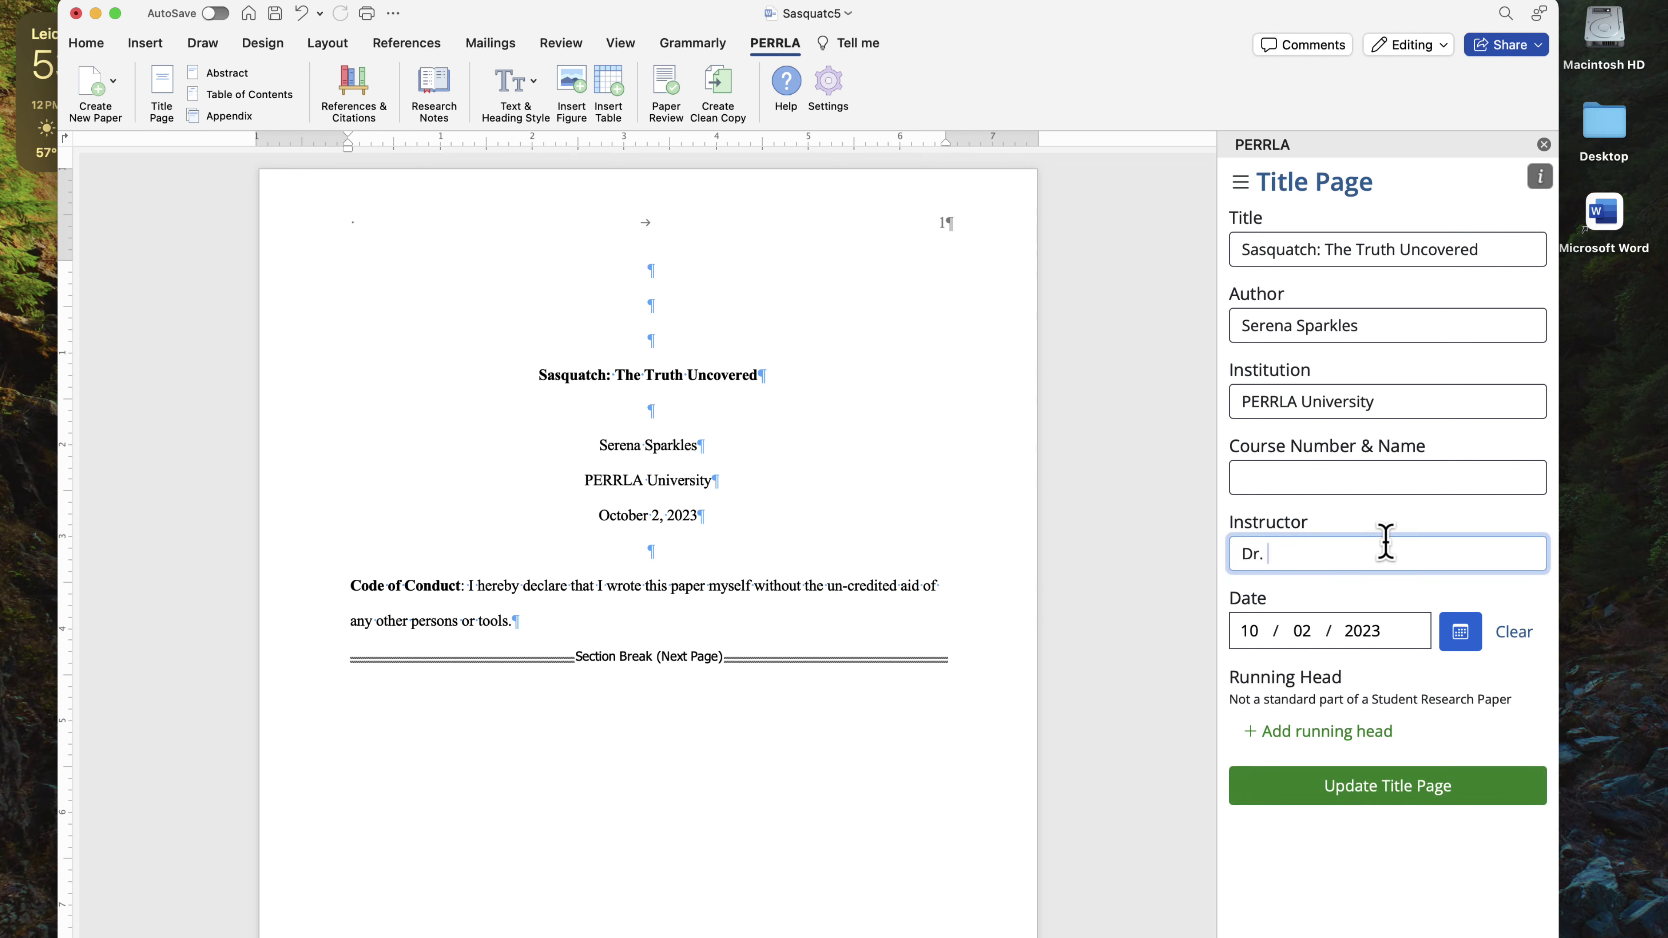
type("Sparkles")
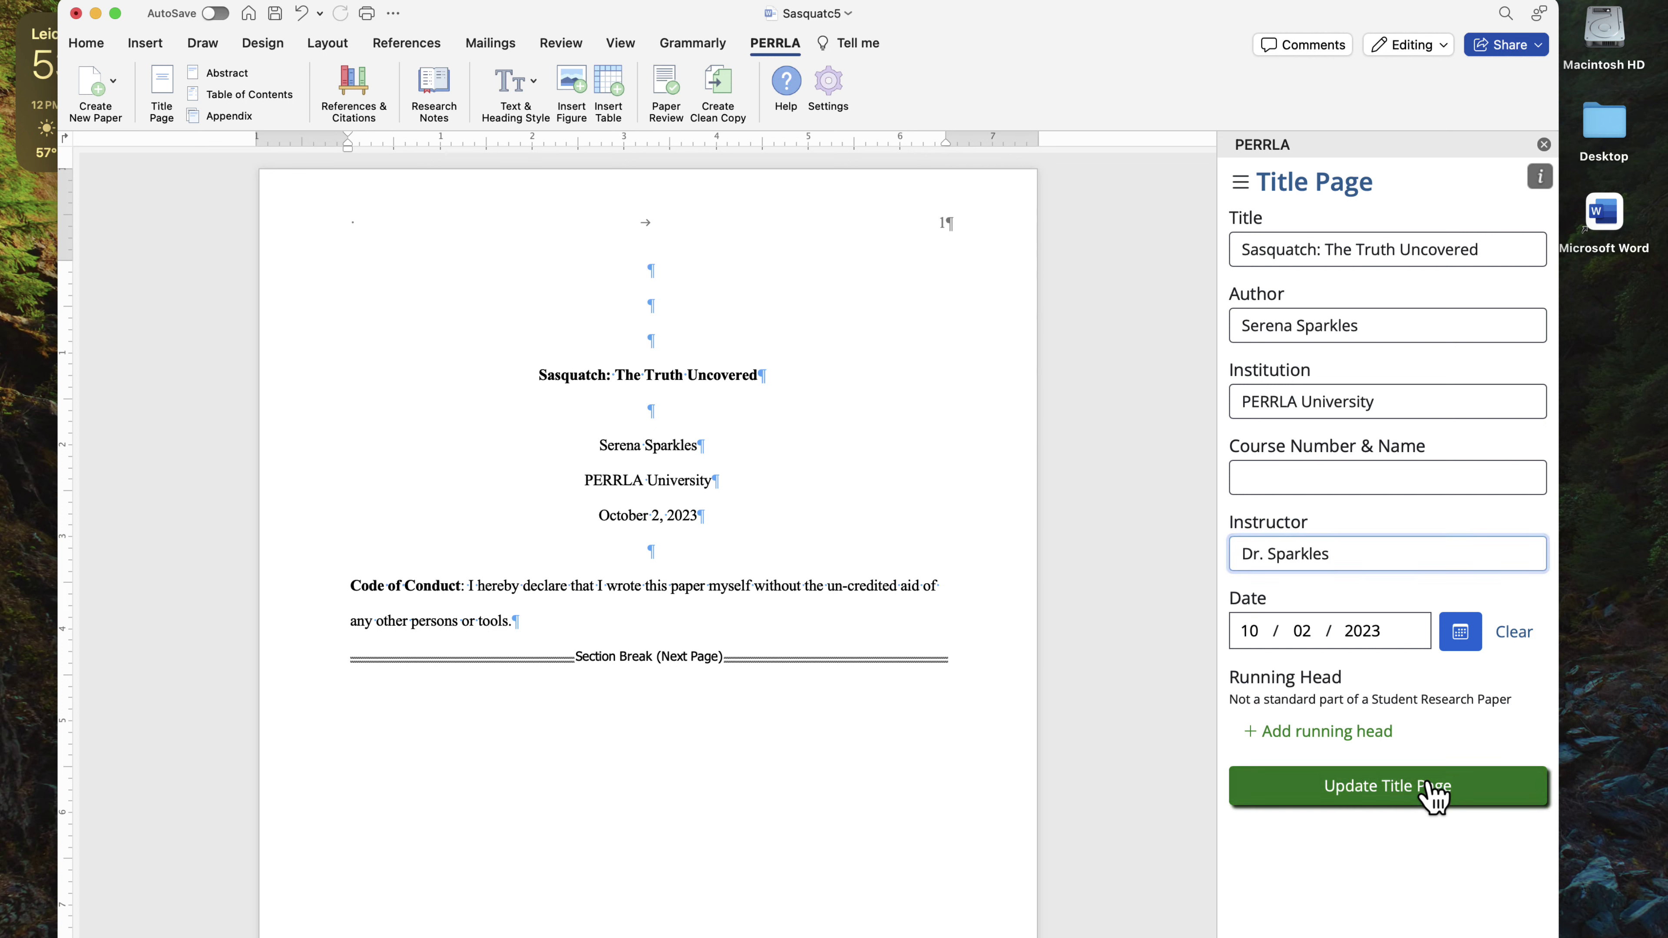
left_click(1434, 797)
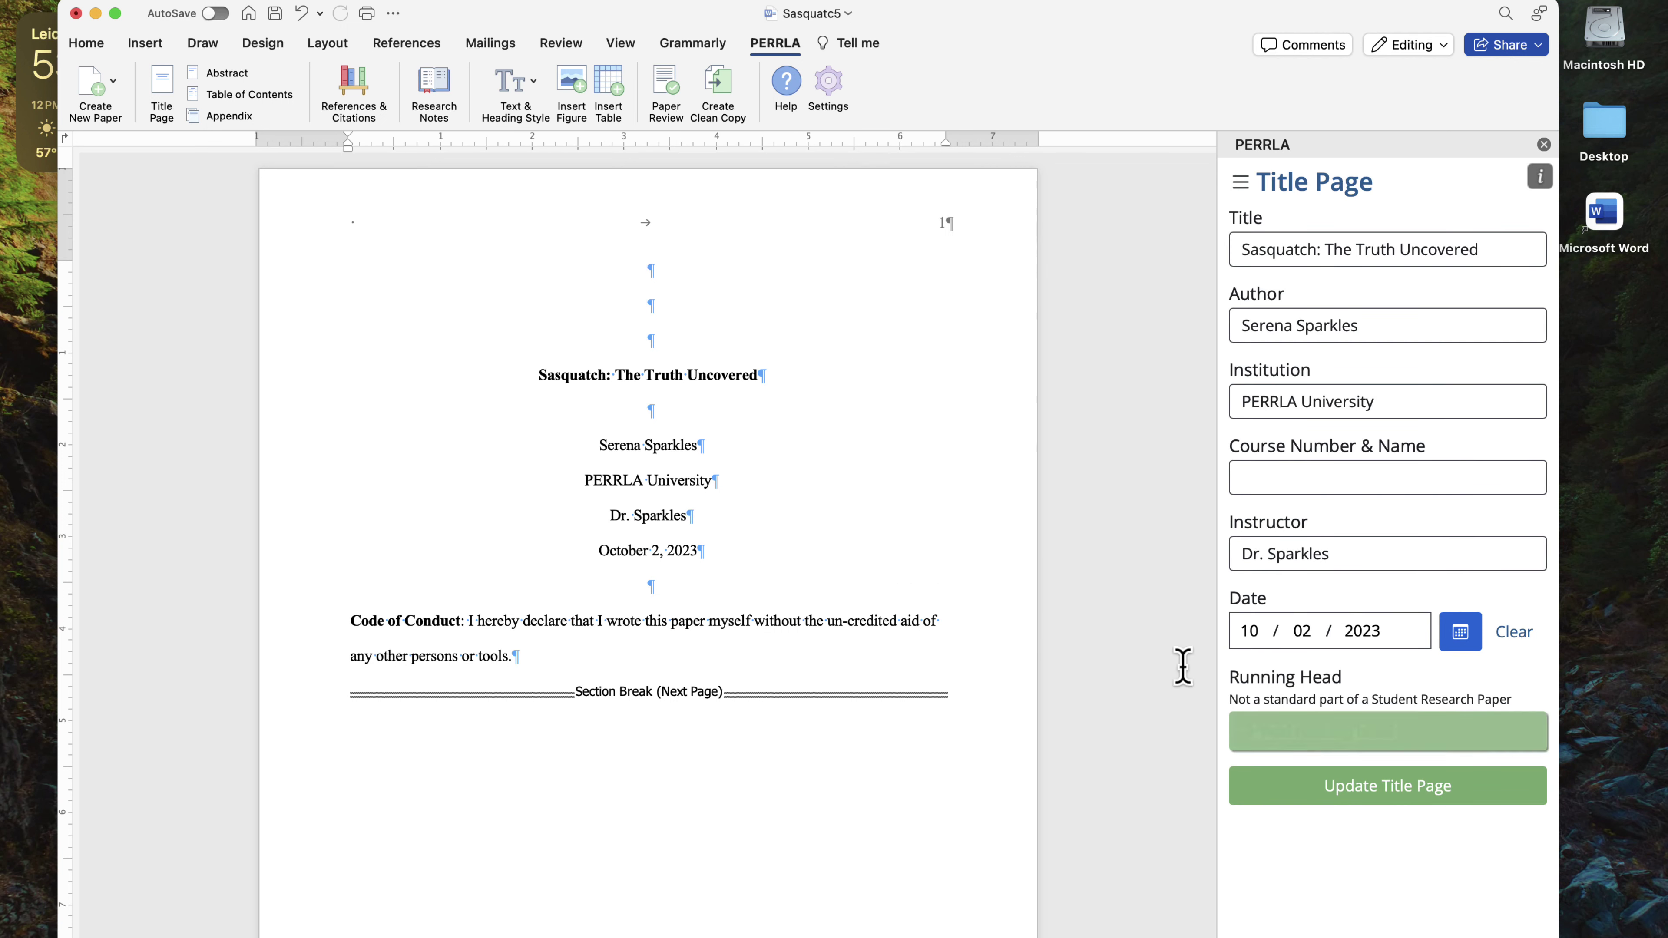
left_click(729, 558)
left_click(722, 514)
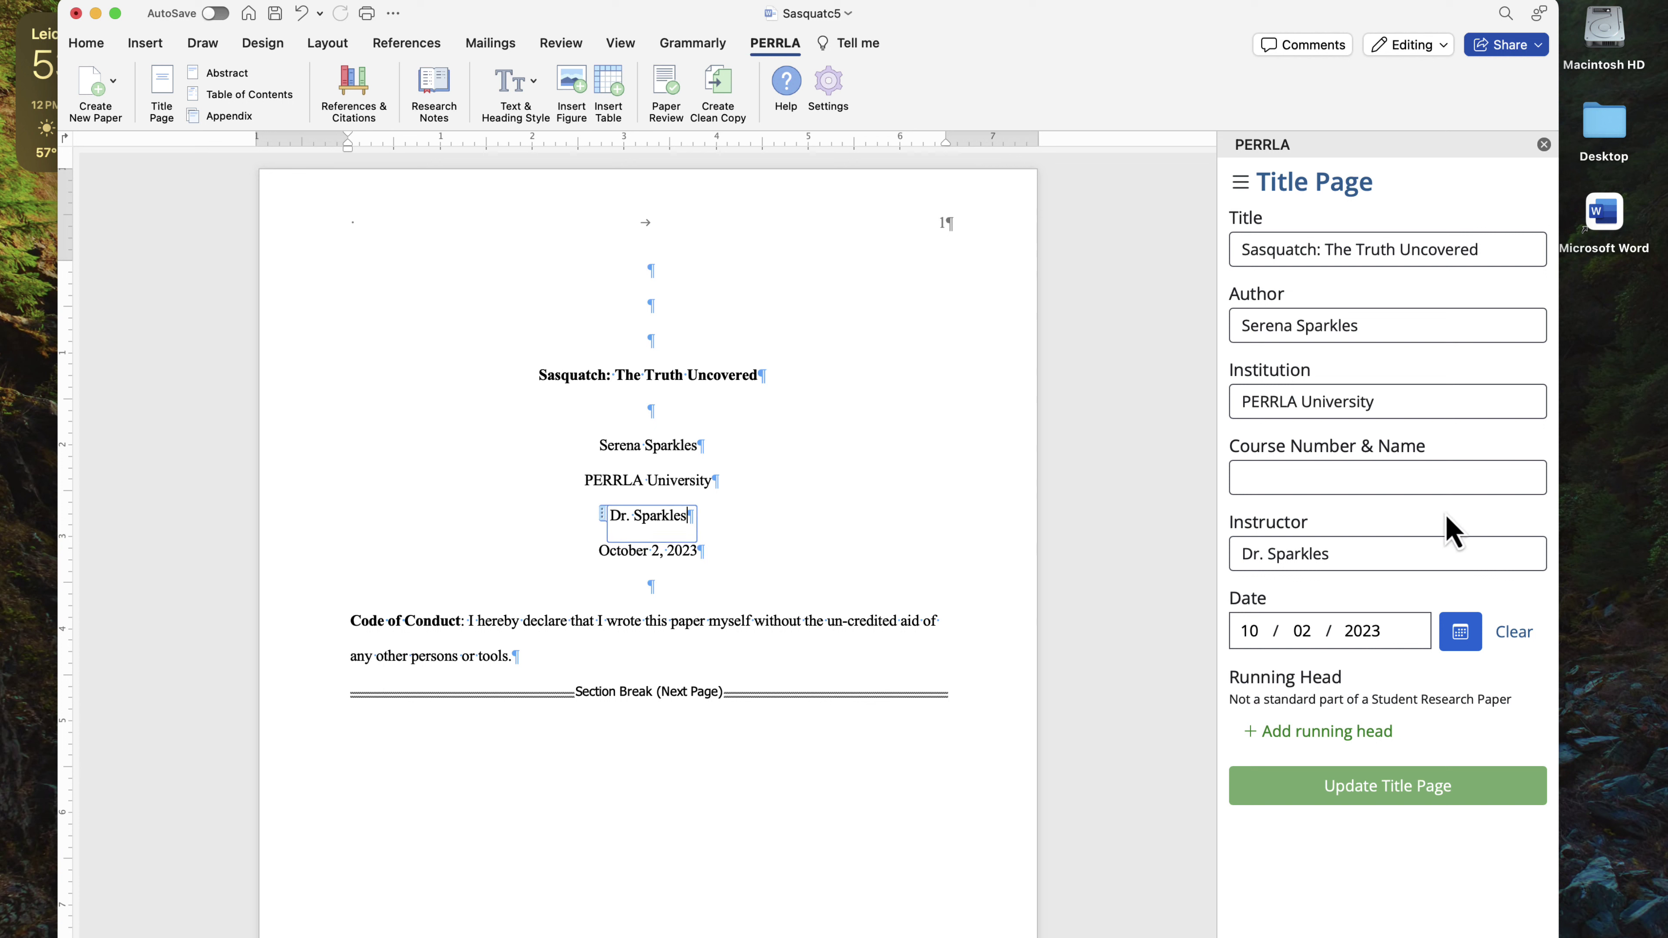
left_click(762, 491)
Move the author, institution, instructor and date lines below the Code of Conduct statement, separated from it by a blank line
left_click(753, 594)
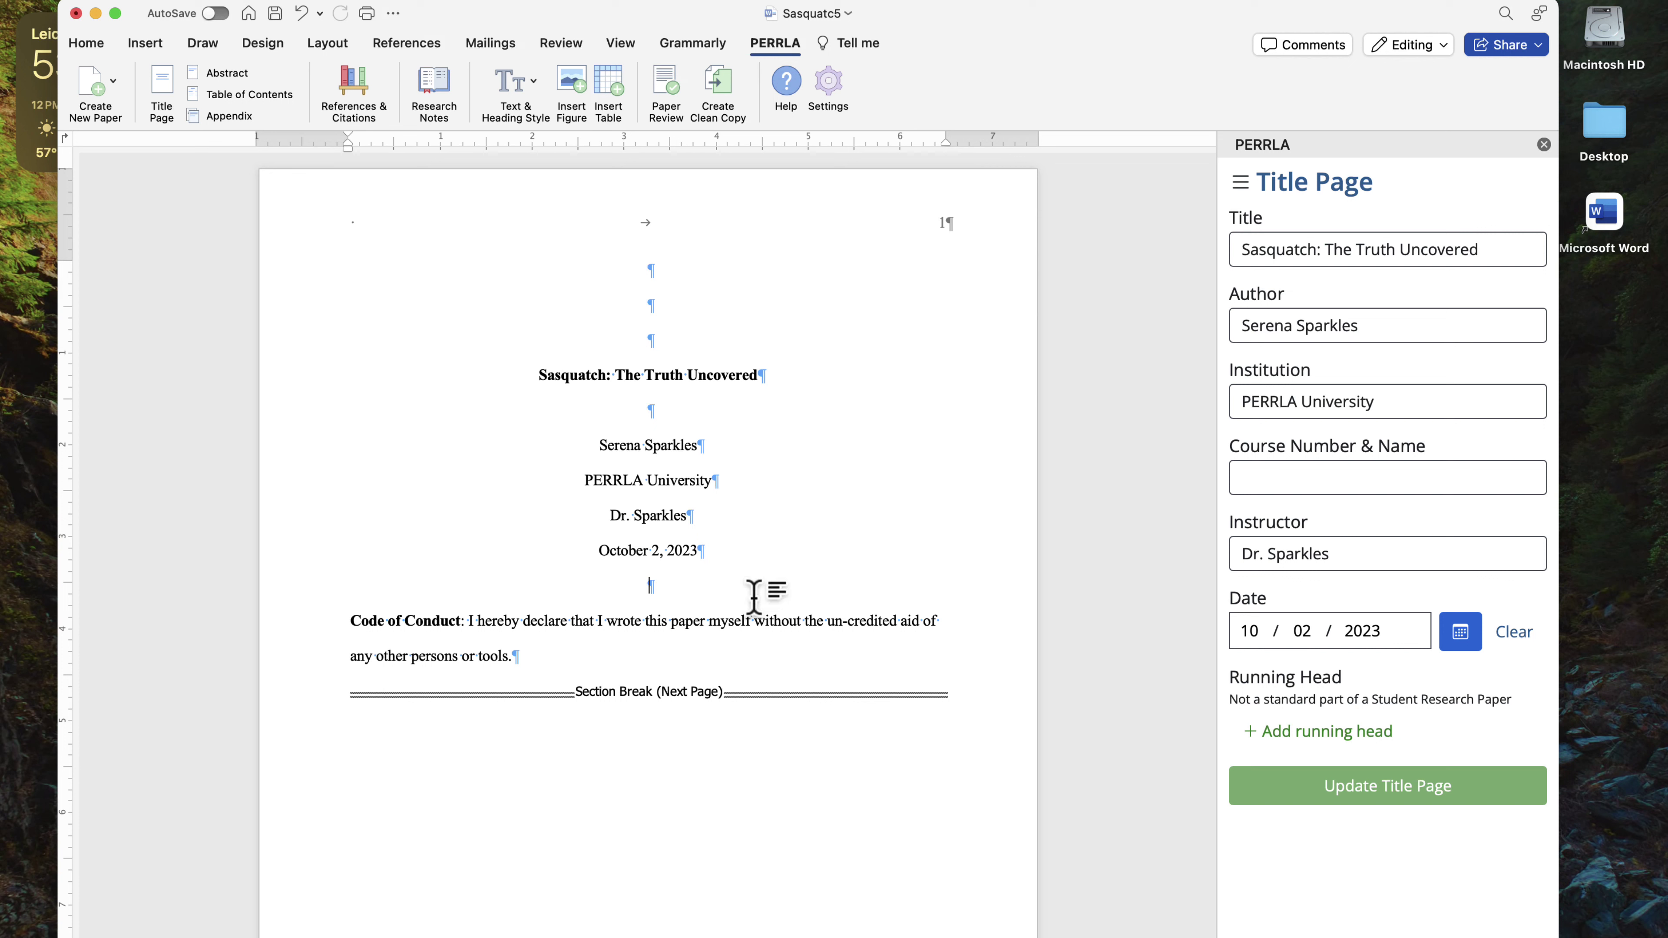
left_click_drag(753, 595, 551, 458)
key("super+c")
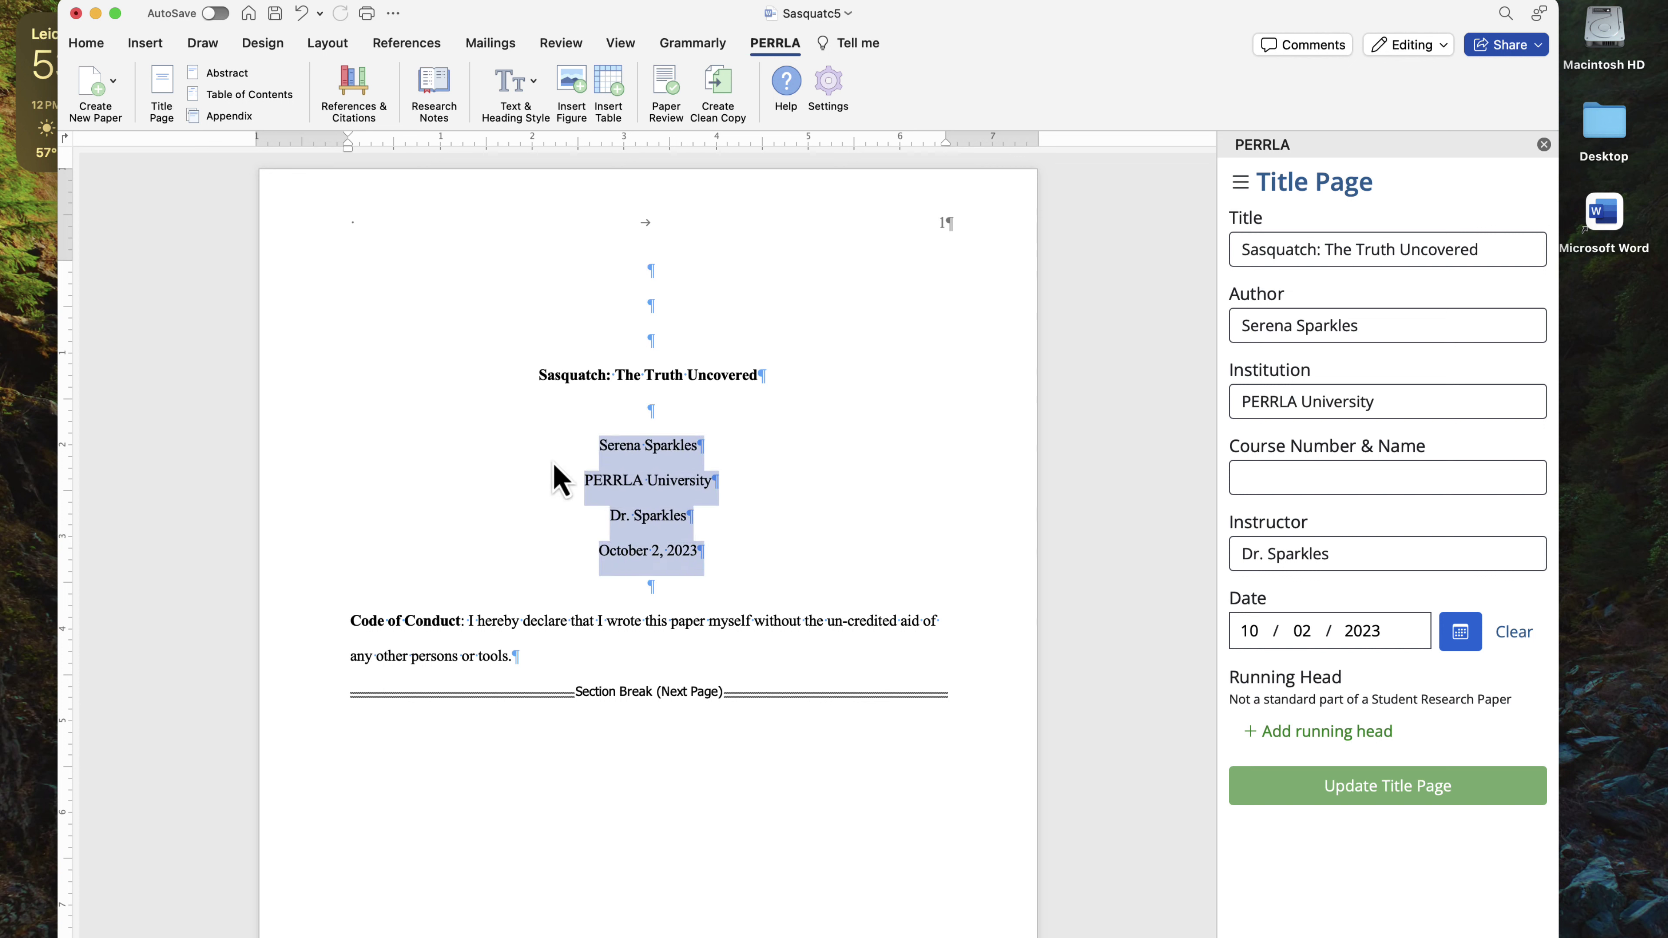
key("BackSpace")
key("BackSpace")
key("BackSpace")
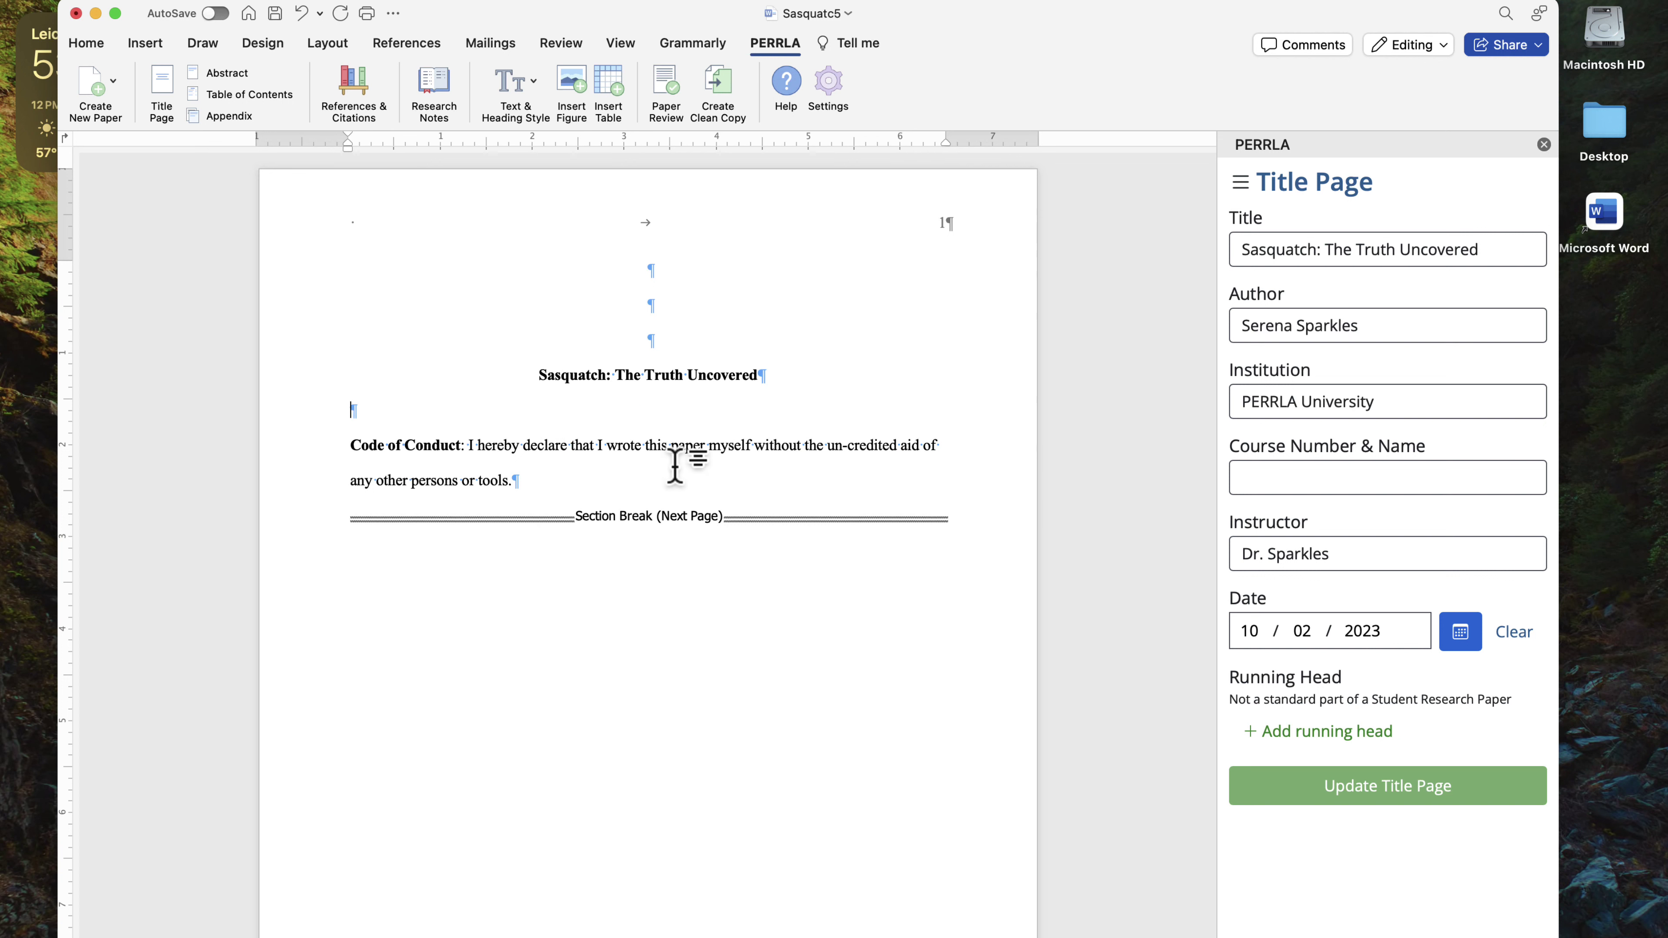
key("super+z")
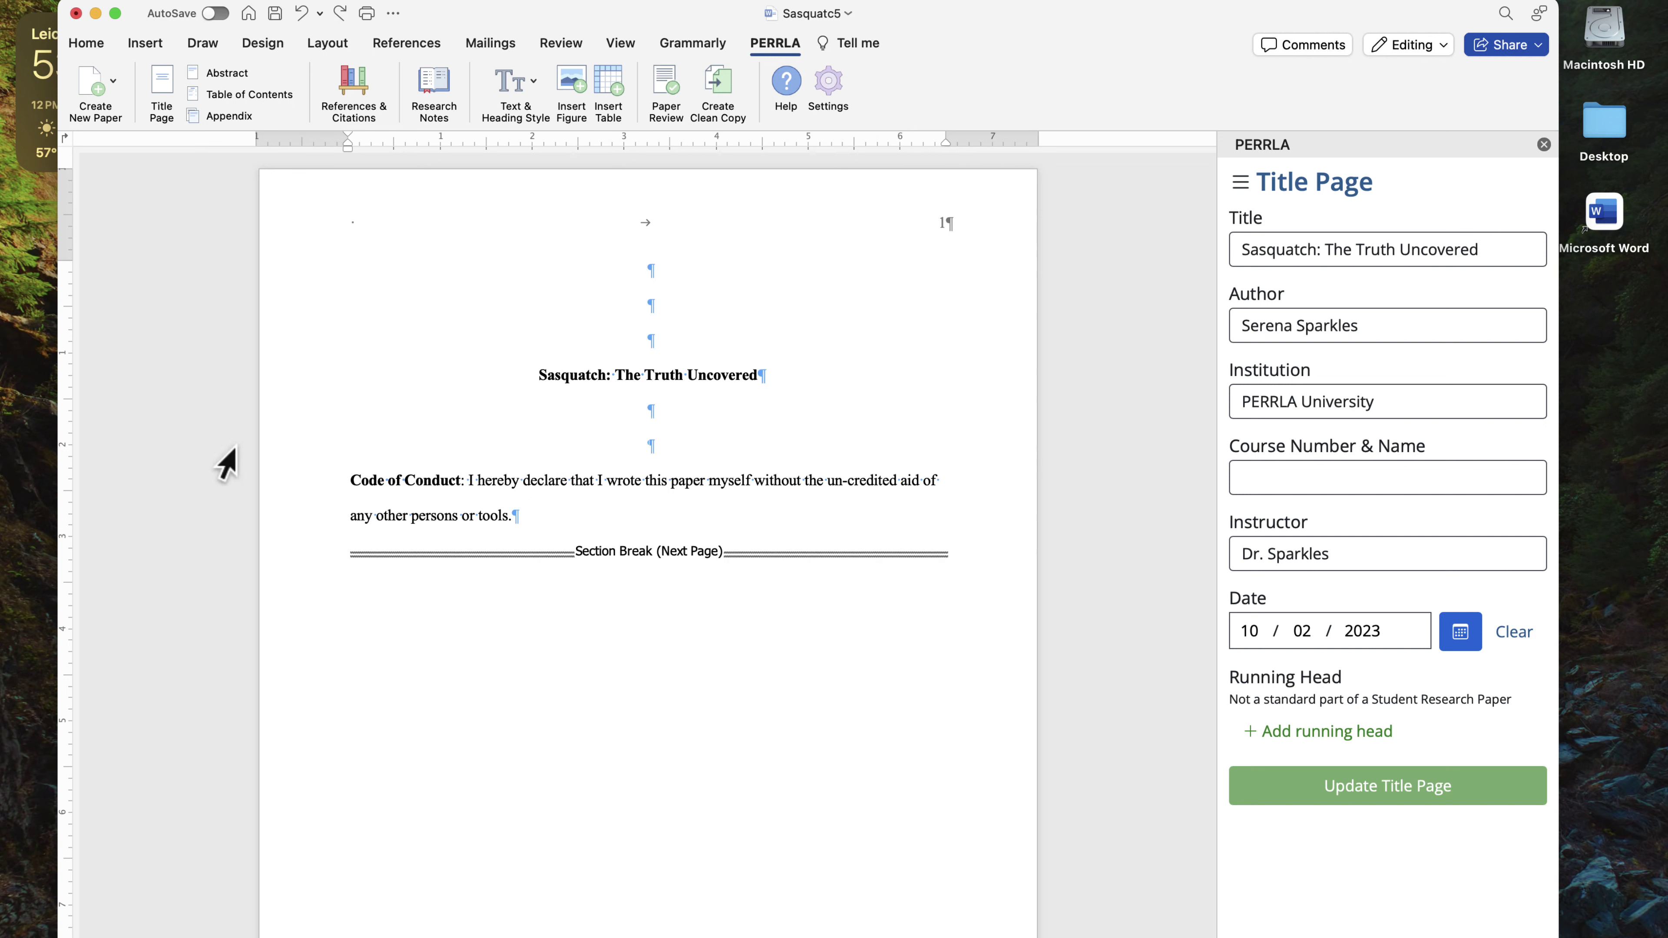
key("super+z")
left_click(557, 474)
key("Return")
key("Return")
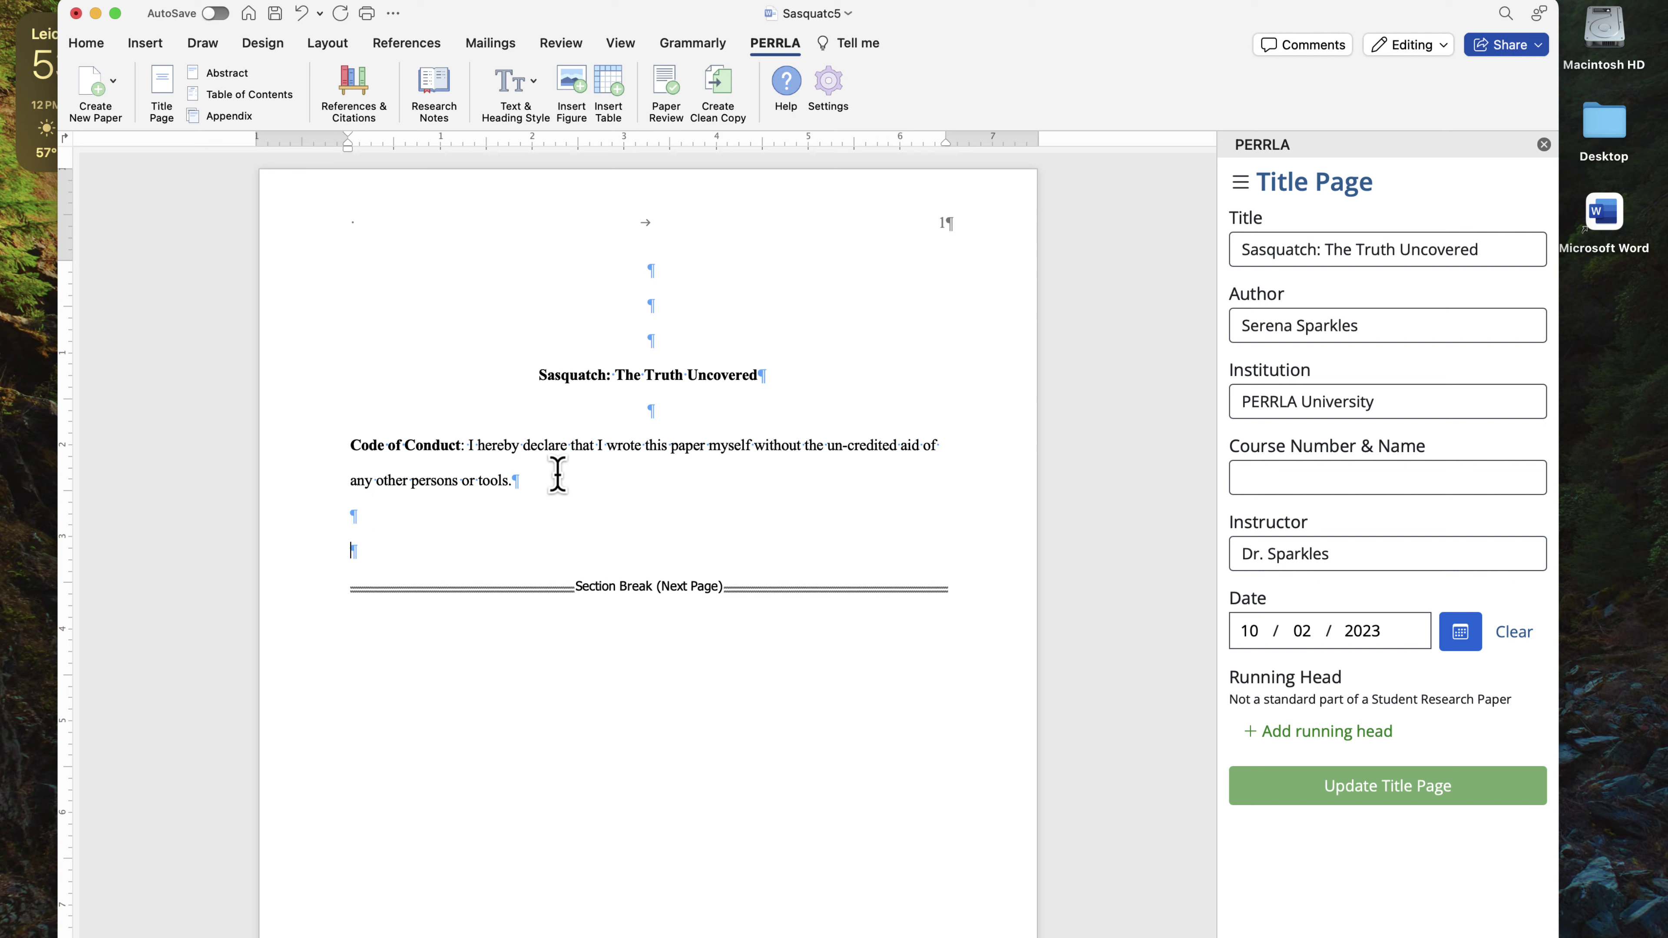
key("super+v")
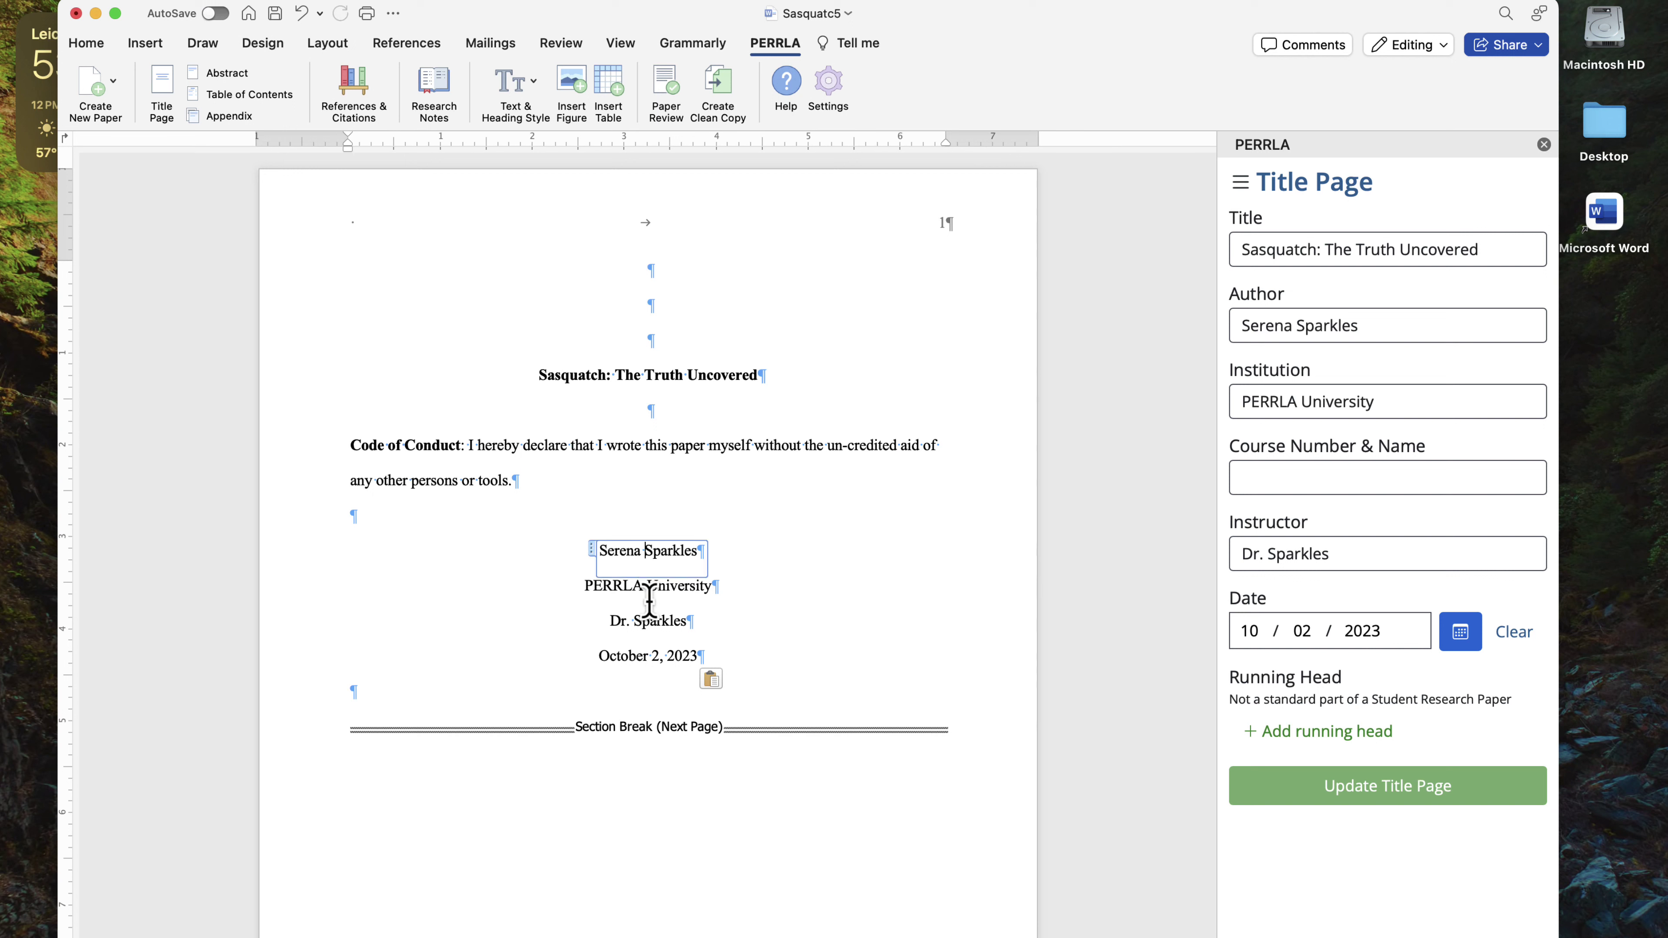
Set the title page date to 10/05/2023 and update the title page
left_click(651, 623)
left_click(649, 658)
left_click(1301, 631)
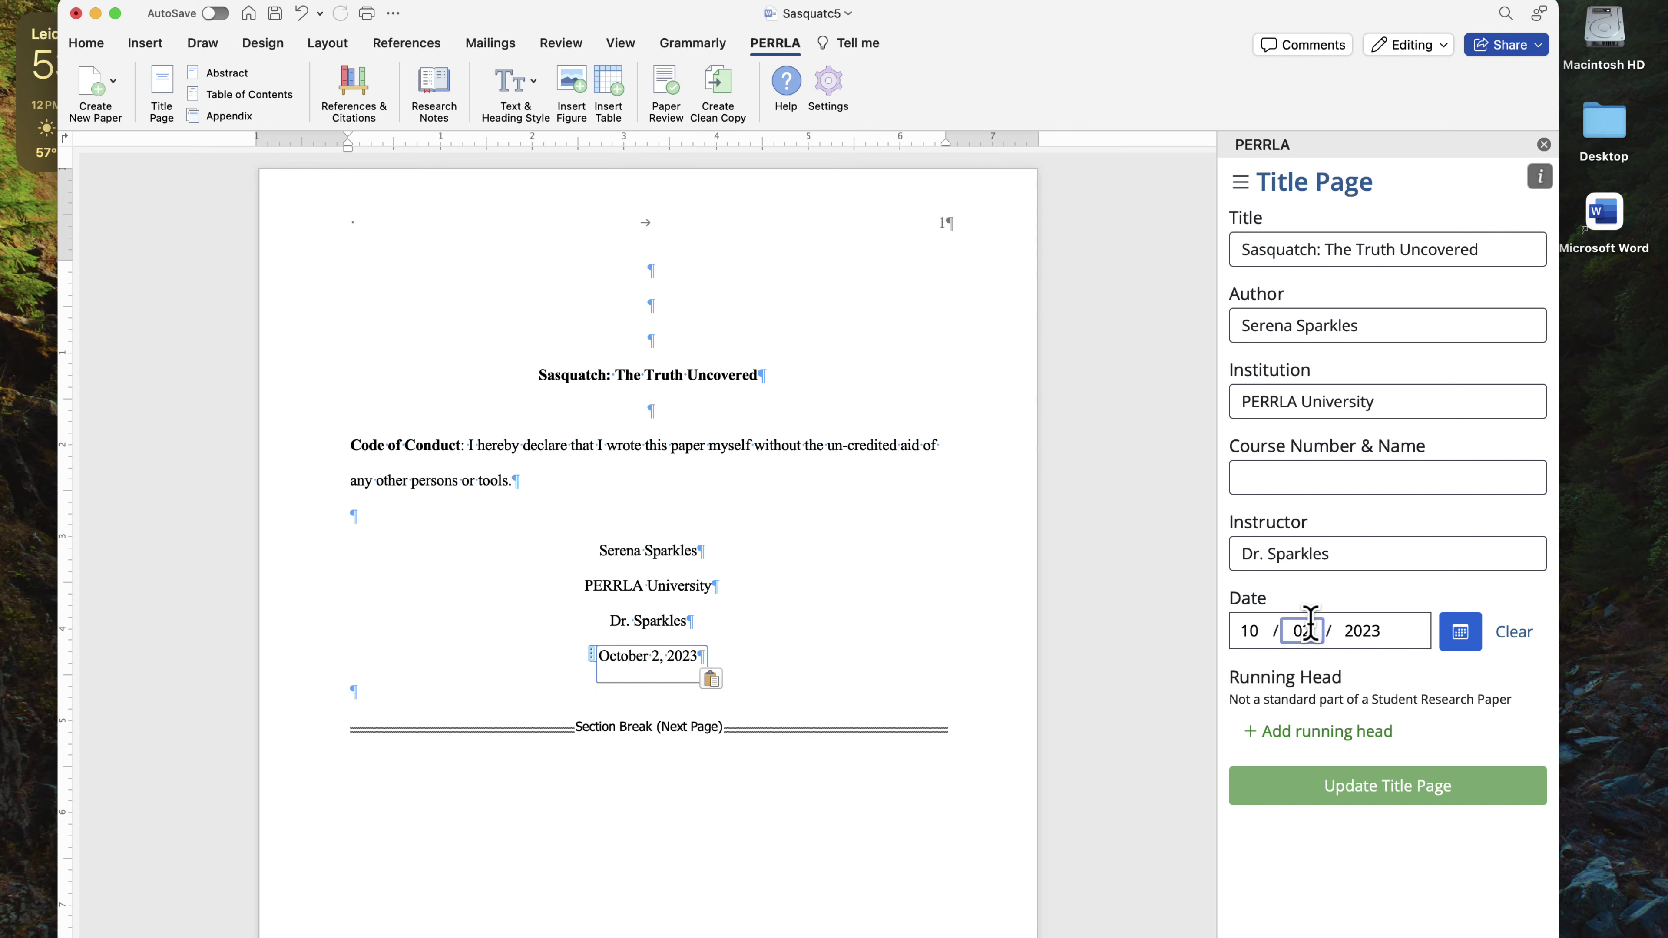
type("05")
left_click(1366, 813)
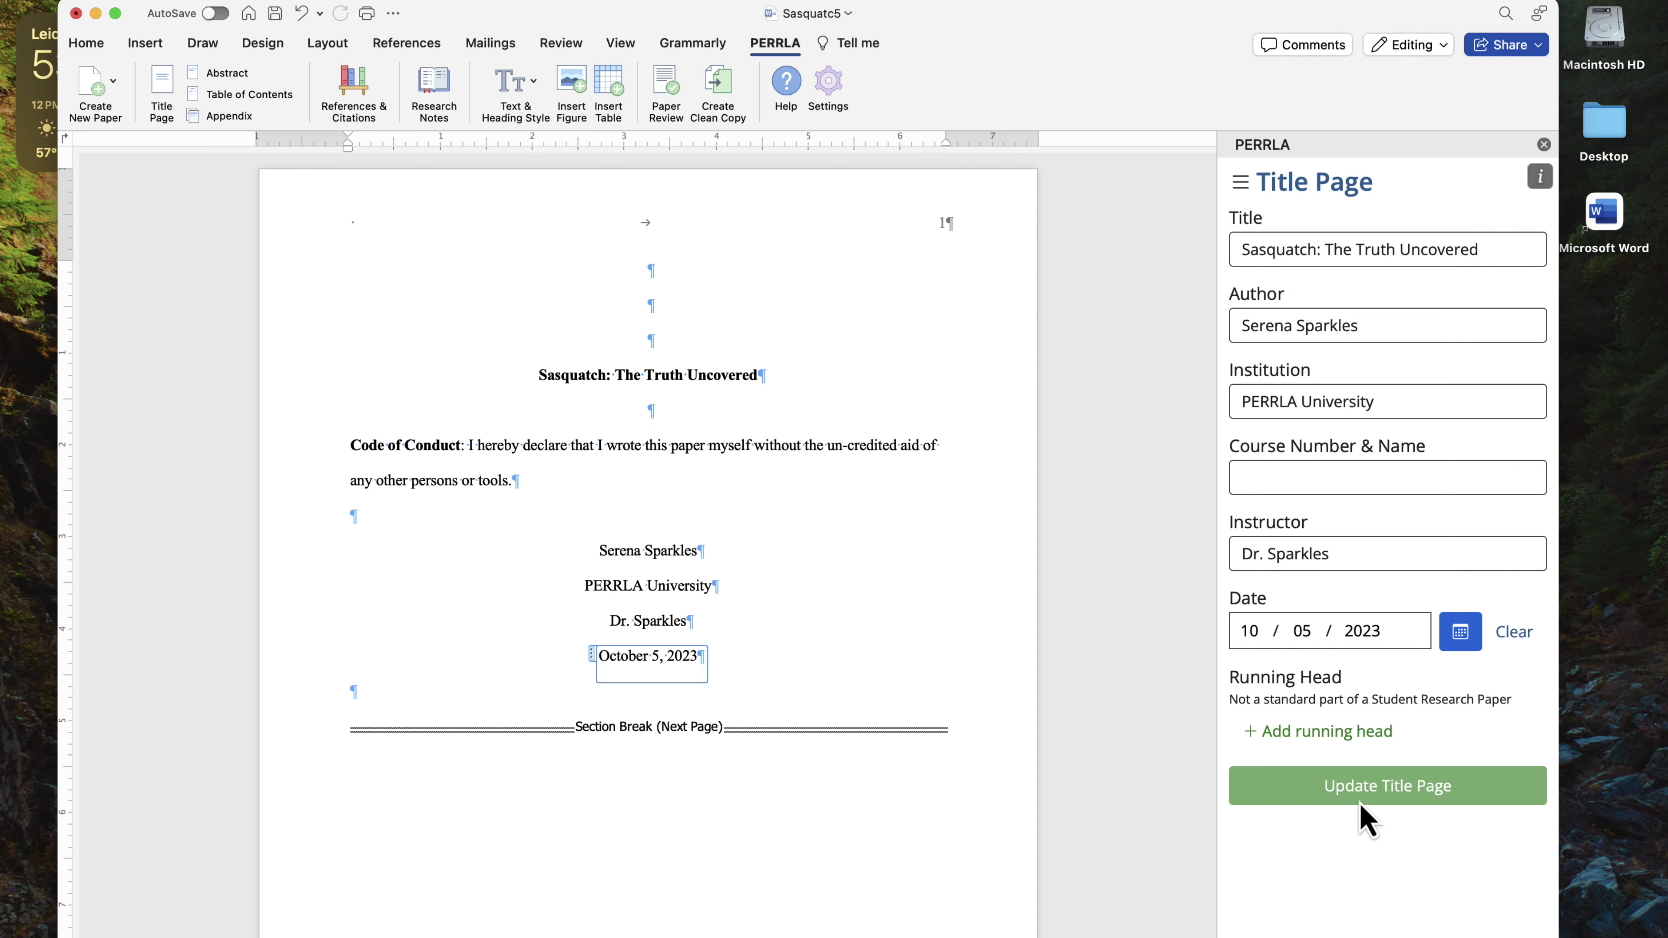
Select the section break at the end of the title page to point it out
scroll(782, 614, "down", 5)
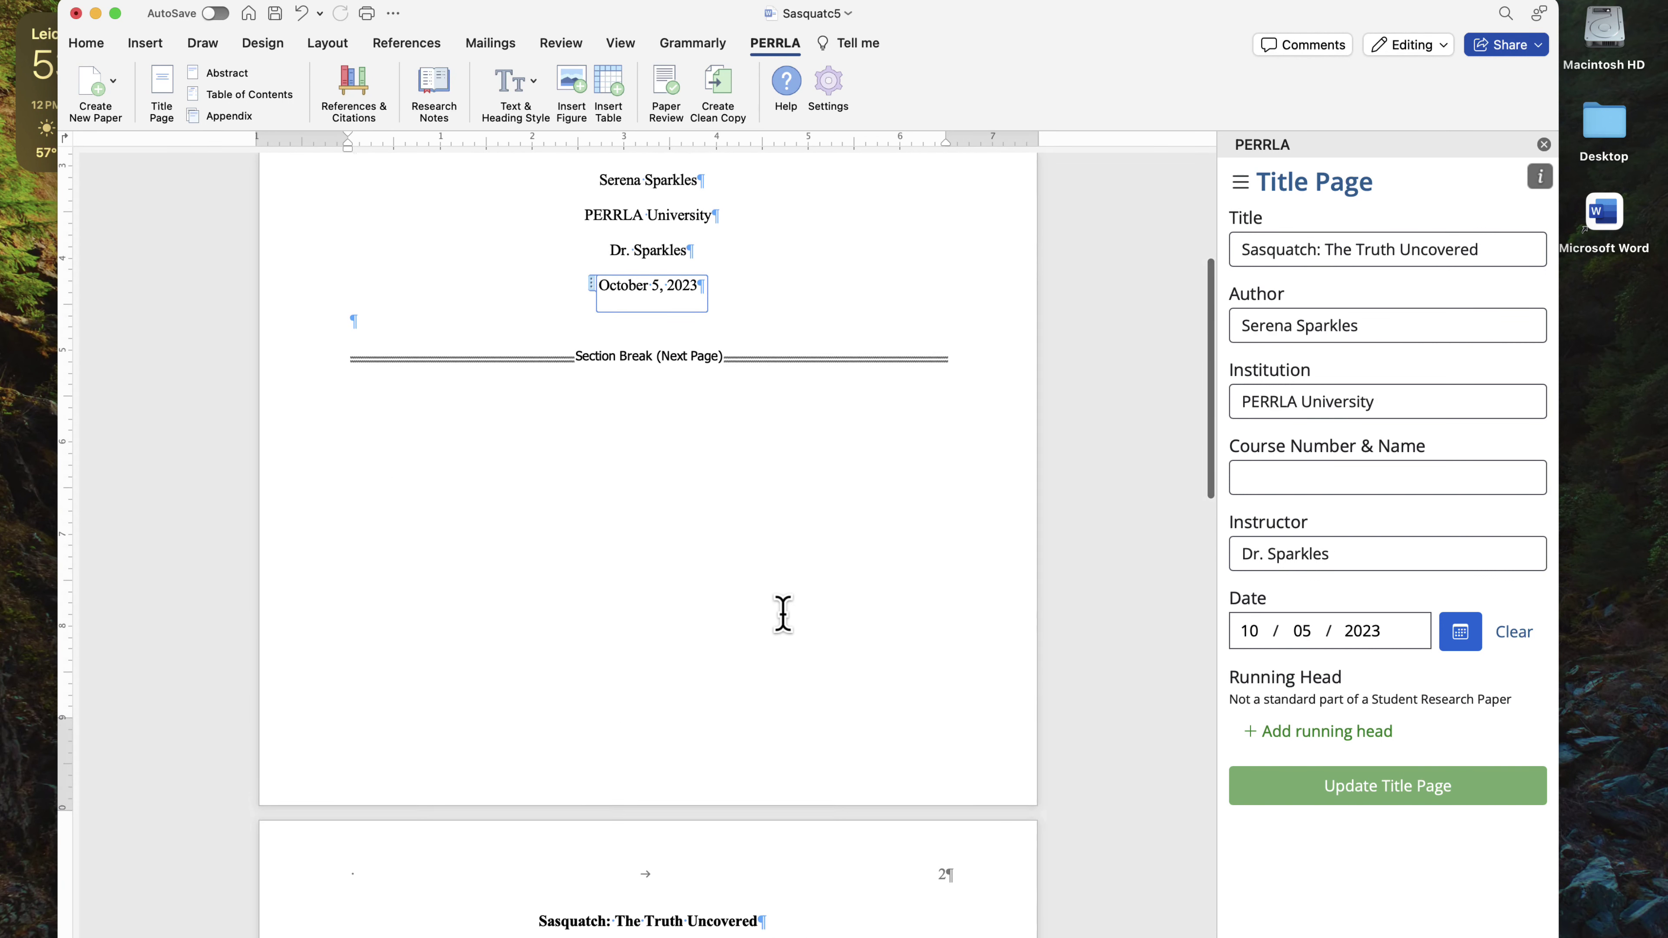
left_click(845, 386)
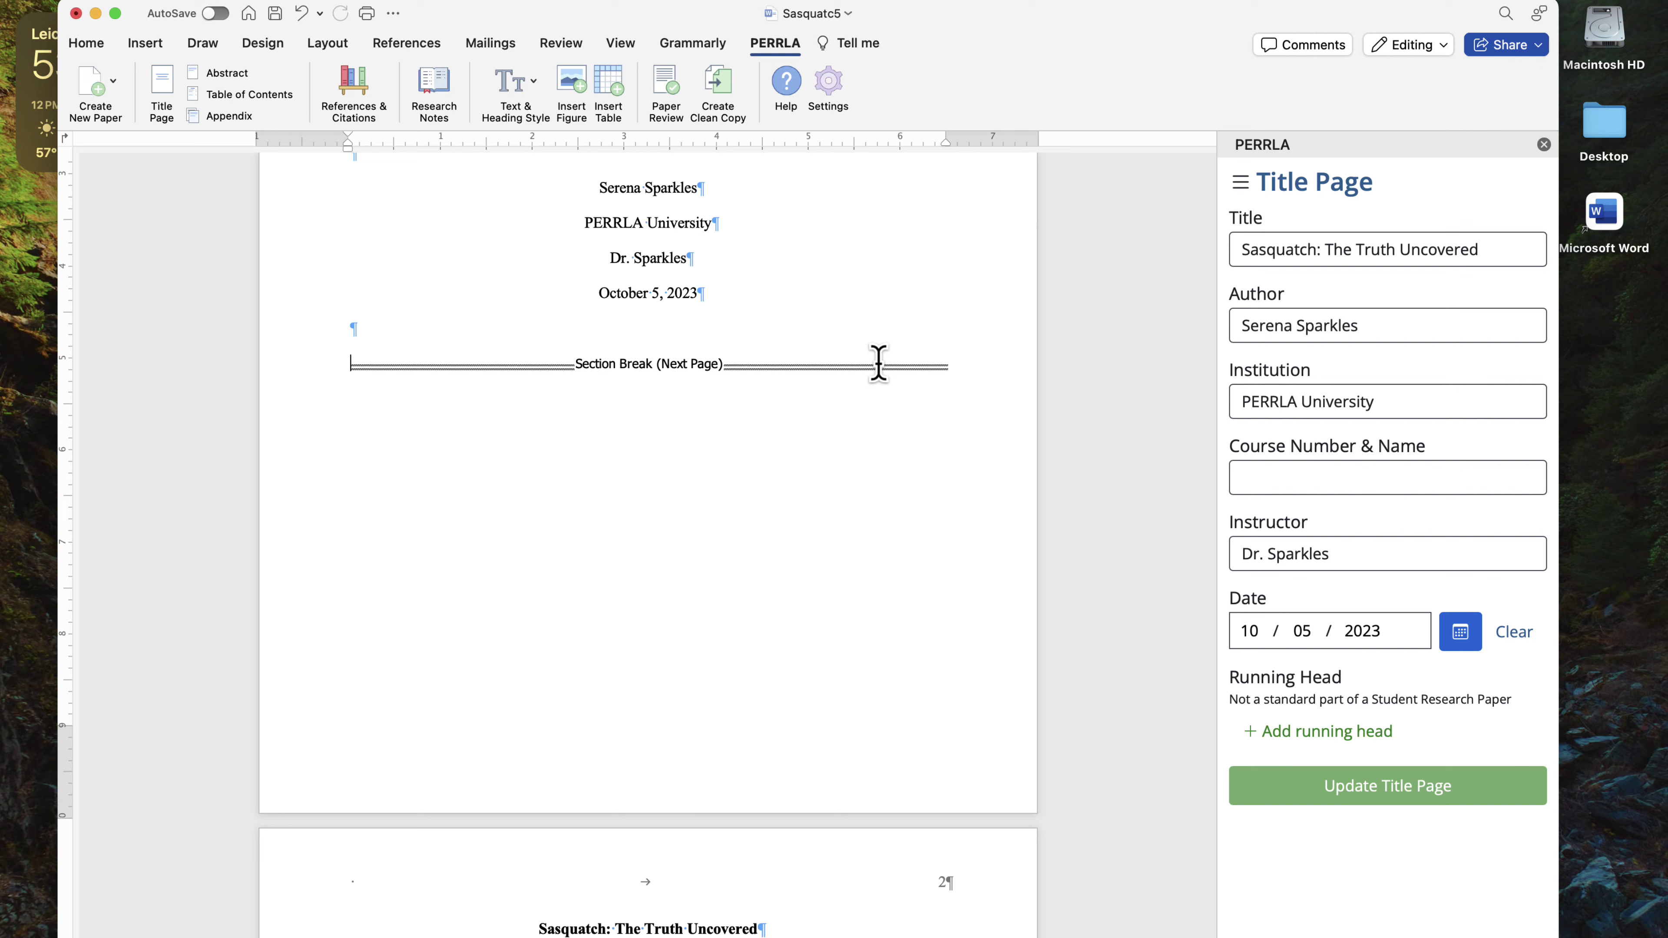
left_click_drag(879, 363, 881, 371)
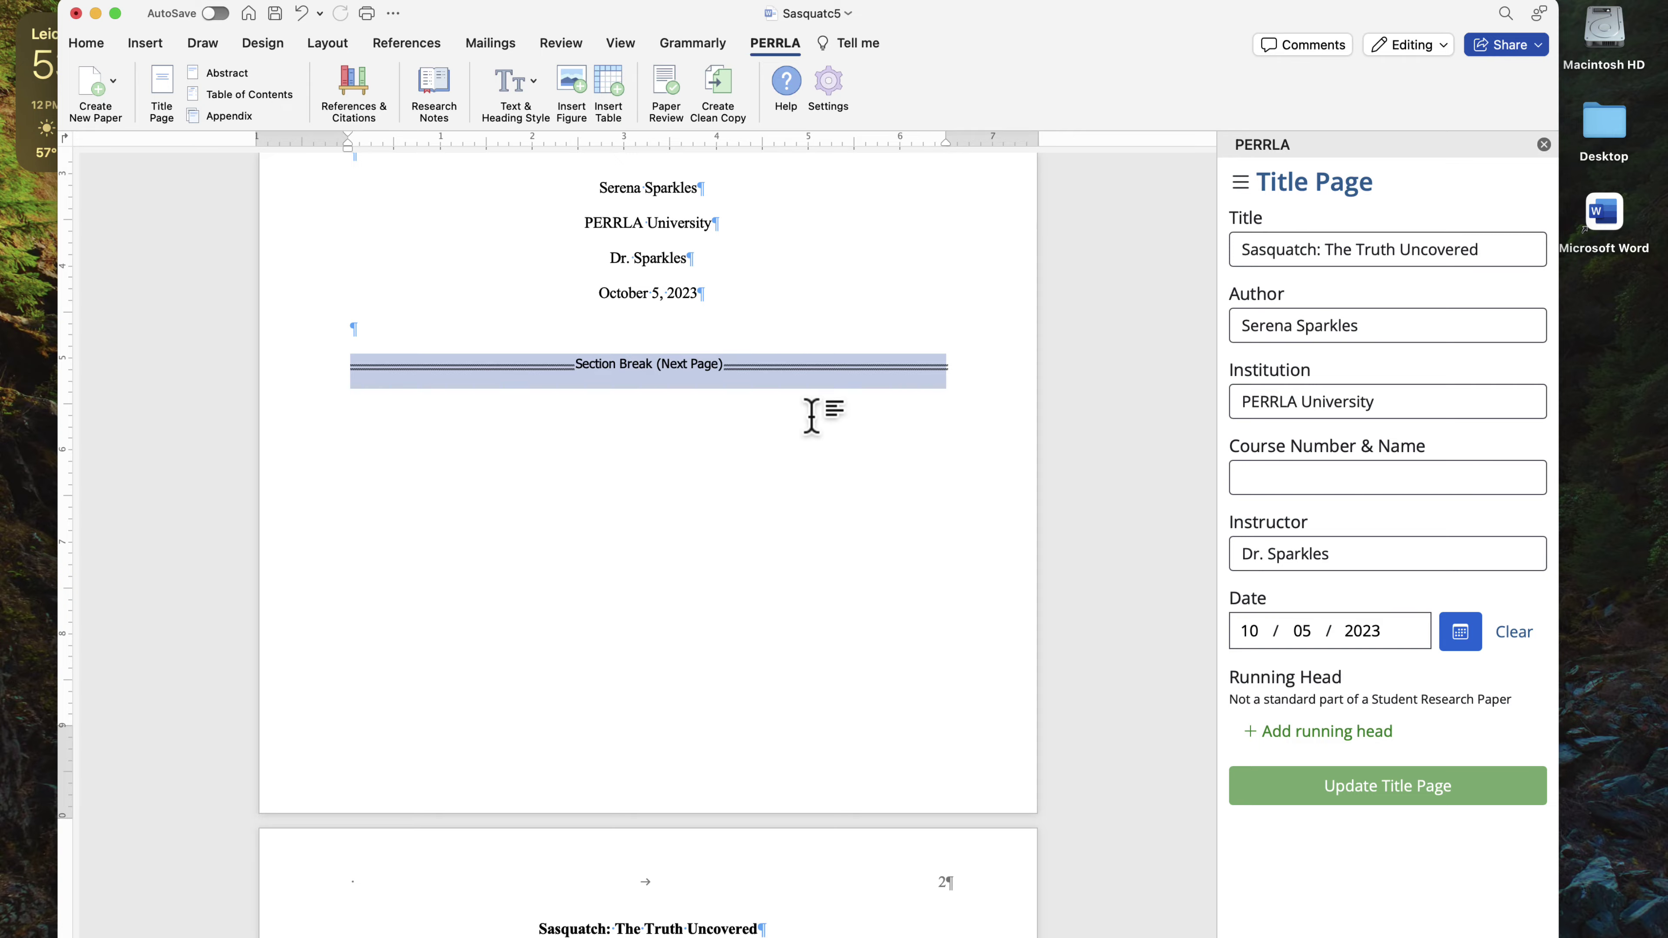
Open PERRLA's references and citations, and select the section break between the paper's body and the References page
scroll(812, 415, "up", 2)
scroll(812, 416, "down", 10)
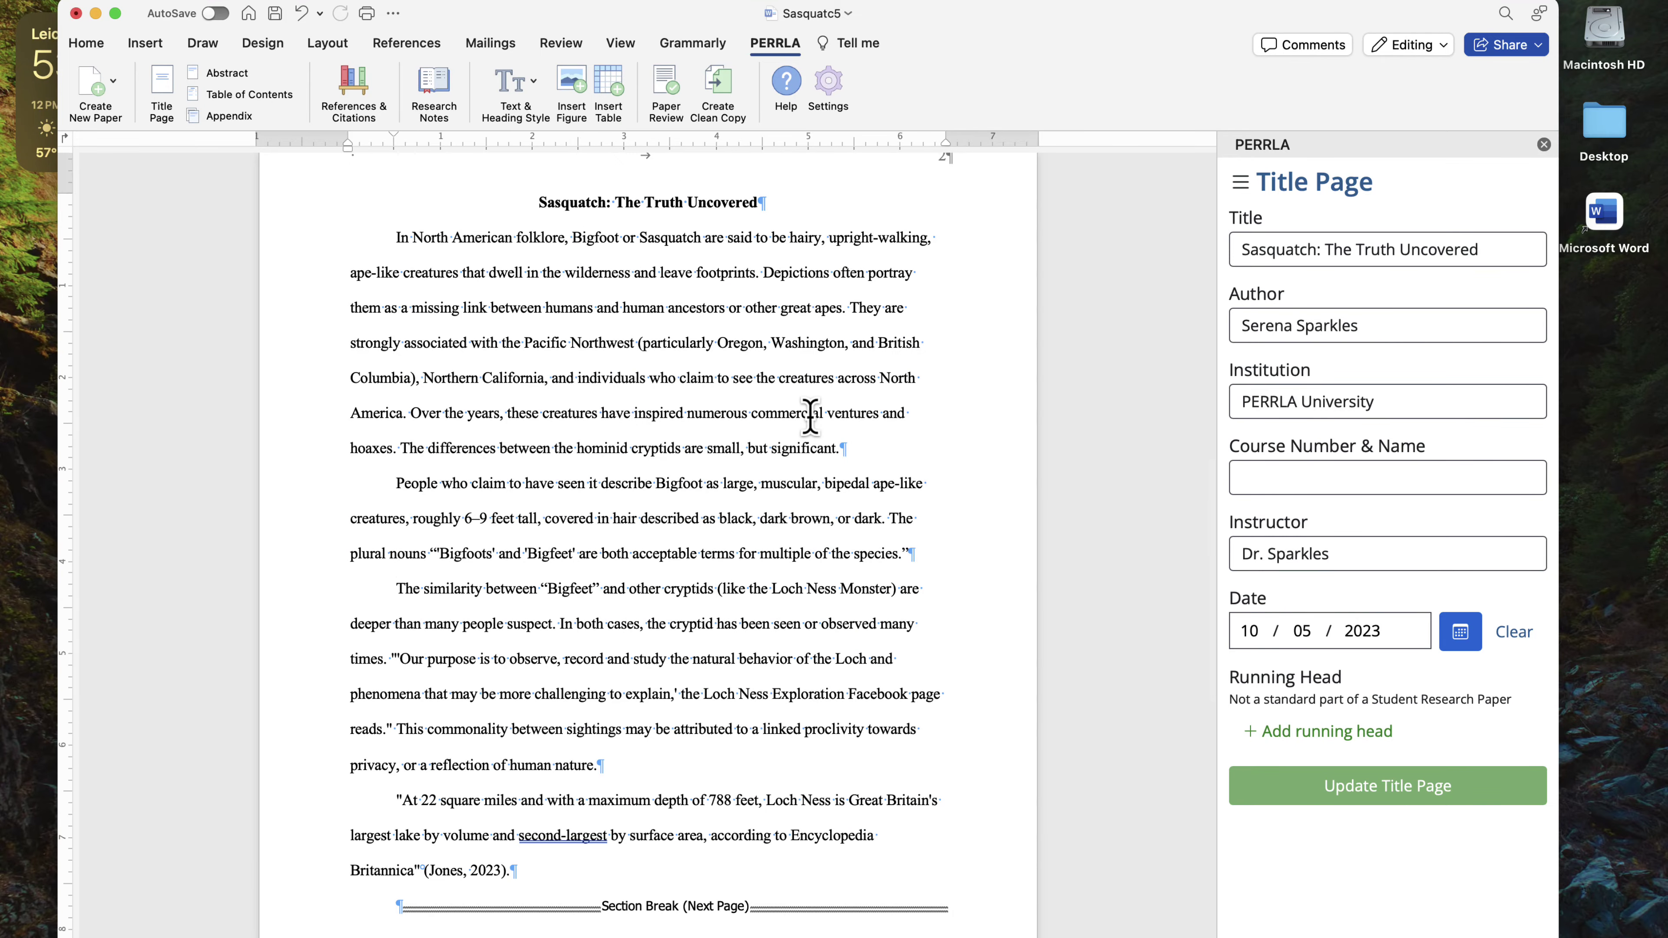
scroll(811, 417, "down", 5)
left_click(375, 100)
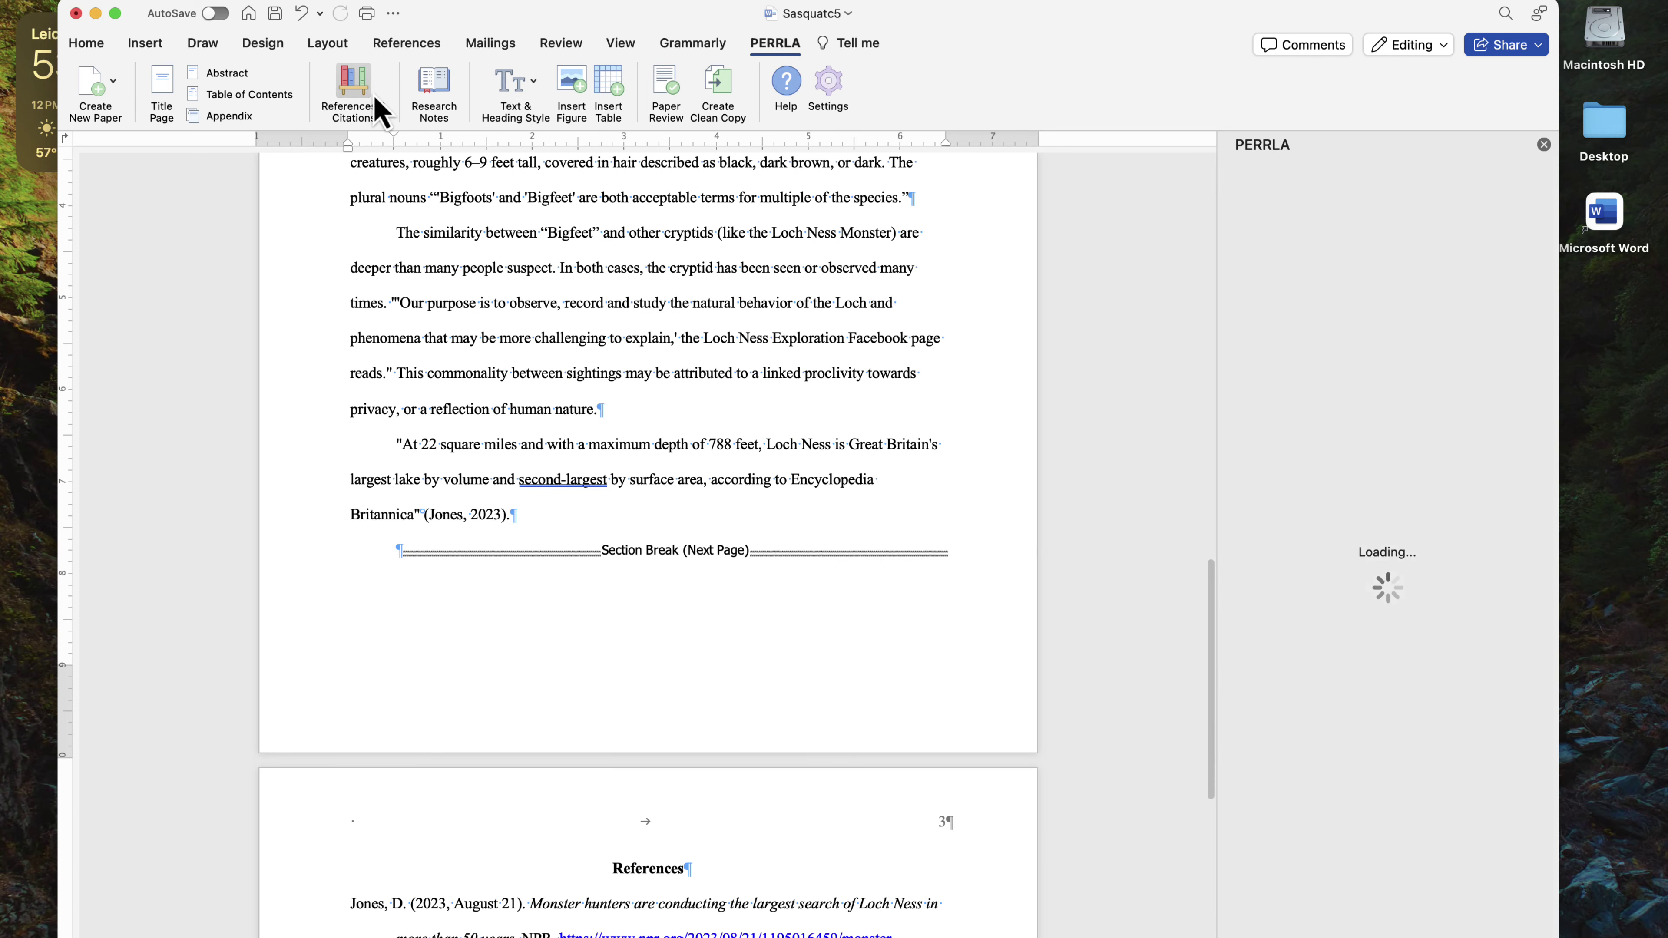
scroll(860, 514, "down", 5)
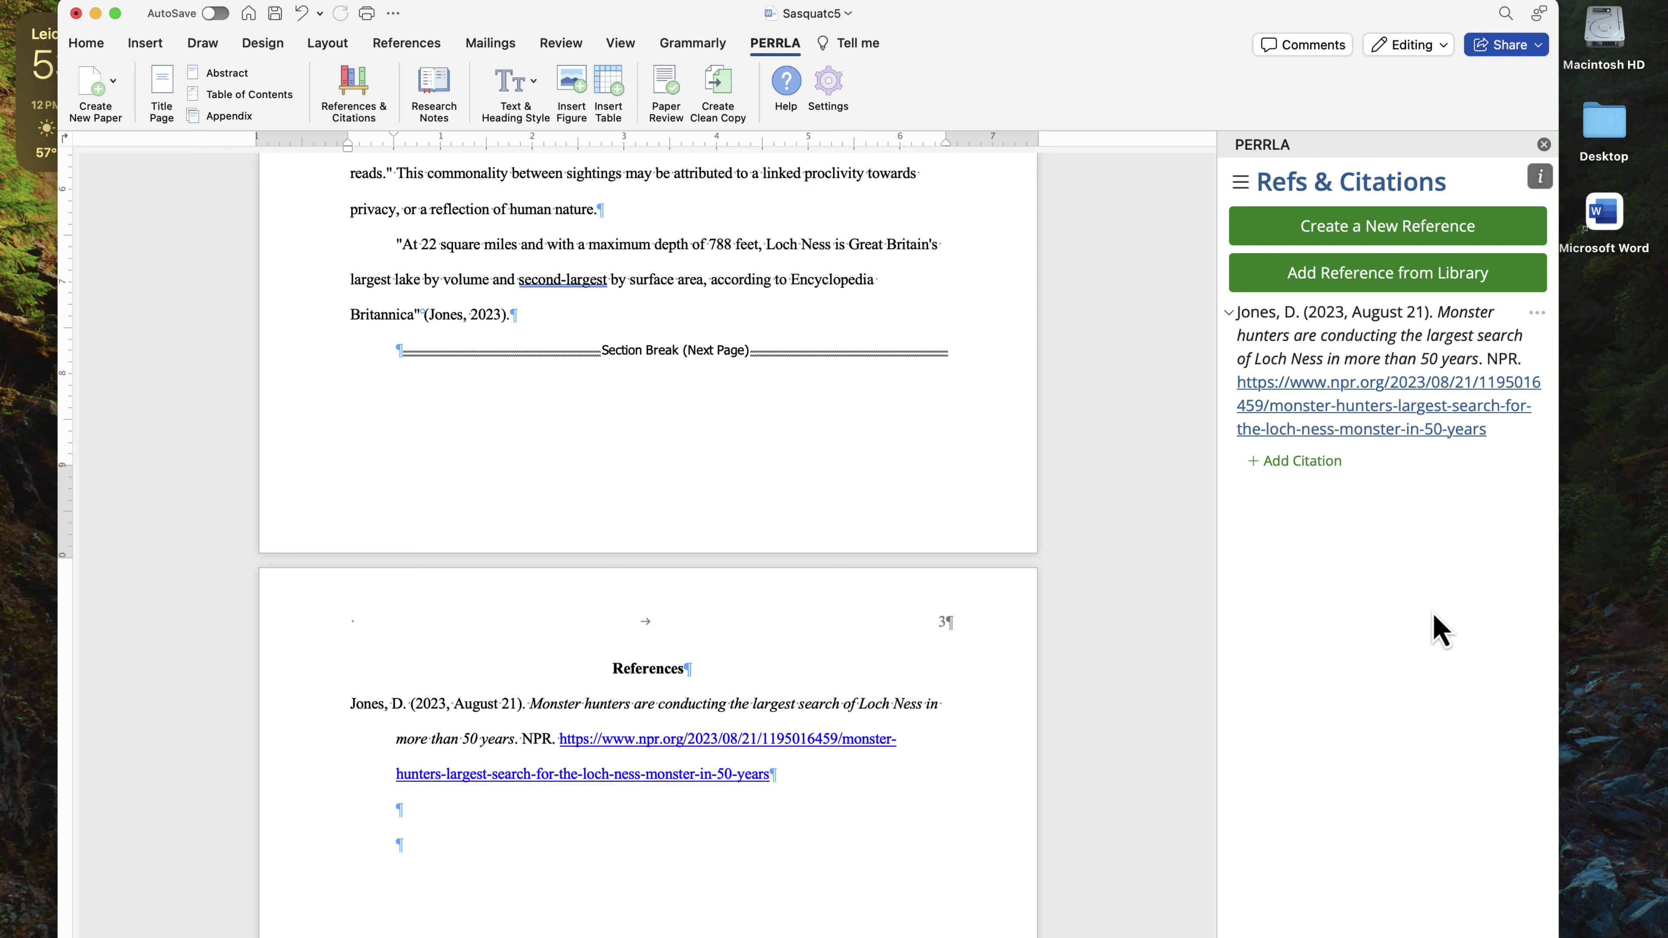
double_click(403, 355)
left_click(929, 368, "shift")
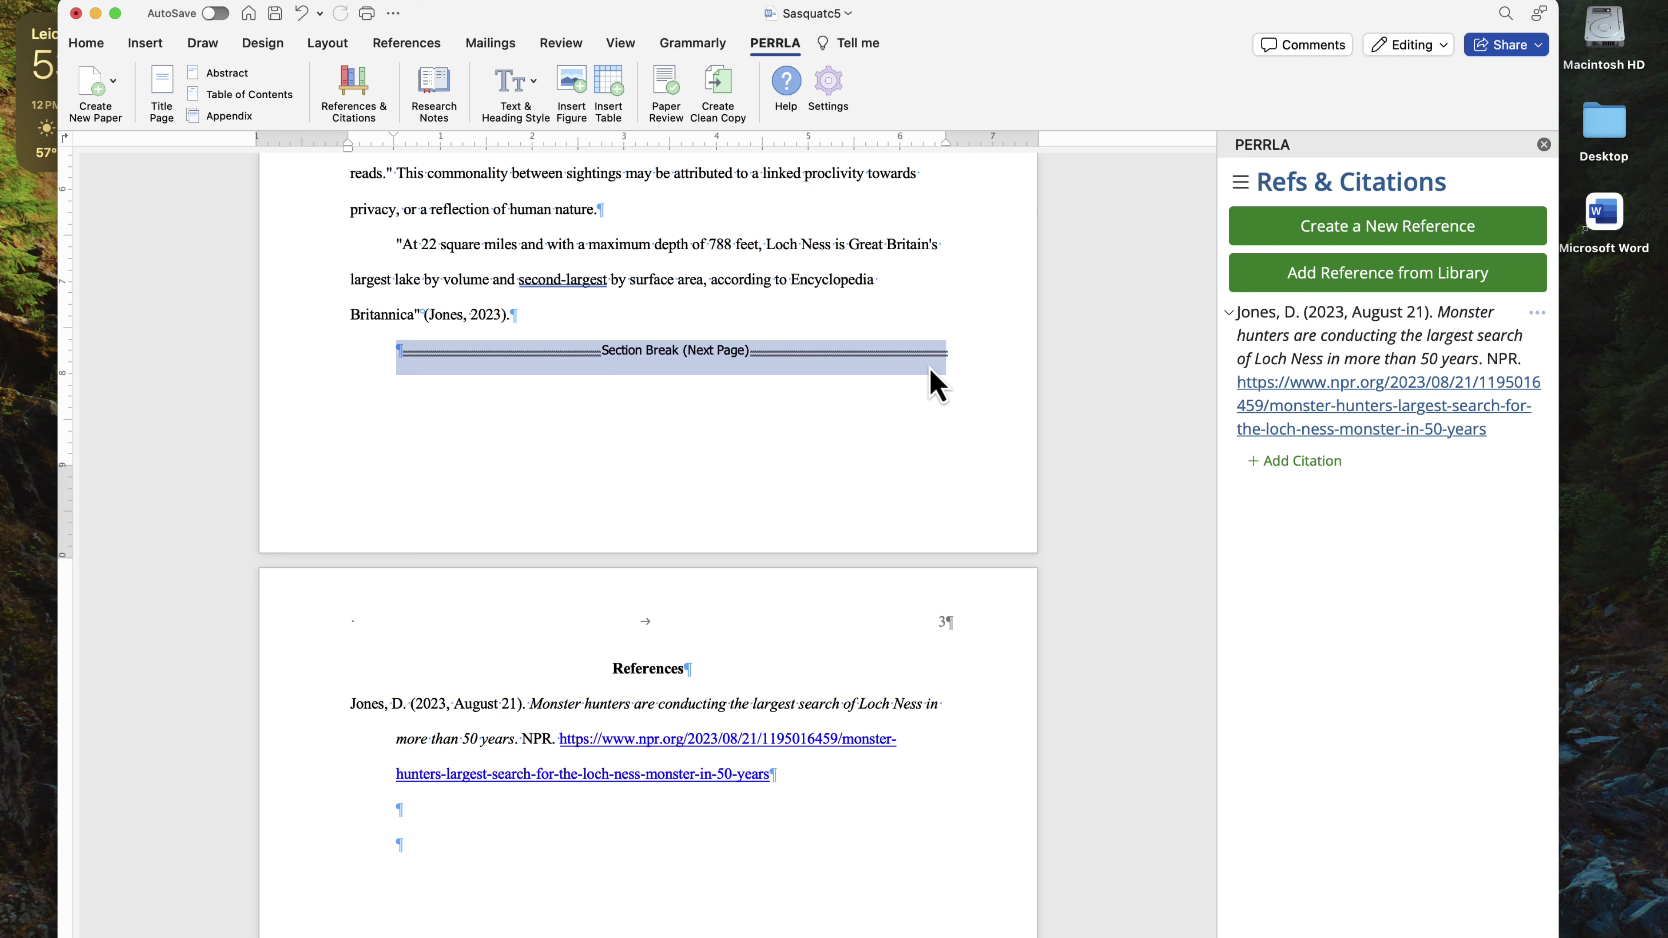
Insert a page break after the last body paragraph, before the section break, and add a blank paragraph on the new page
left_click(702, 312)
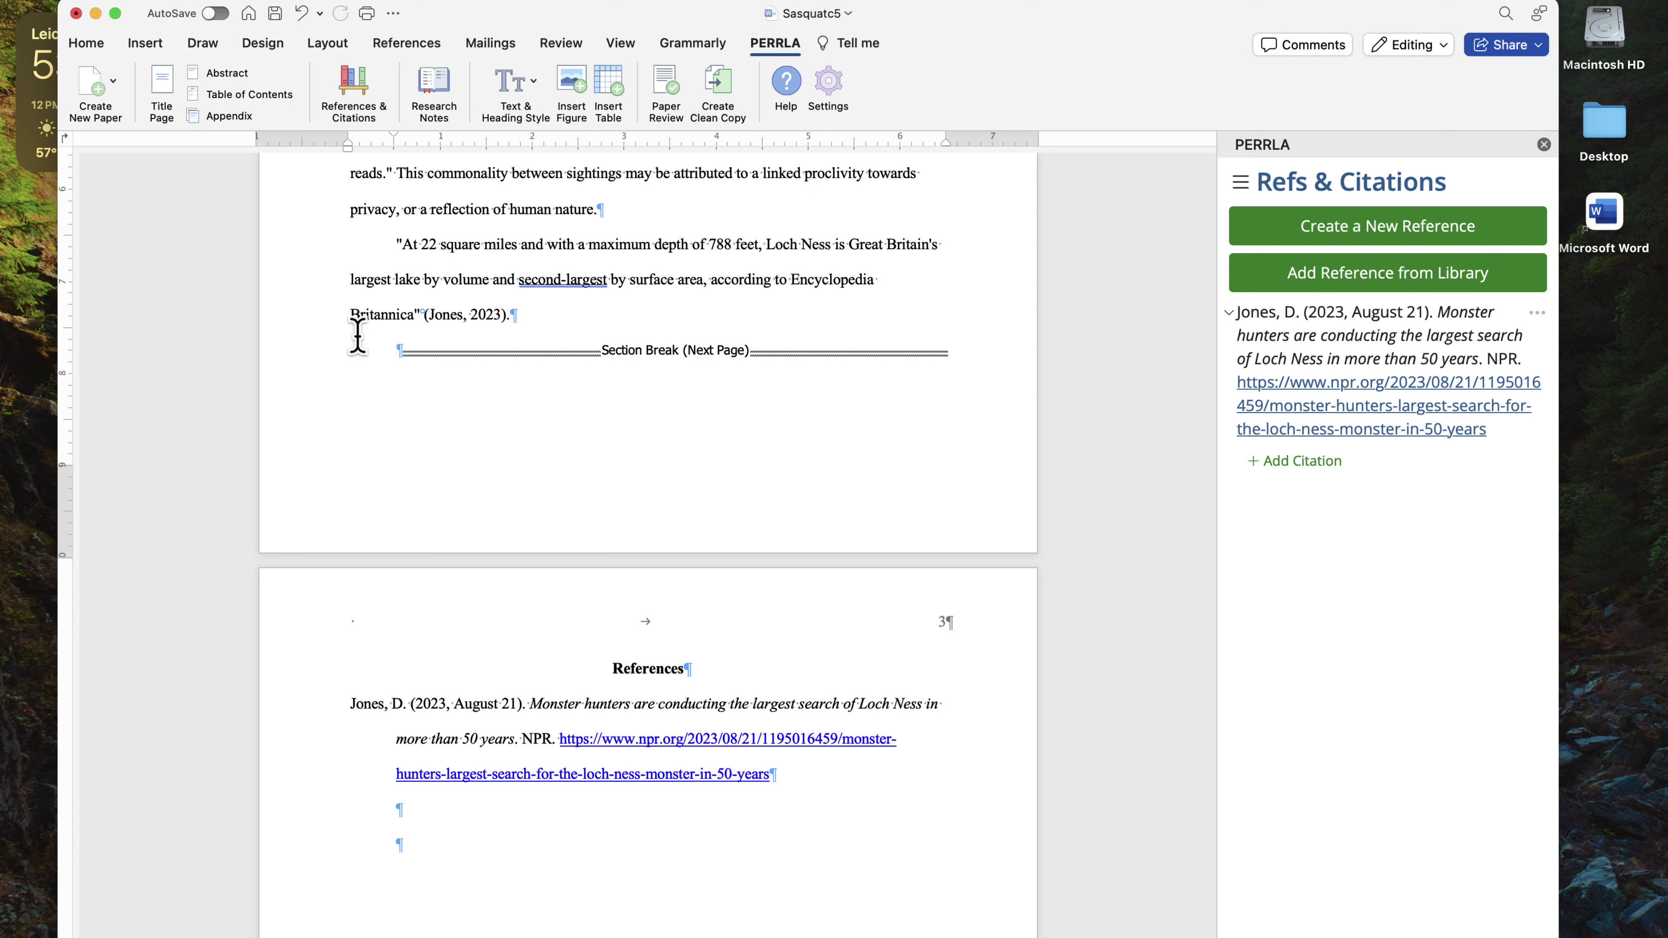
left_click(154, 48)
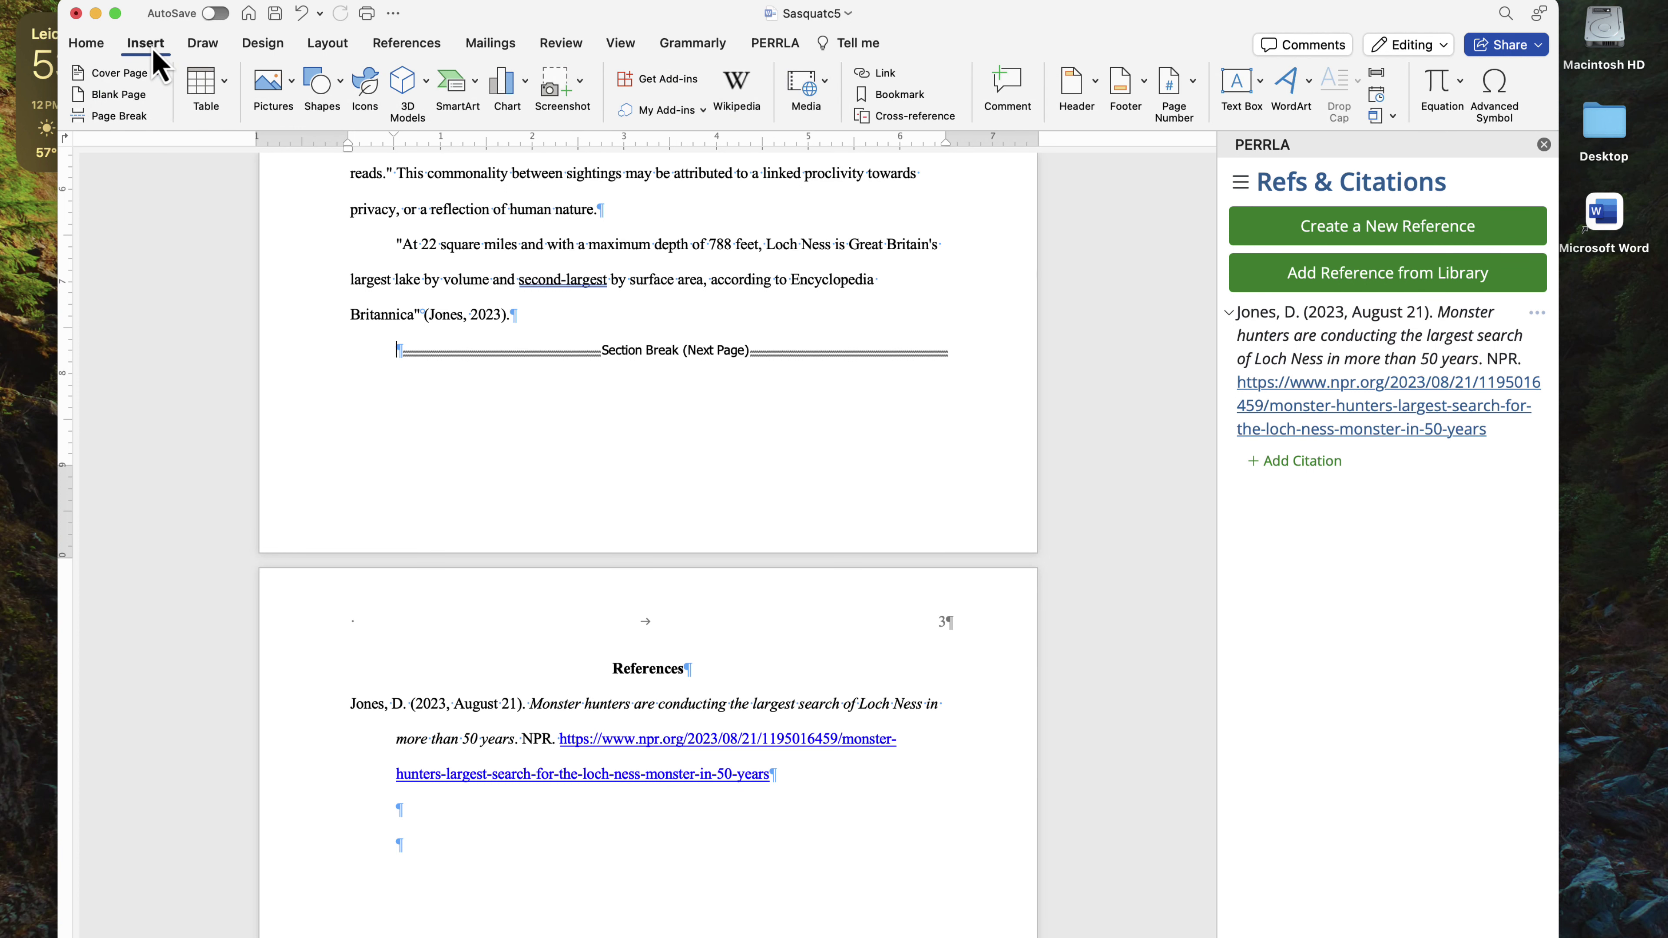
left_click(125, 115)
key("Return")
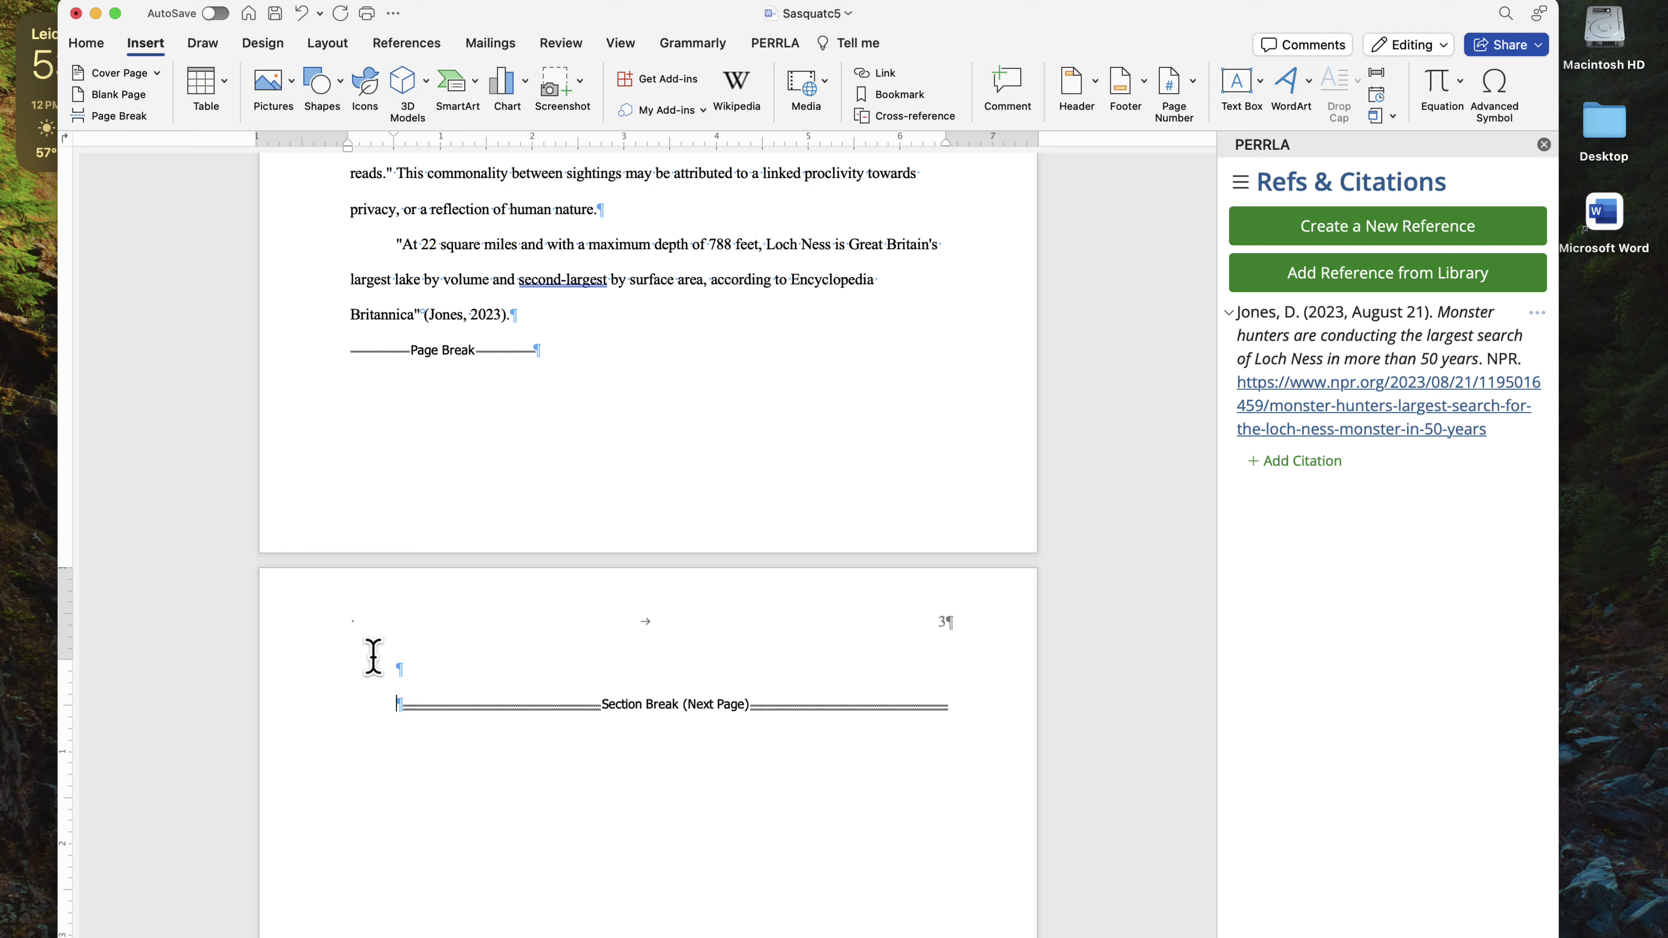
Write "Custom Section" on the new page and generate filler text below it with =rand(1,5)
left_click(779, 43)
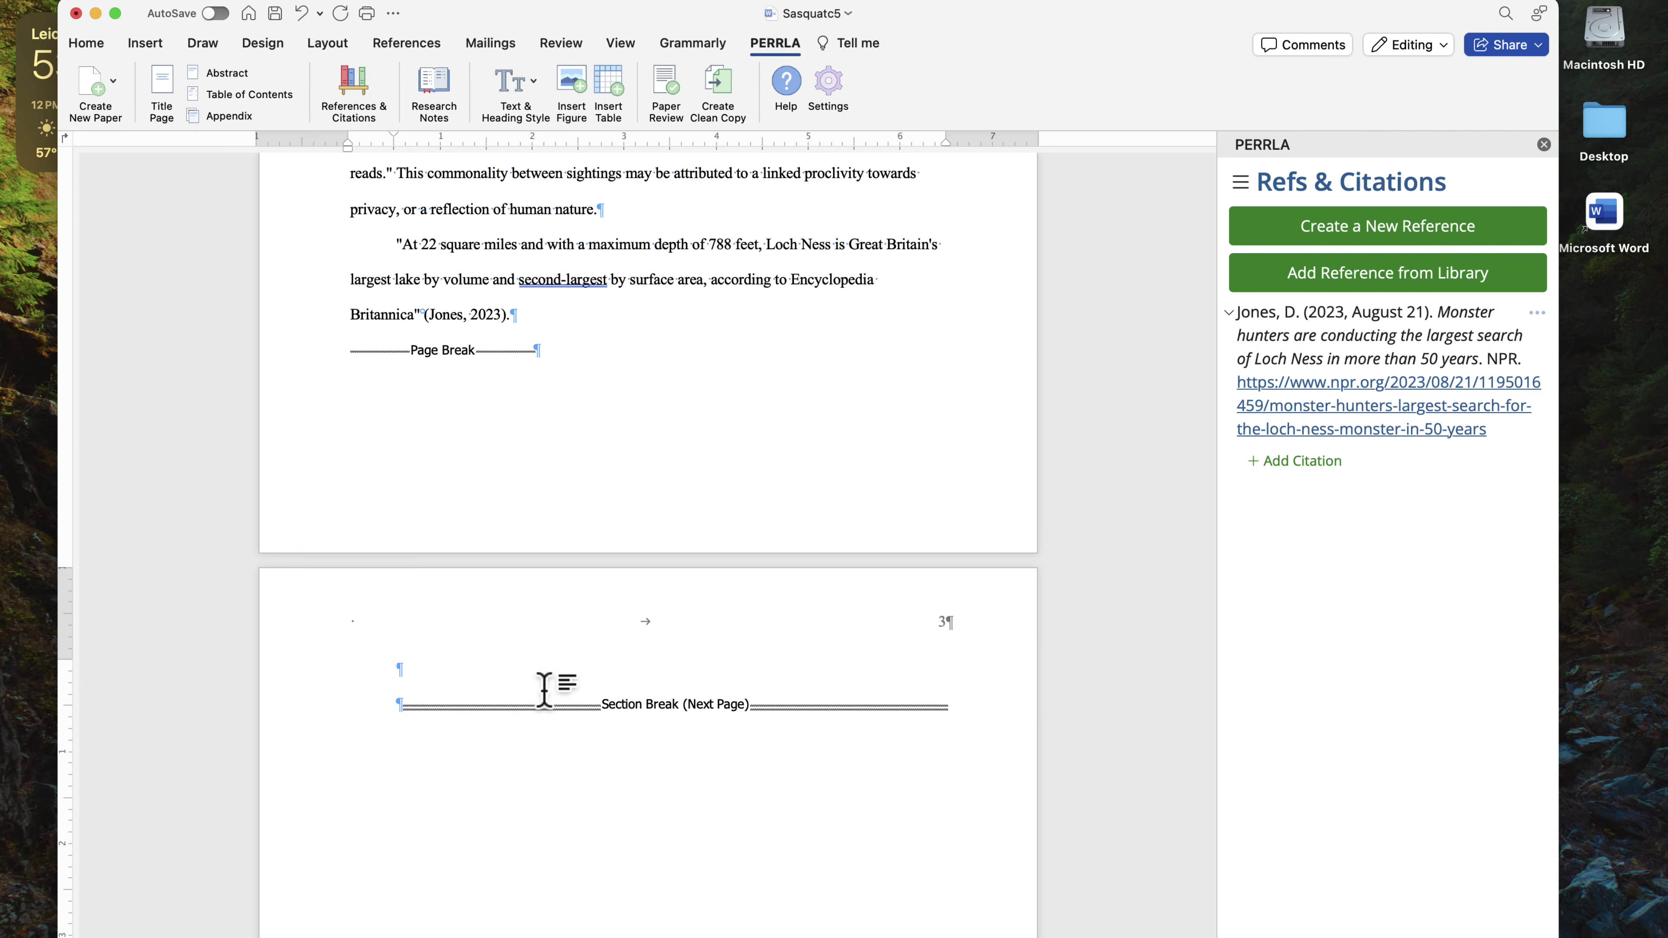
type("Custom Section")
key("Return")
type("=rand9")
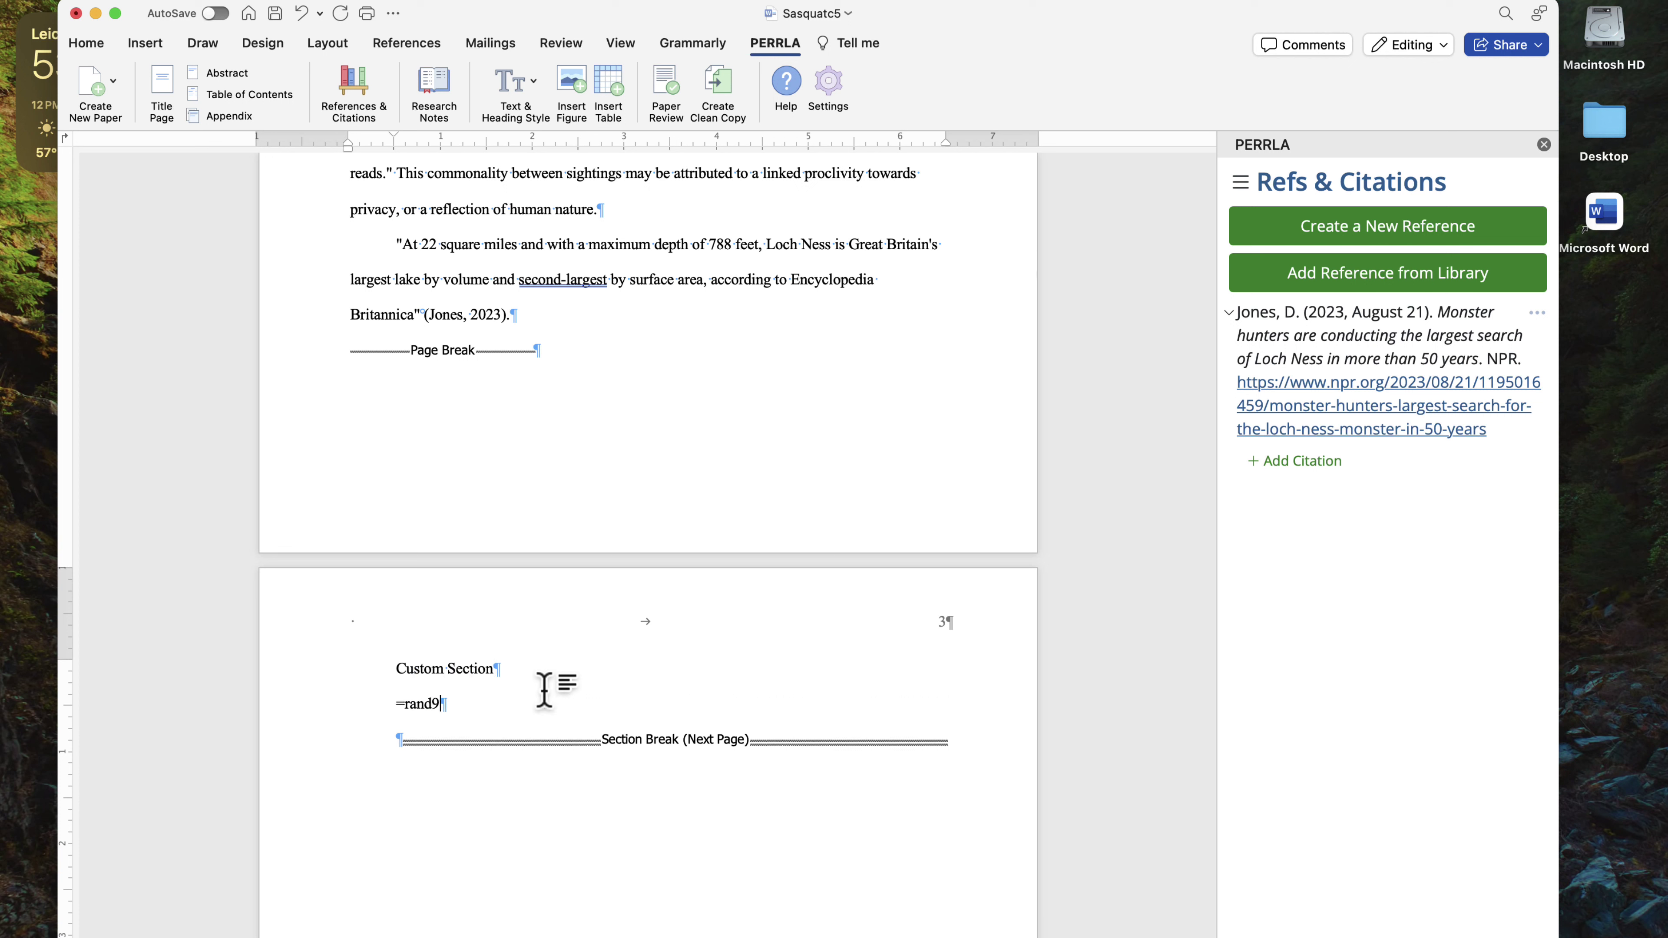
key("BackSpace")
type("(1,5)")
key("Return")
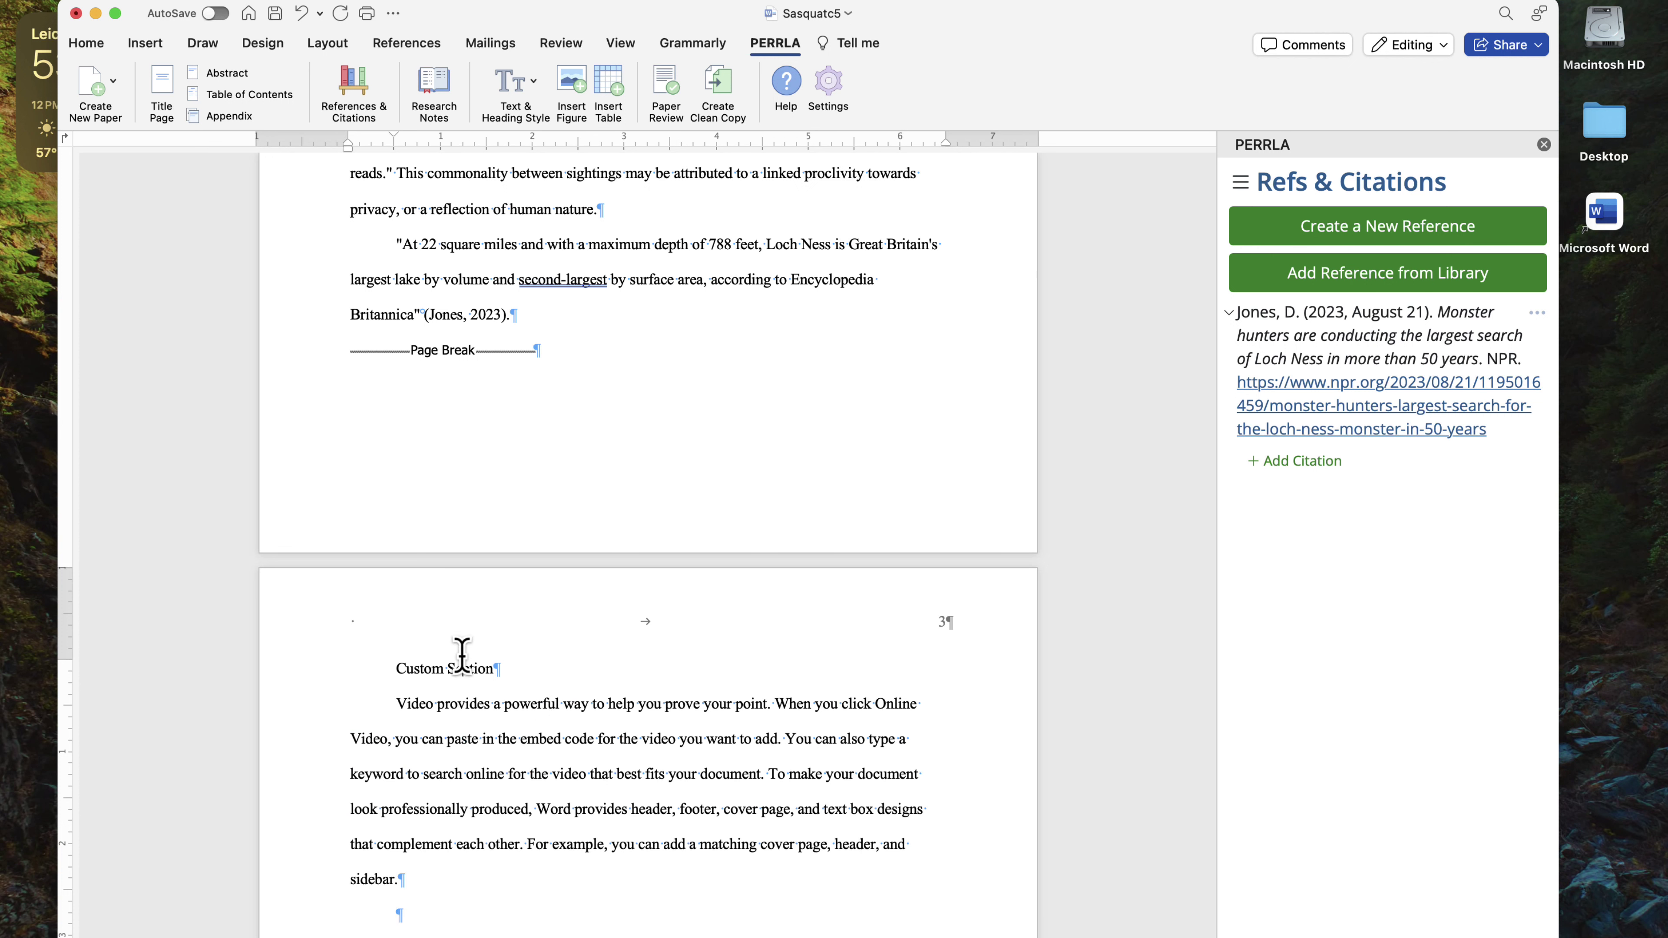
Apply PERRLA's Heading 1 style to the "Custom Section" line
double_click(418, 668)
triple_click(418, 668)
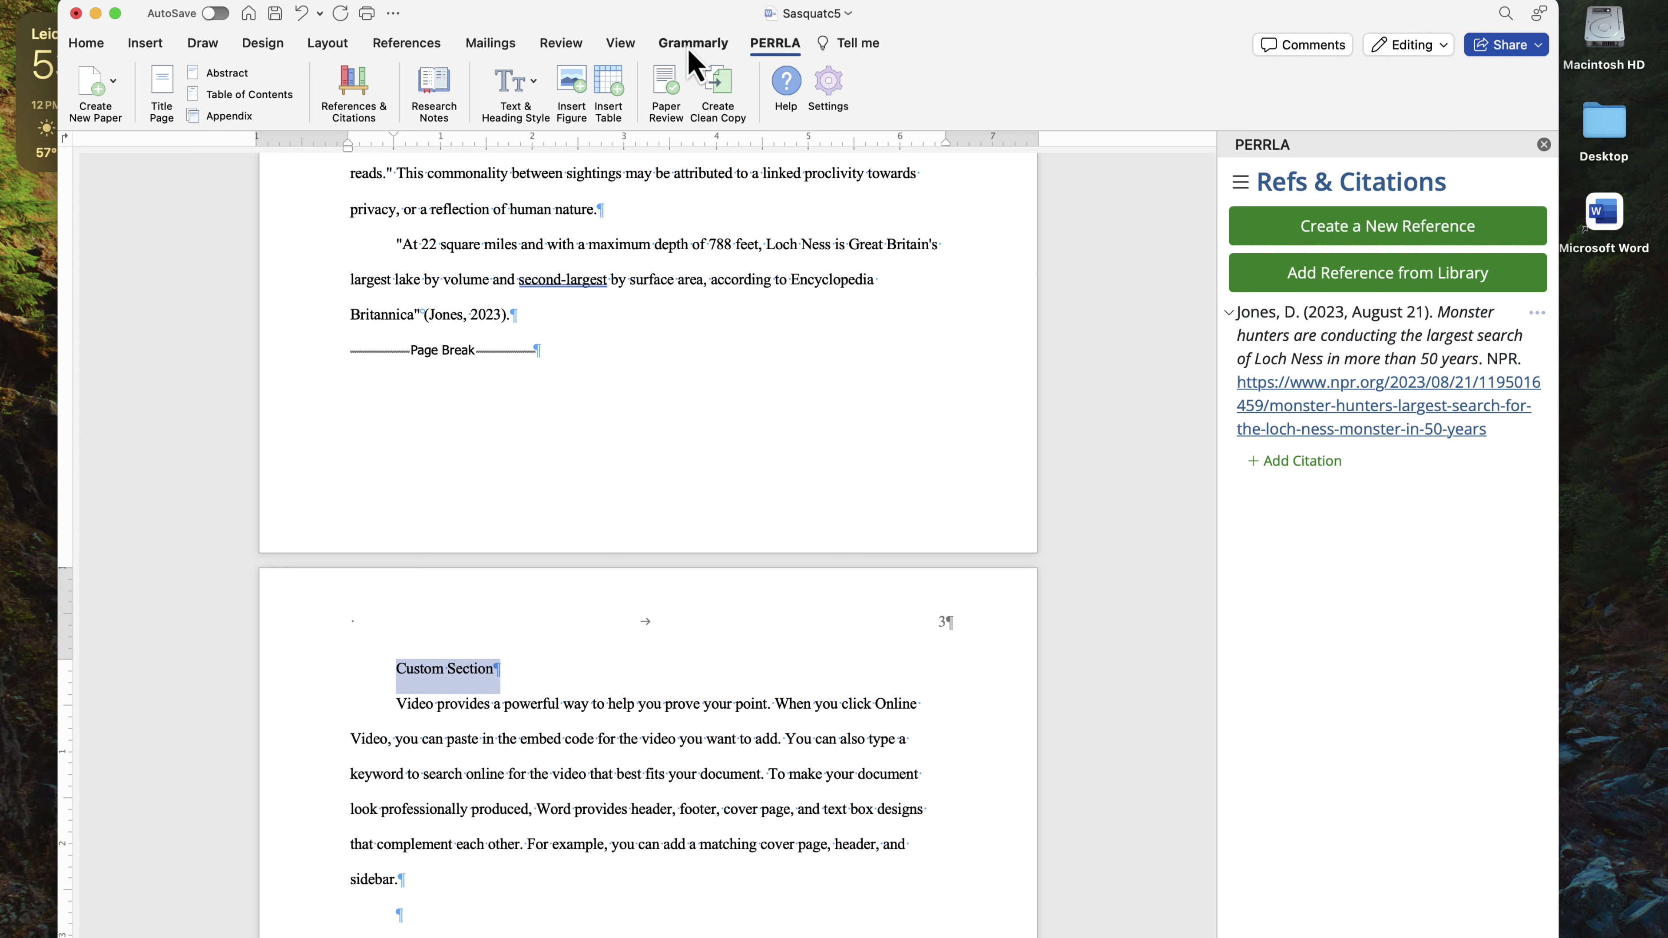
left_click(512, 81)
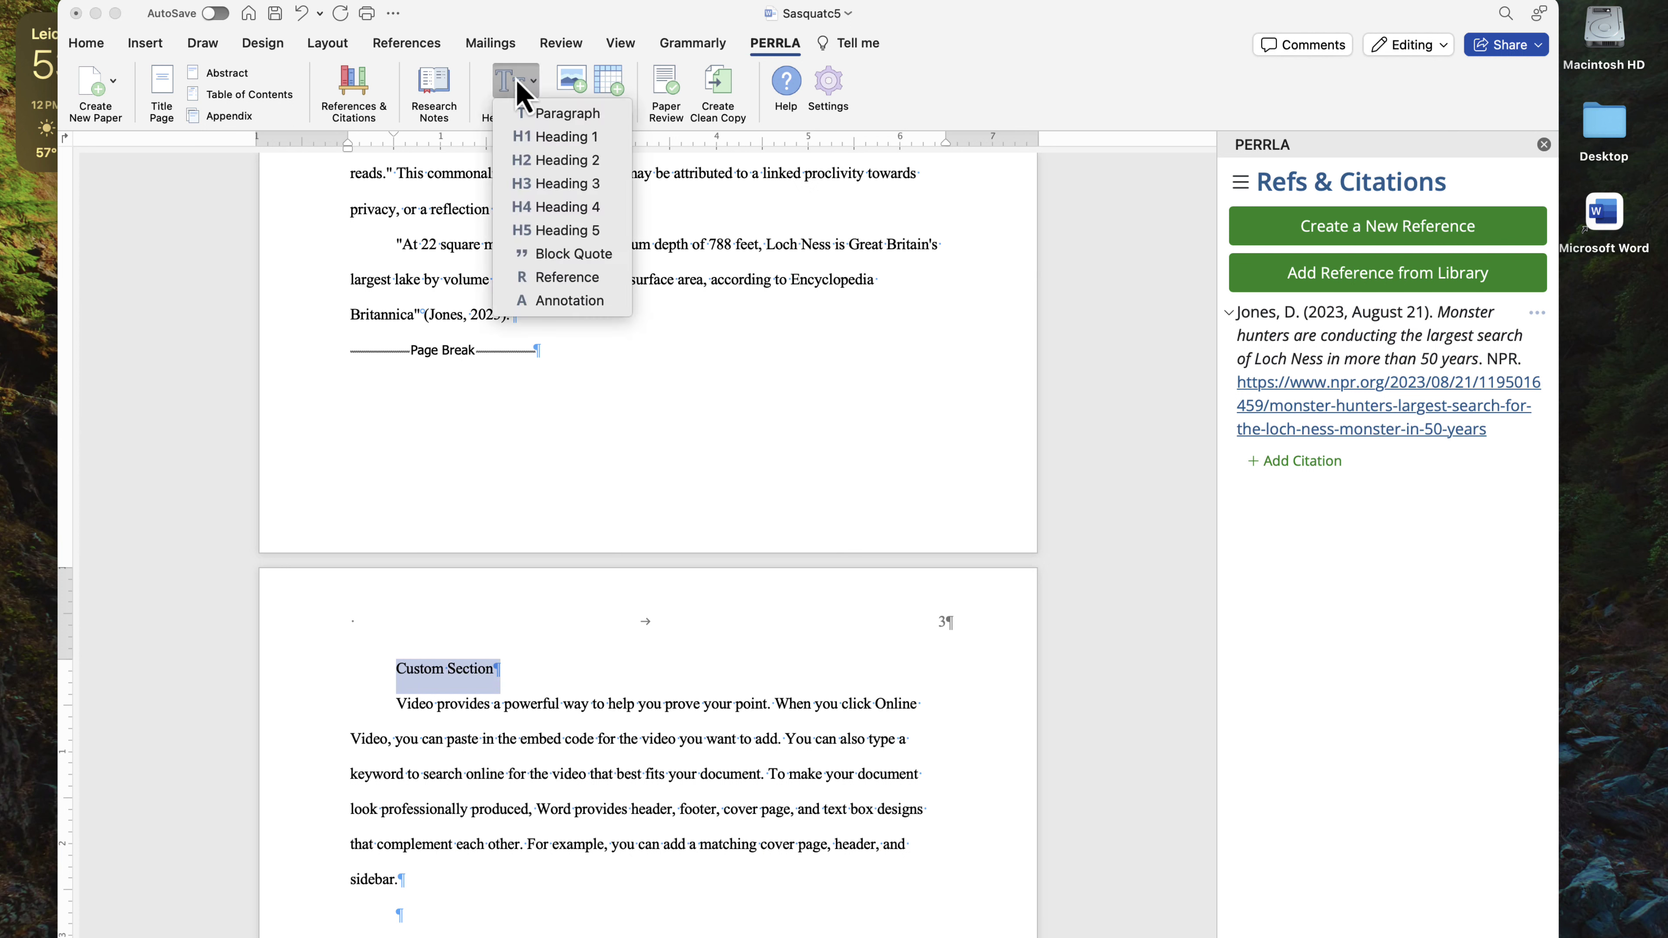
left_click(555, 147)
left_click(13, 636)
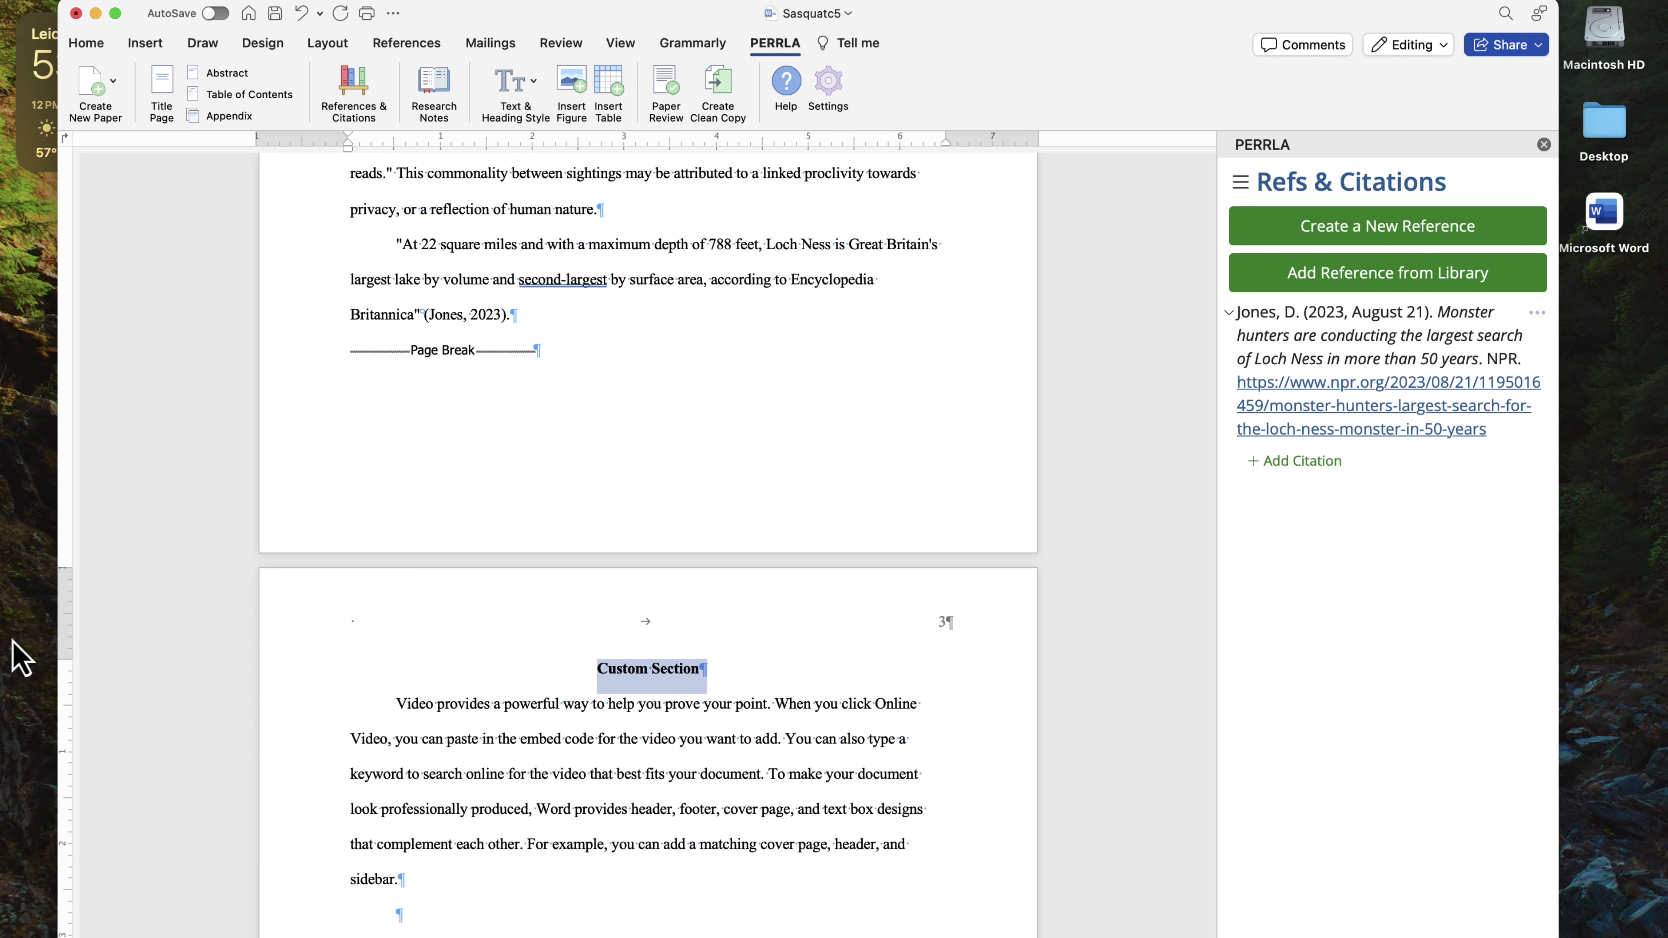
left_click(509, 746)
left_click_drag(744, 665, 541, 668)
left_click(517, 676)
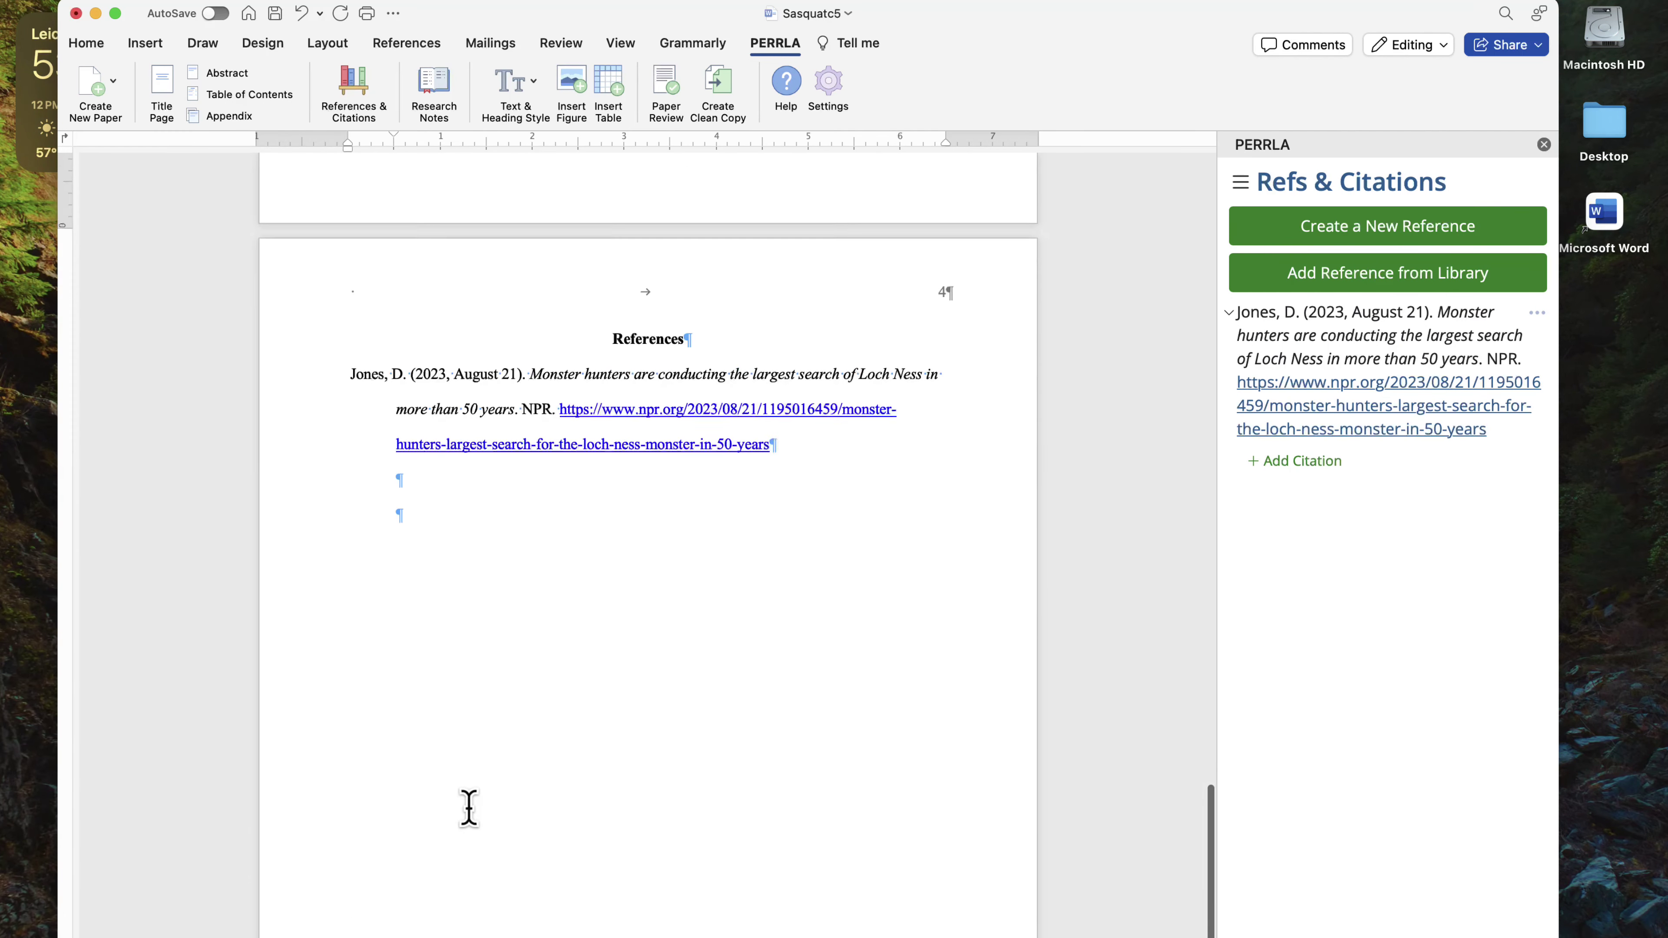
Add the 1982 "Sasquatch" article from Psychological Perspectives to the paper from the reference library
scroll(470, 812, "up", 3)
scroll(469, 809, "down", 10)
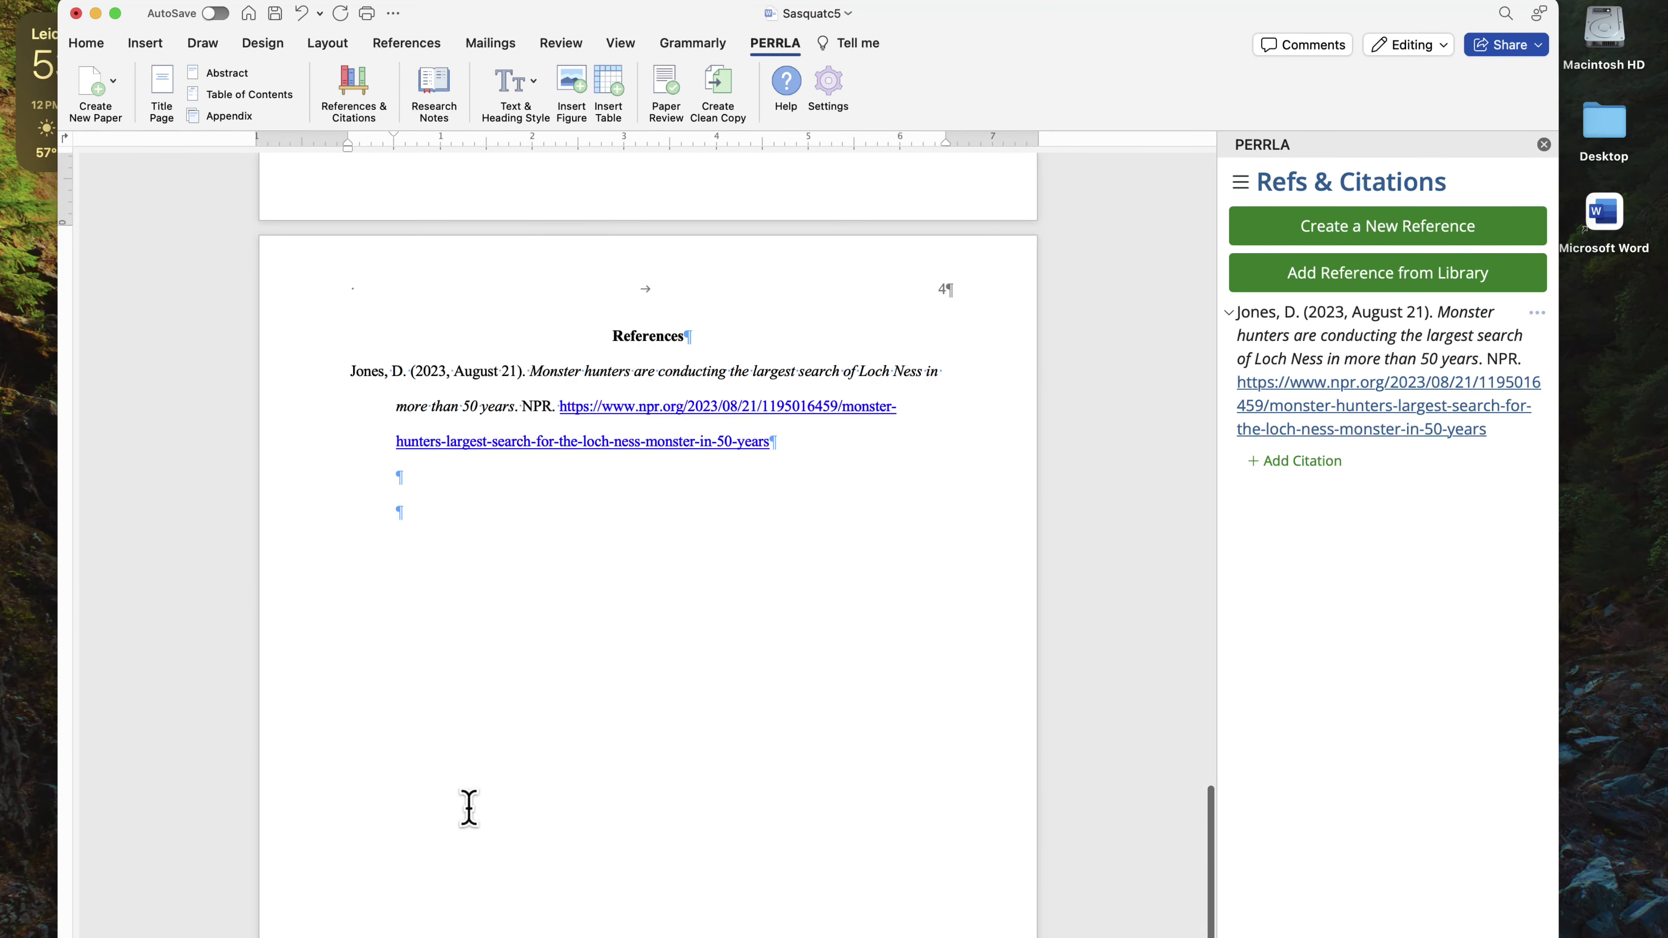
scroll(468, 809, "up", 10)
scroll(469, 808, "down", 2)
scroll(469, 809, "down", 8)
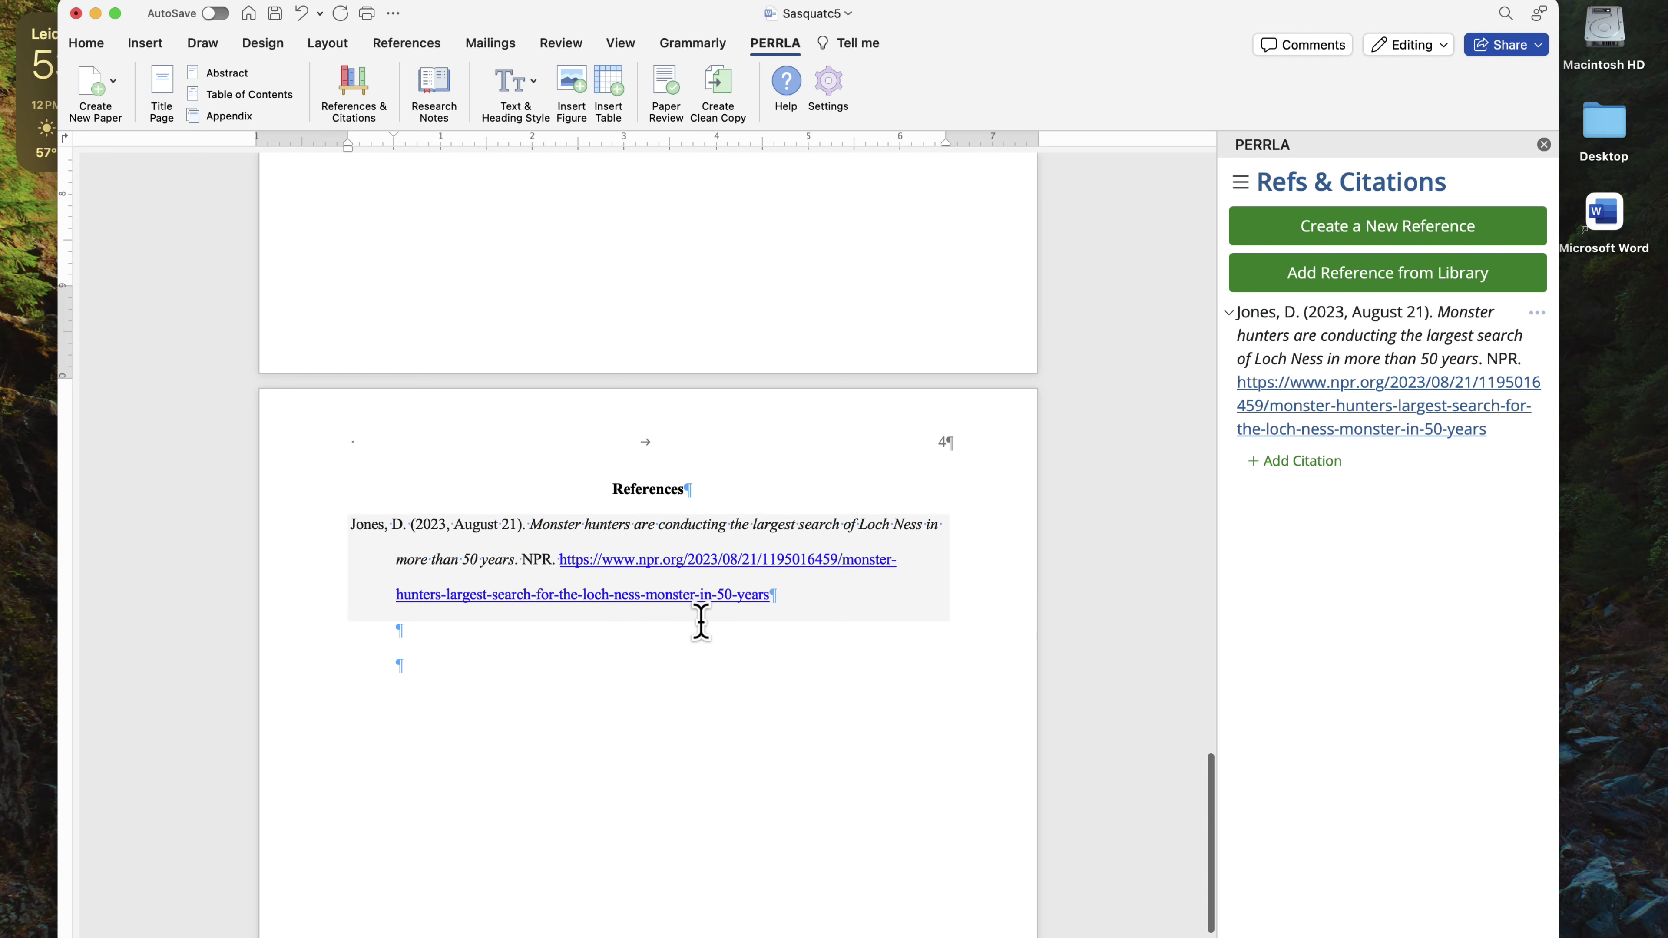
left_click(1358, 281)
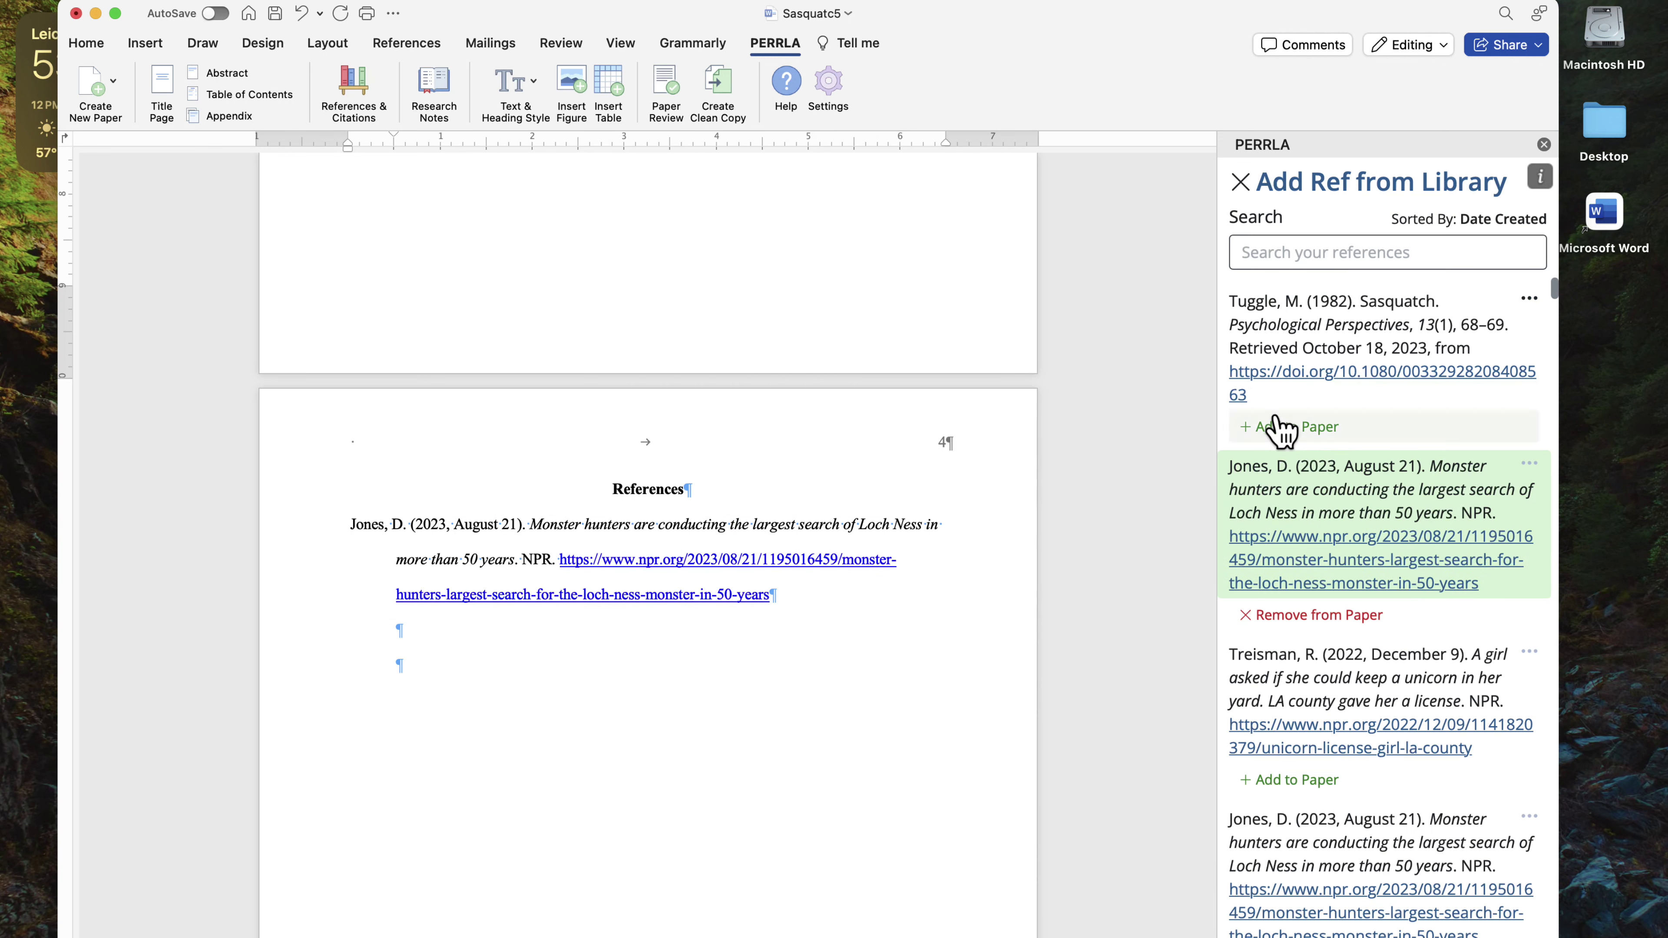
left_click(1297, 427)
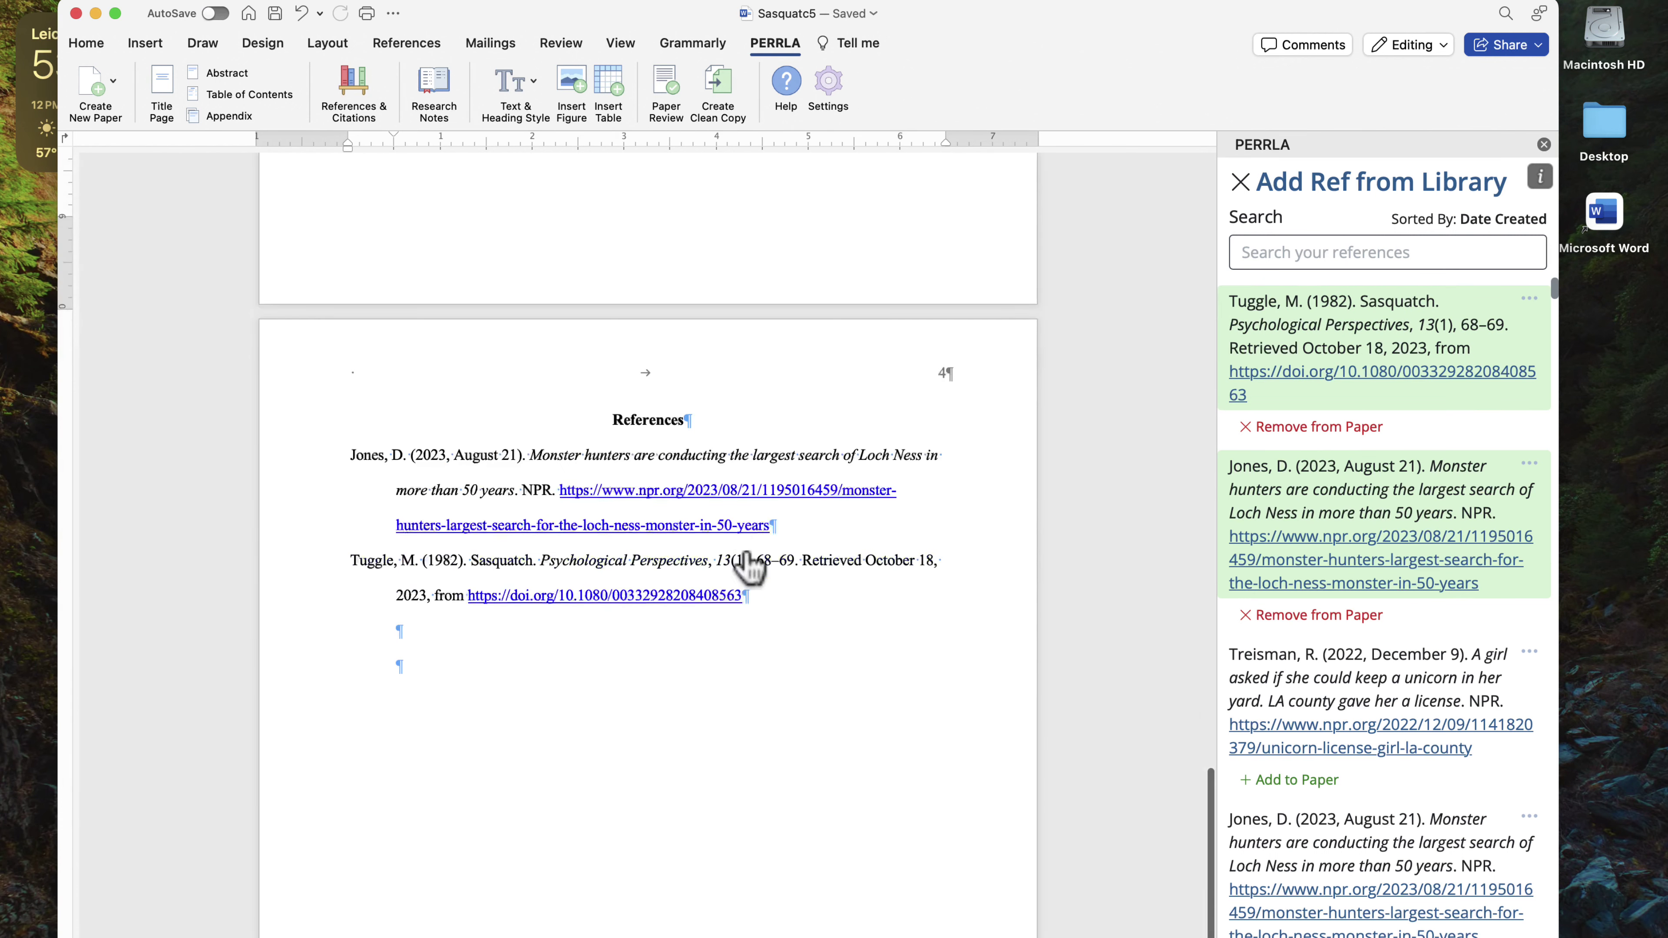
left_click(513, 665)
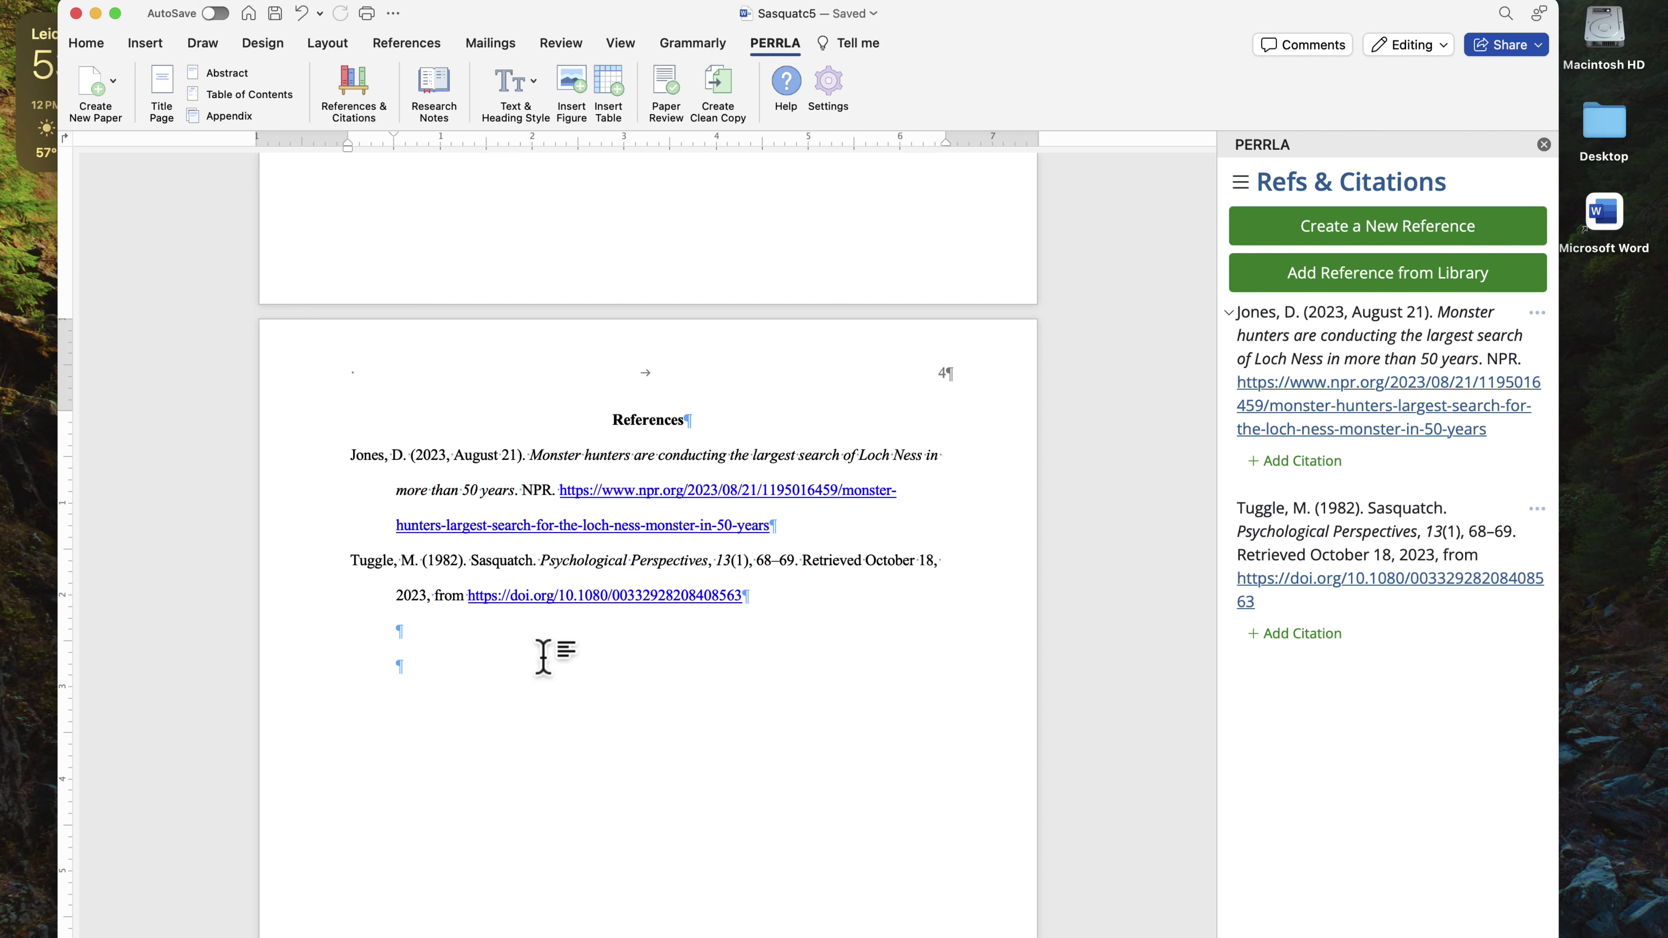
scroll(541, 653, "up", 3)
scroll(666, 633, "up", 10)
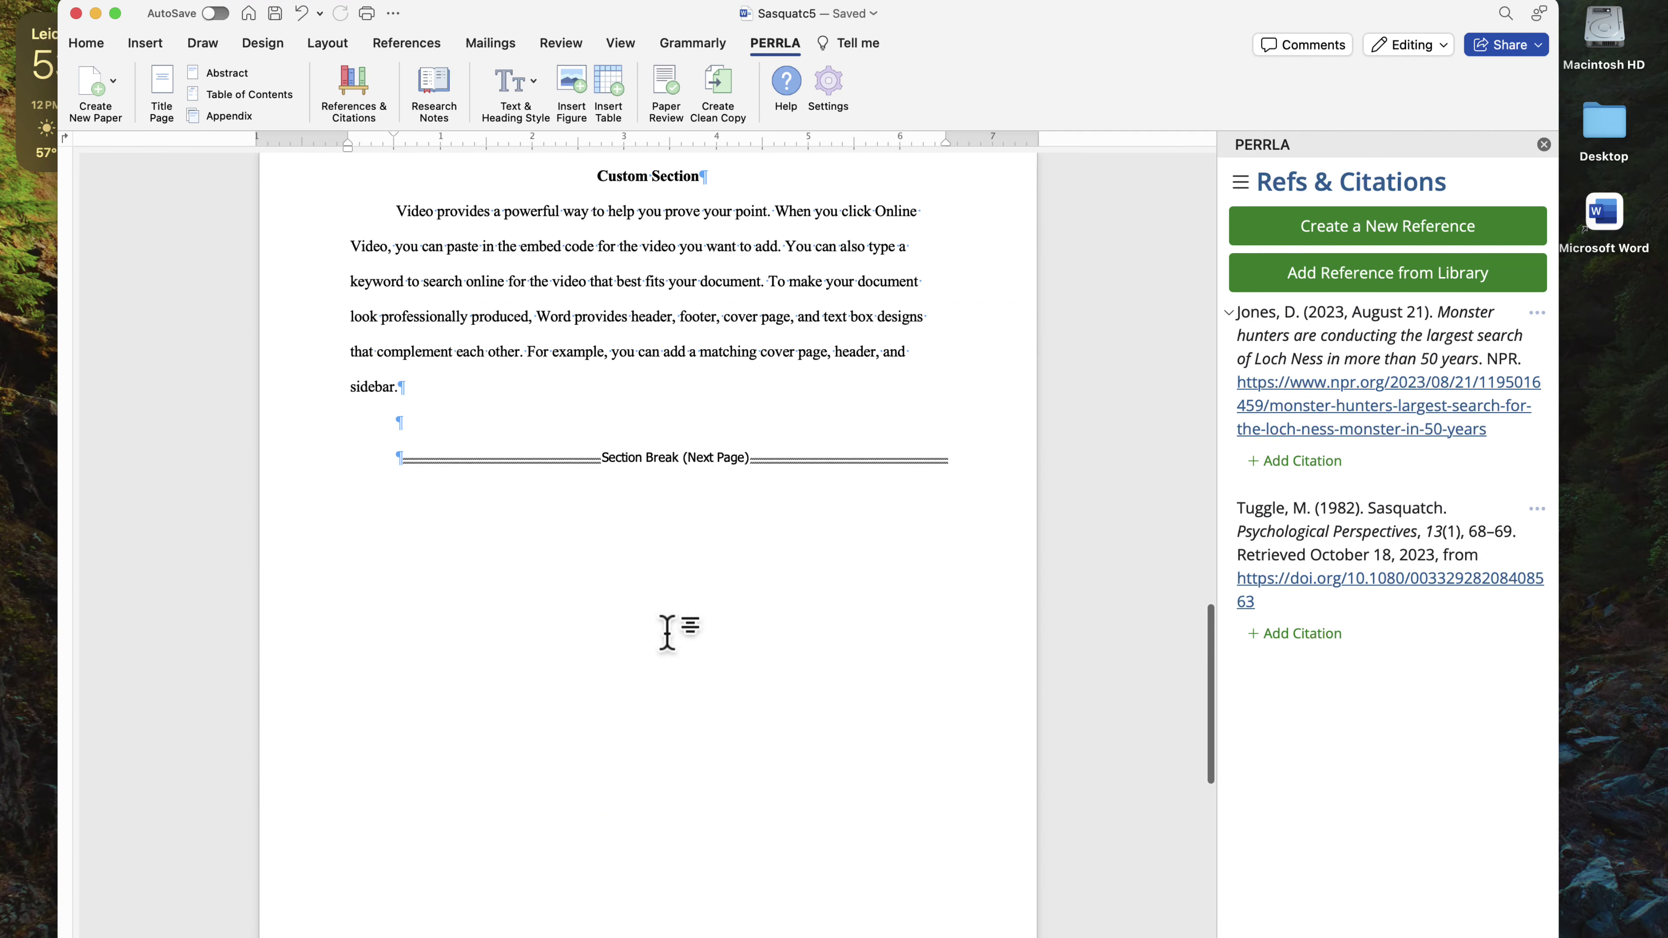
scroll(667, 632, "up", 1)
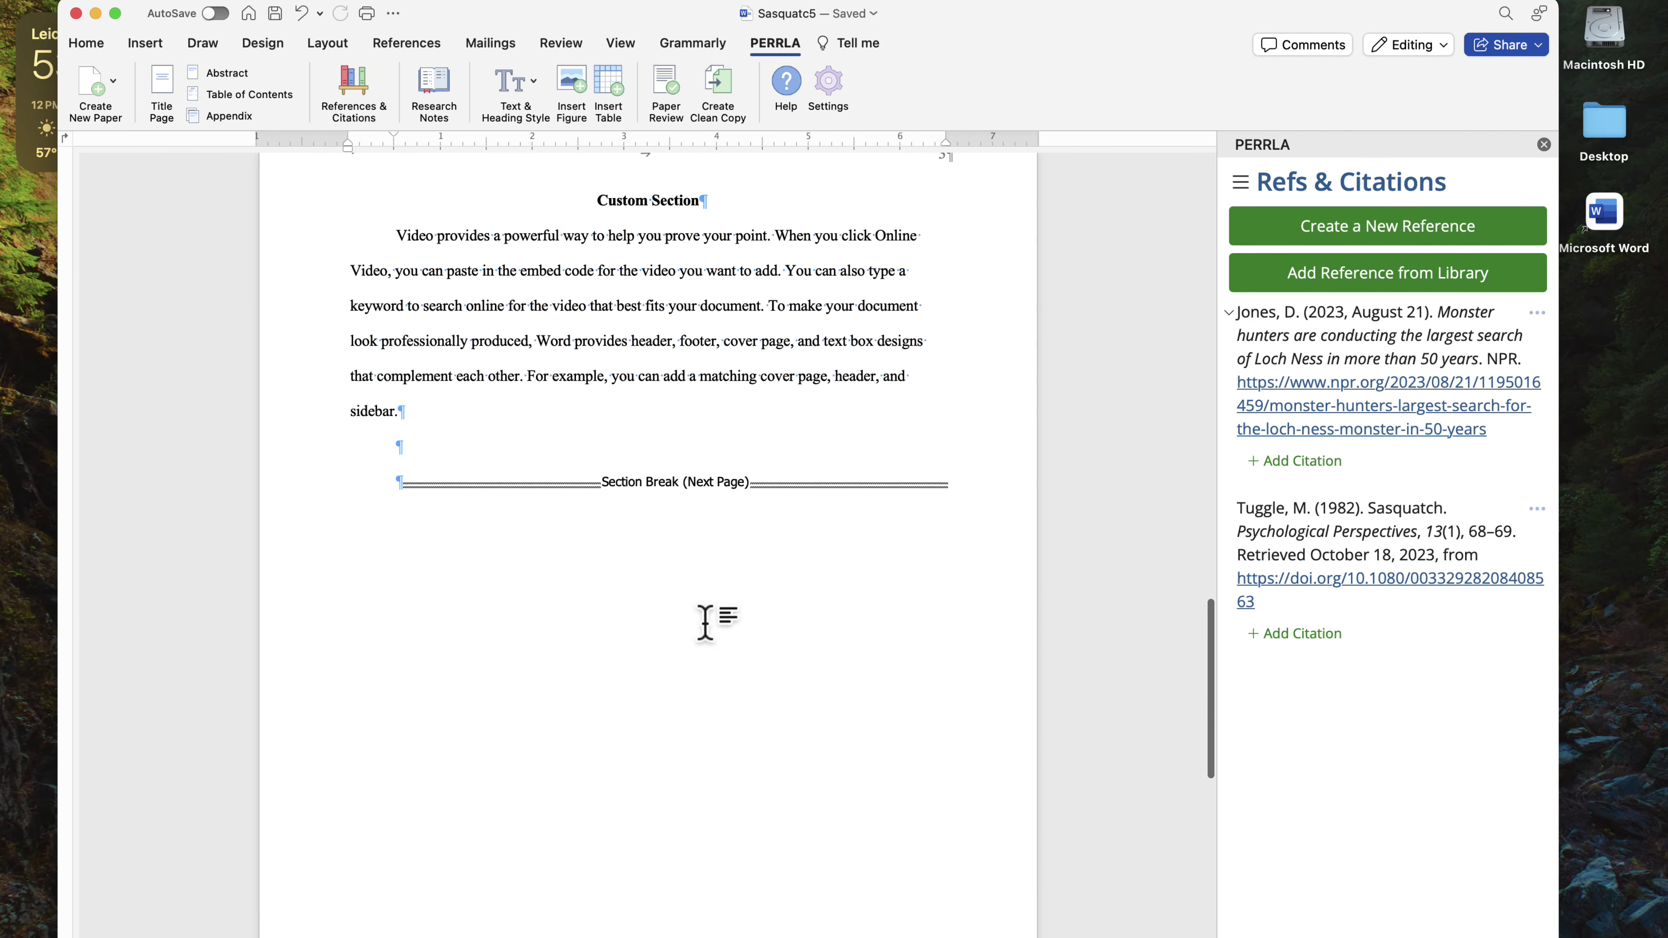
left_click(352, 468)
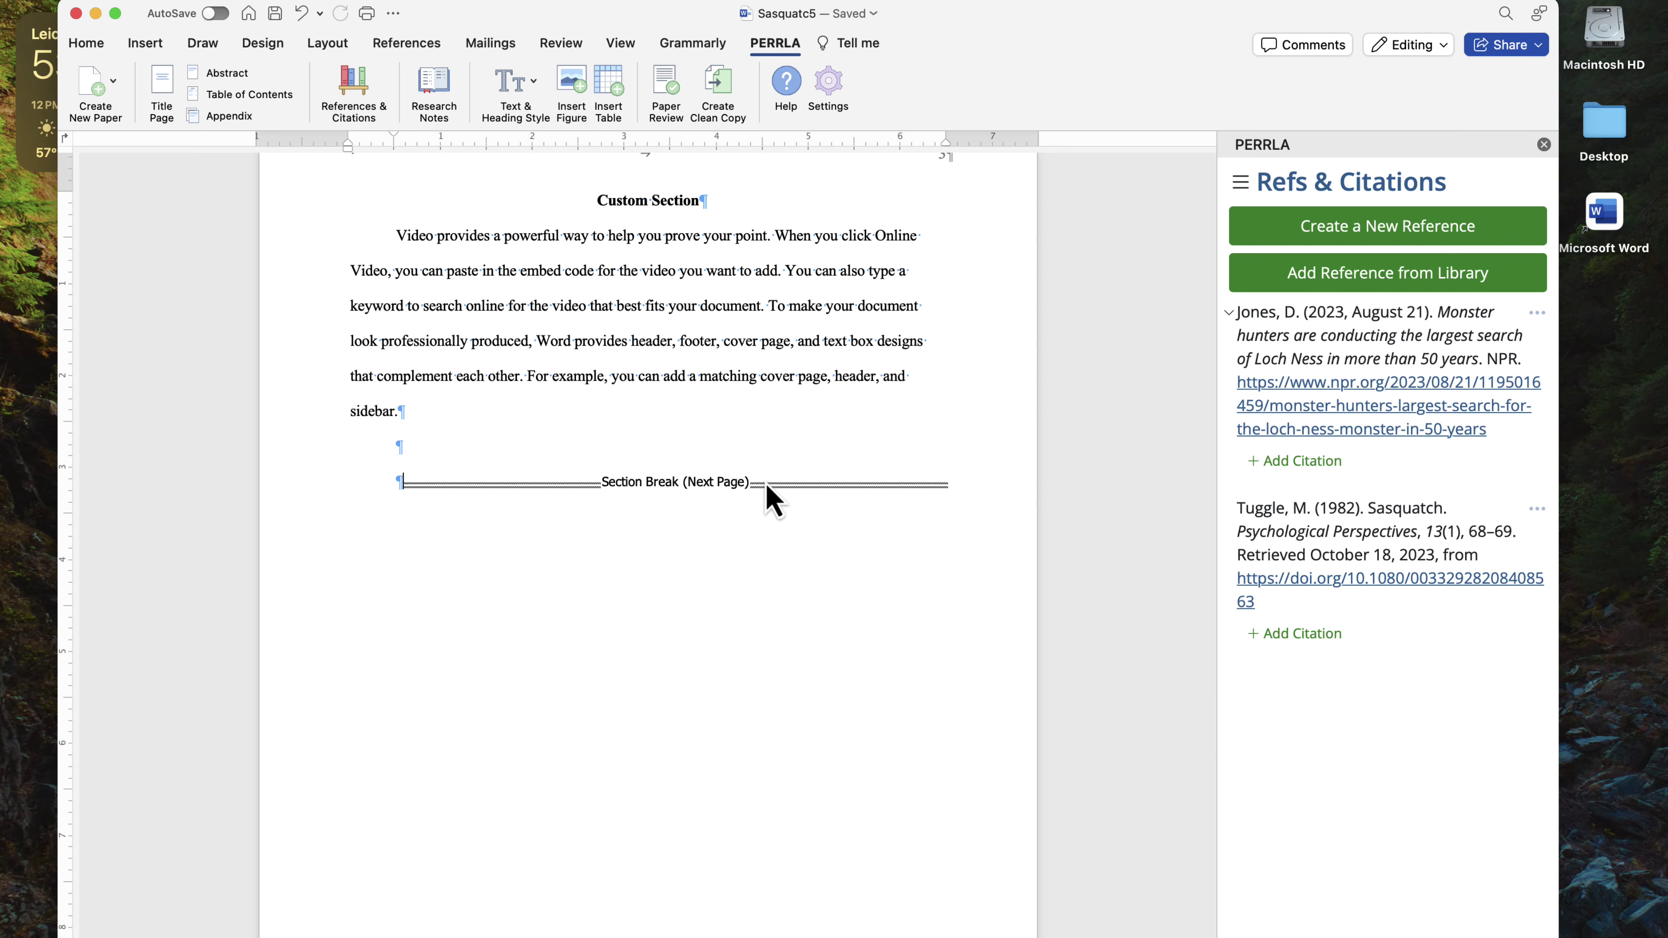
double_click(699, 484)
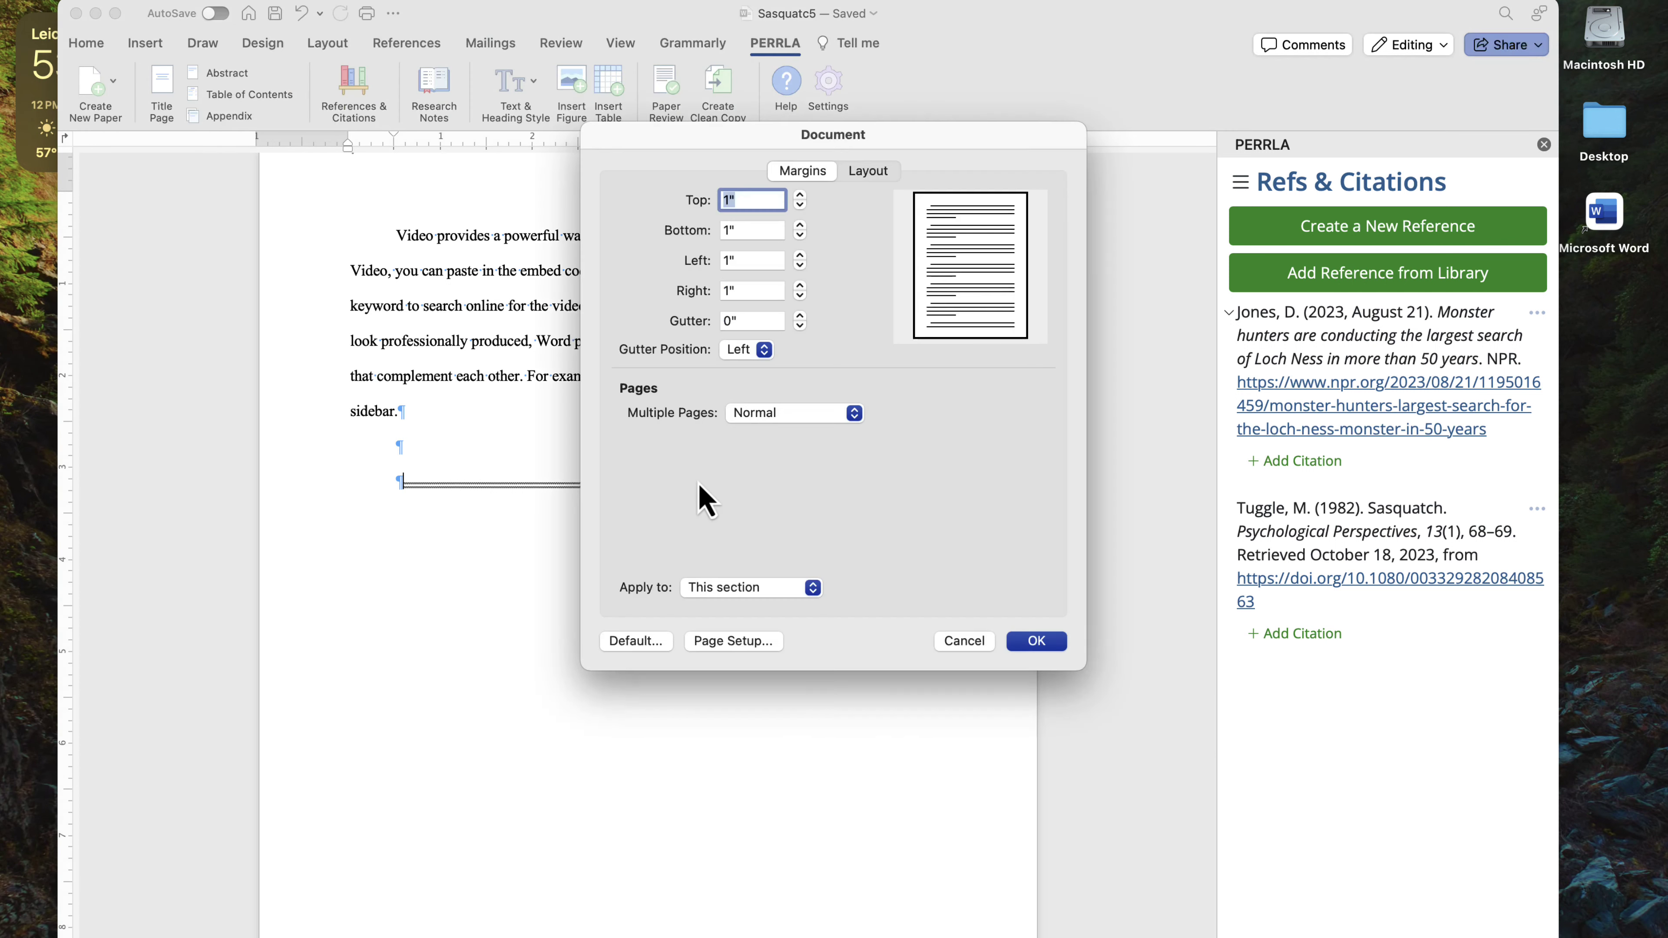
left_click(956, 642)
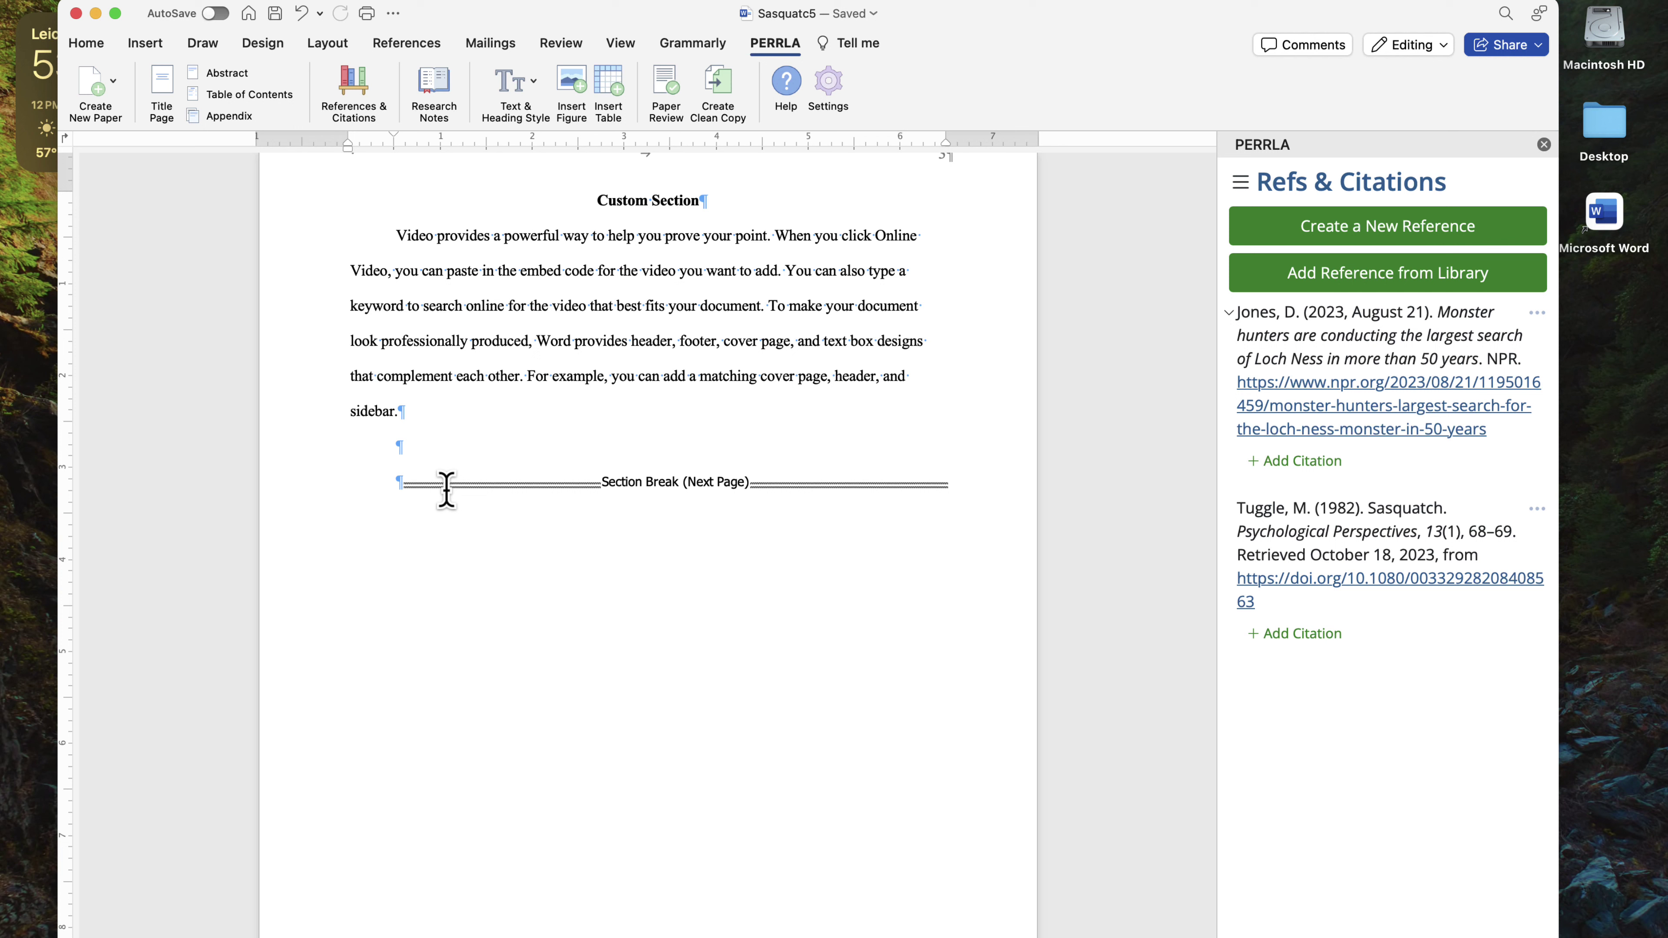
Insert five blank paragraphs before the section break on the Custom Section page
key("Return")
key("Return")
key("Return")
key("Return")
key("Return")
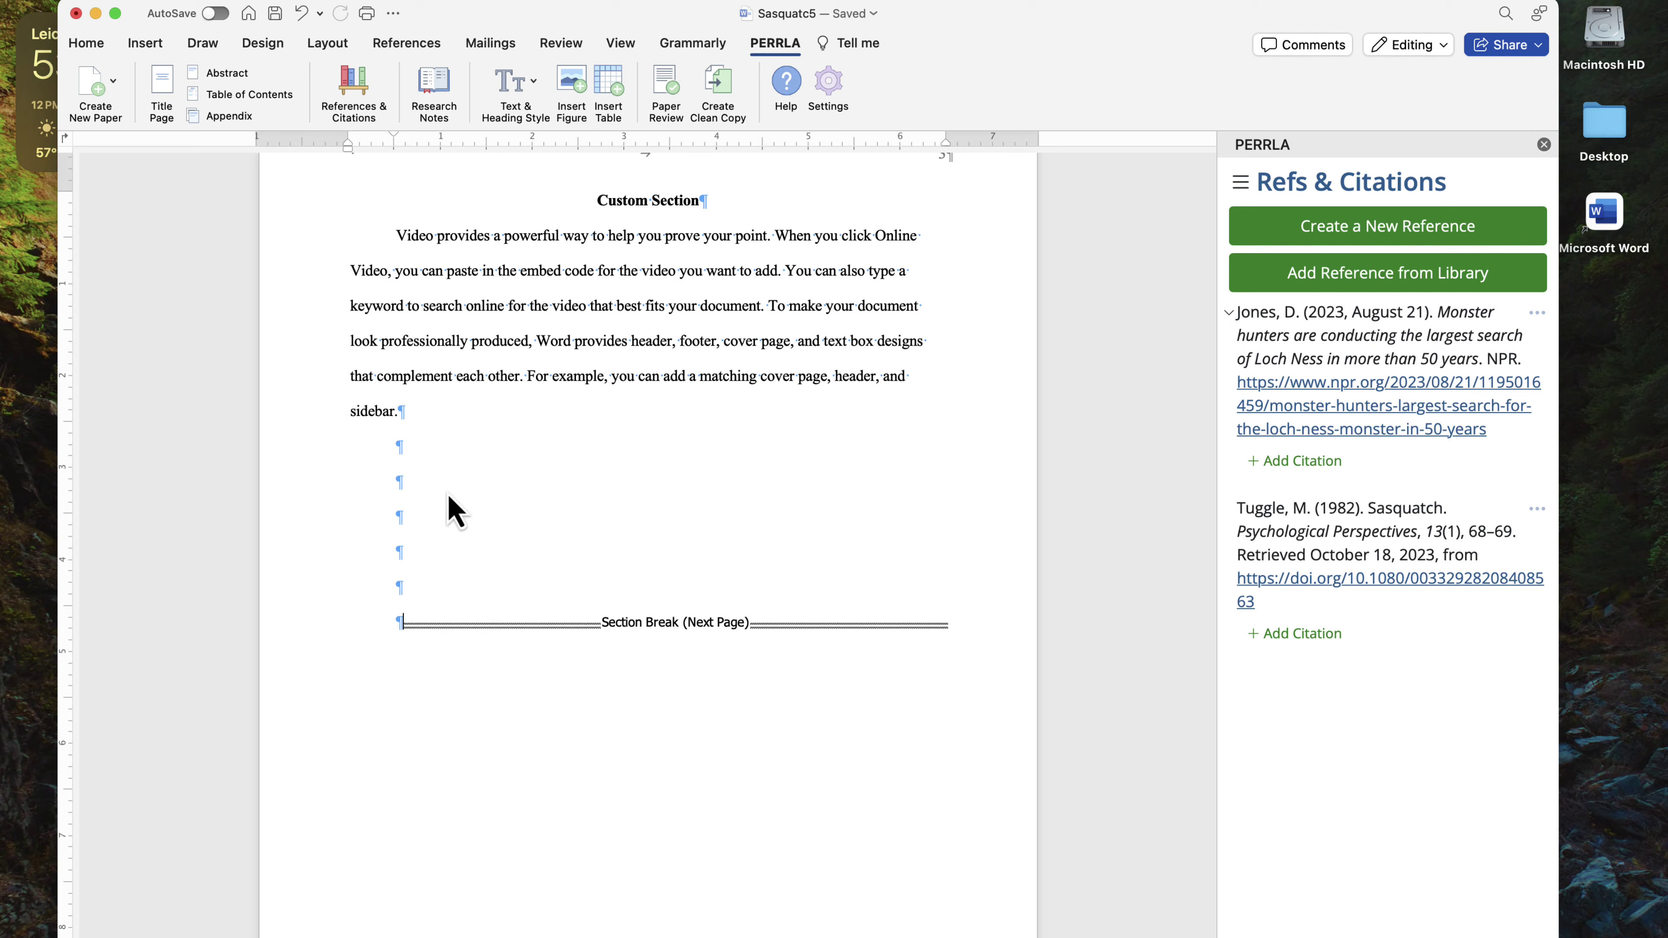
Delete the extra blank paragraphs between the Custom Section's text and the section break, keeping only the section break's own line
key("BackSpace")
key("BackSpace")
key("BackSpace")
key("BackSpace")
key("BackSpace")
key("BackSpace")
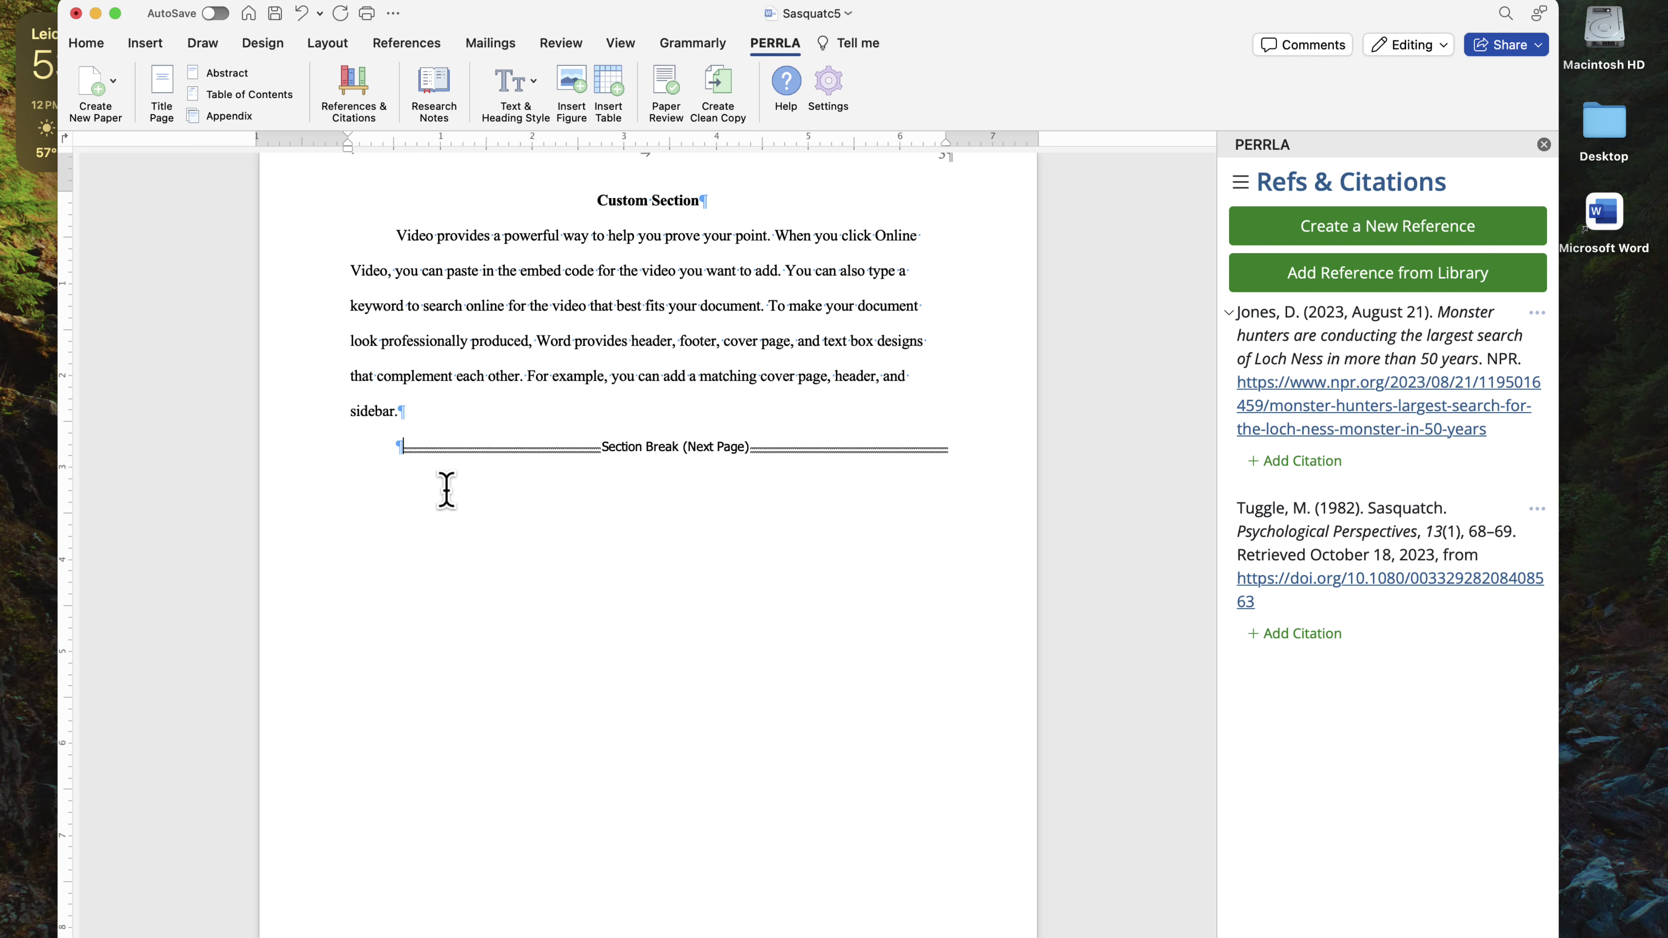
Return to the title page and examine which lines are content controls, checking the author name, Code of Conduct text, date and blank line
scroll(446, 490, "up", 2)
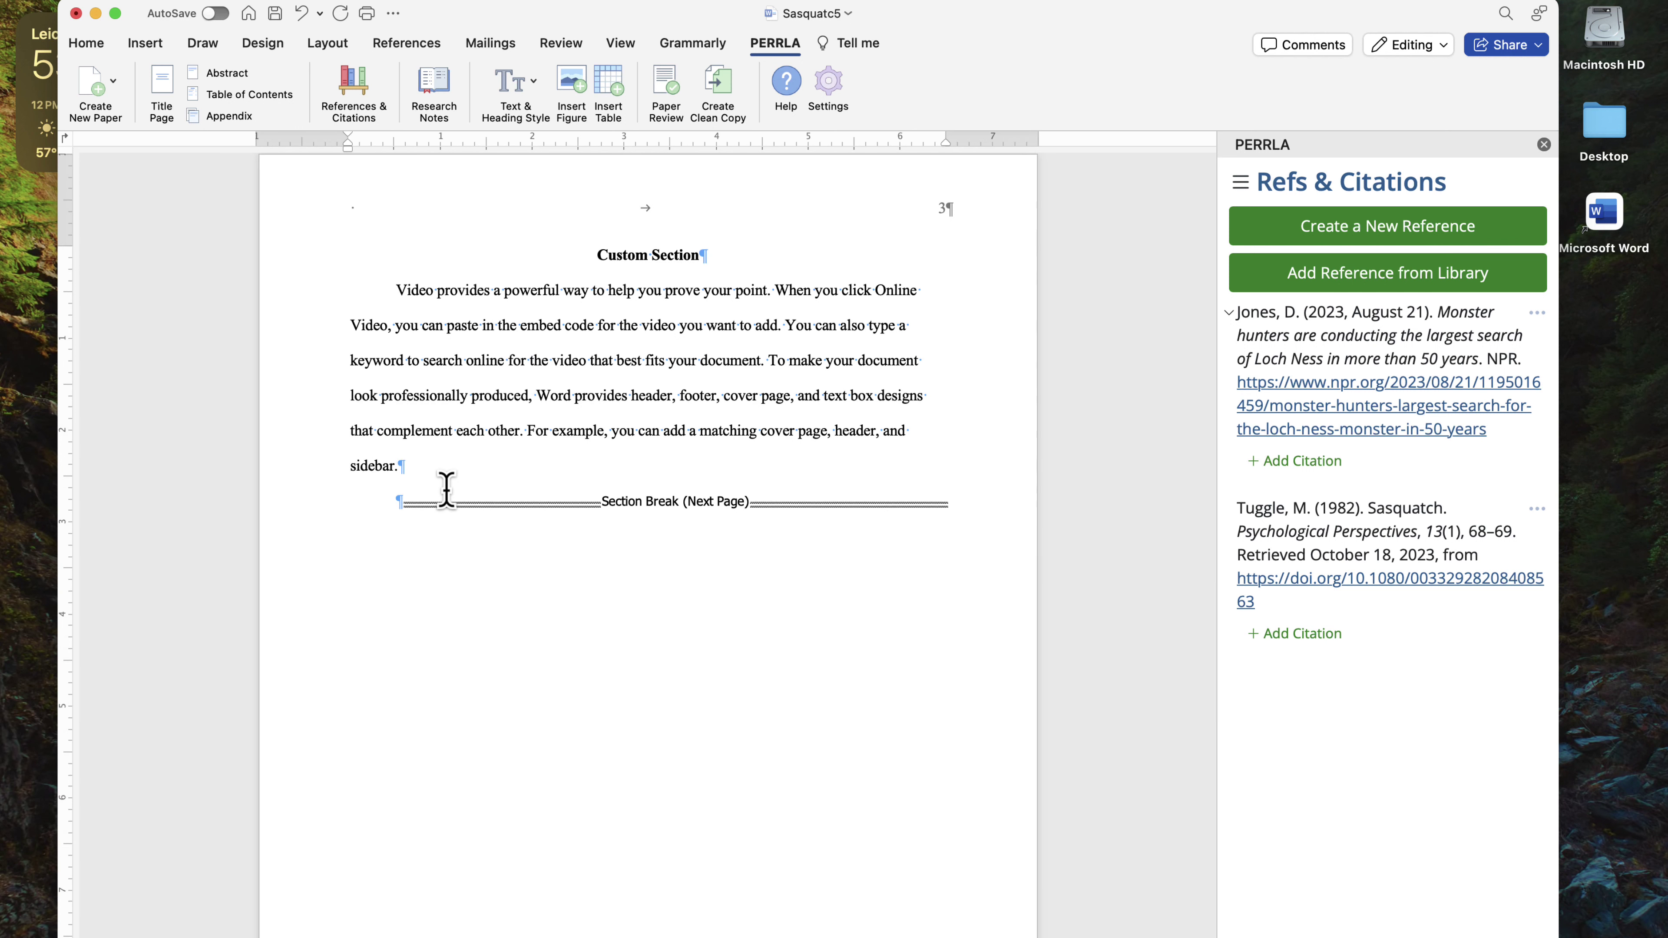
scroll(446, 490, "up", 20)
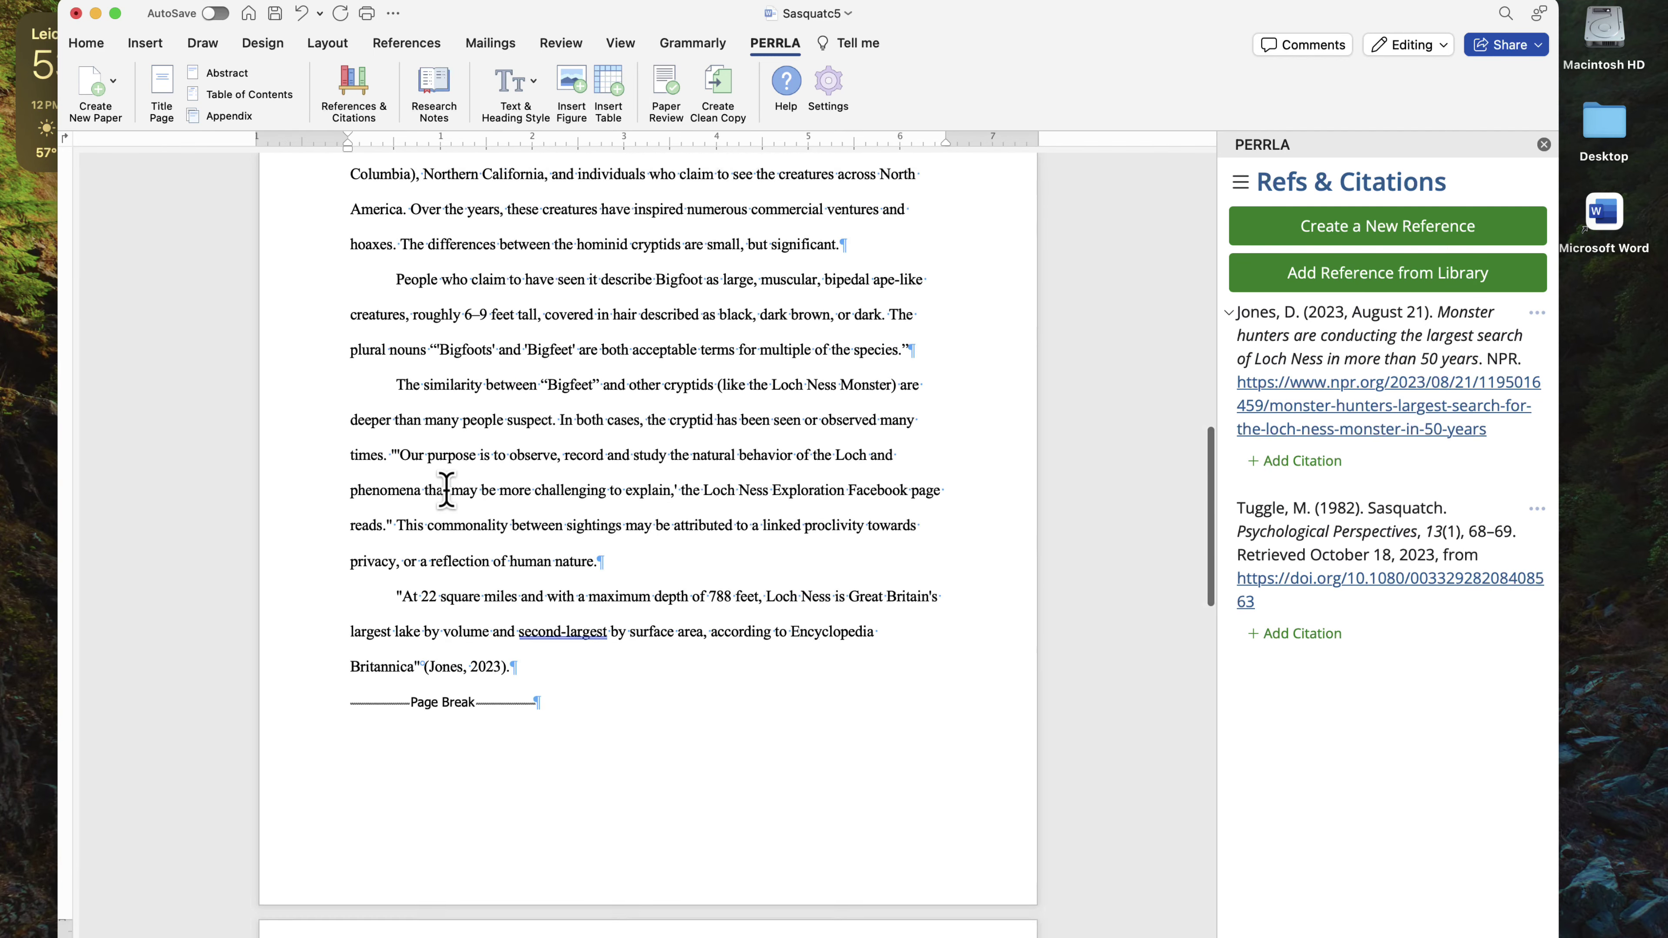
scroll(447, 489, "up", 15)
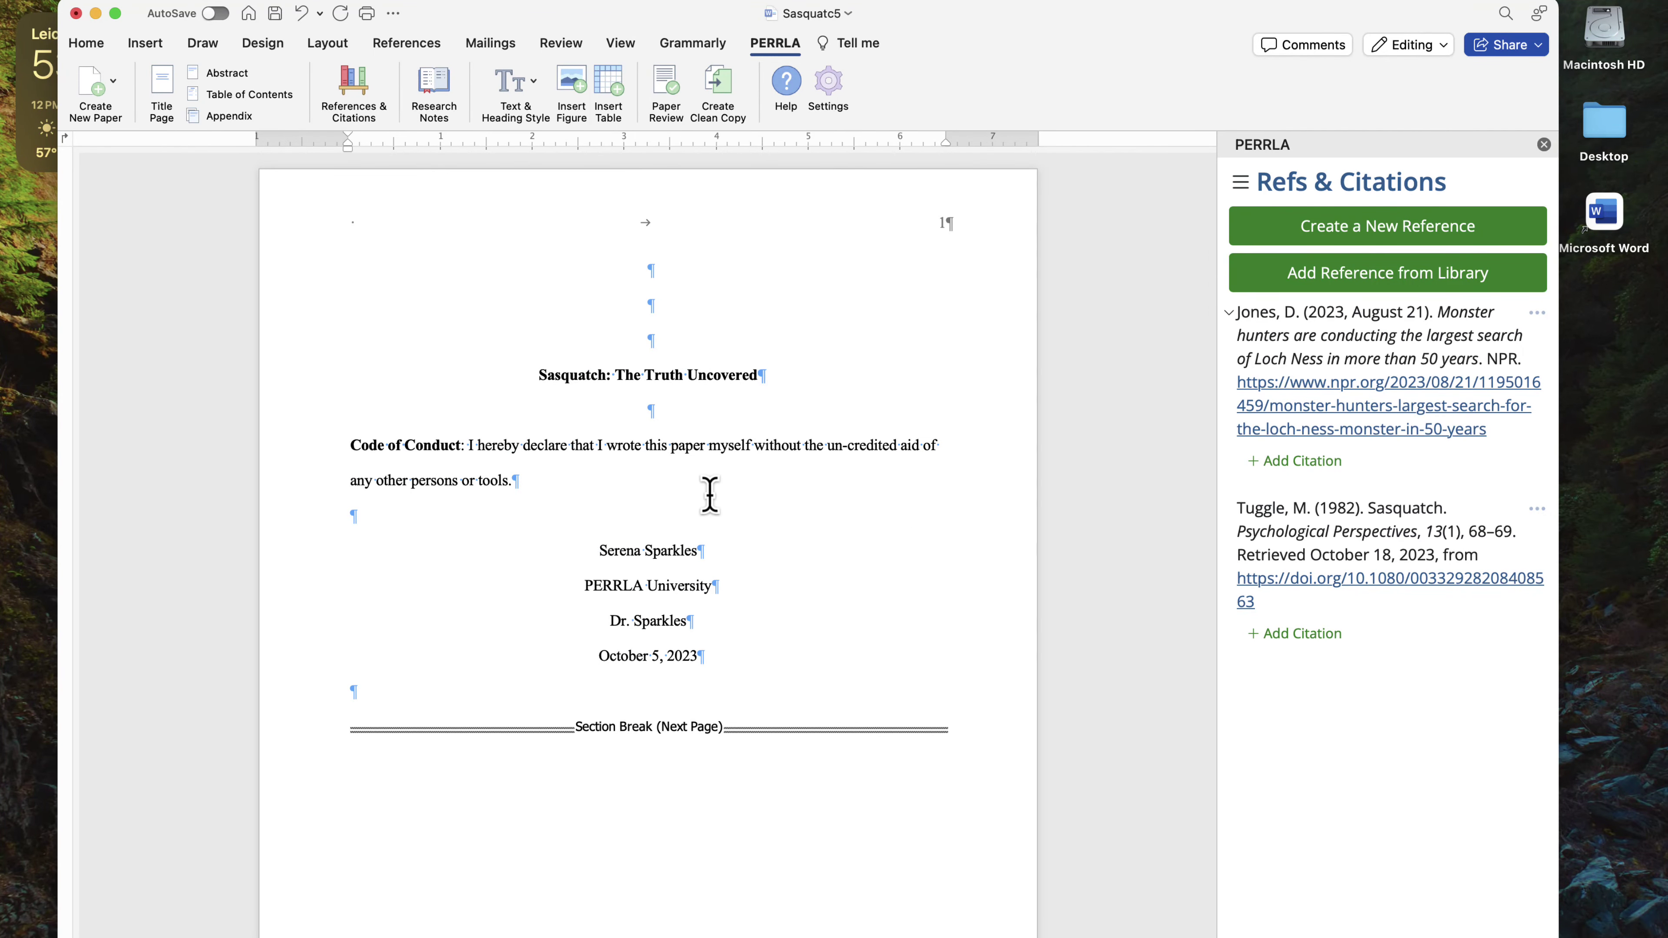
left_click(640, 550)
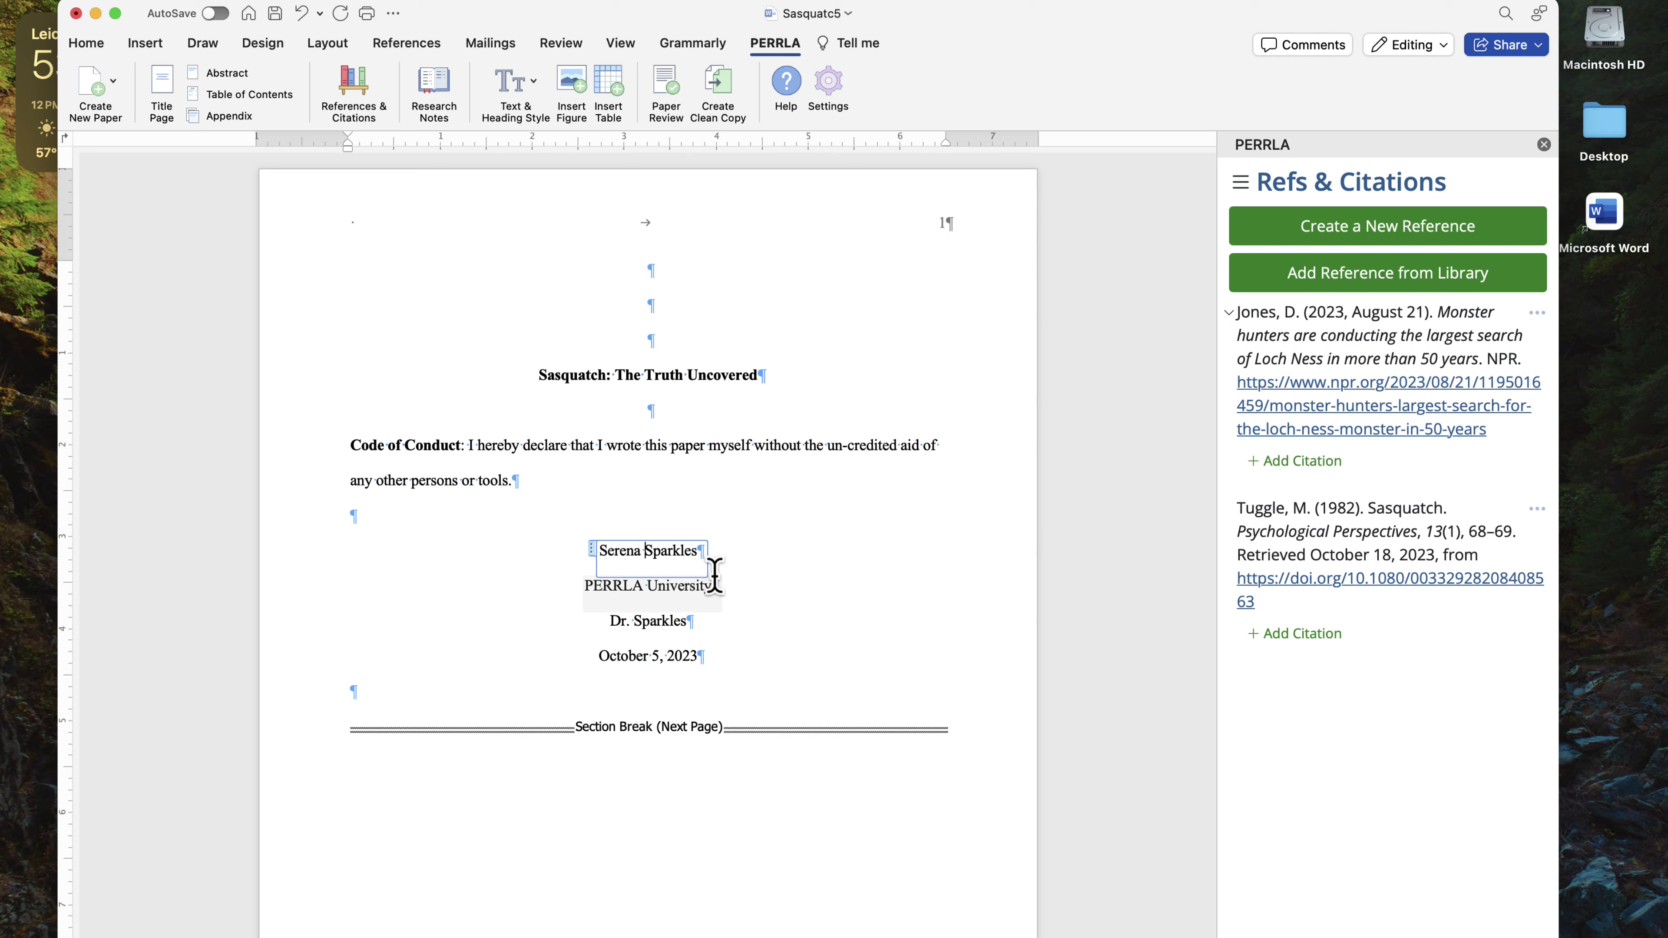
left_click(727, 558)
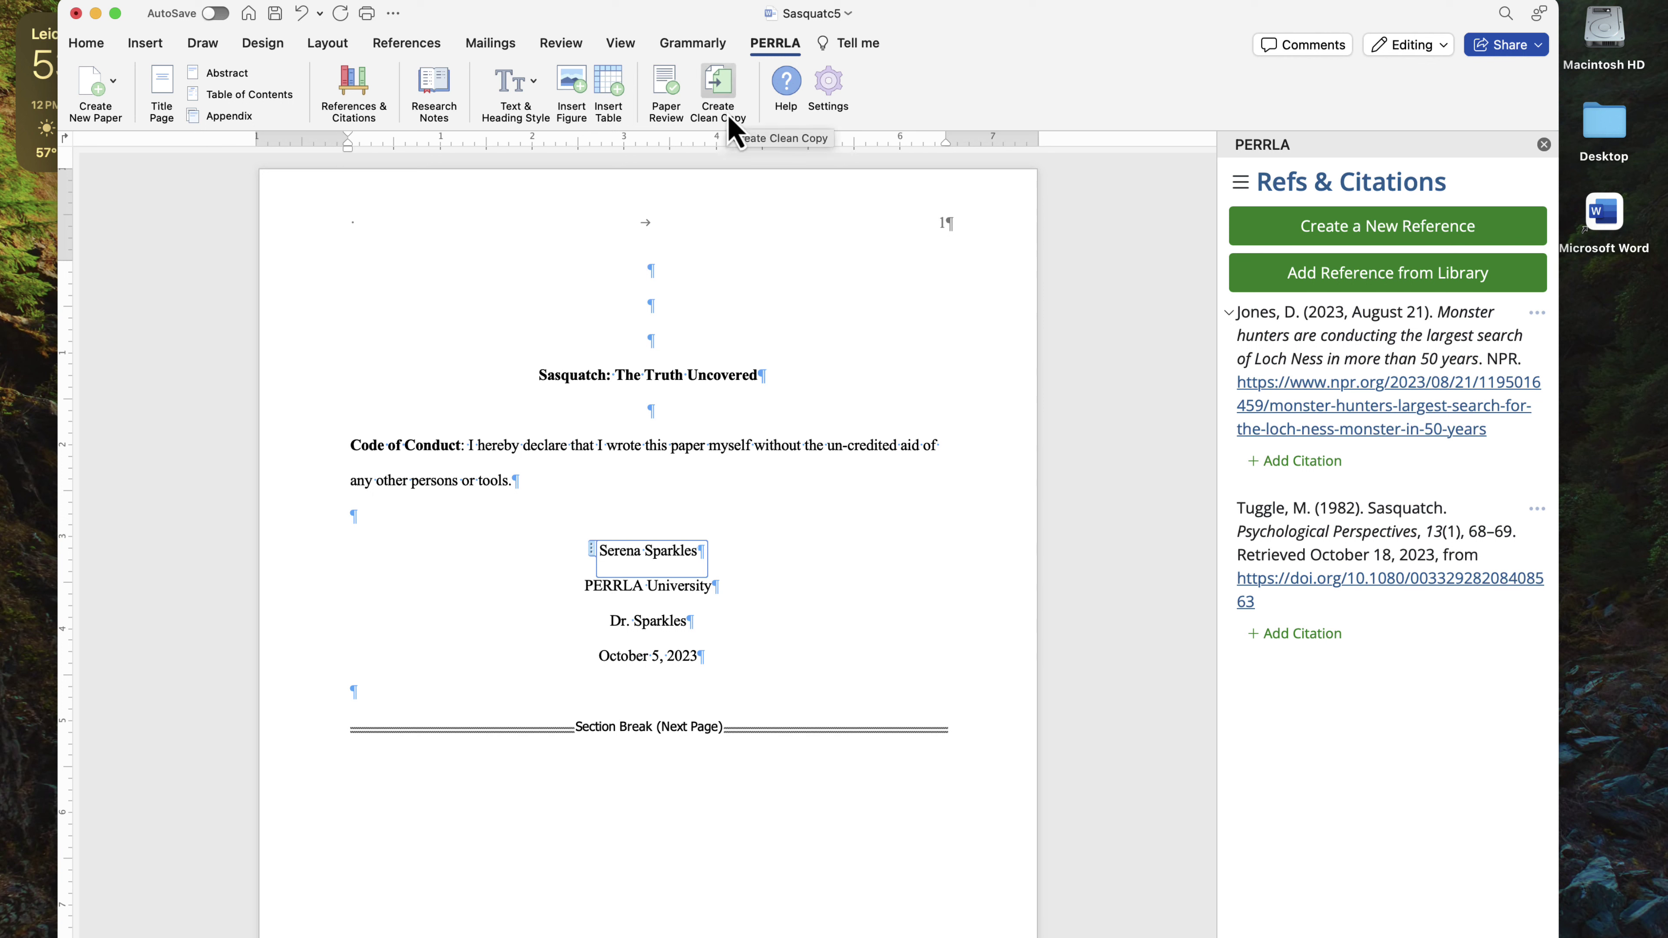
left_click(507, 481)
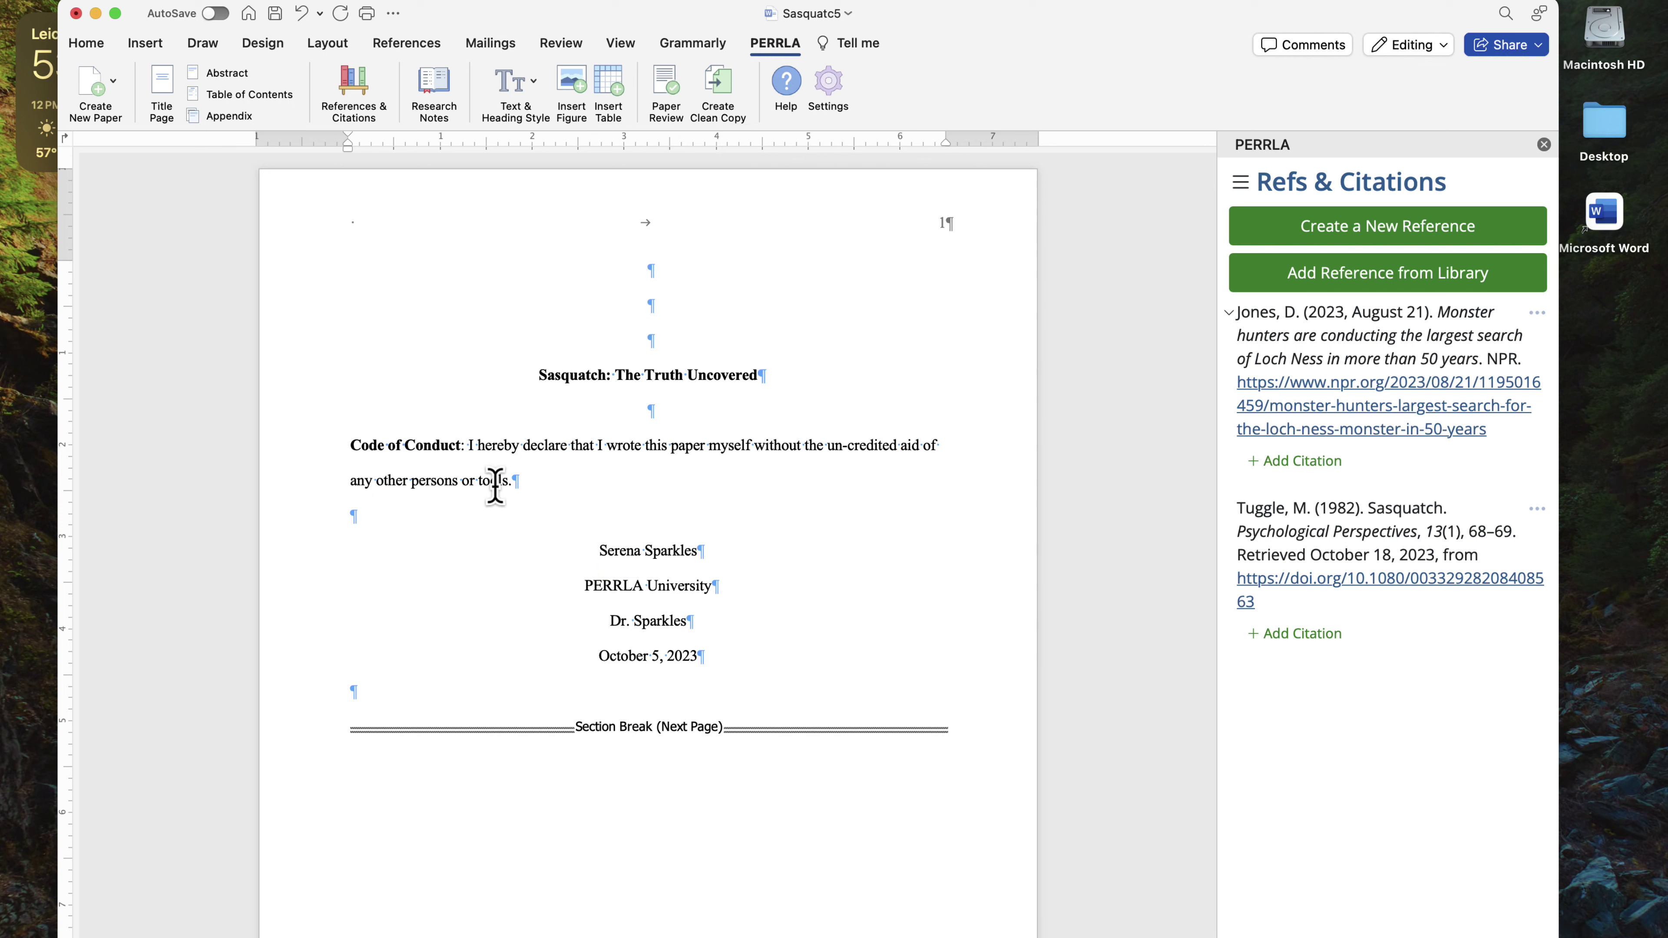
left_click(740, 662)
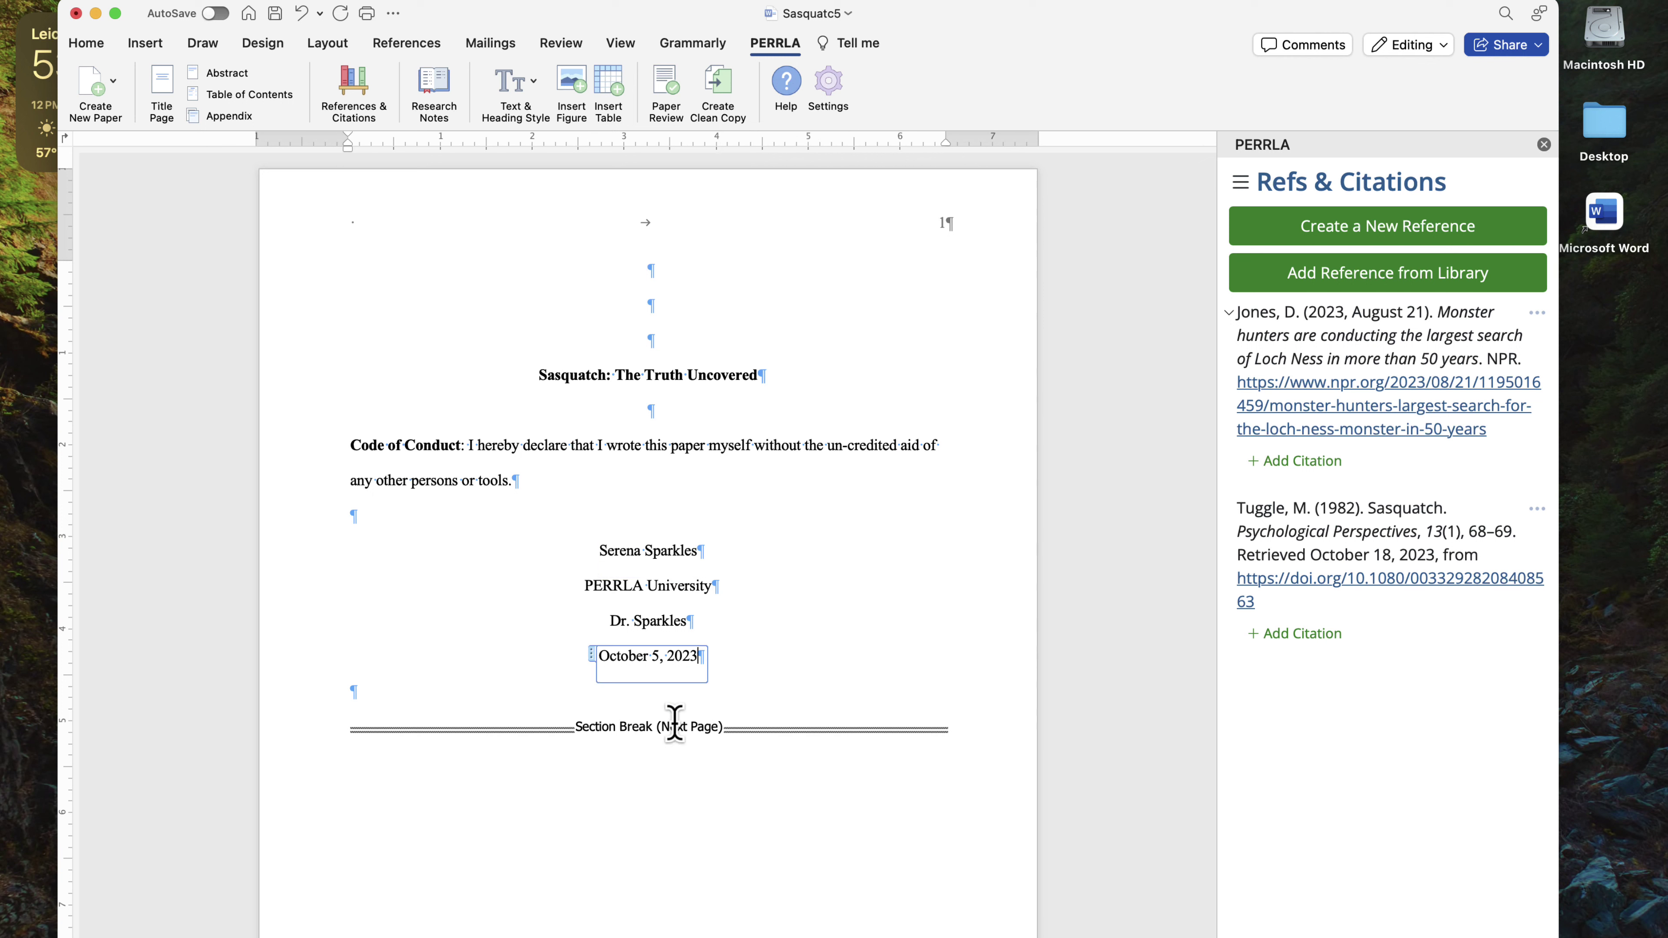
left_click(629, 713)
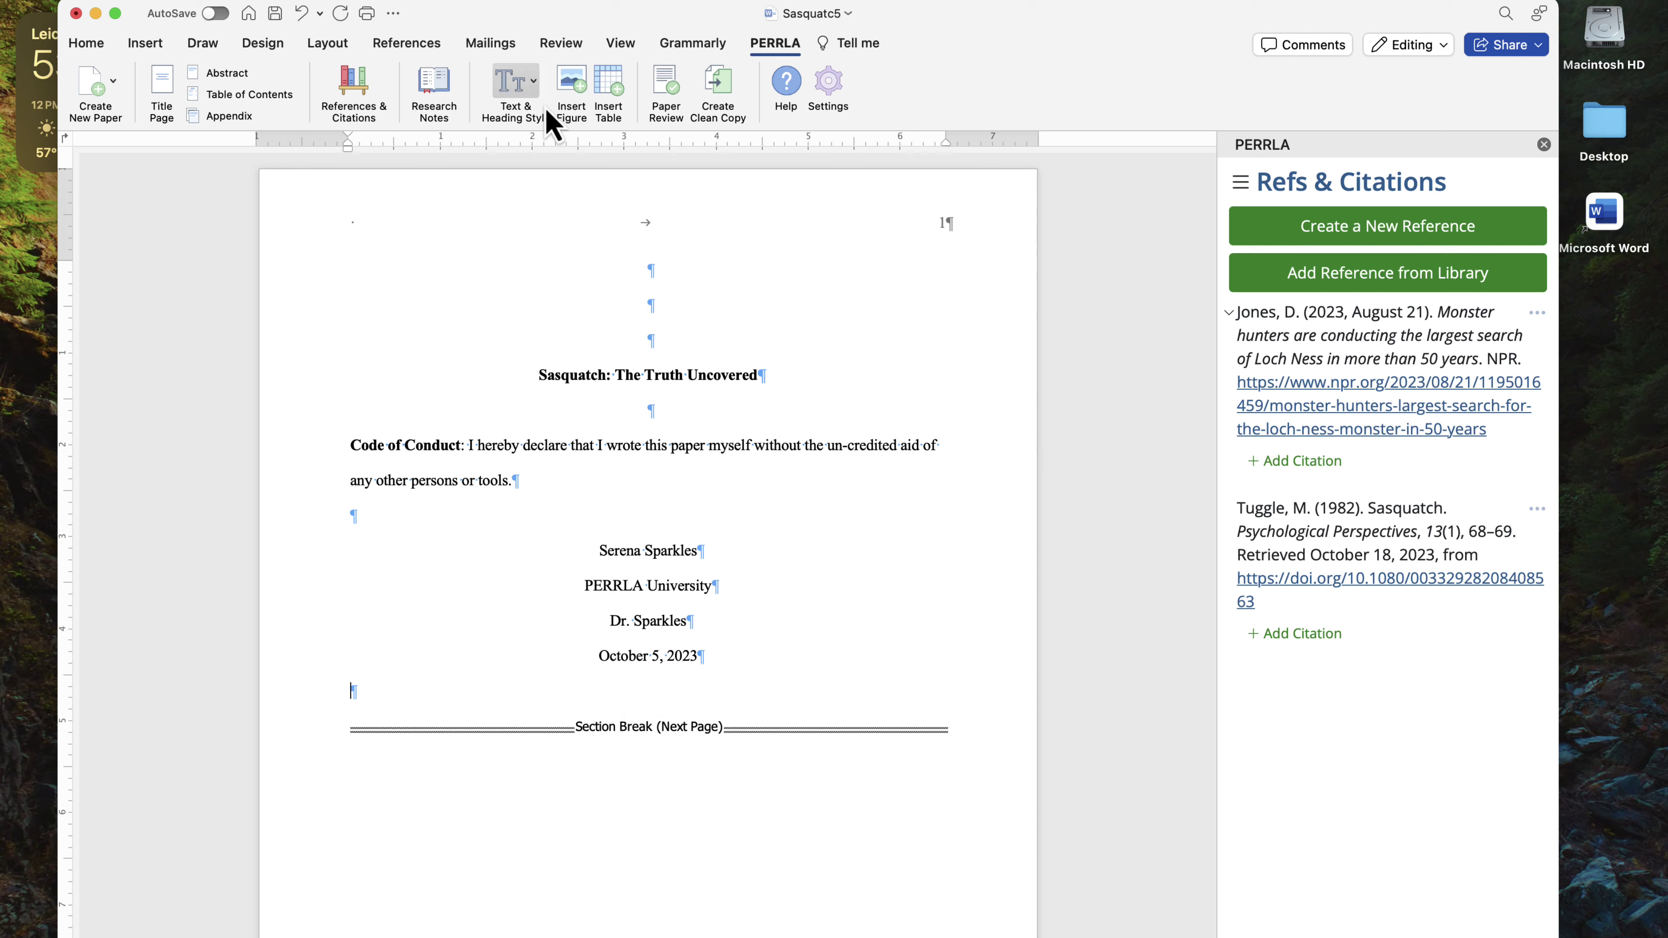
Hide the formatting marks on the title page, and show them again
left_click(95, 48)
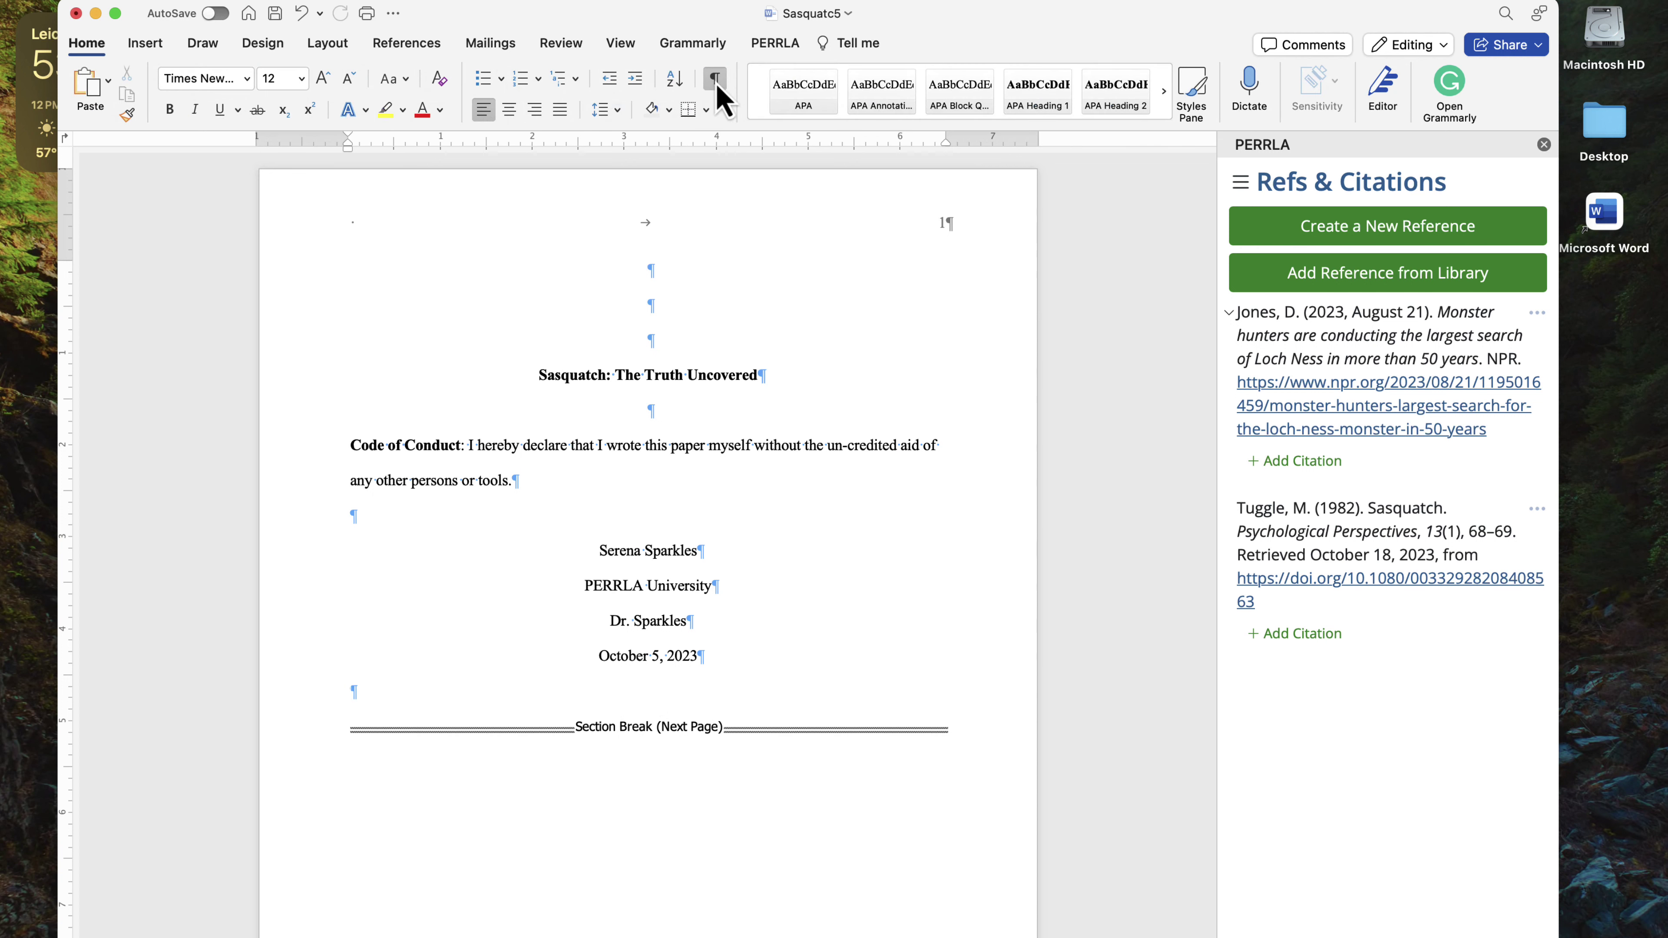
left_click(718, 85)
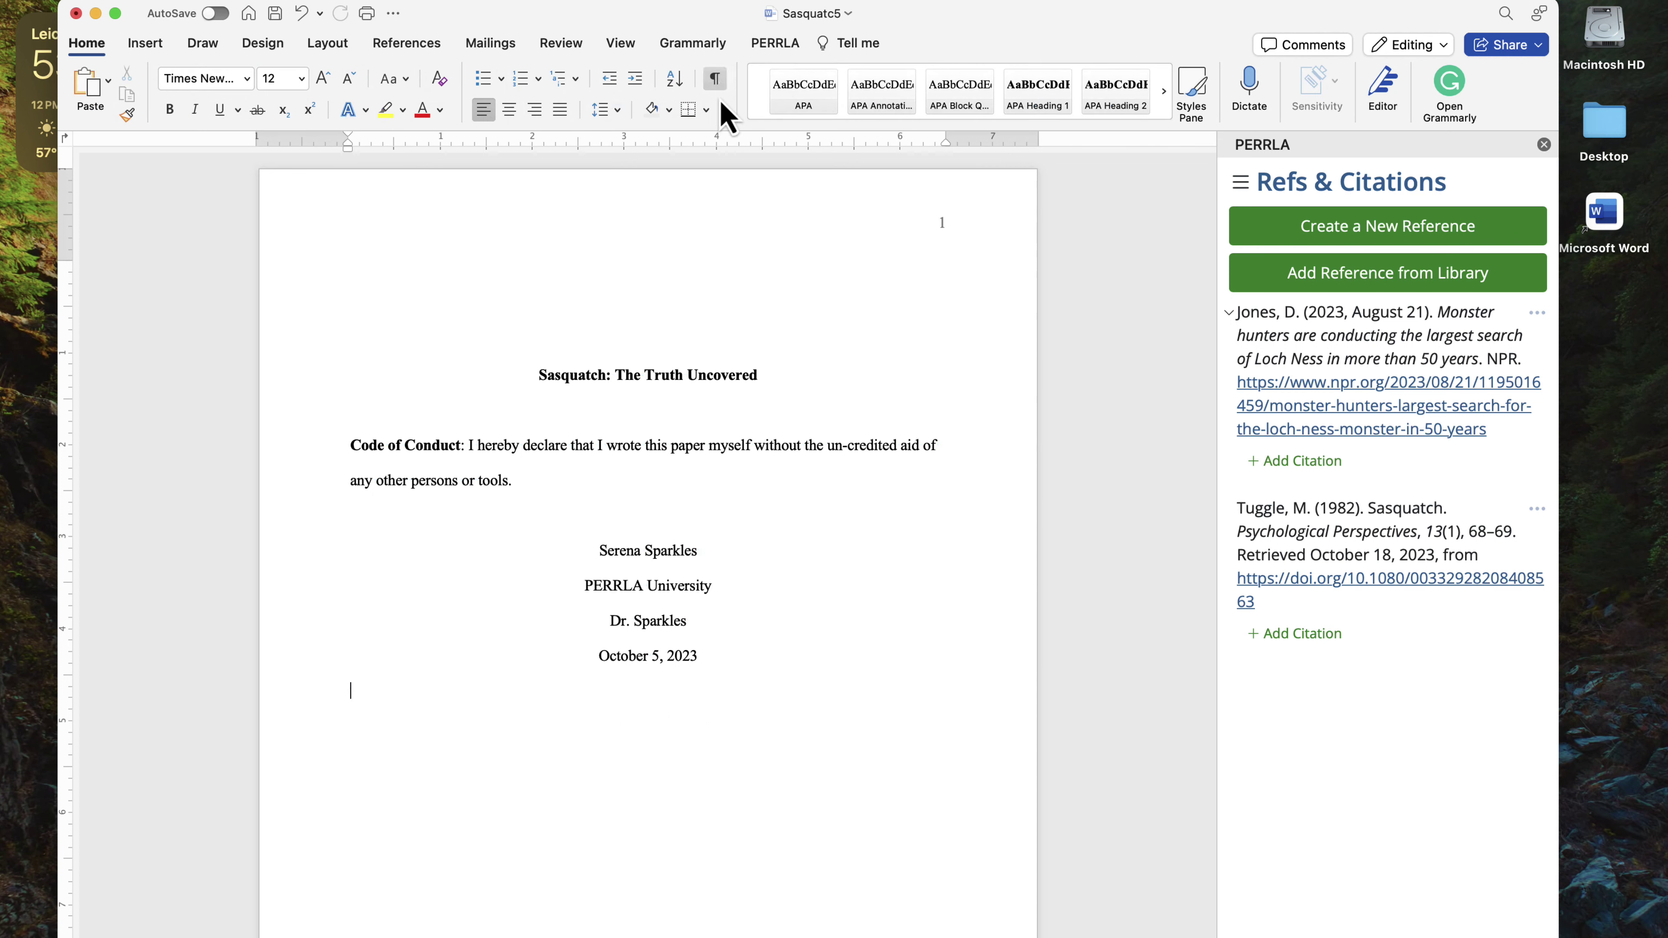
left_click(715, 84)
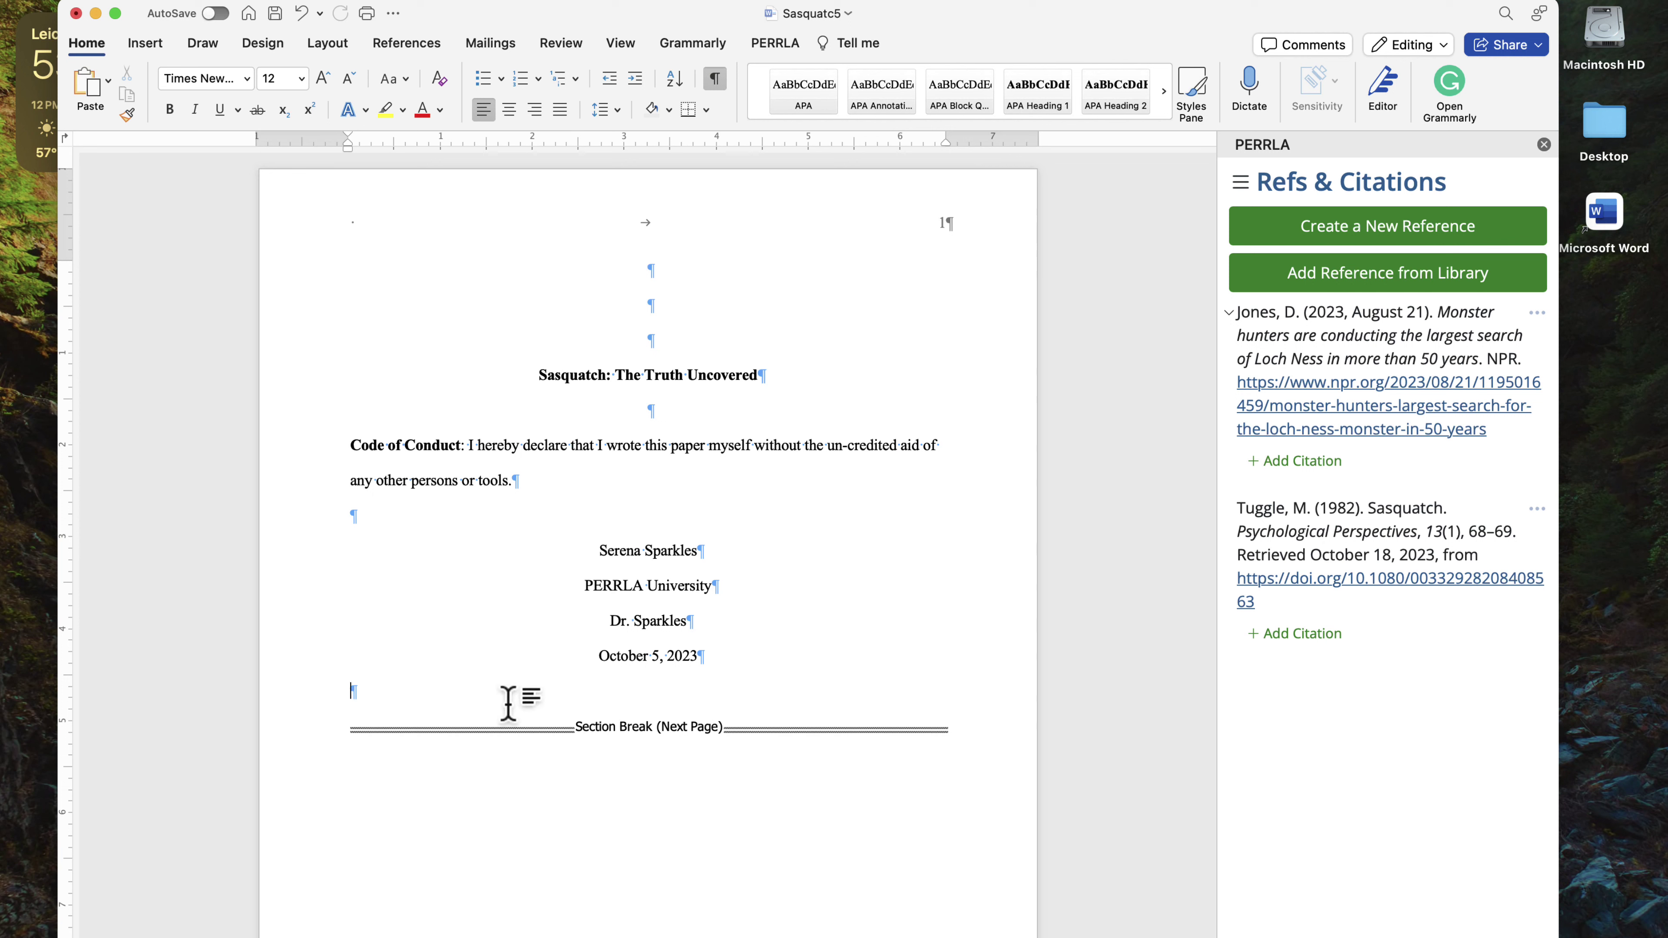
Examine the title page's date field and the section break that separates the title page from the body
left_click(662, 656)
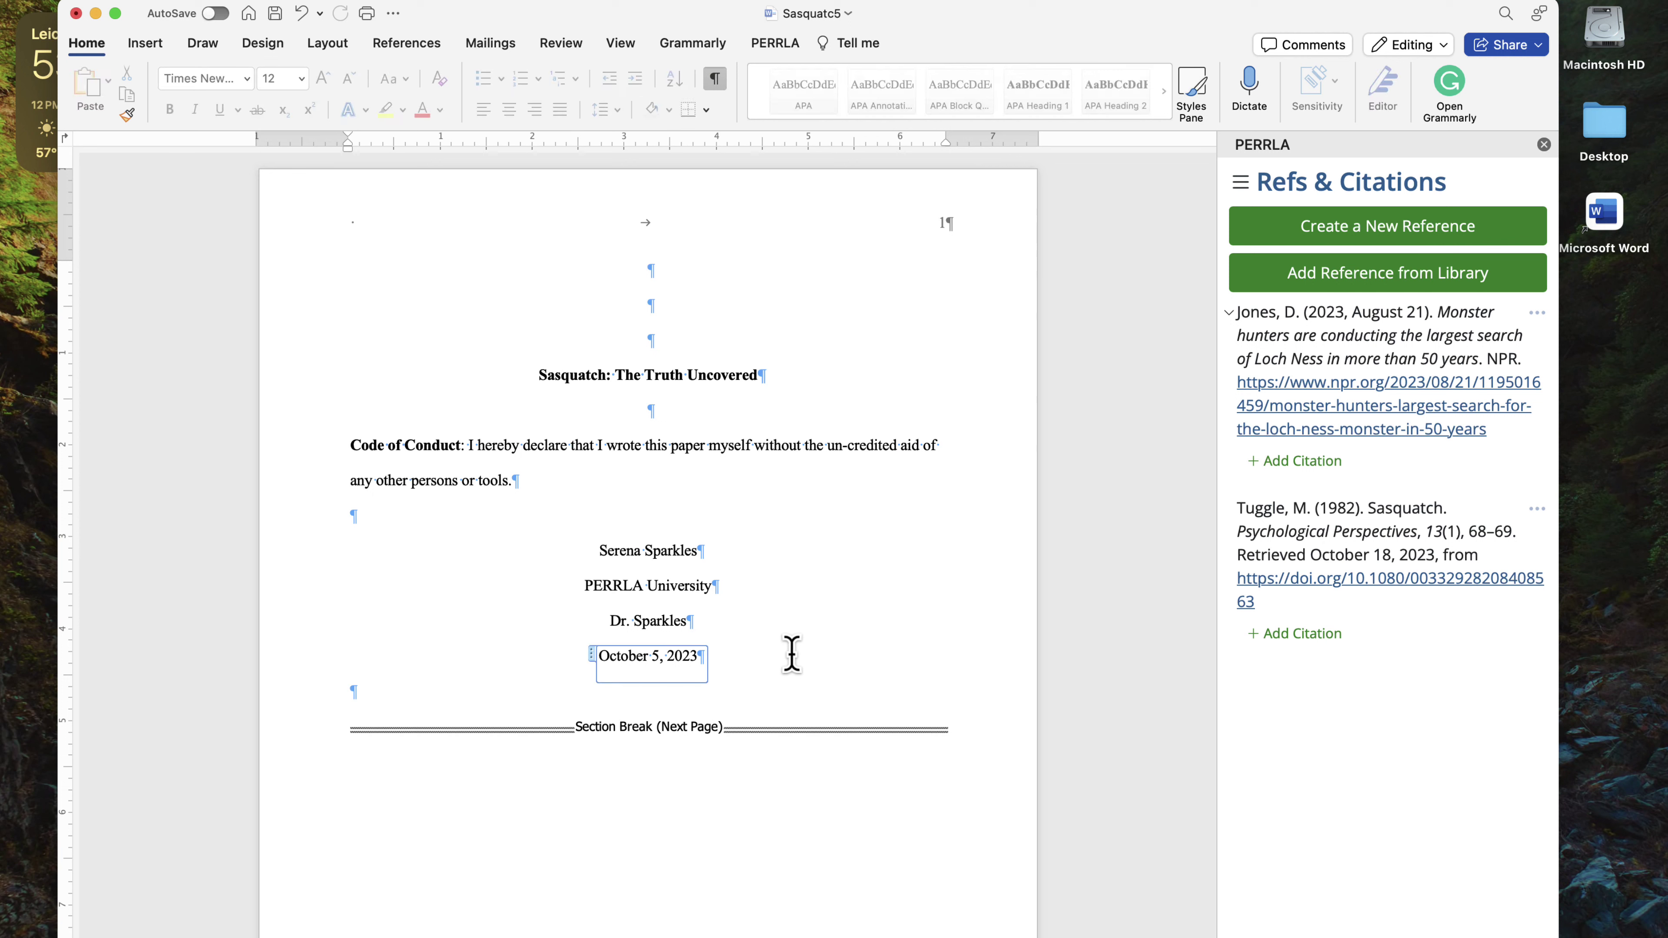
left_click(405, 731)
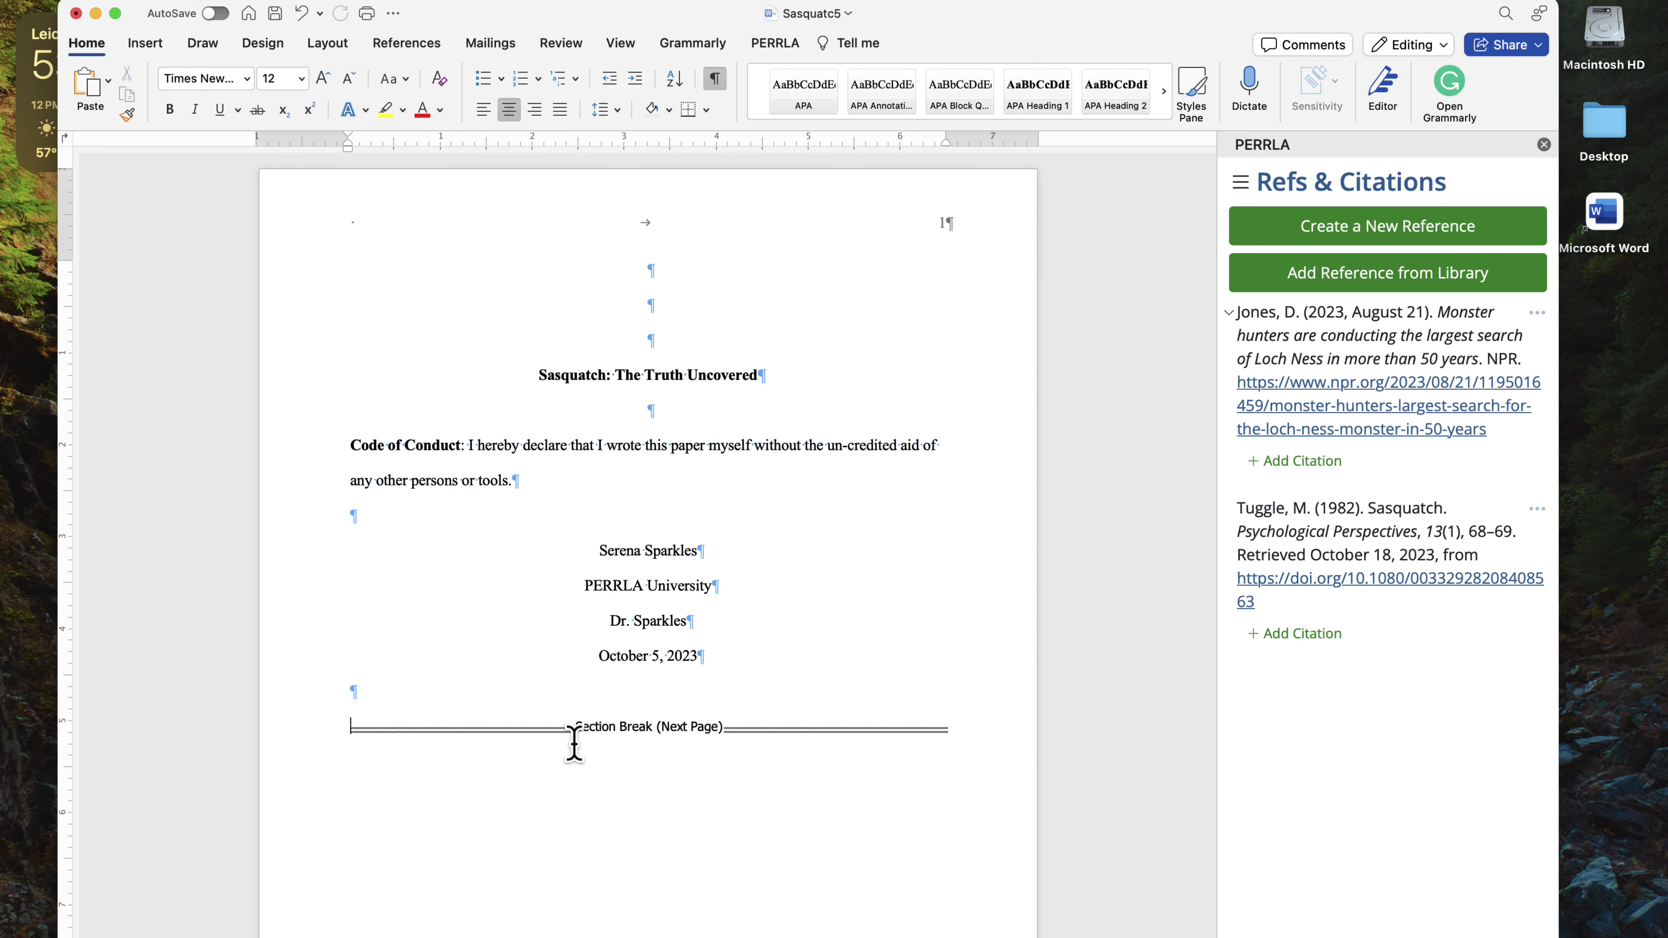
scroll(574, 743, "down", 3)
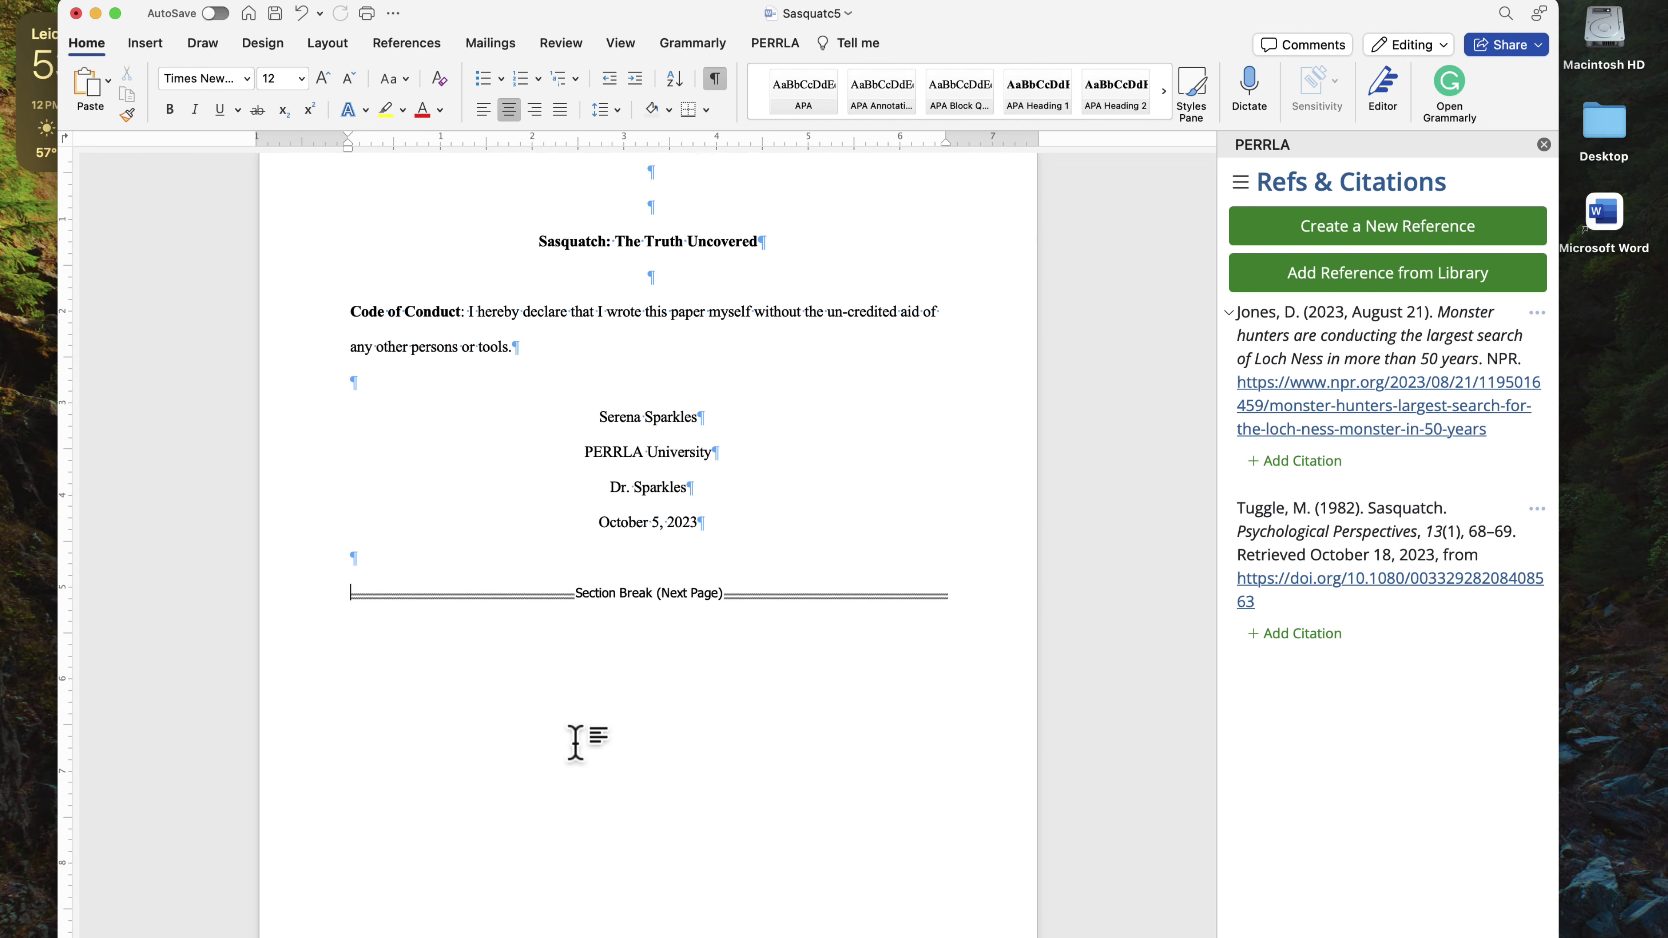
scroll(574, 744, "down", 5)
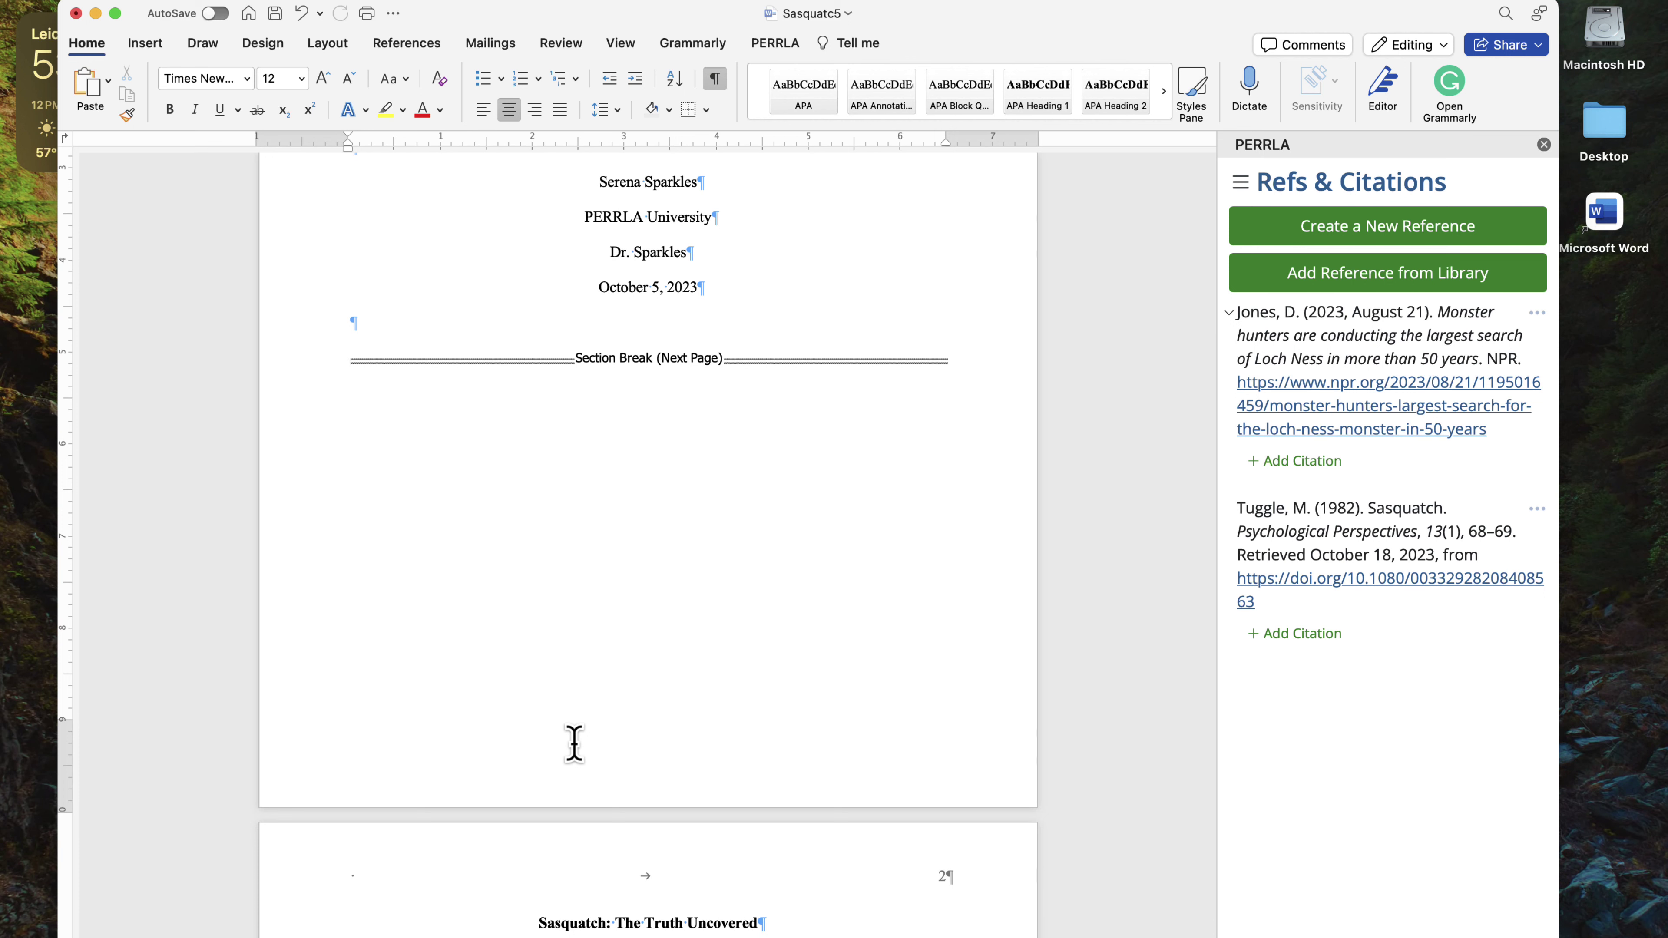
scroll(574, 743, "up", 8)
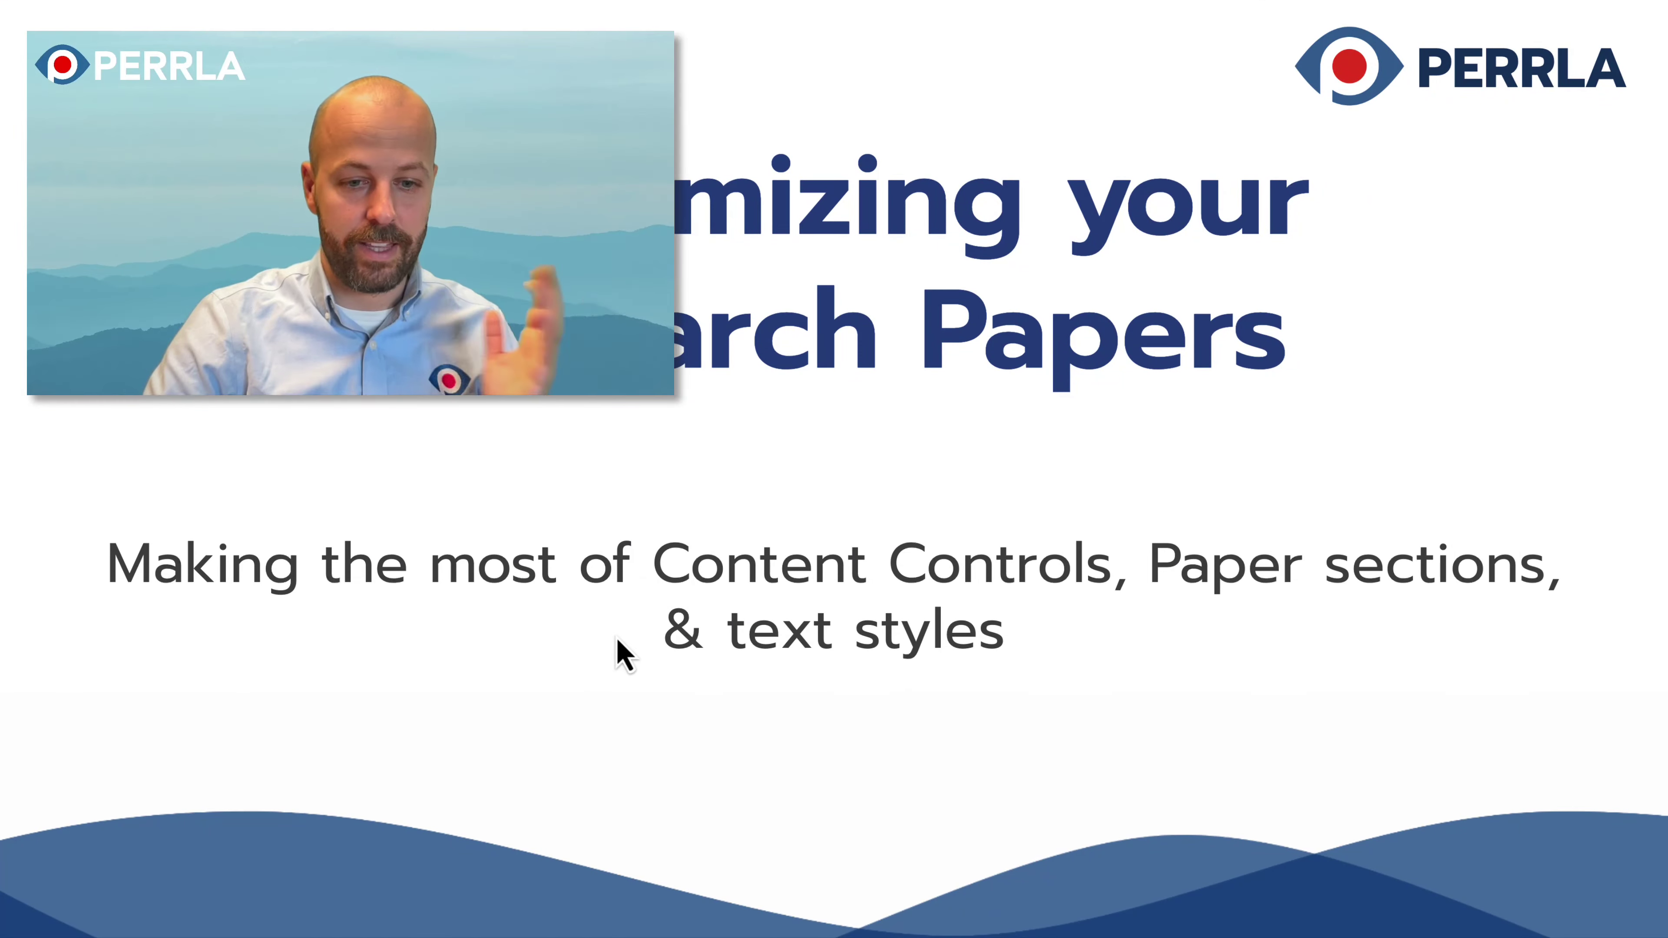
key("Right")
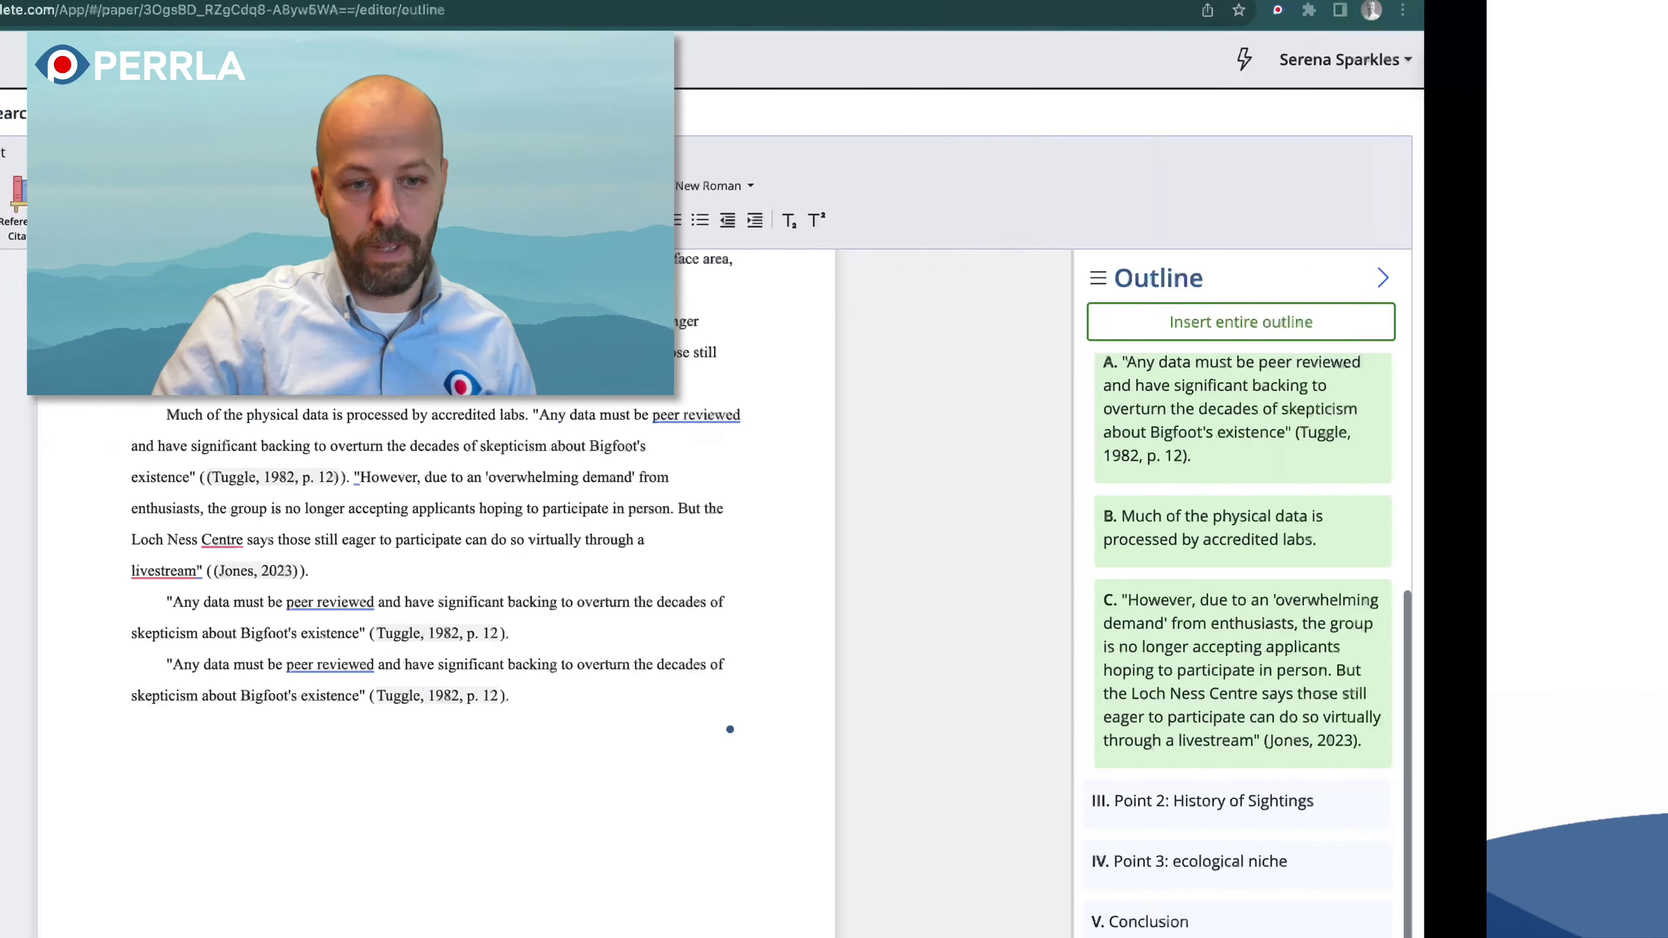
Try to load support.perrla.com in a new Chrome tab
key("super+t")
type("supo")
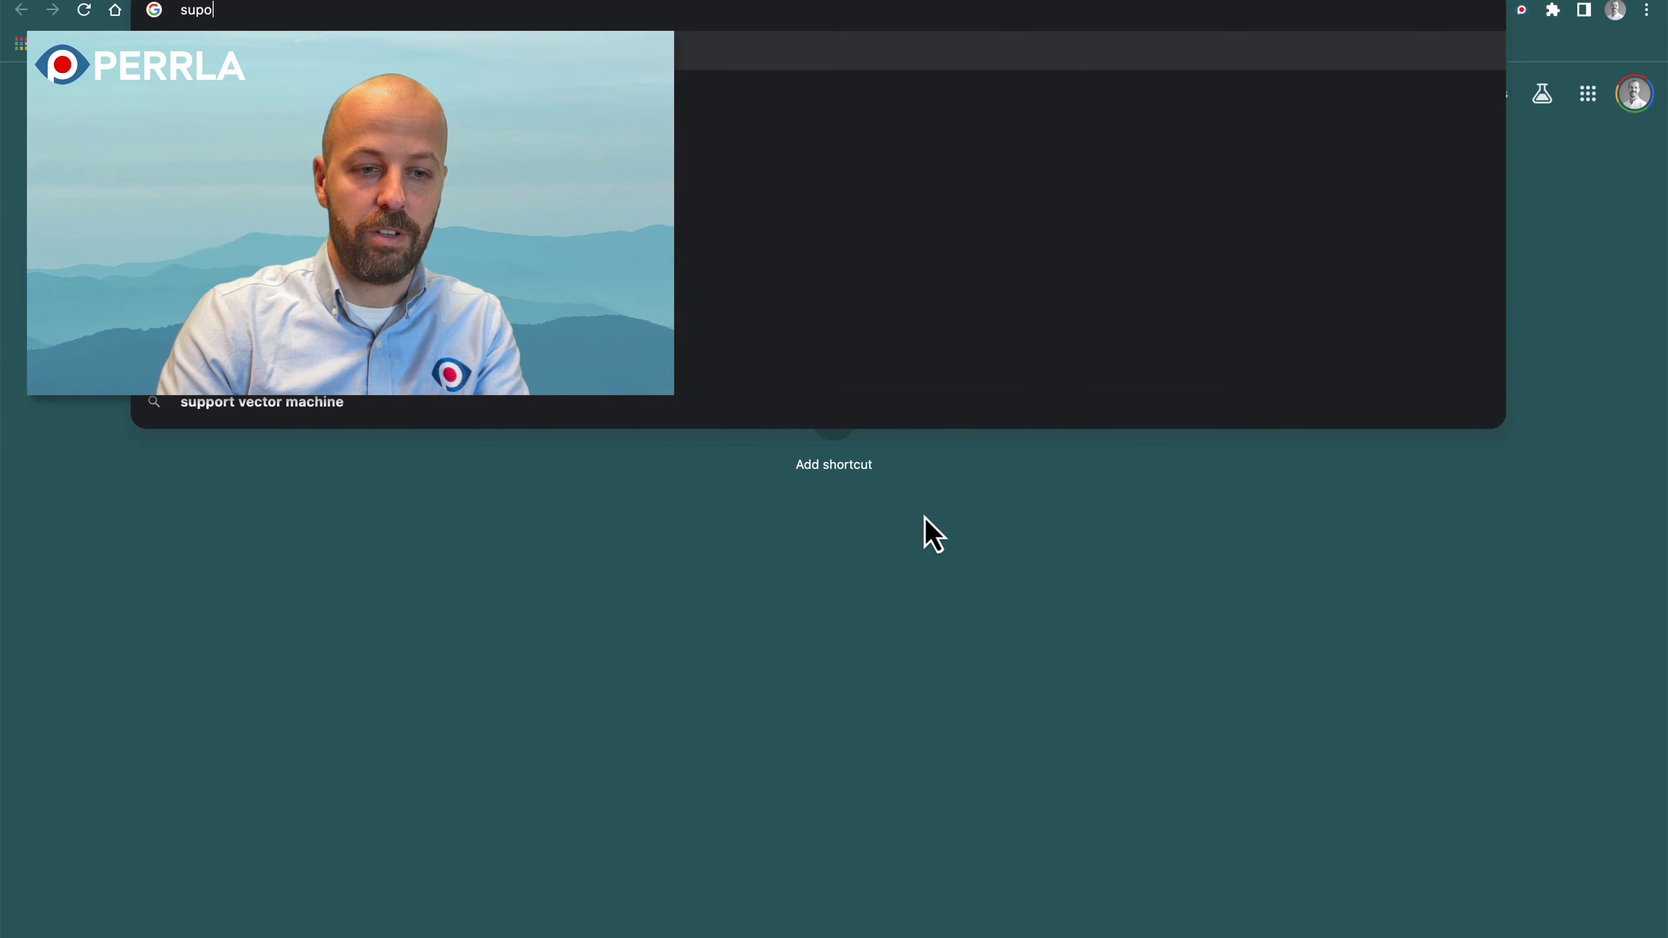
key("BackSpace")
type("port")
key("Return")
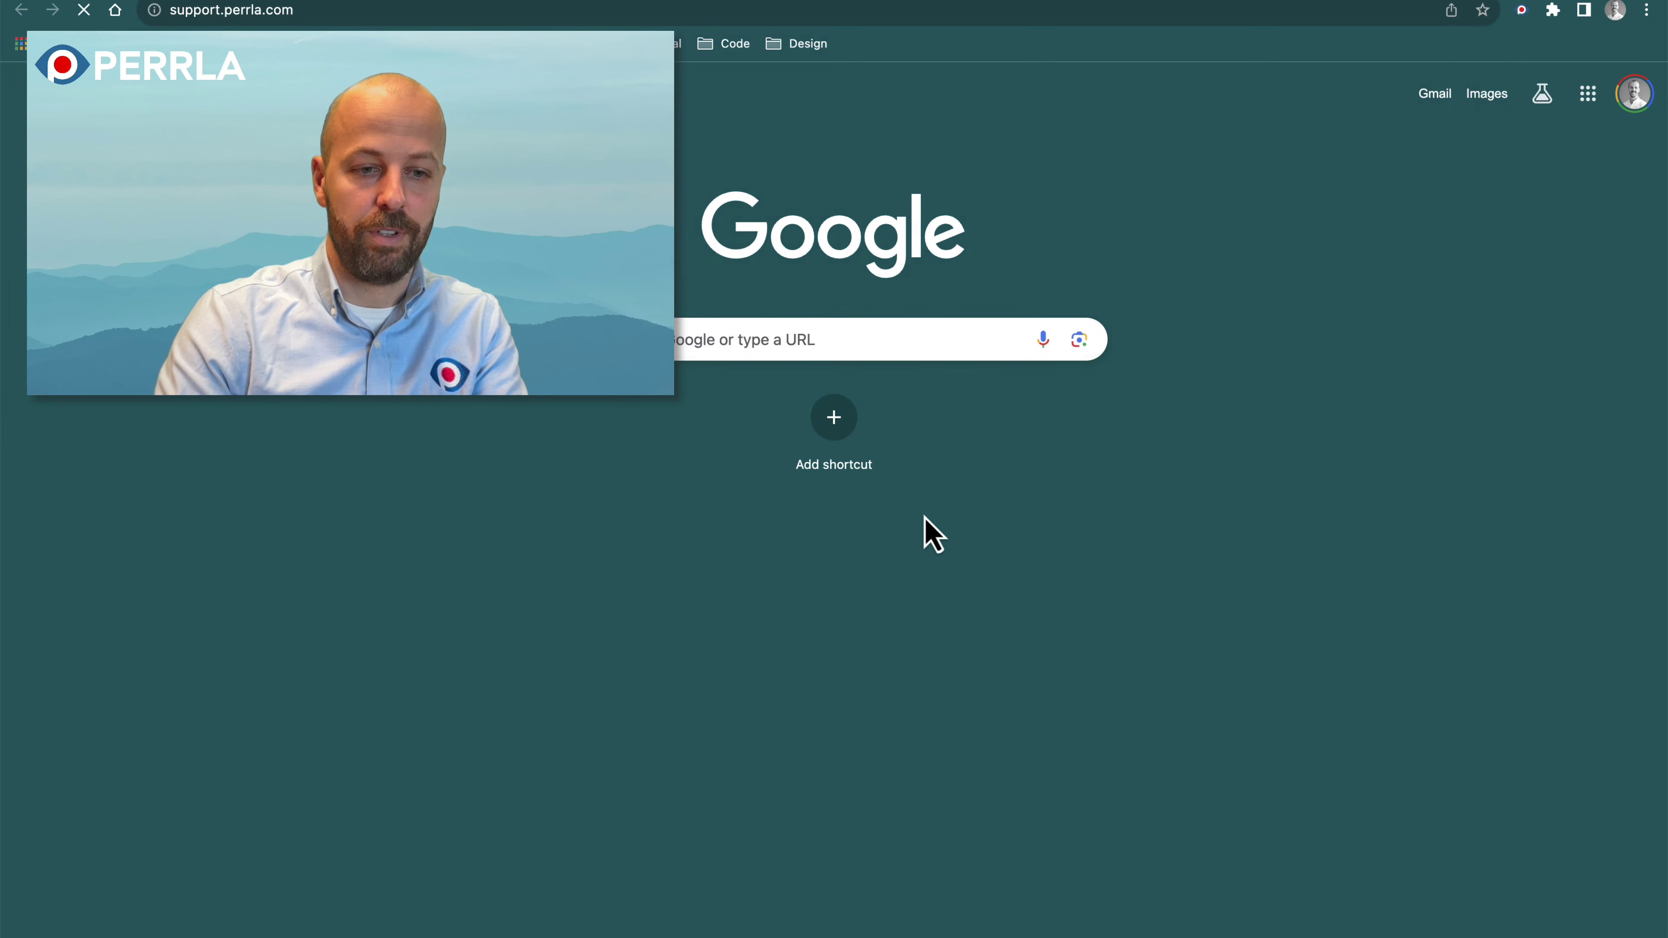
Load the PERRLA Help Center at perrla.com/help in the new browser tab
left_click(631, 10)
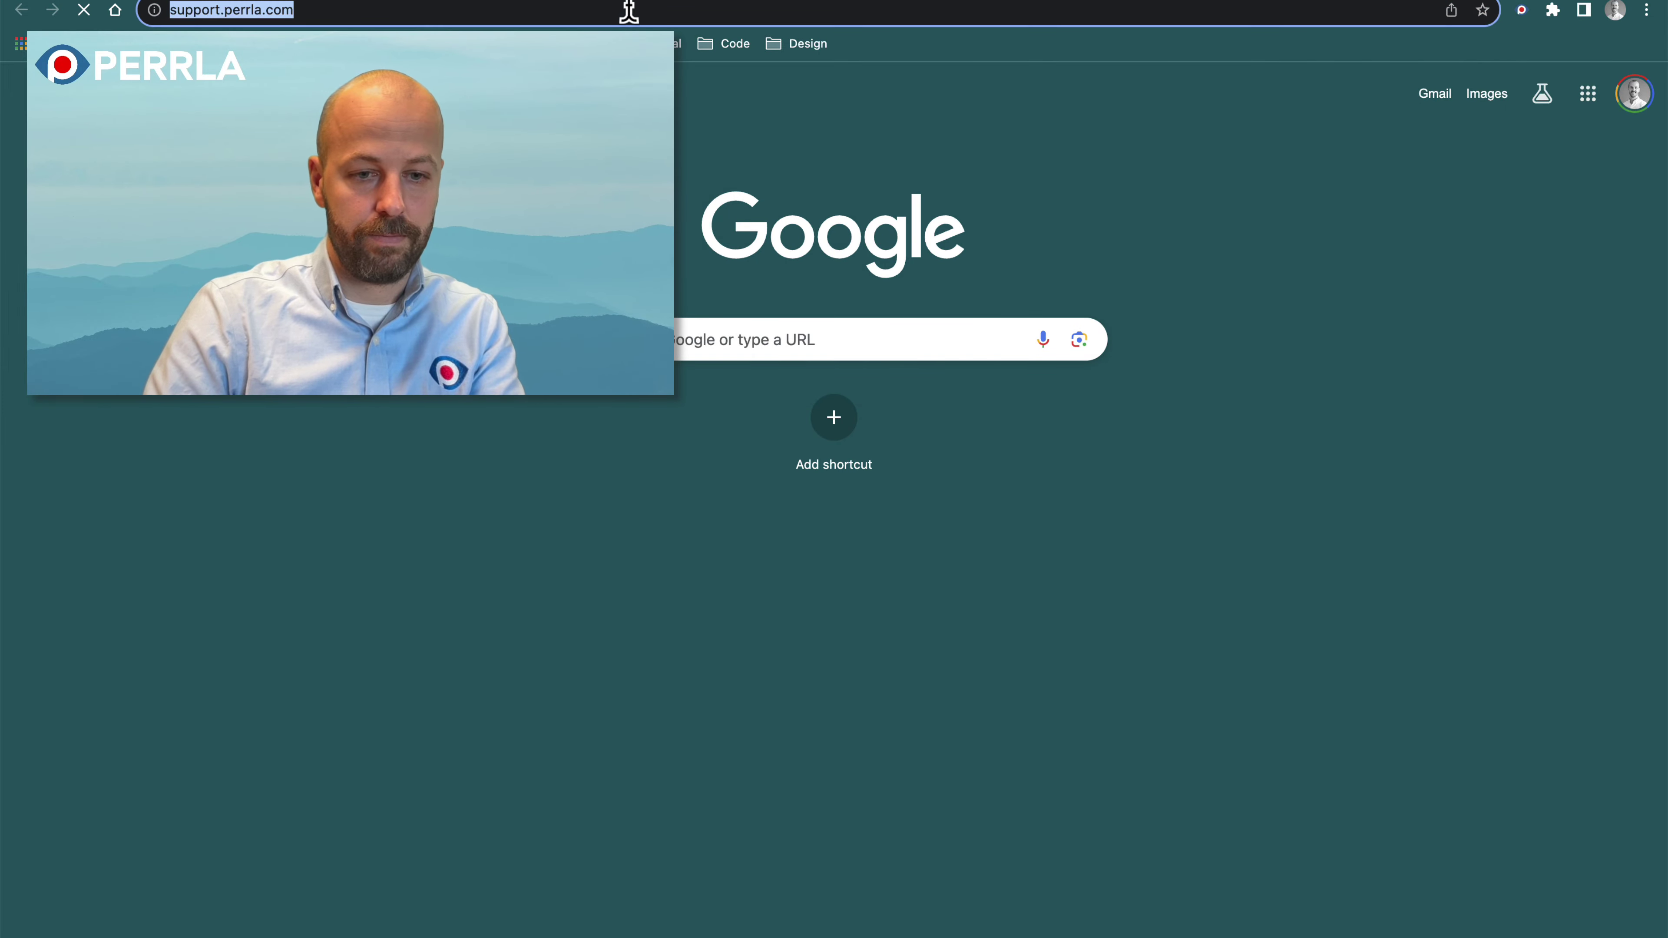
type("perrla.com/help")
key("Return")
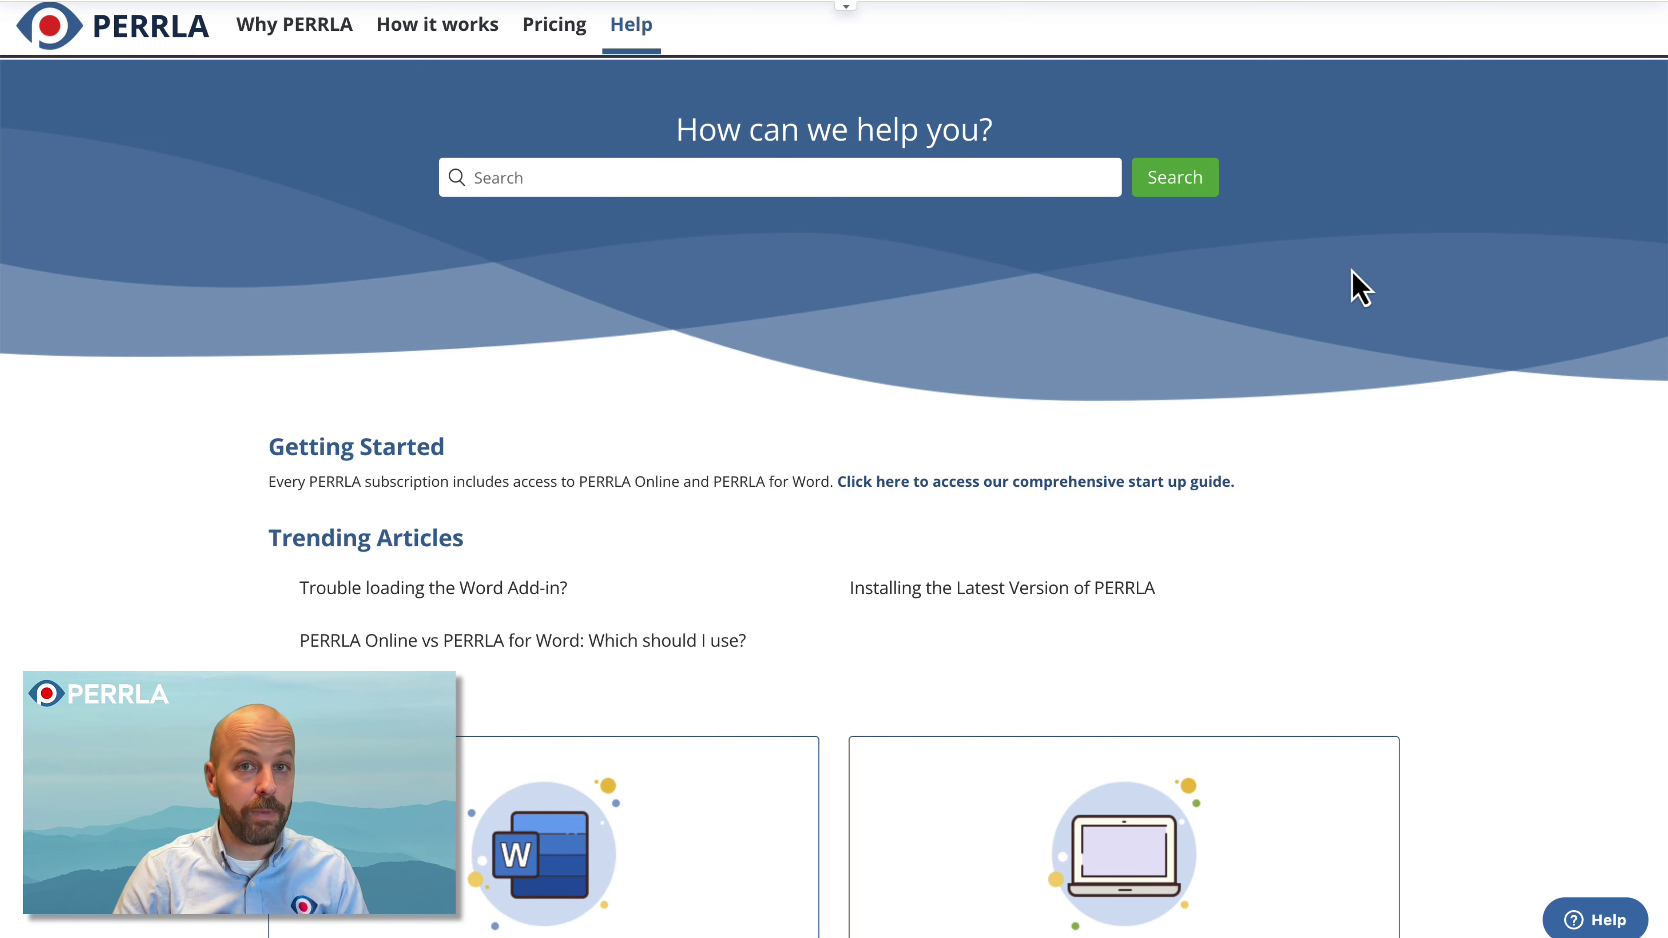
Look over the help categories and open the trending article "Trouble loading the Word Add-in?", reading down to its customer support contact section
scroll(1357, 288, "down", 10)
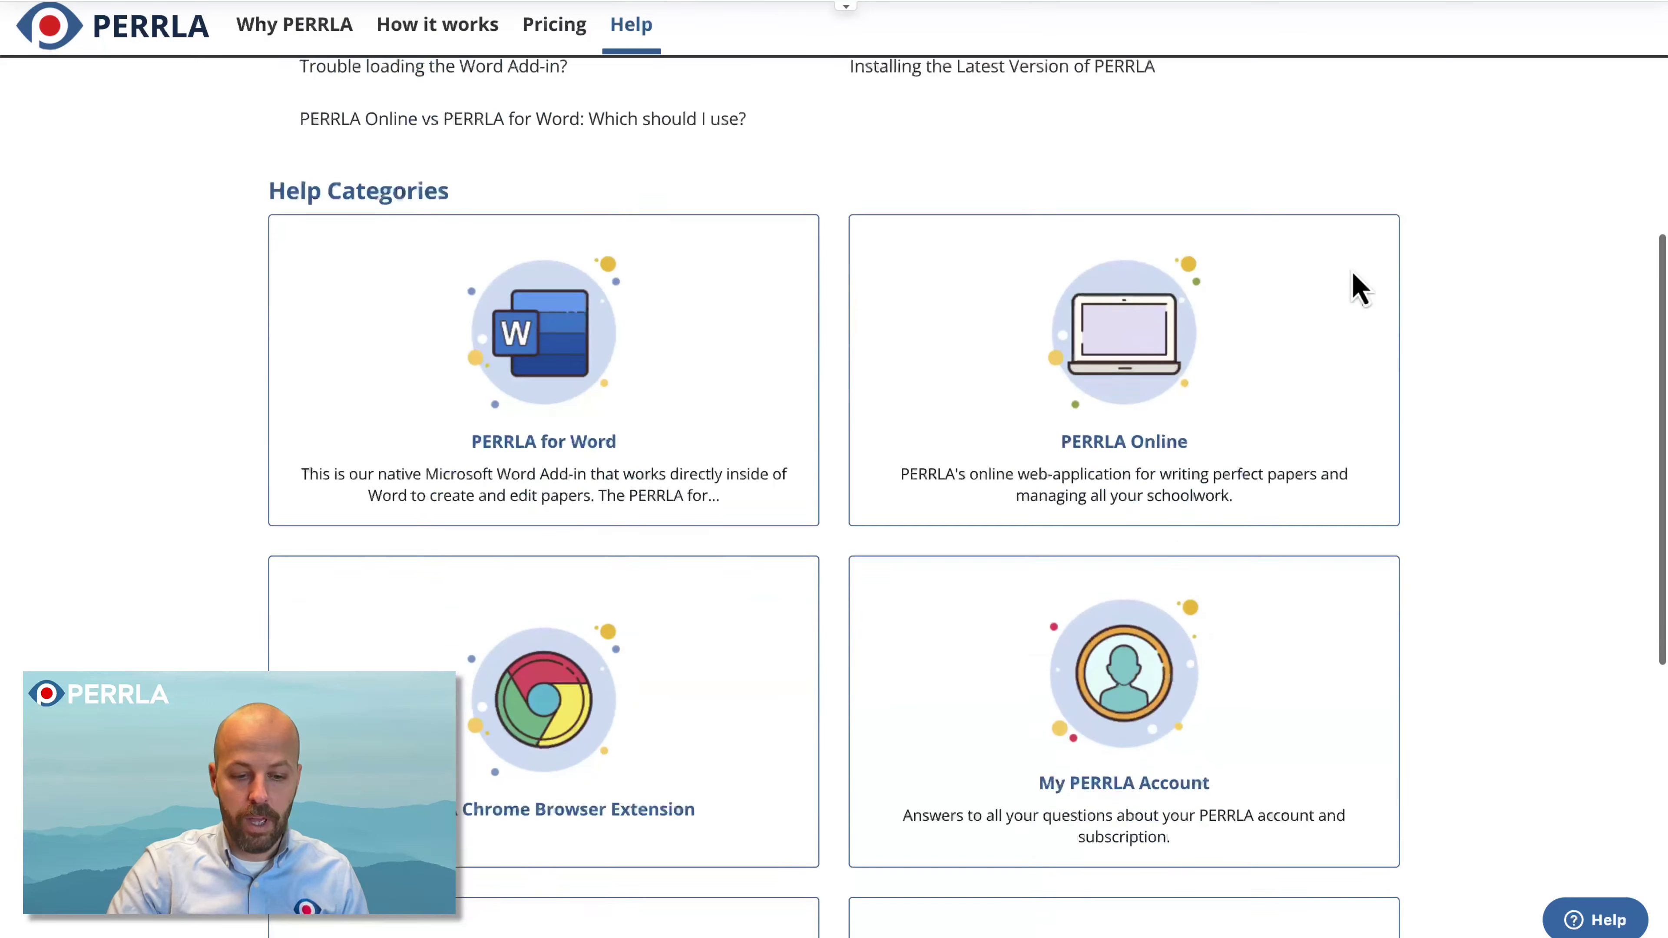
scroll(1356, 286, "up", 8)
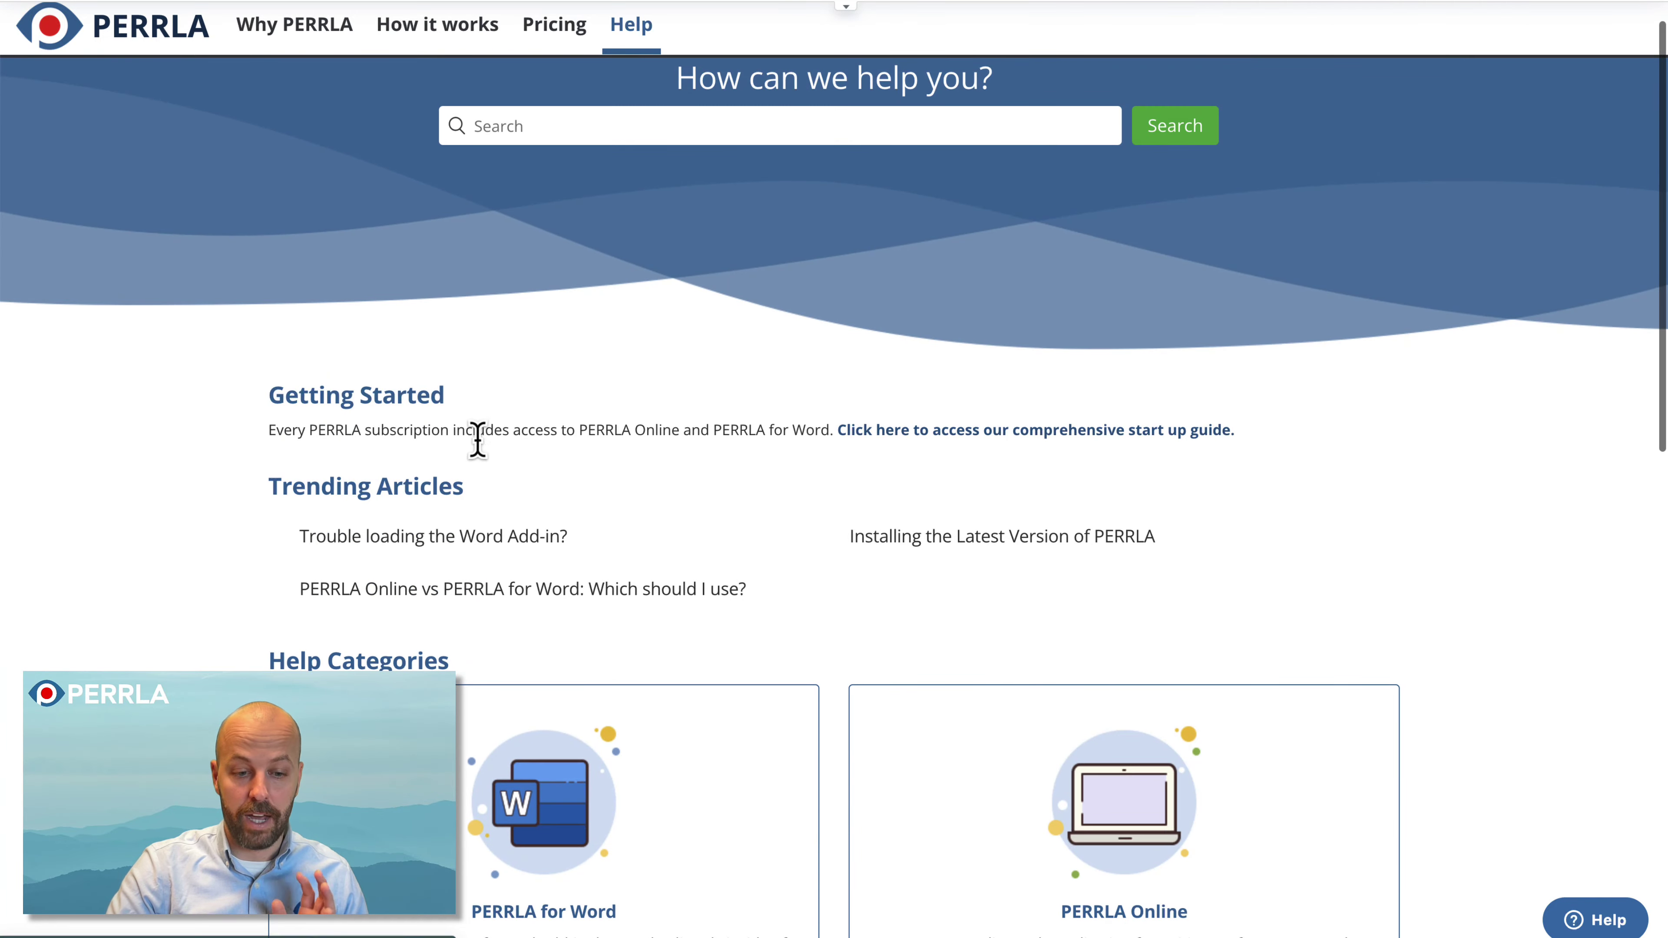
left_click(516, 545)
scroll(1474, 455, "down", 20)
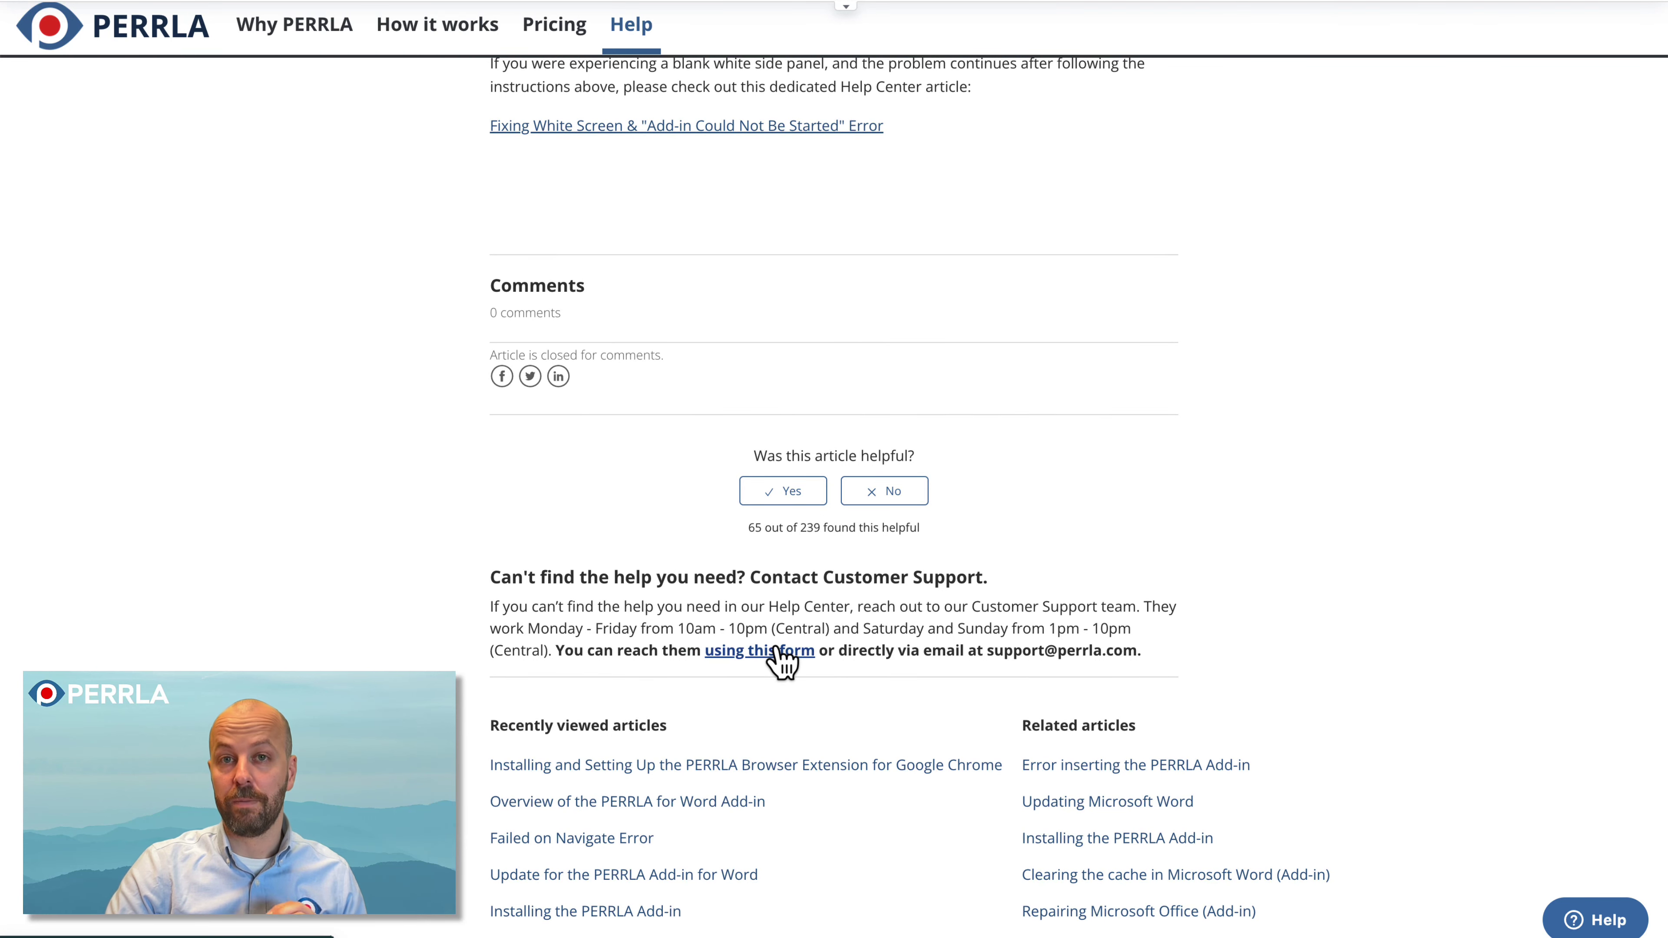
Open and minimize the Help widget, and return from the article to the Help Center home page
left_click(1596, 919)
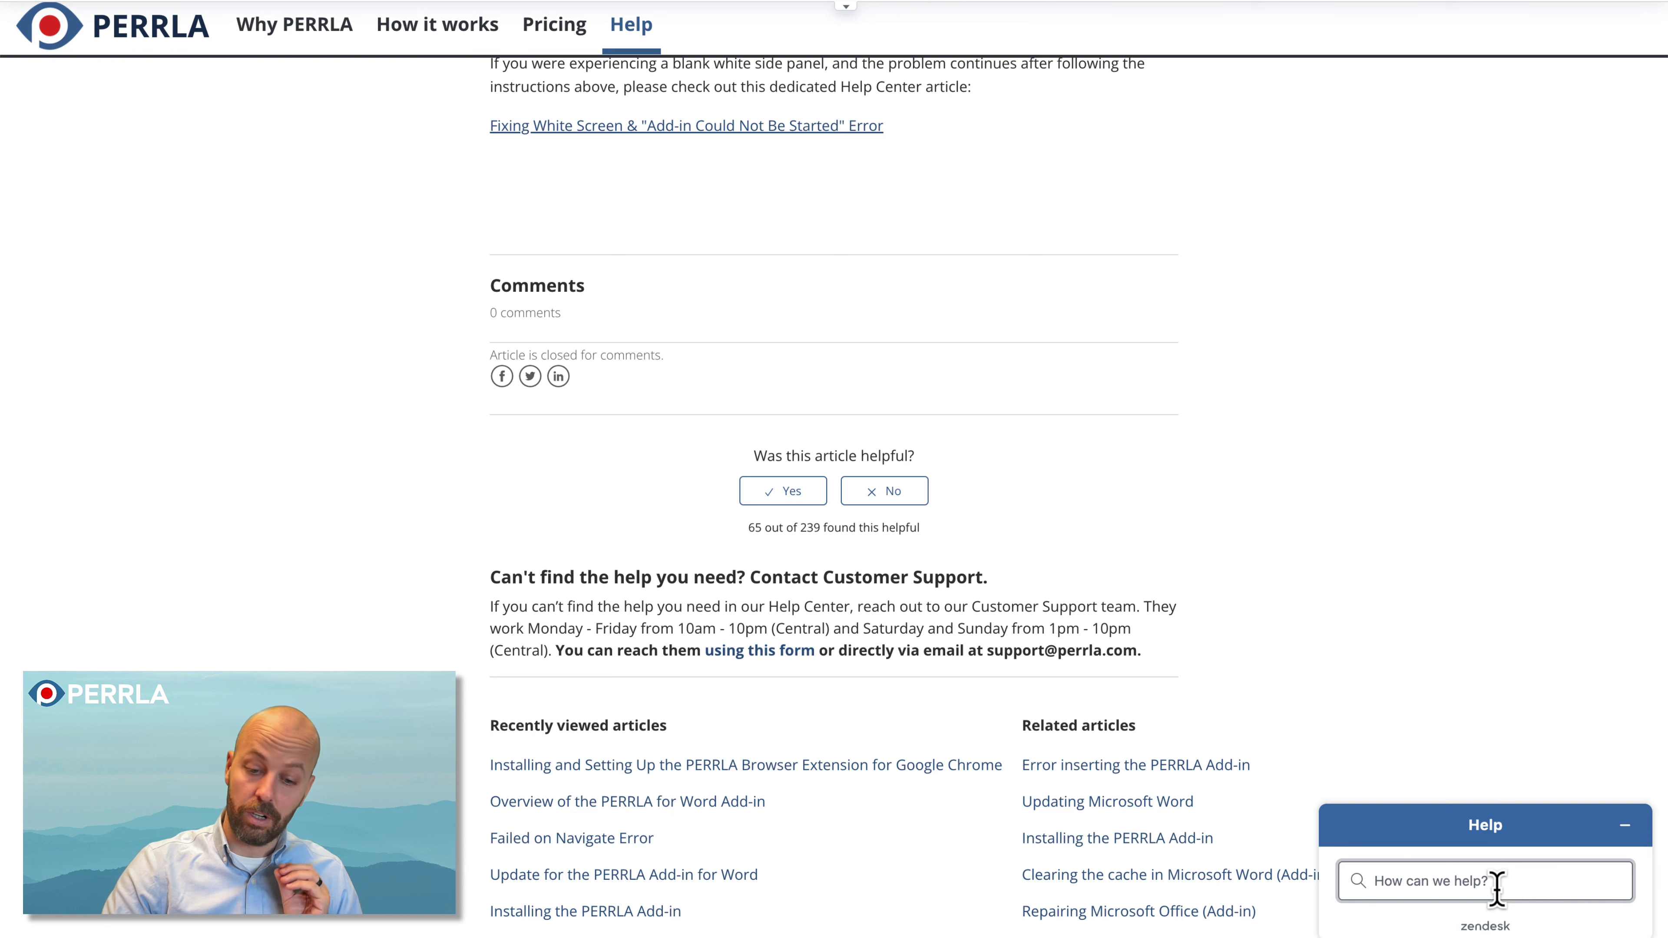
left_click(1624, 826)
scroll(1381, 559, "up", 15)
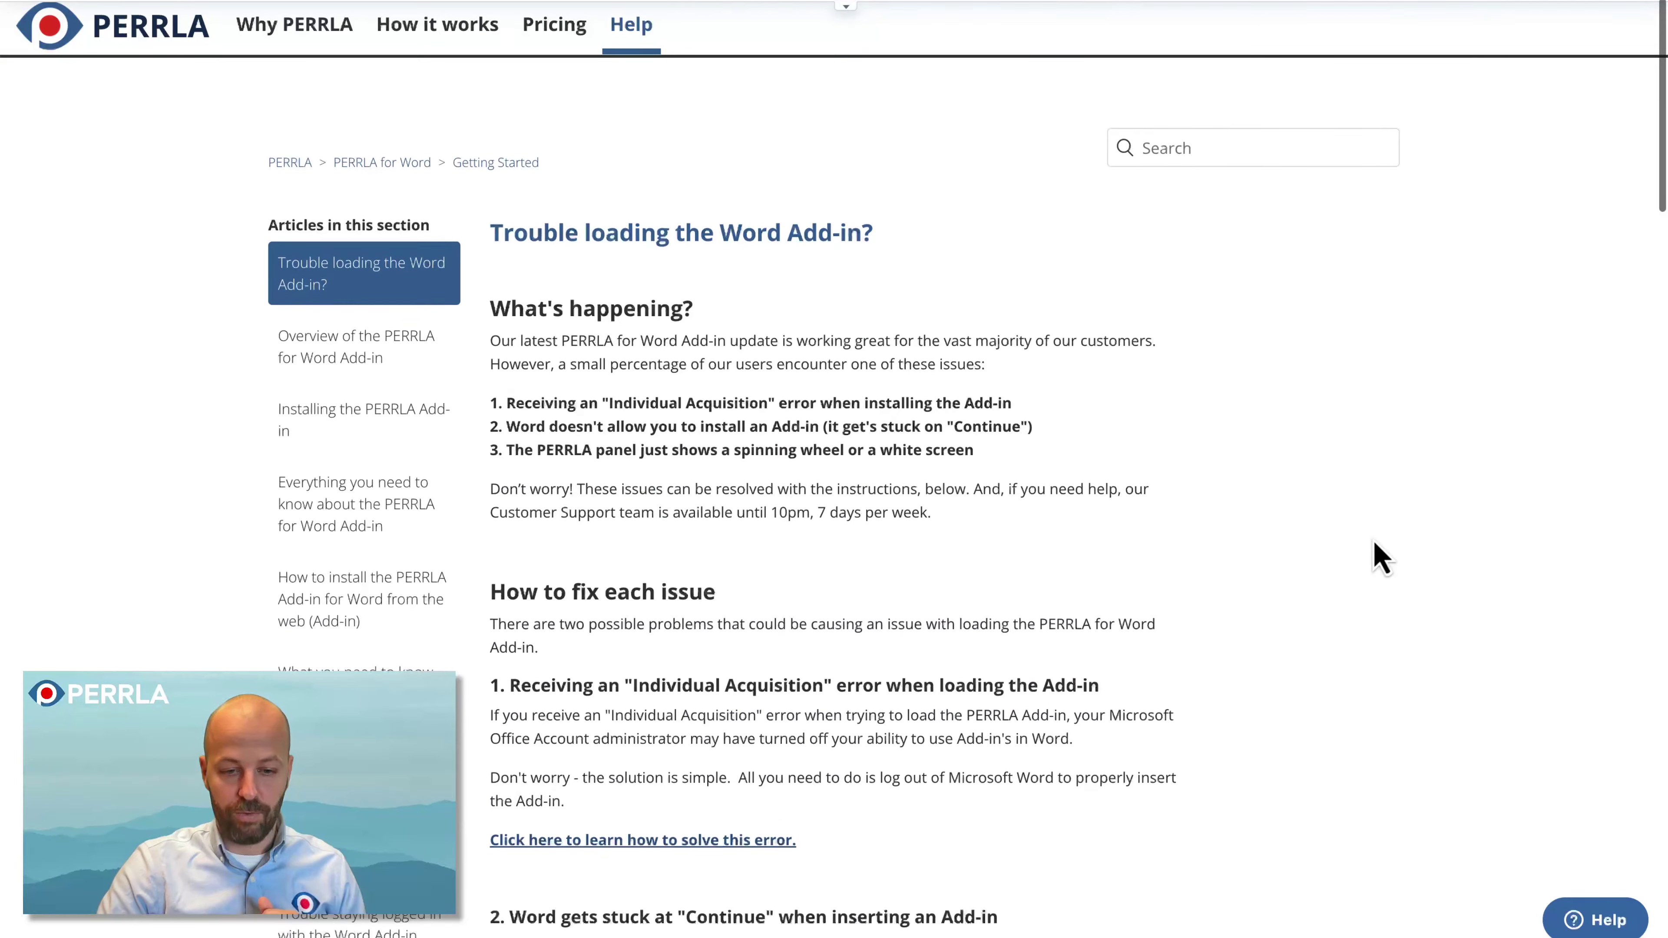
left_click(287, 111)
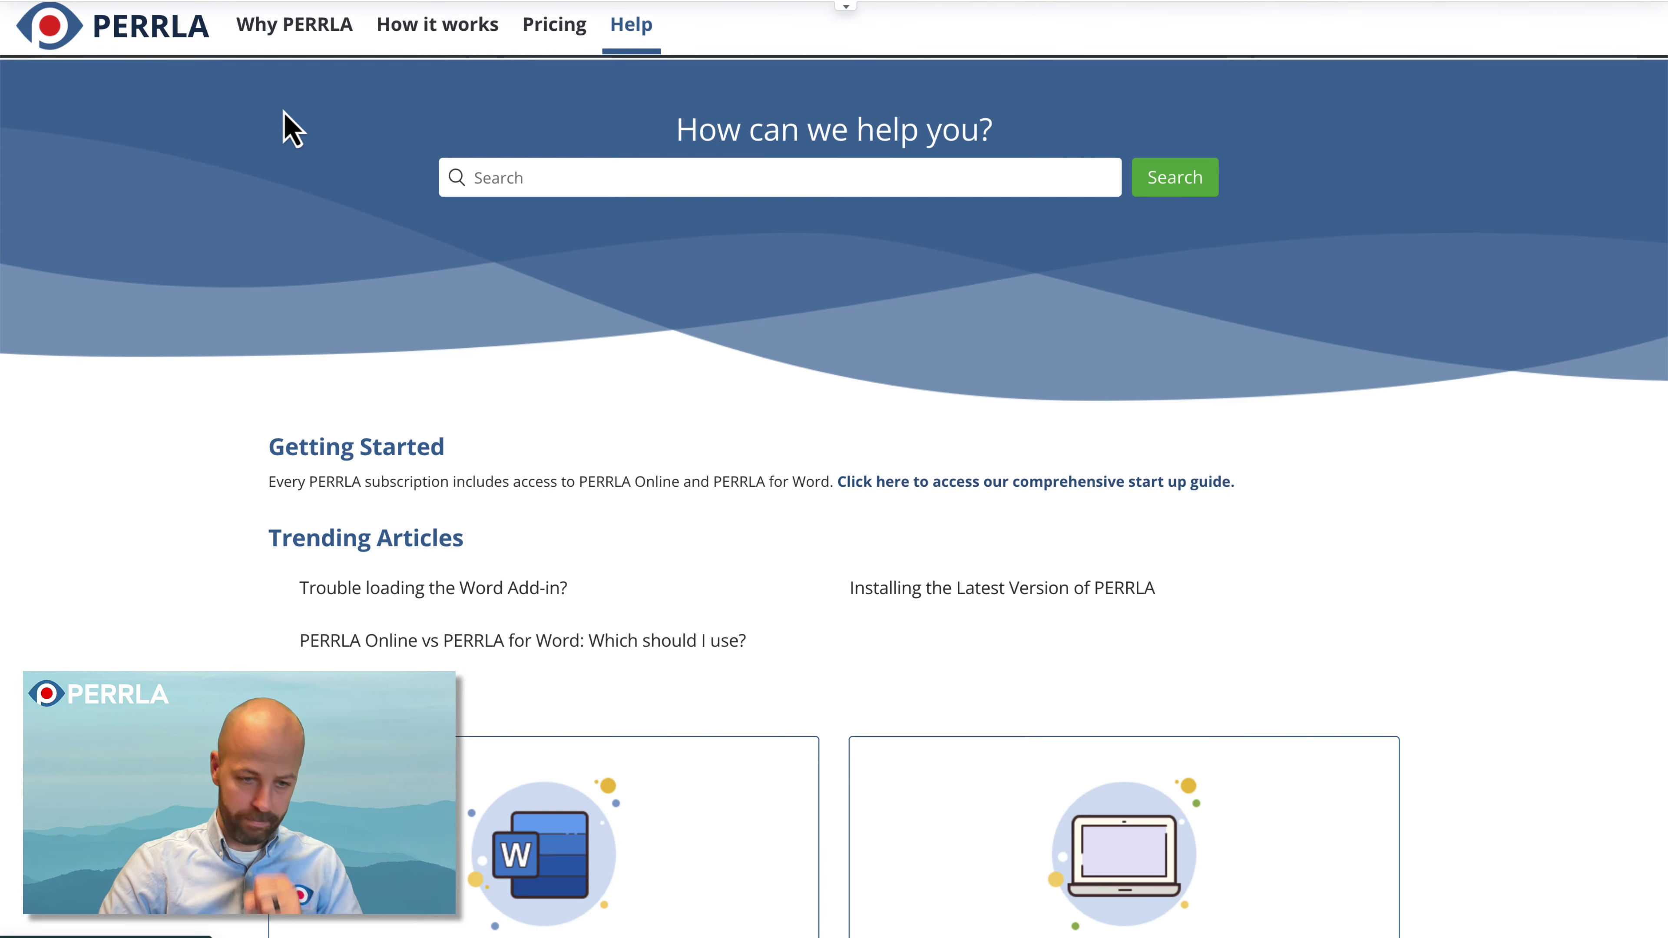